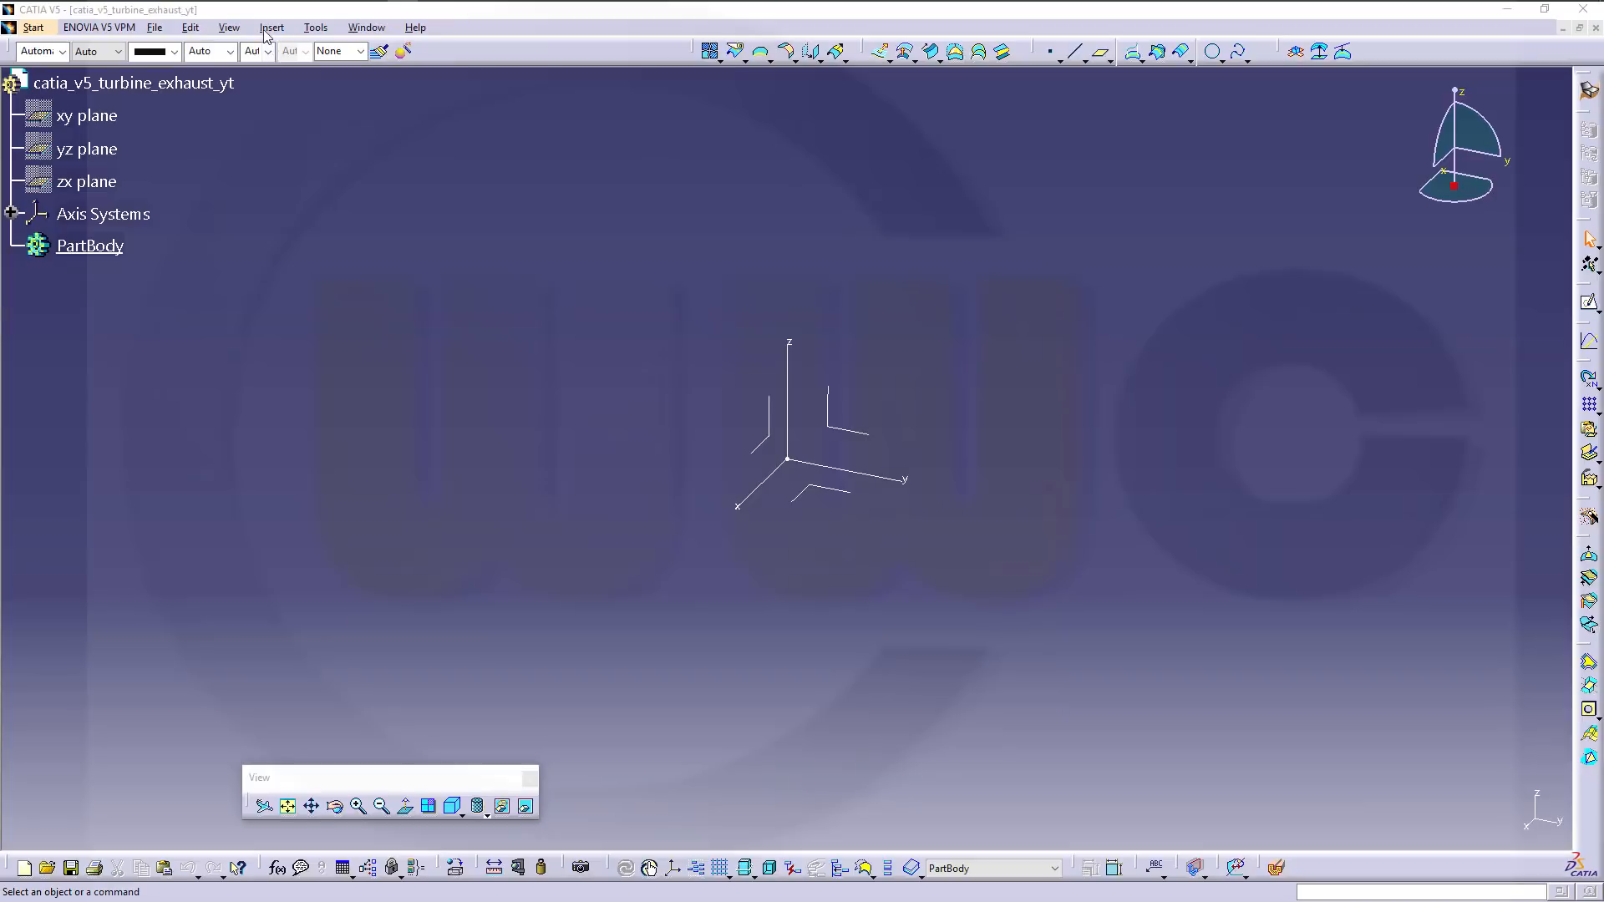
Insert a geometrical set named reference_planes under the part catia_v5_turbine_exhaust_yt.
click(265, 32)
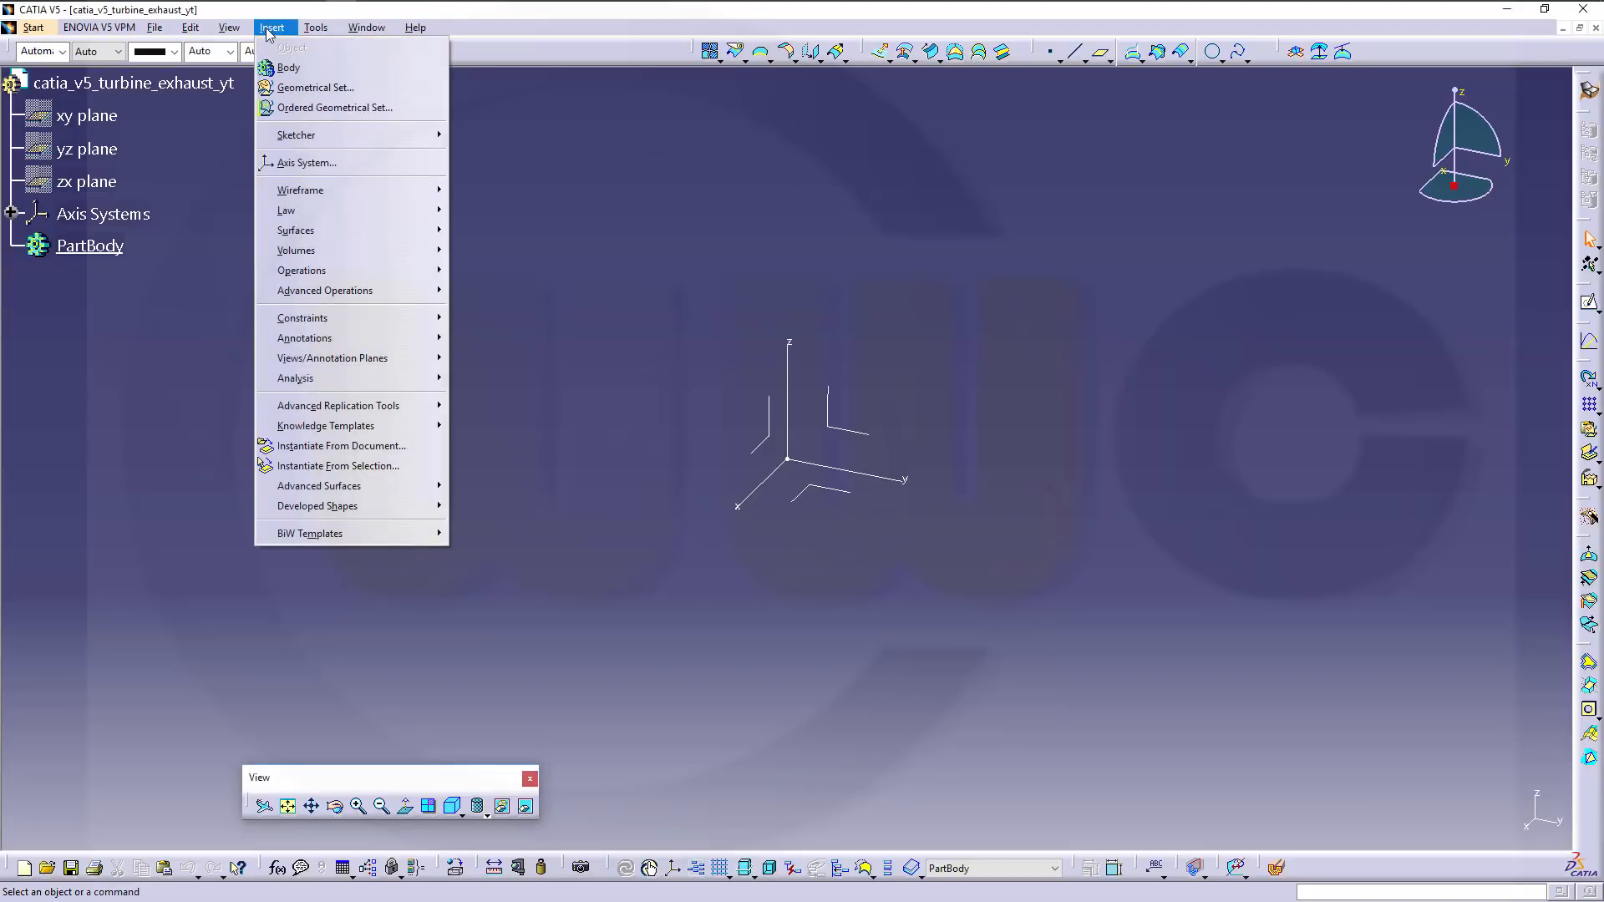
click(298, 88)
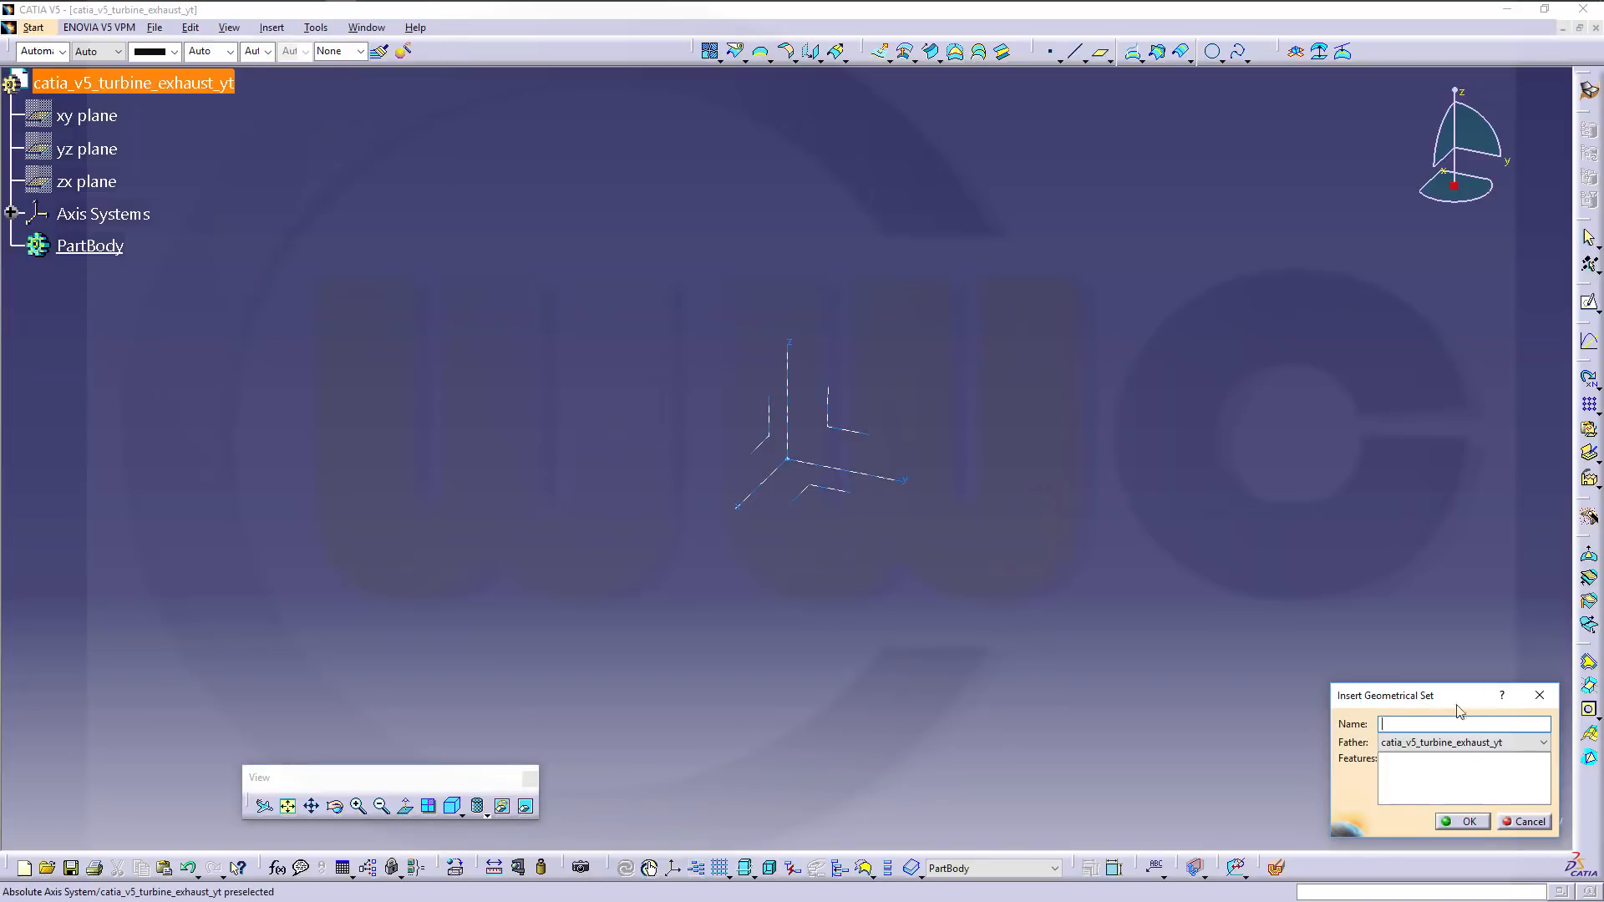
text(re)
text(ference_planes)
key(Return)
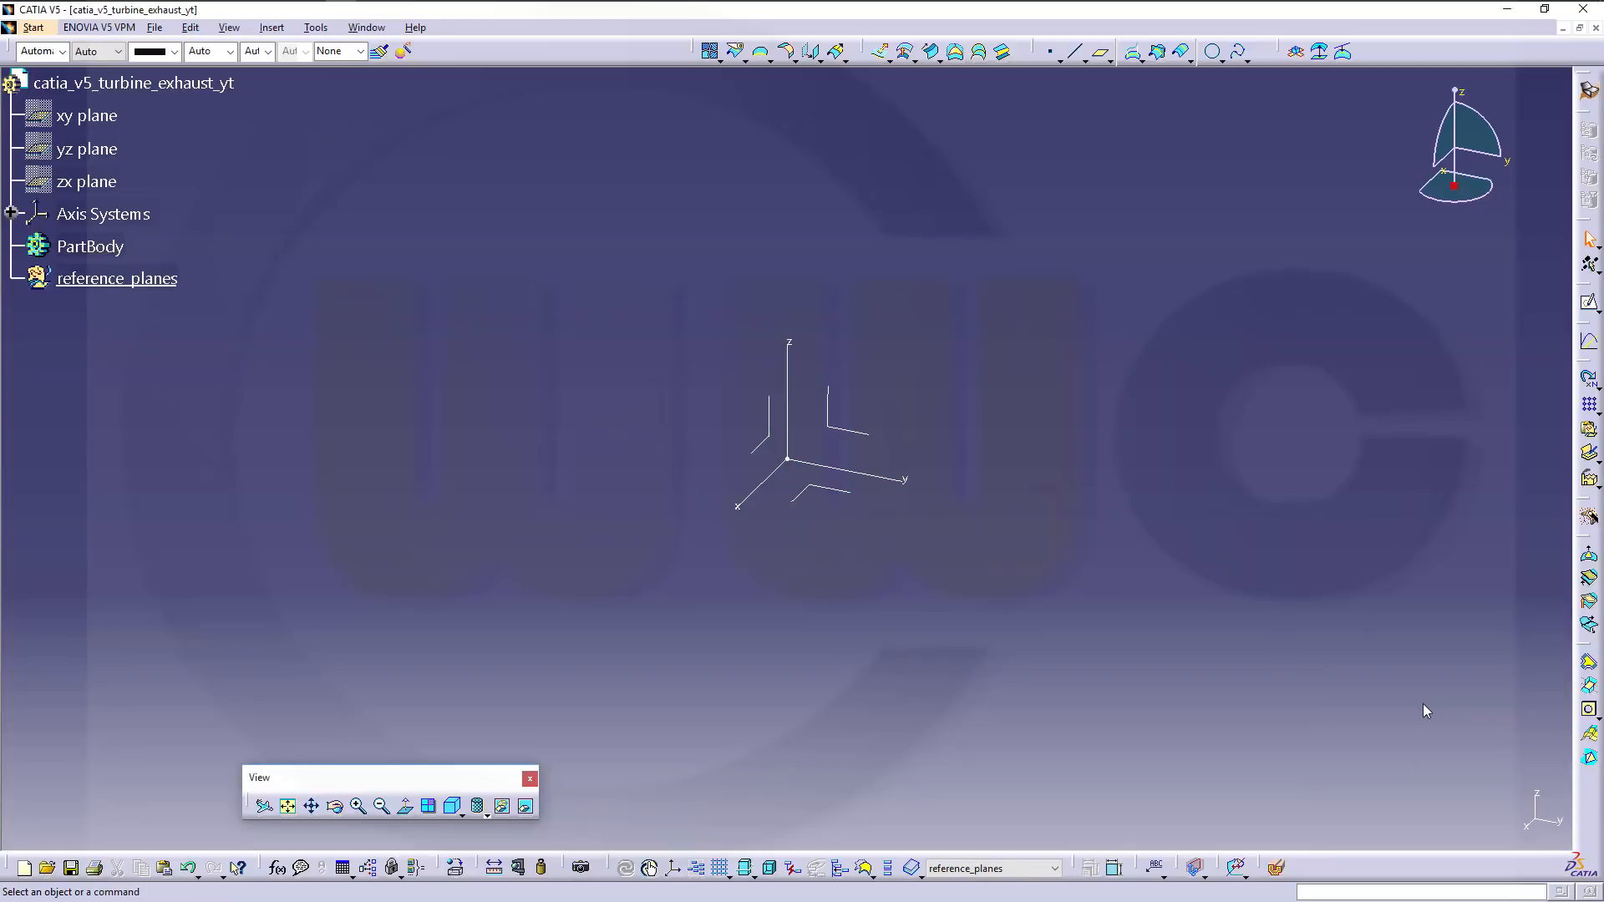
Insert a geometrical set named sketches under the part.
click(272, 28)
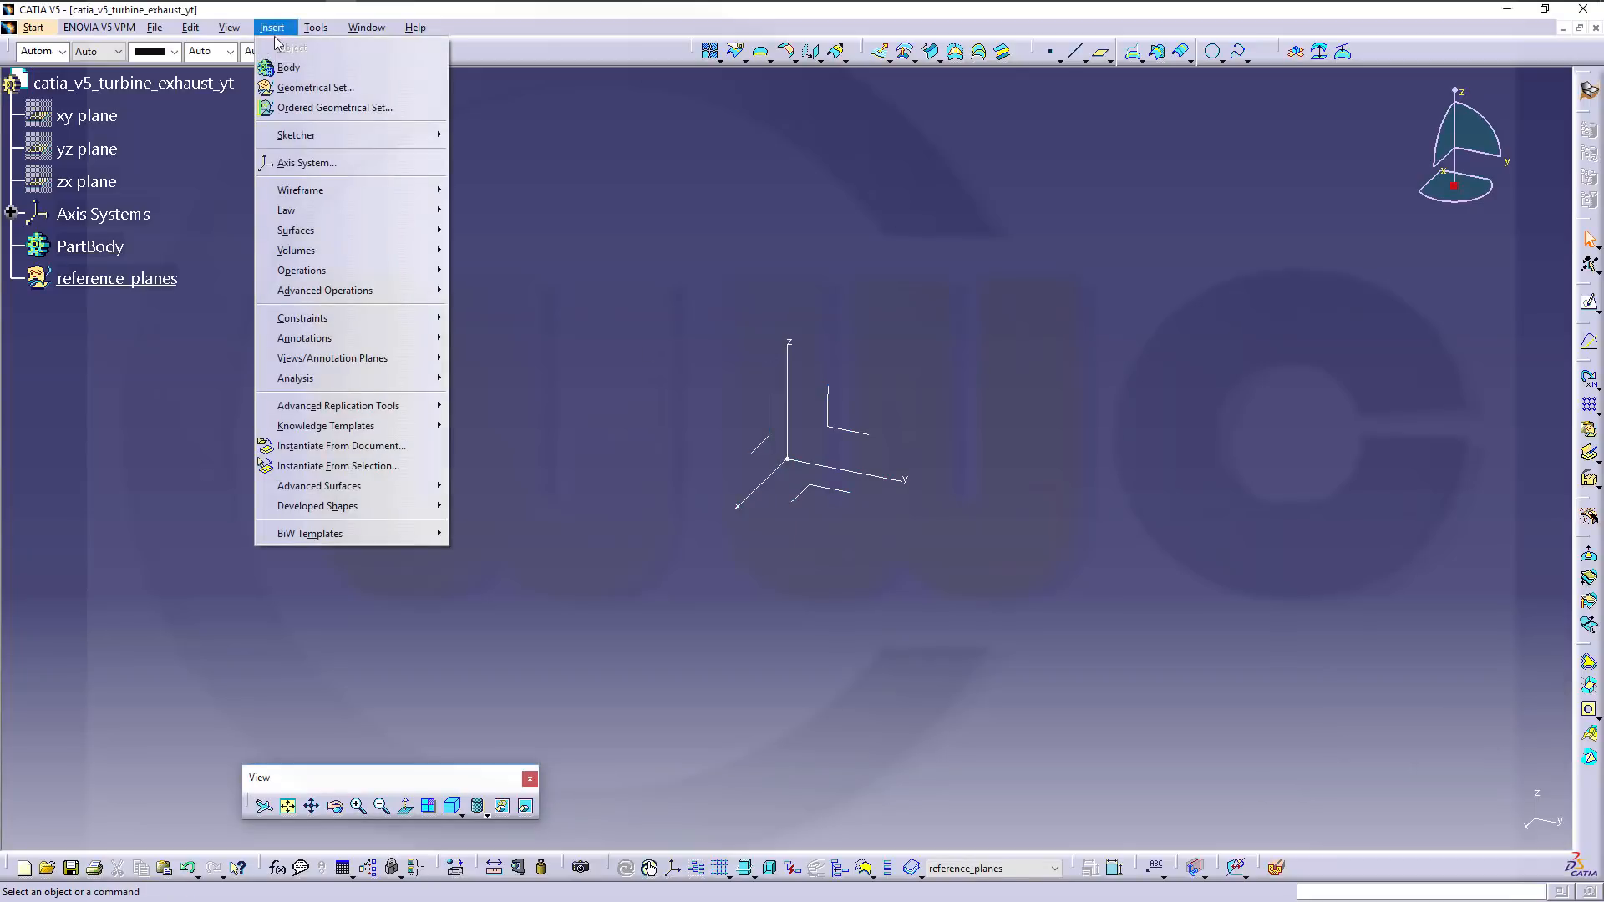
click(315, 87)
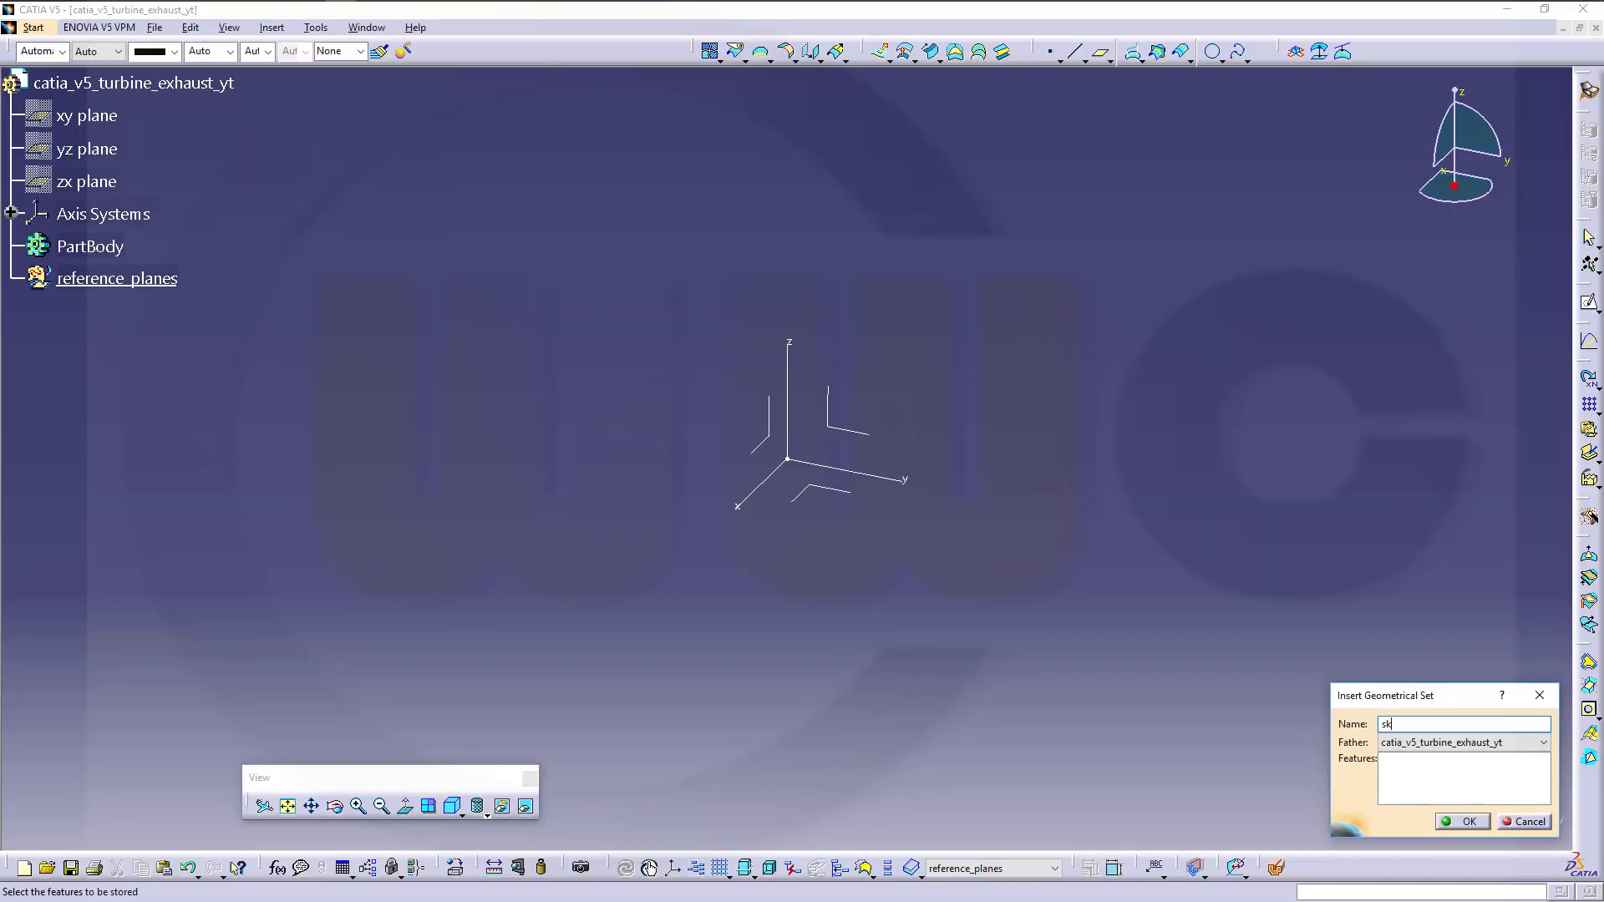
text(sketches)
key(Return)
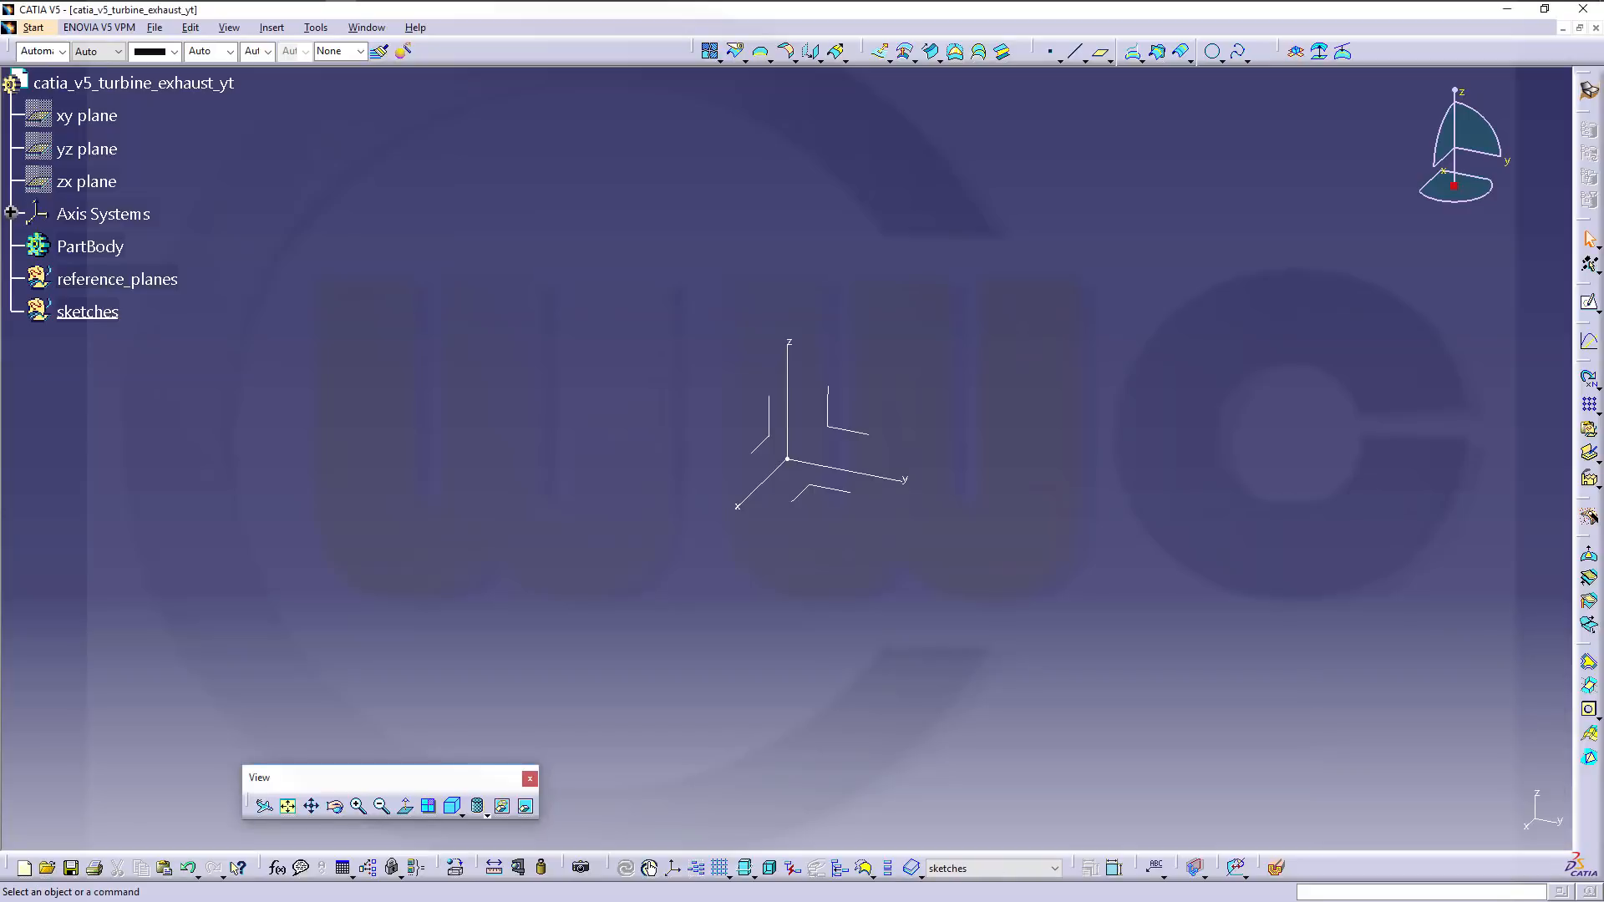
Insert a geometrical set named surfaces under the part.
click(285, 32)
click(326, 90)
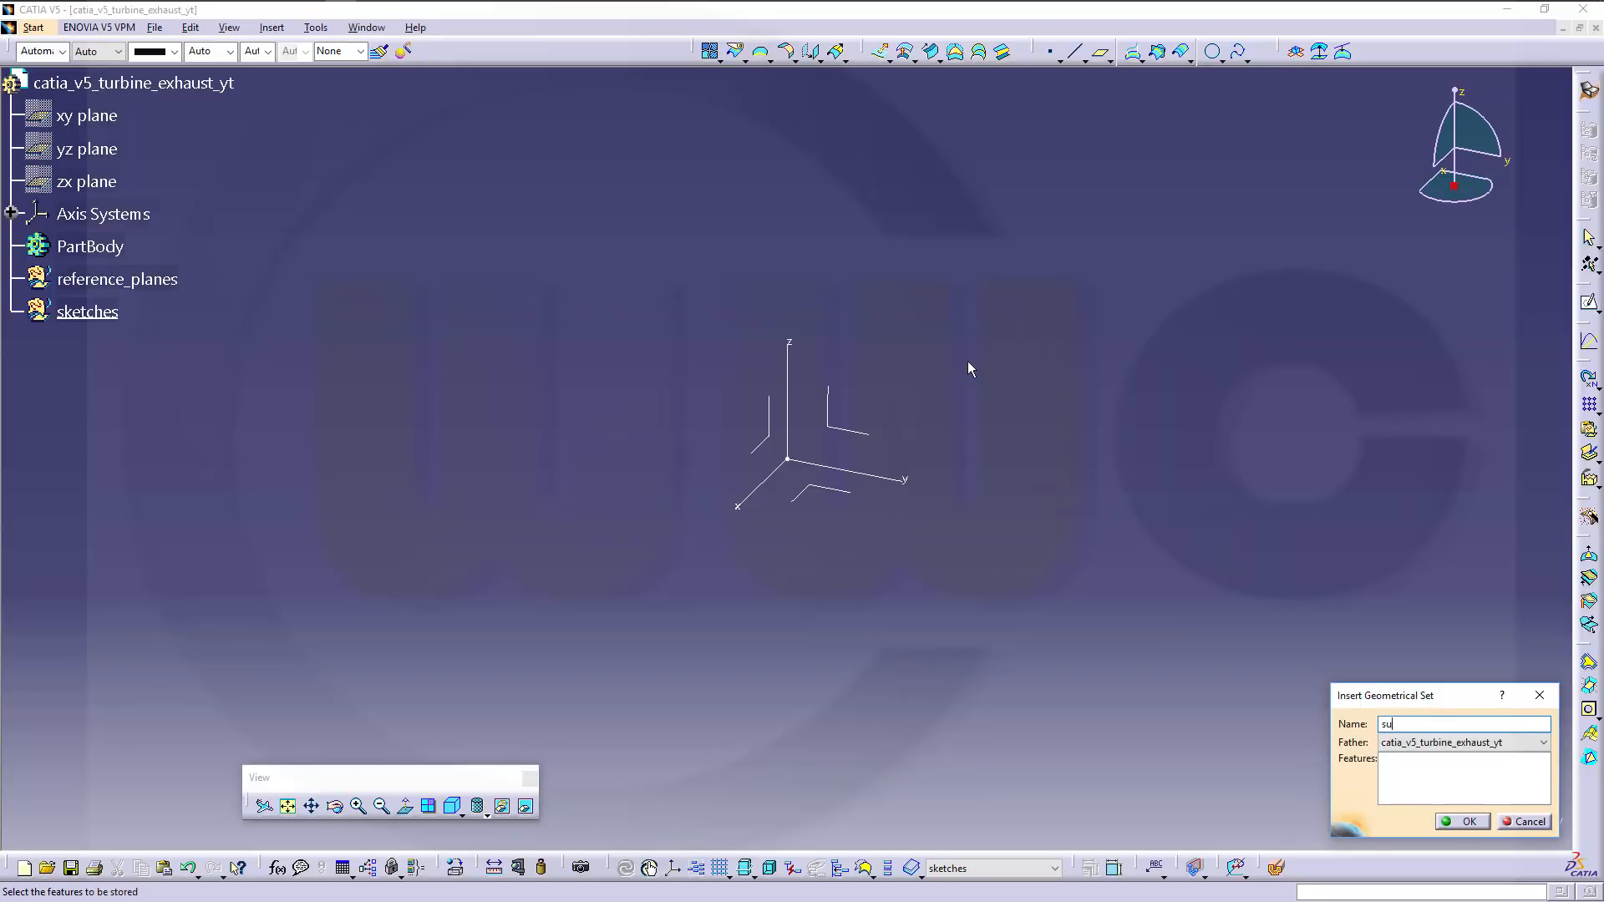
key(Return)
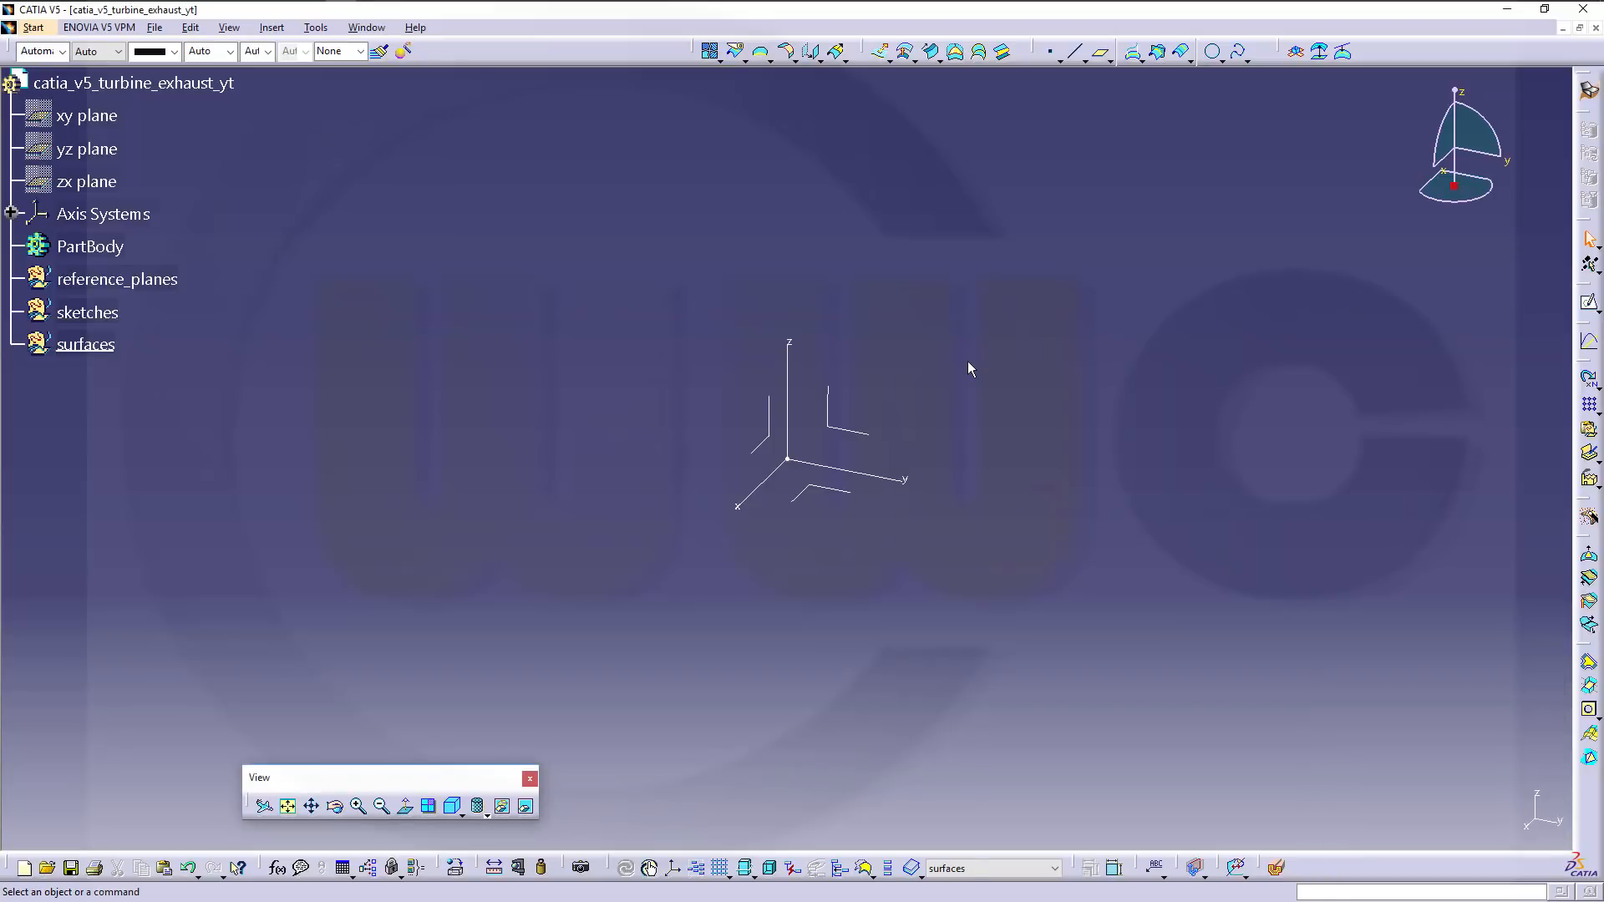
Make reference_planes the in-work object and create a plane offset 300 mm from the axis system's ZX plane, locking the plane type.
right_click(148, 286)
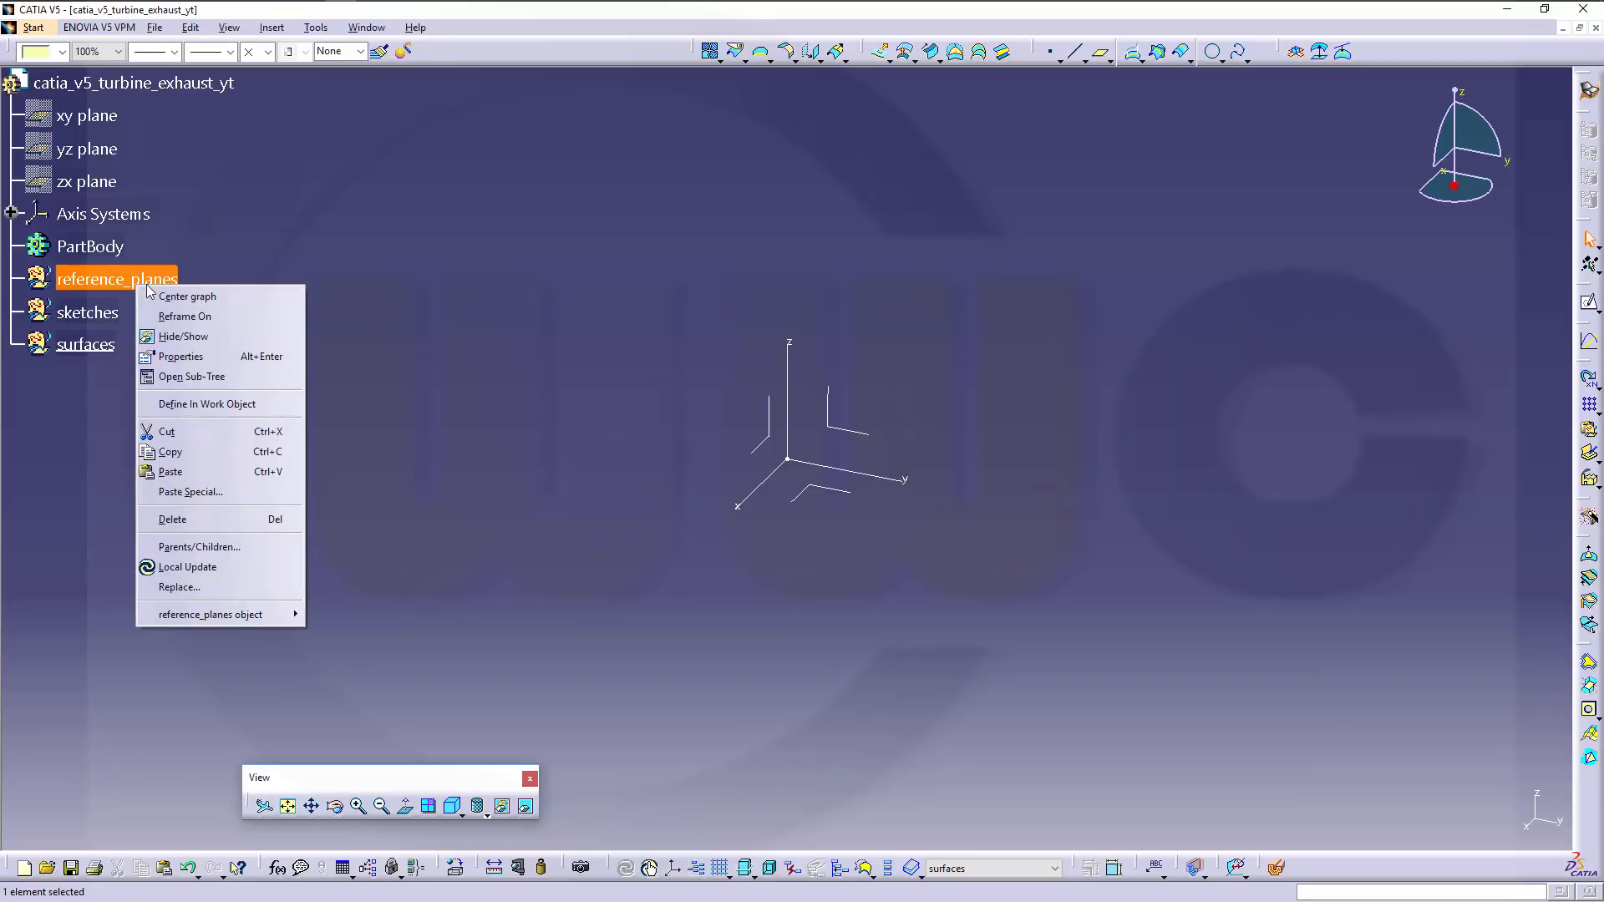
click(210, 405)
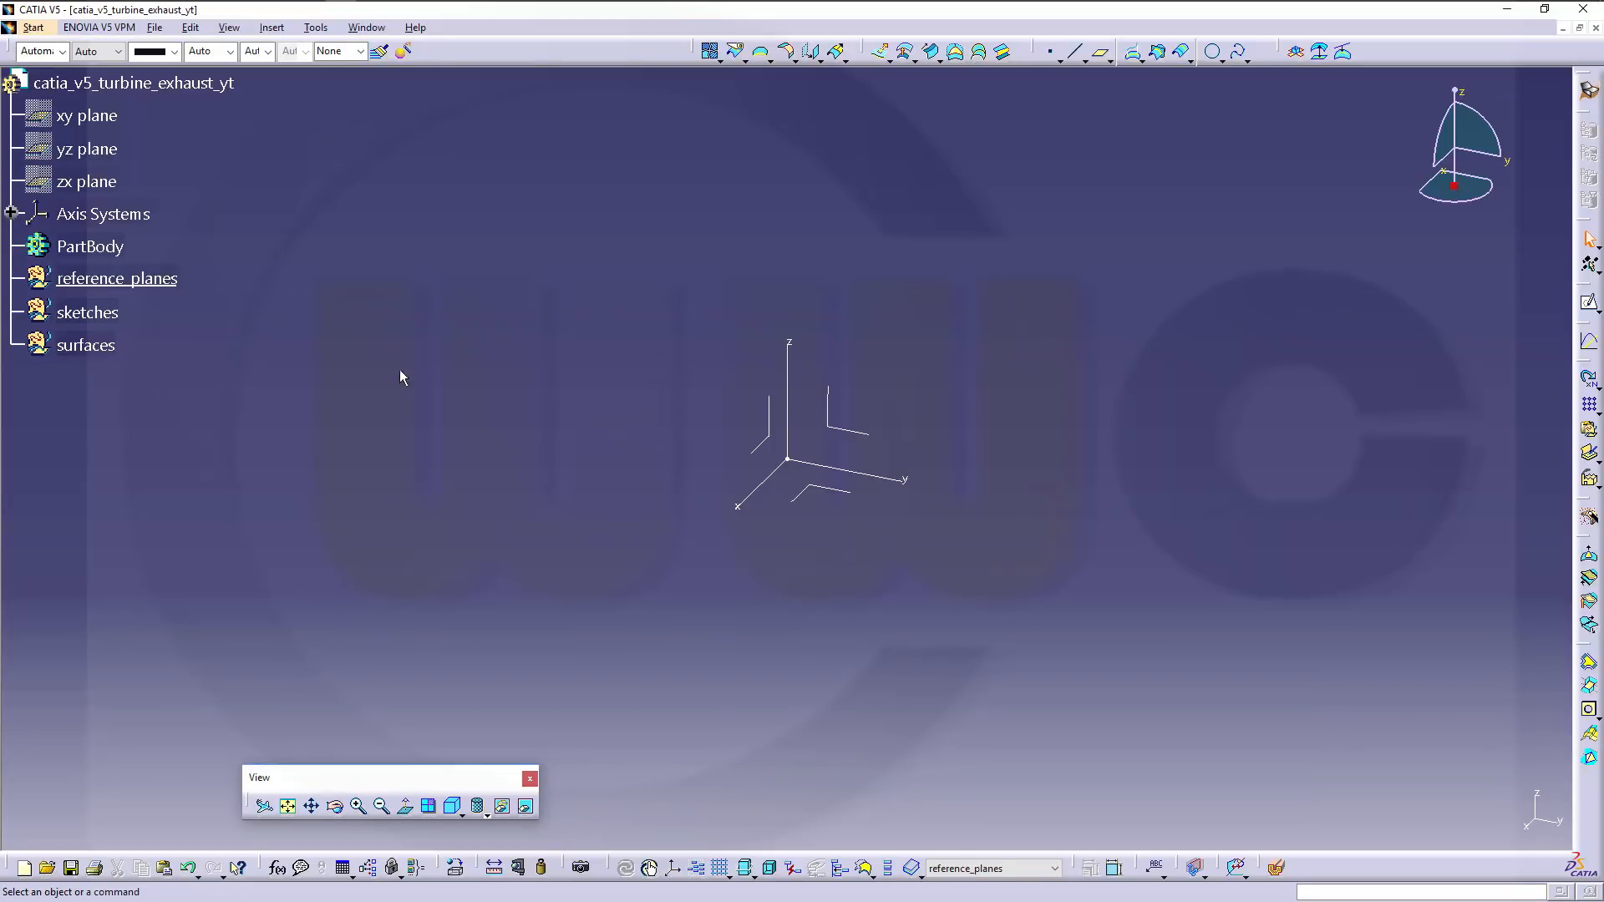
middle_drag(977, 543, 985, 573)
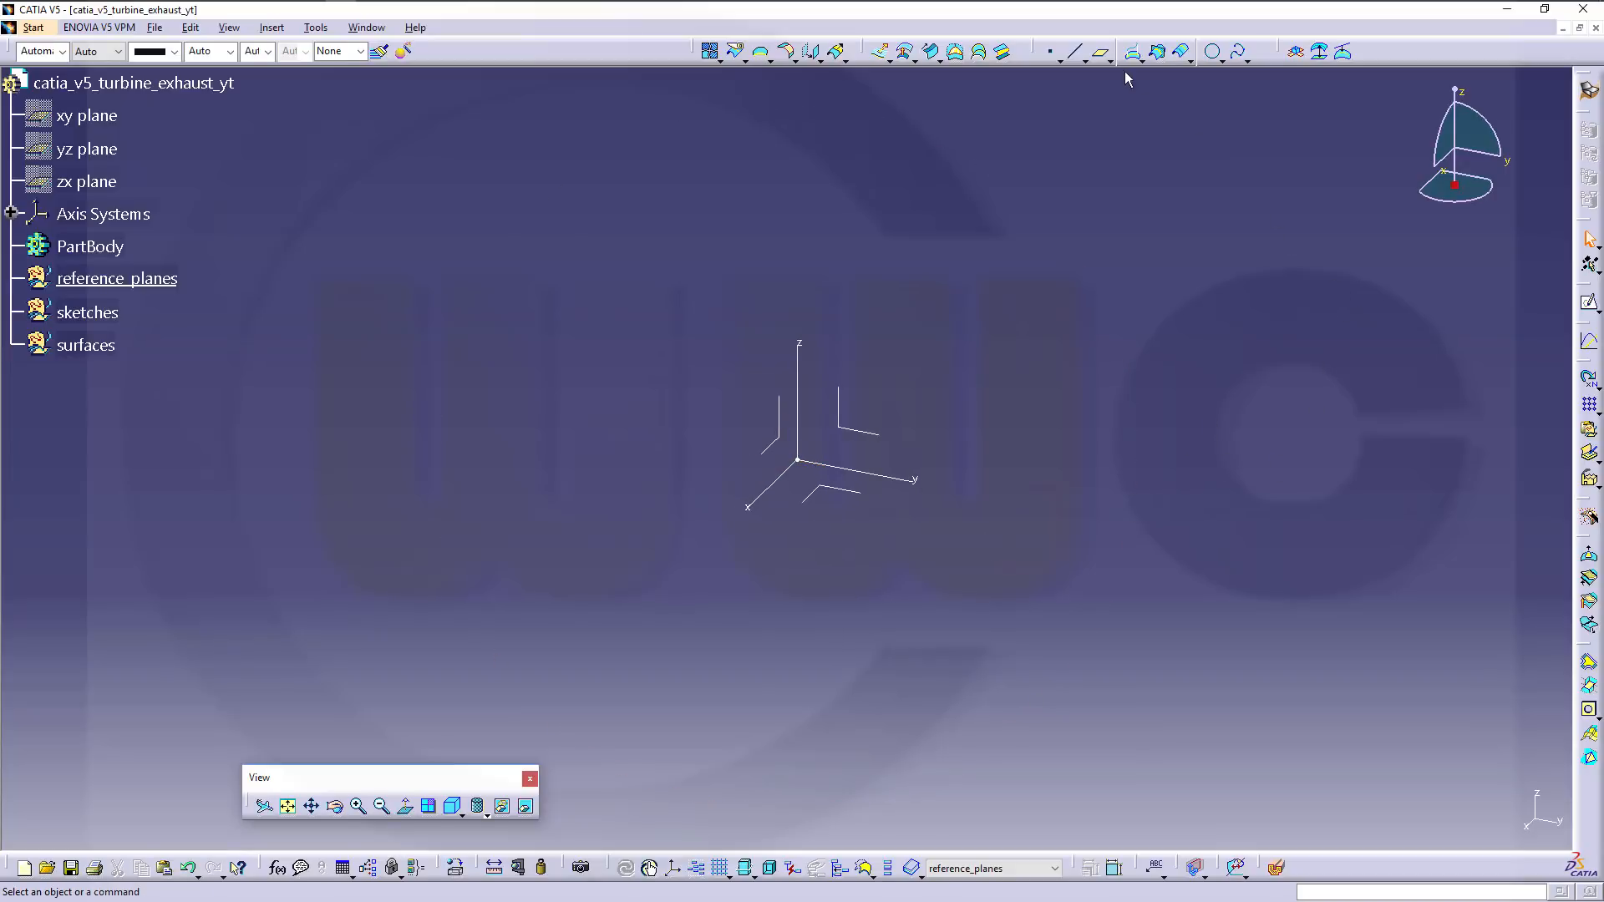
click(1101, 52)
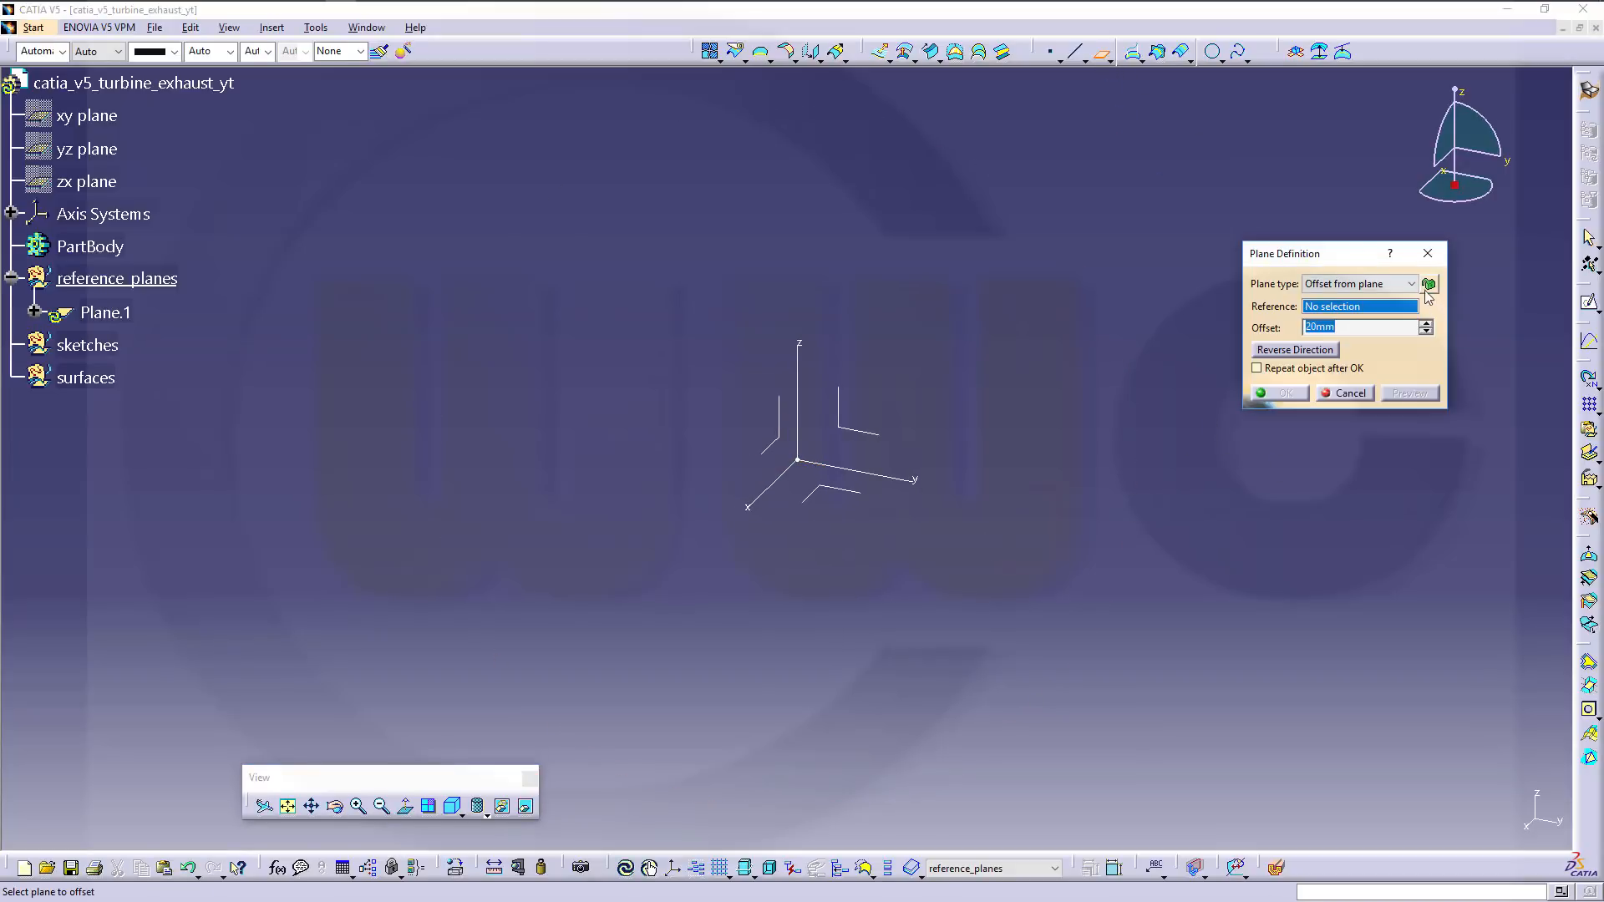
click(1429, 284)
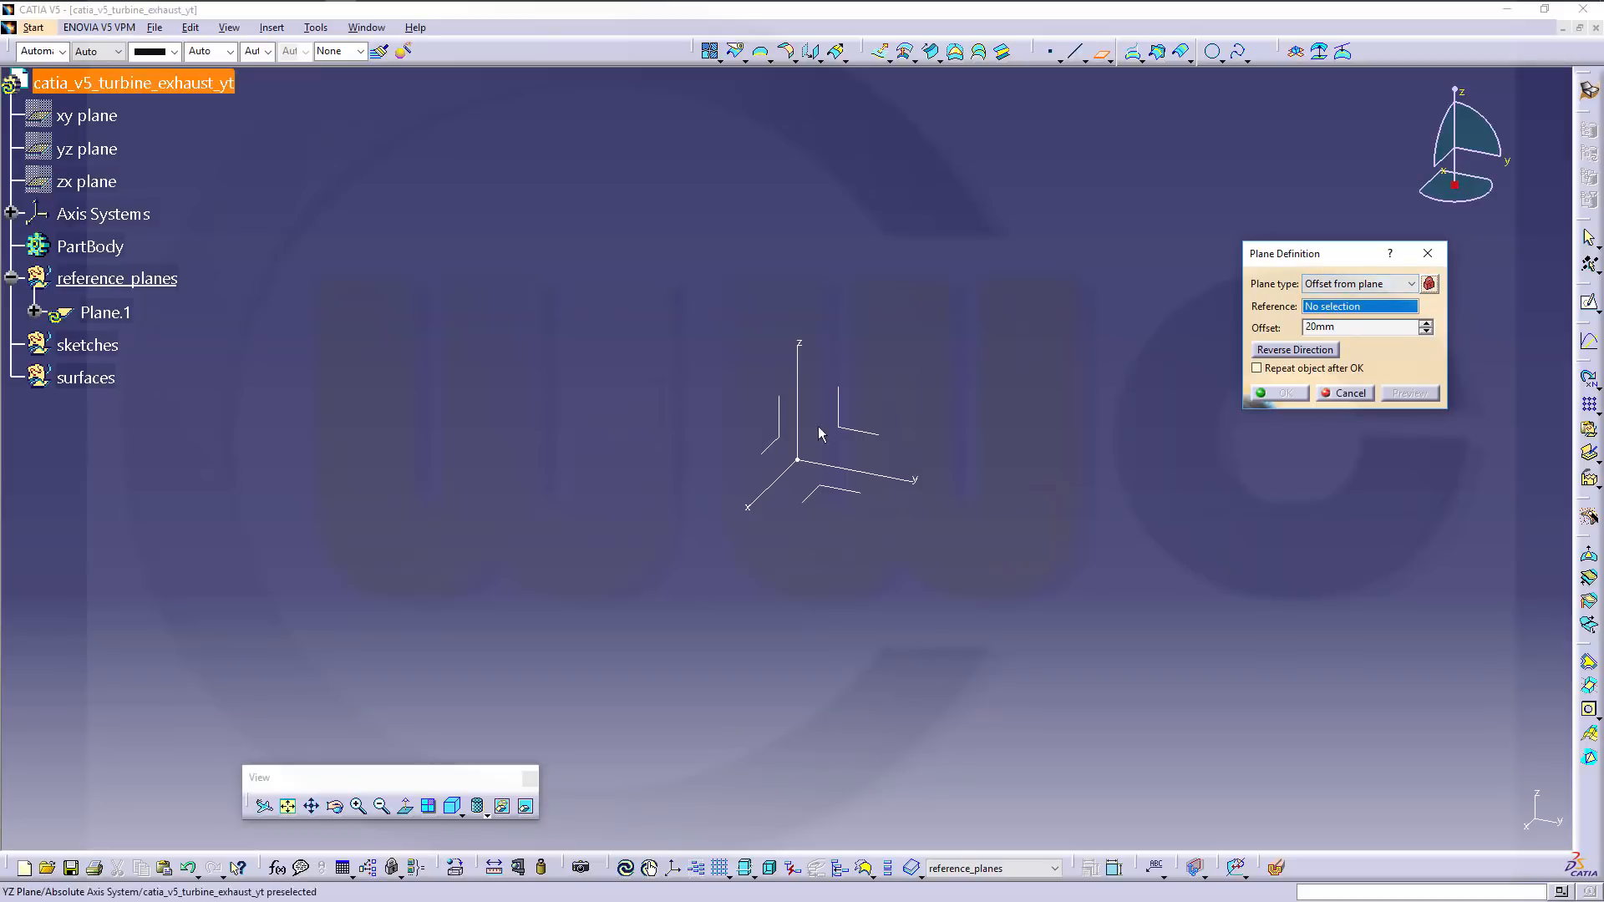
click(779, 452)
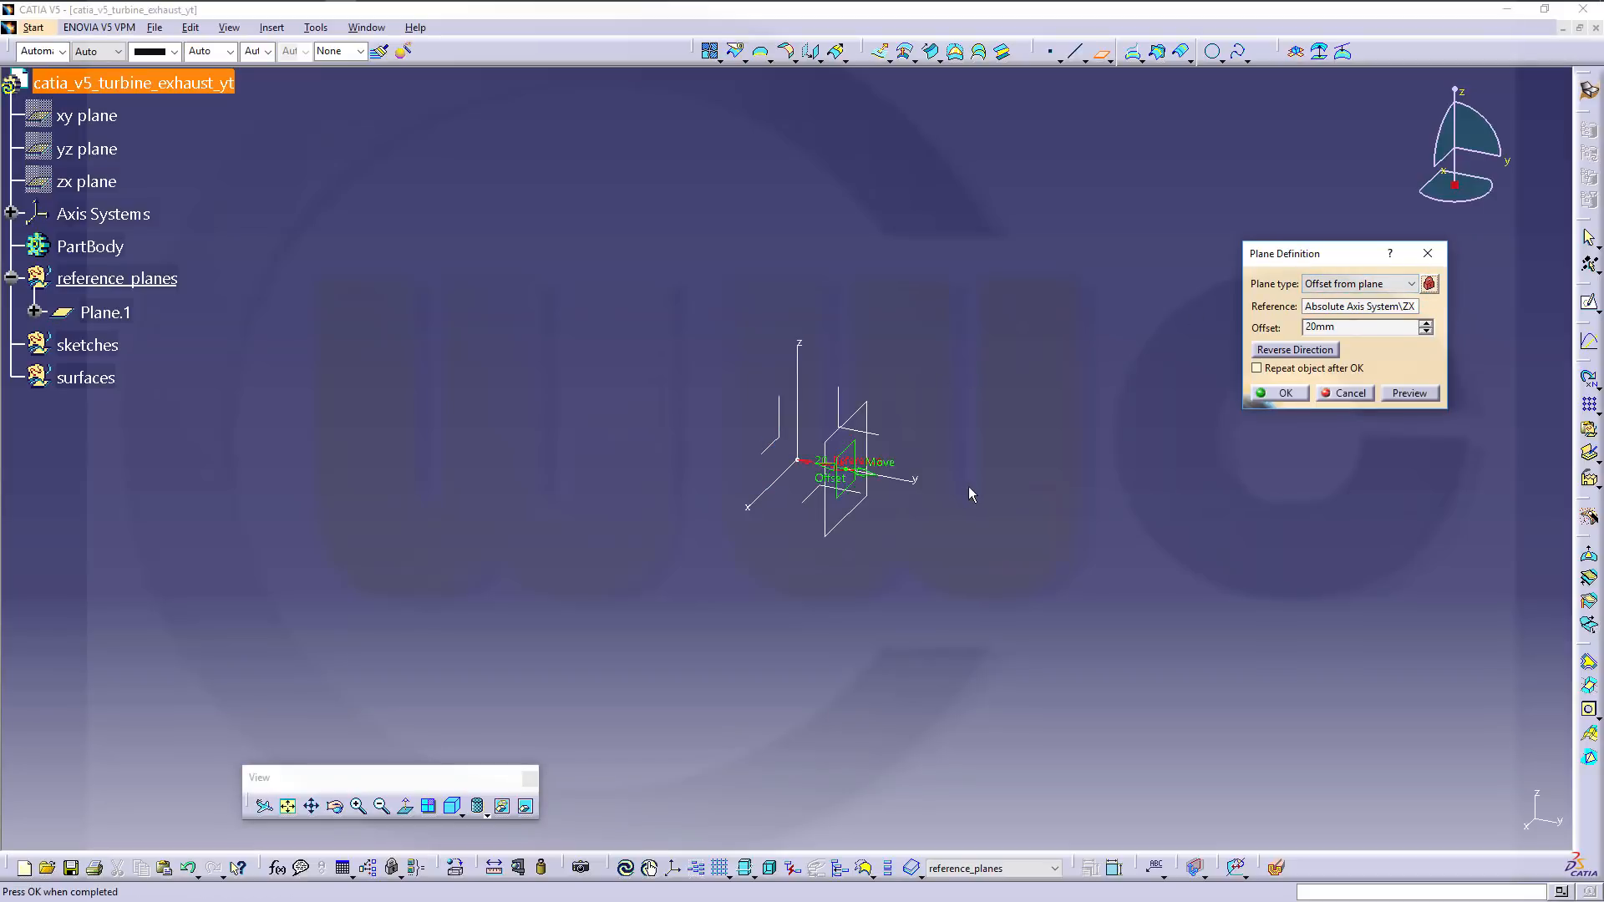
drag(1354, 328, 1167, 303)
text(300)
key(Return)
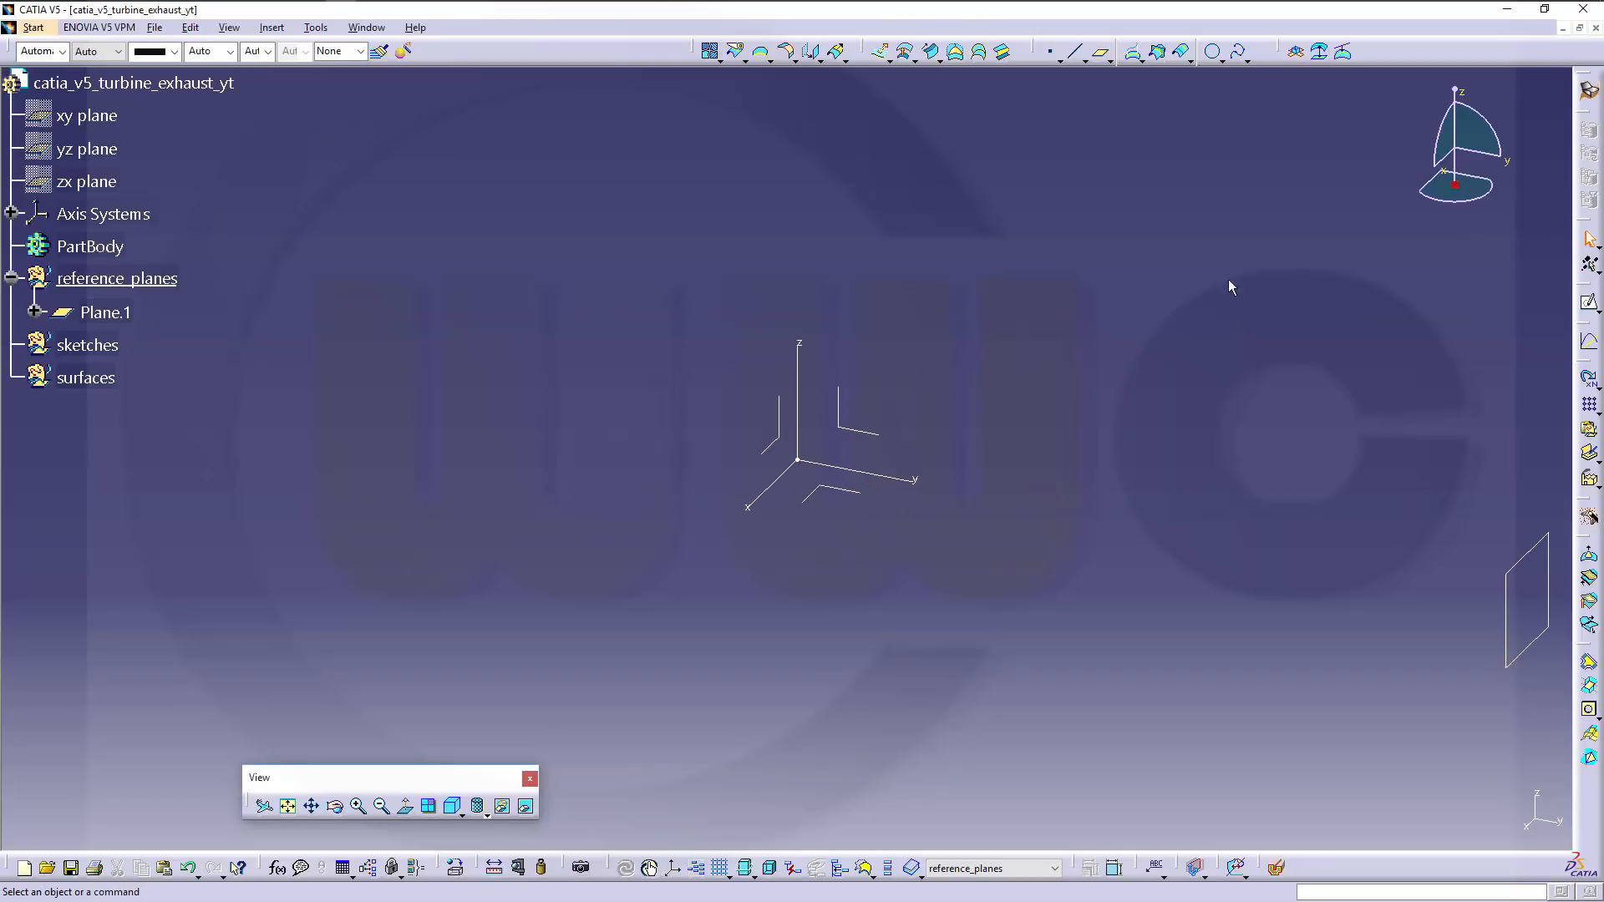
Create a second reference plane offset 320 mm from the absolute axis system's ZX plane.
click(1101, 52)
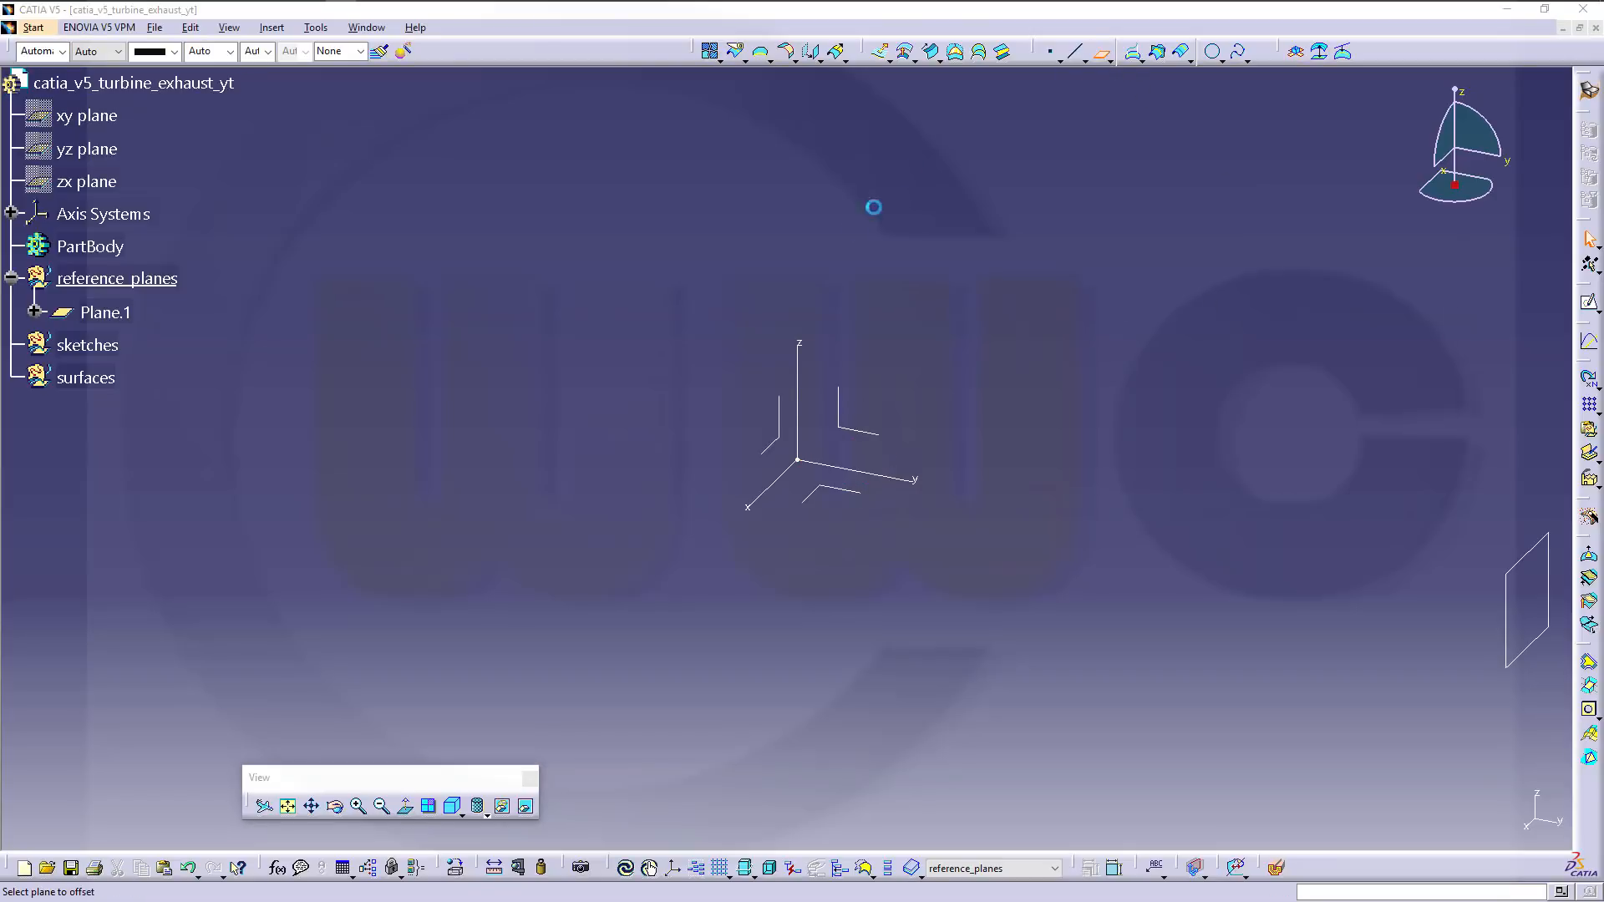
click(790, 441)
text(3)
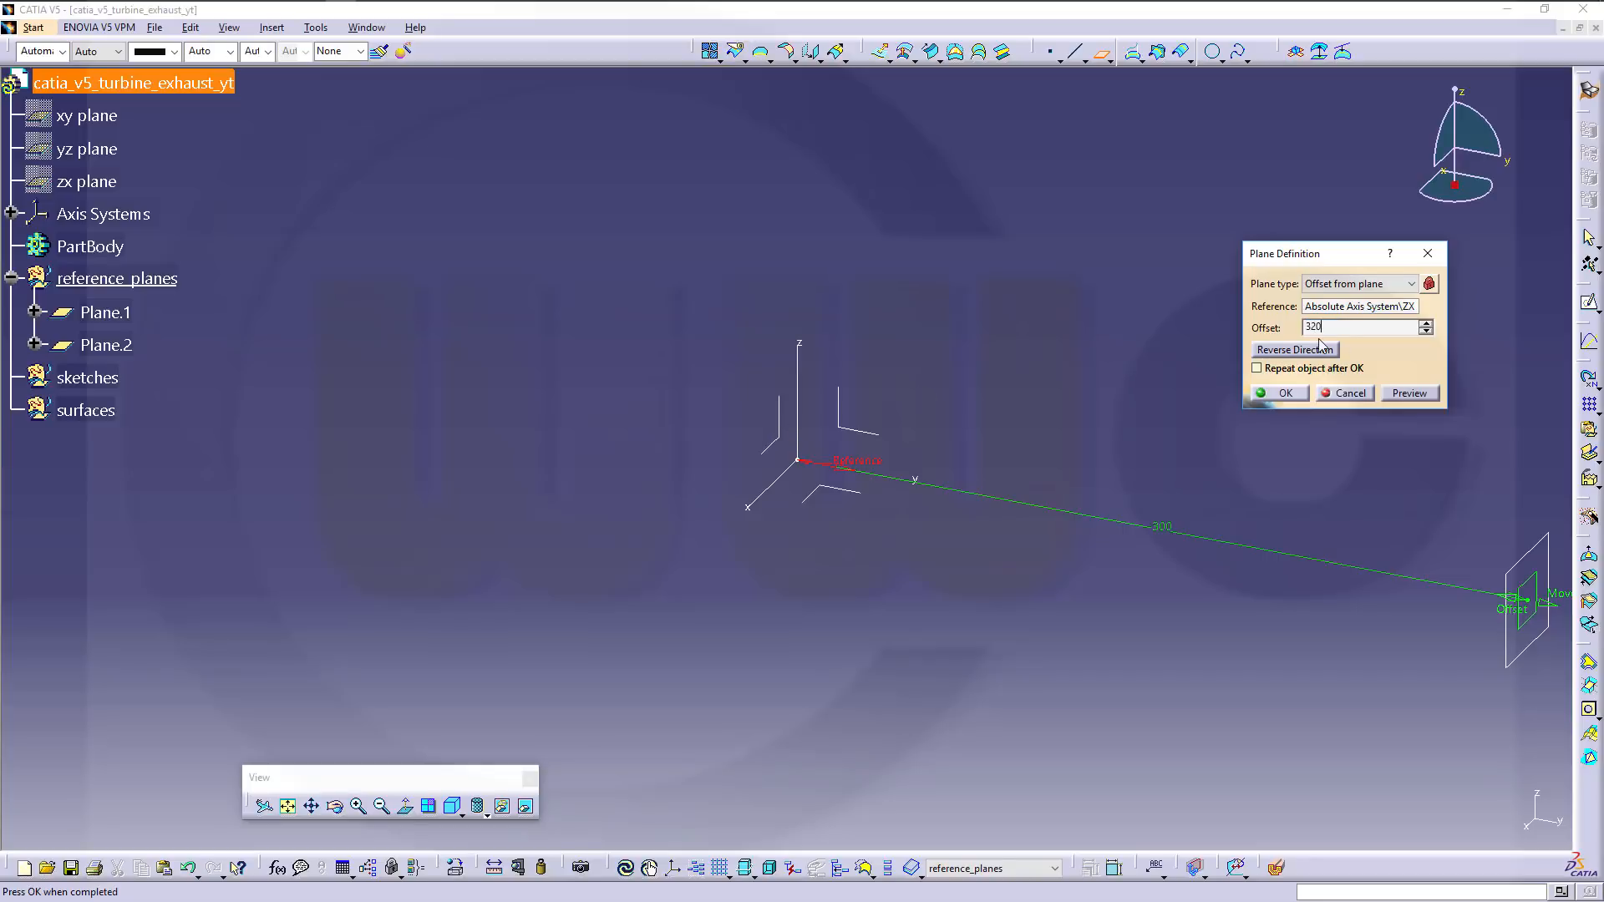
text(20)
key(Return)
middle_drag(1349, 465, 963, 390)
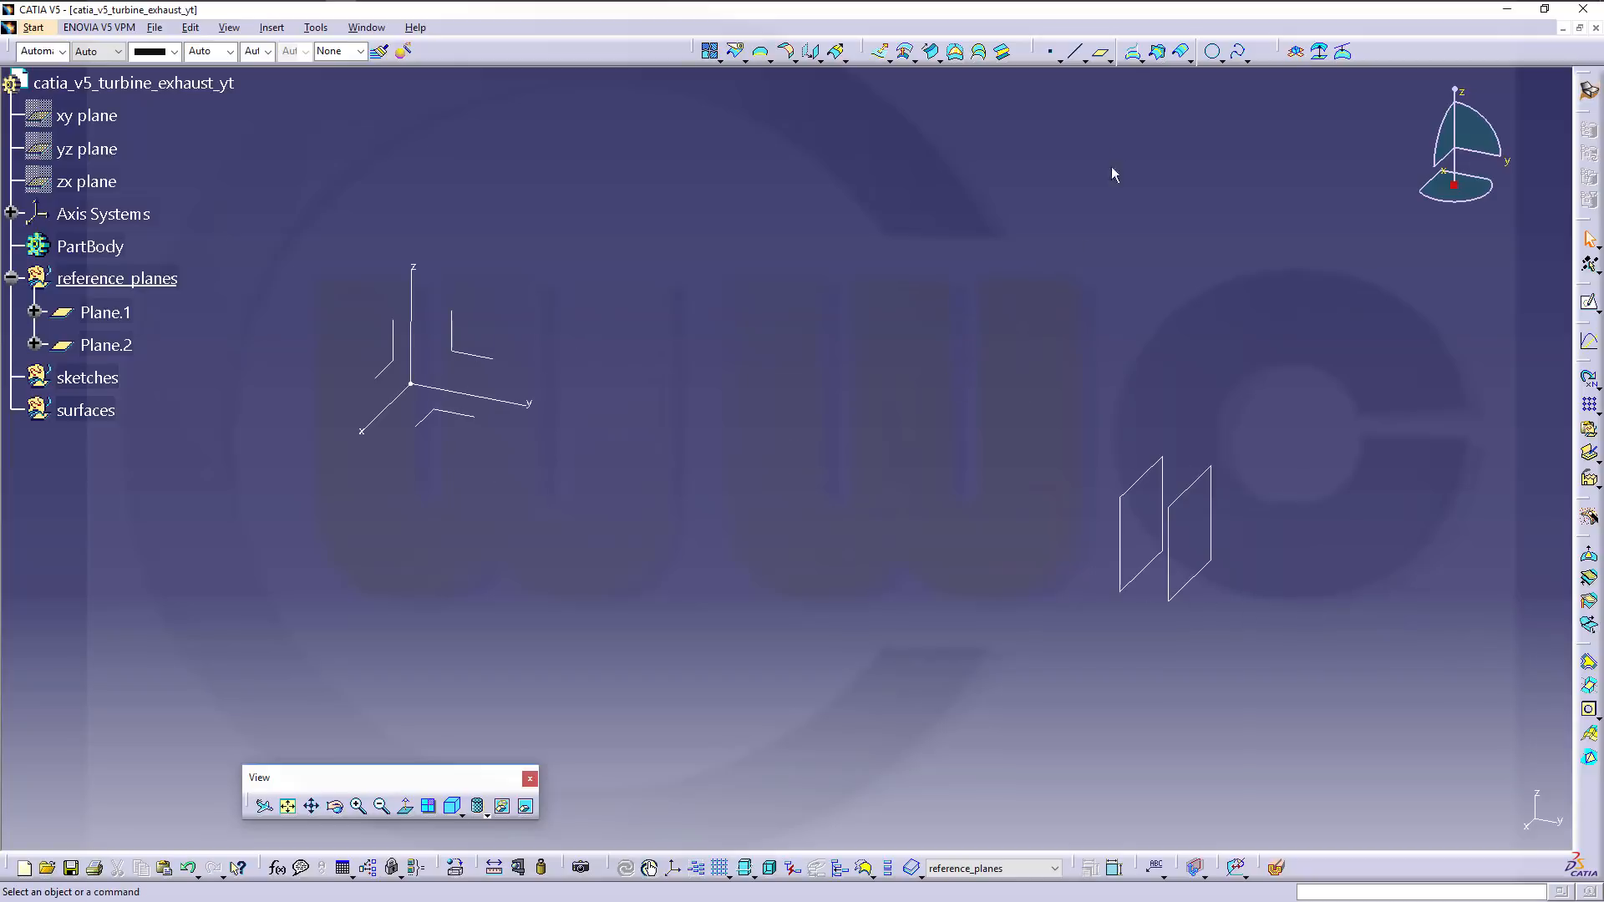
Create a third reference plane offset 680 mm from the absolute axis system's ZX plane.
click(1101, 52)
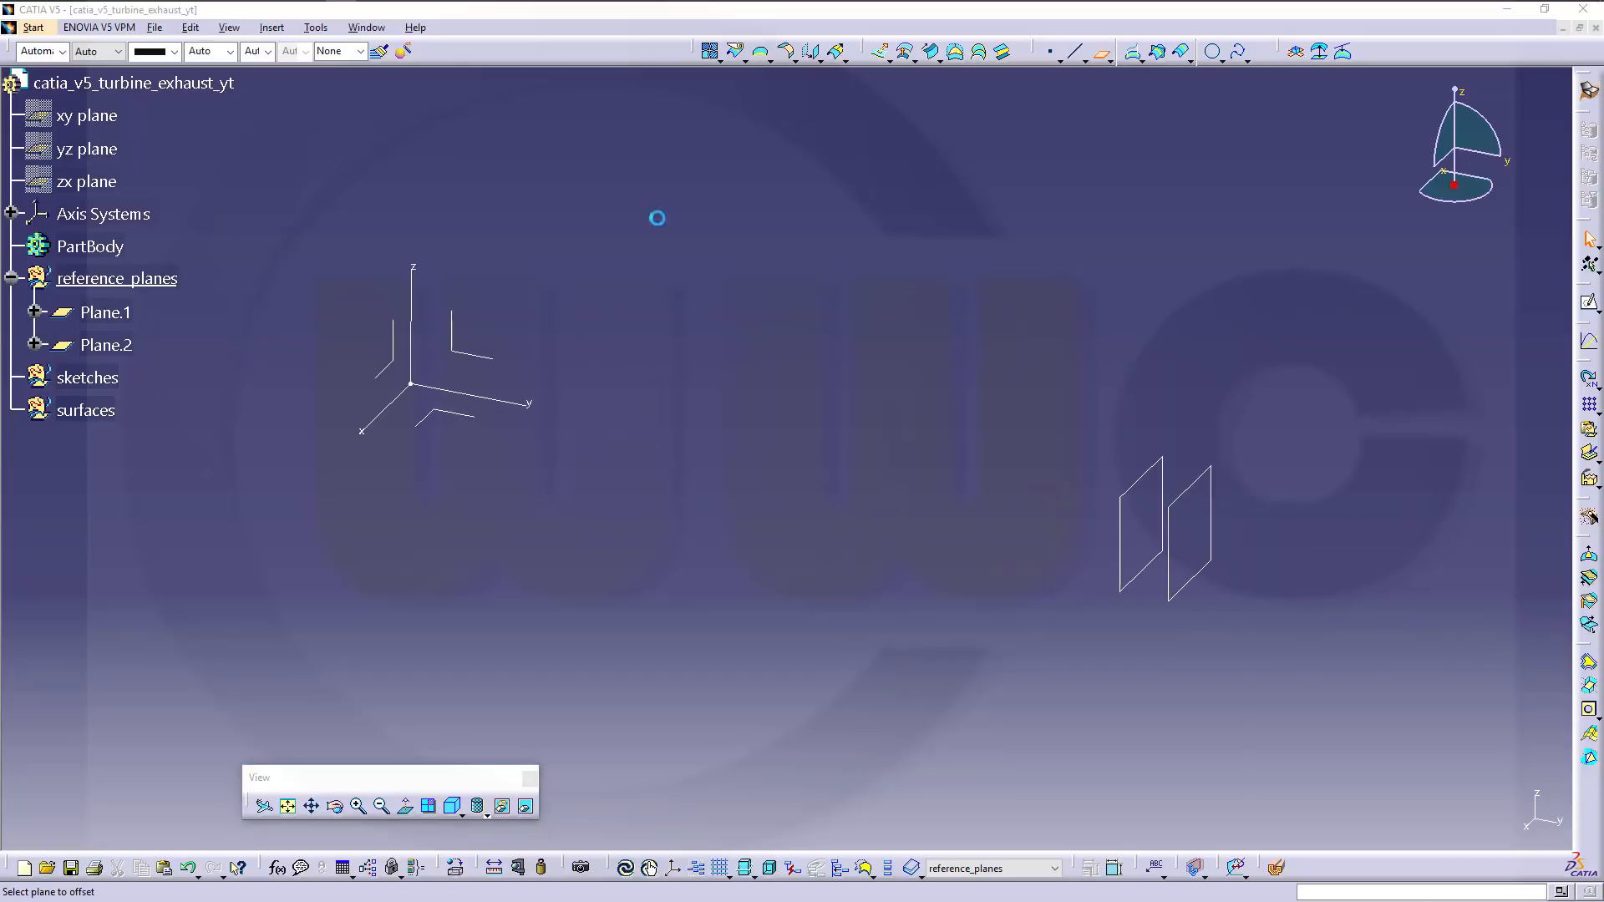
click(392, 380)
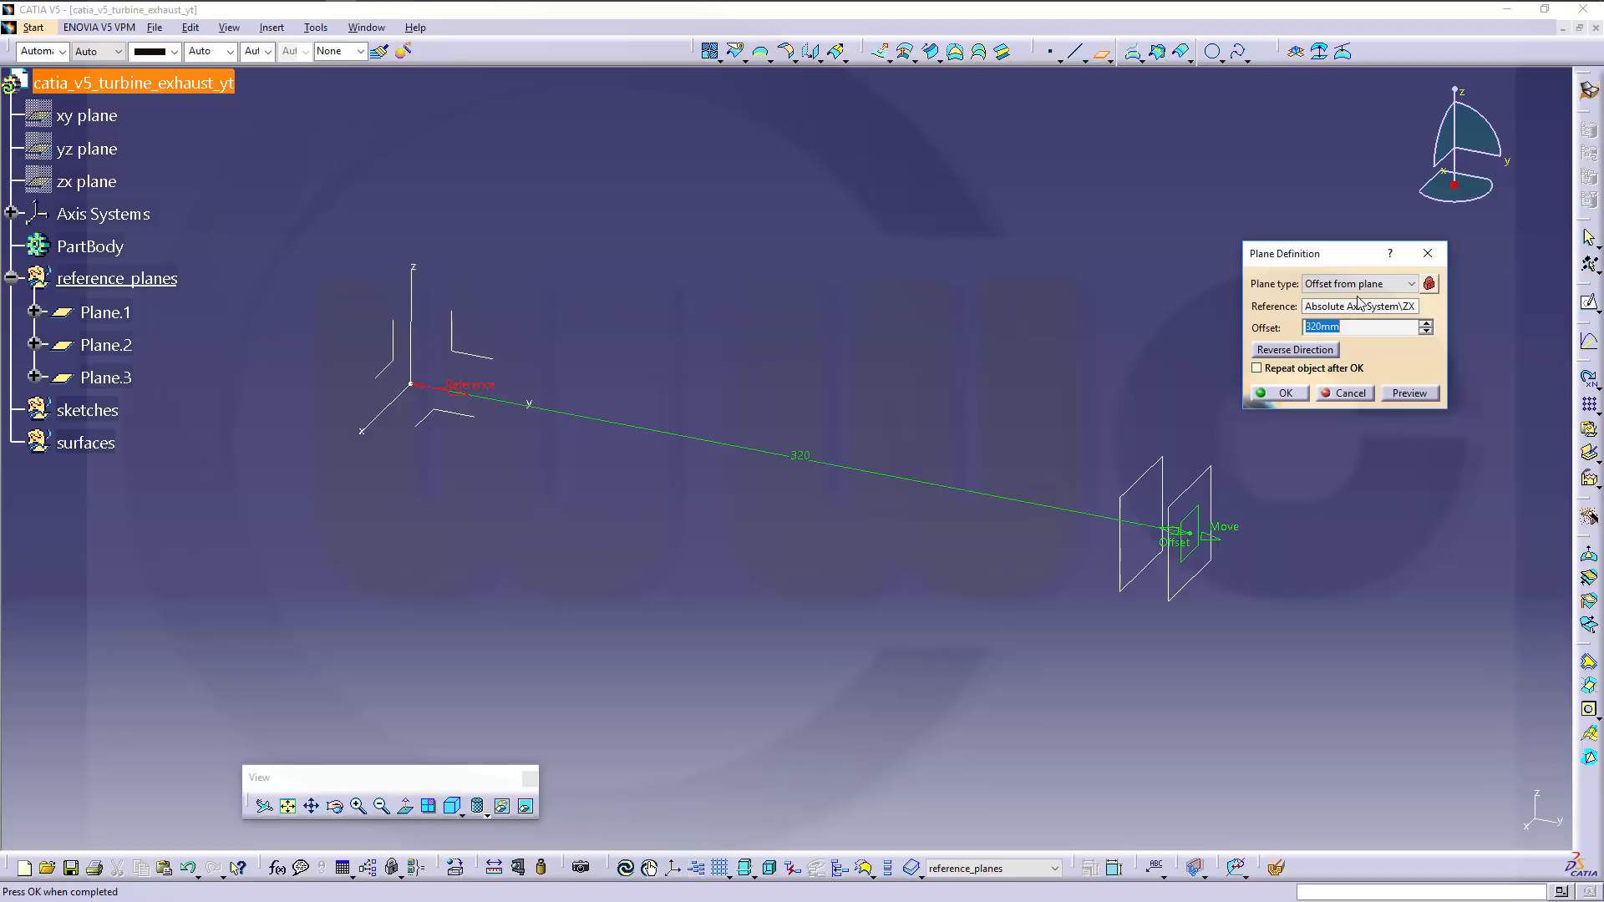
text(680)
key(Return)
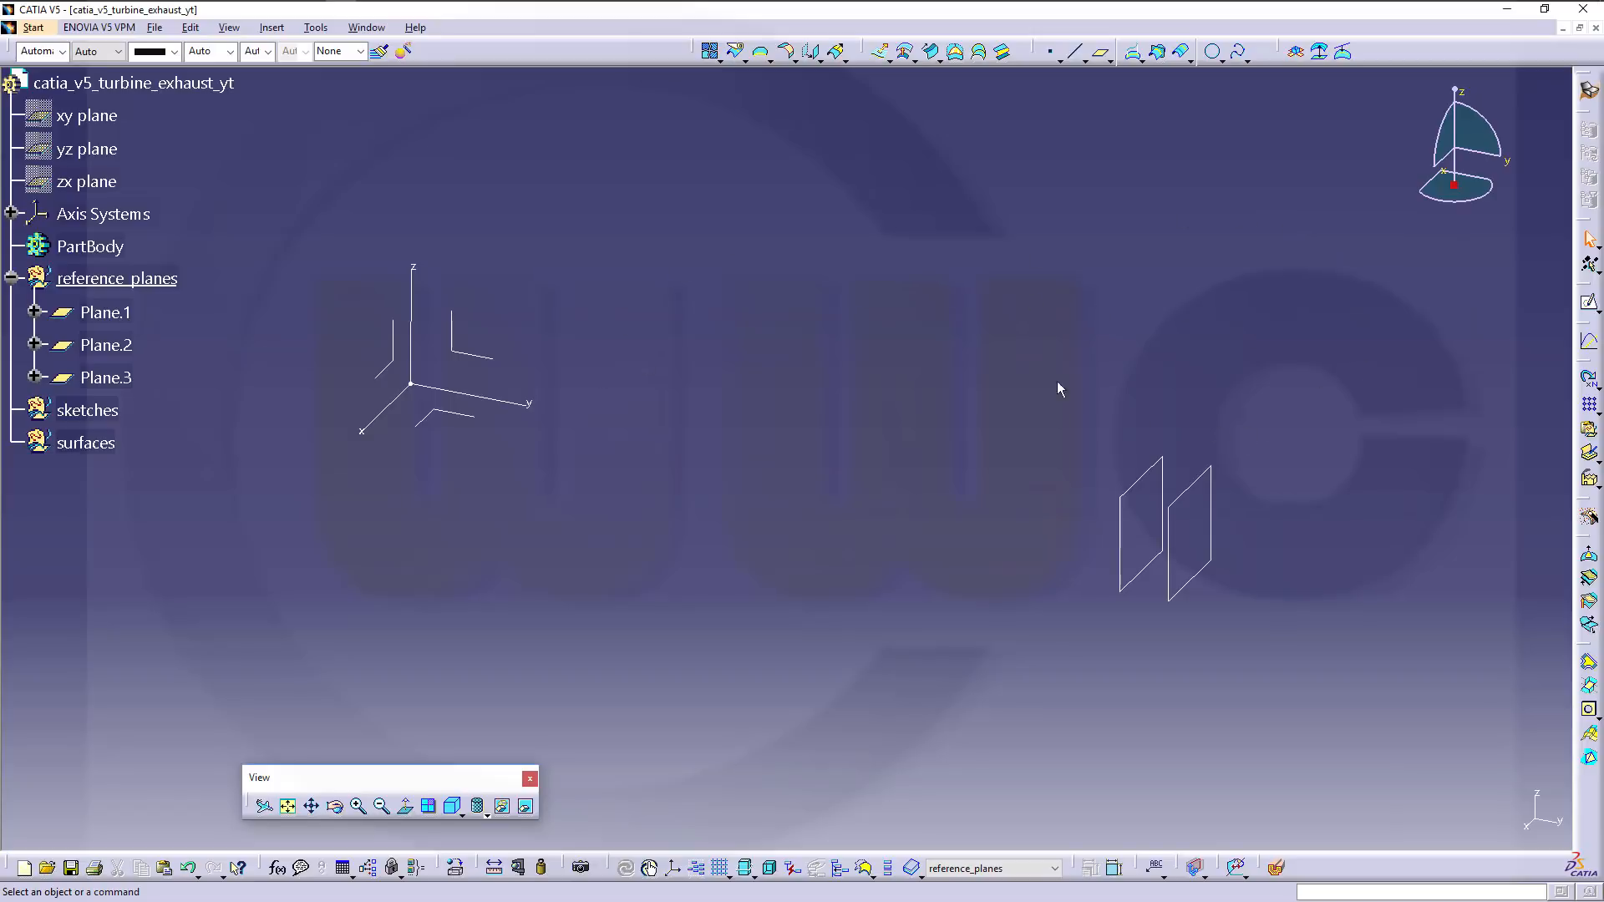
Create a fourth reference plane offset 700 mm from the absolute axis system's ZX plane.
click(1100, 52)
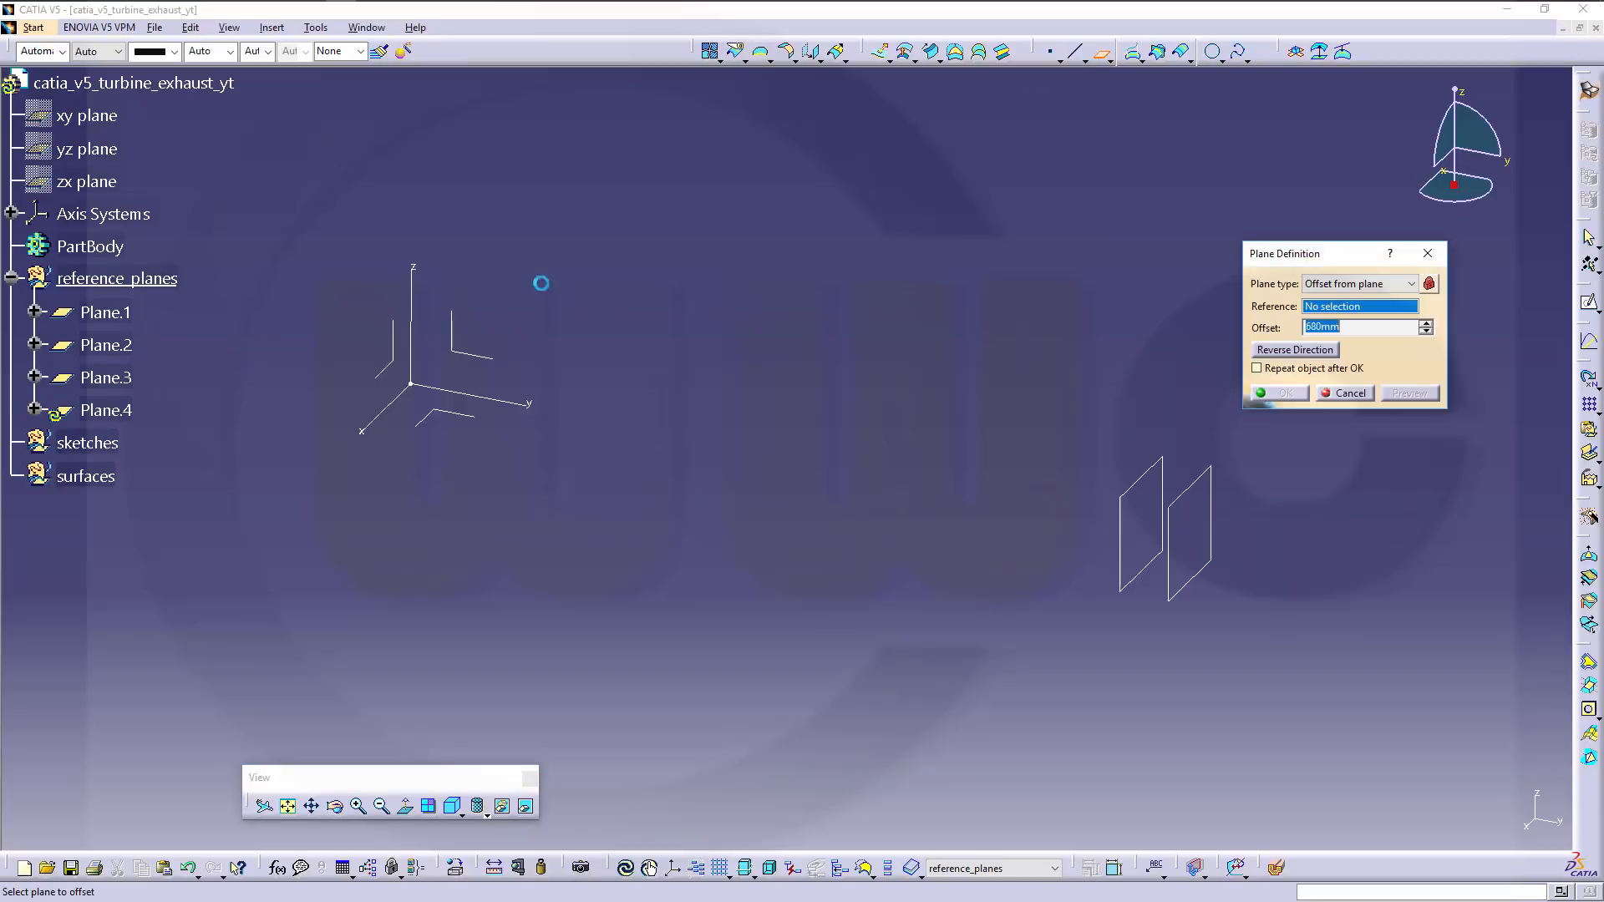
click(401, 376)
text(700)
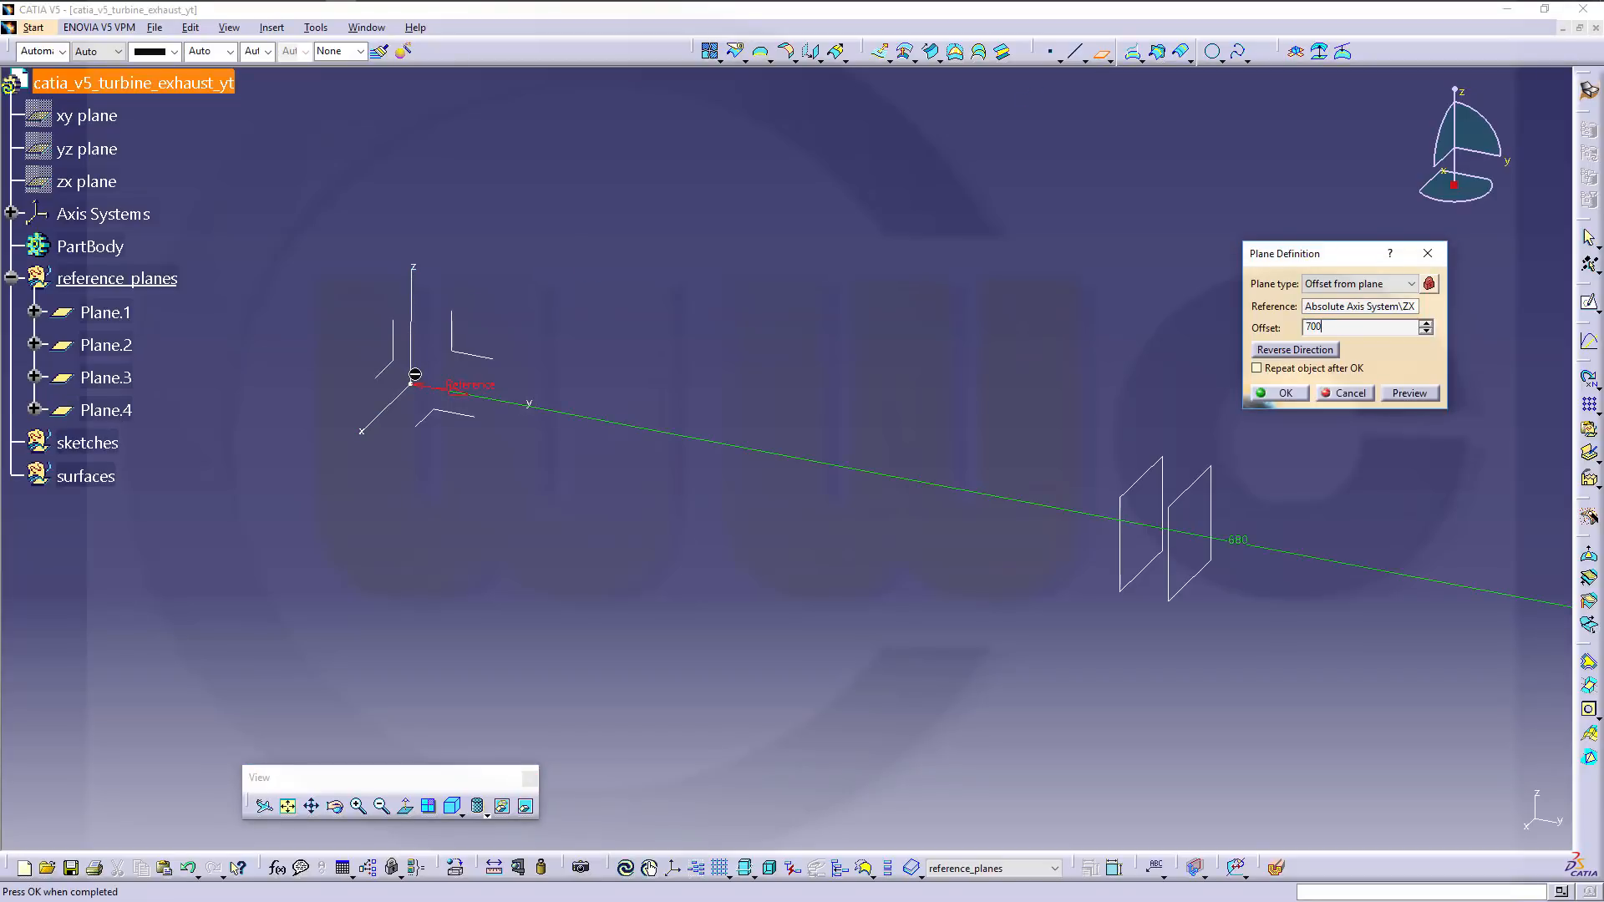
key(Return)
middle_drag(635, 381, 694, 505)
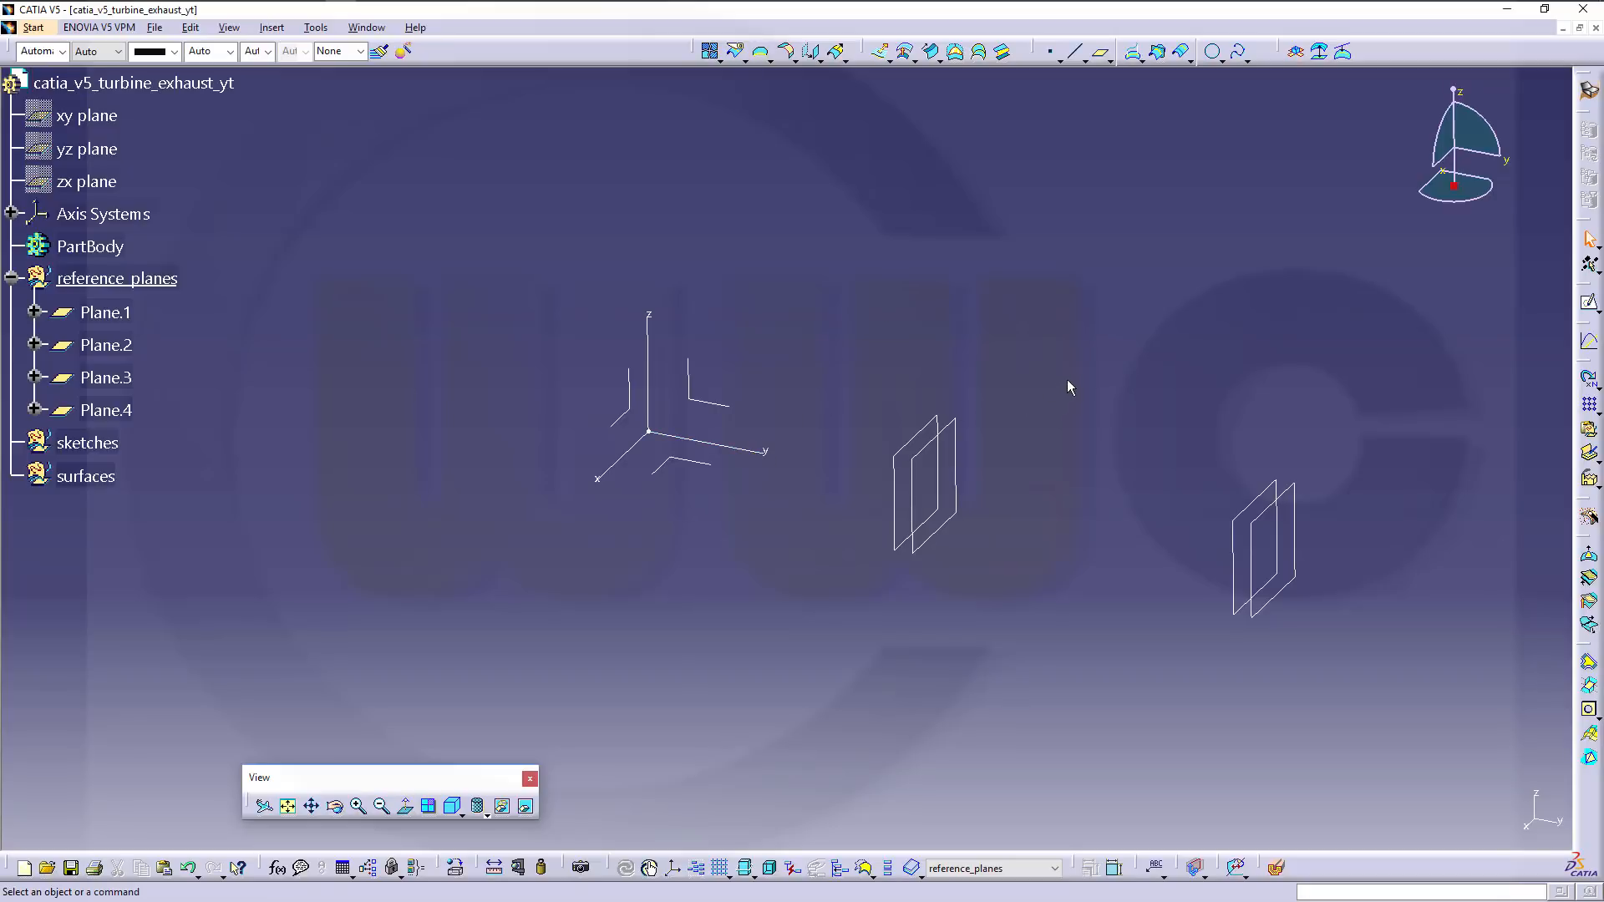
Create an Angle/Normal to plane reference plane rotated 10 degrees about the axis system's Y axis from its YZ plane.
click(1101, 53)
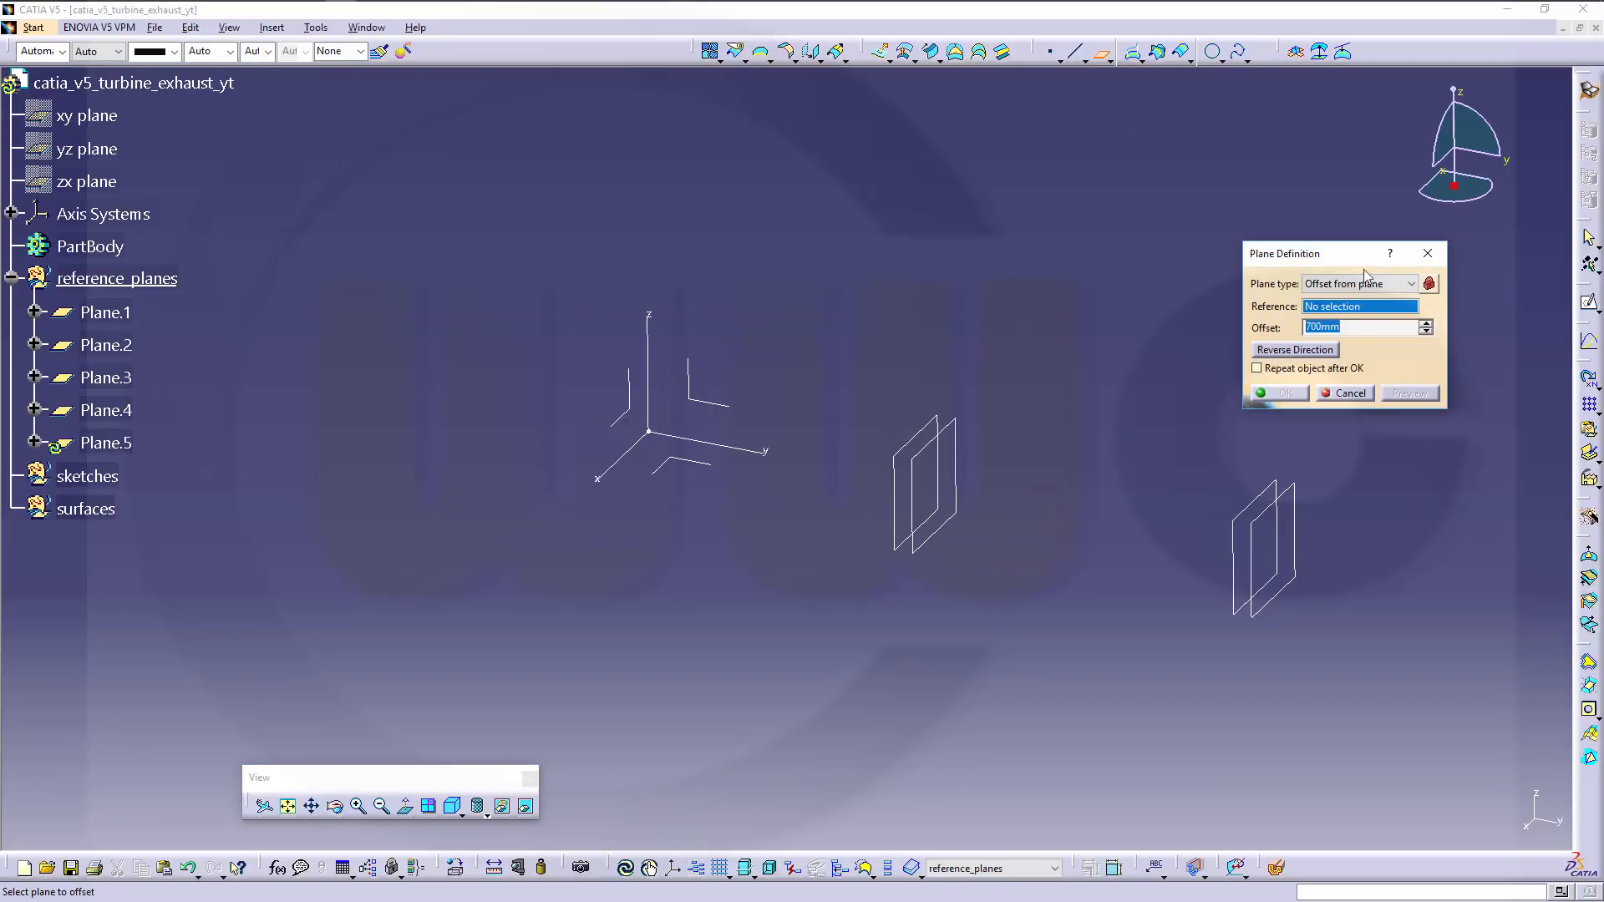
click(1411, 284)
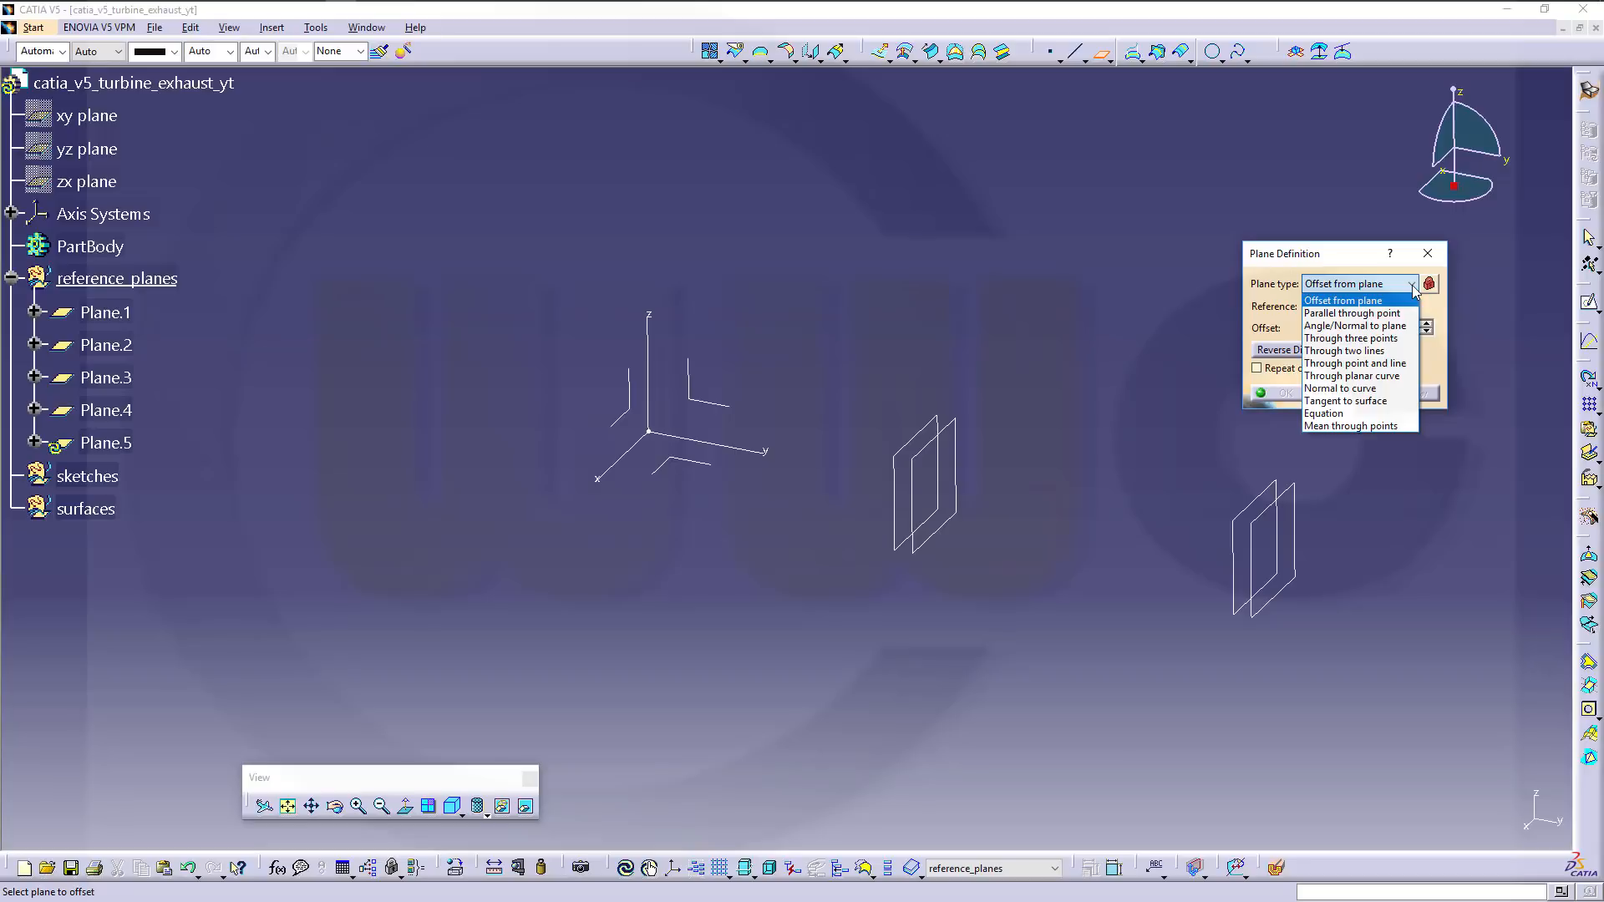
click(1387, 327)
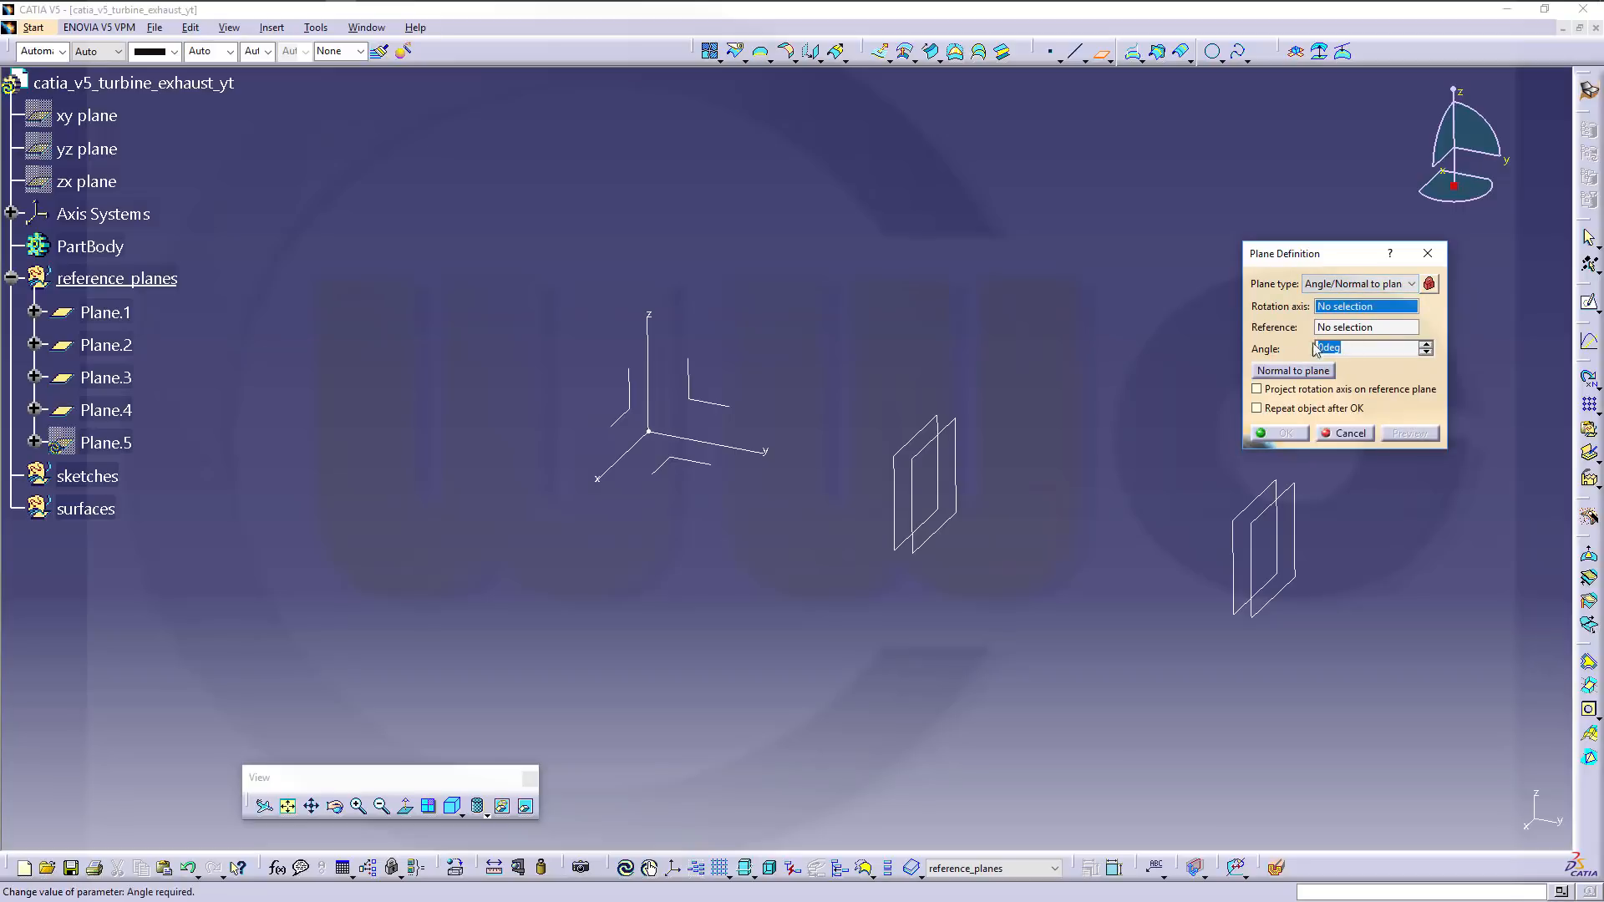
click(764, 454)
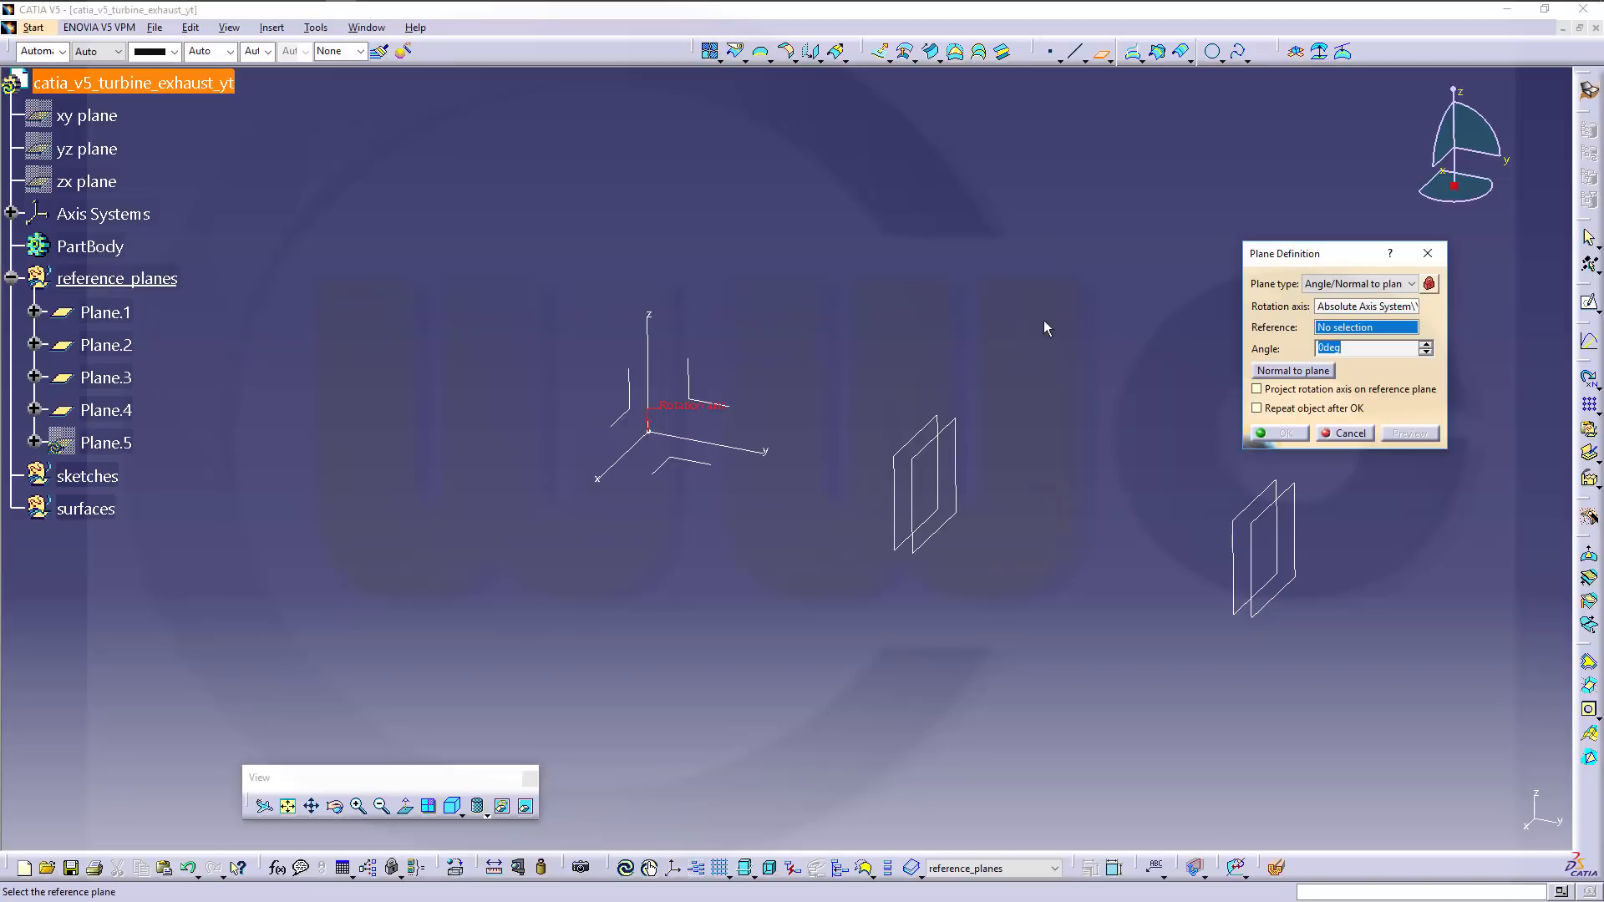
click(702, 387)
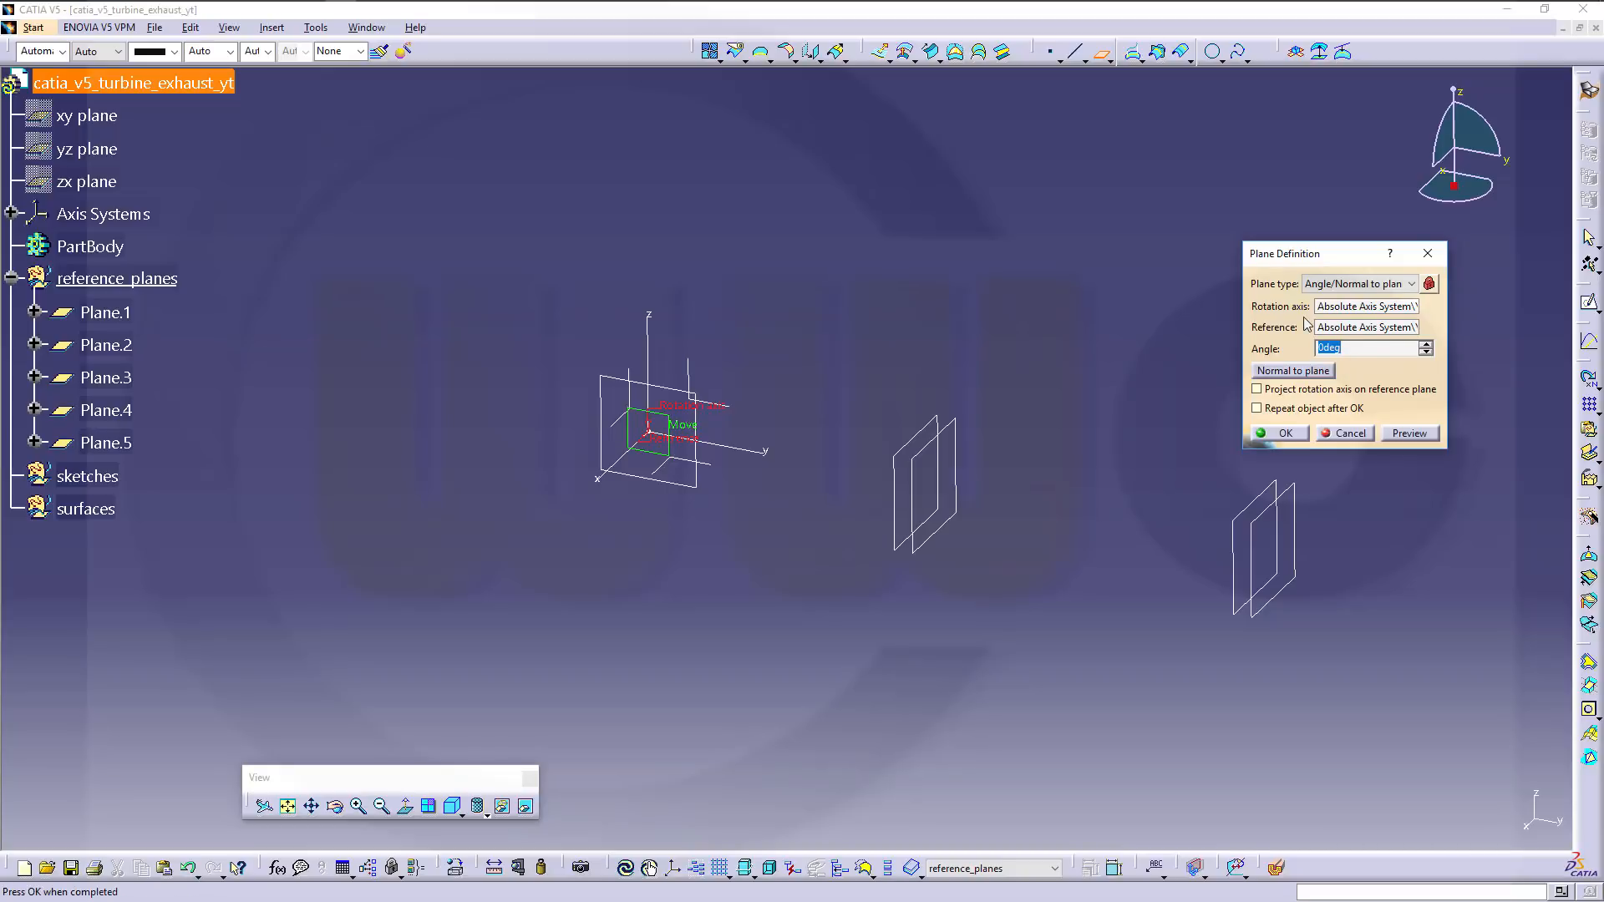
text(10)
key(Tab)
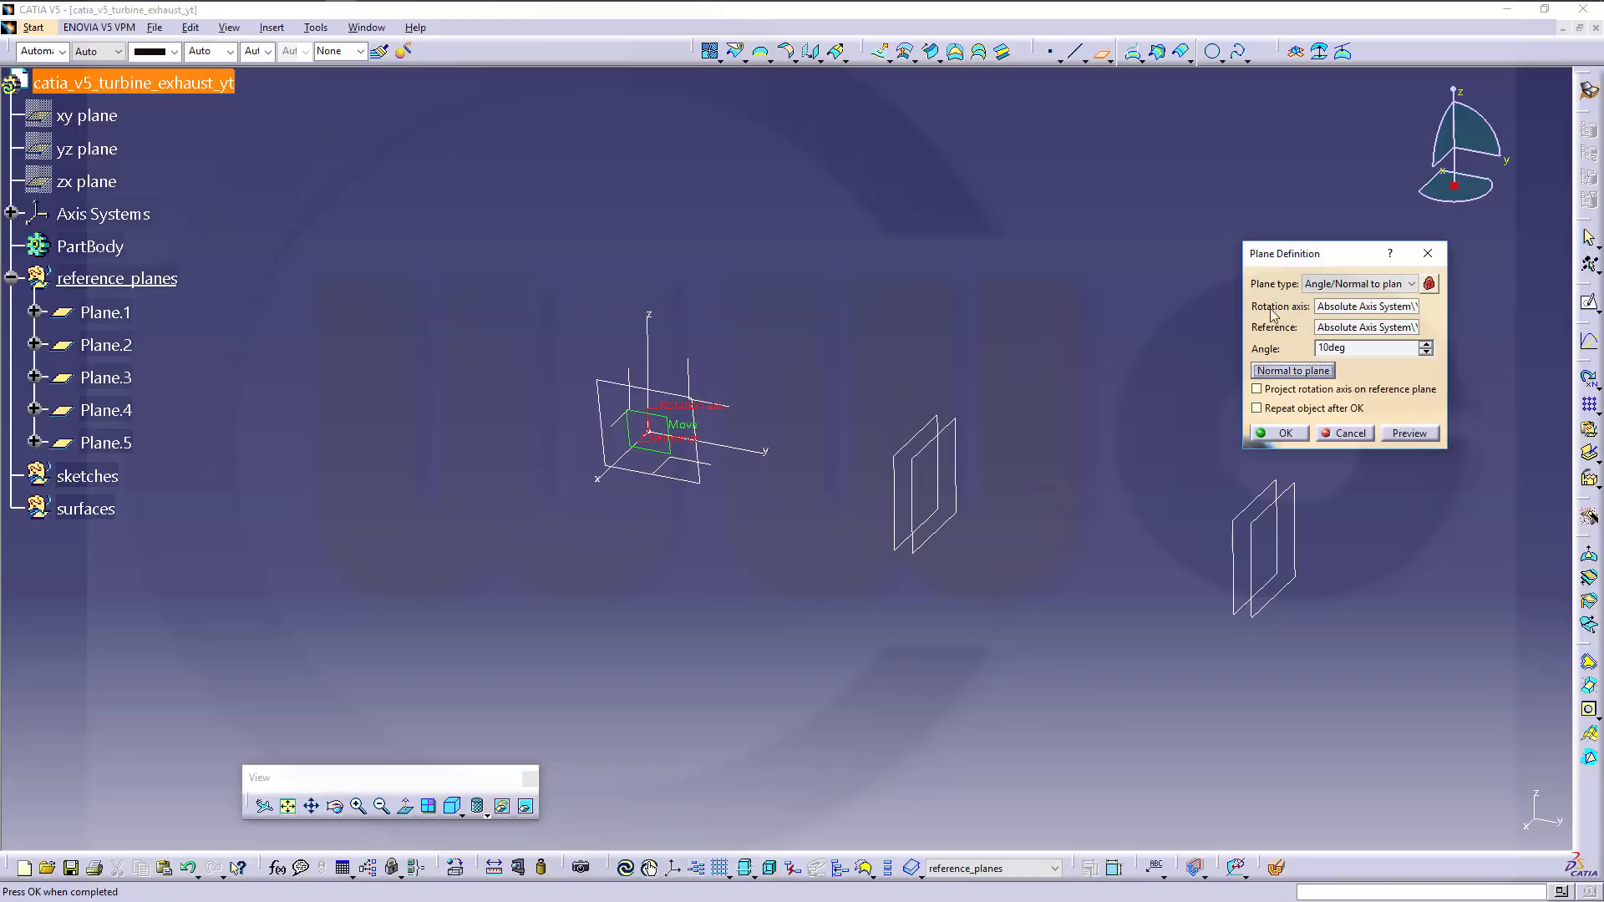
click(1295, 433)
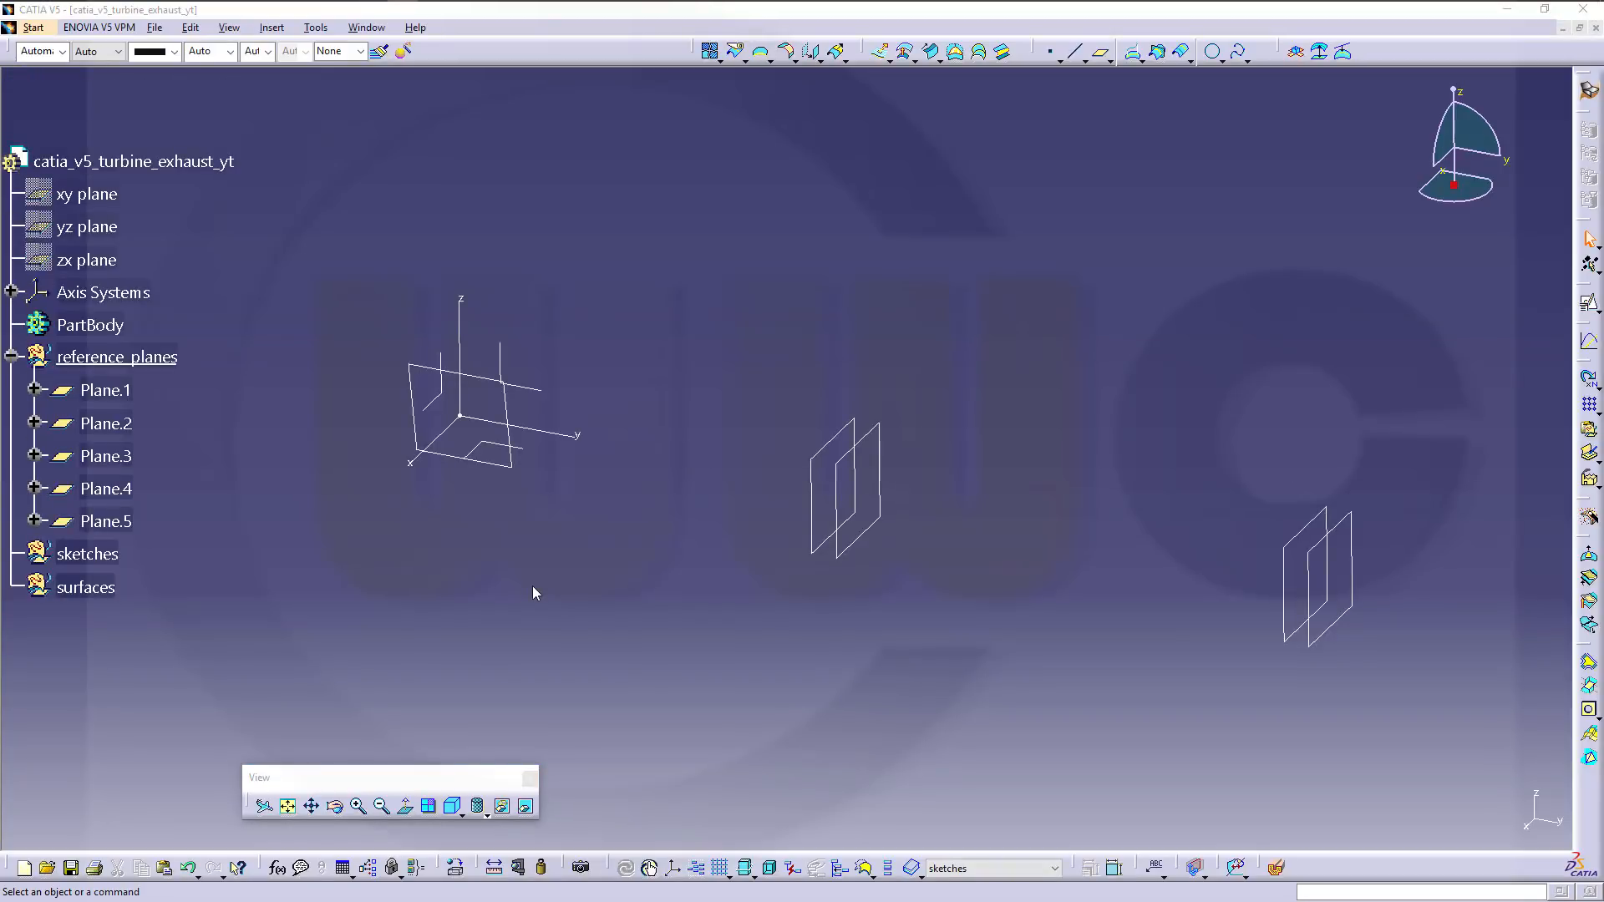
Define the sketches geometrical set as the in-work object.
click(86, 553)
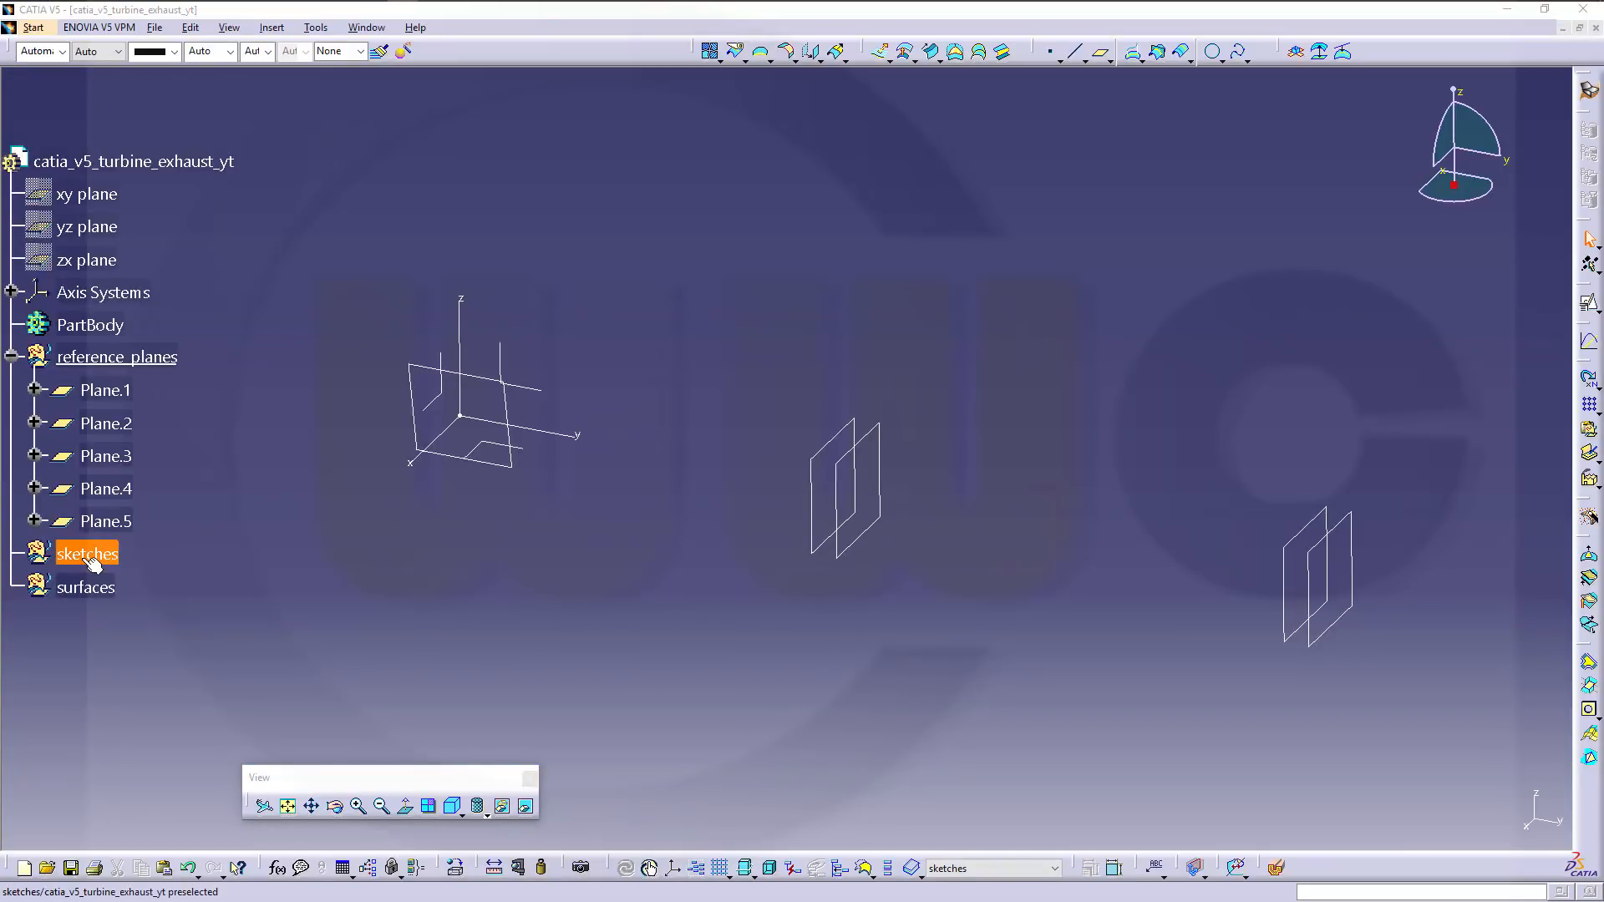
right_click(86, 557)
click(196, 679)
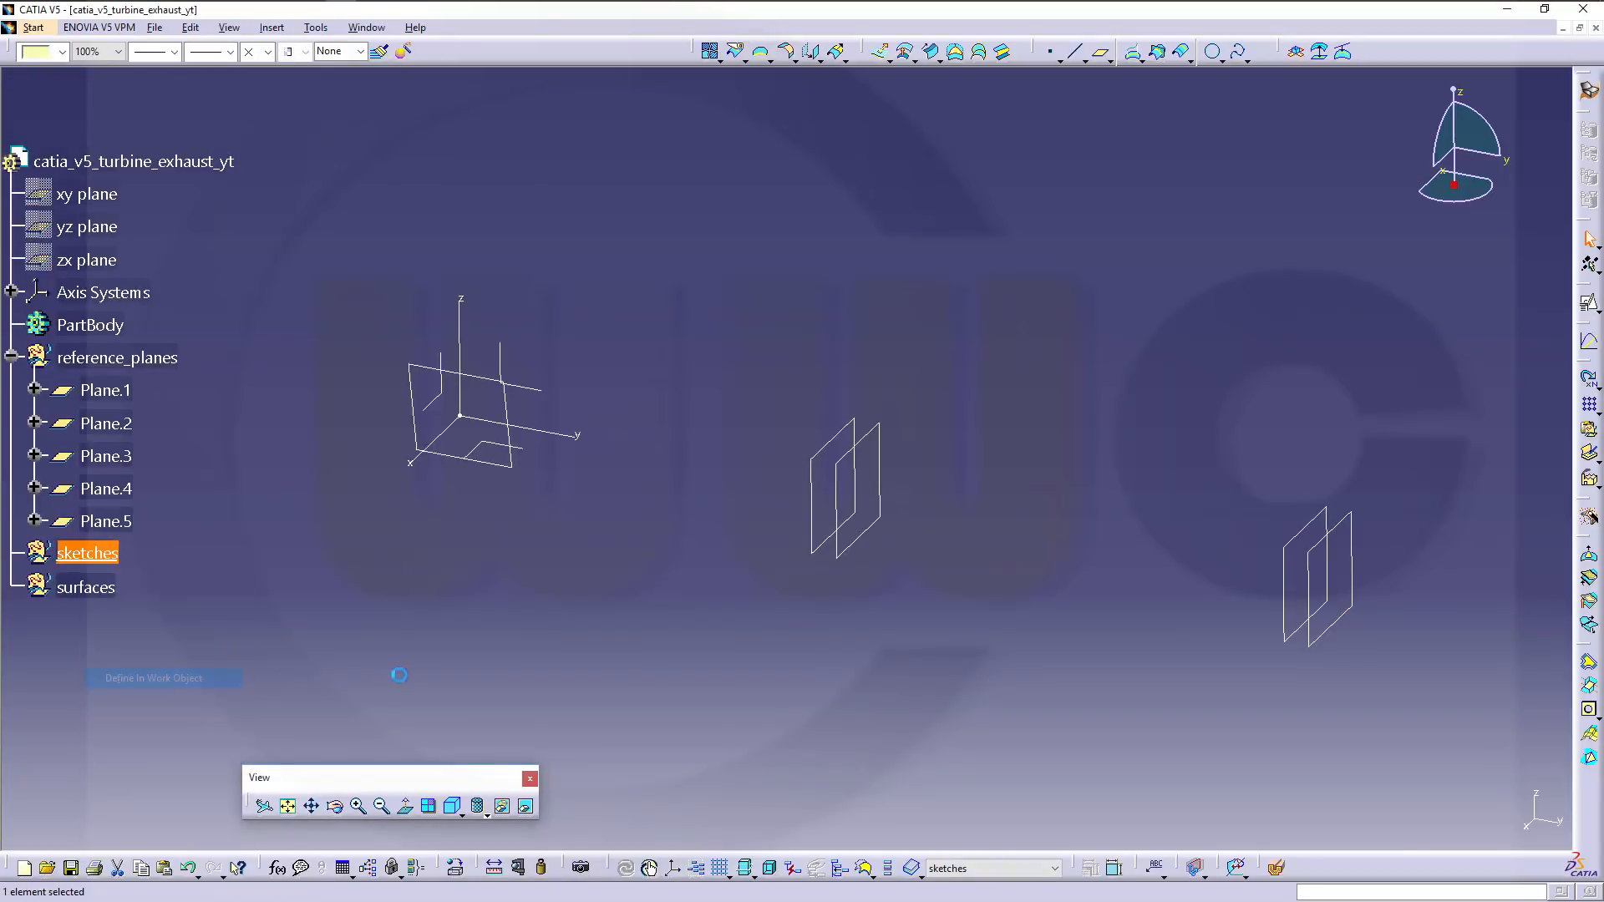
Create a positioned sketch on Plane.2 with its H direction reversed, and hide the sketch's own axes.
click(1593, 310)
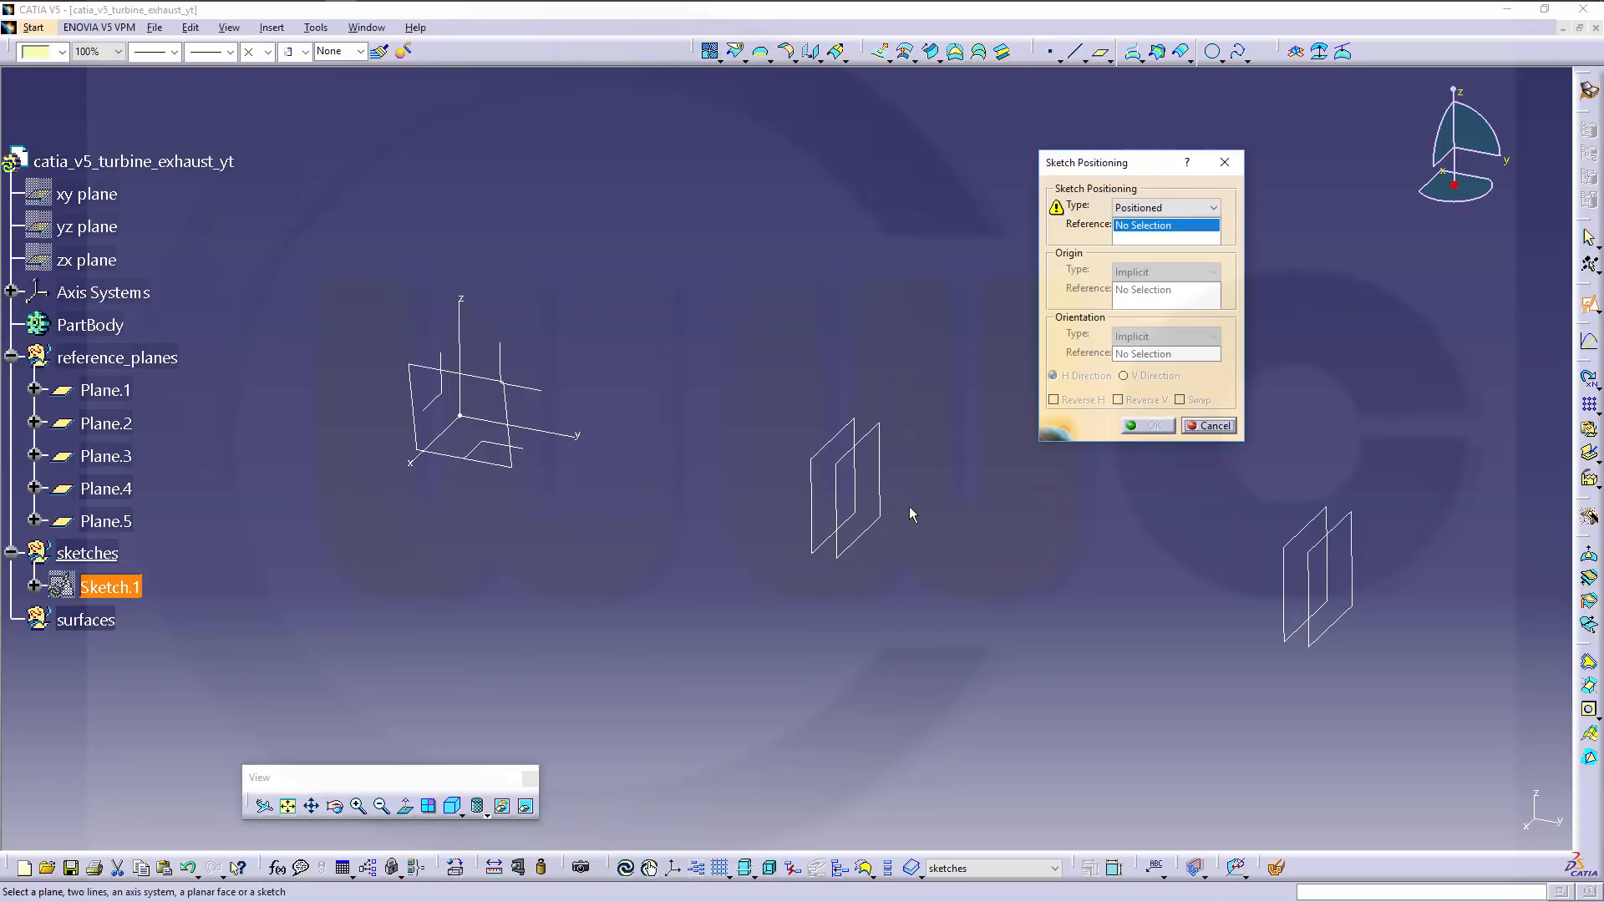
click(879, 501)
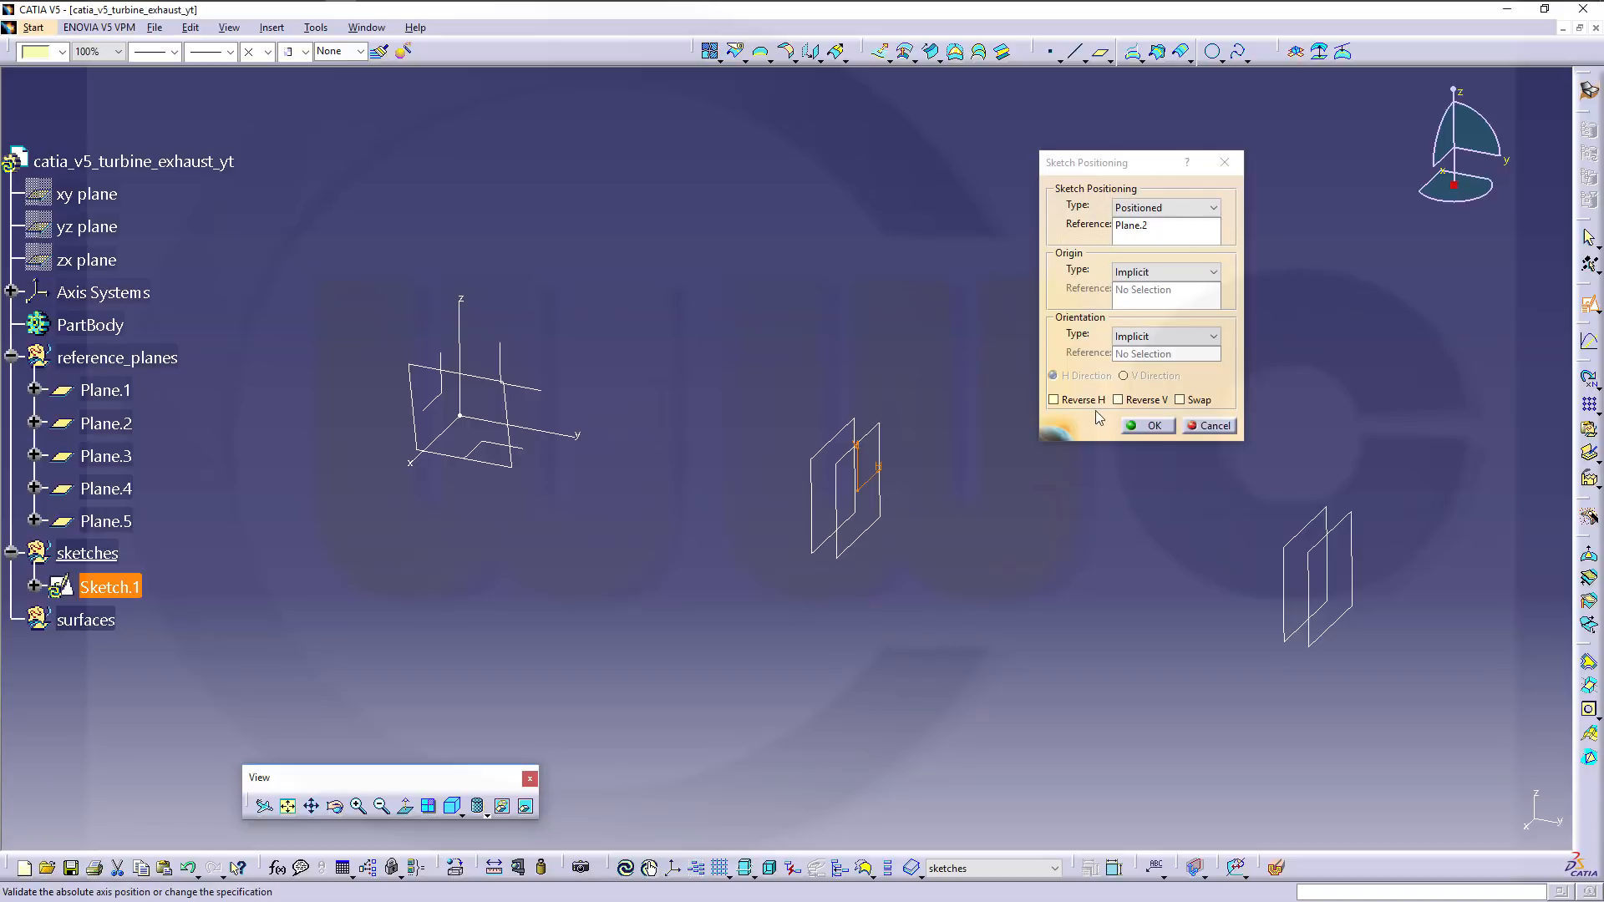
click(1054, 400)
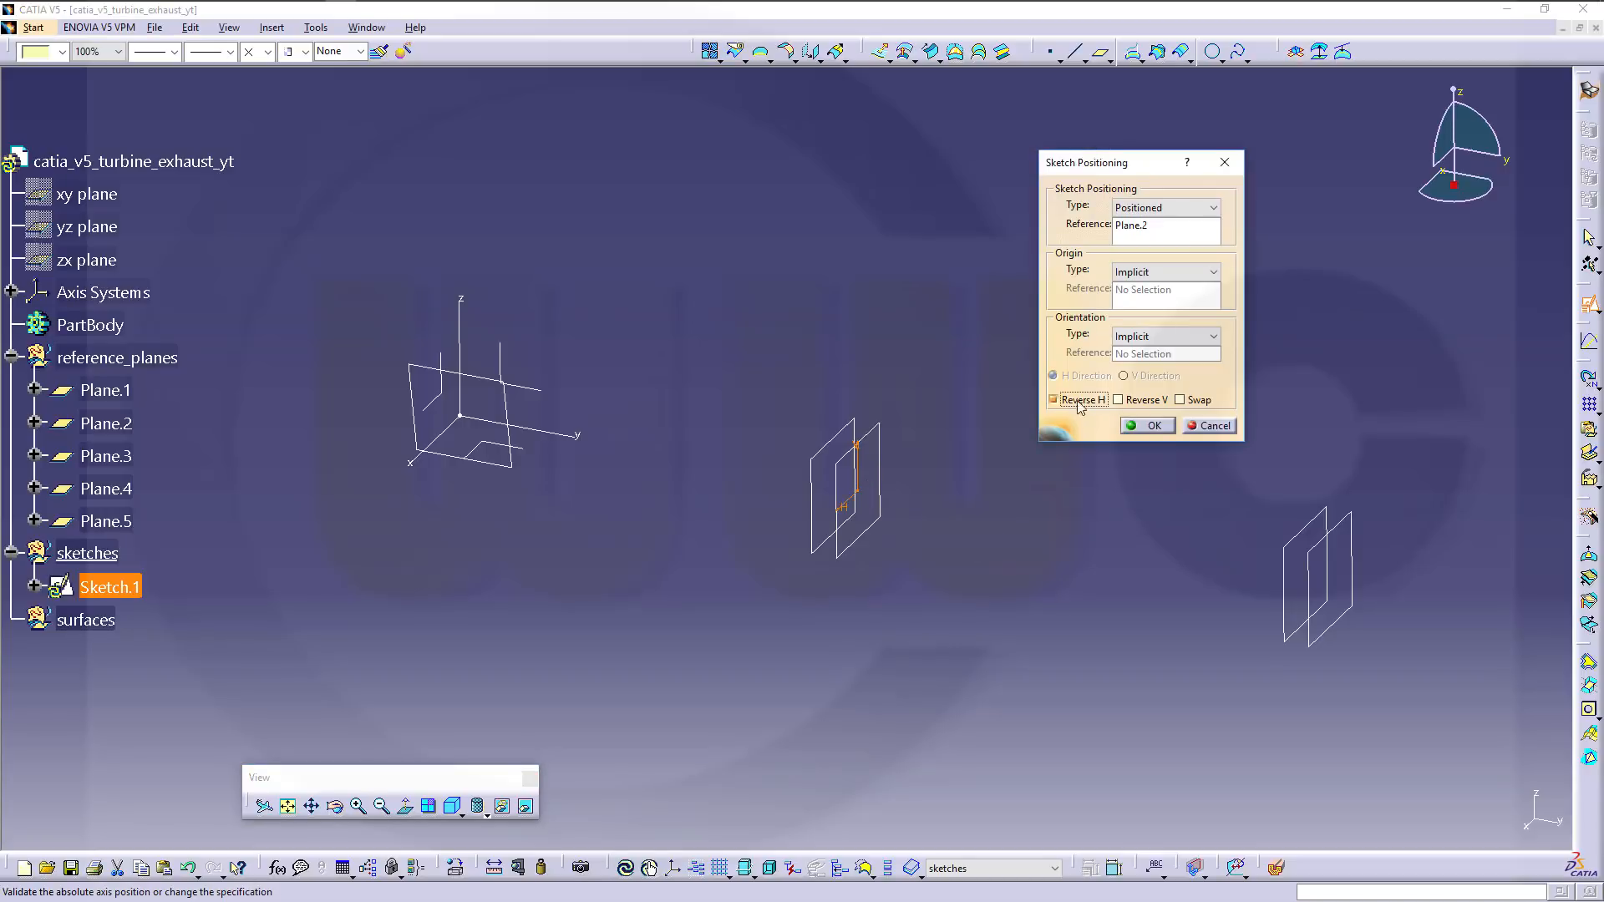
click(1148, 425)
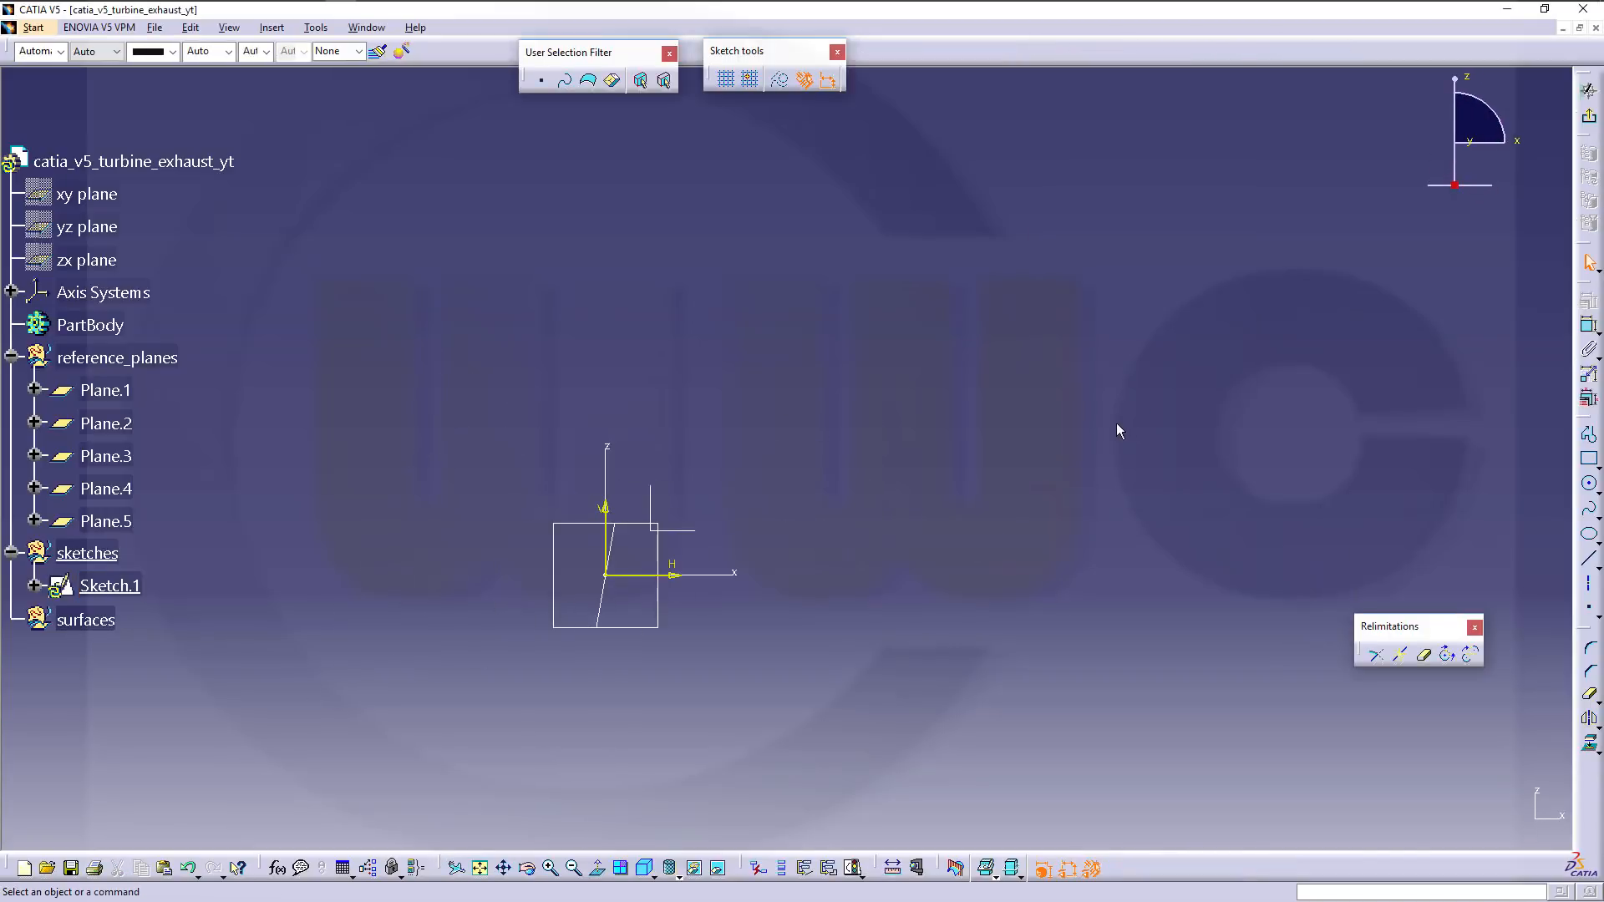
drag(558, 482, 702, 593)
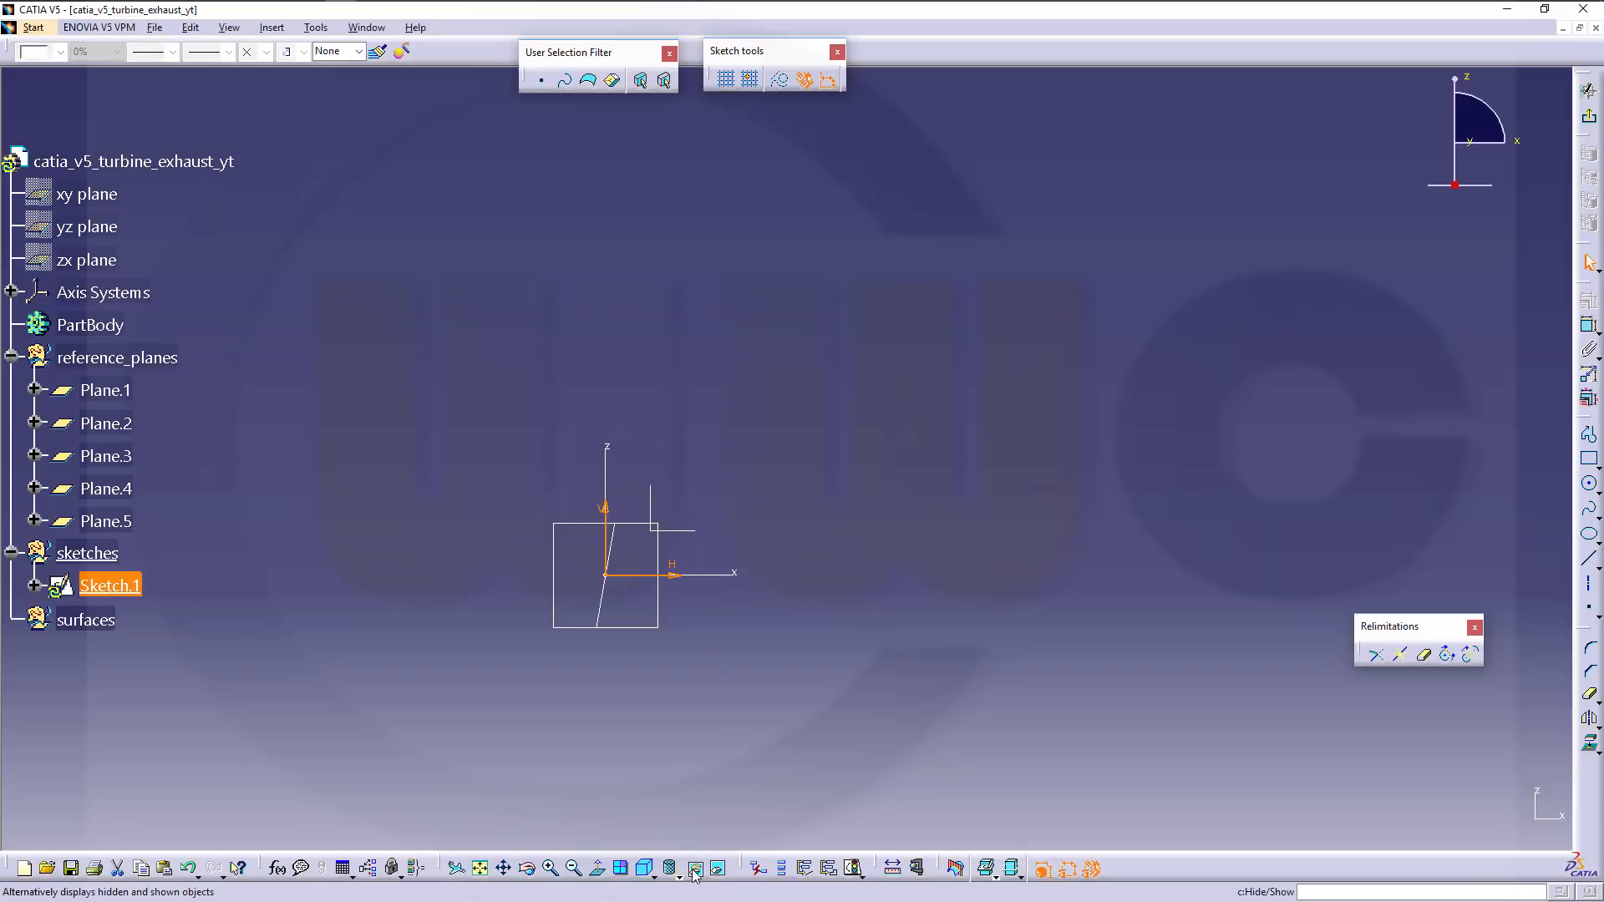
click(839, 694)
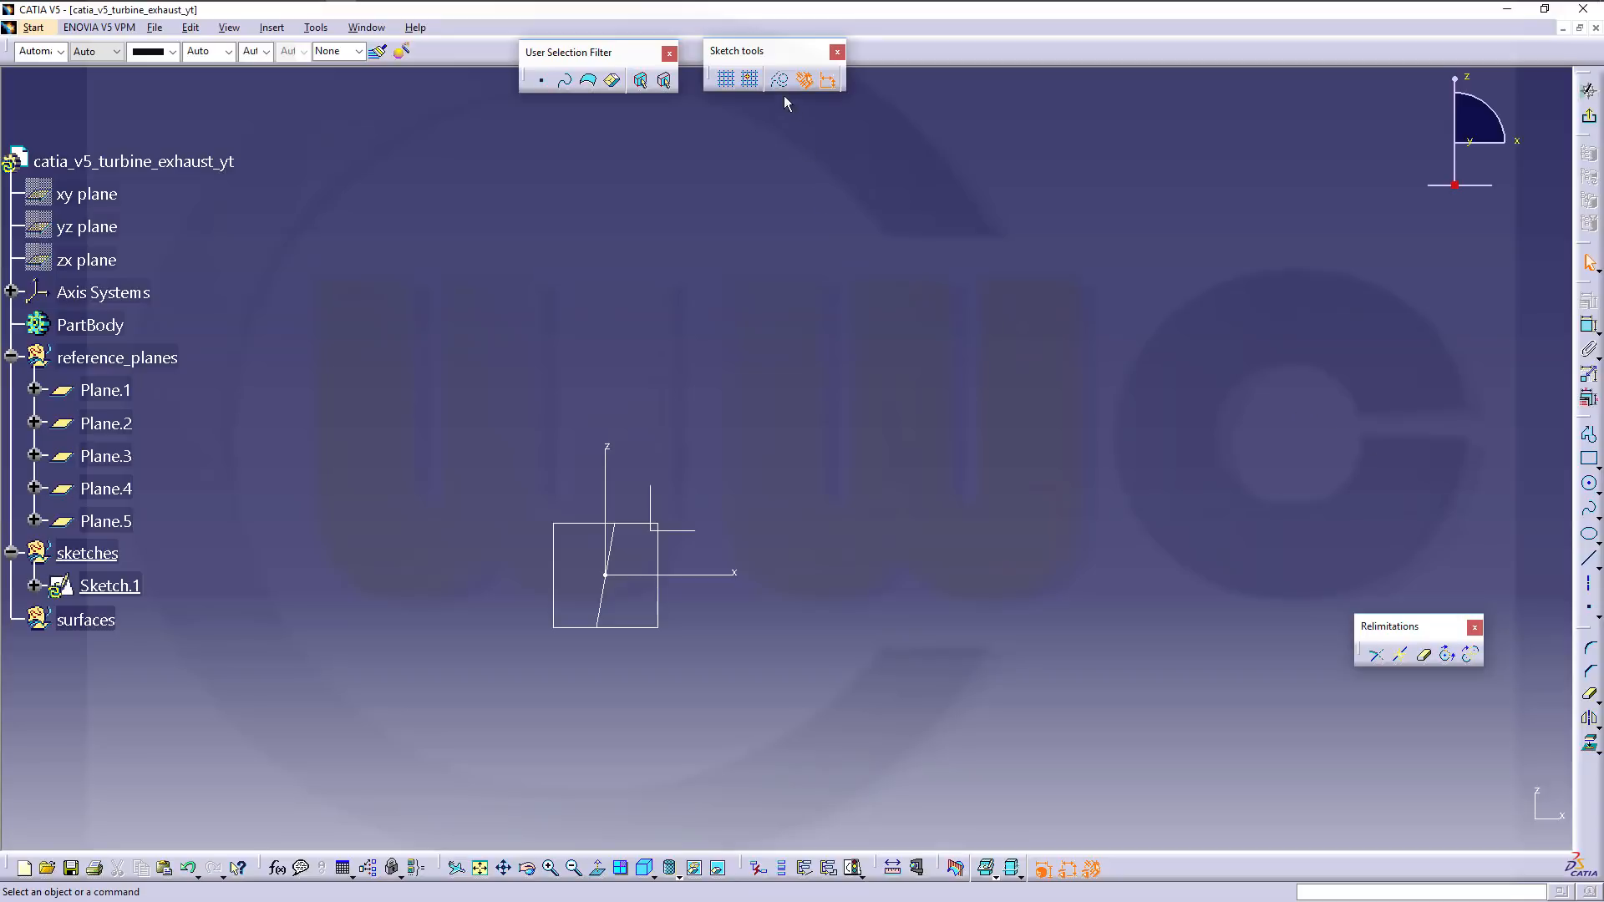
Draw a vertical construction line about 199 mm long and a slanted one from its lower endpoint, then delete the first line's vertical constraint.
click(1589, 558)
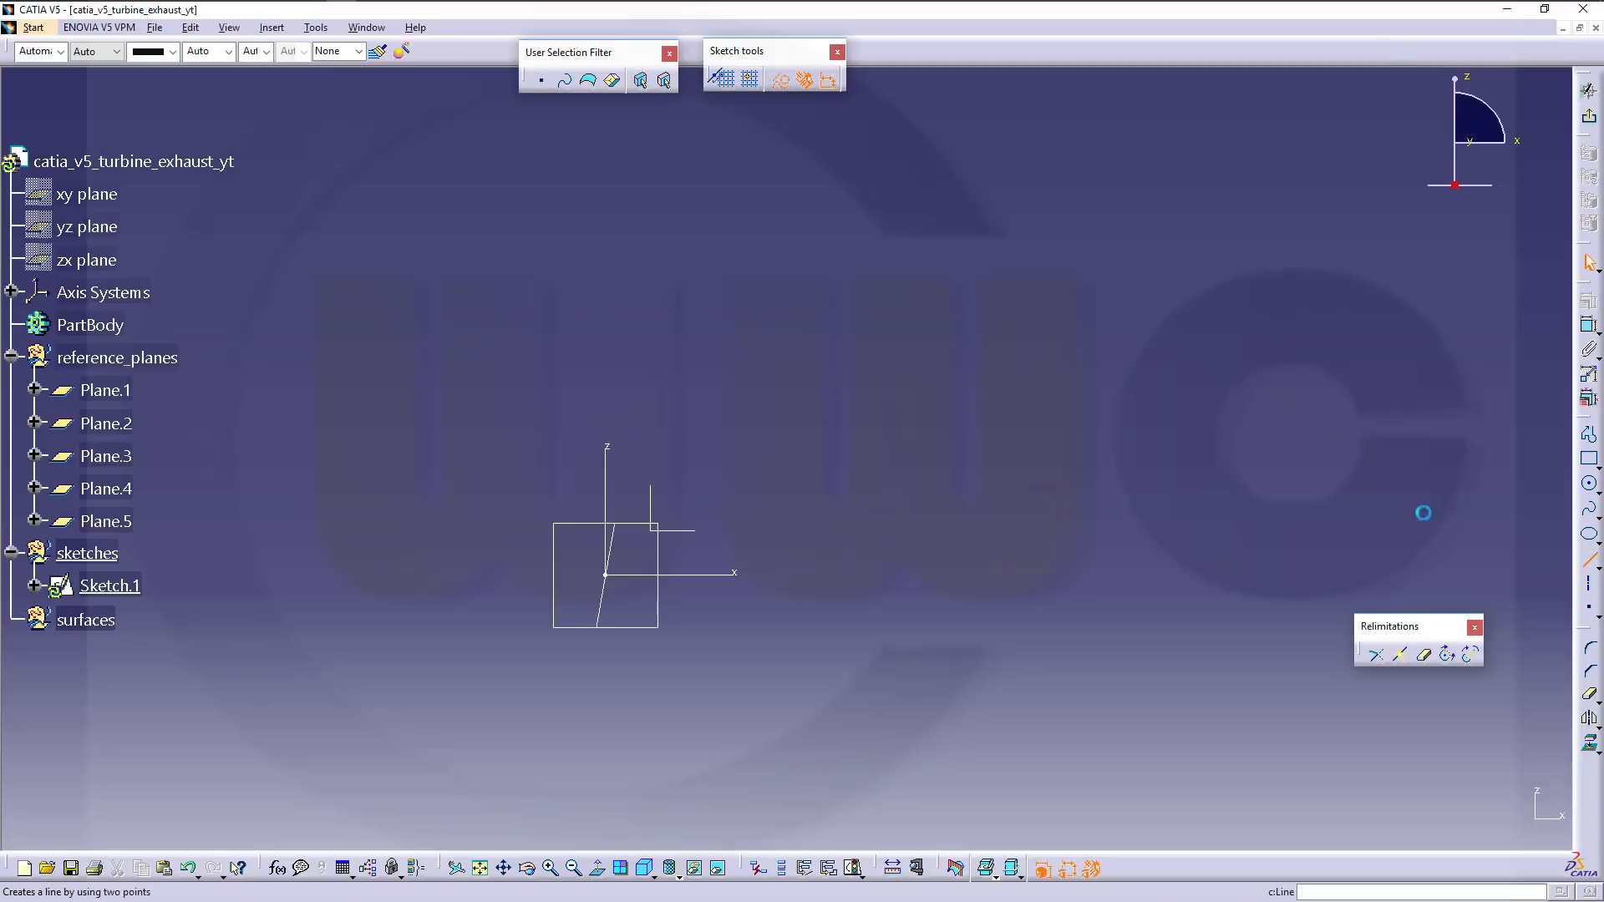
click(707, 501)
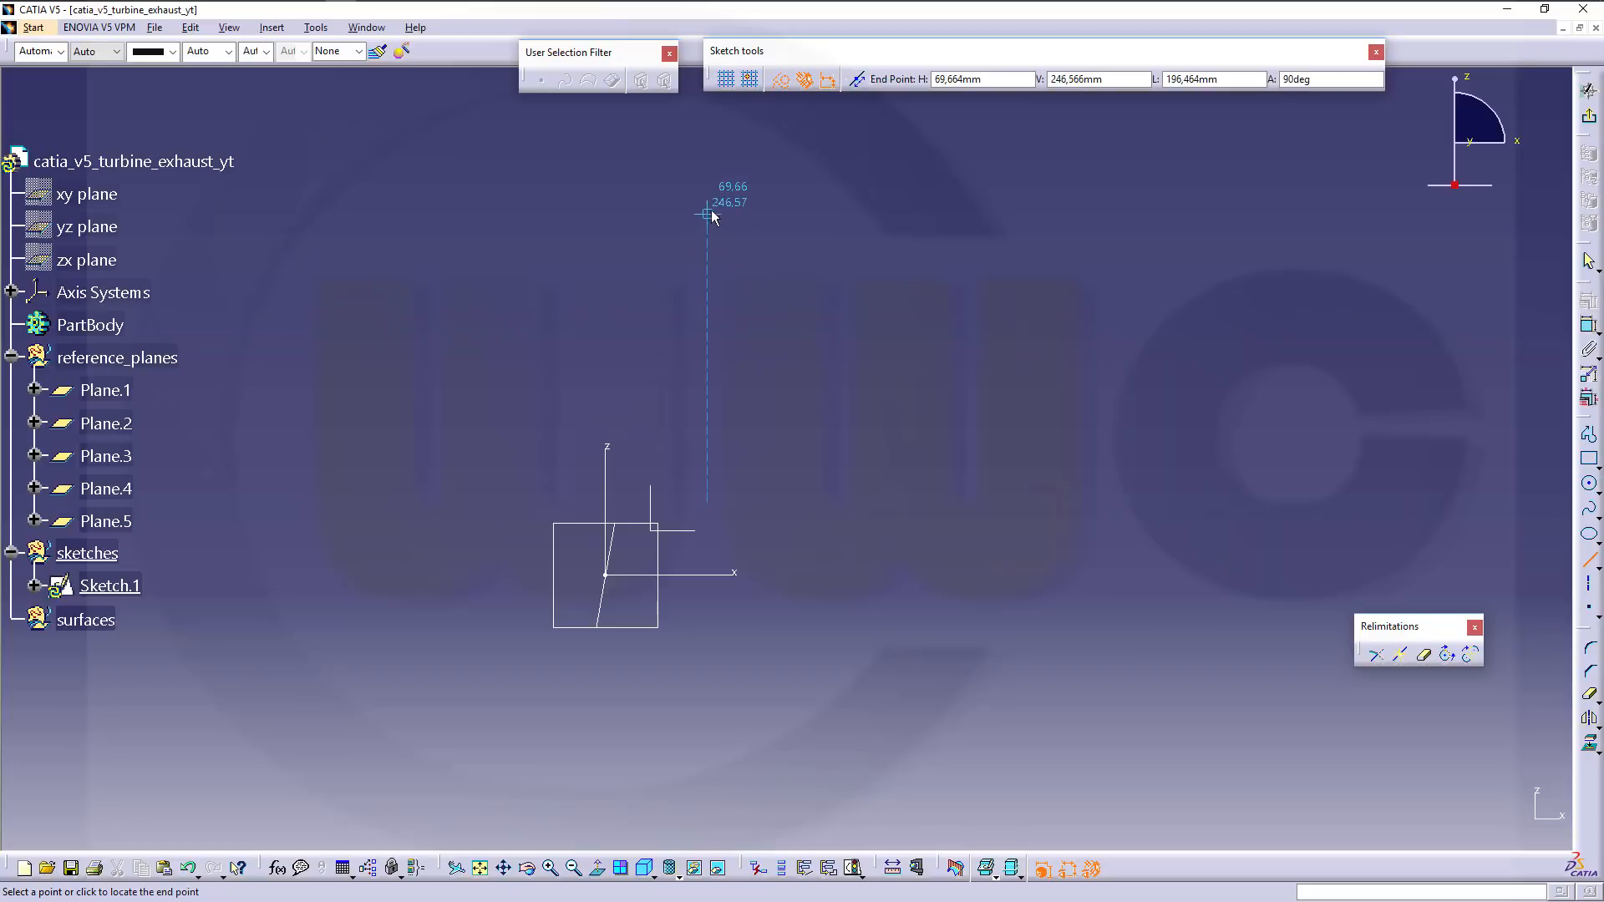
click(709, 214)
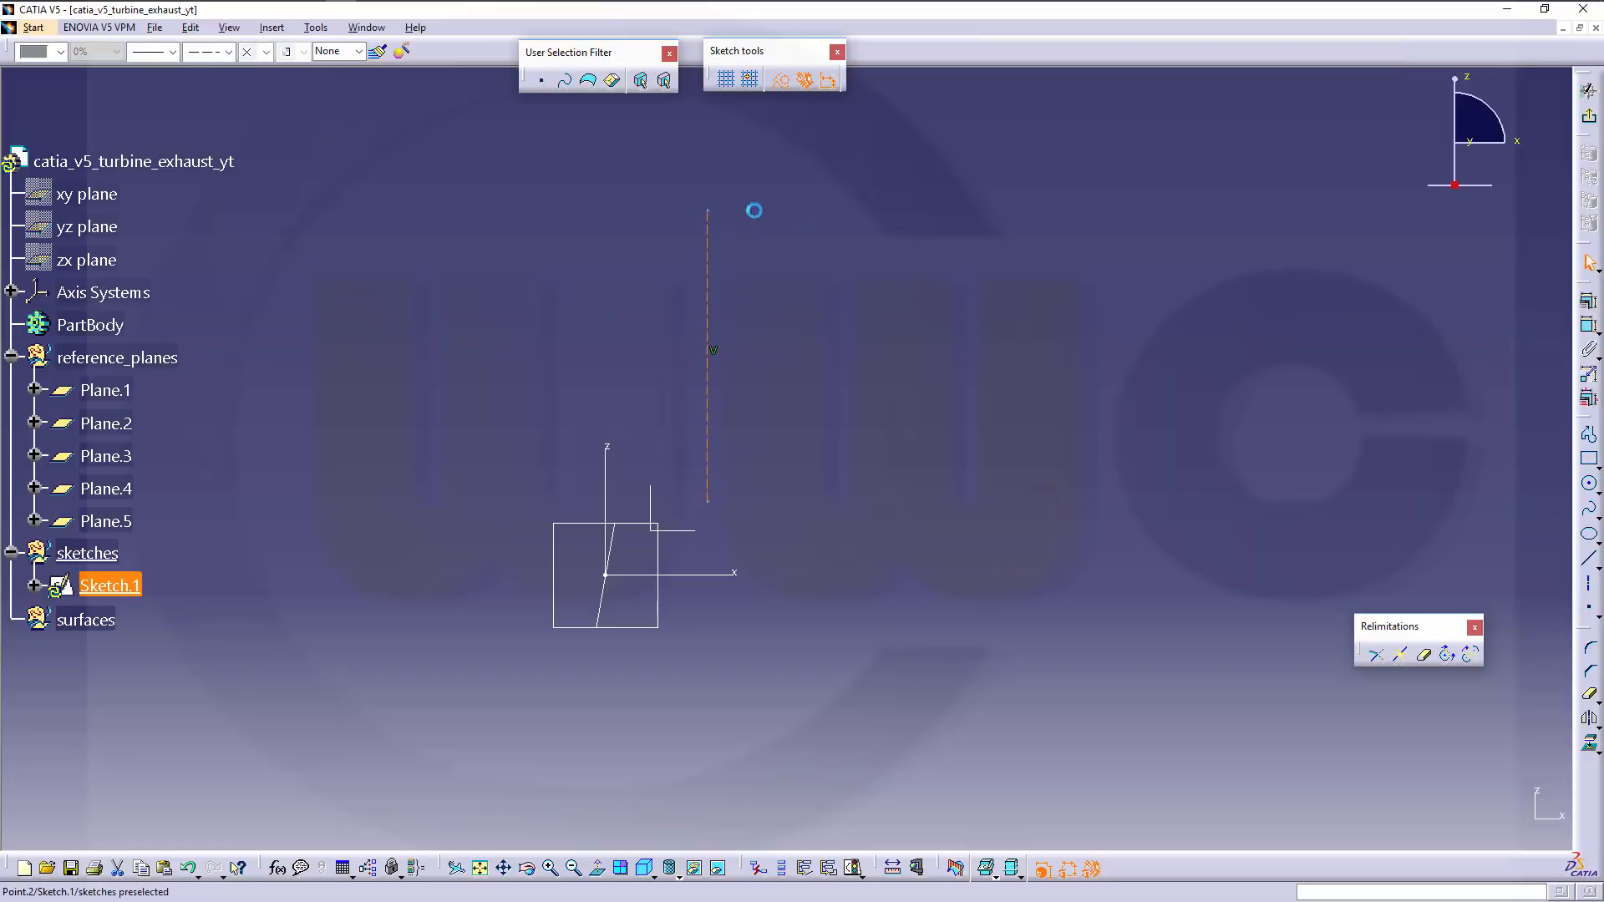
click(1588, 560)
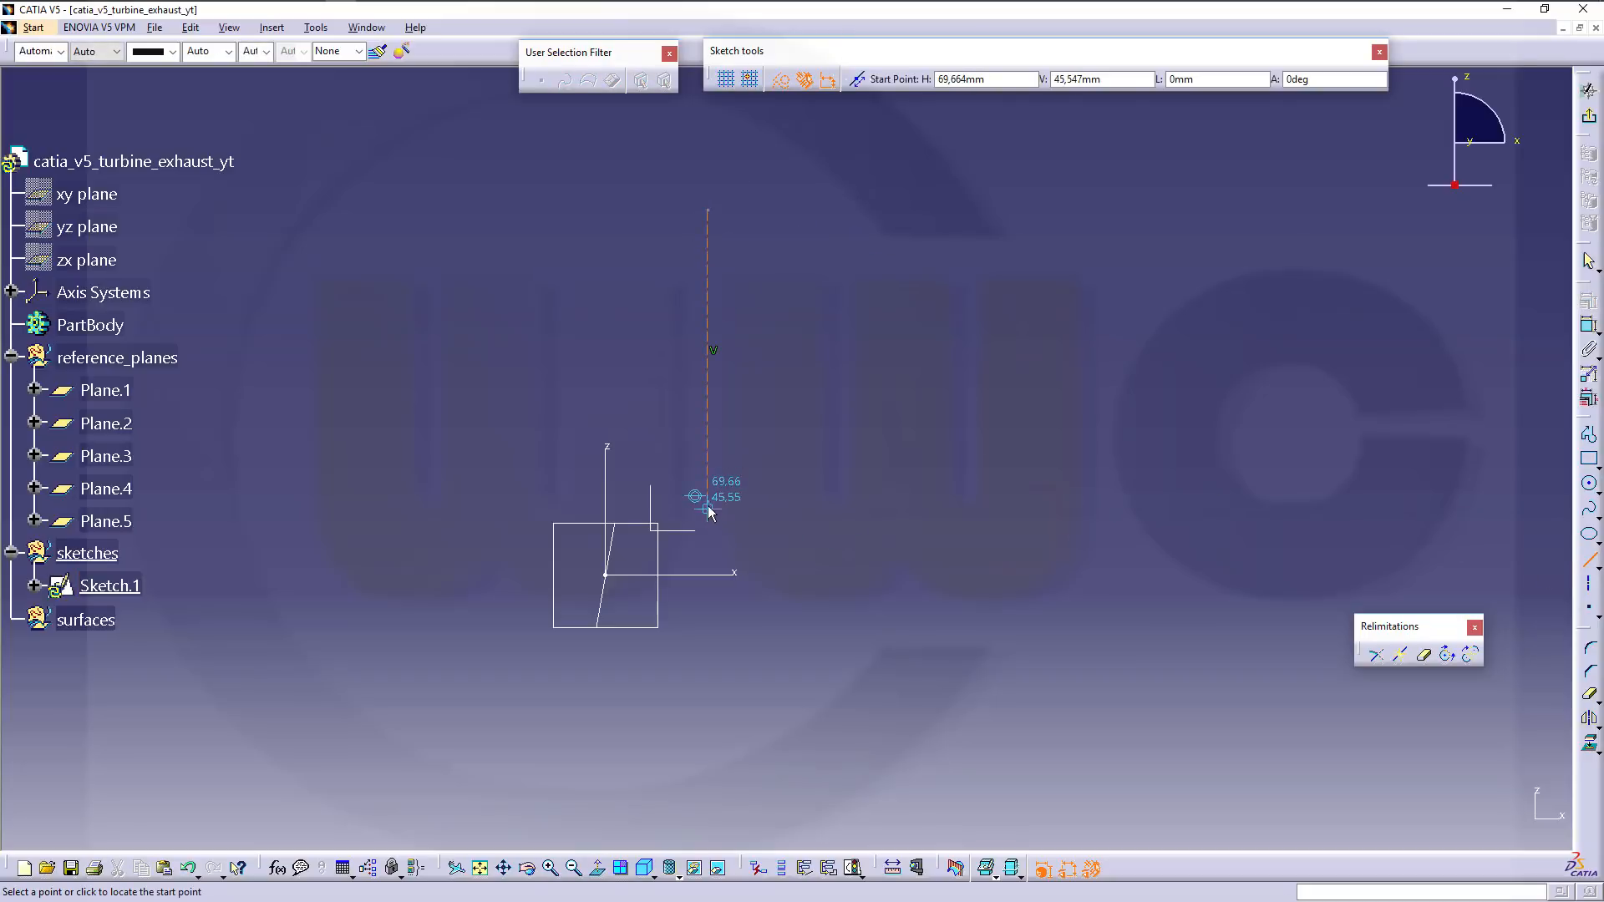
click(714, 505)
click(919, 256)
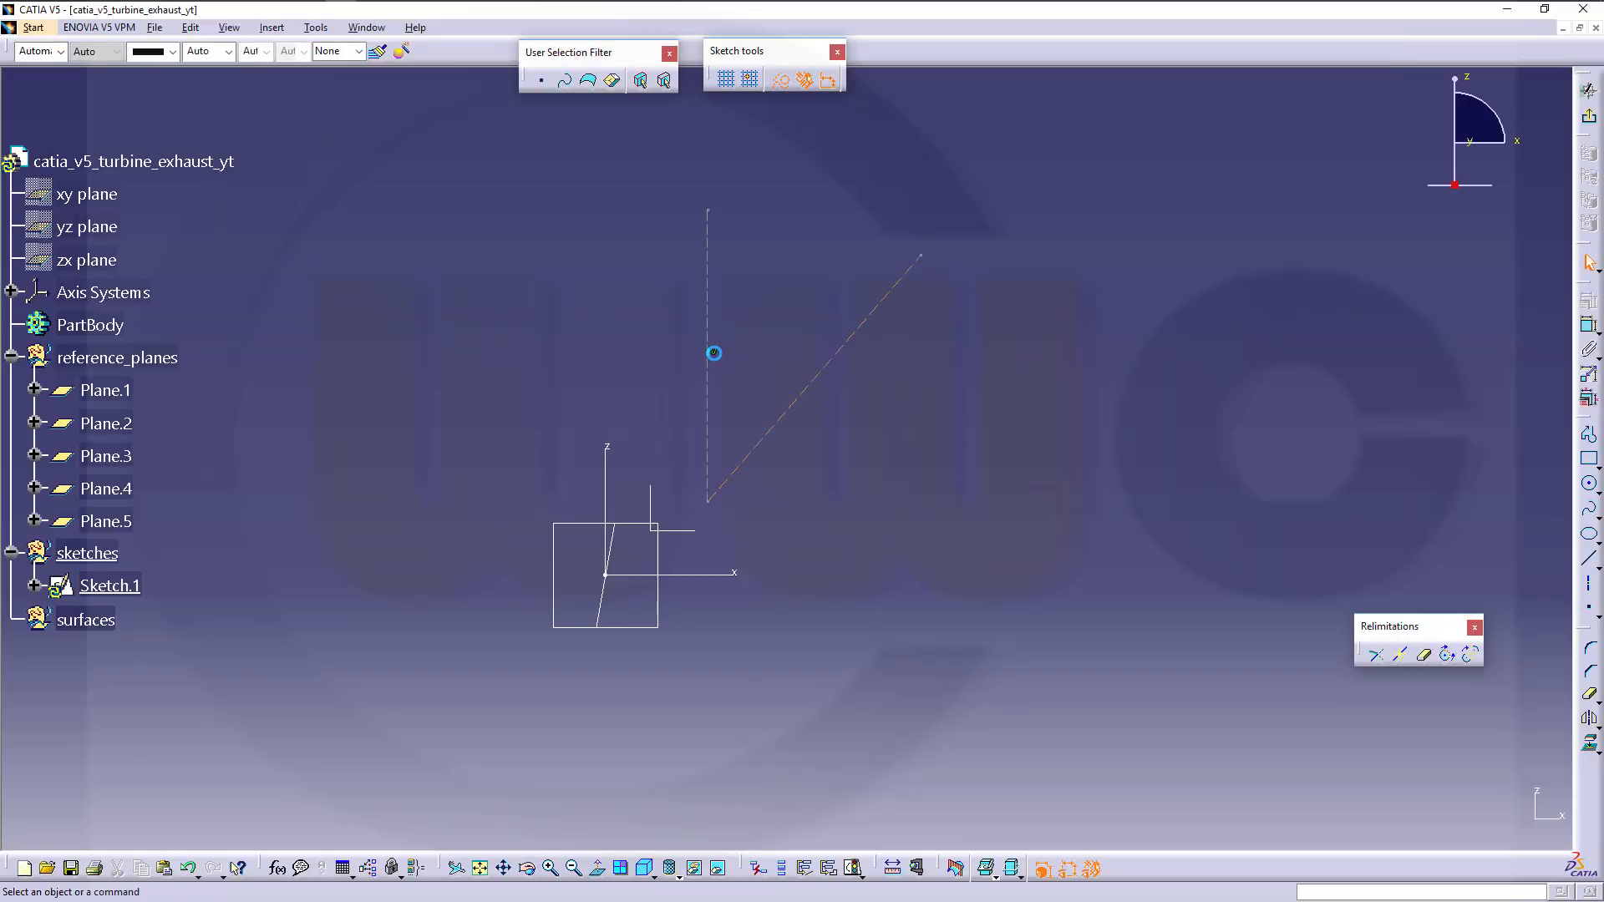
key(Delete)
Constrain the first construction line coincident with the Z axis and the slanted one coincident with the angled reference plane.
click(1588, 325)
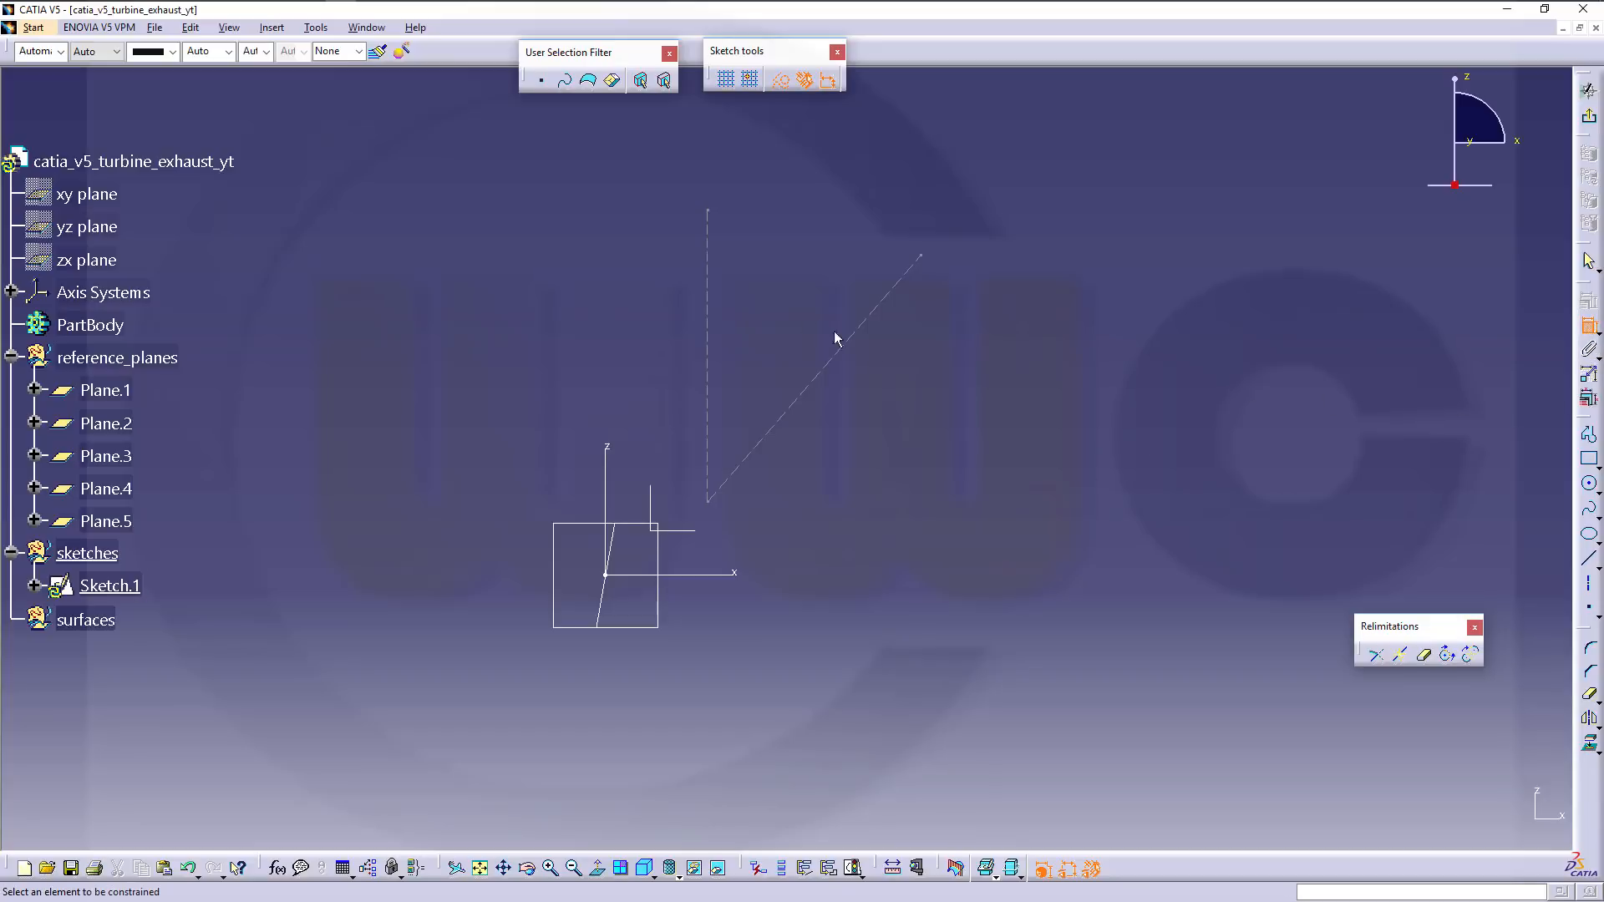
click(709, 297)
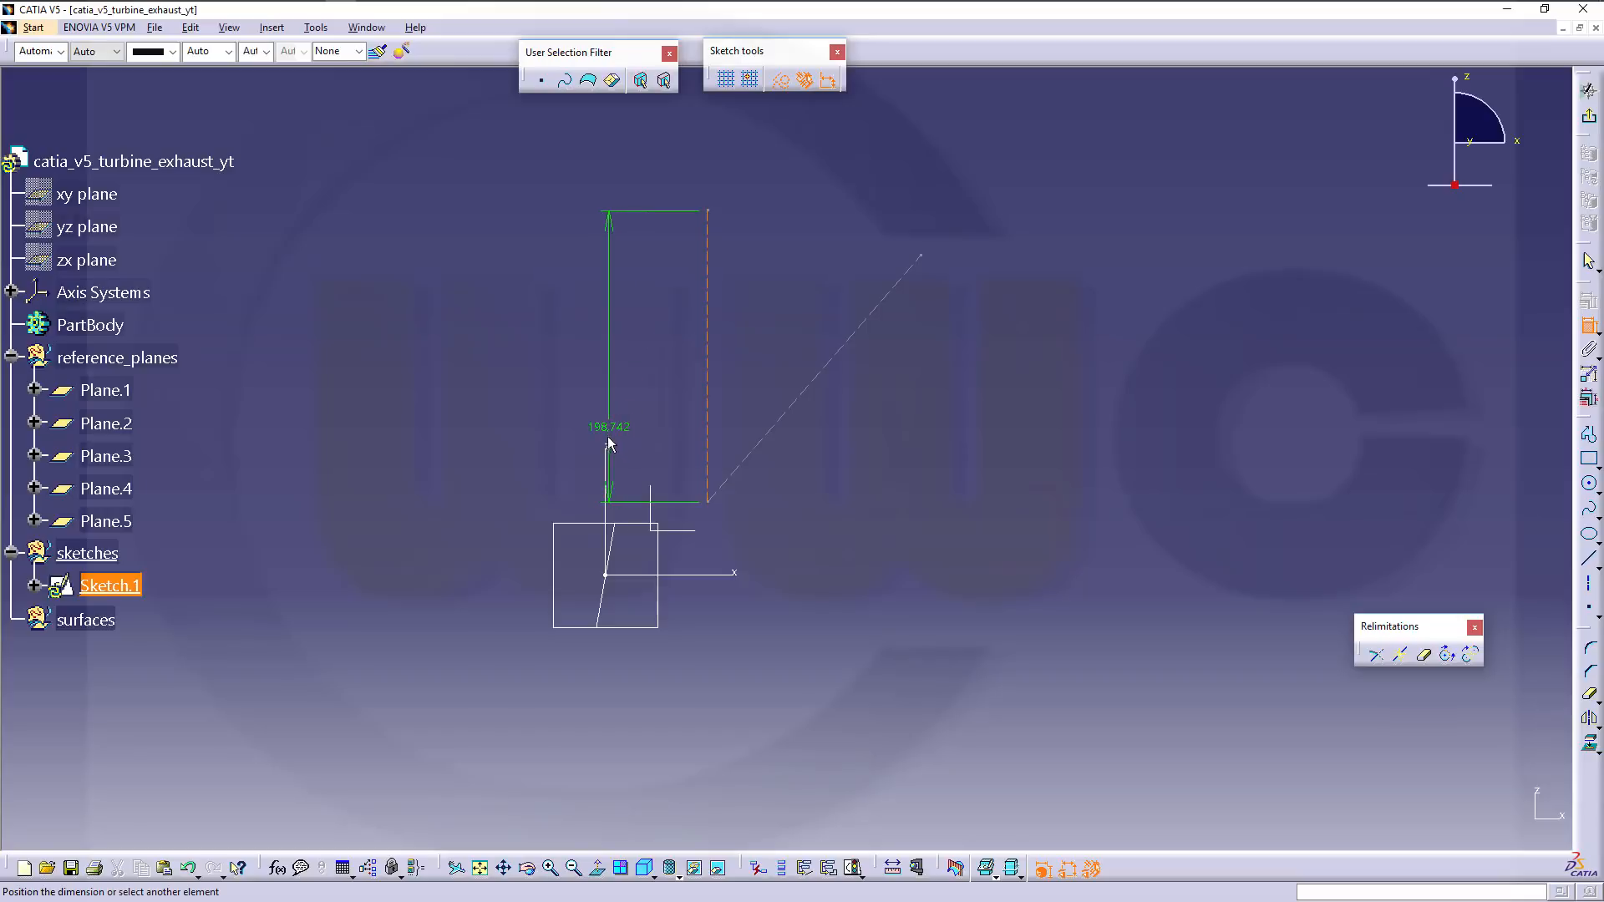
right_click(506, 388)
click(571, 521)
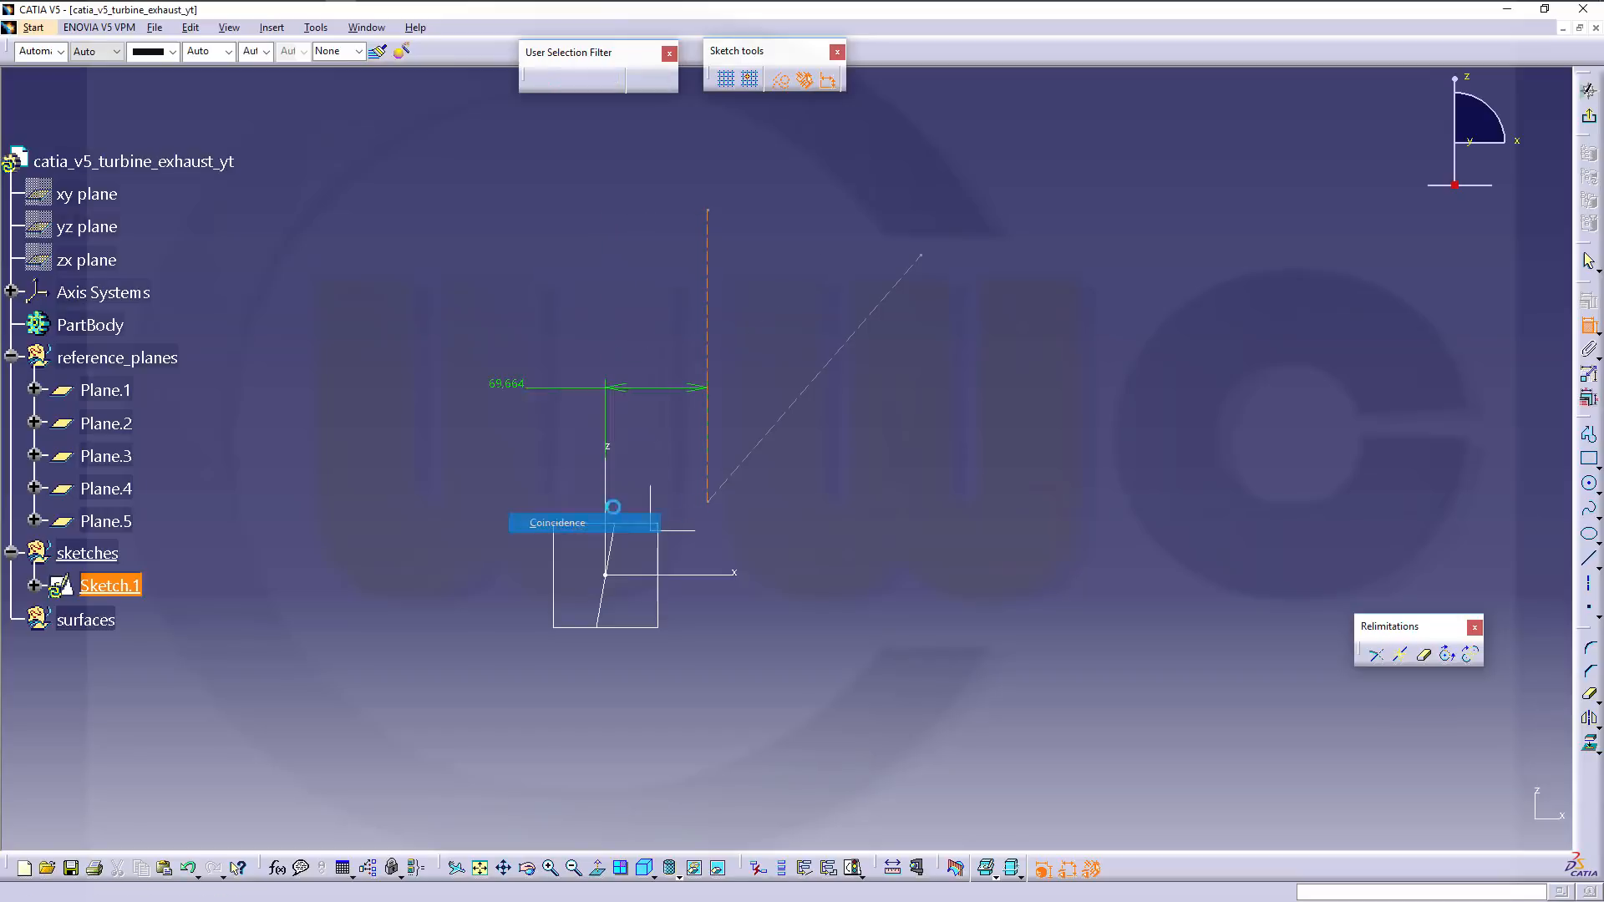
click(719, 380)
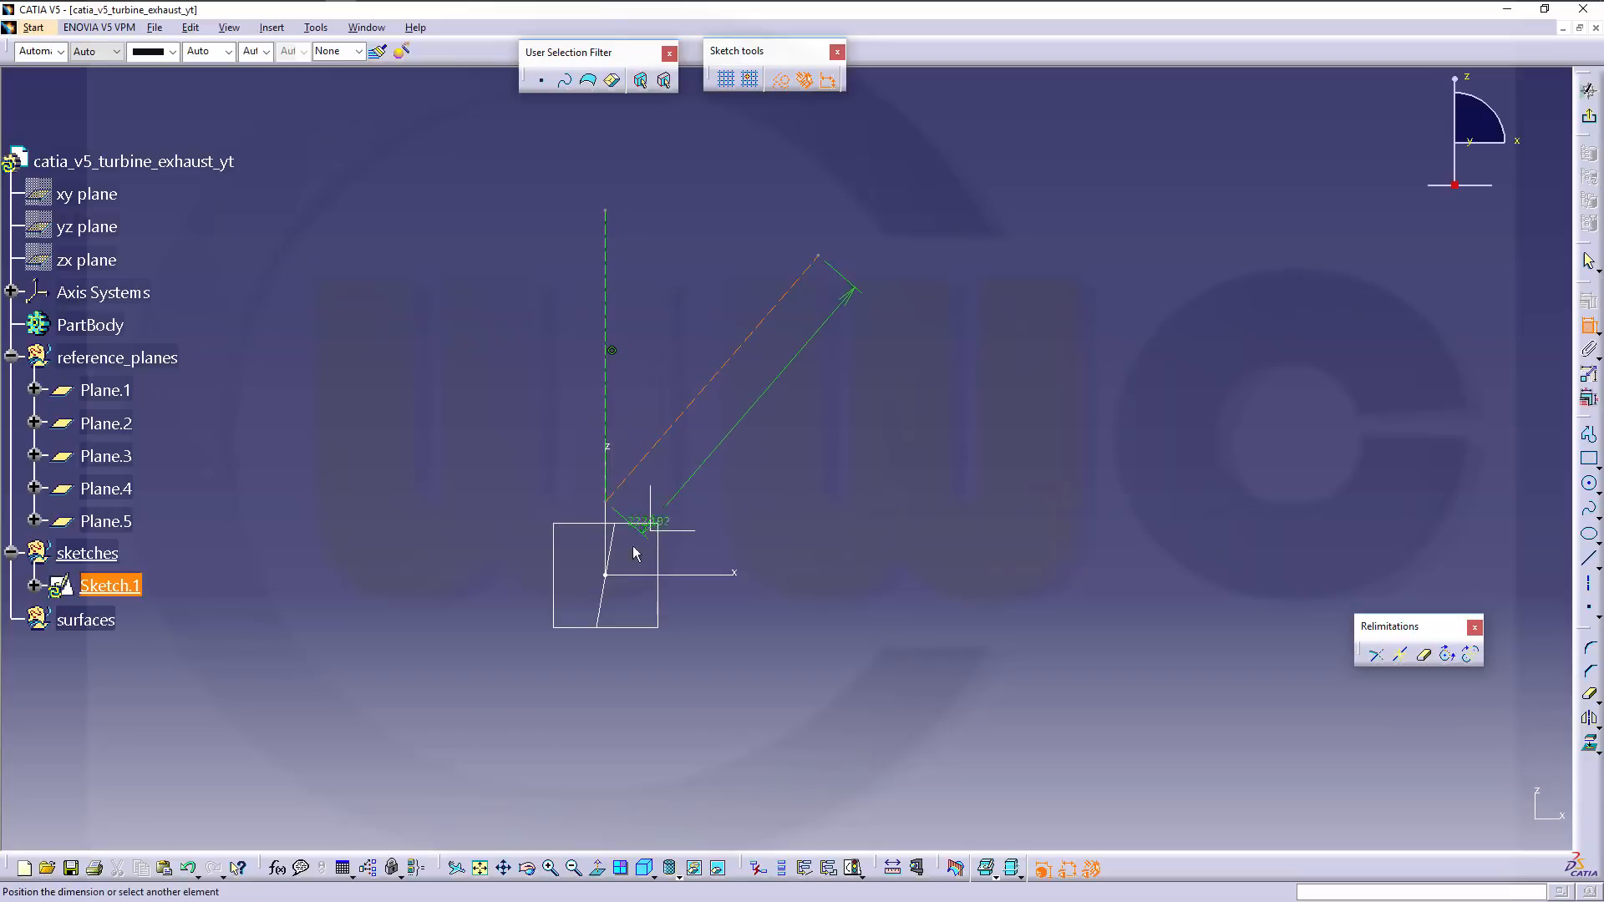
click(605, 601)
right_click(733, 262)
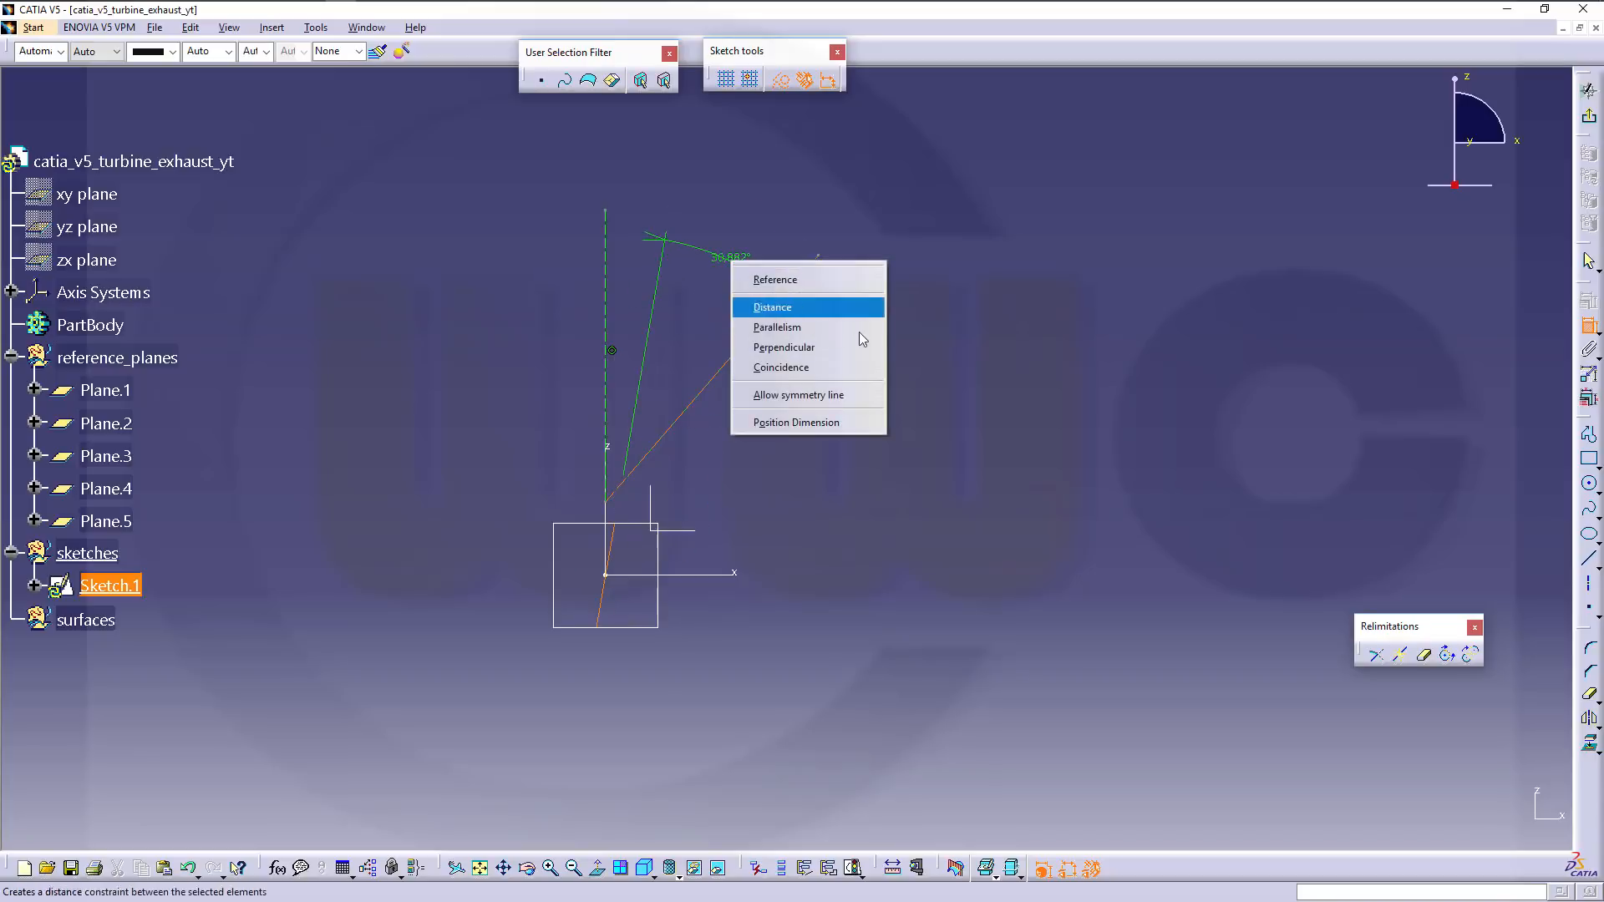
click(803, 372)
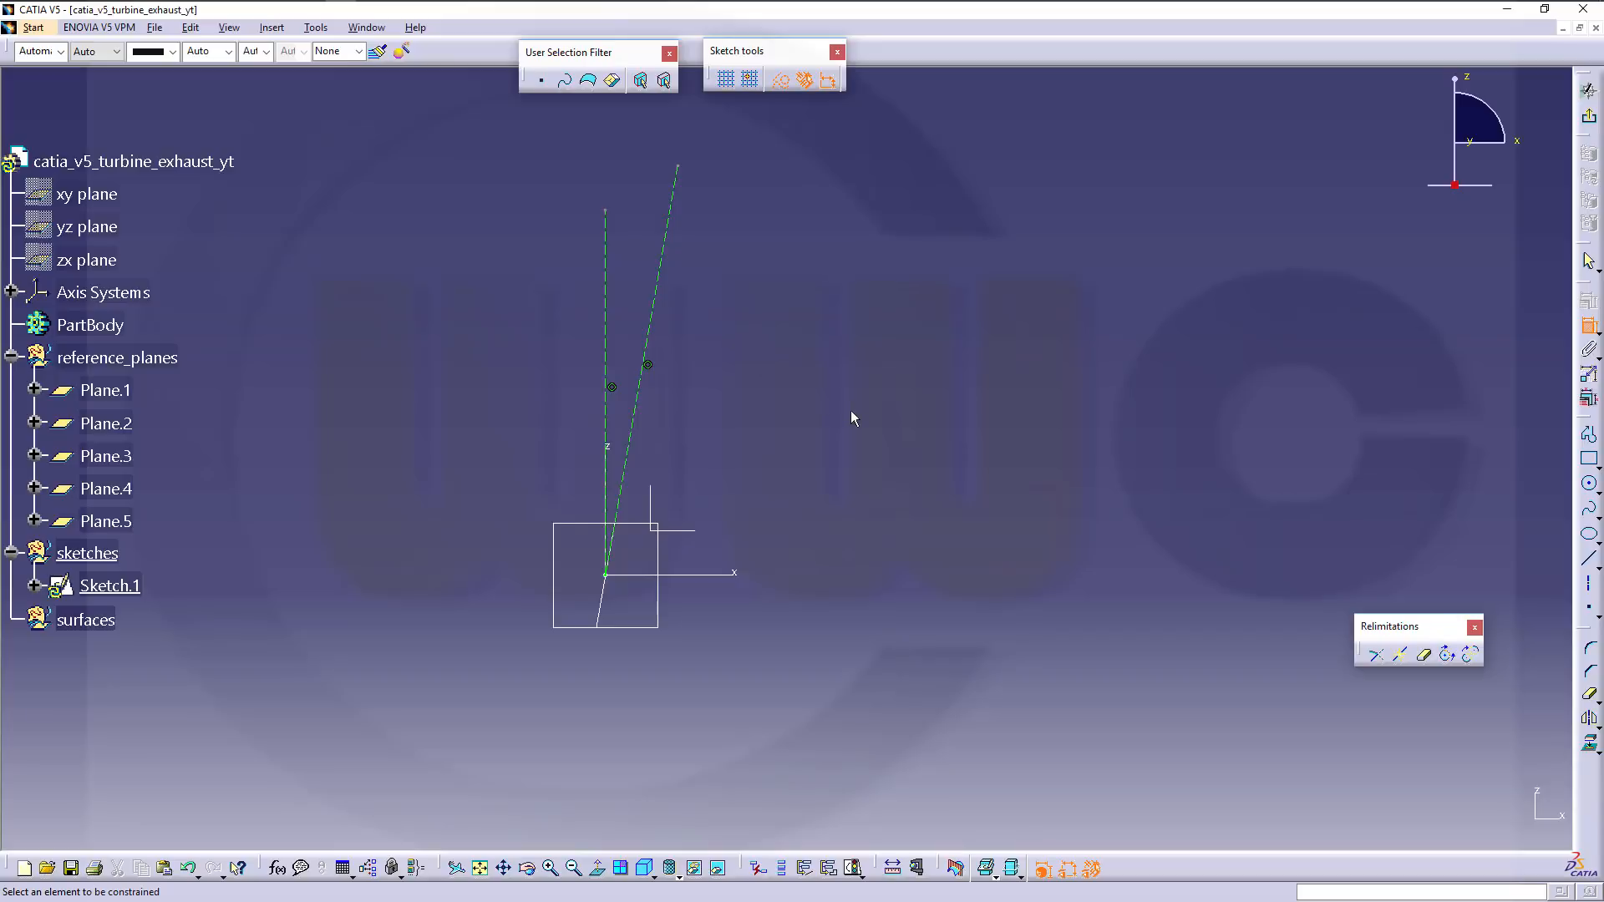
ctrl+middle_drag(851, 409, 890, 437)
key(Escape)
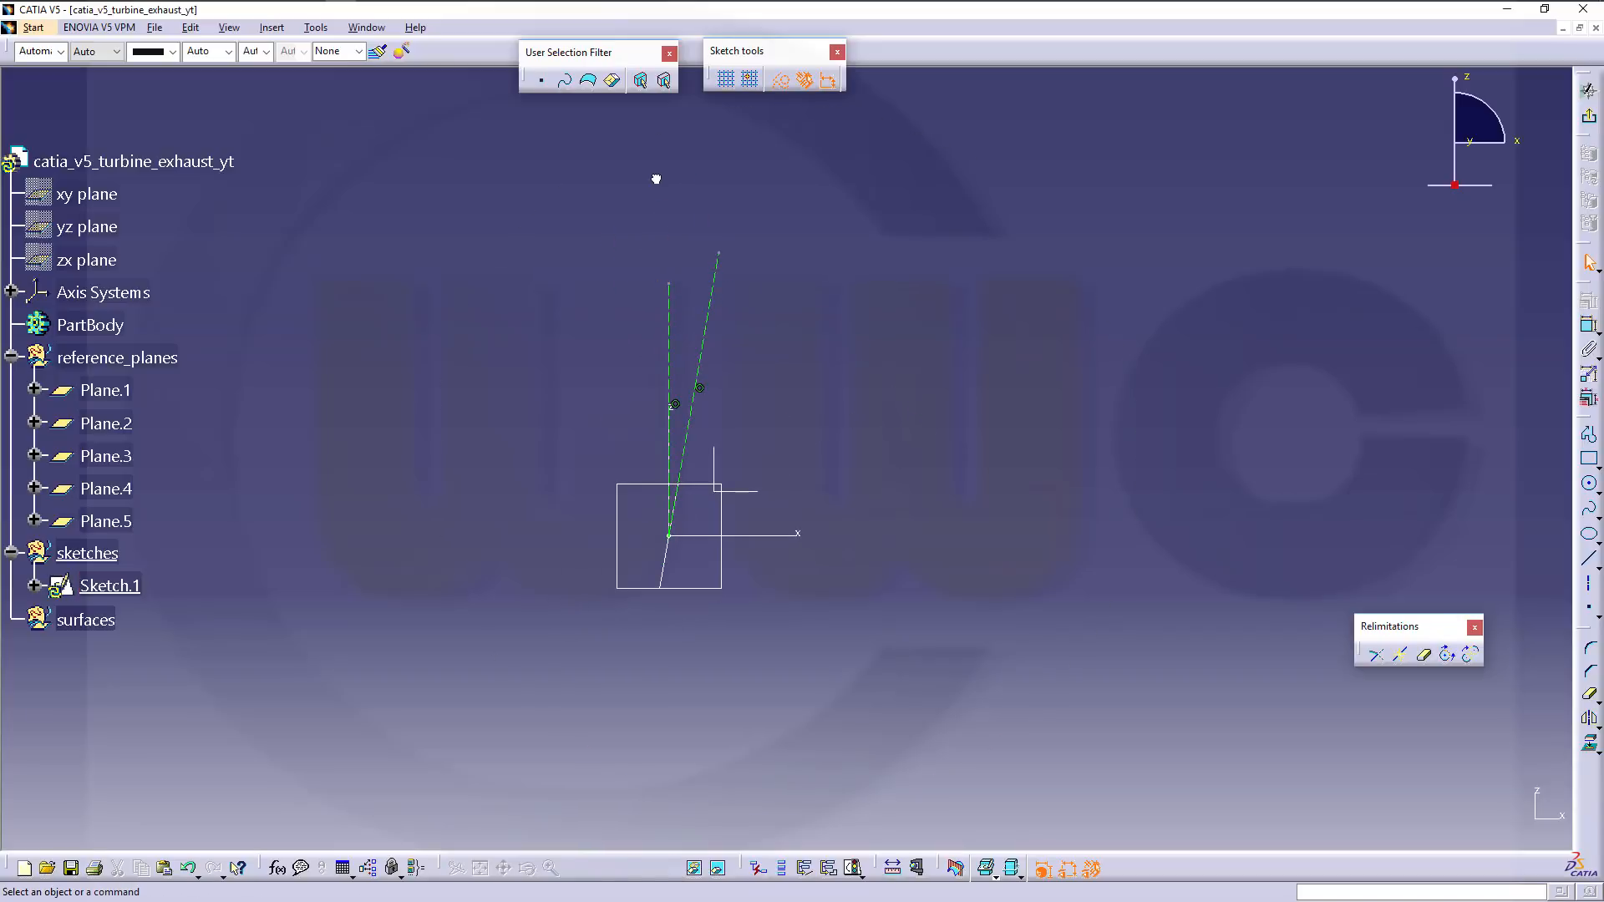
Lengthen the construction line along the Z axis upward and shorten the slanted construction line.
drag(679, 289, 685, 141)
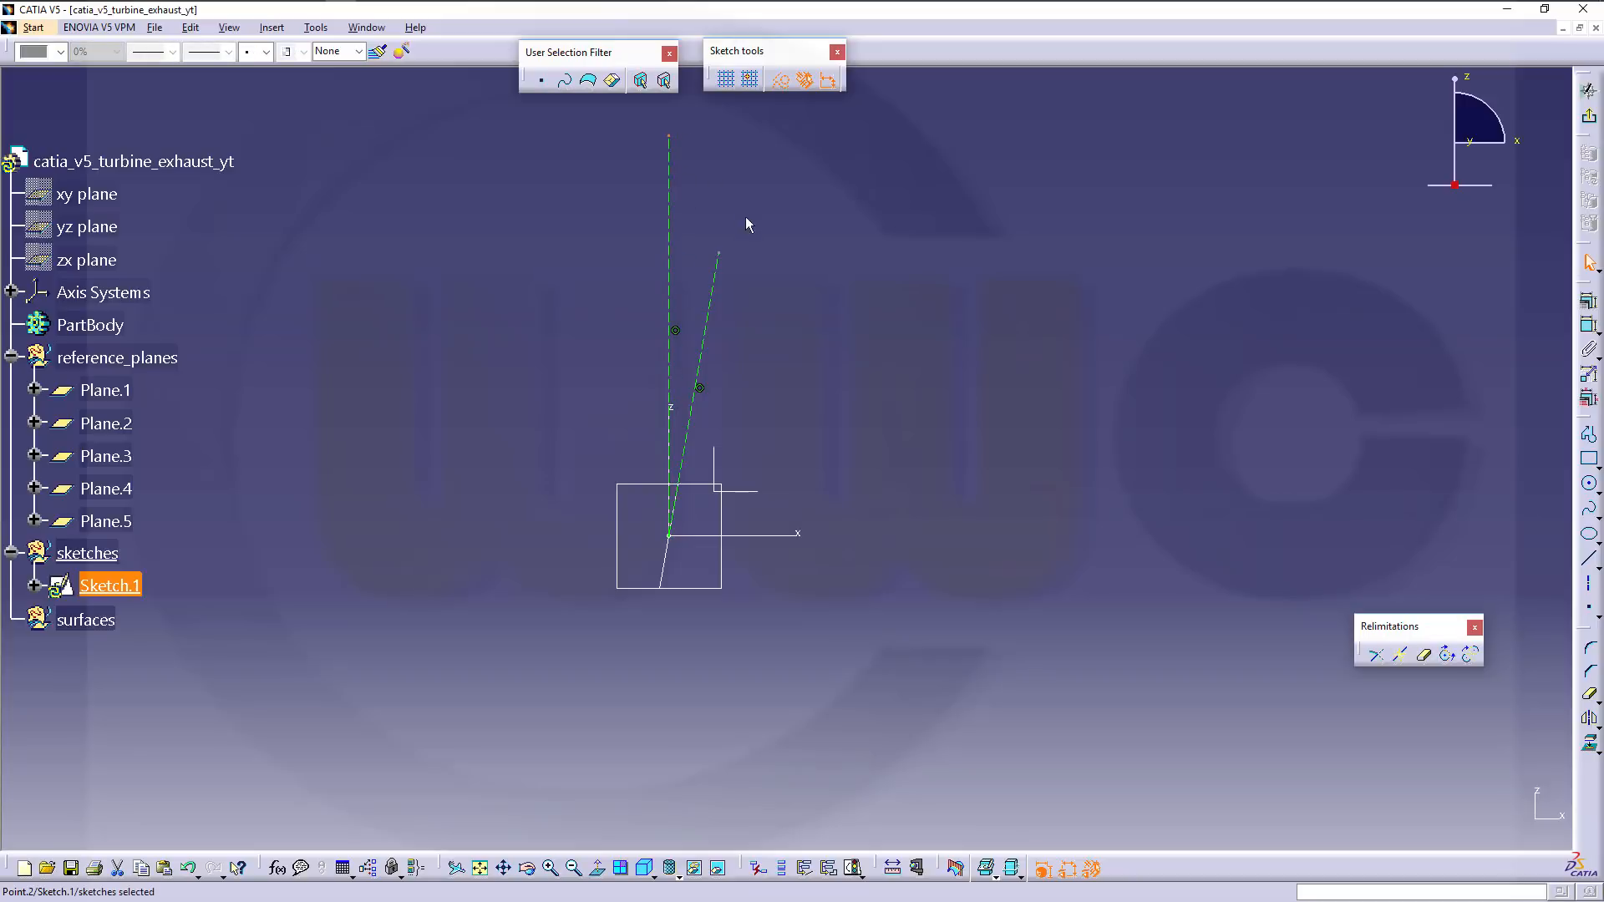
drag(730, 259, 721, 325)
click(784, 360)
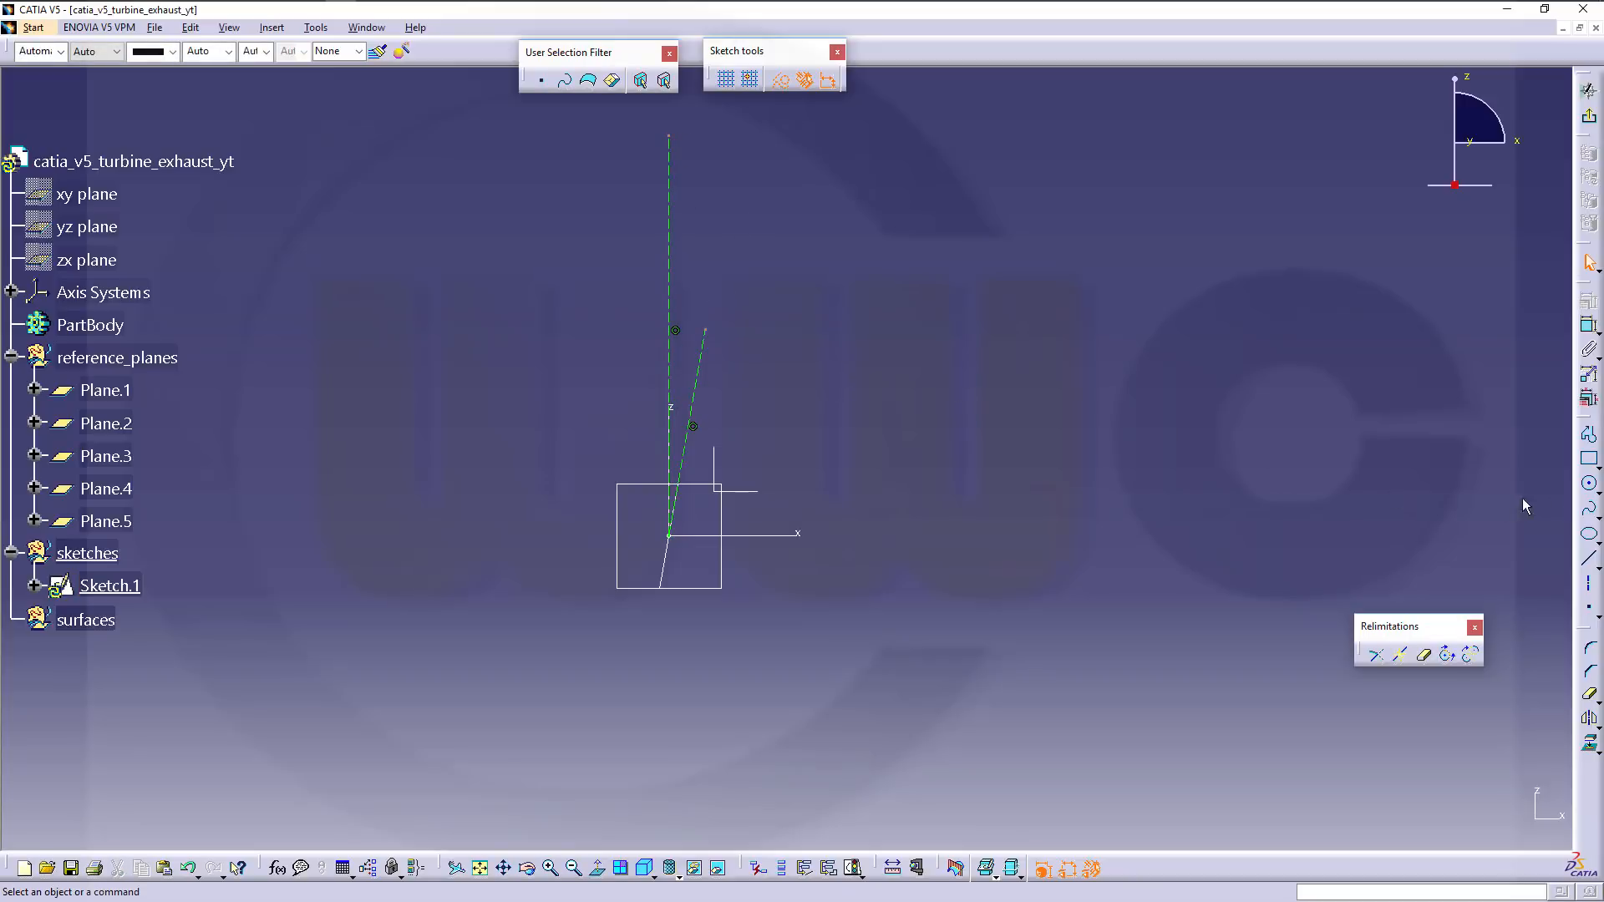
Draw a small circle centred on the upper endpoint of the slanted construction line.
click(1588, 483)
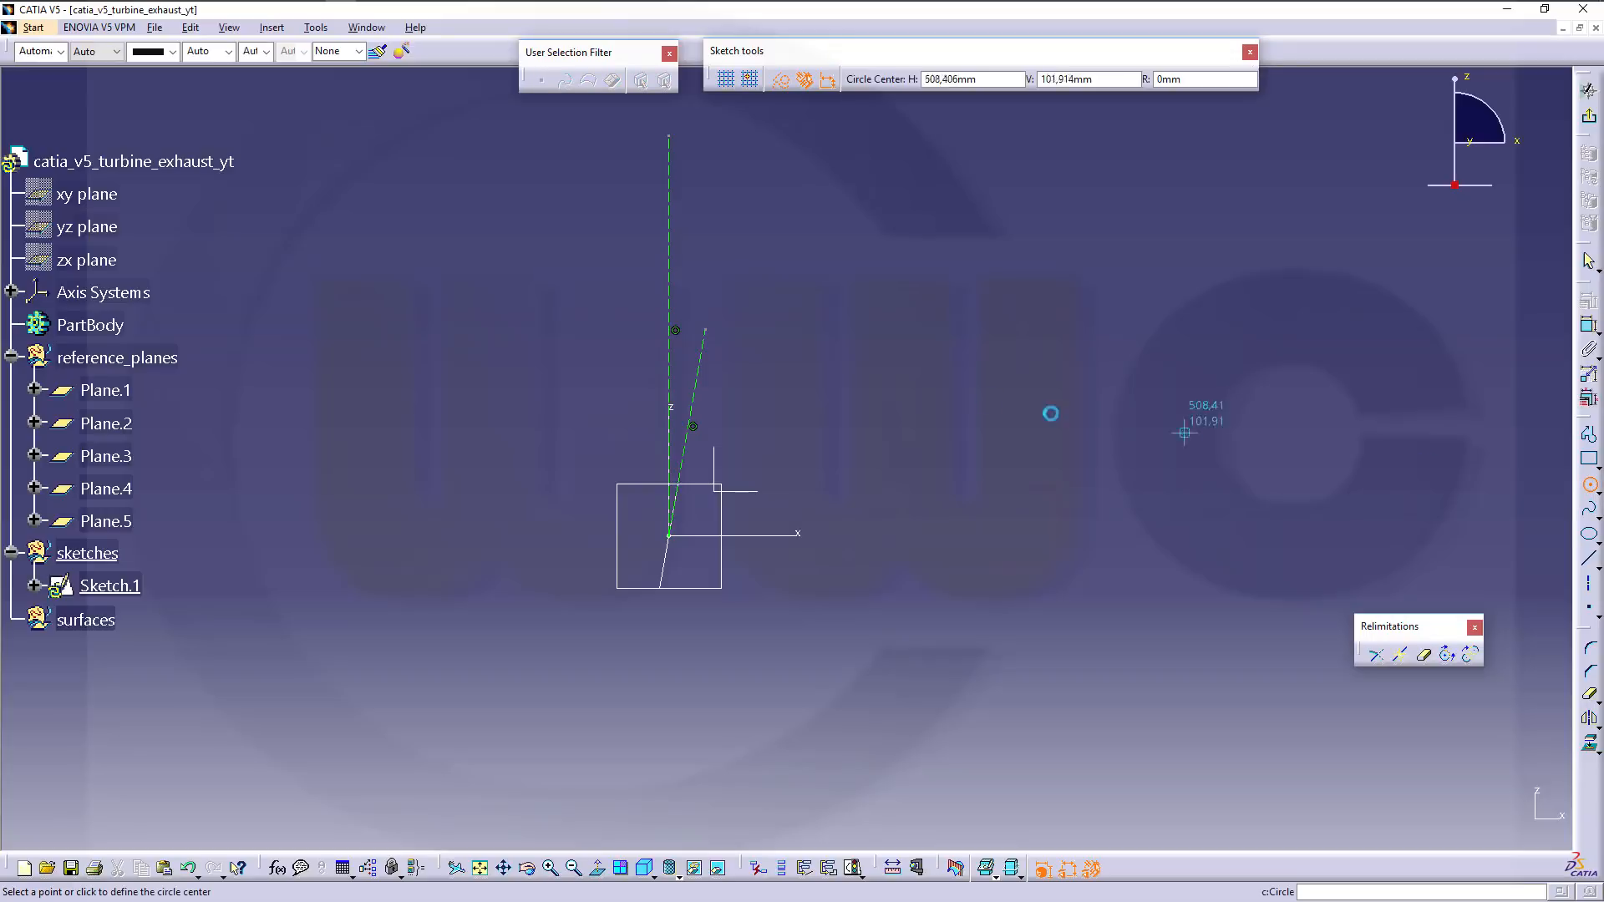
click(706, 331)
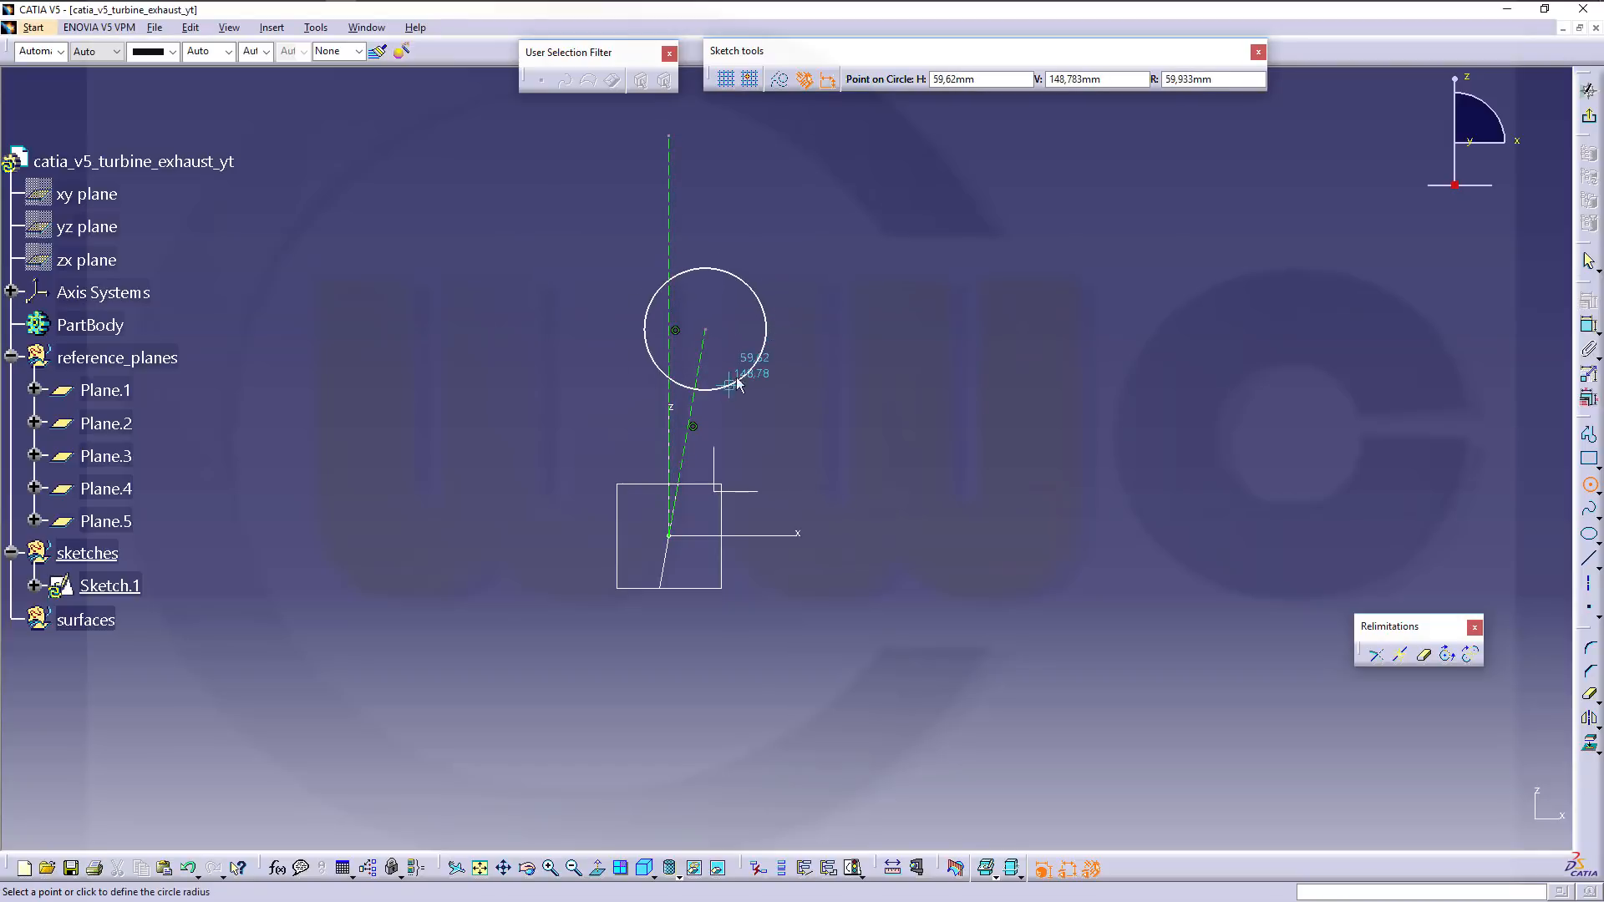
click(729, 326)
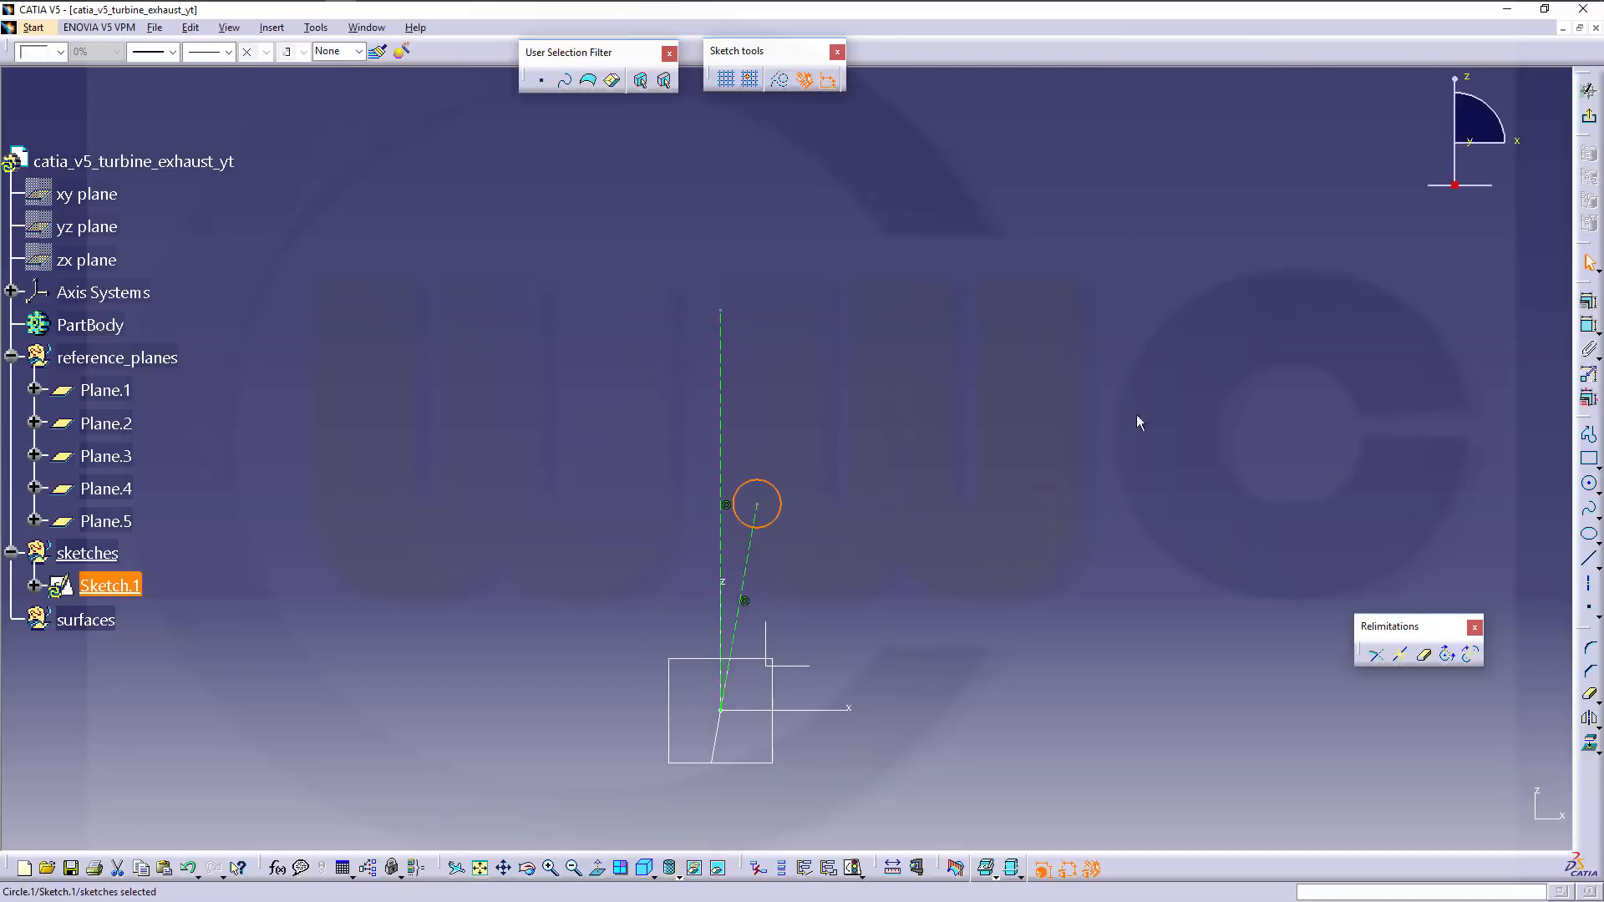
Draw a larger circle centred on the vertical construction line above the small circle, and delete its tangency constraint with the slanted line.
click(1589, 484)
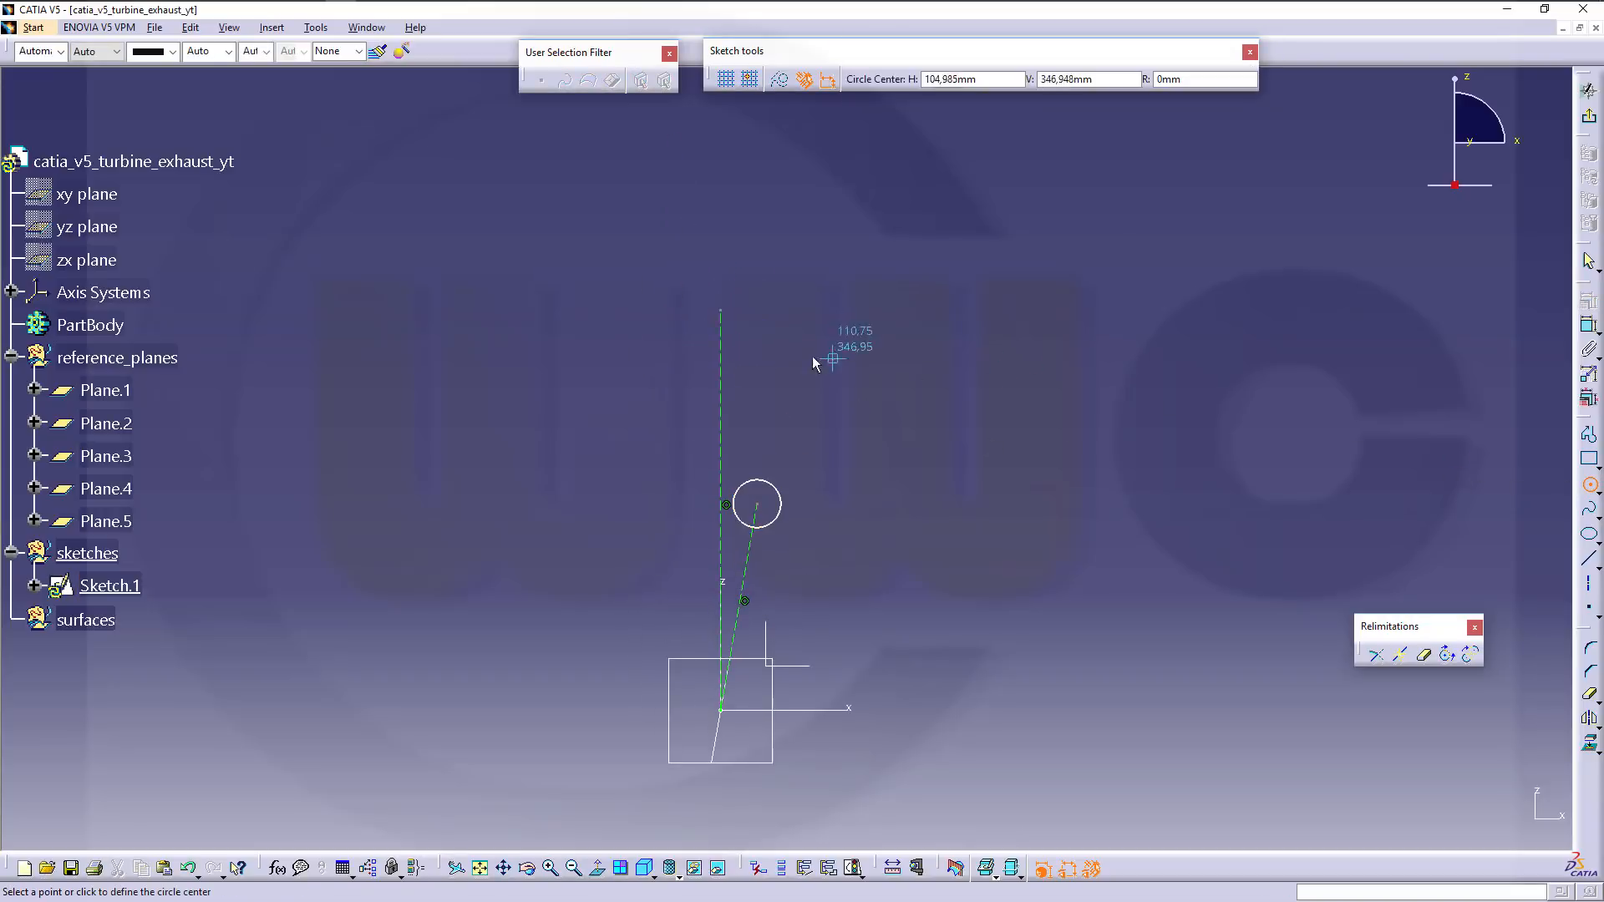
click(720, 361)
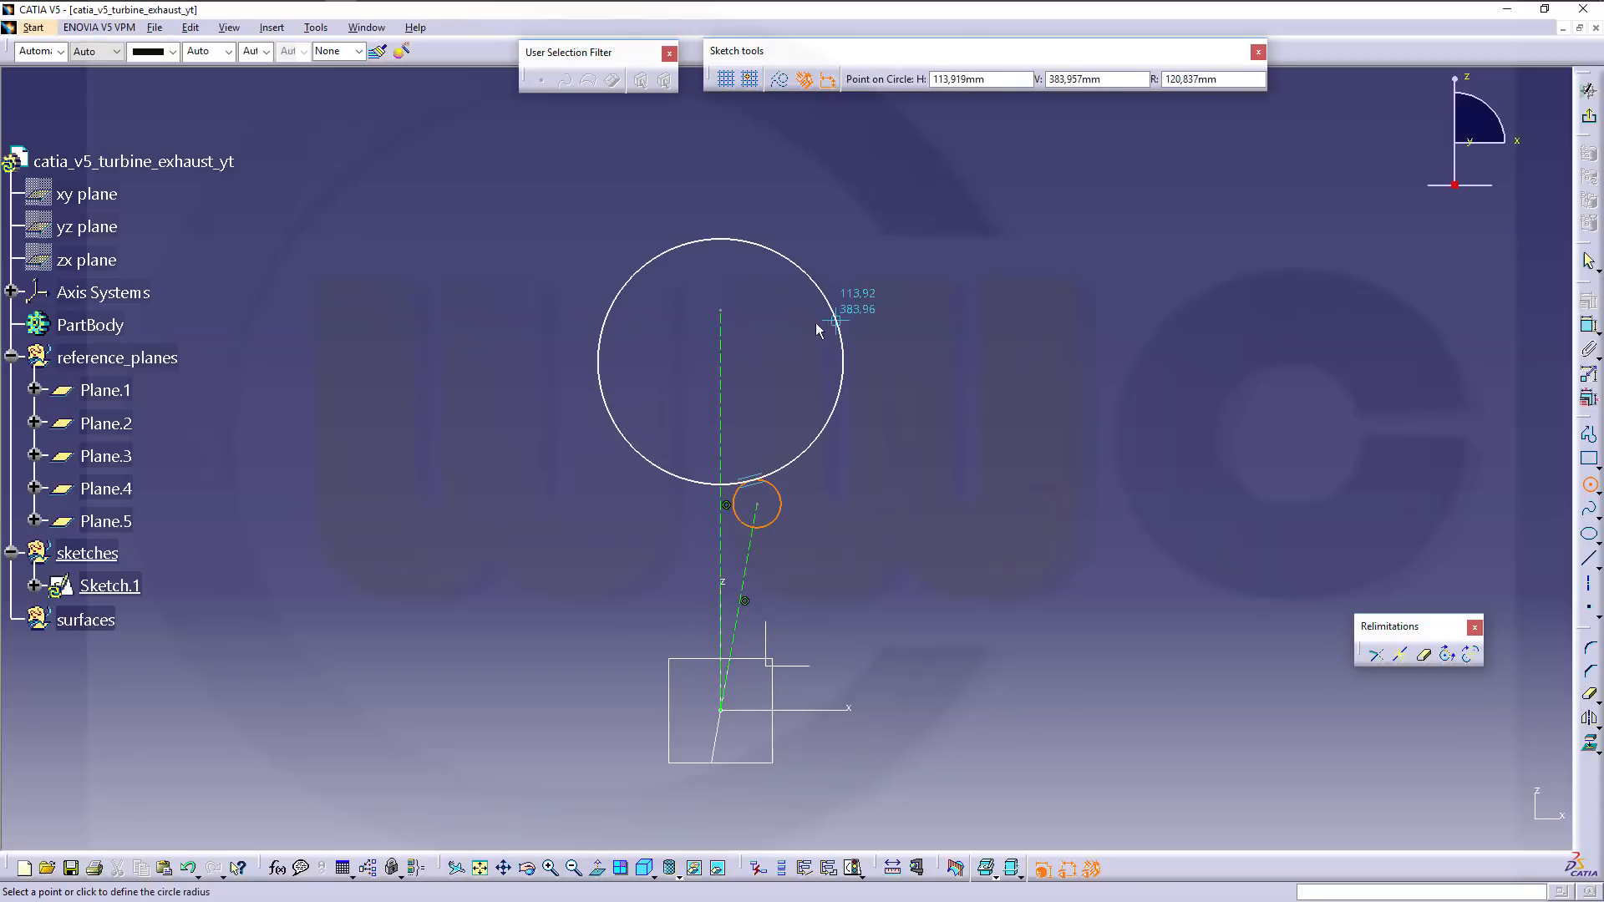
click(781, 368)
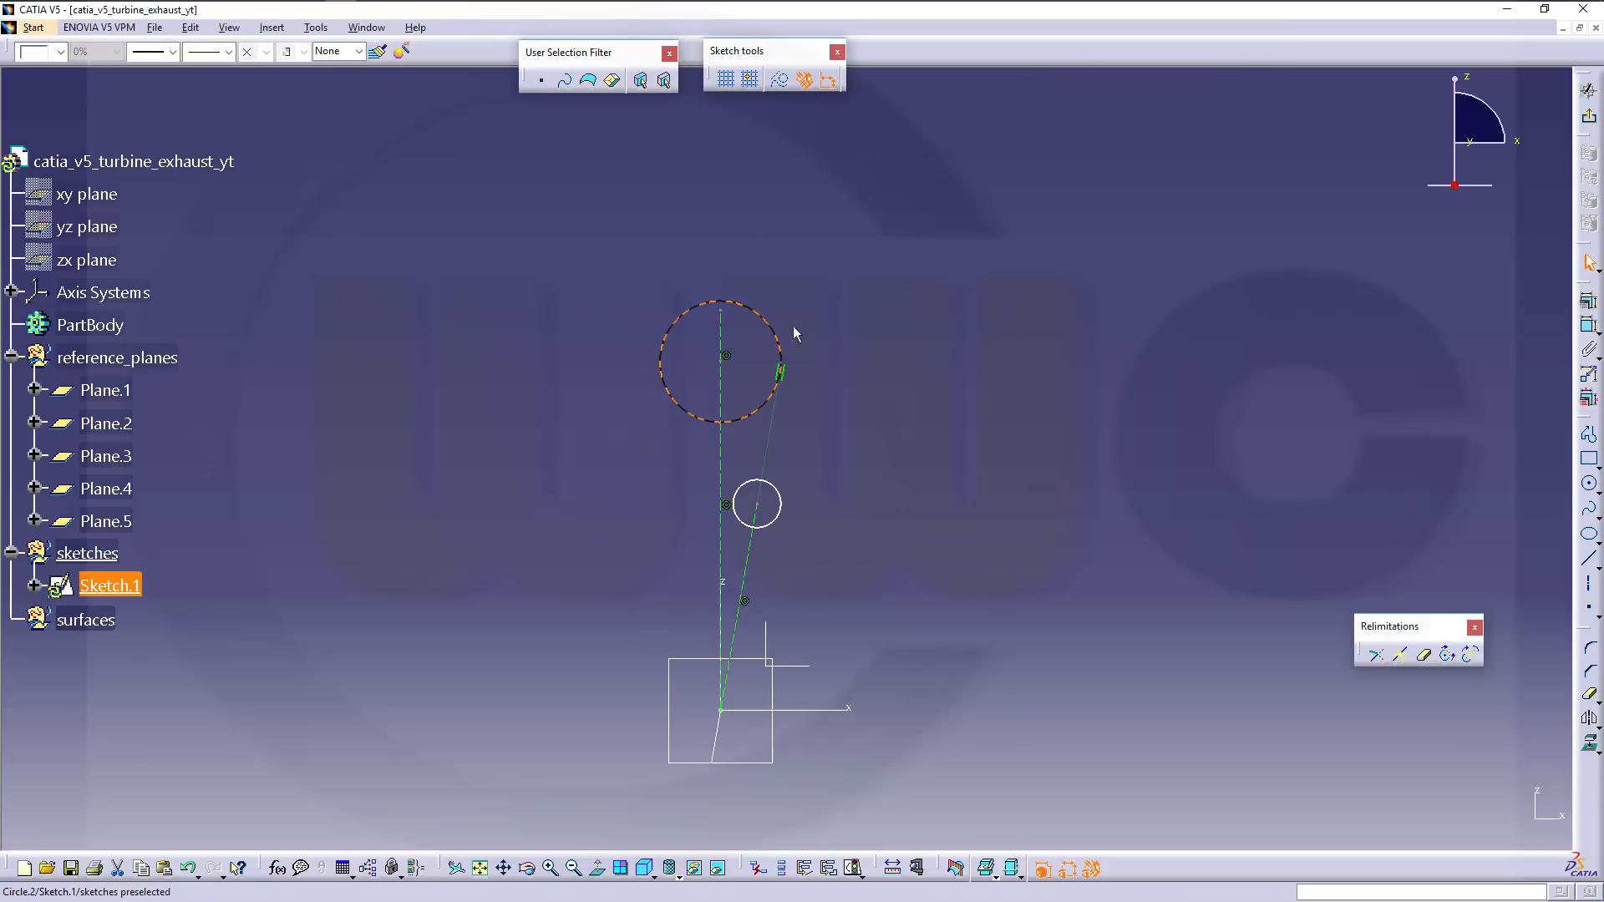
click(780, 373)
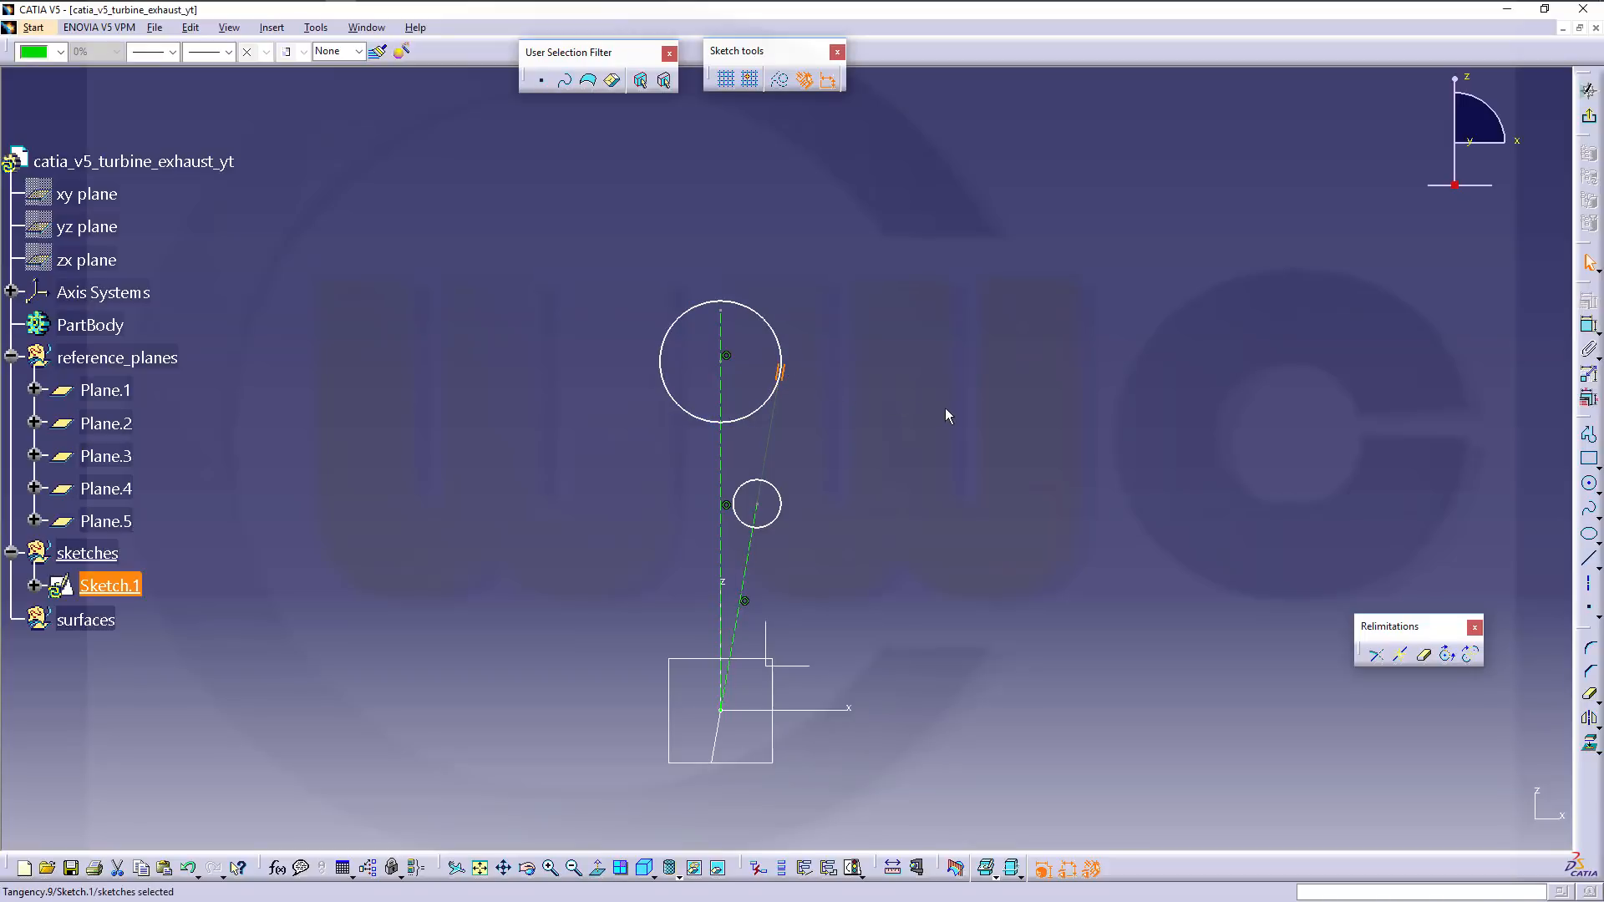
key(Delete)
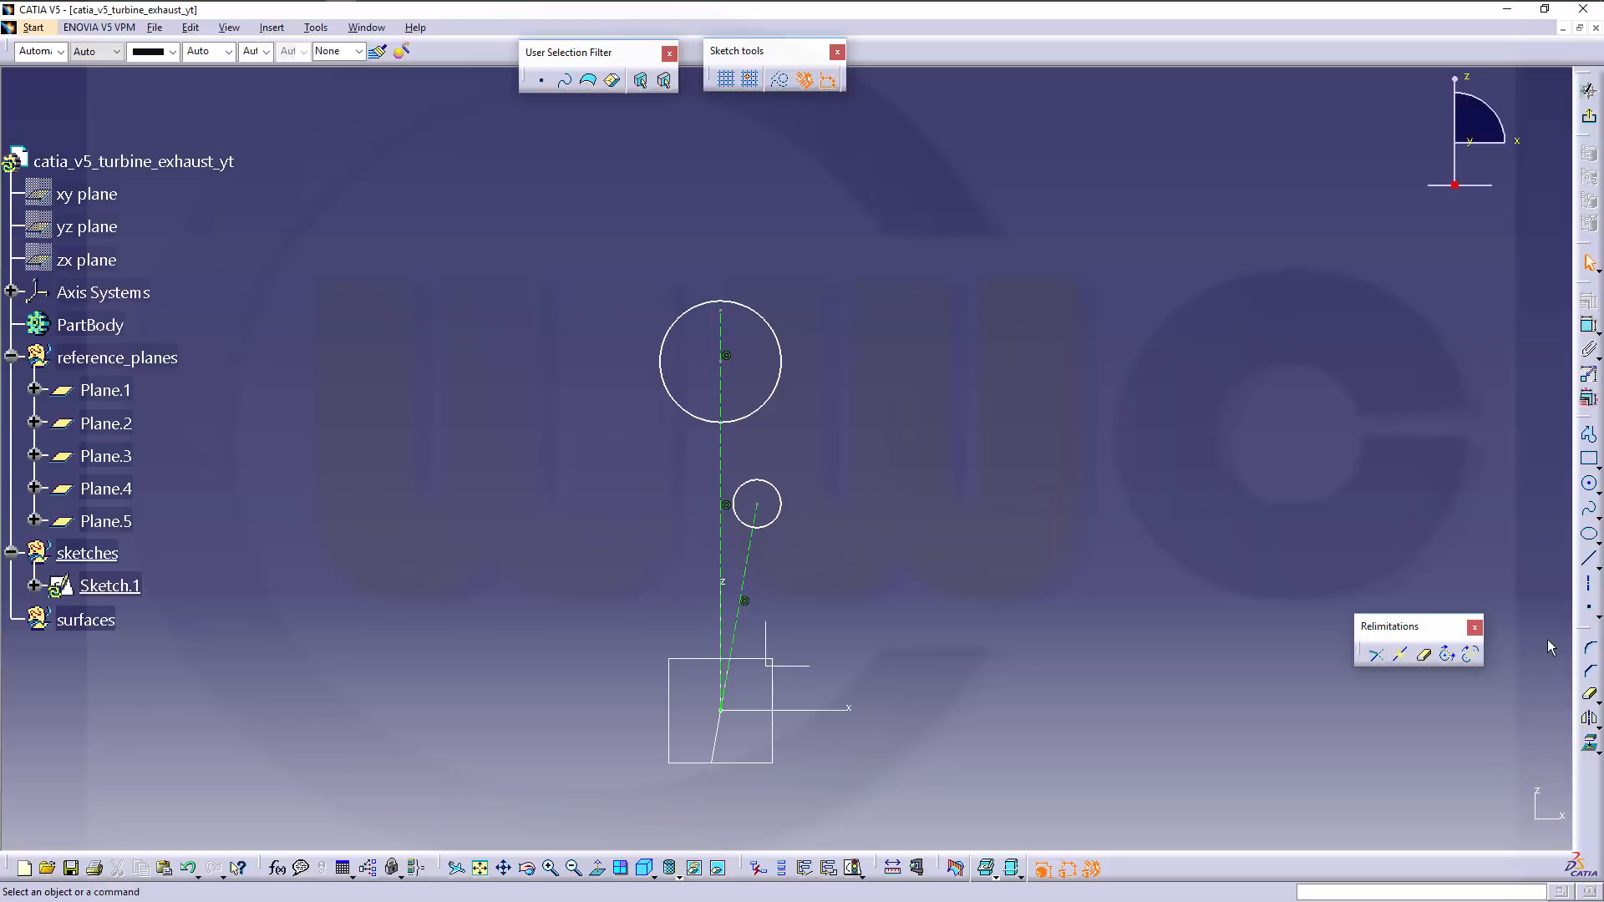
Trim the small circle against the slanted construction line to an arc, and stretch the arc's lower end past the line.
click(1376, 655)
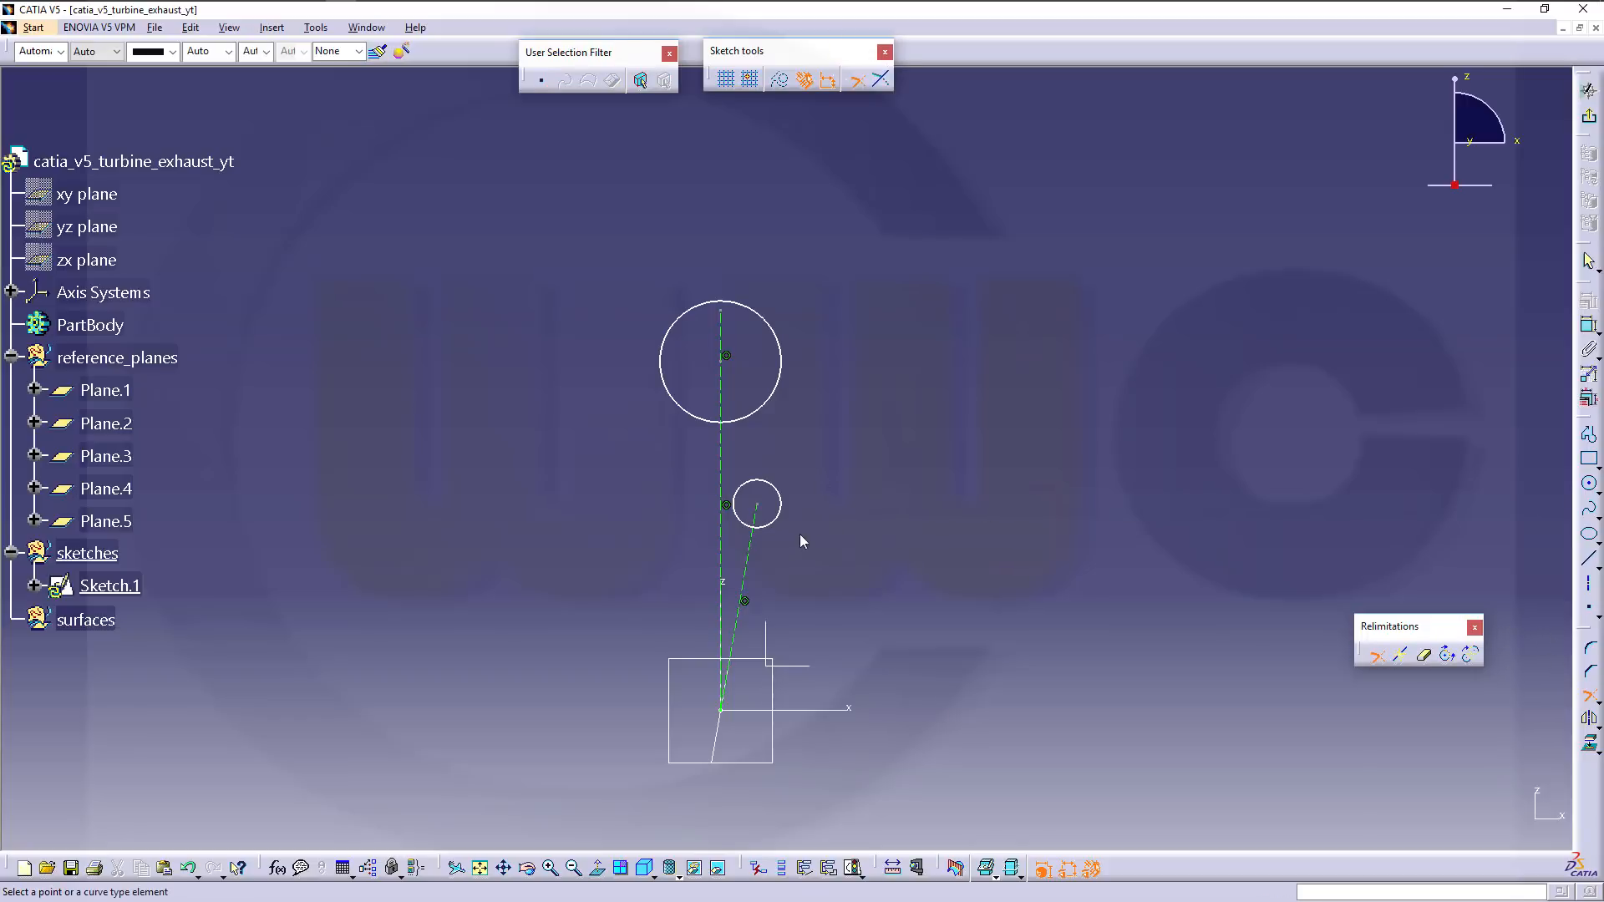
click(761, 517)
click(771, 483)
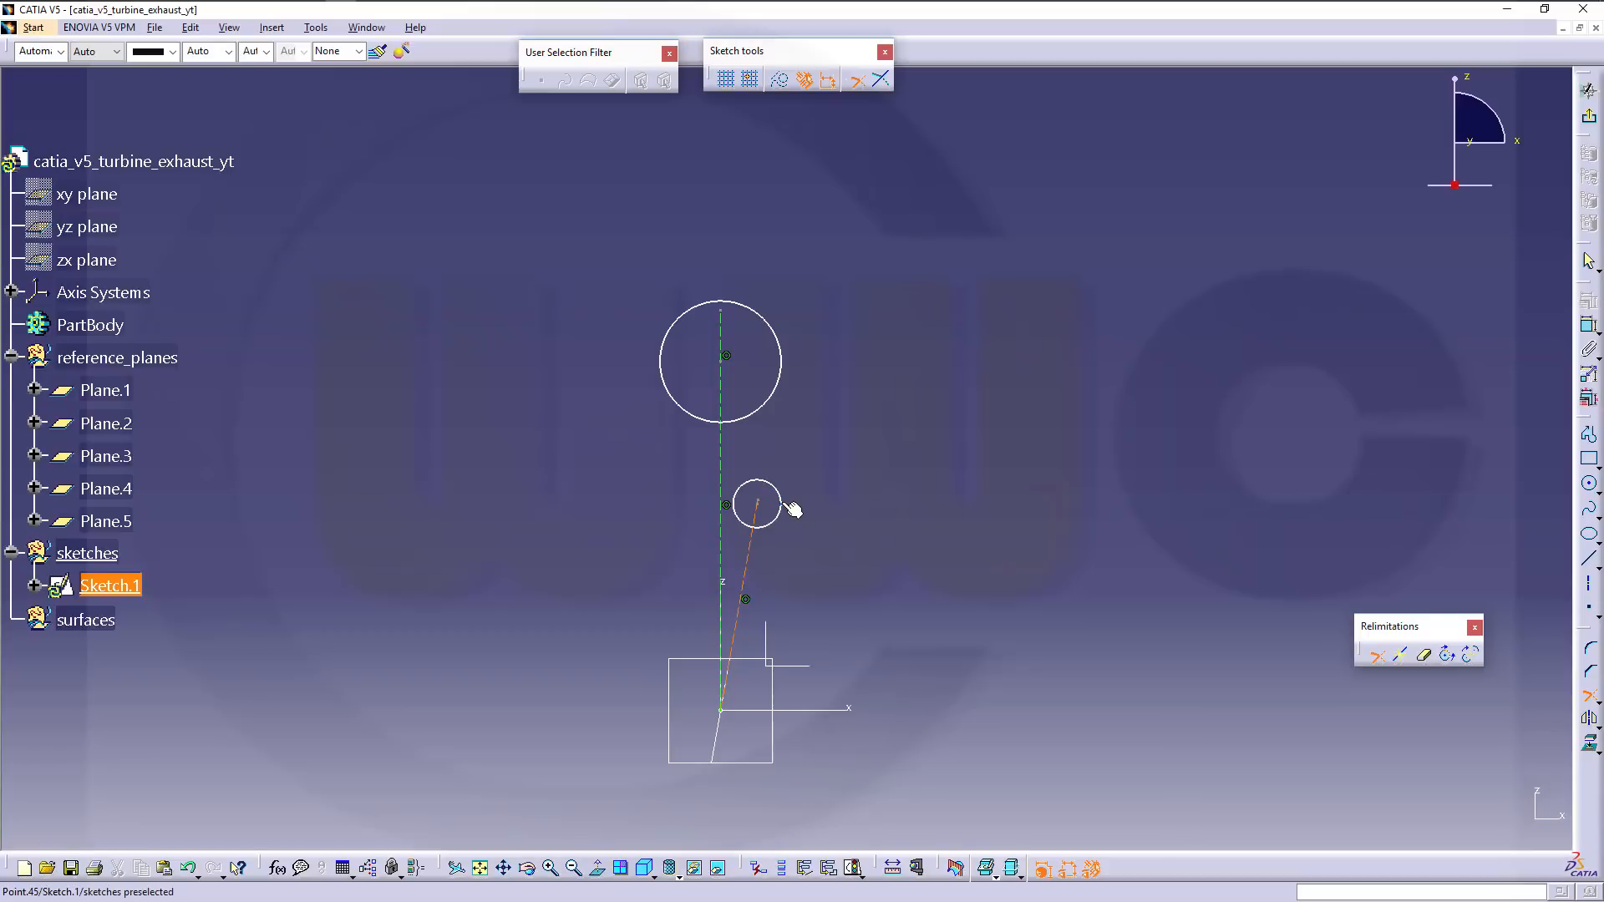
click(785, 503)
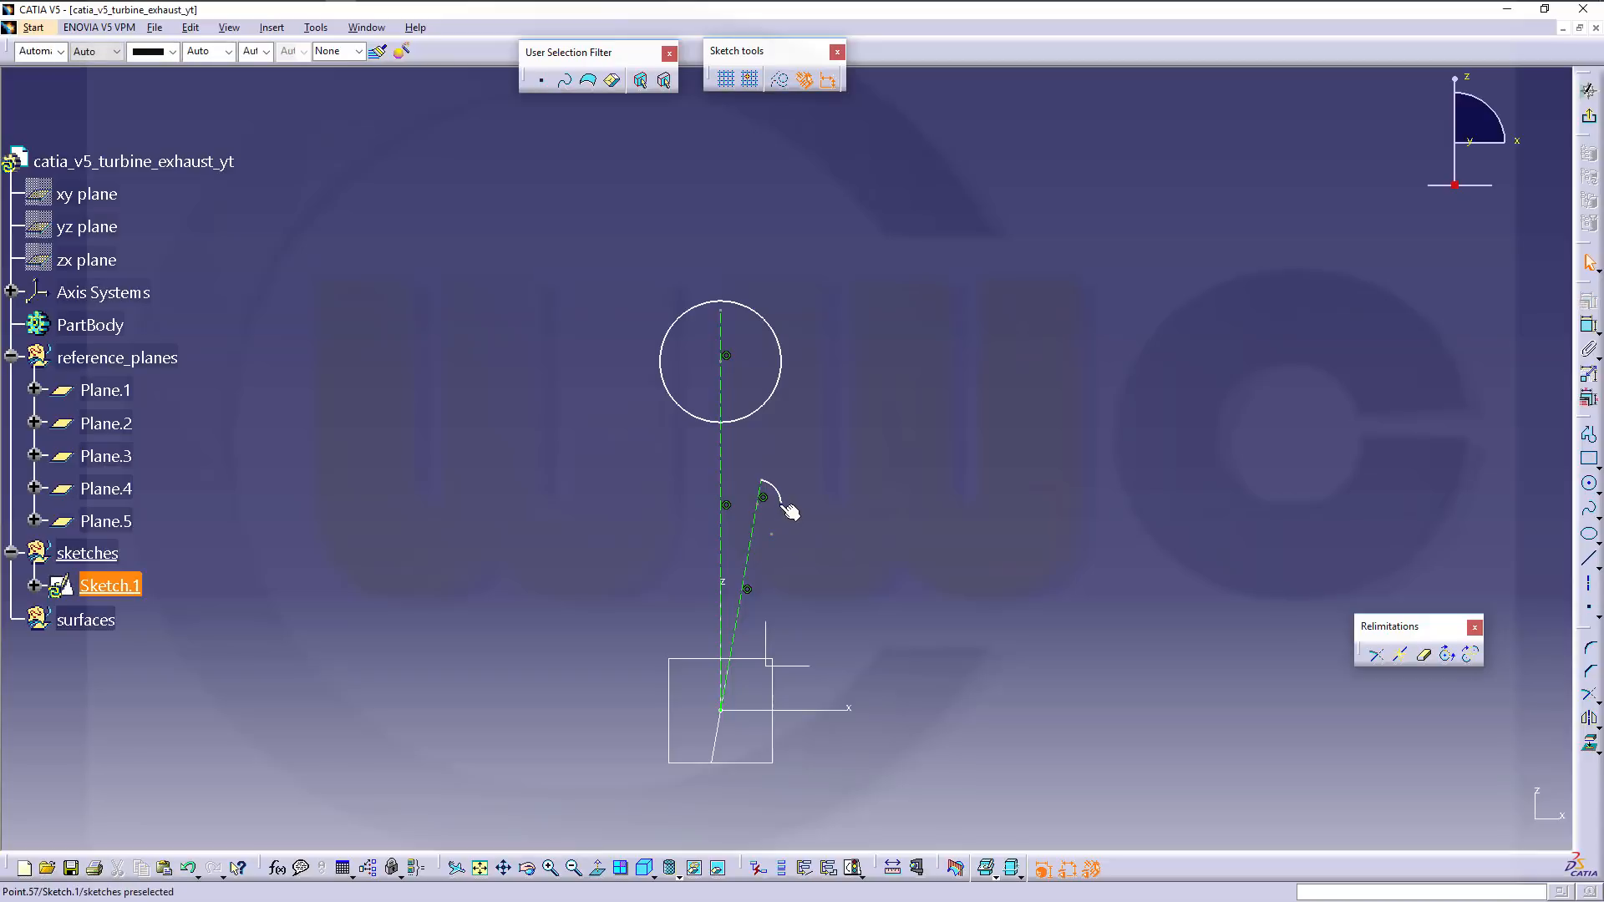
drag(782, 506, 746, 541)
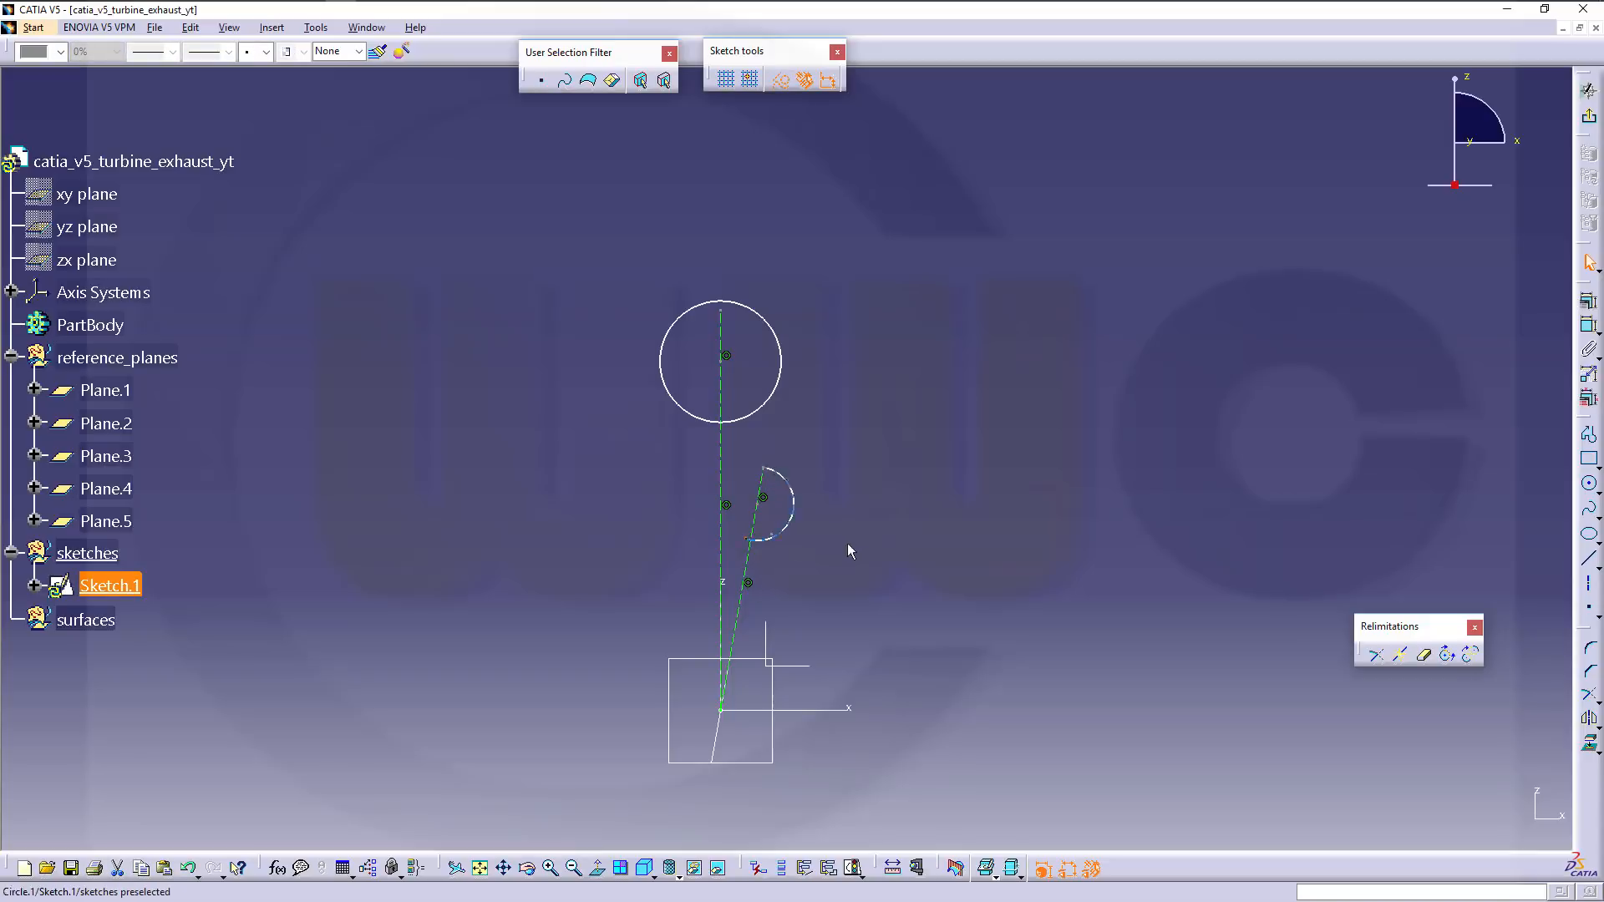
click(860, 535)
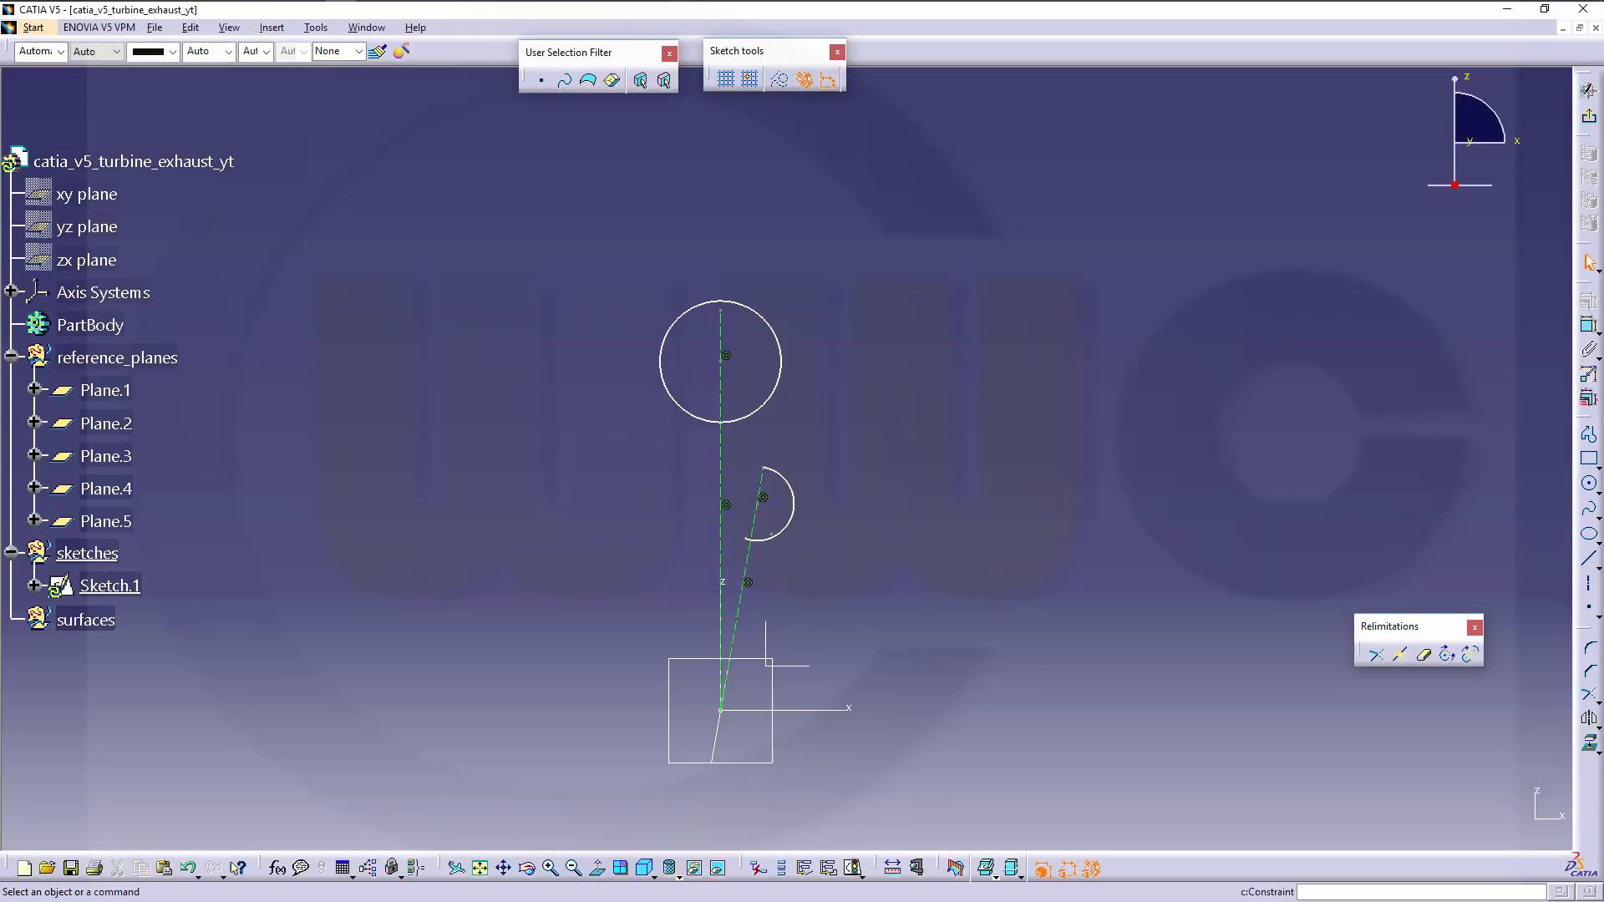
Quick-trim the lower end of the small arc that overhangs the slanted construction line.
click(1427, 657)
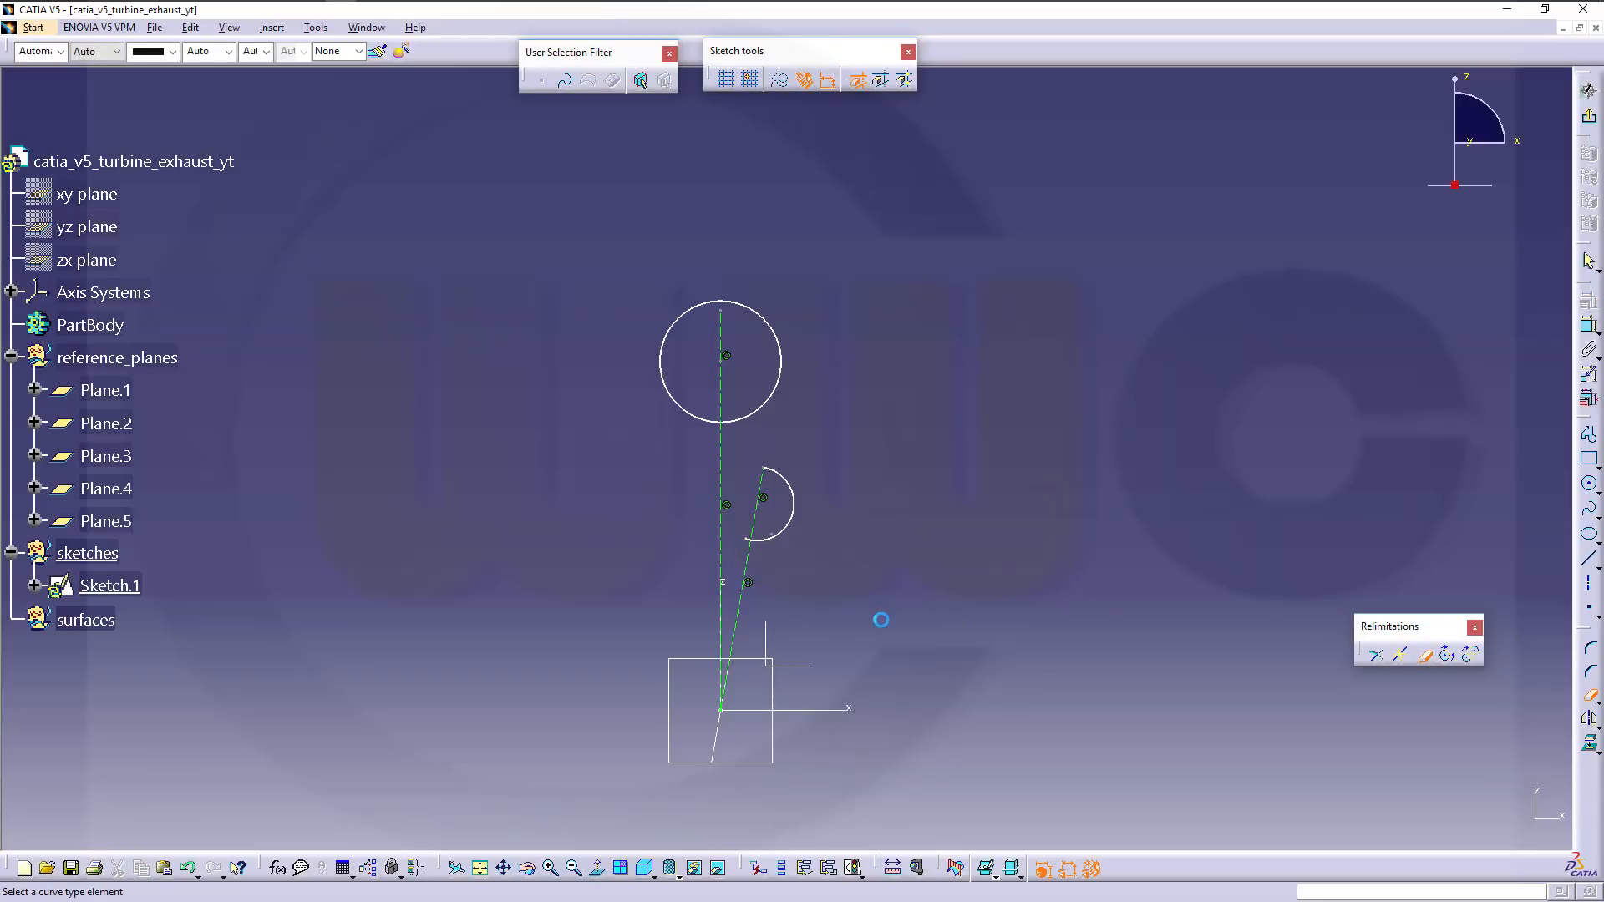
middle_drag(877, 615, 887, 501)
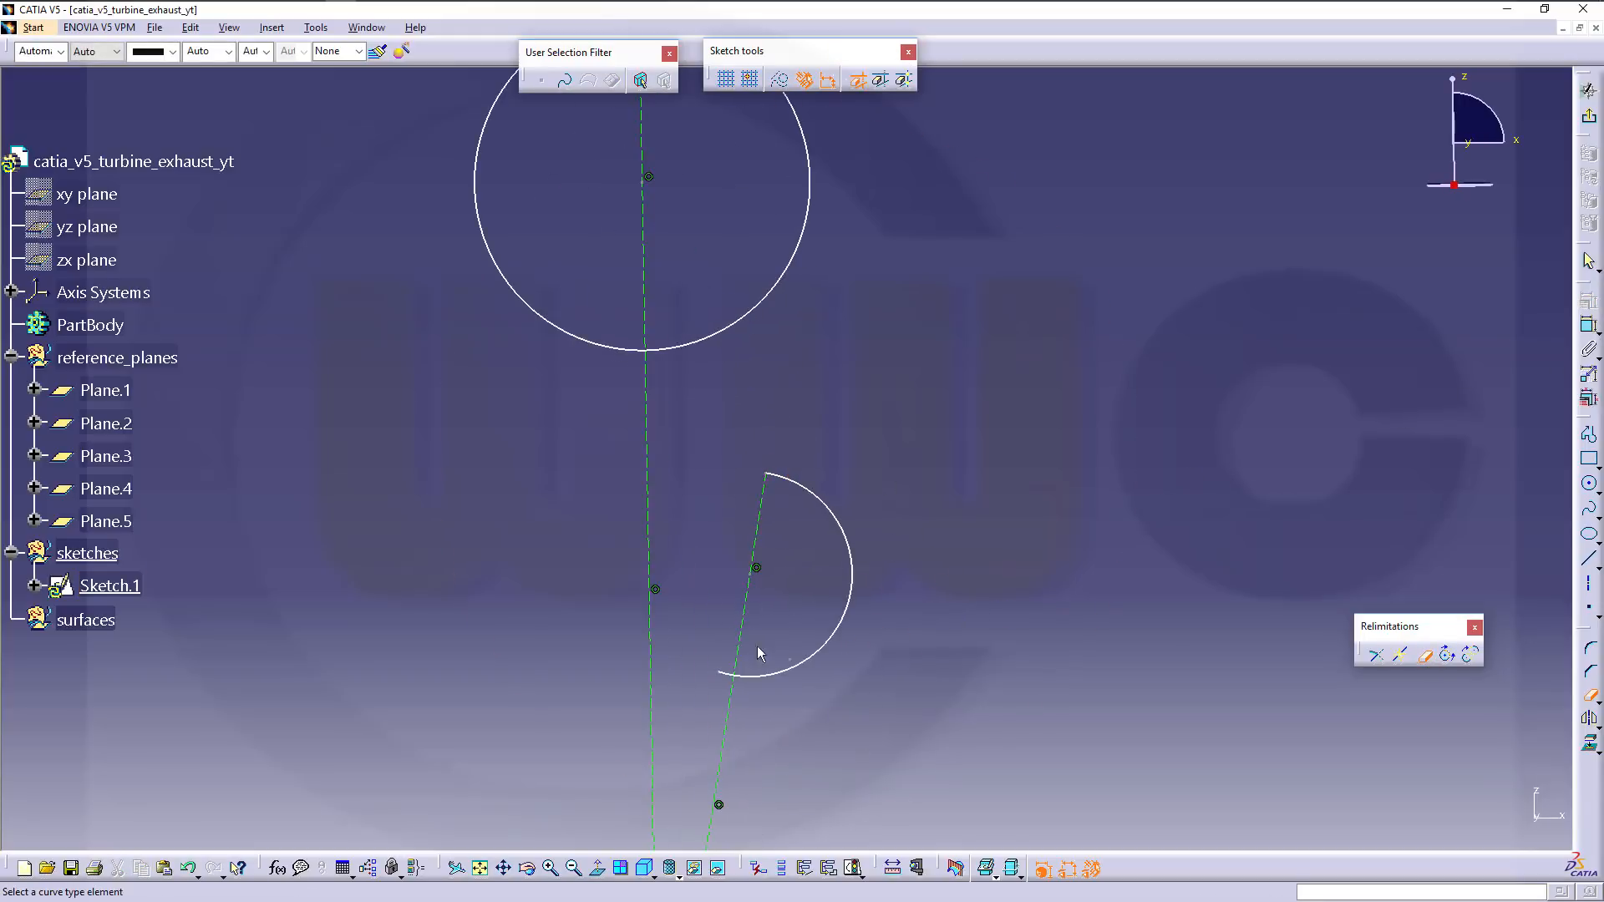
click(723, 673)
middle_drag(993, 558, 1038, 641)
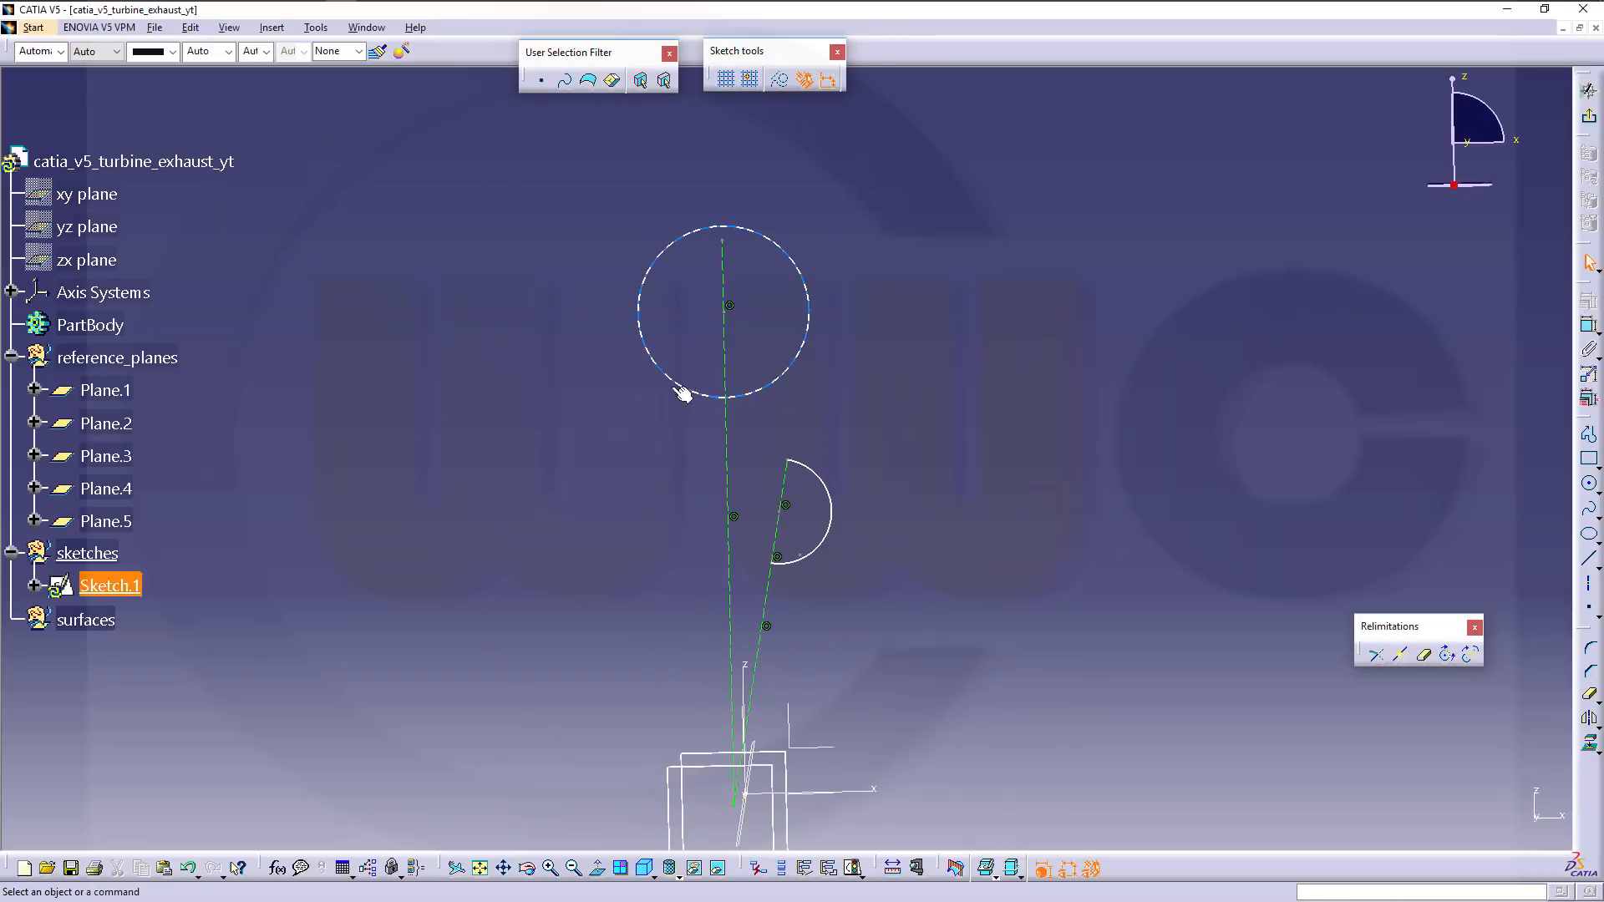
click(1424, 655)
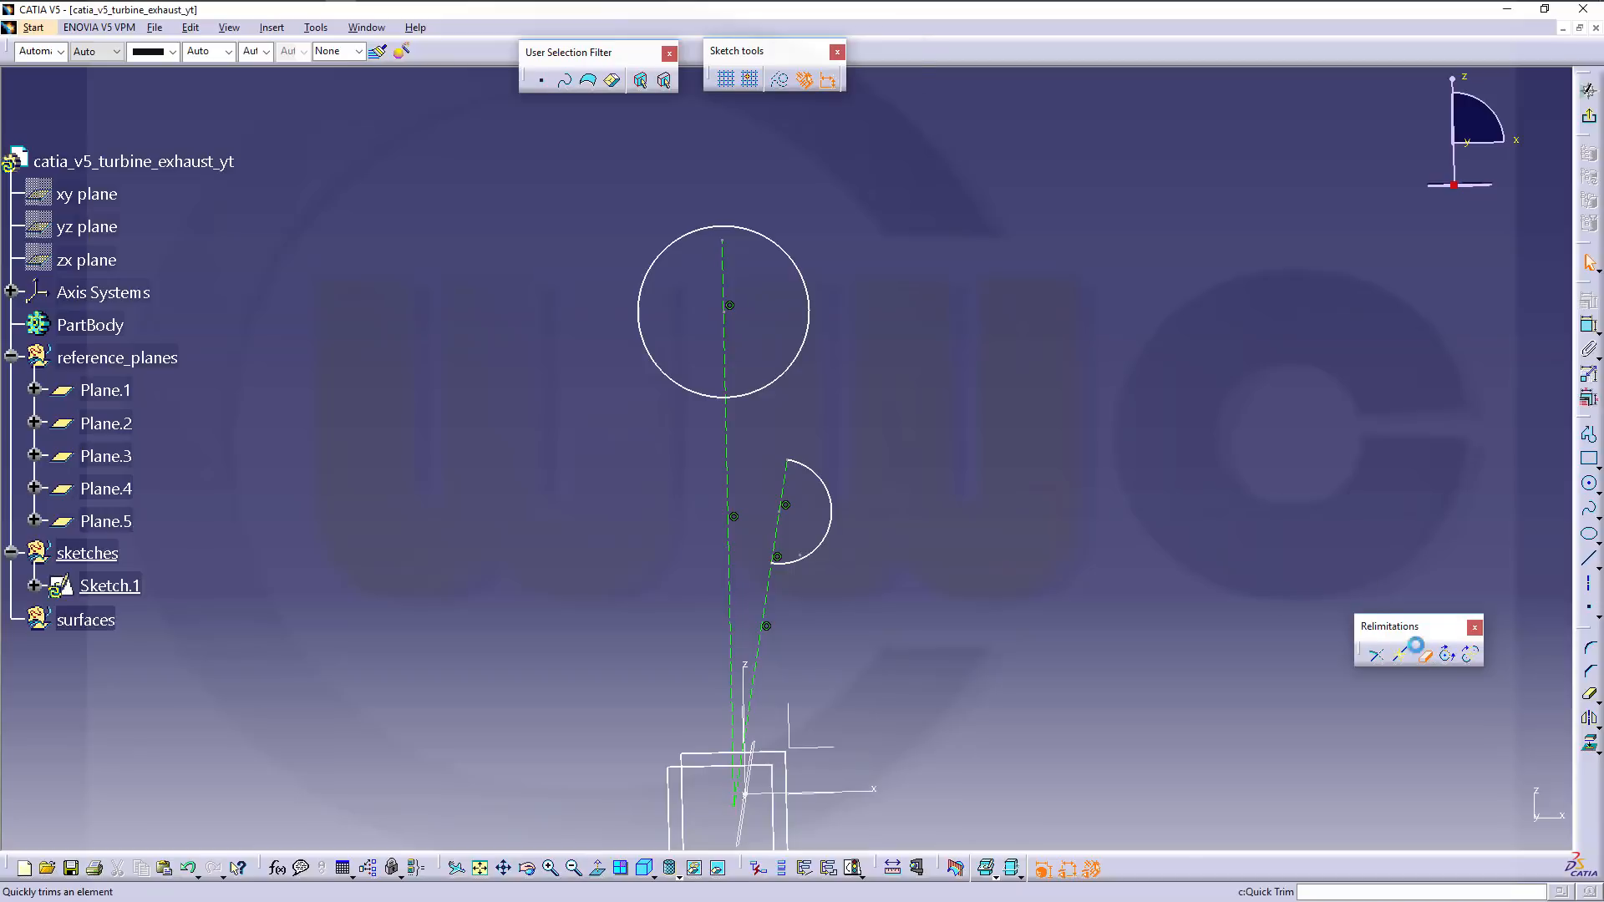
click(683, 383)
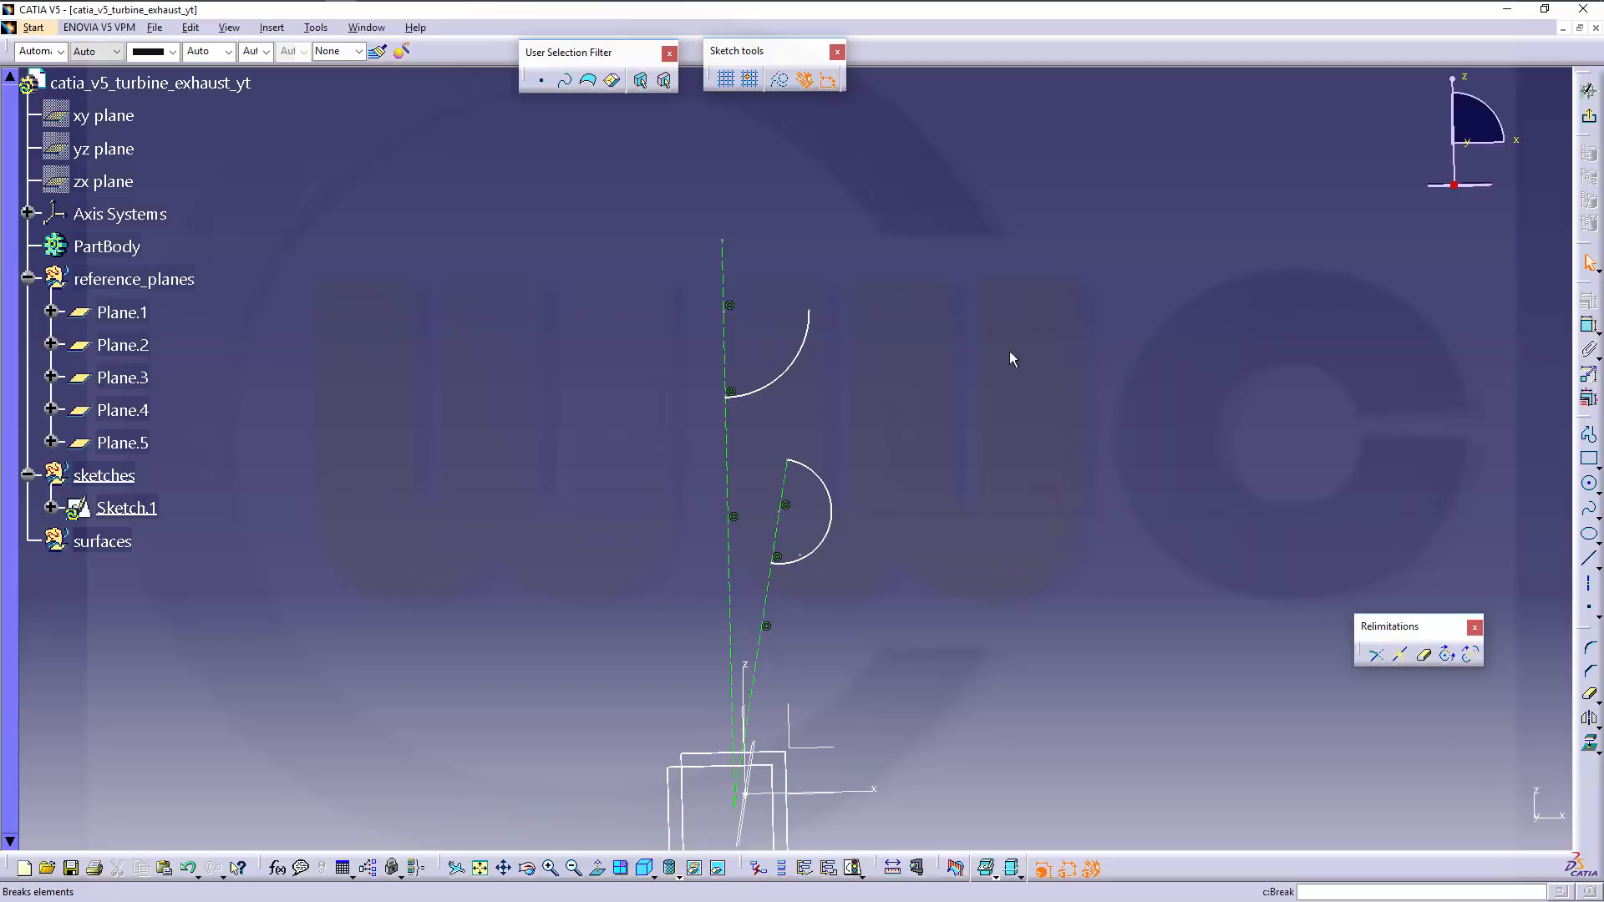
key(ctrl+z)
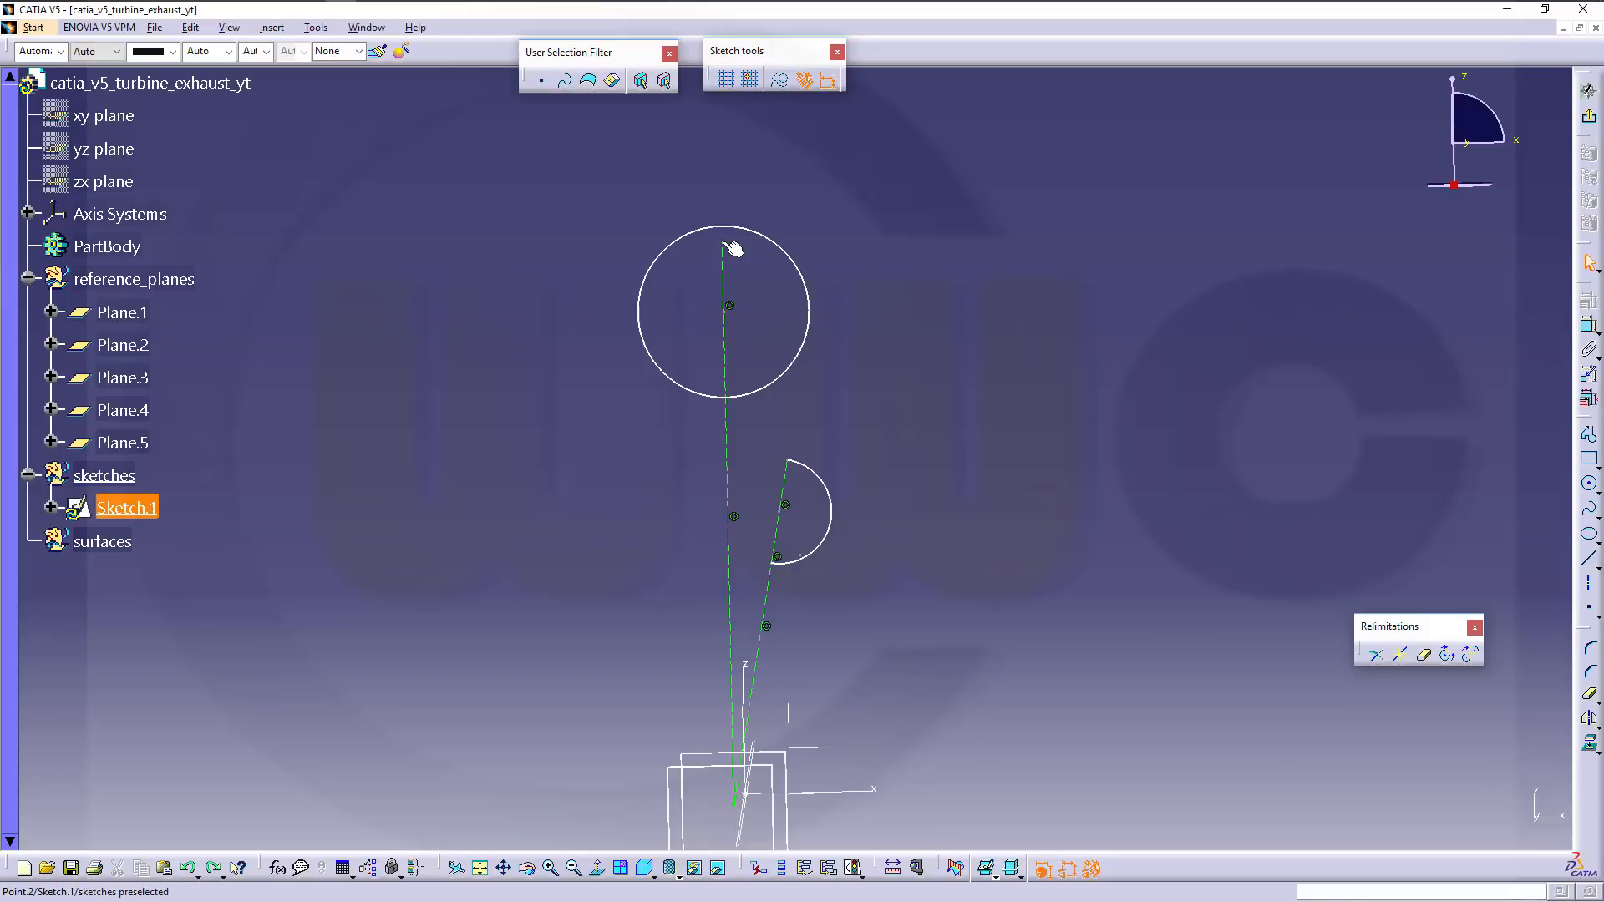
Extend the vertical construction line above the larger circle and trim away the circle's left half against it.
drag(732, 247, 720, 165)
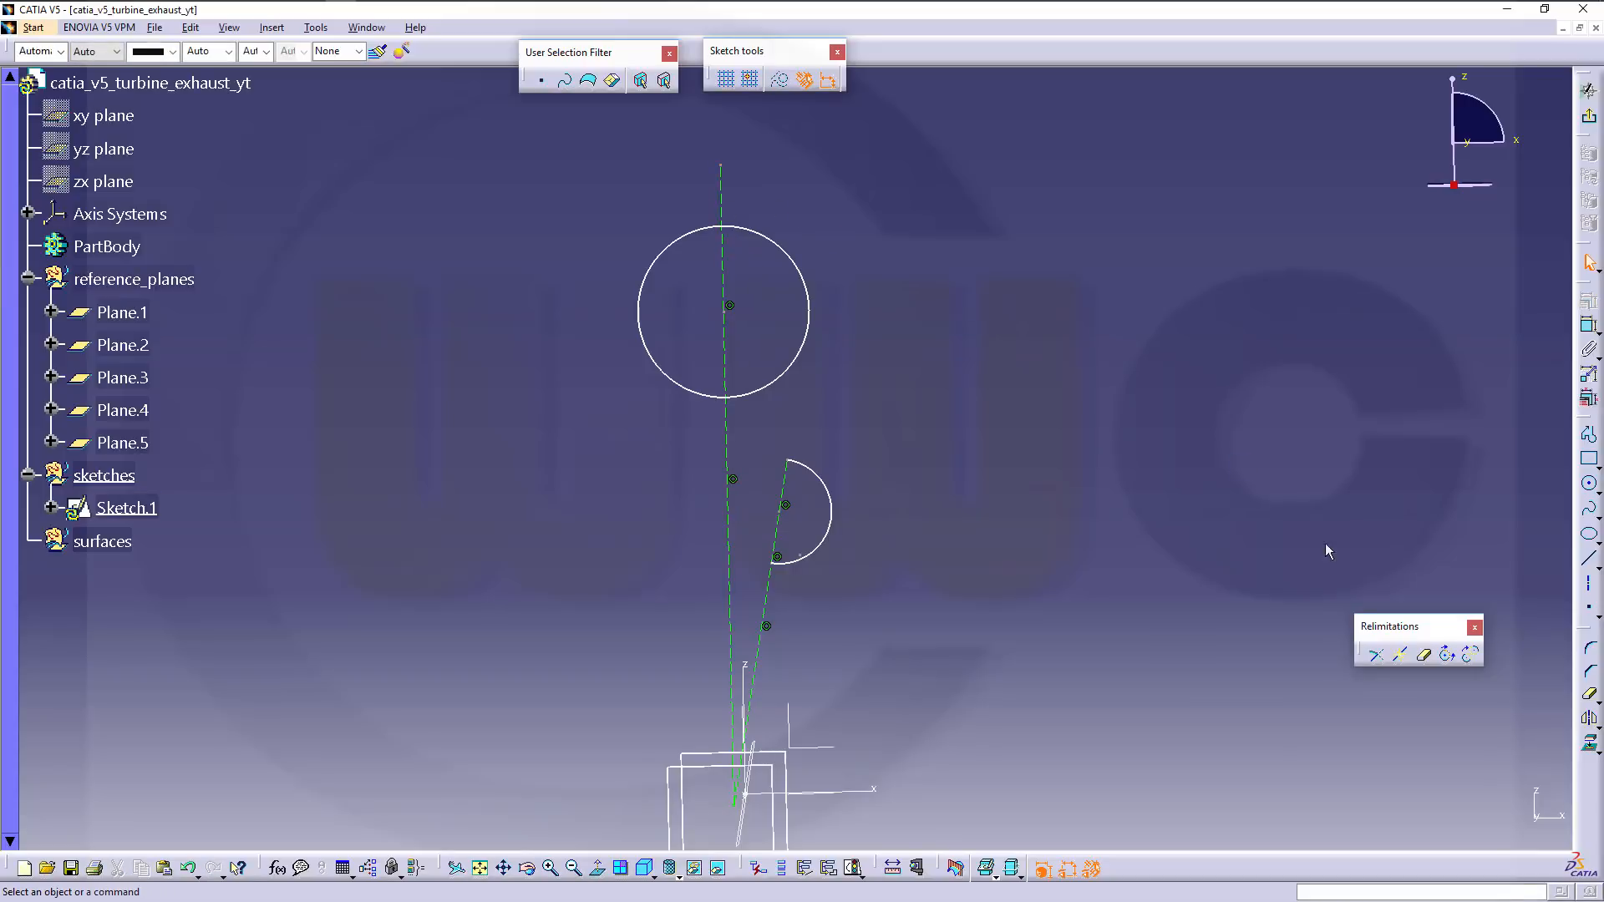
click(1423, 654)
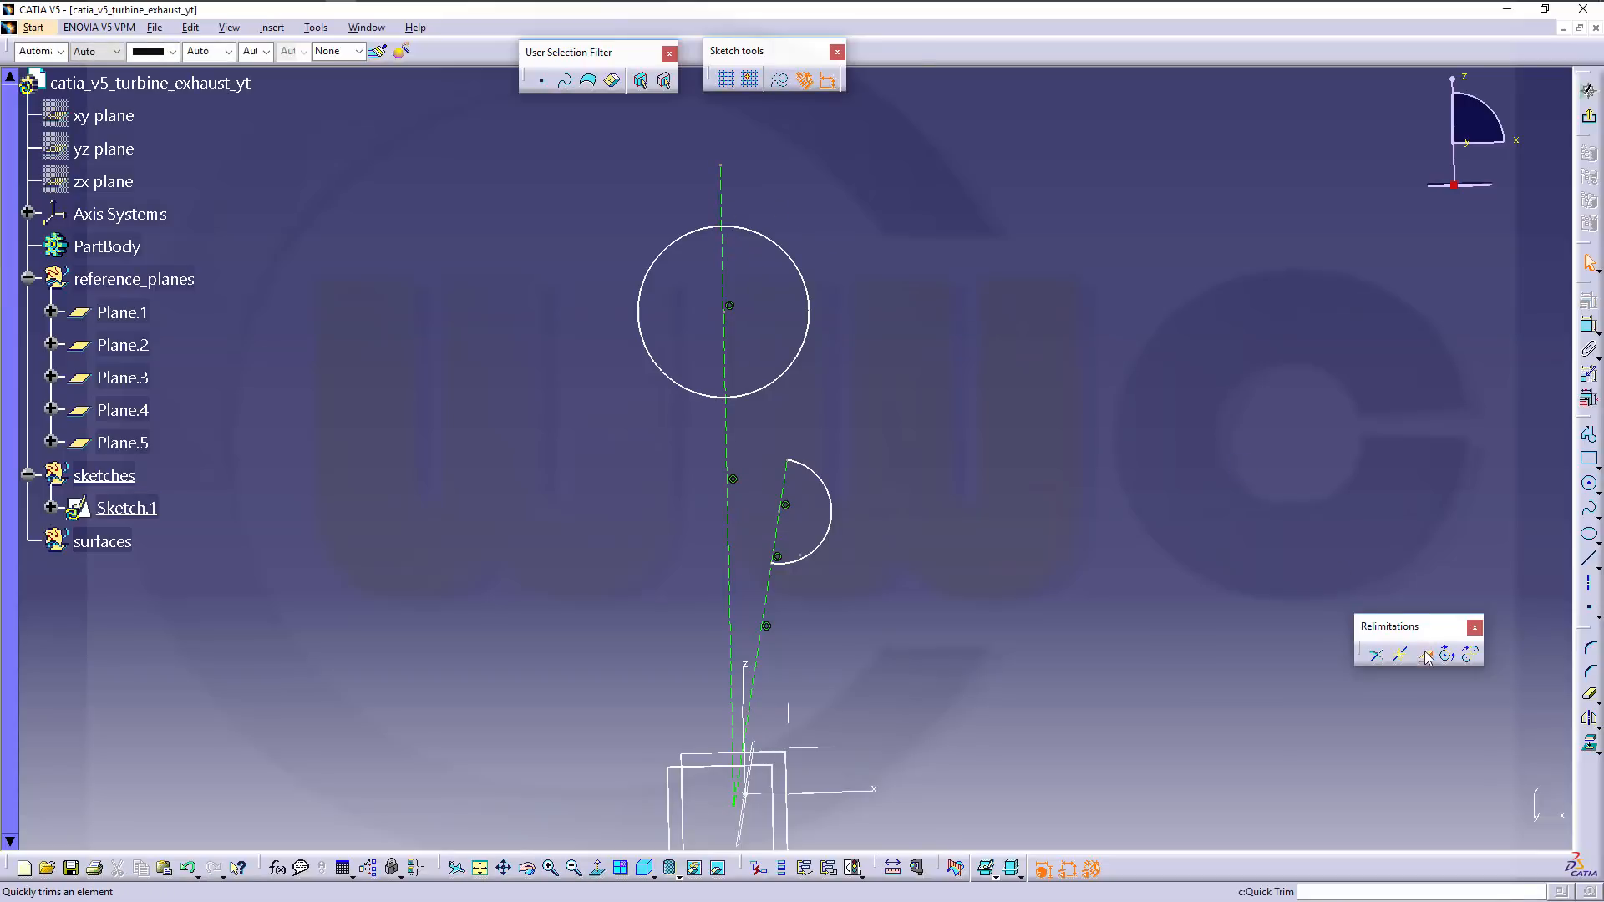
click(699, 387)
Trim the part of the vertical construction line that projects above the larger arc.
click(723, 201)
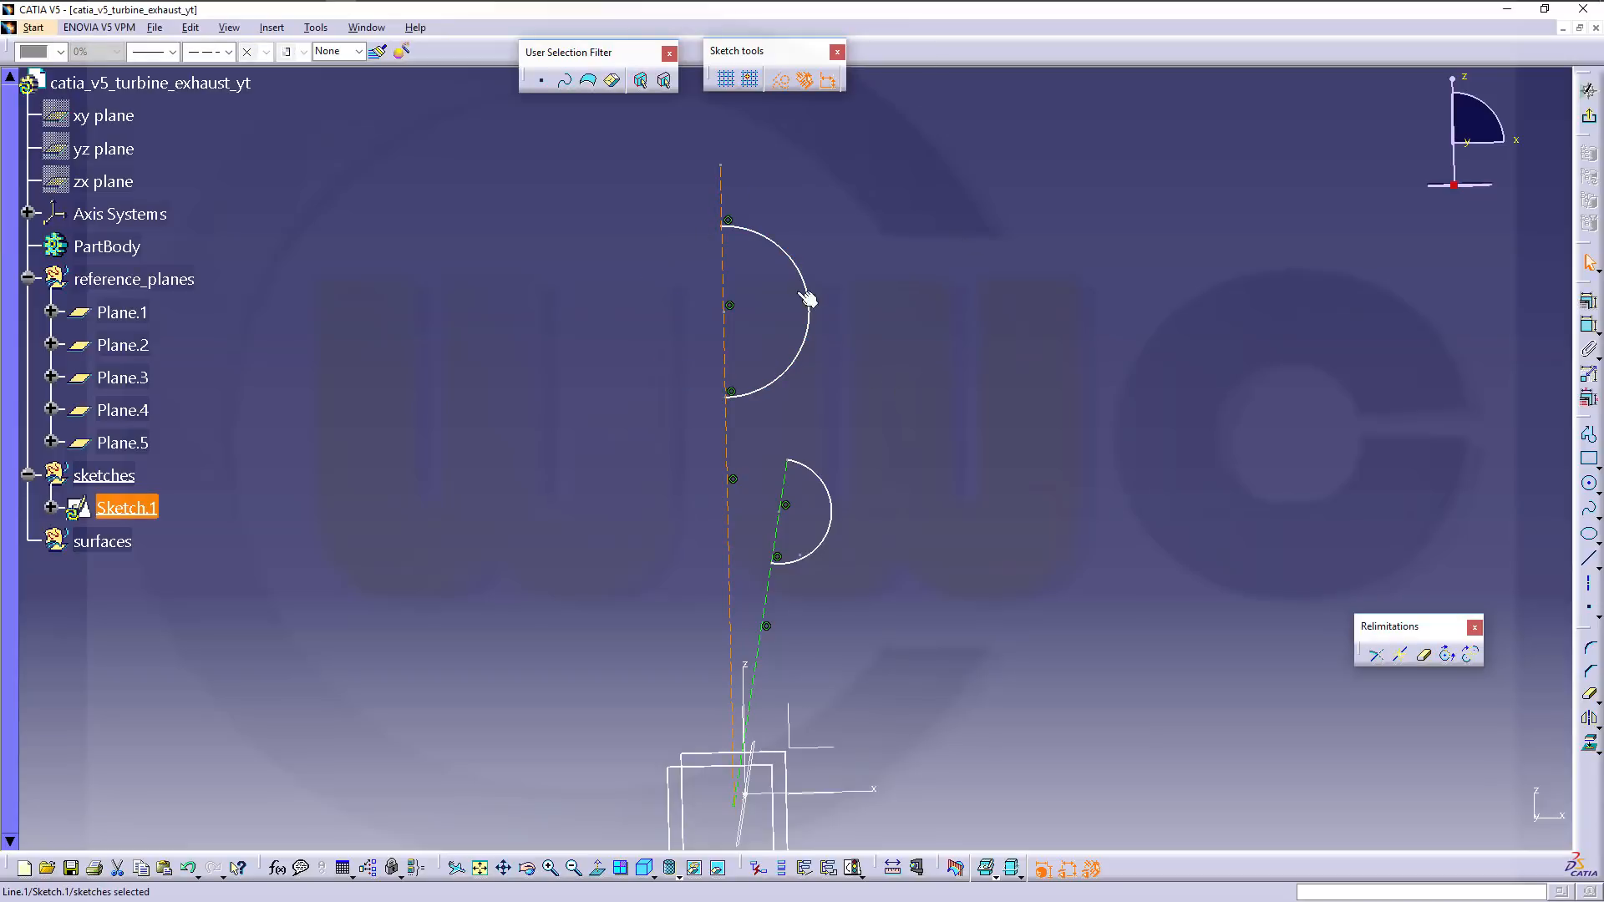
click(1422, 654)
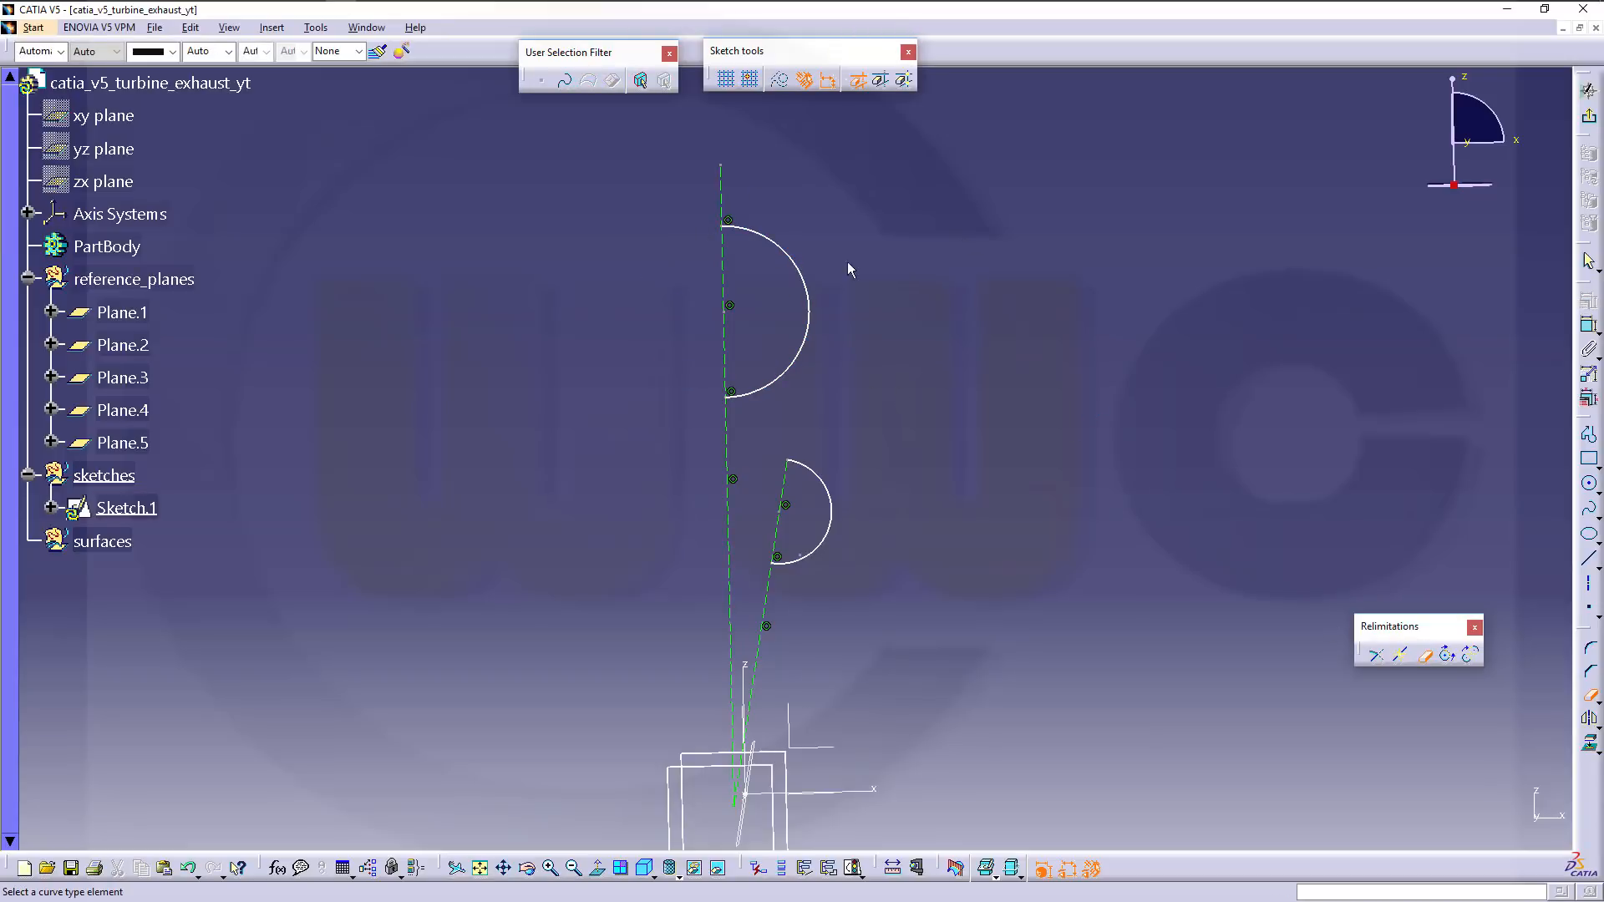
click(720, 189)
mouse_move(1045, 431)
middle_down()
mouse_move(1067, 383)
mouse_move(1126, 447)
middle_up()
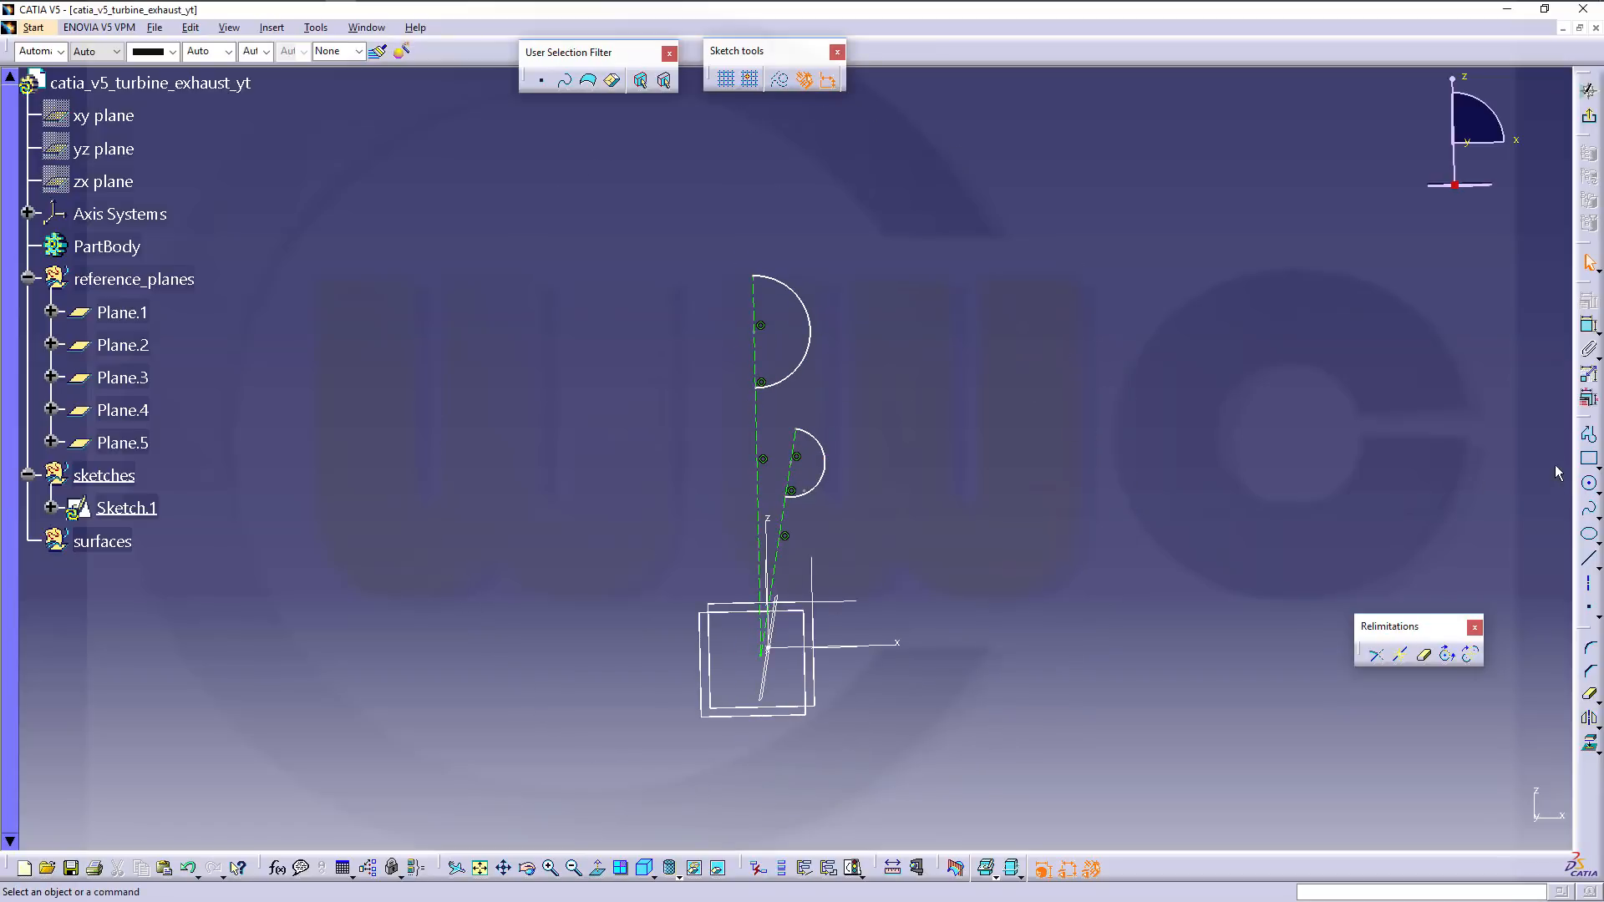
Constrain the distance between the larger arc's centre and the lower end of the vertical construction line to 375 mm.
click(1589, 329)
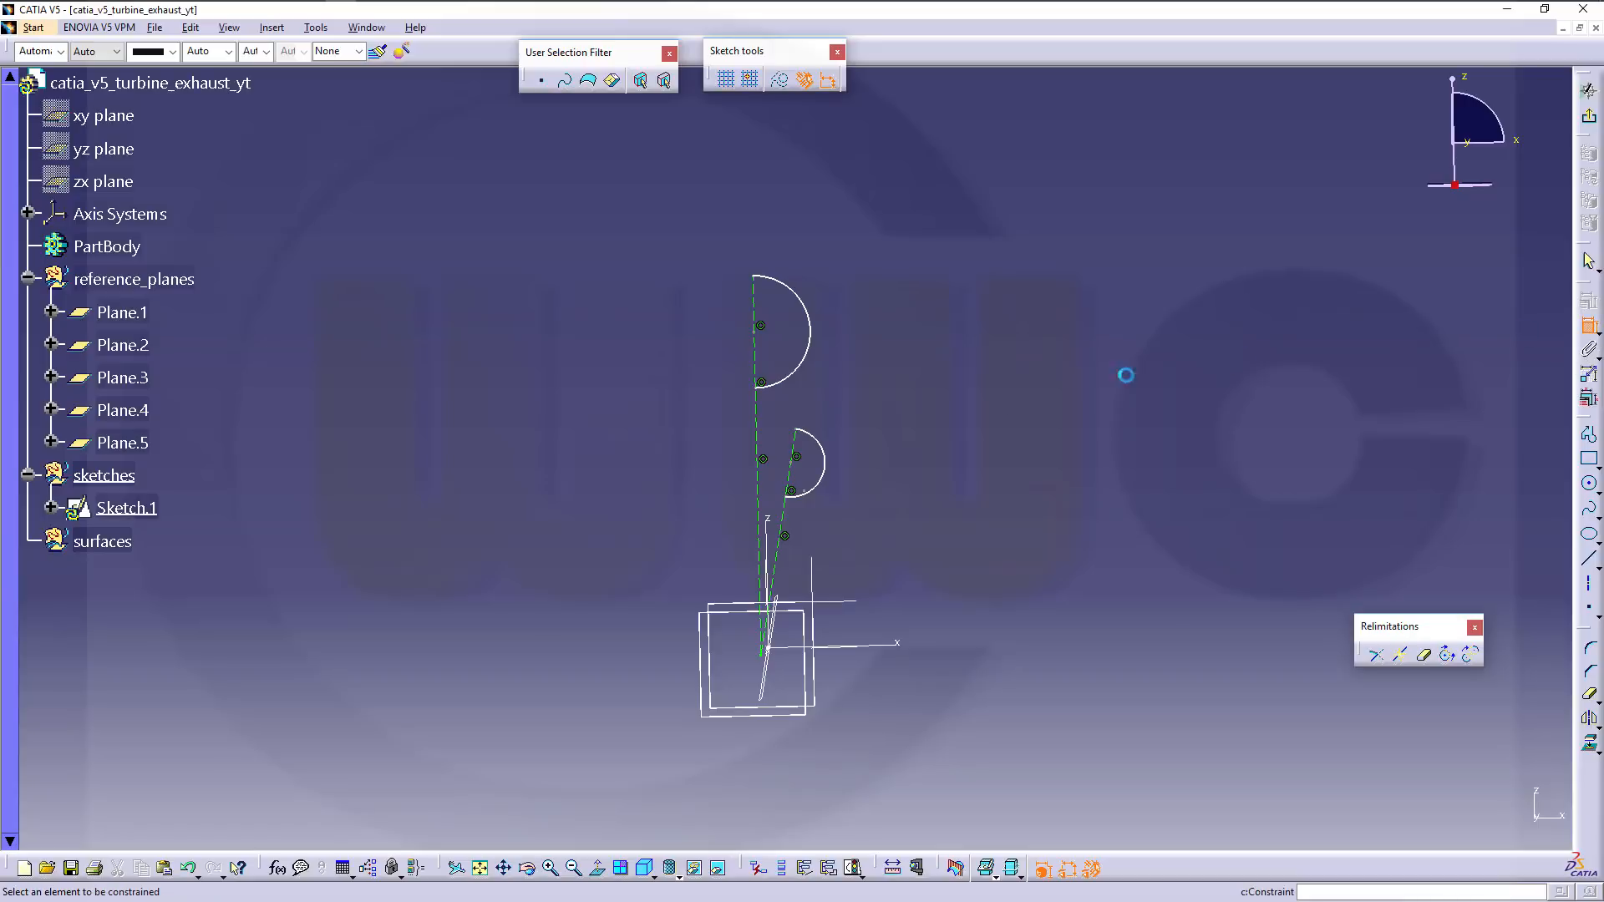
click(762, 332)
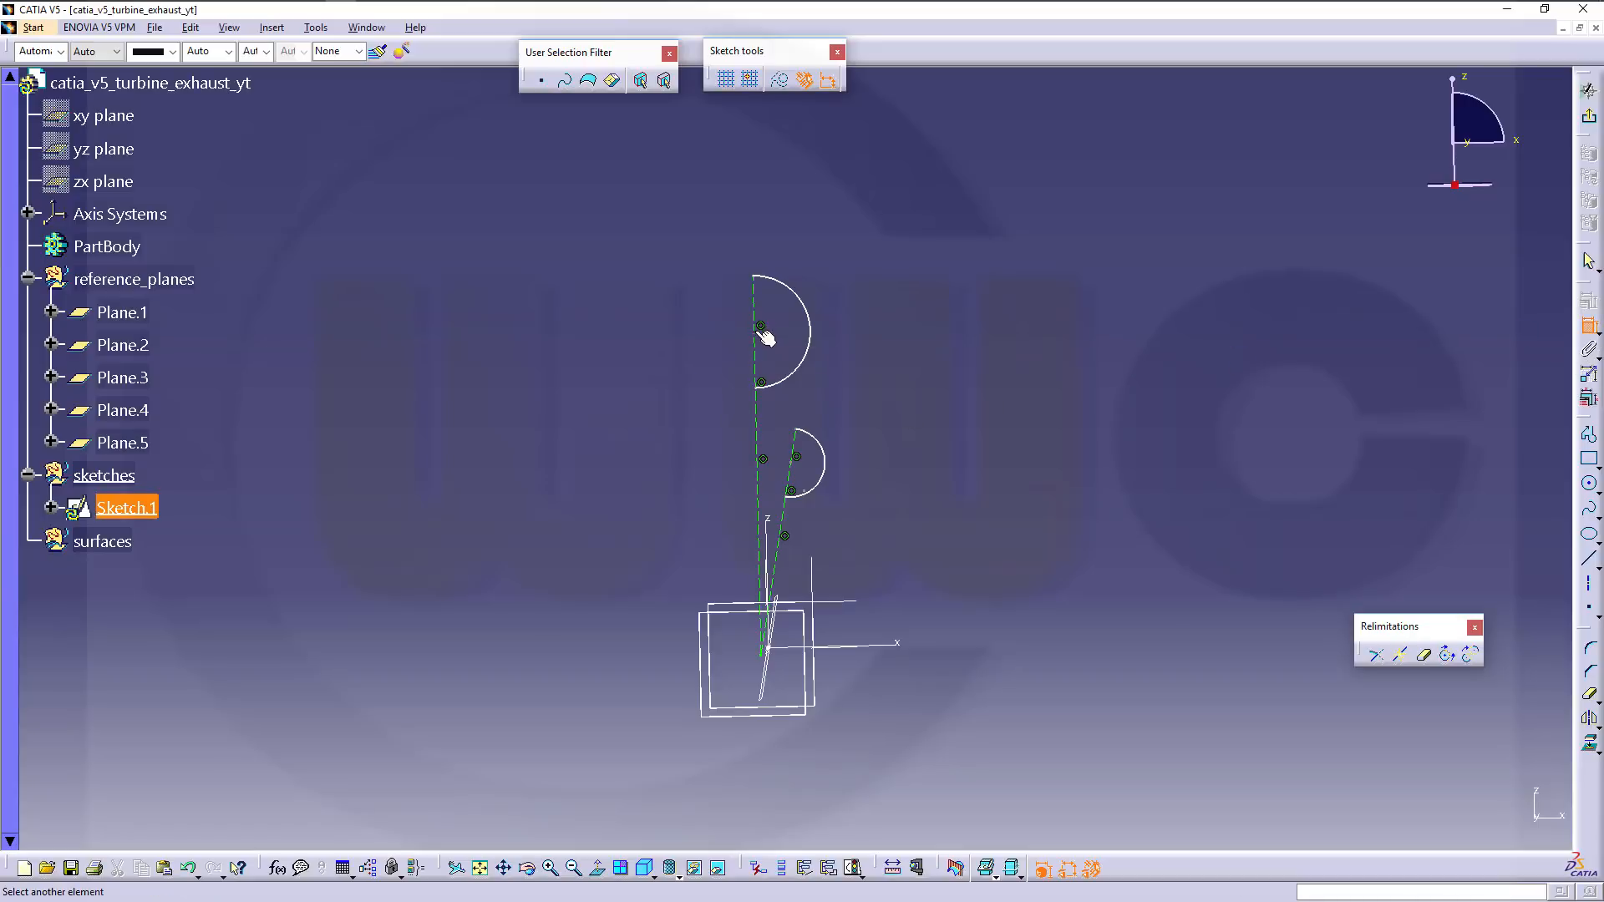
click(762, 654)
click(526, 529)
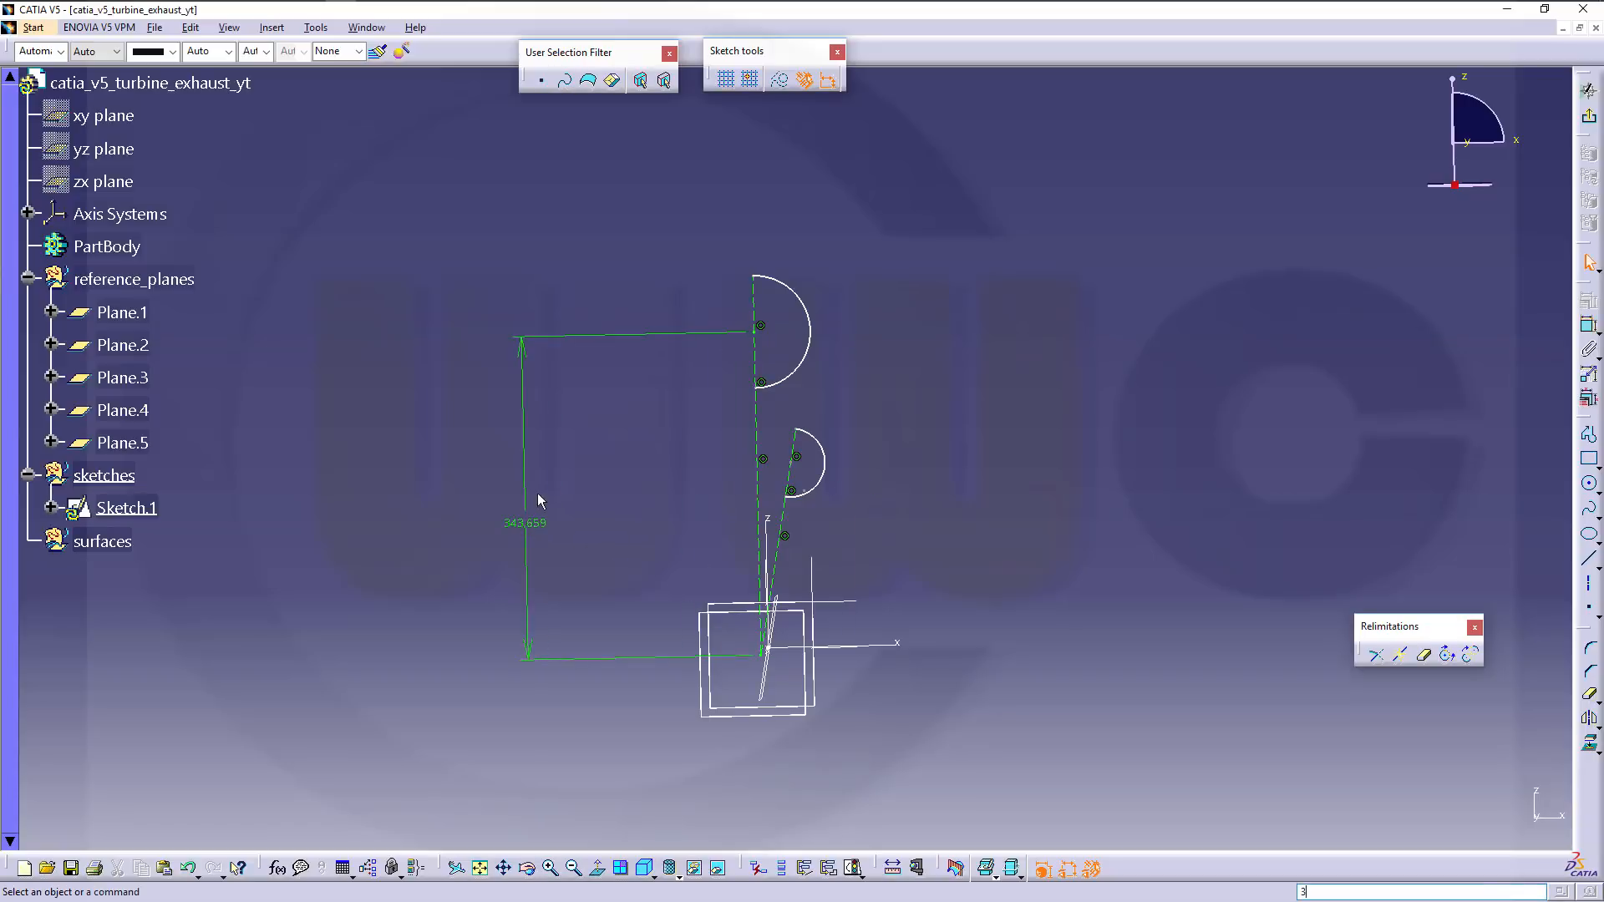
key(Return)
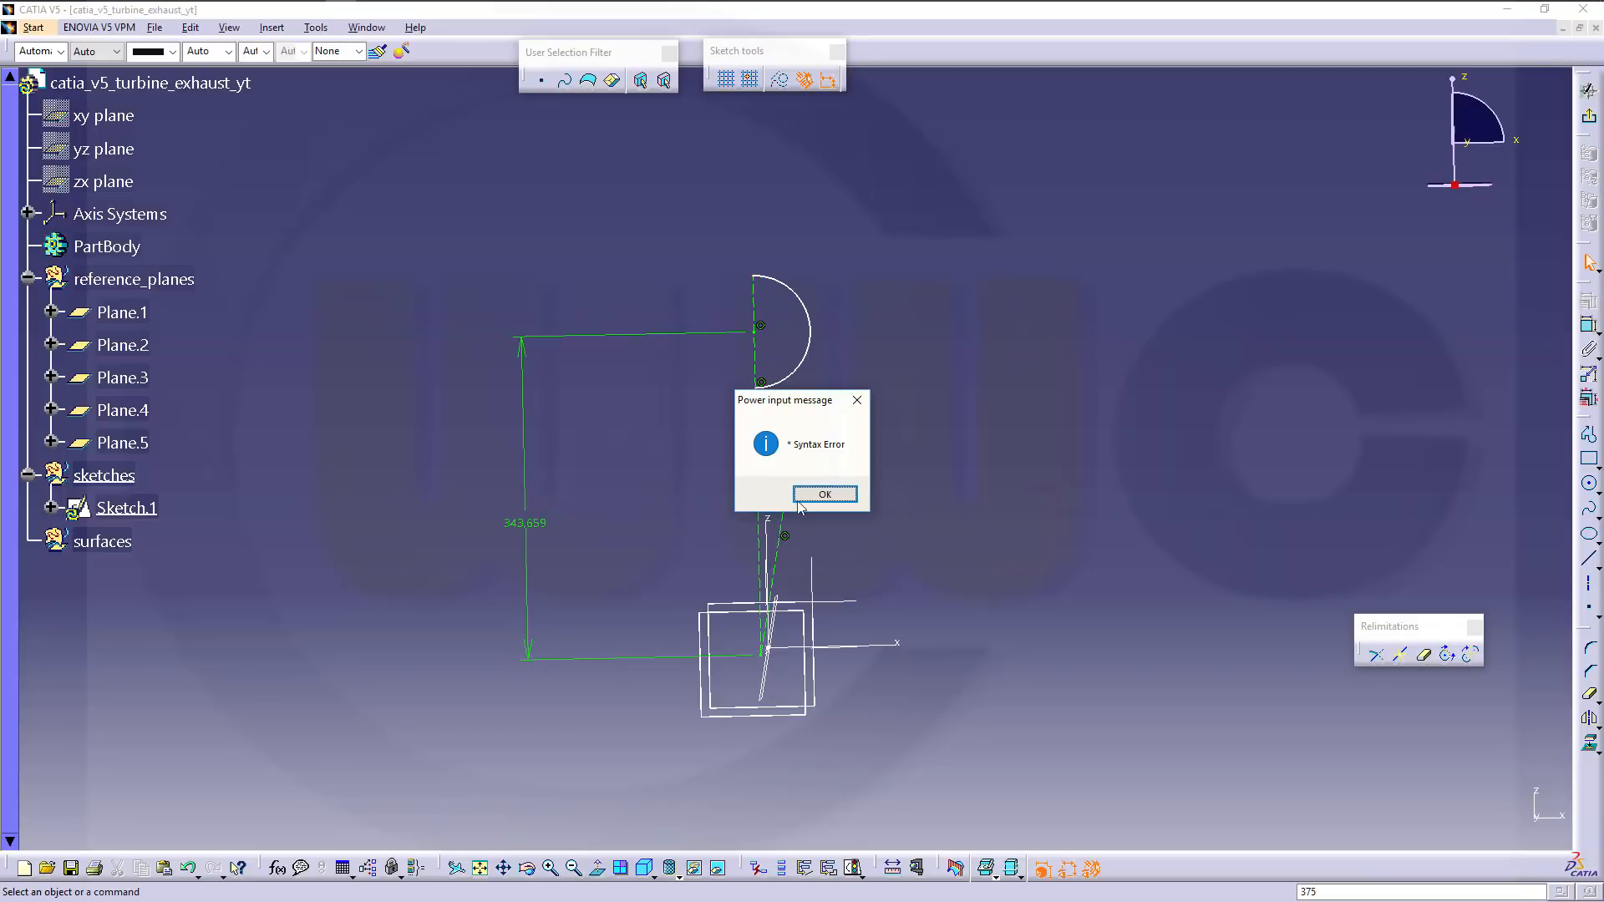
click(824, 494)
double_click(529, 523)
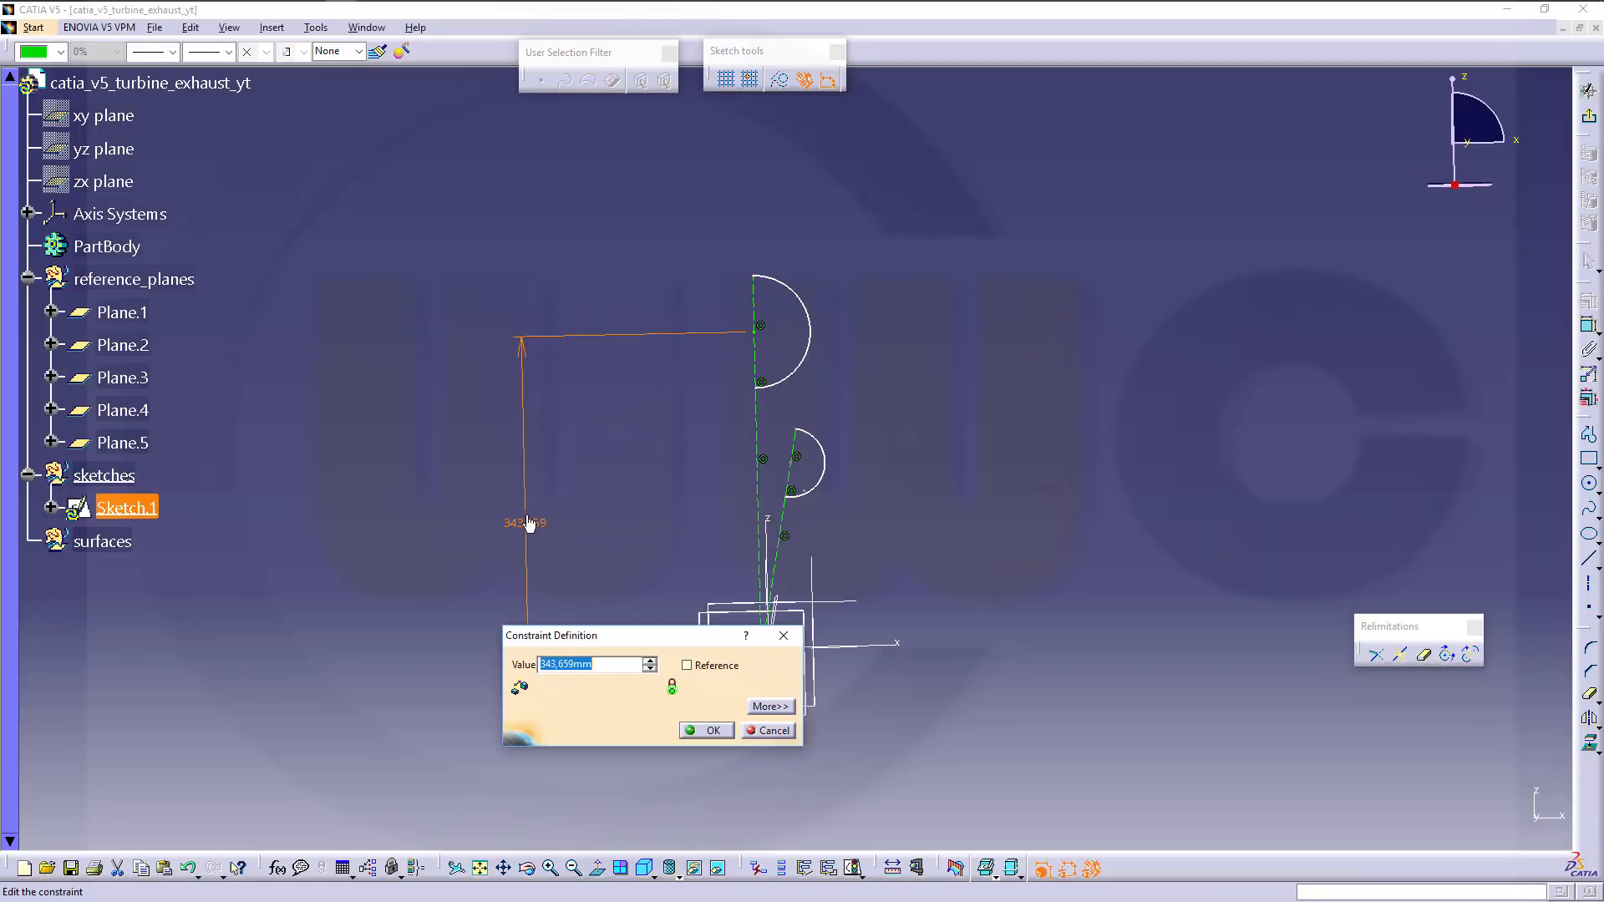
text(375)
key(Return)
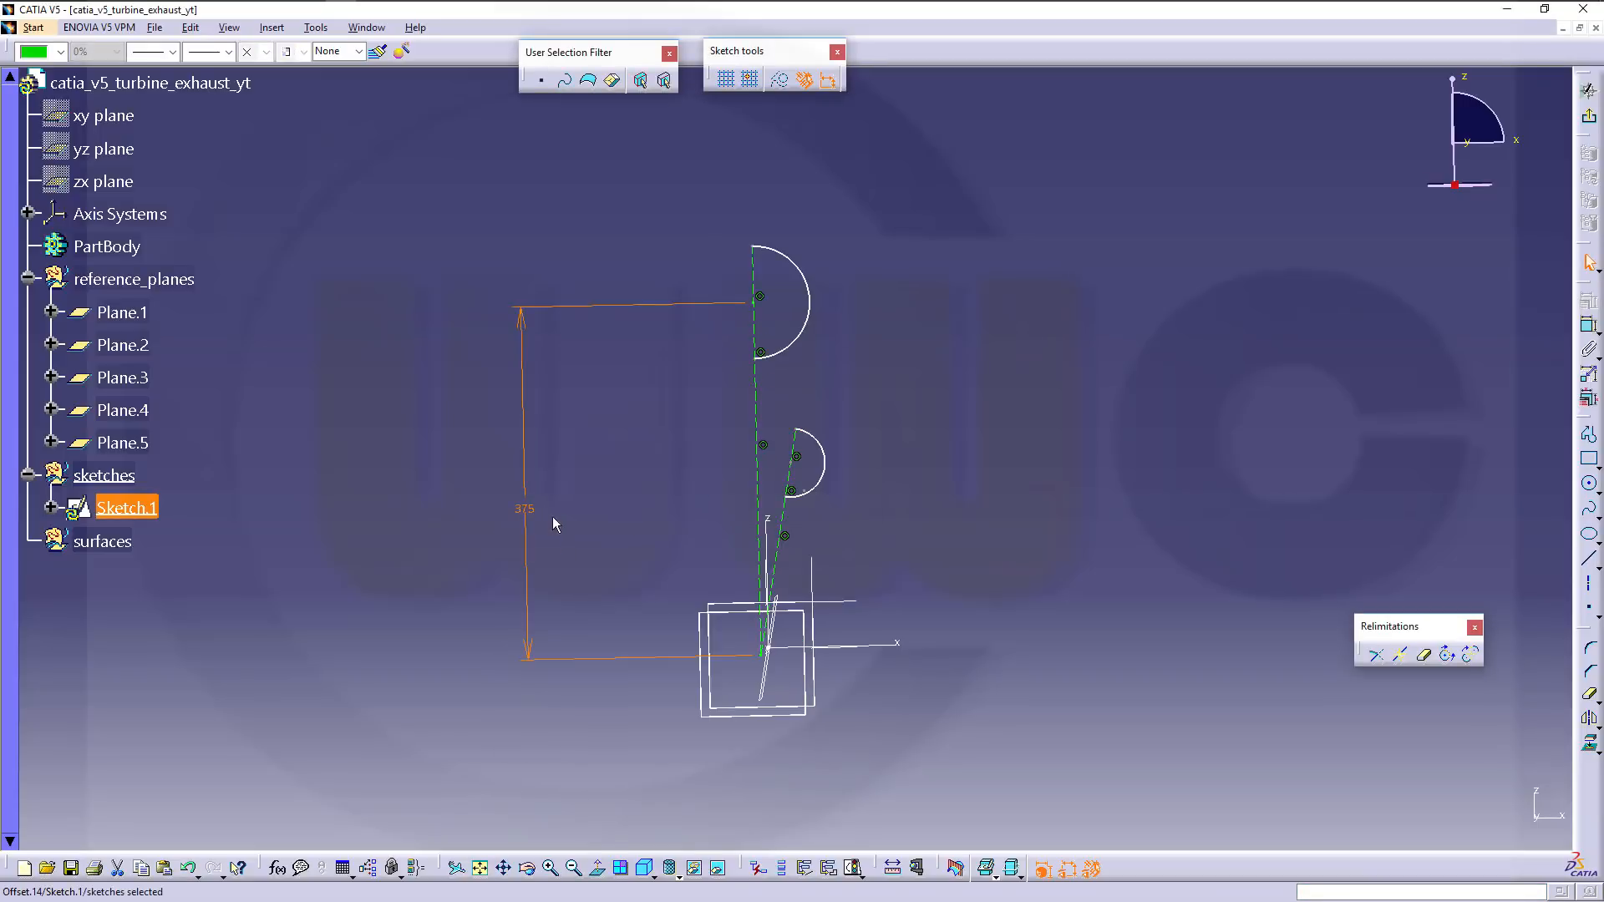
click(922, 482)
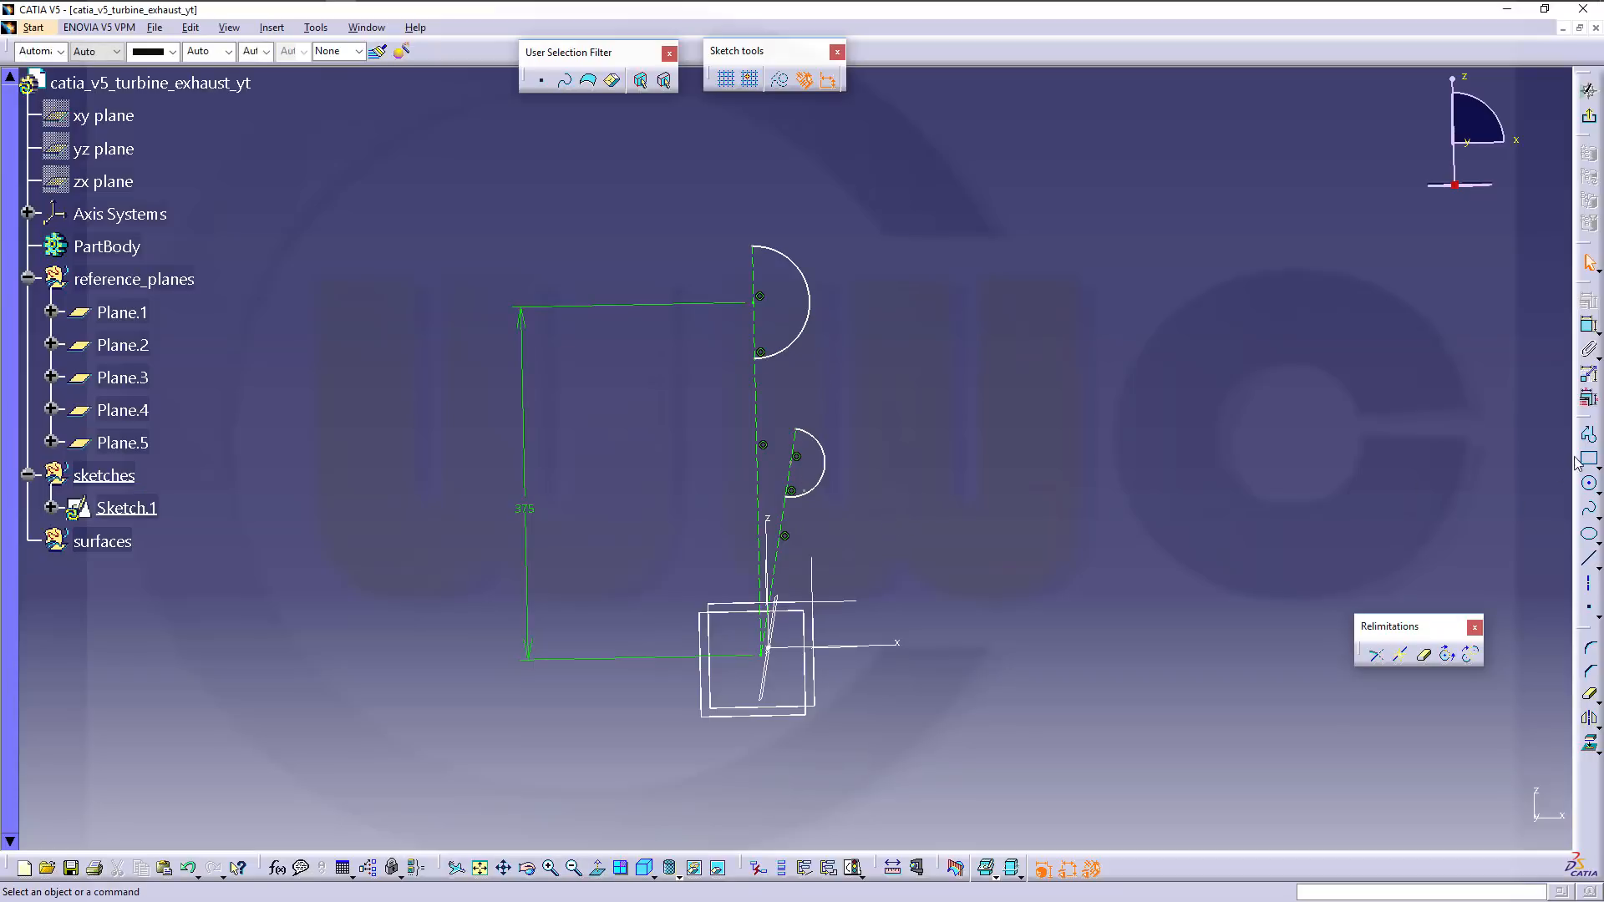
Dimension the larger arc with a radius of 50 mm.
click(1588, 326)
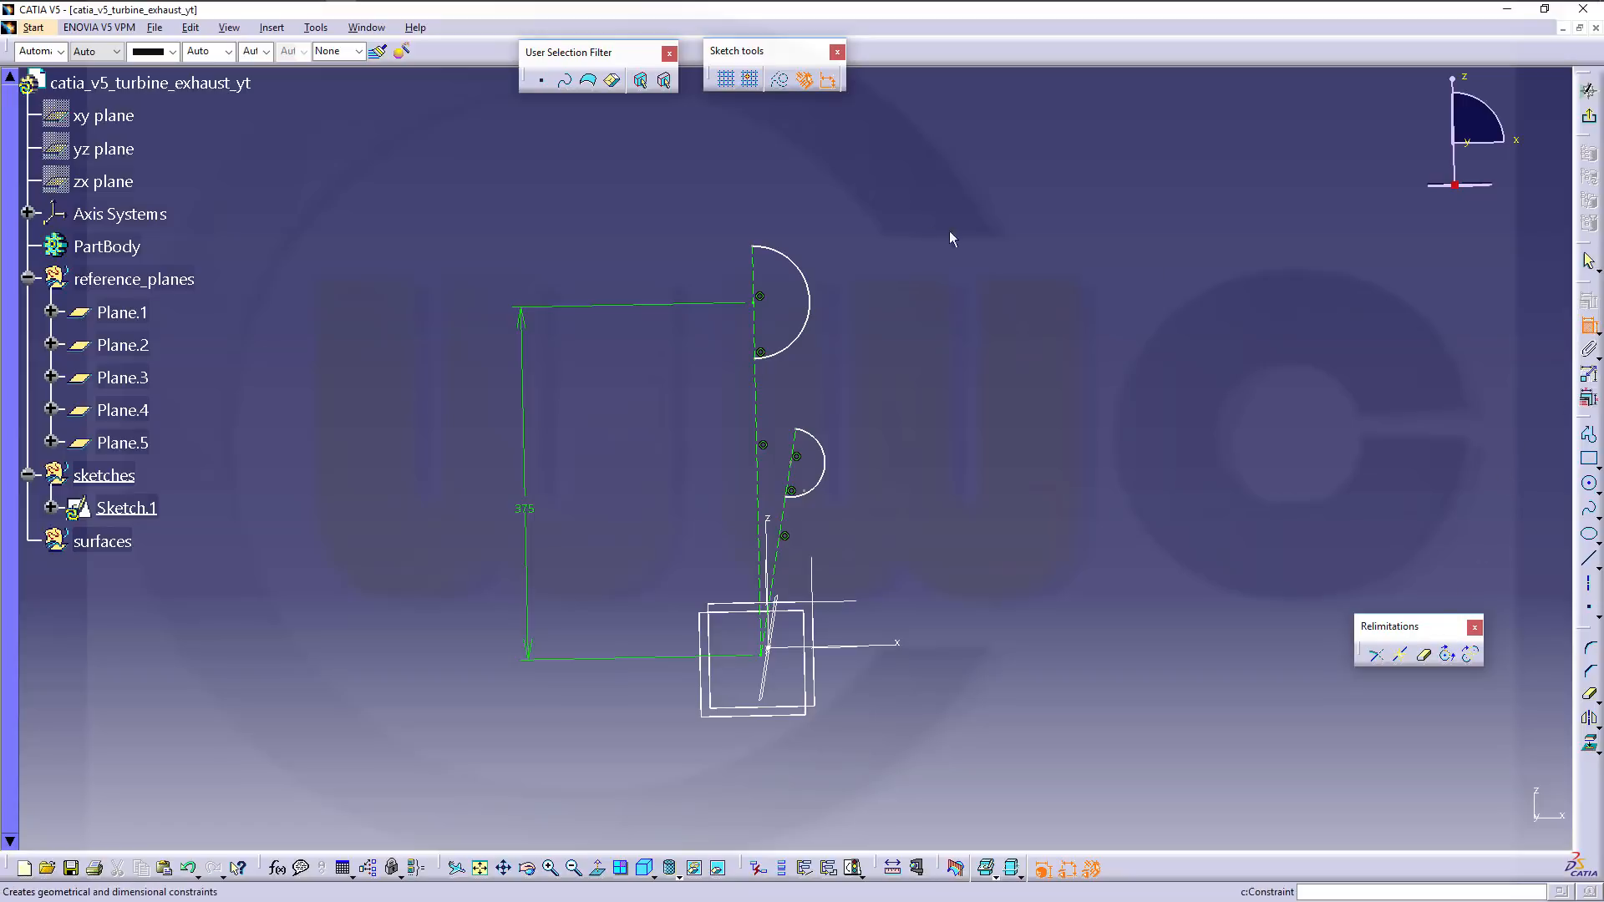
click(803, 273)
click(909, 233)
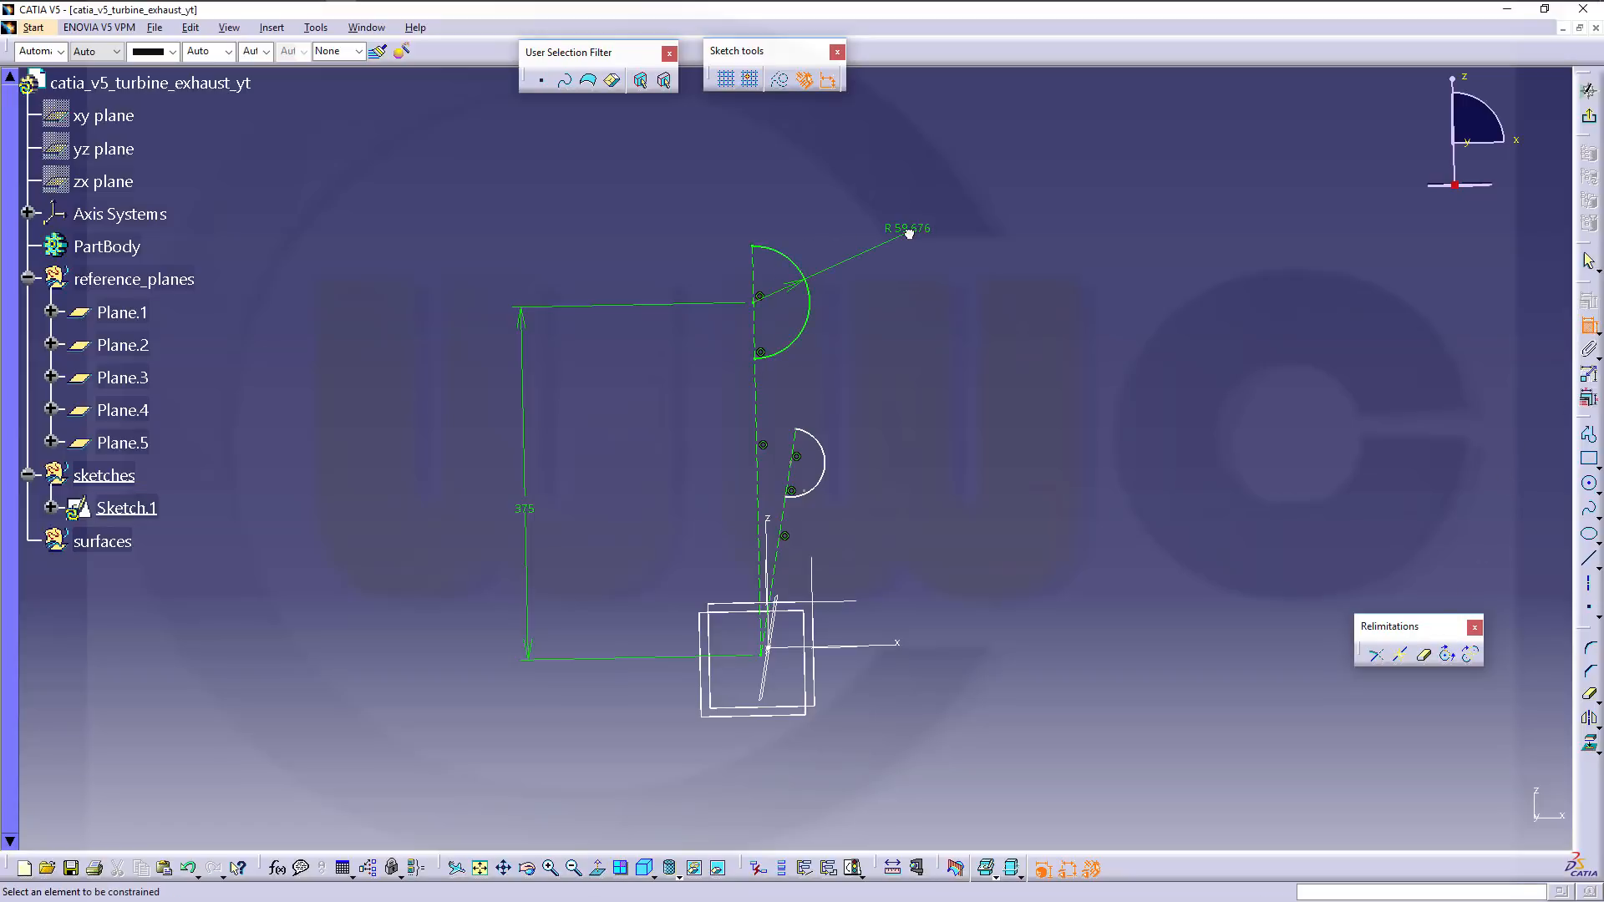
double_click(909, 233)
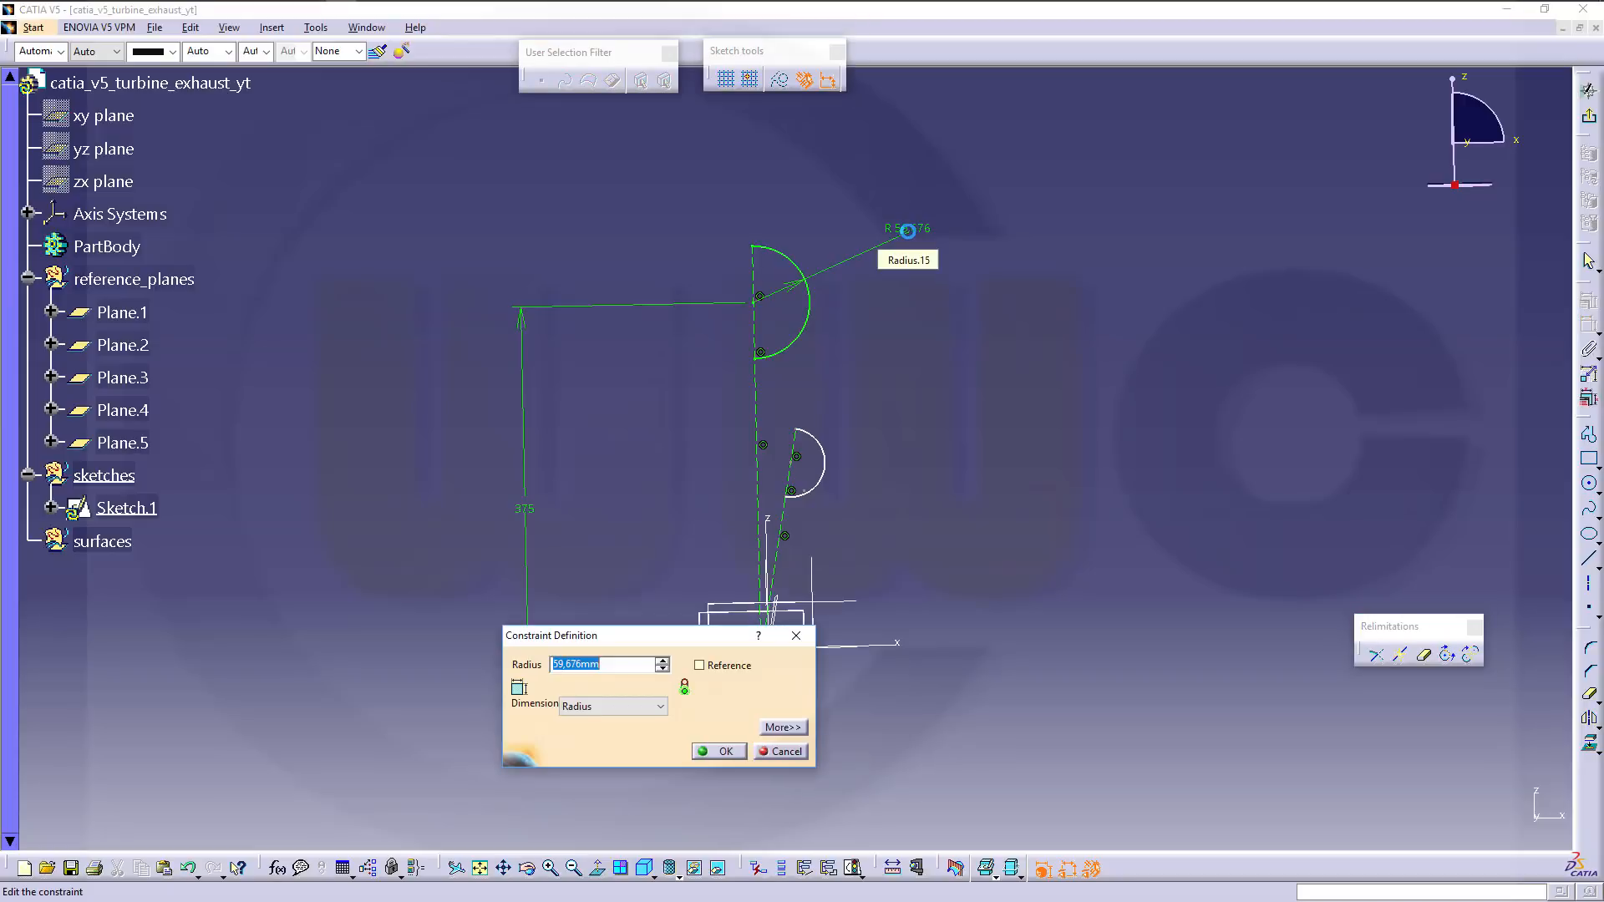
text(50)
key(Return)
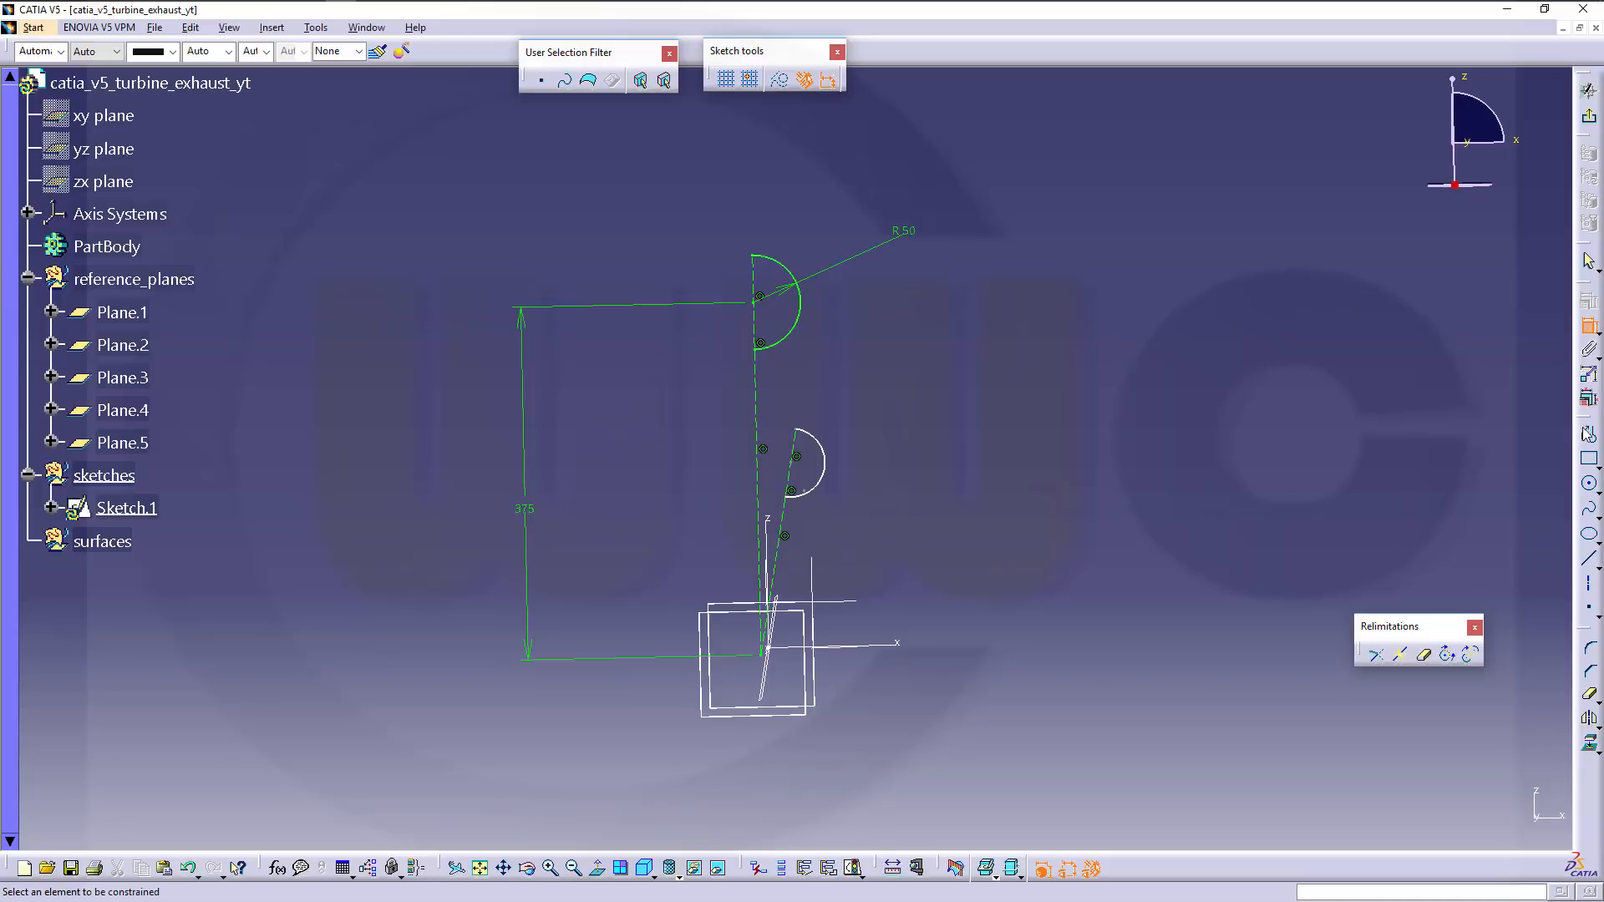
Dimension the small arc on the slanted line with a radius of 12 mm.
click(823, 475)
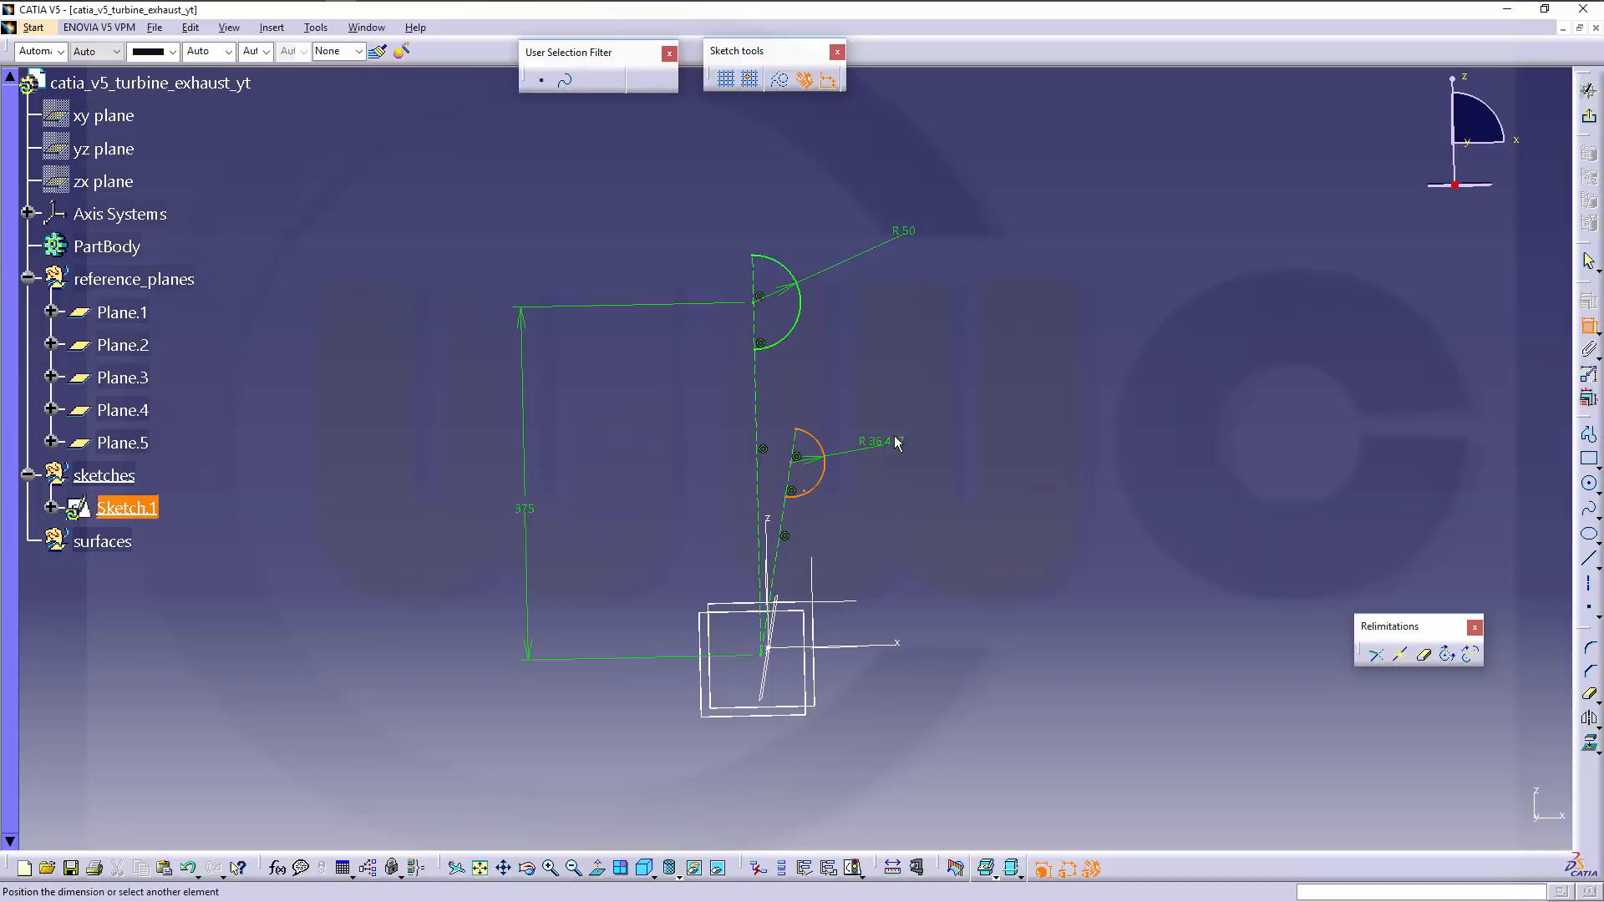
click(892, 440)
double_click(884, 433)
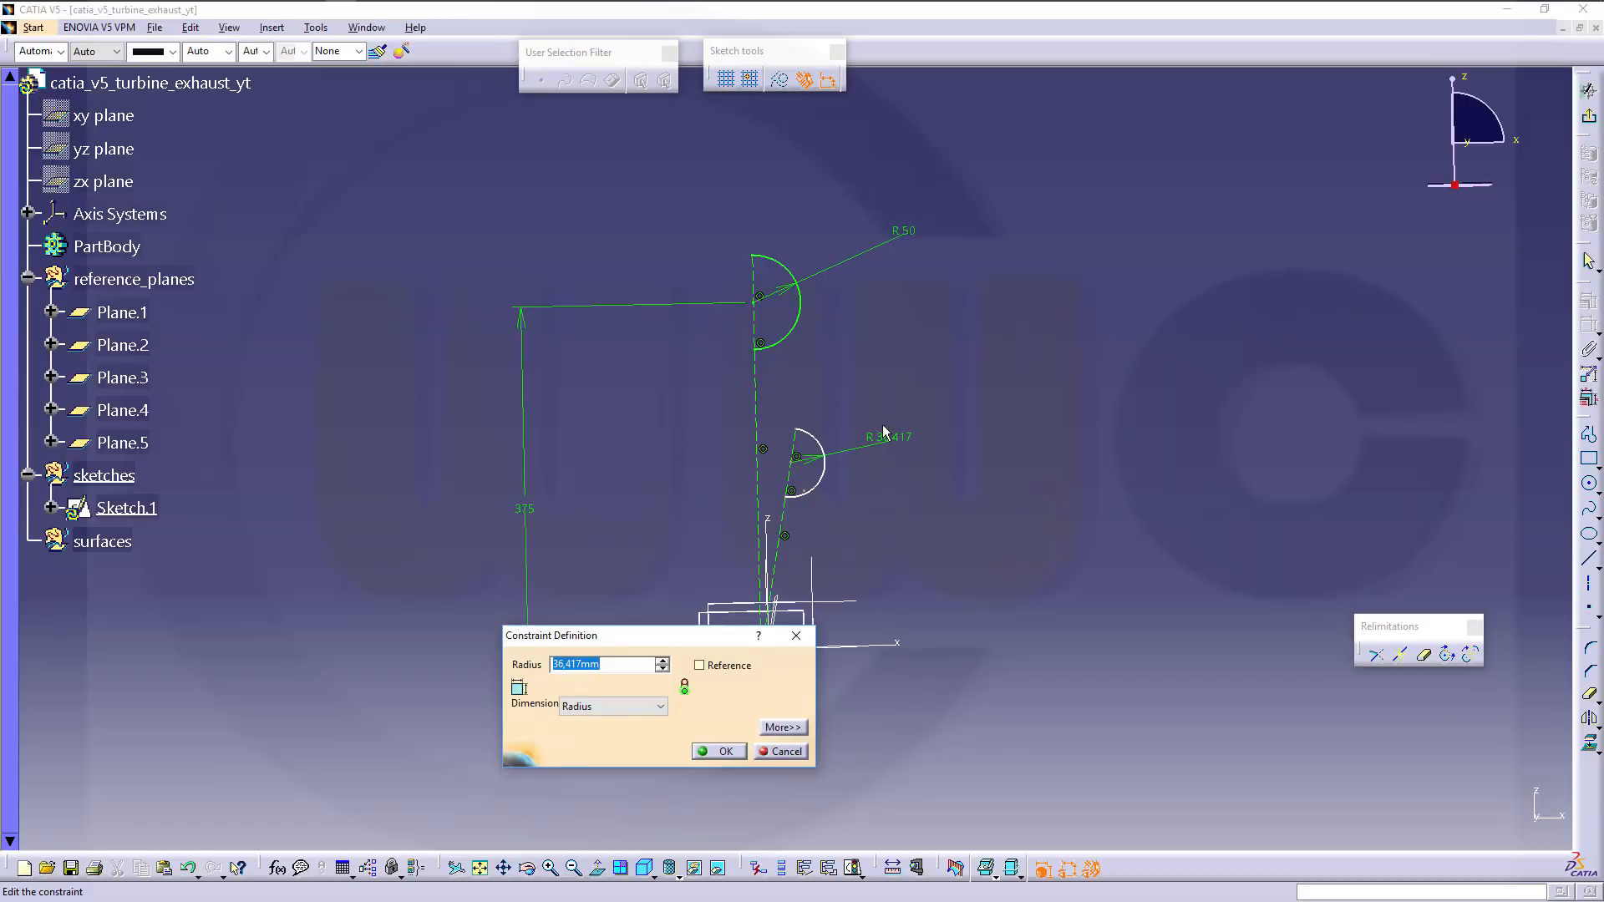
text(12)
key(Return)
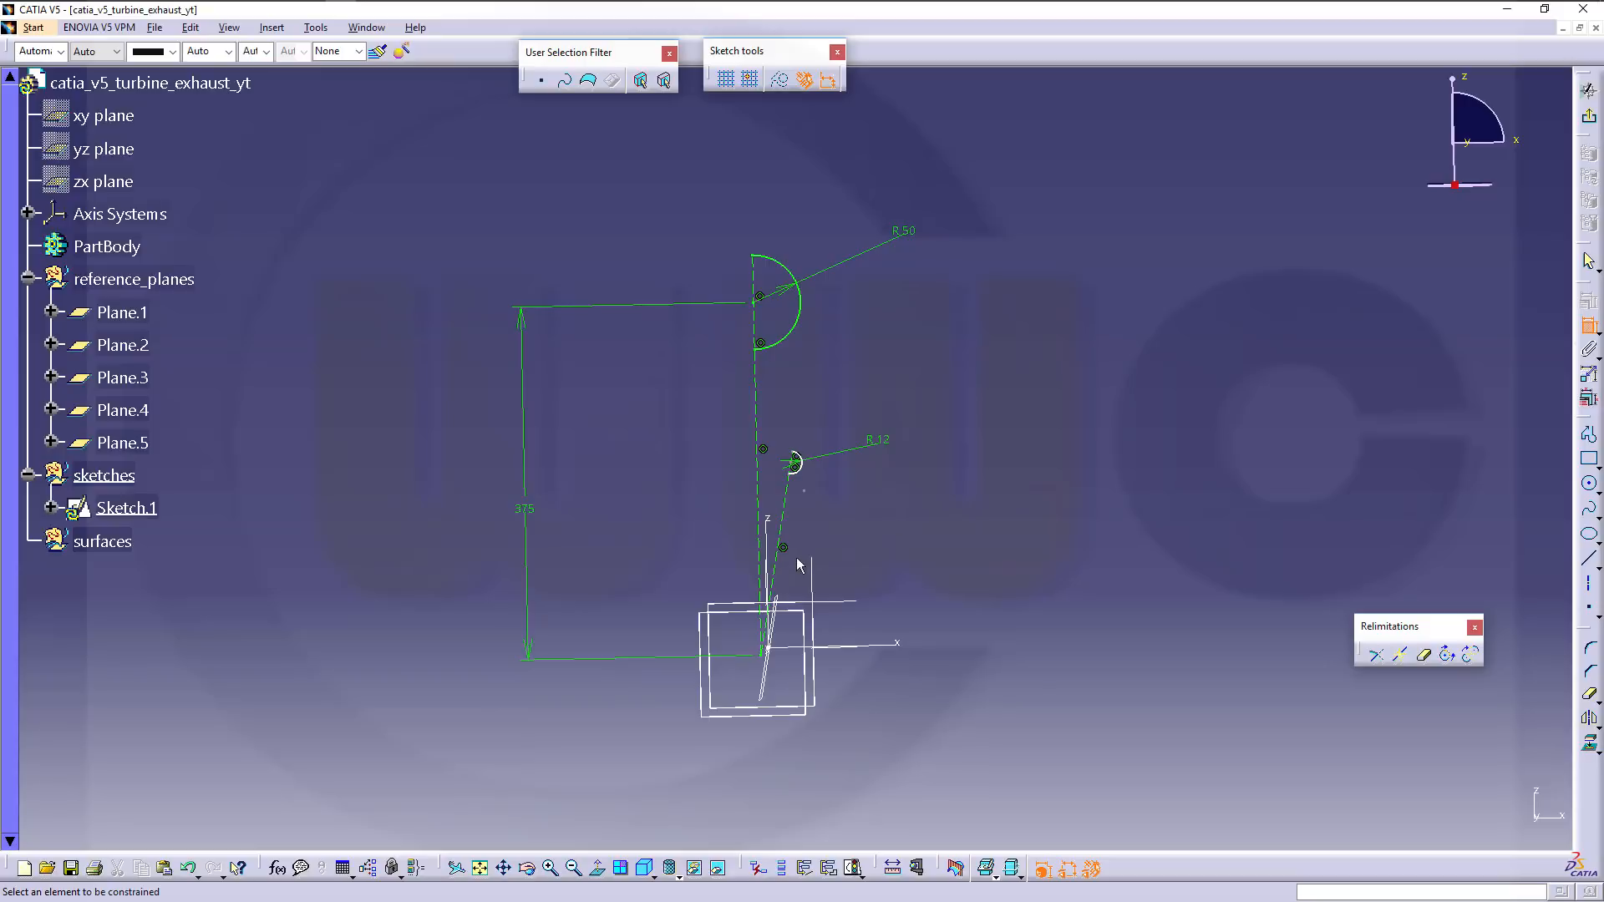
Constrain the length of the slanted construction line to 205 mm.
middle_drag(841, 554, 854, 444)
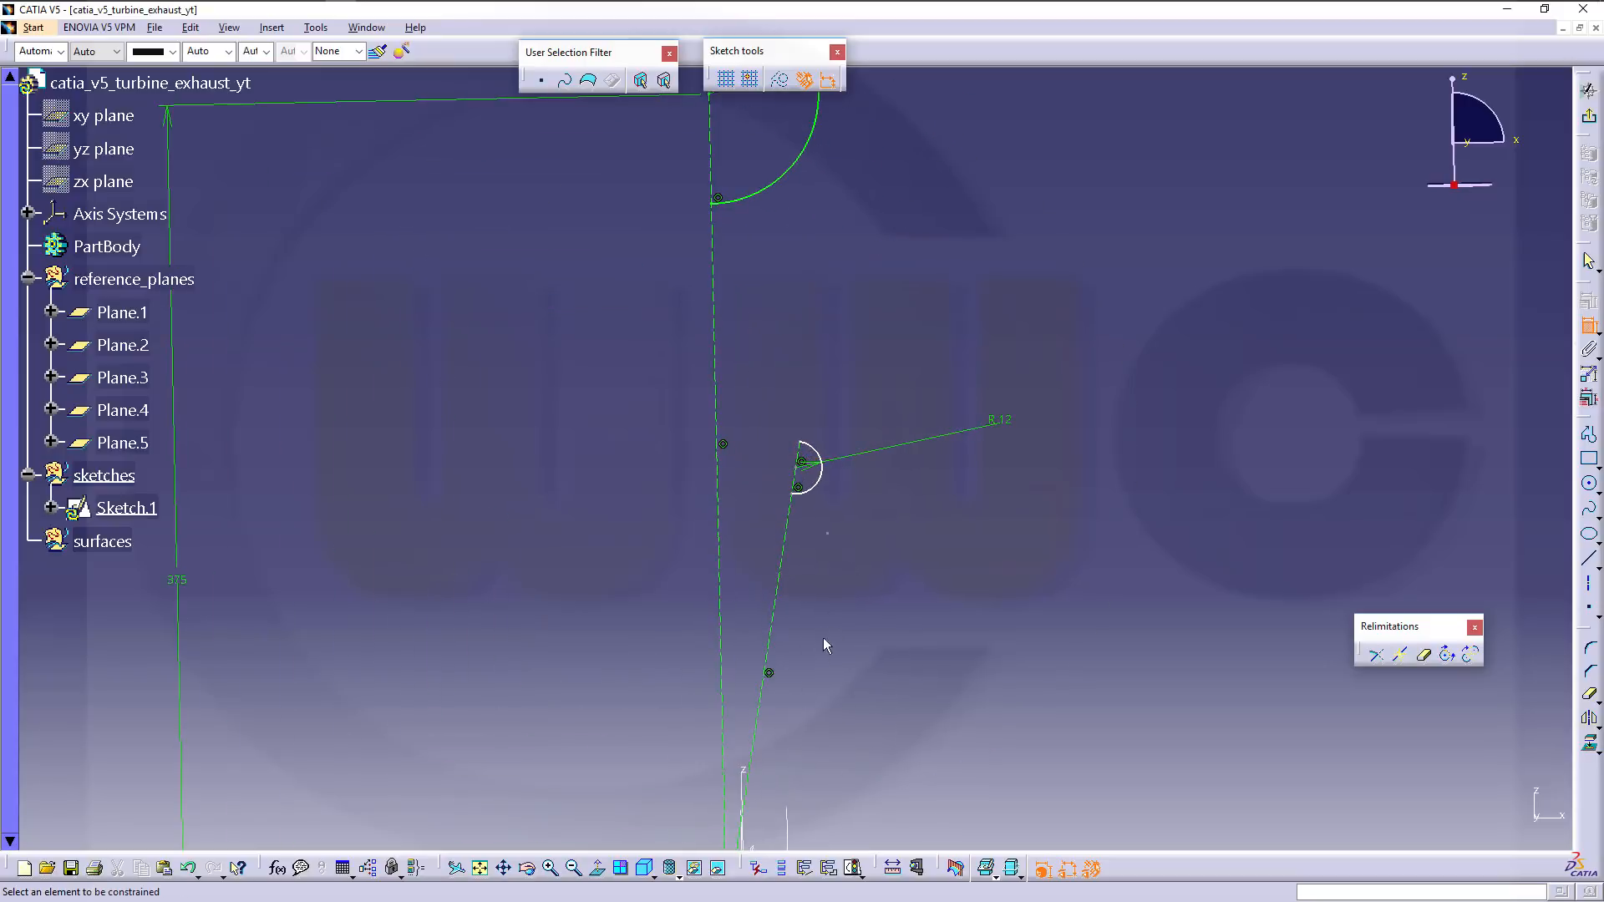
middle_drag(824, 639, 822, 553)
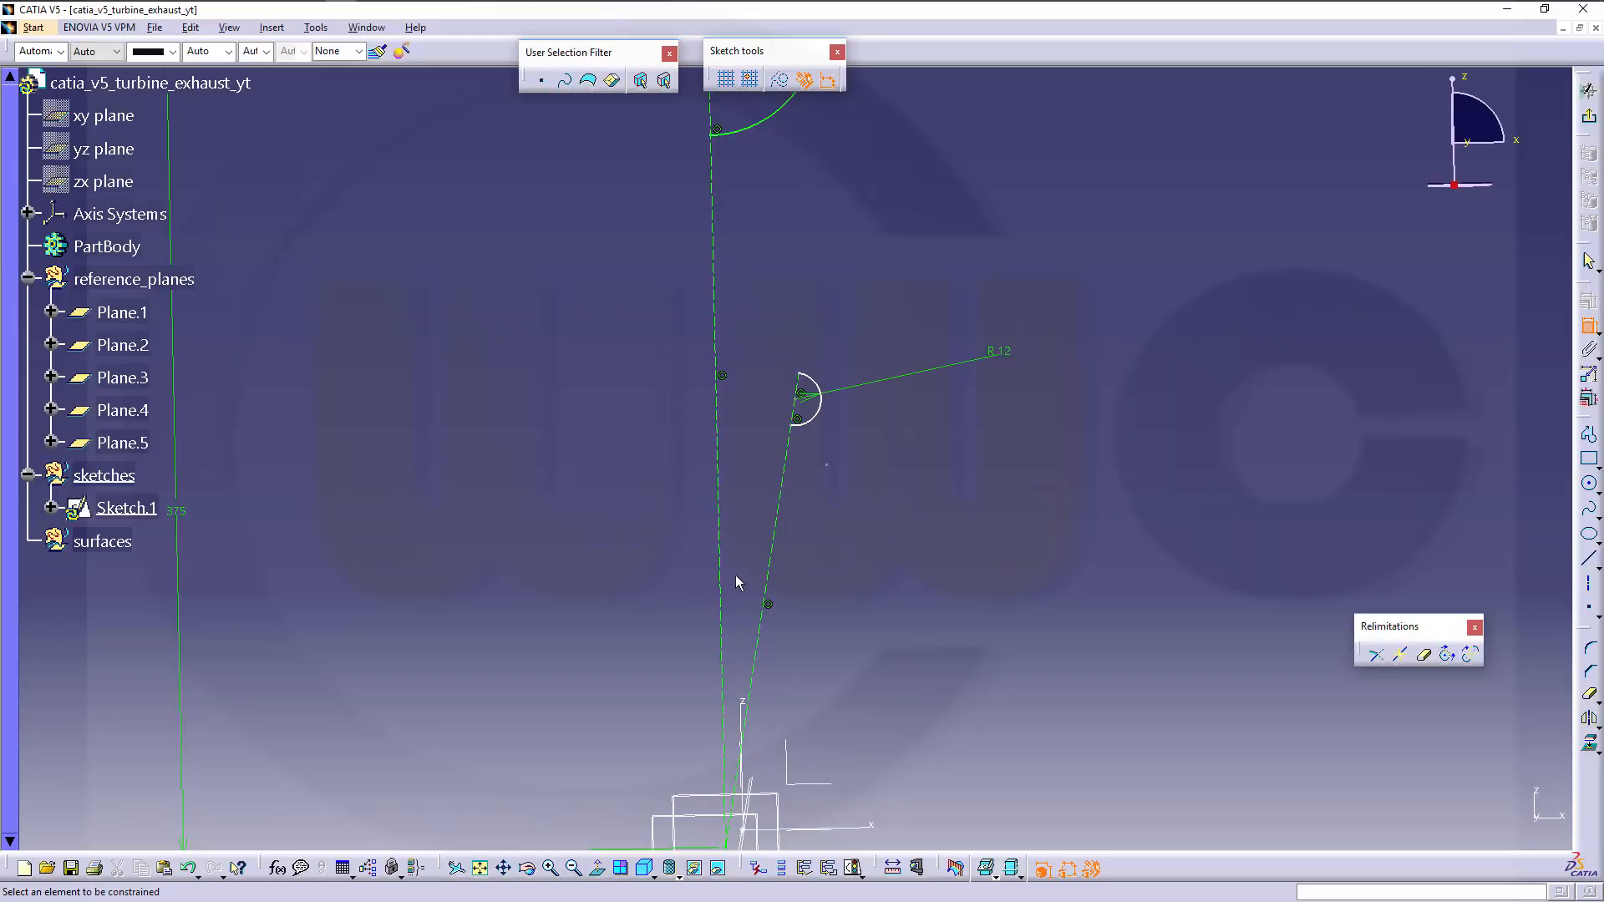
click(778, 539)
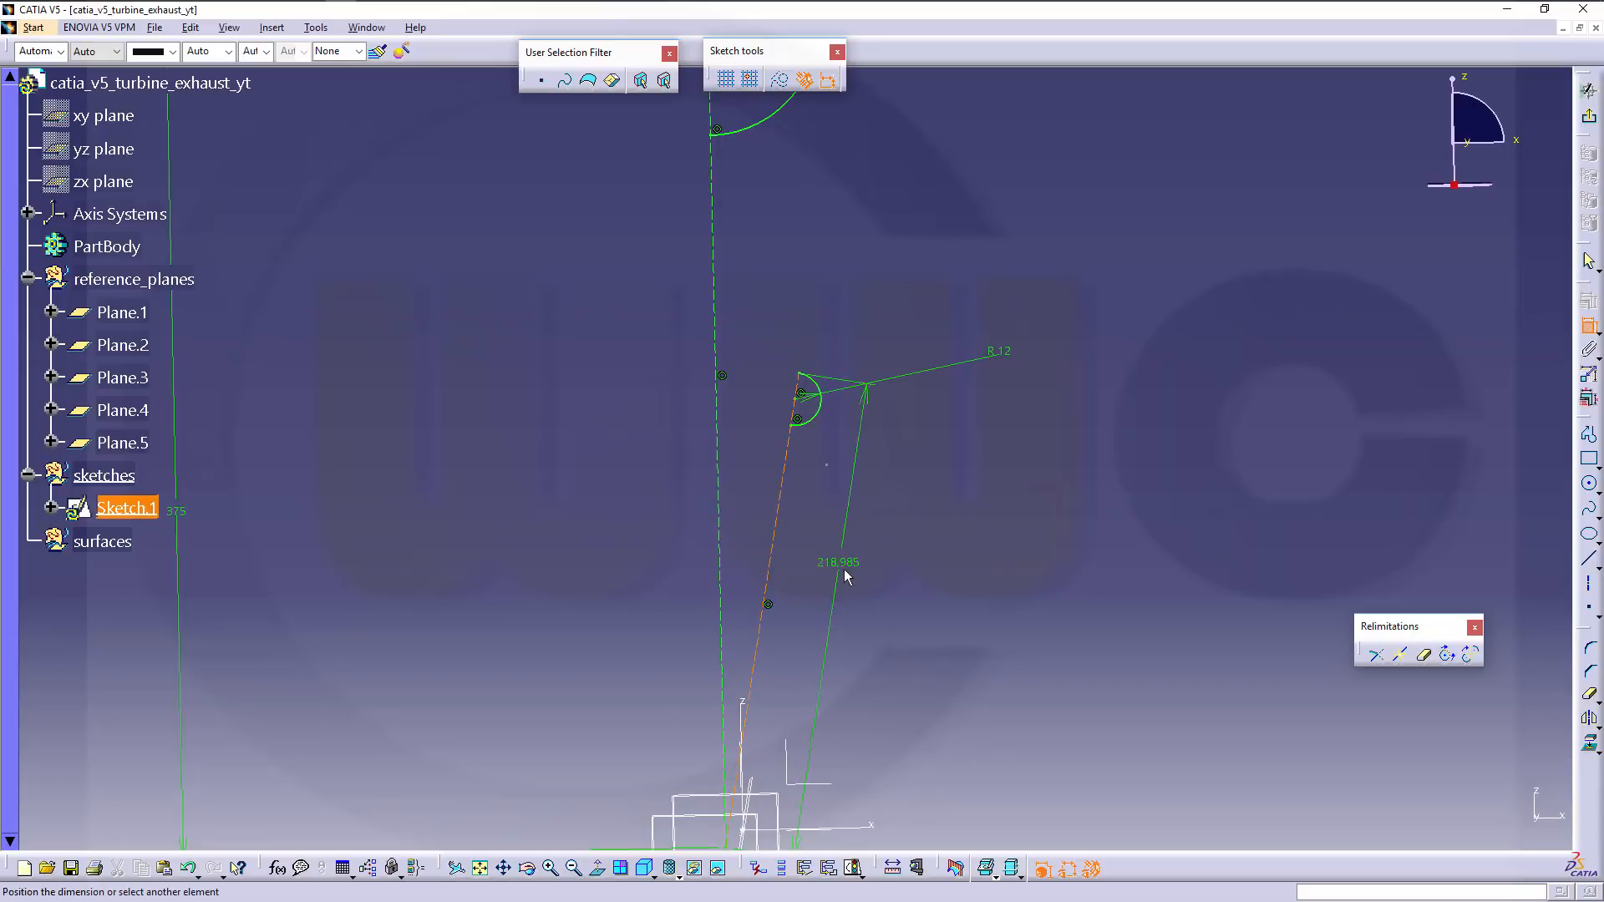
click(857, 614)
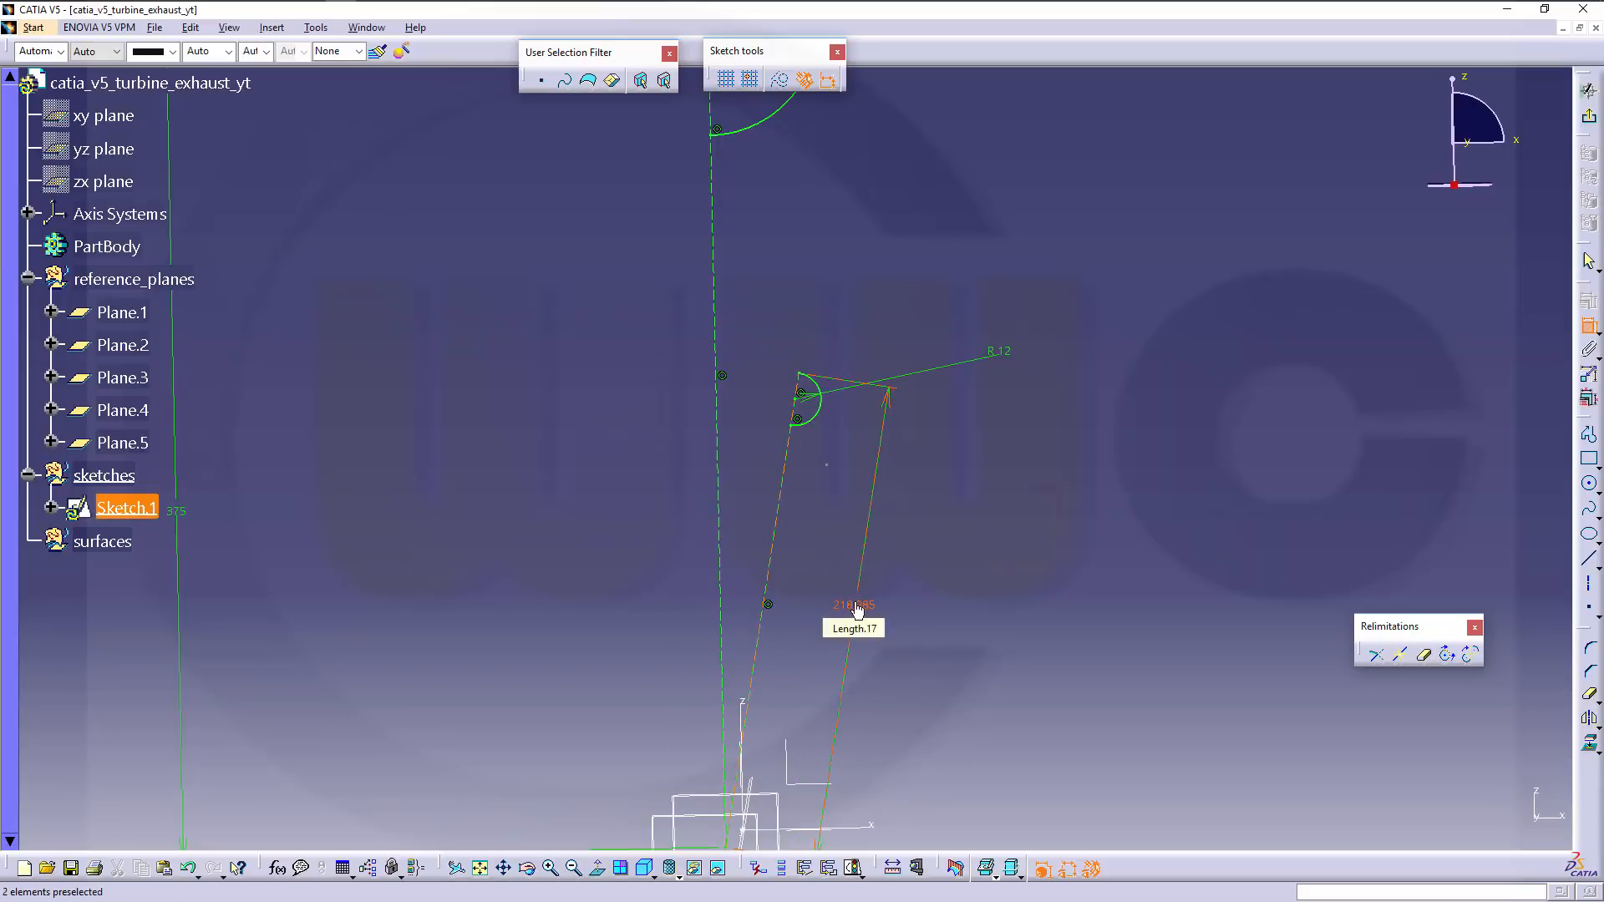
double_click(856, 608)
text(205)
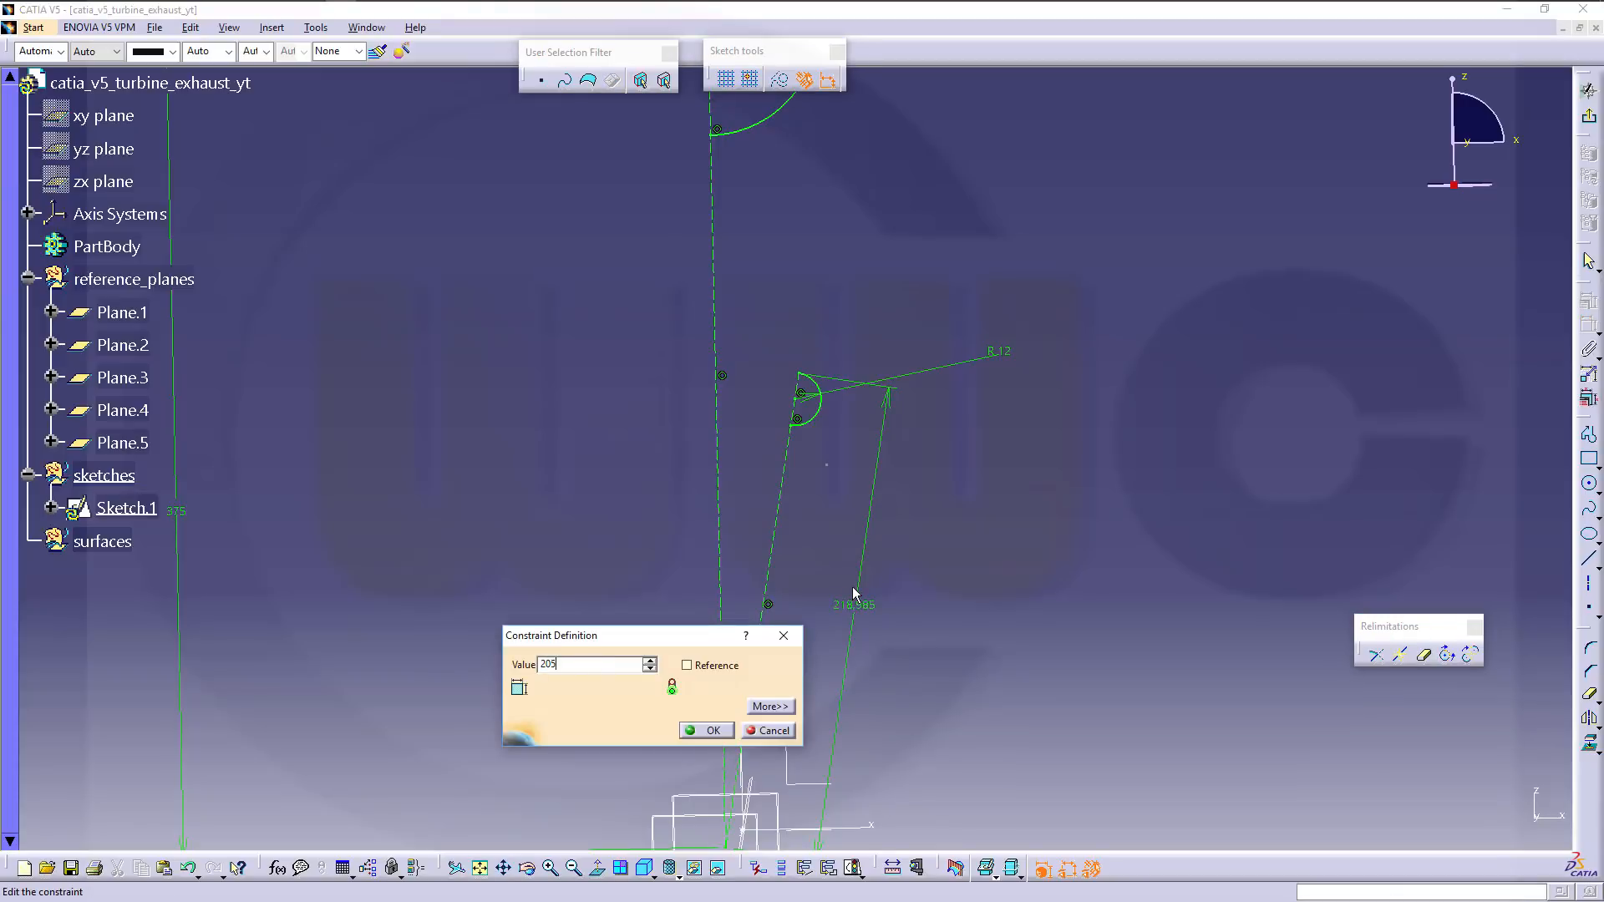
key(Return)
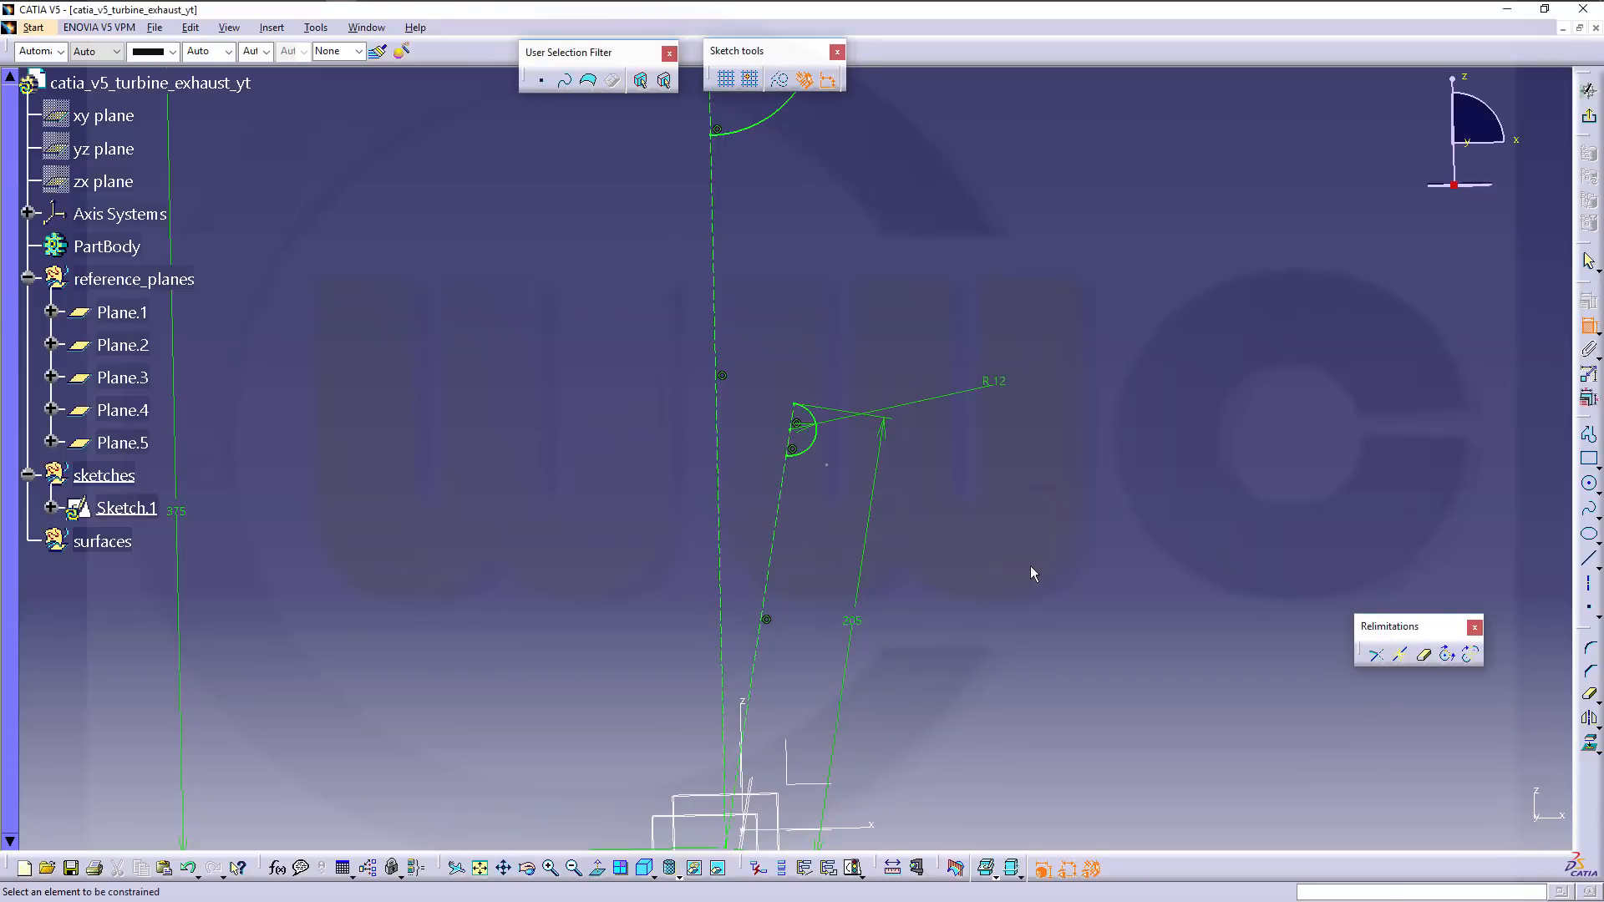
Replace the small R12 arc with its complement on the opposite side of the slanted construction line.
ctrl+middle_drag(1030, 565, 1020, 598)
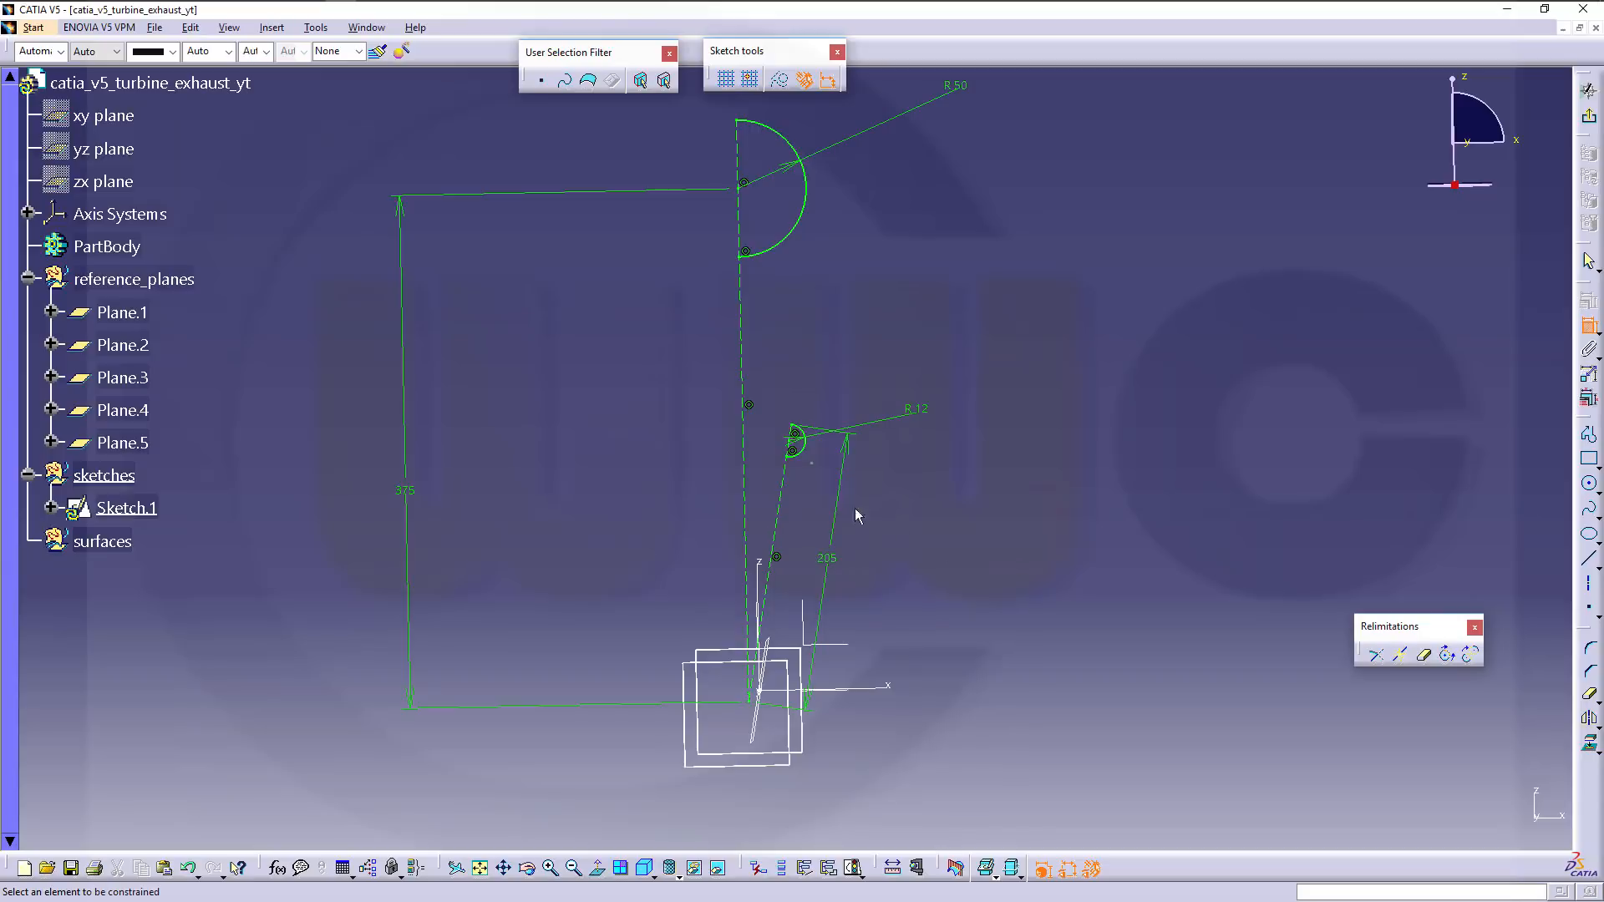
ctrl+middle_drag(829, 495, 823, 464)
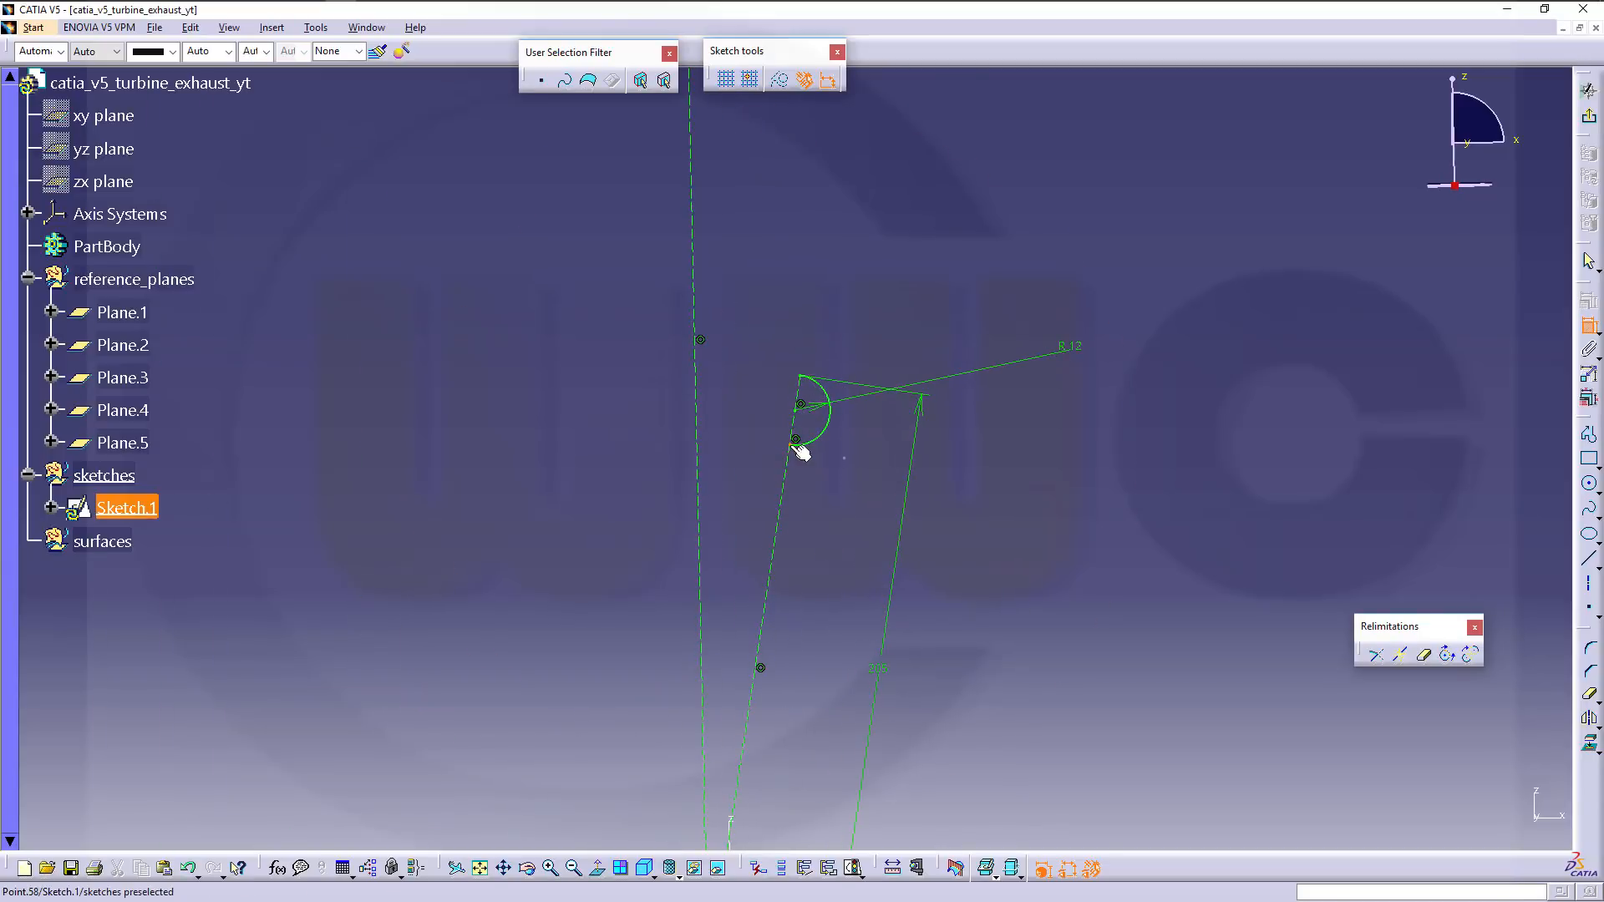
click(1470, 657)
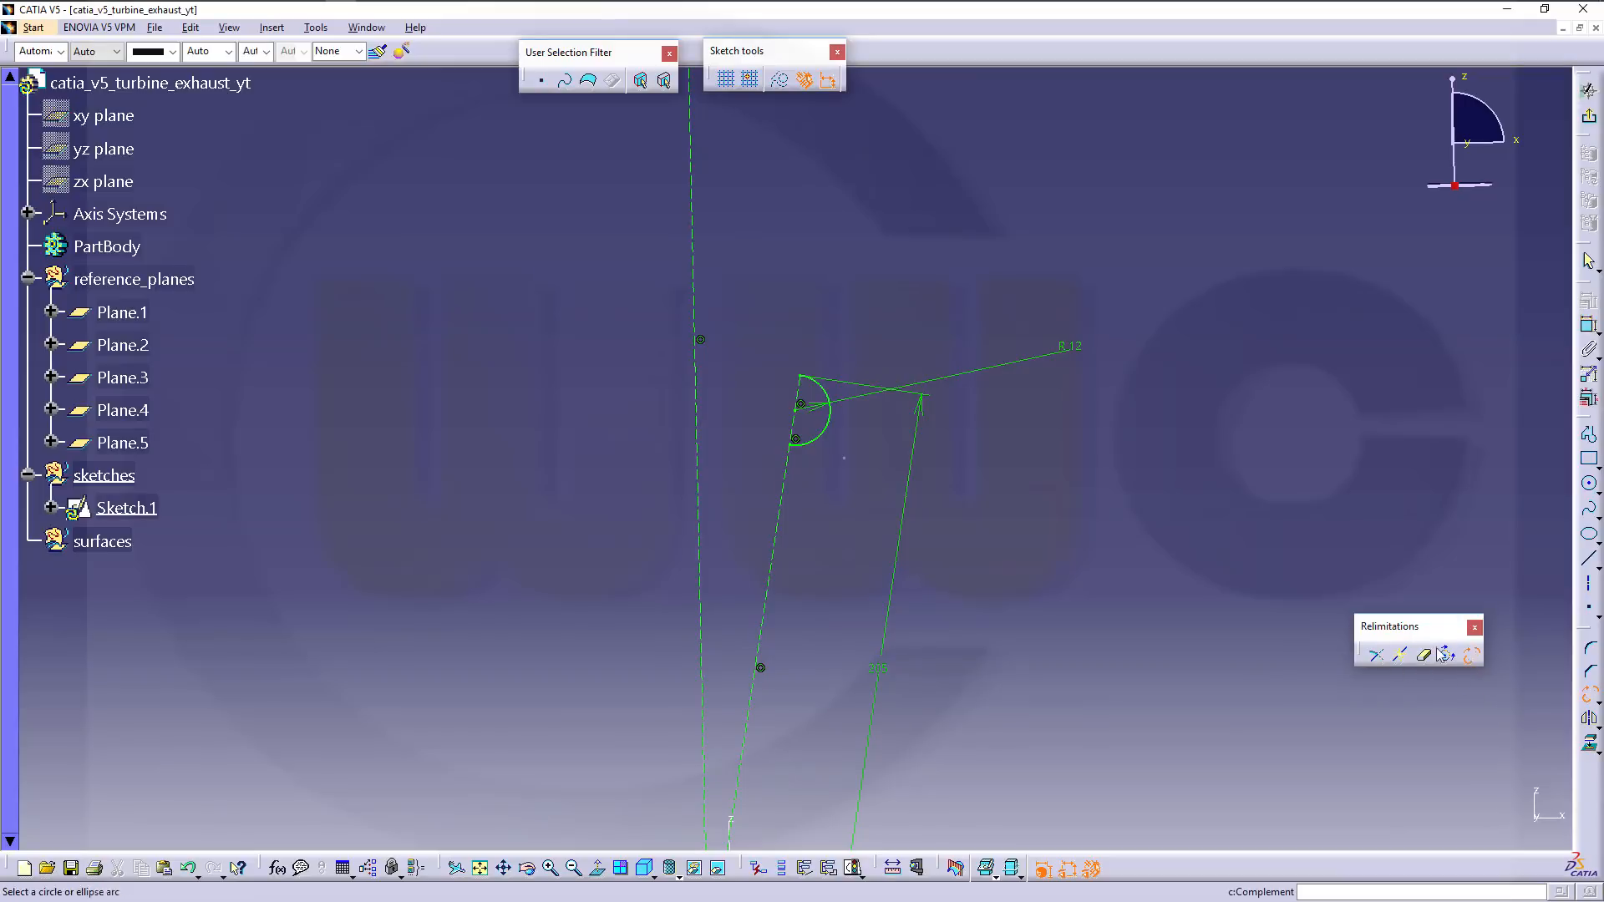
click(831, 439)
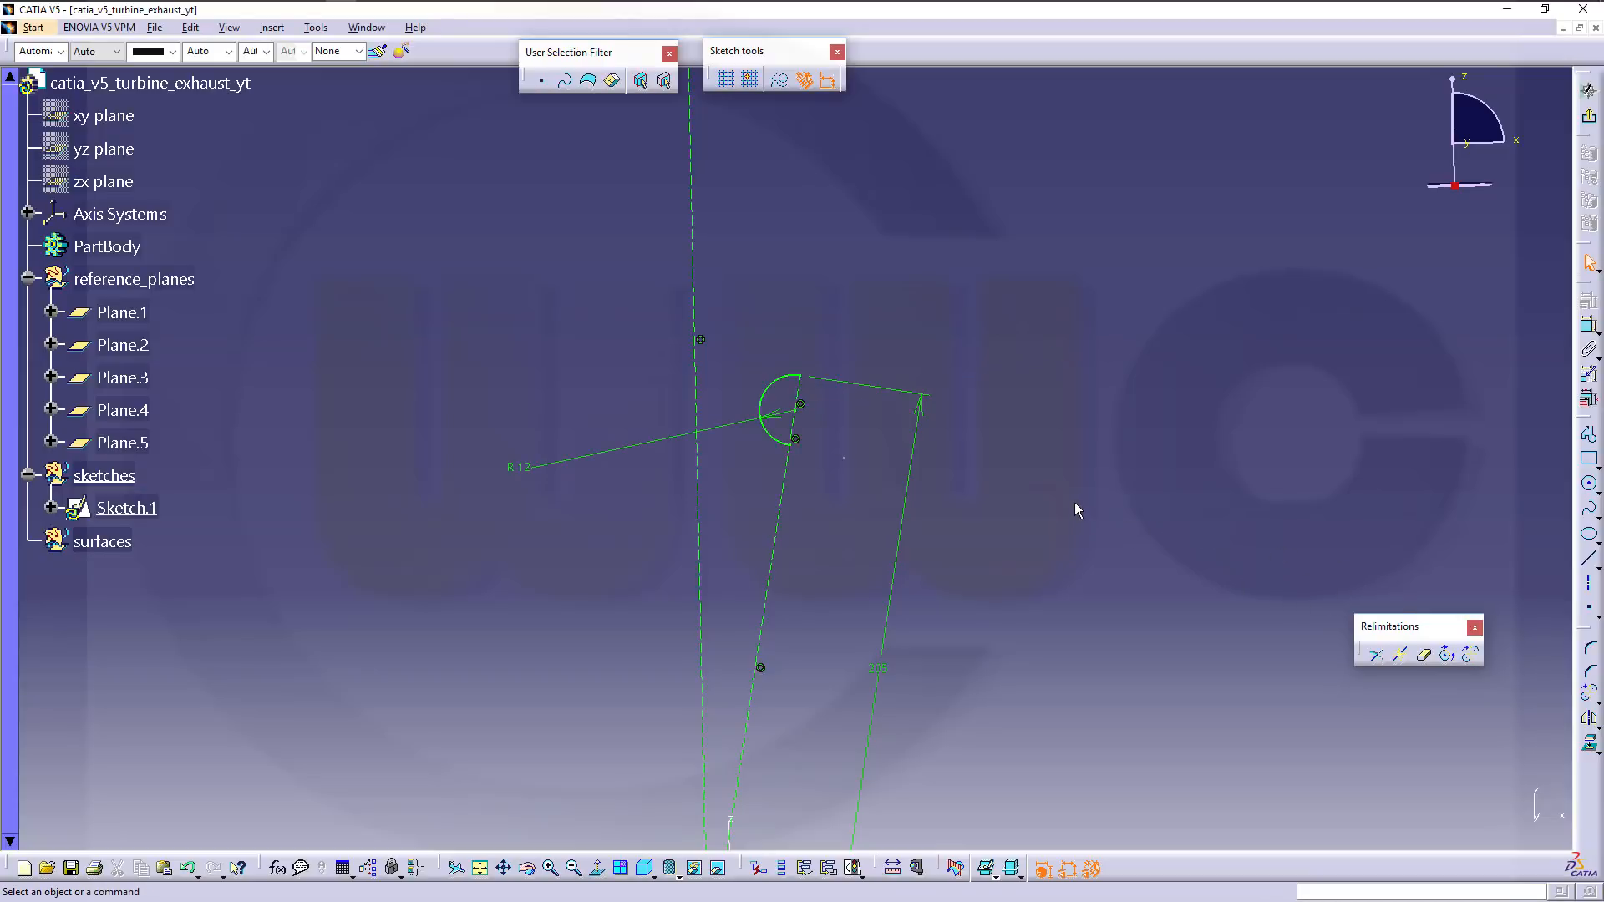
Sketch a slanted line about 266 mm long from outside the R50 arc down past the small R12 arc.
middle_drag(1049, 486, 1034, 525)
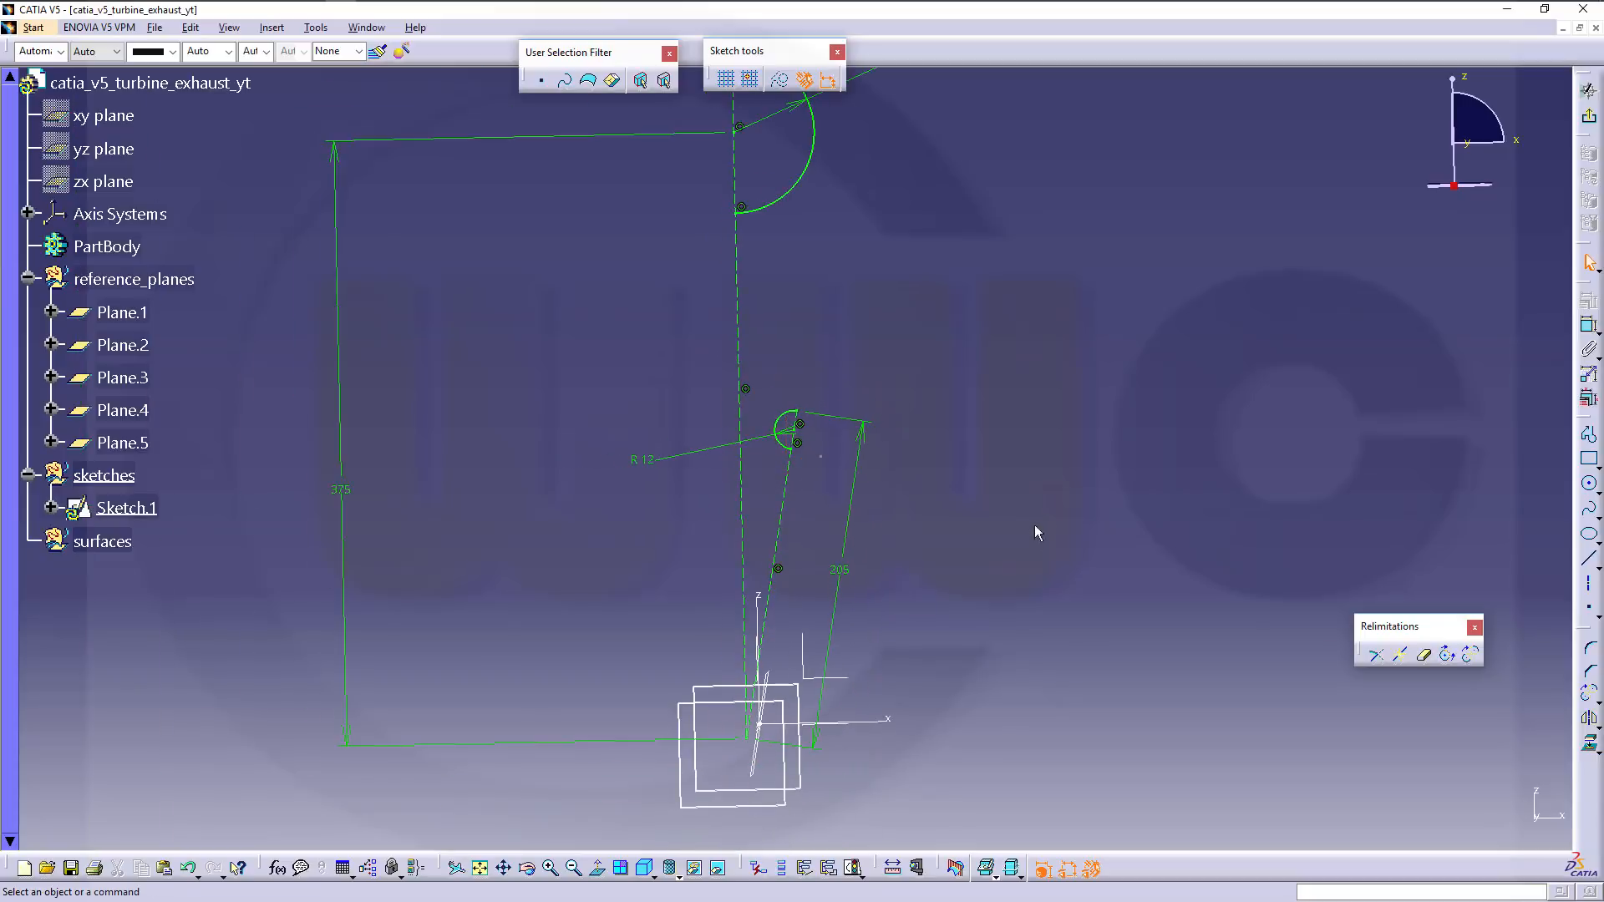
click(1589, 558)
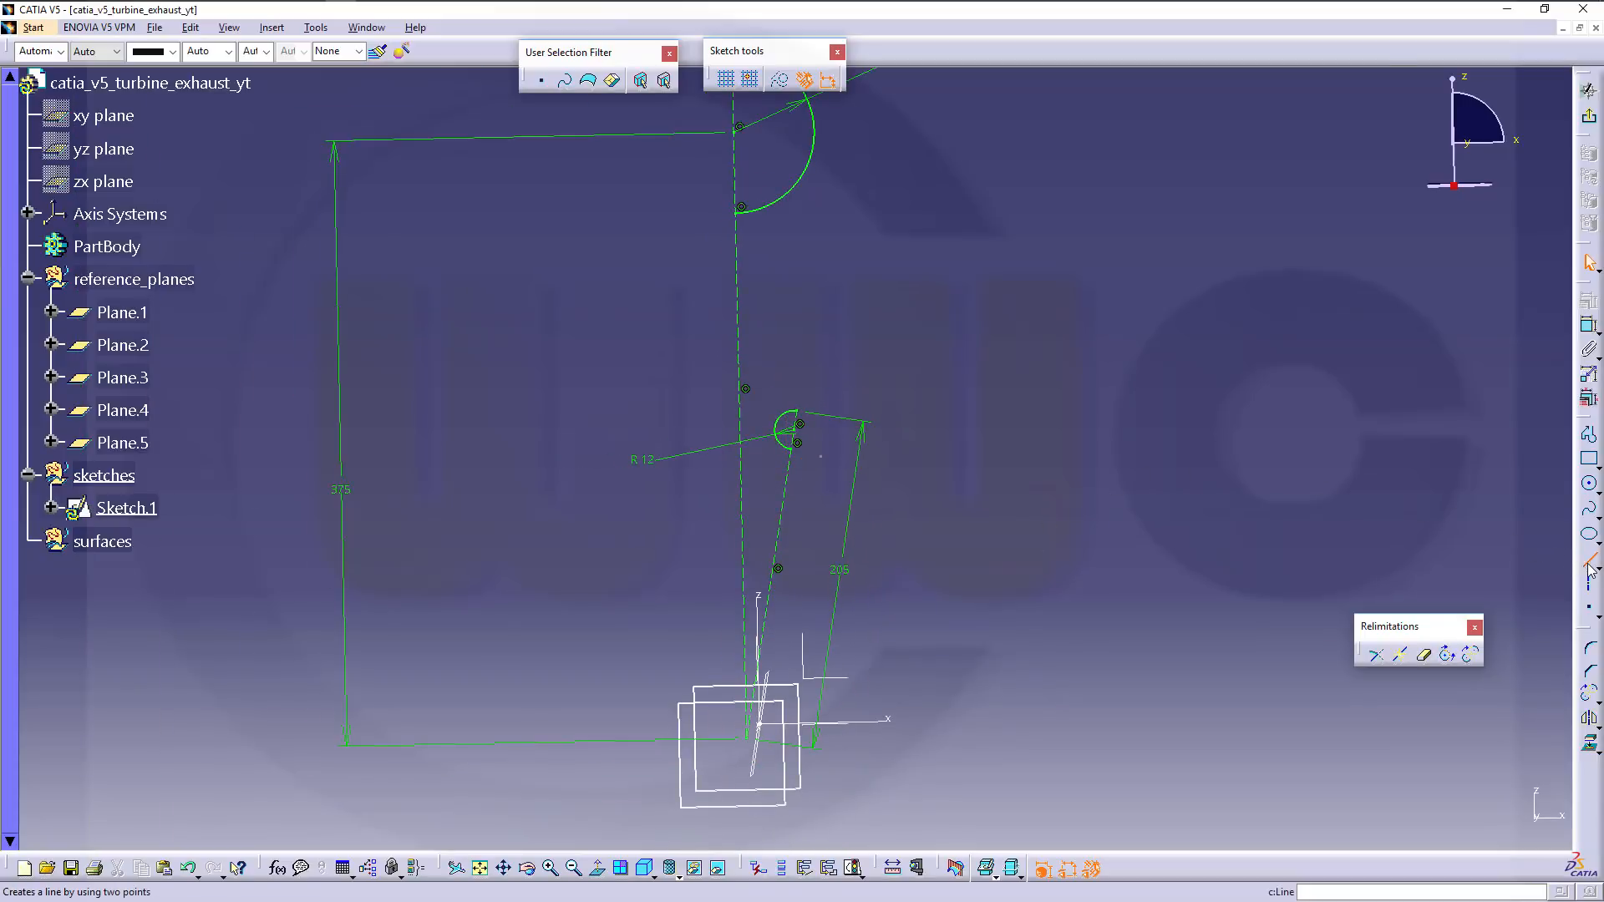
middle_drag(1008, 341, 1048, 487)
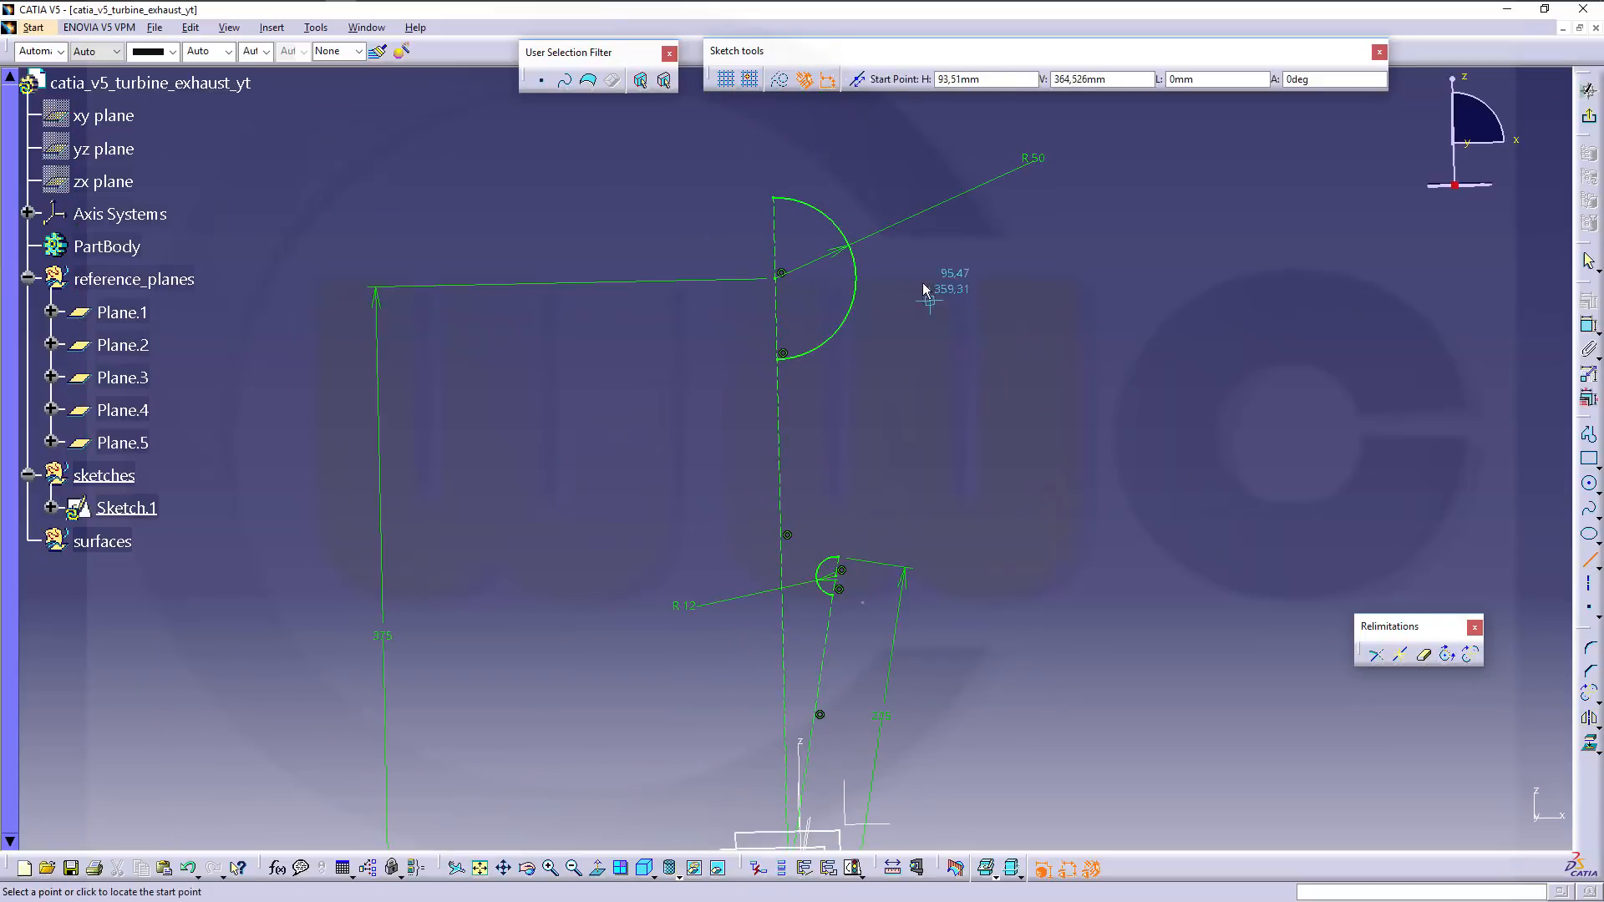
click(906, 261)
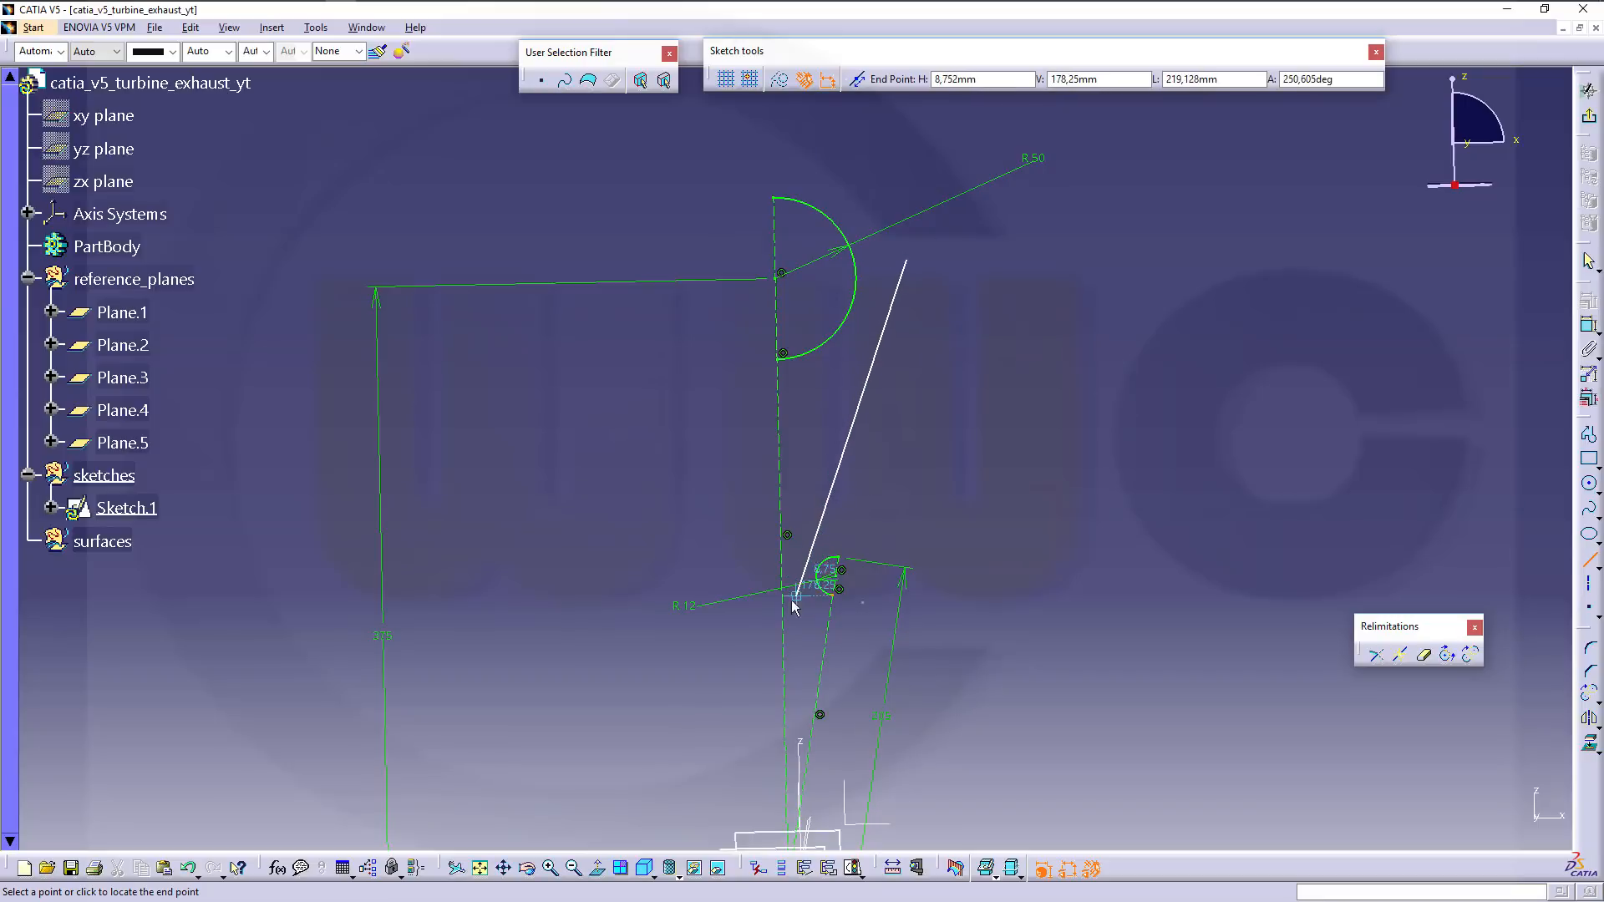
click(755, 662)
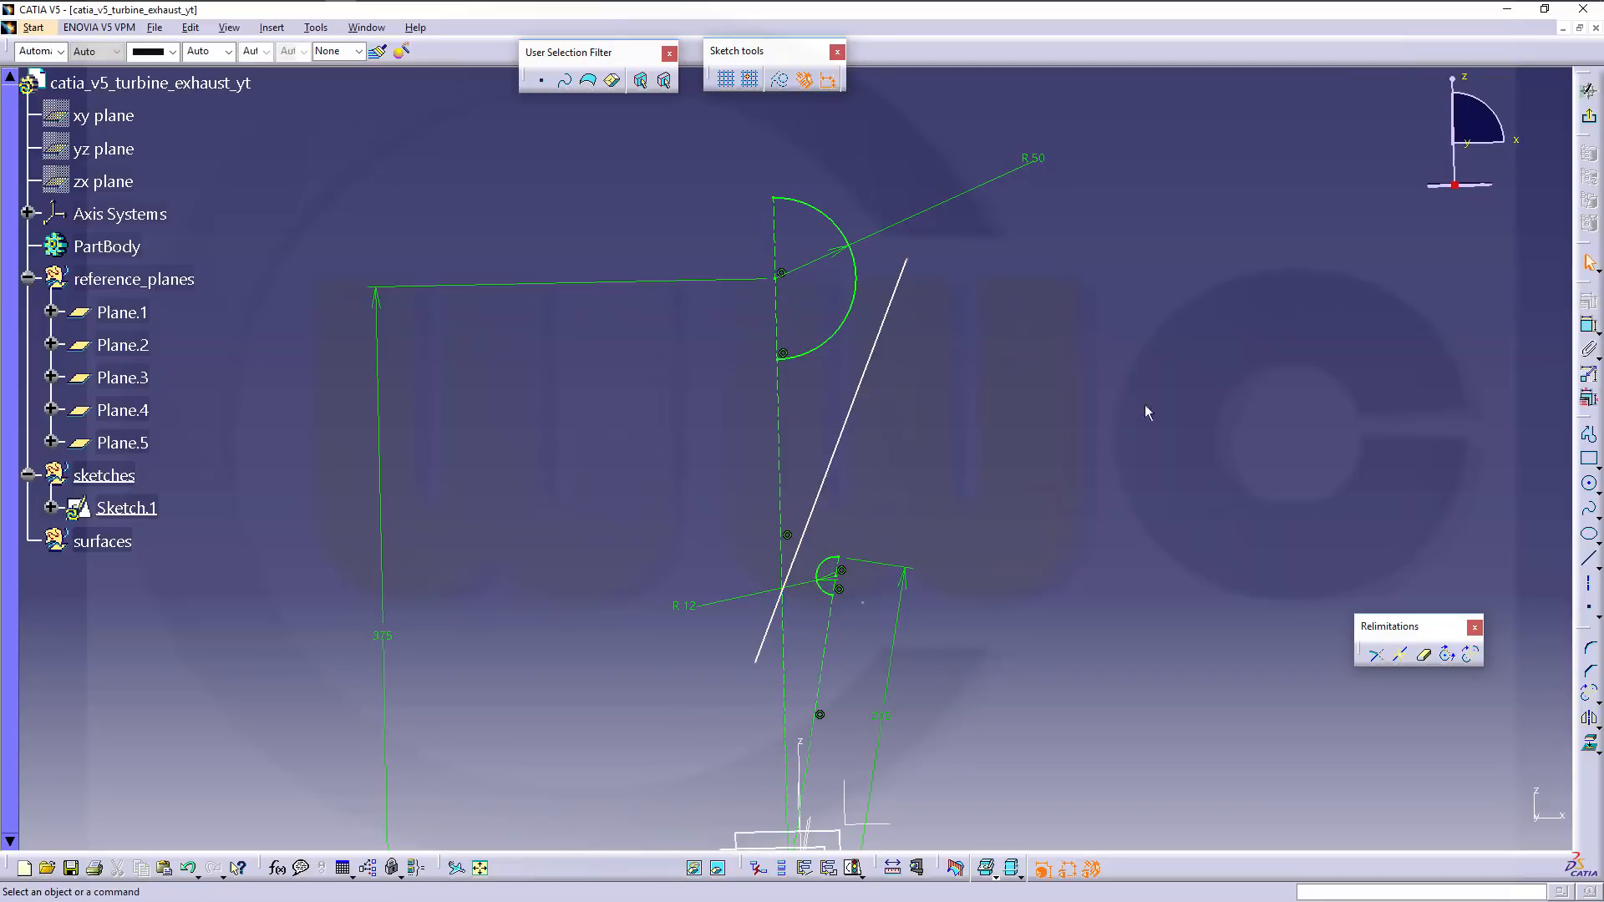
Constrain the slanted line tangent to both the R50 arc and the small R12 arc.
click(899, 307)
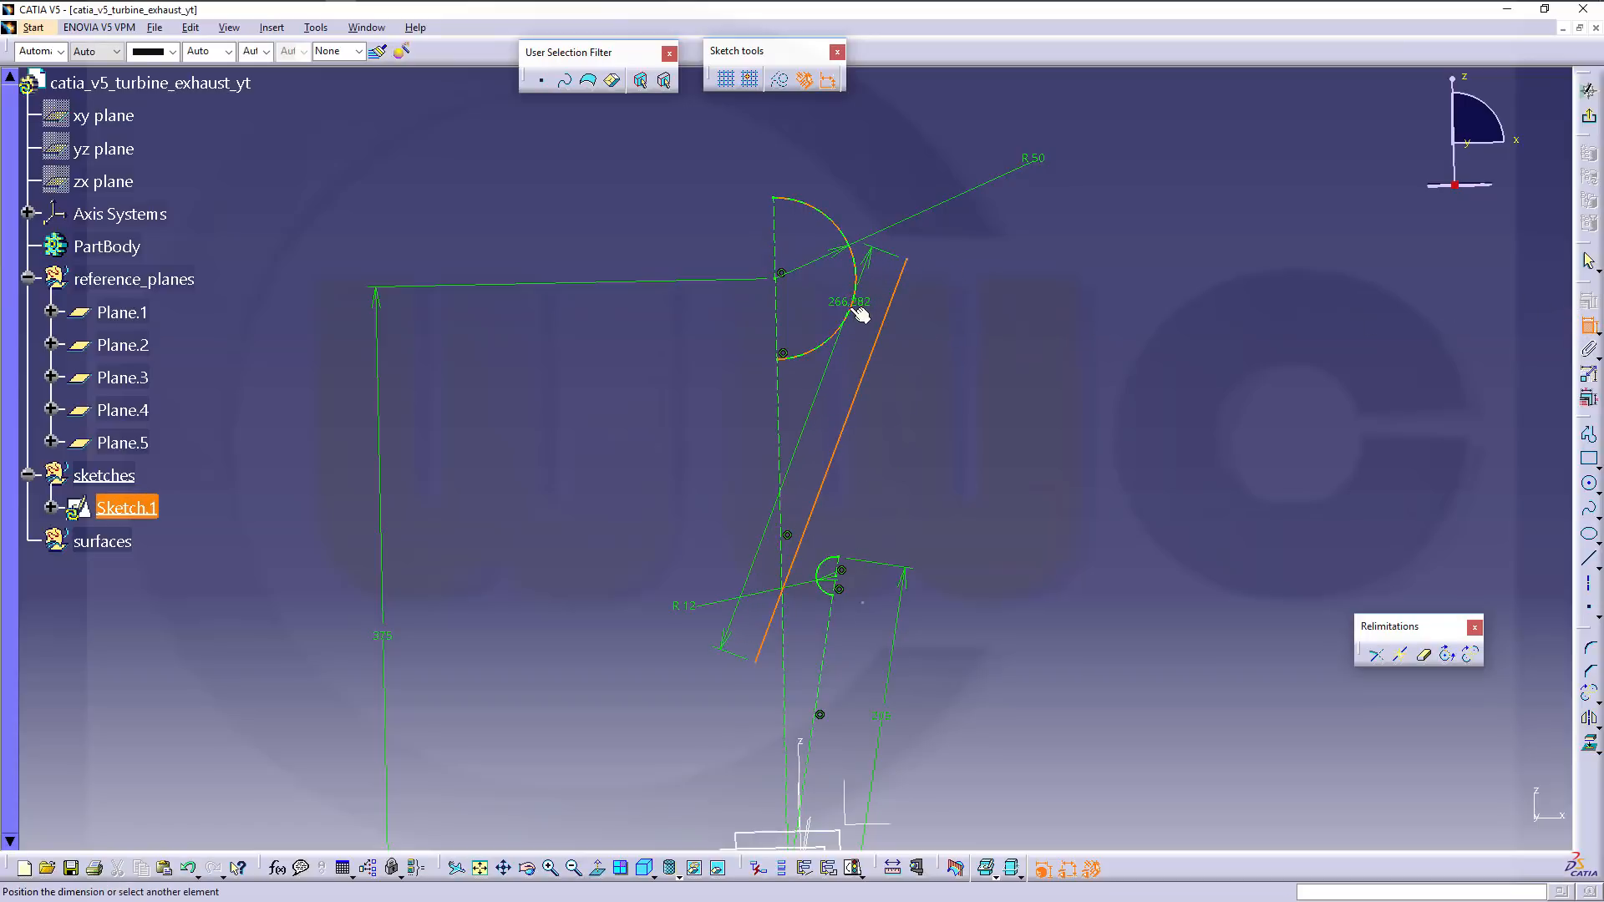
click(852, 305)
right_click(872, 299)
click(920, 370)
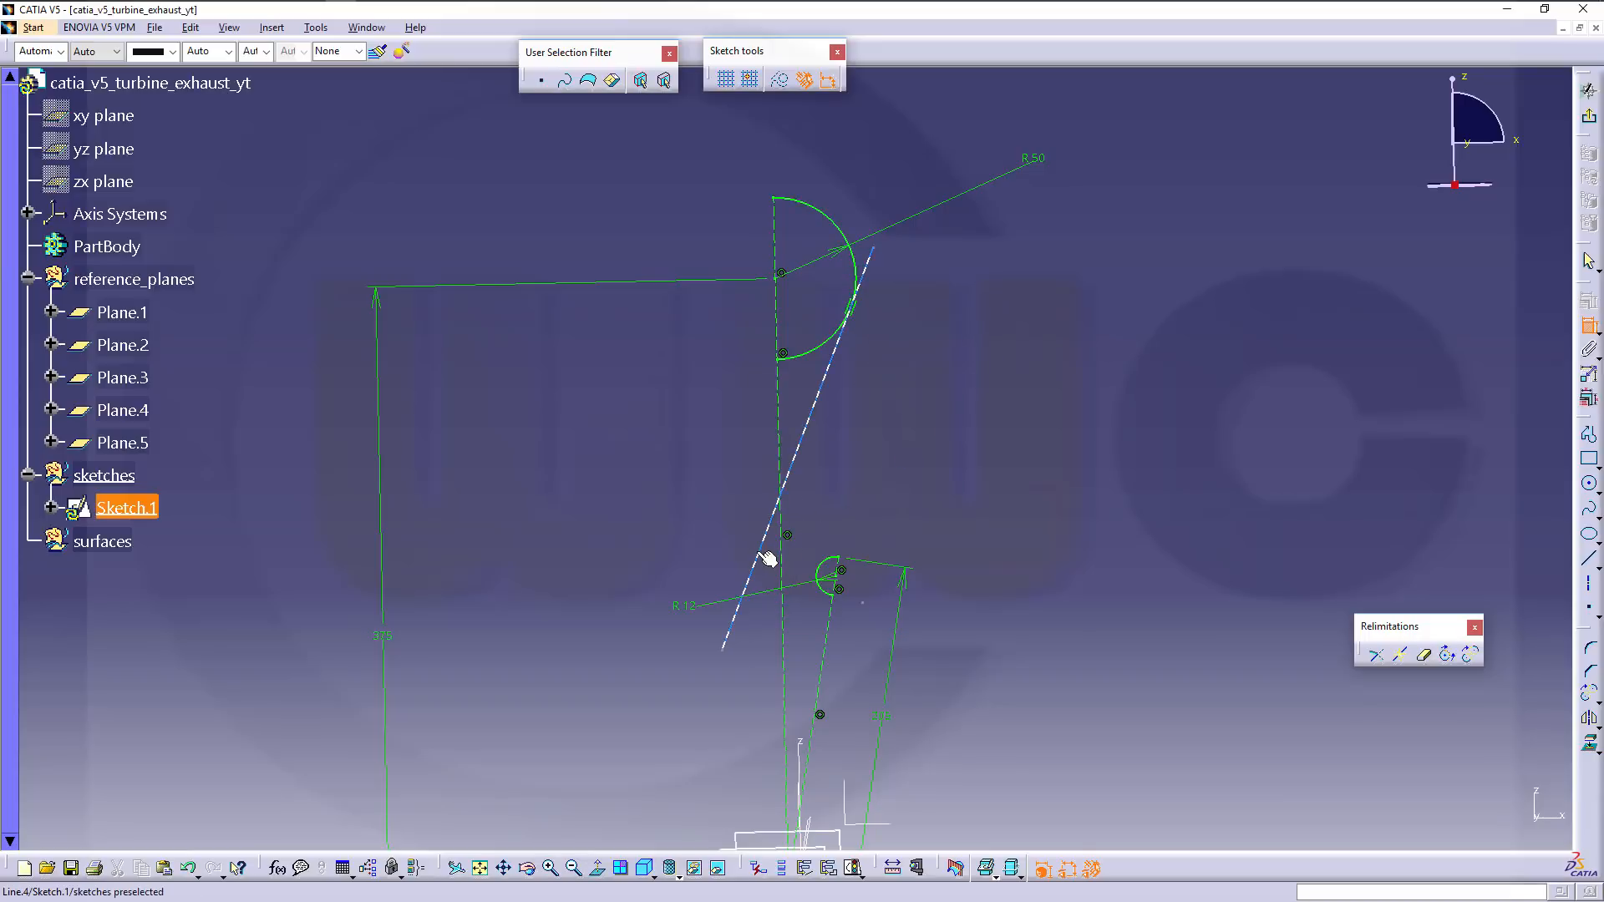
click(767, 553)
click(826, 568)
right_click(833, 492)
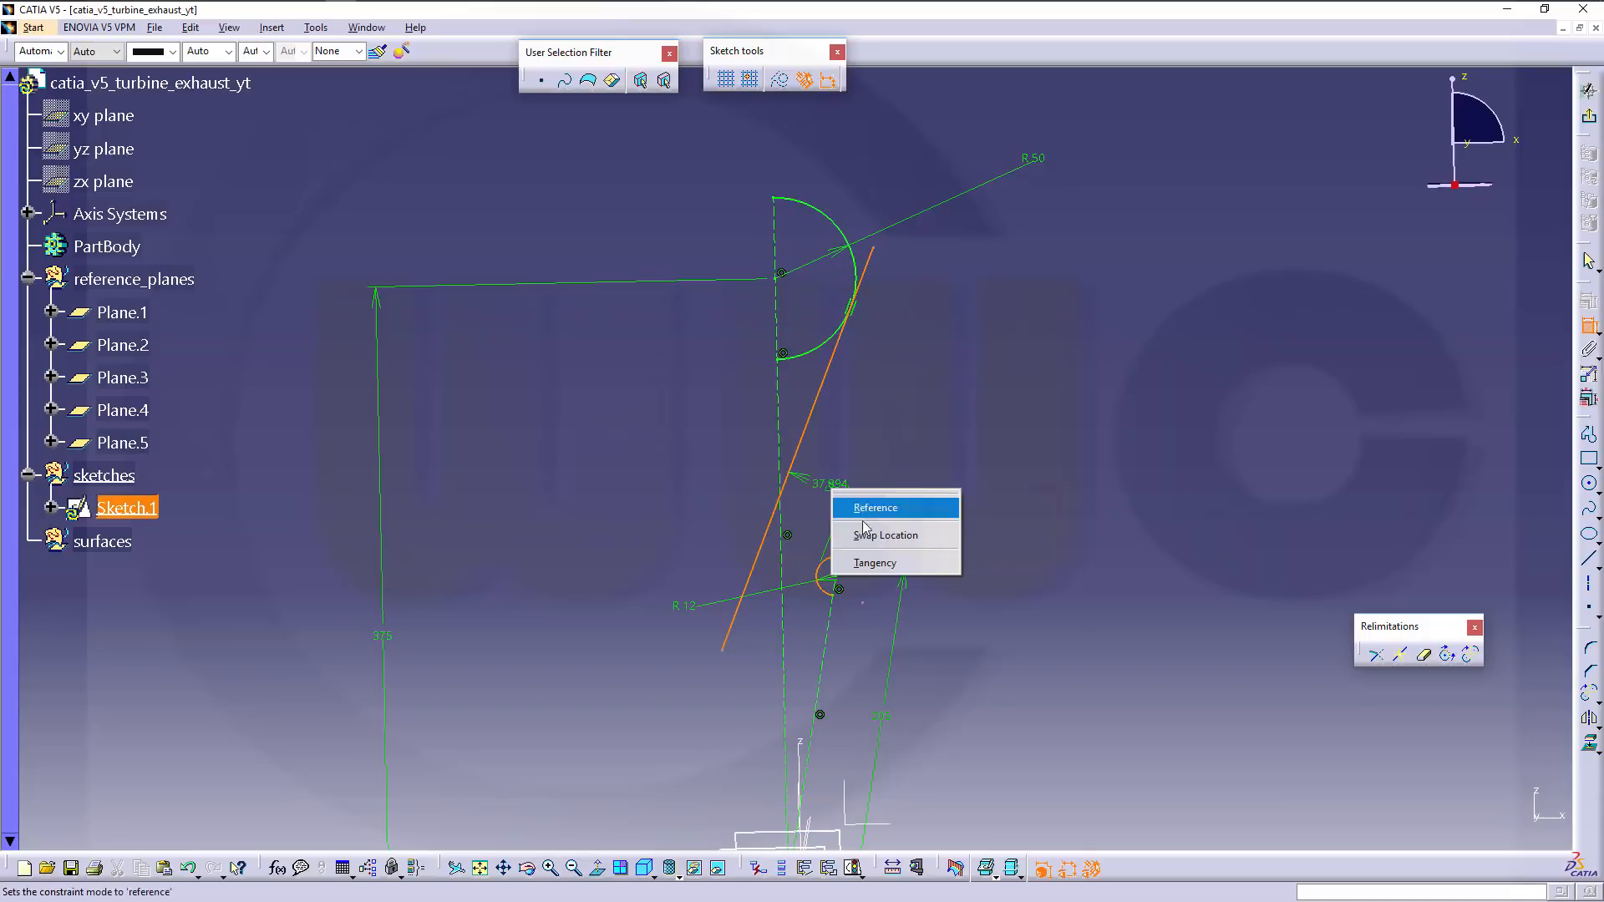
click(874, 564)
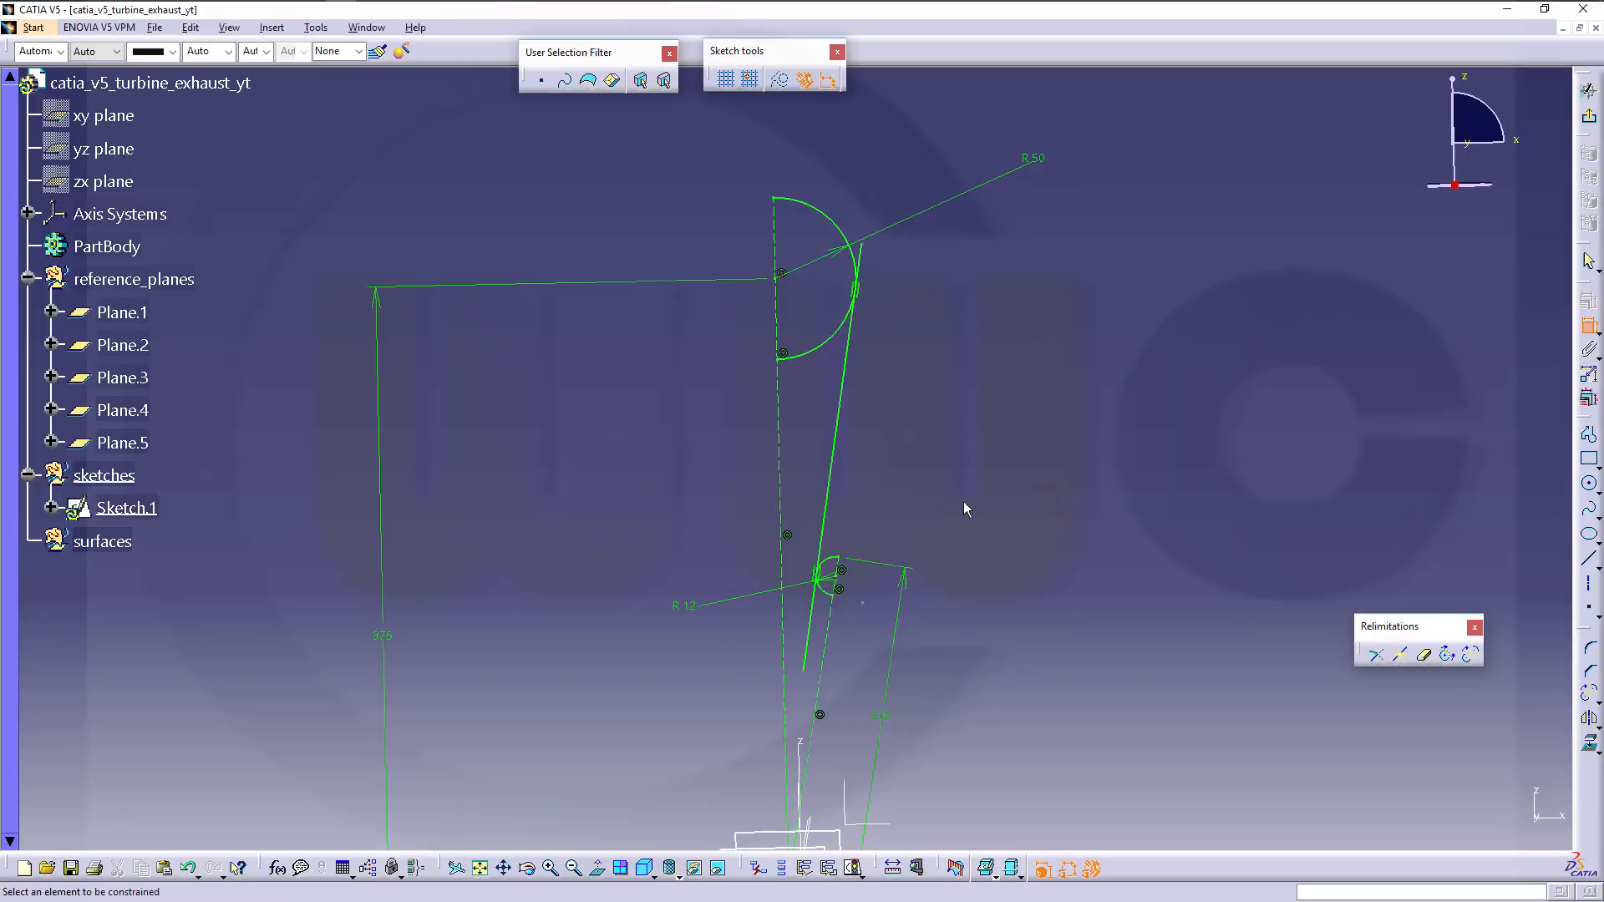
Quick-trim the lower part of the R50 arc, both overhanging line ends and the upper part of the R12 arc.
click(1425, 654)
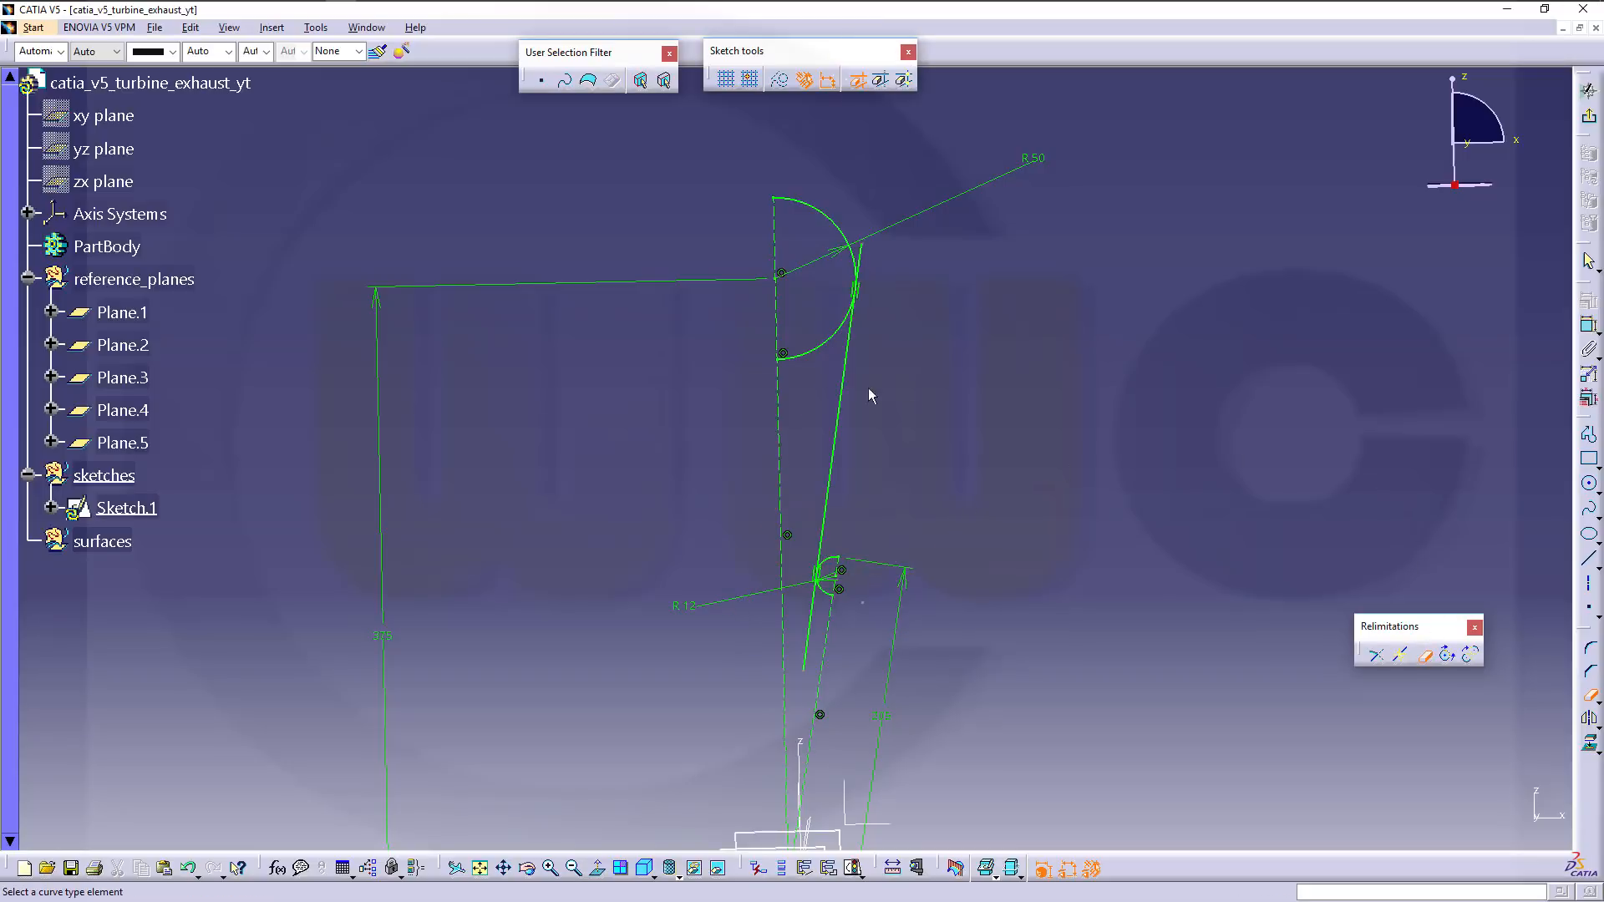
click(809, 346)
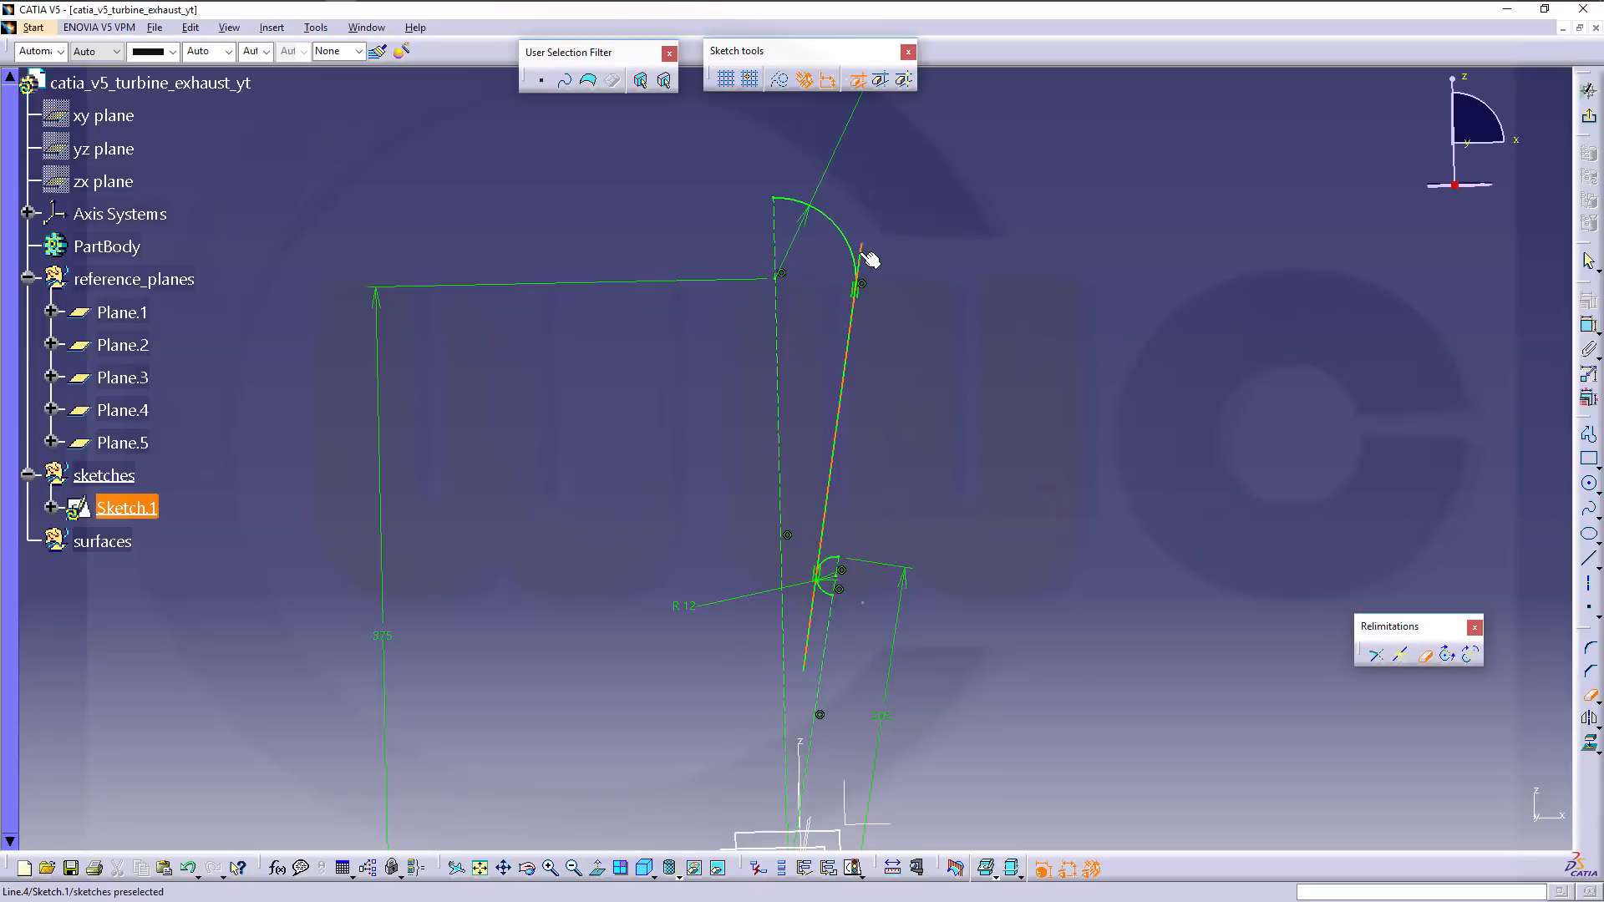
click(815, 633)
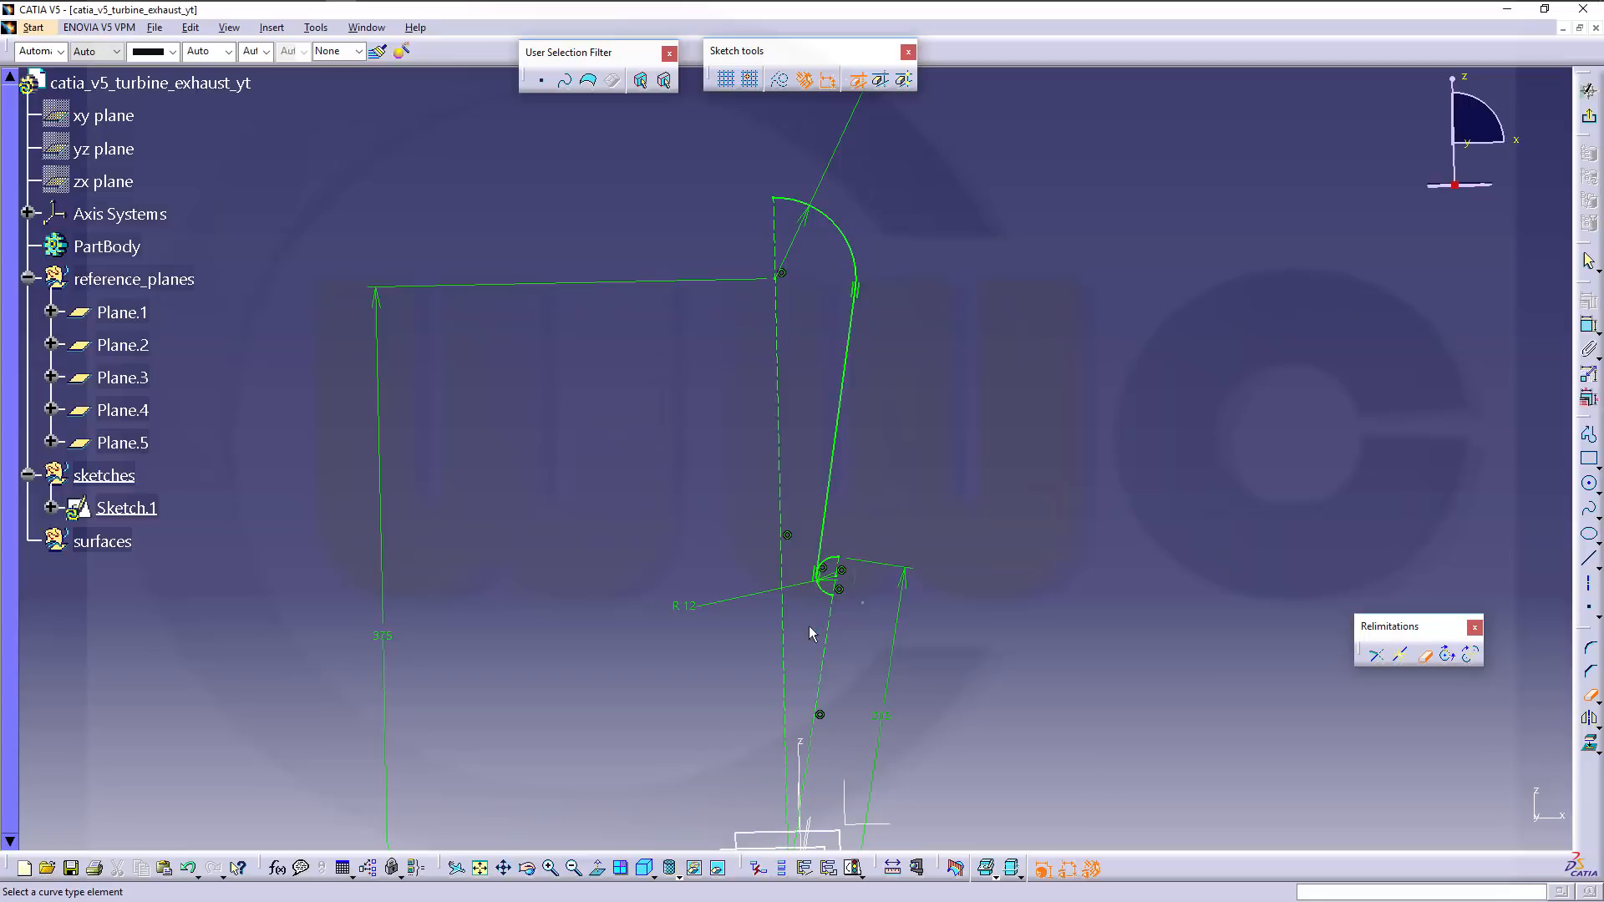
click(840, 565)
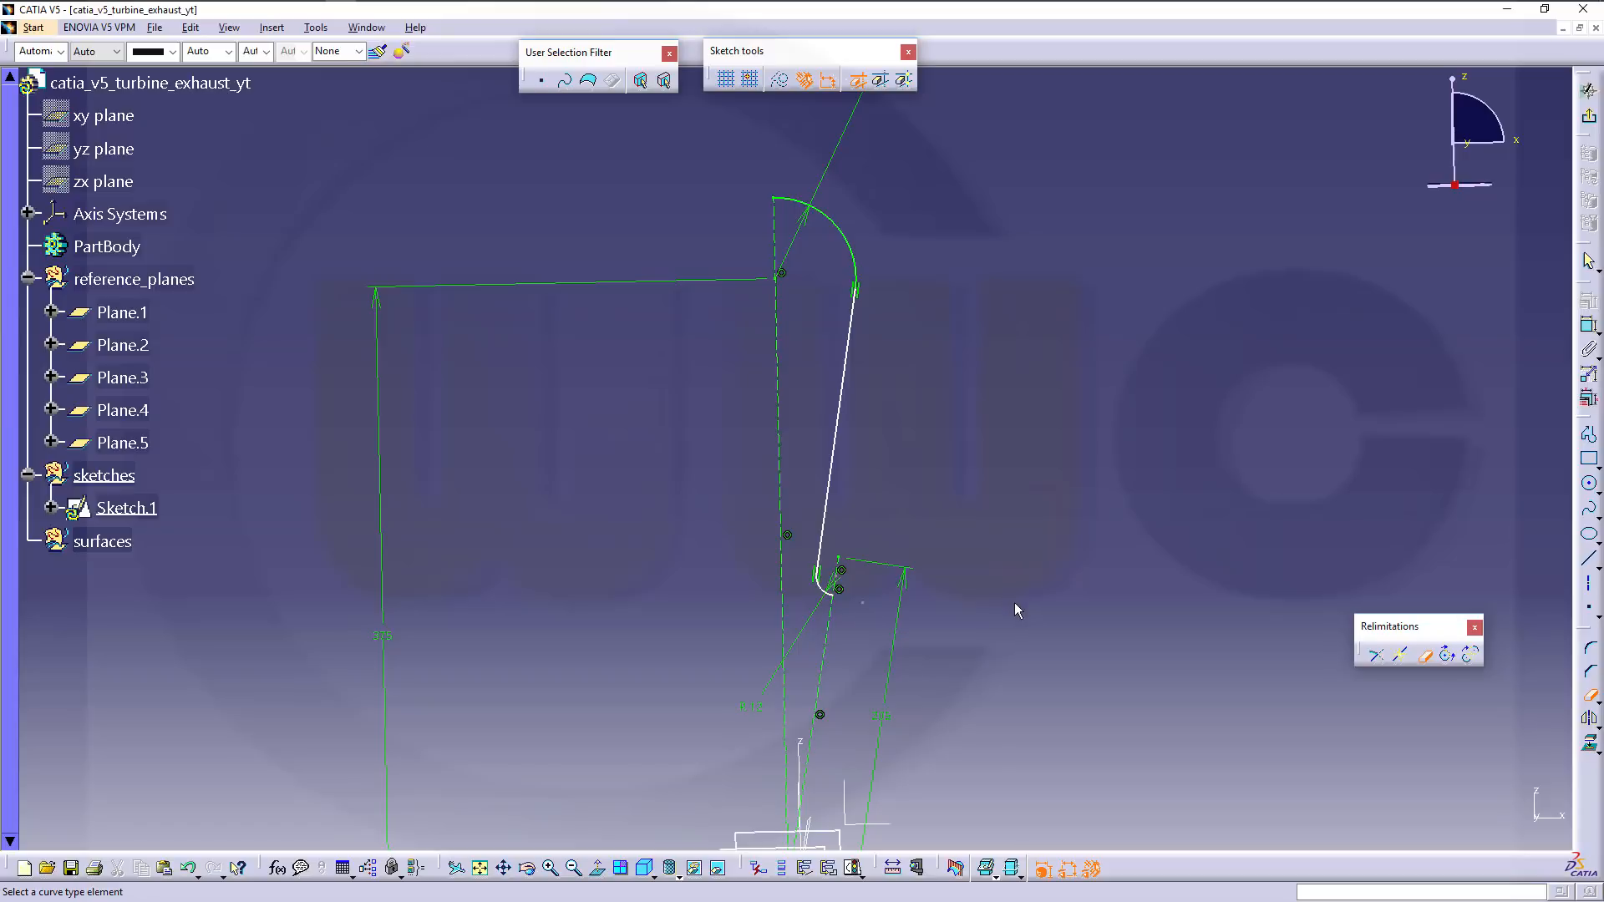
mouse_move(1001, 616)
middle_down()
mouse_move(1017, 584)
mouse_move(985, 423)
mouse_move(1014, 508)
middle_up()
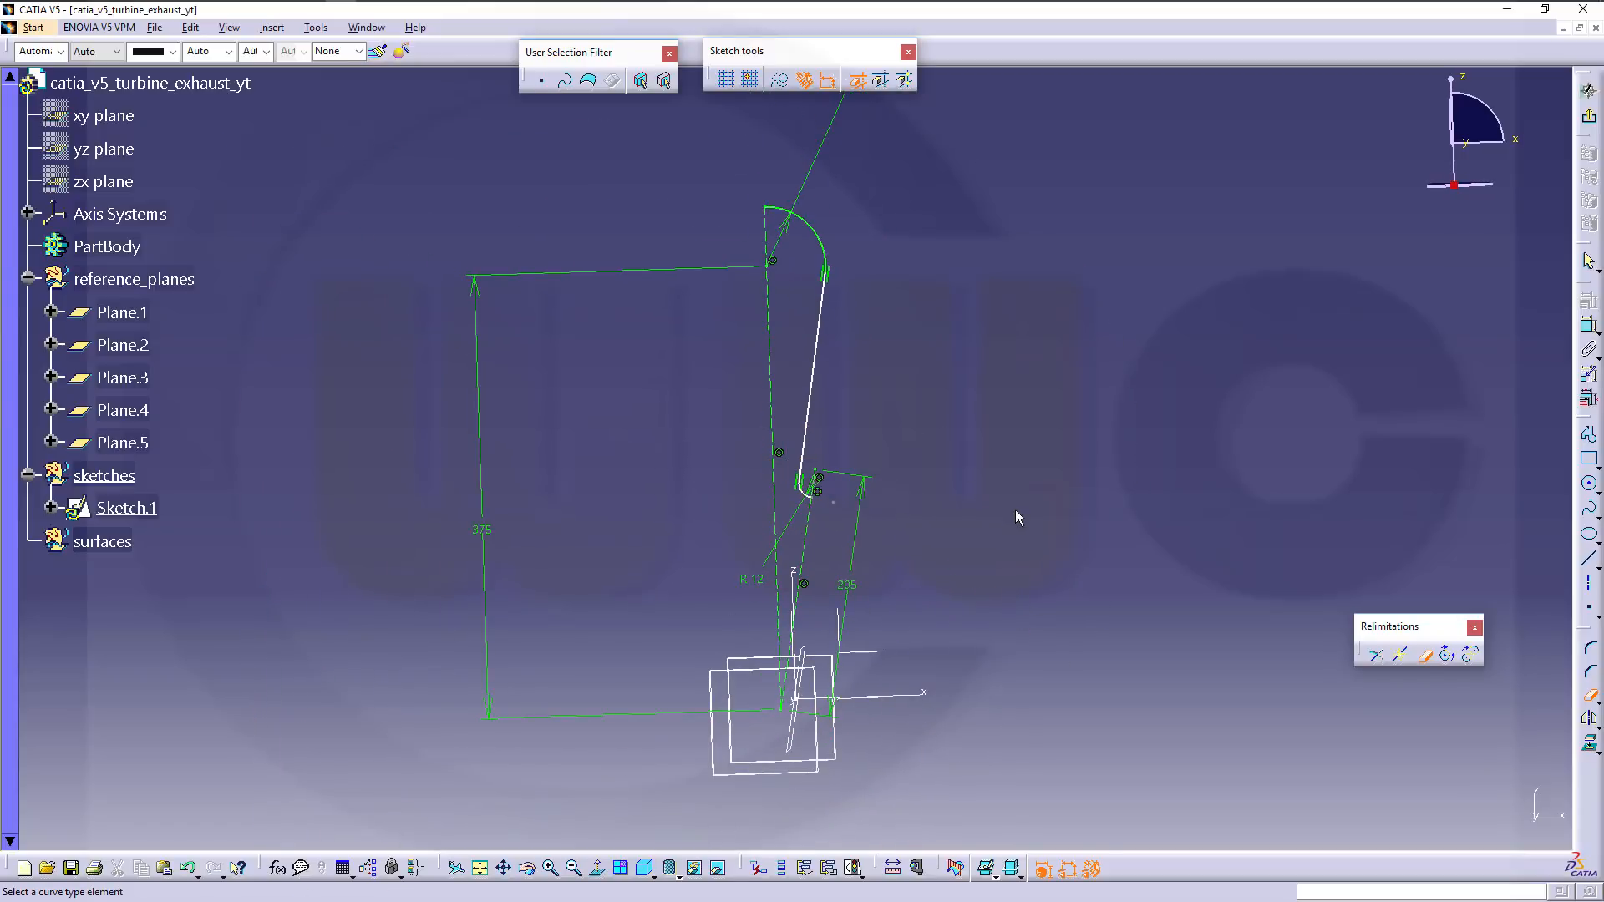
click(1424, 655)
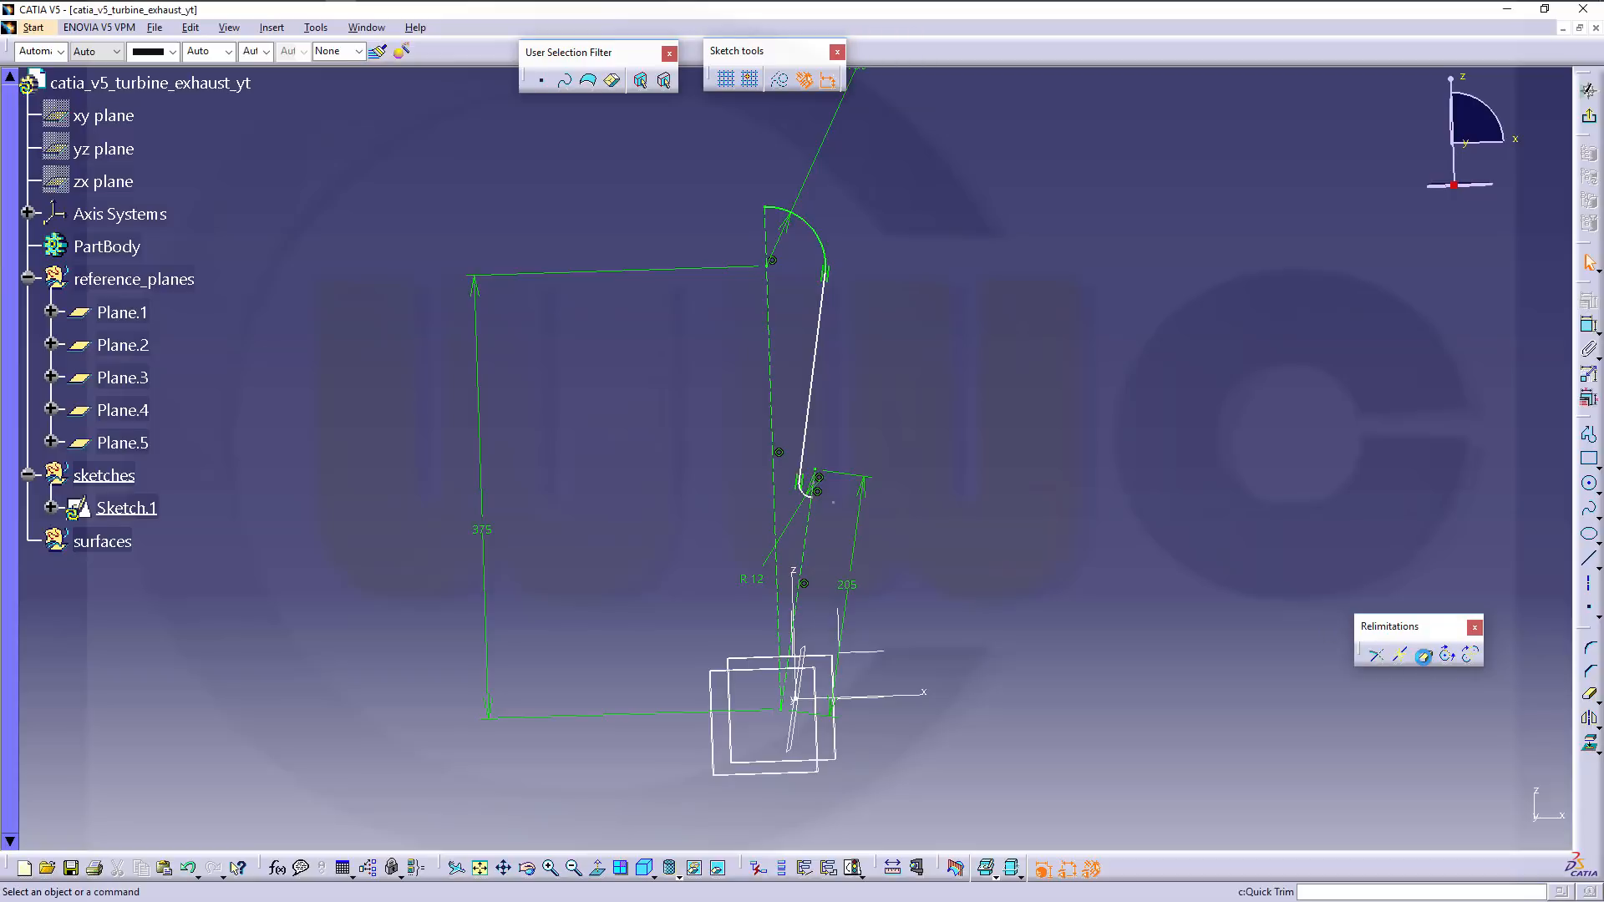
Move the tangent line to test the profile's remaining freedom, and undo the move.
click(815, 400)
drag(815, 400, 783, 385)
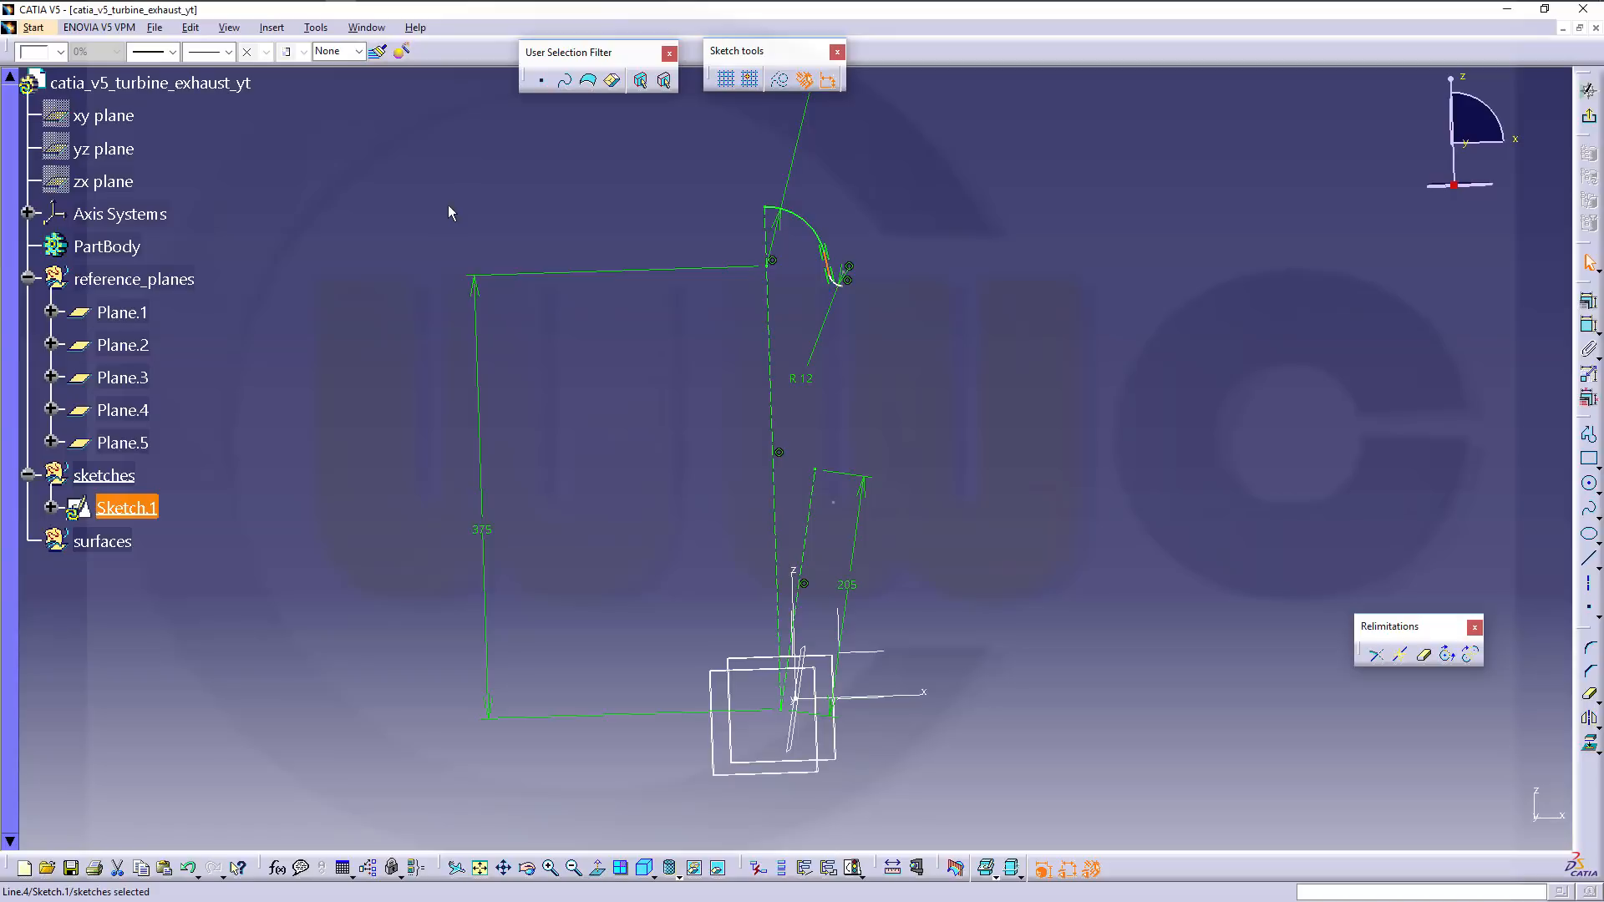
key(ctrl+z)
Shift the R12 arc slightly and make its centre coincident with the upper endpoint of the 205 mm construction line.
mouse_move(938, 539)
middle_down()
mouse_move(967, 545)
mouse_move(964, 477)
middle_up()
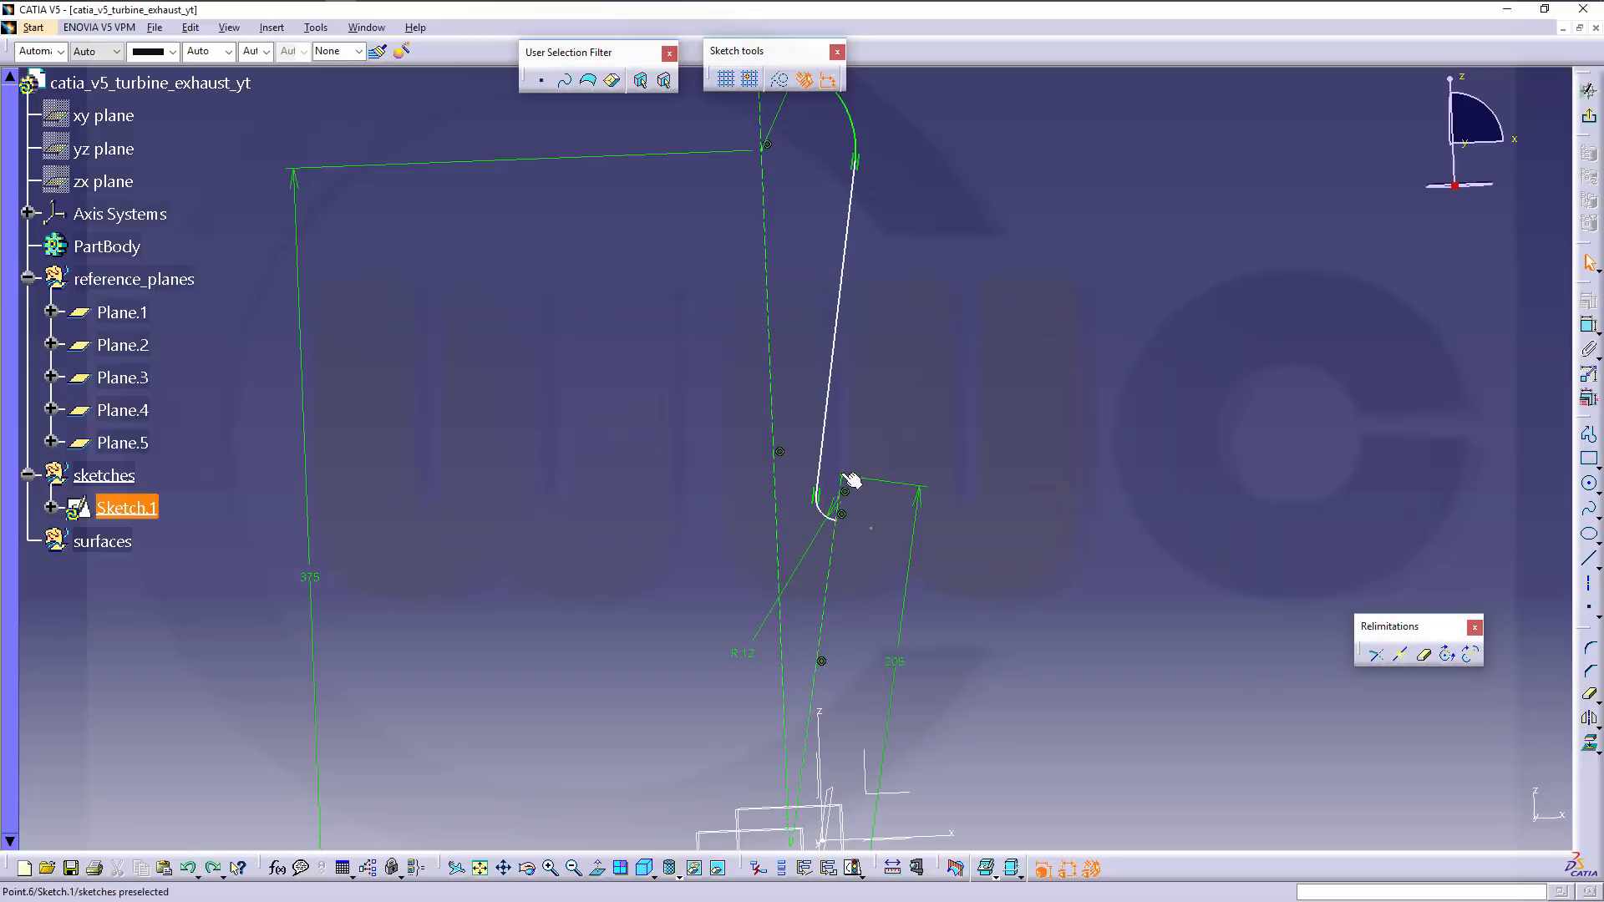
drag(836, 521, 835, 515)
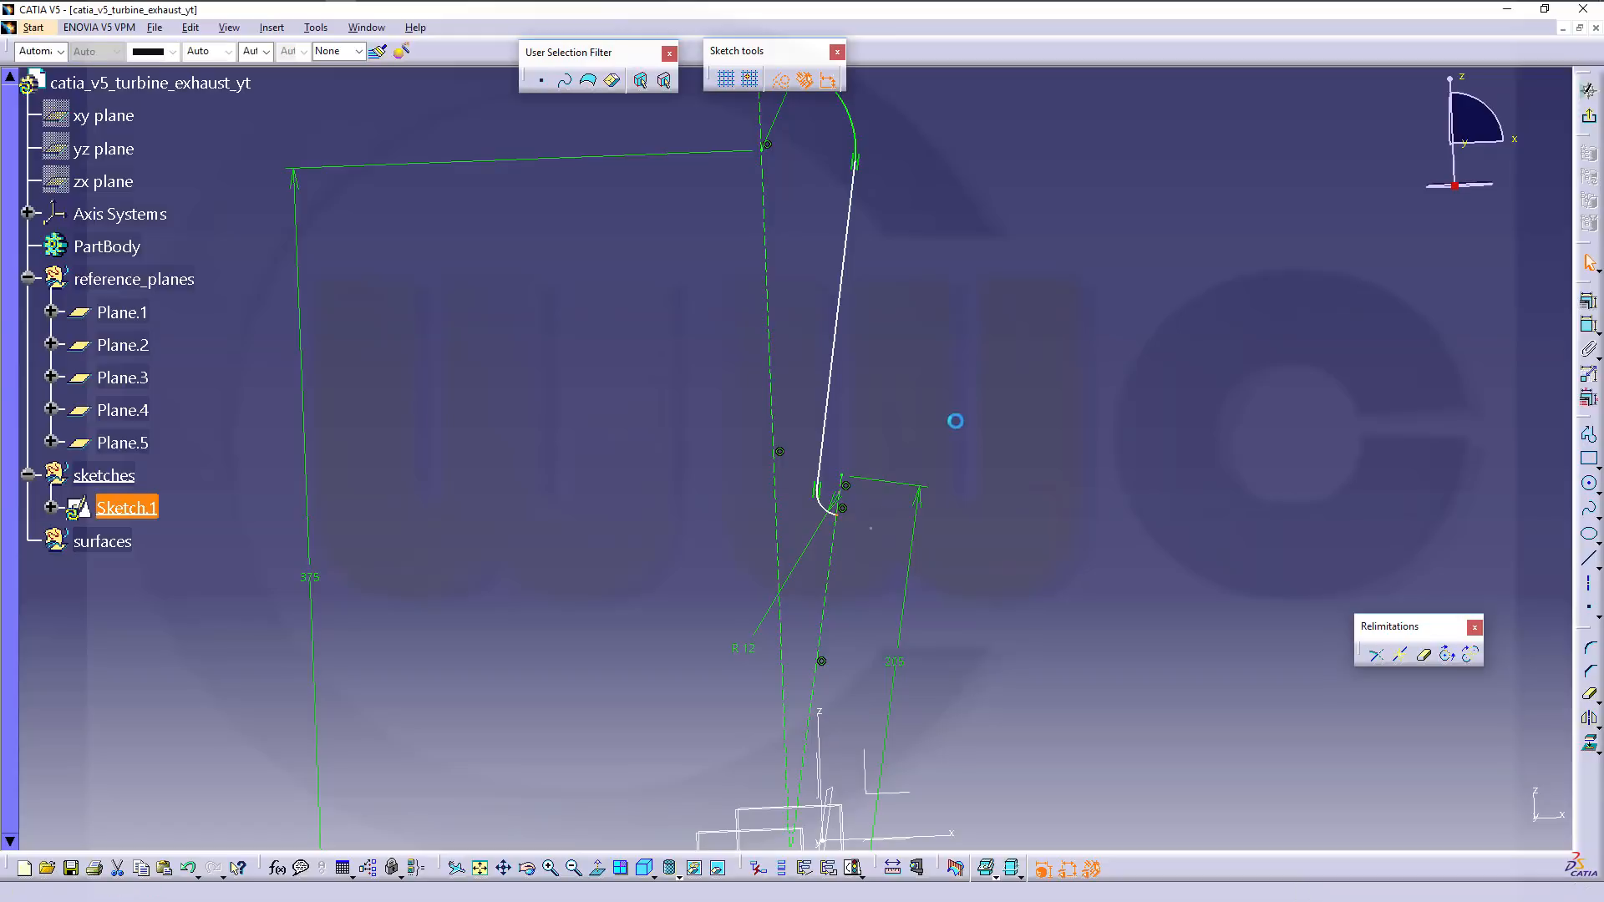
click(1589, 326)
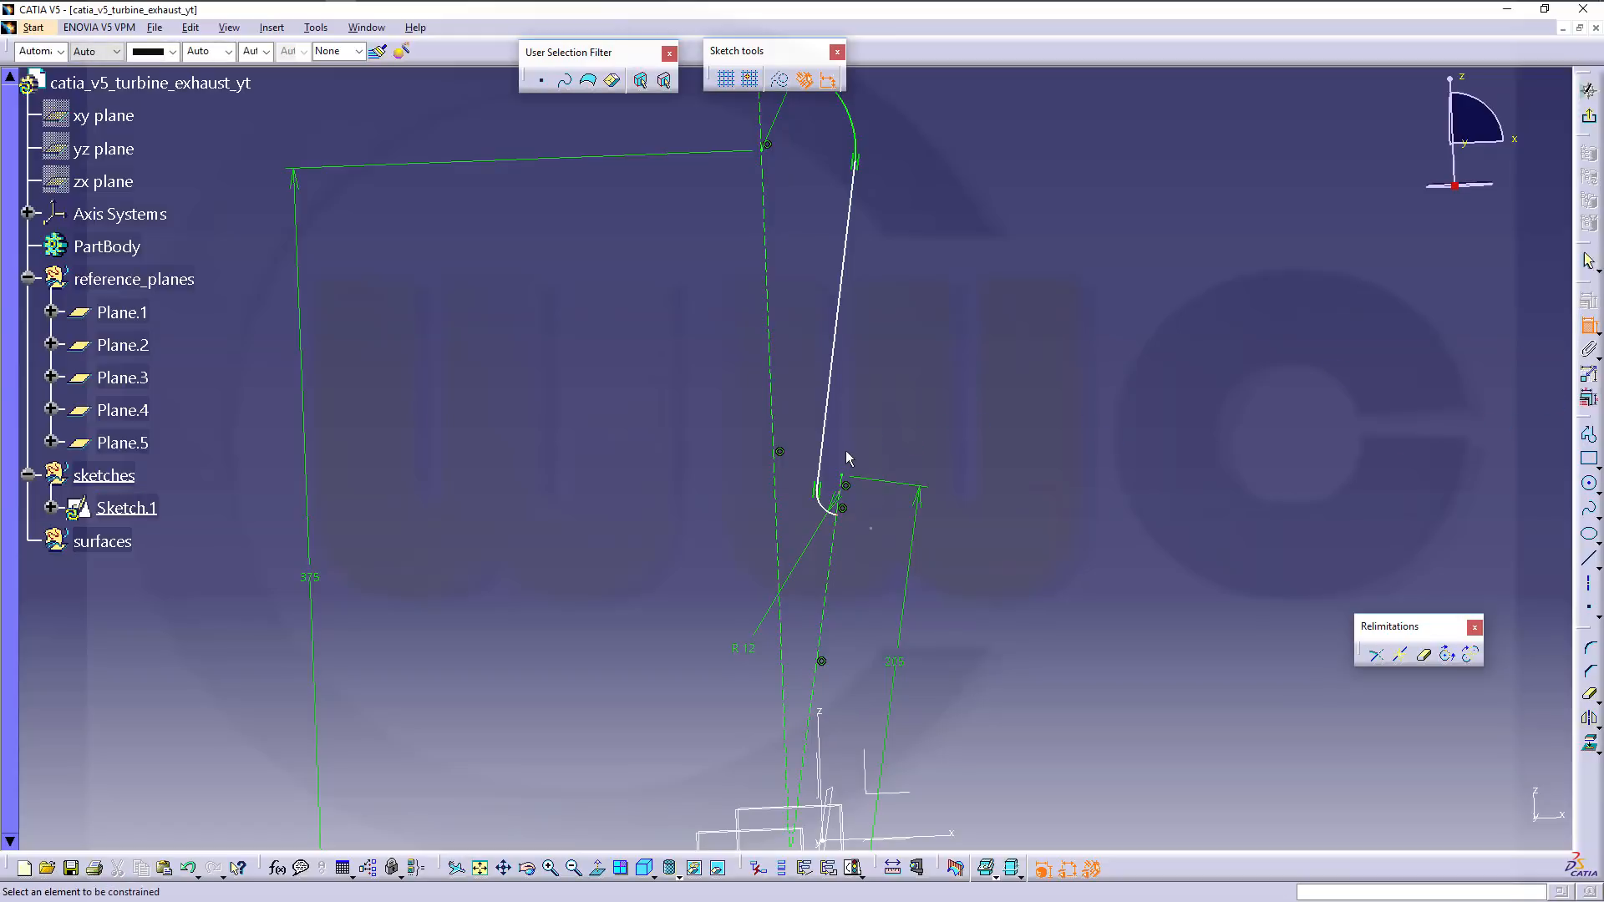
click(844, 477)
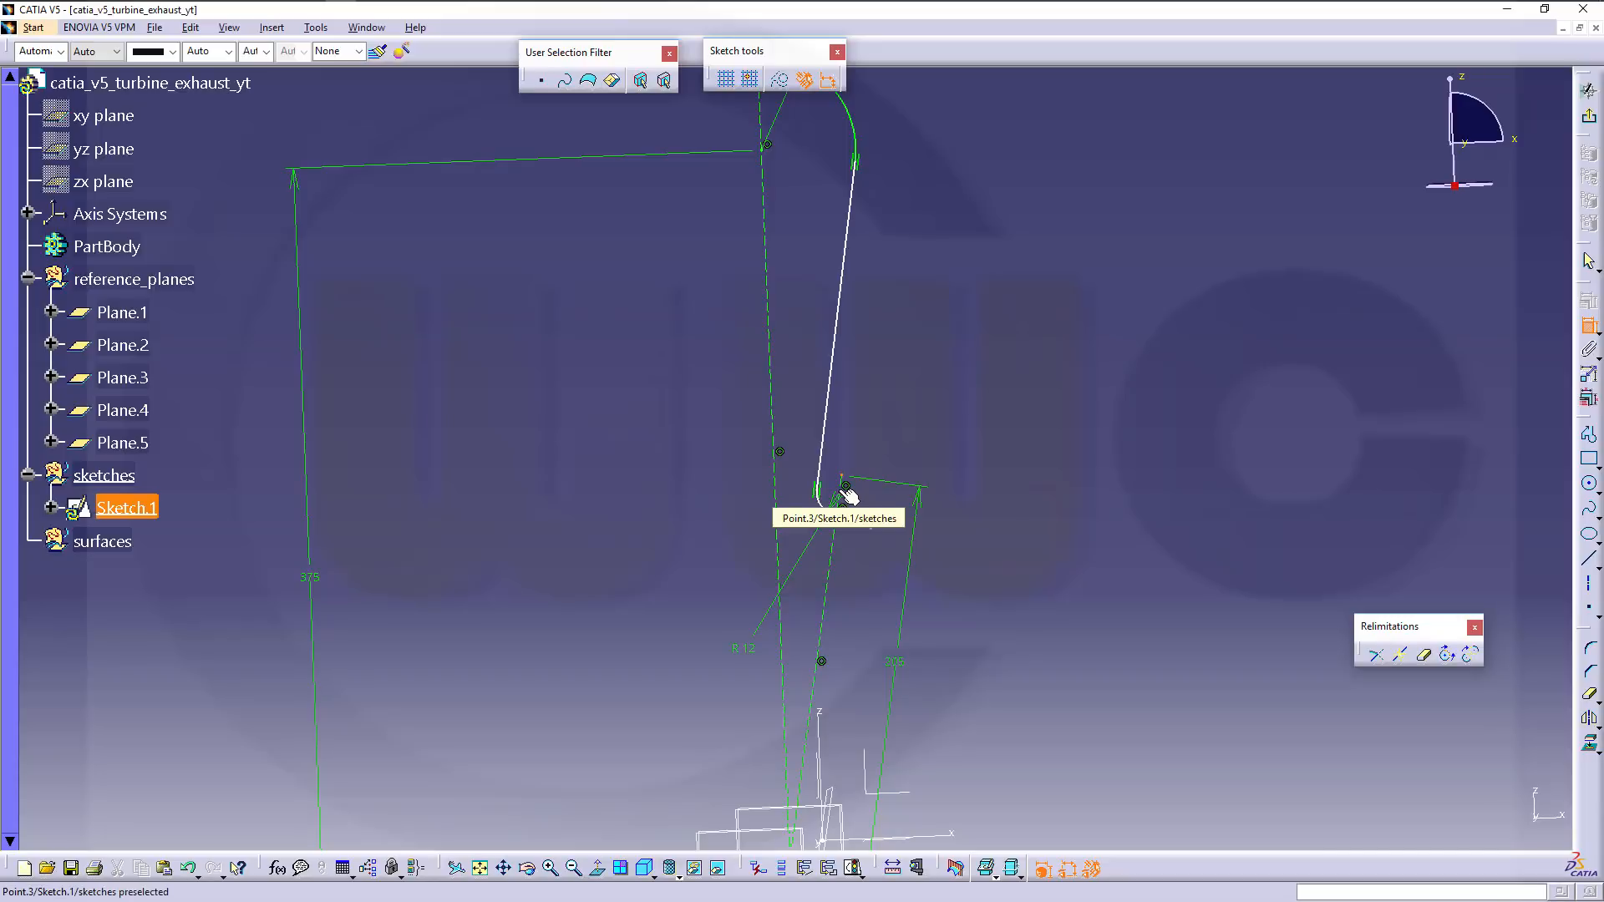
click(845, 491)
right_click(944, 433)
click(1013, 553)
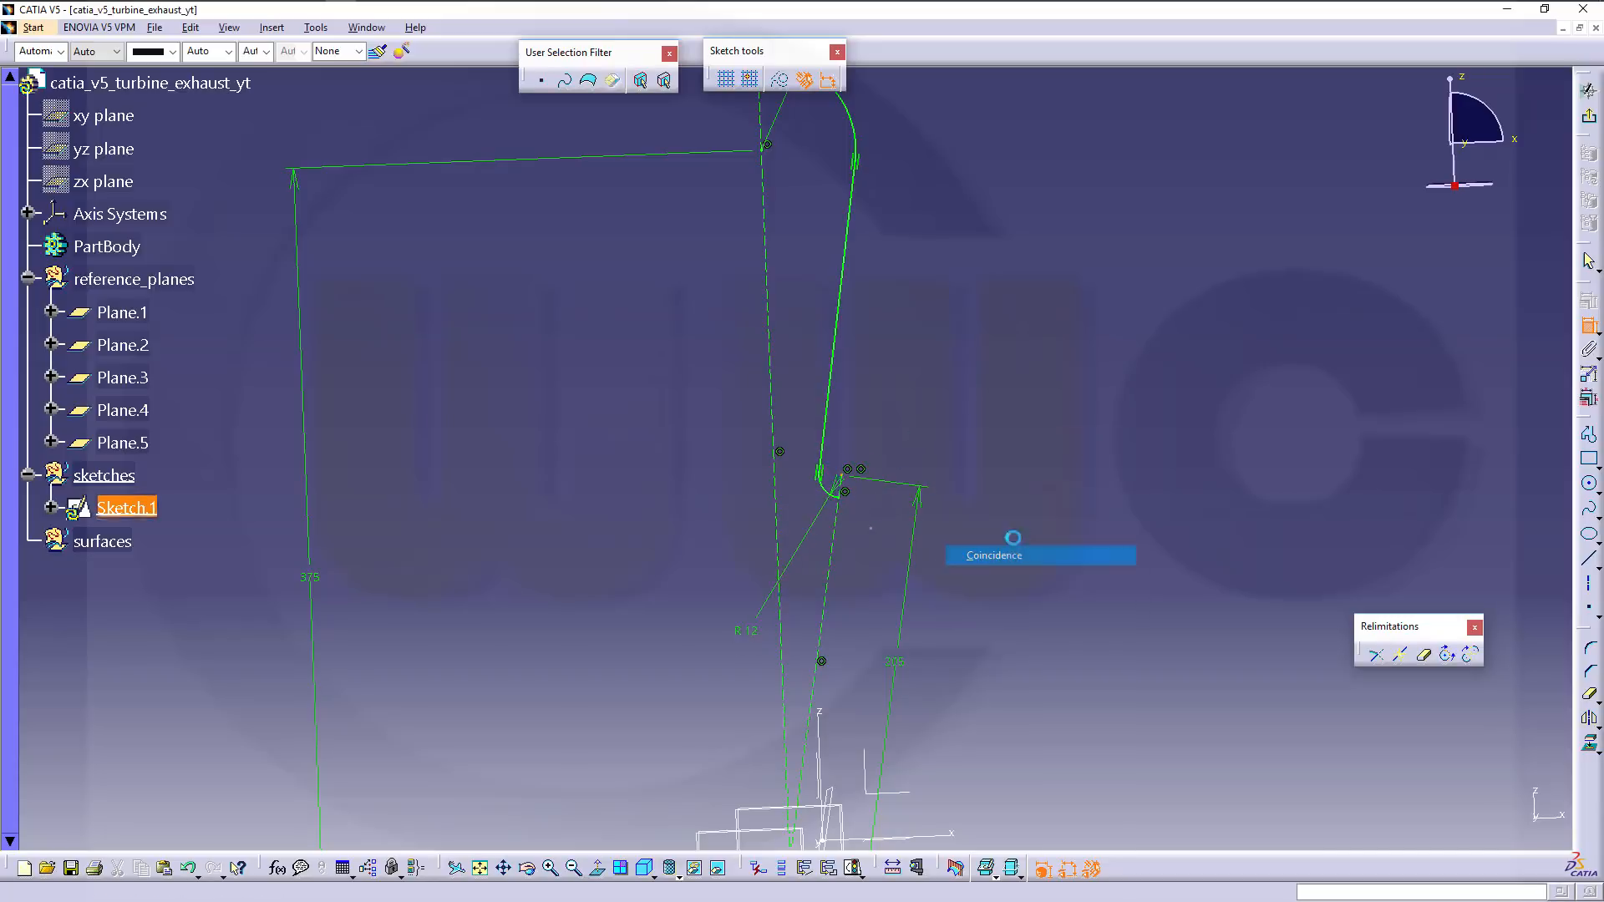
Exit the sketch and define the surfaces geometrical set as the in-work object.
mouse_move(1054, 464)
middle_down()
mouse_move(1010, 373)
mouse_move(1020, 478)
mouse_move(1047, 399)
middle_up()
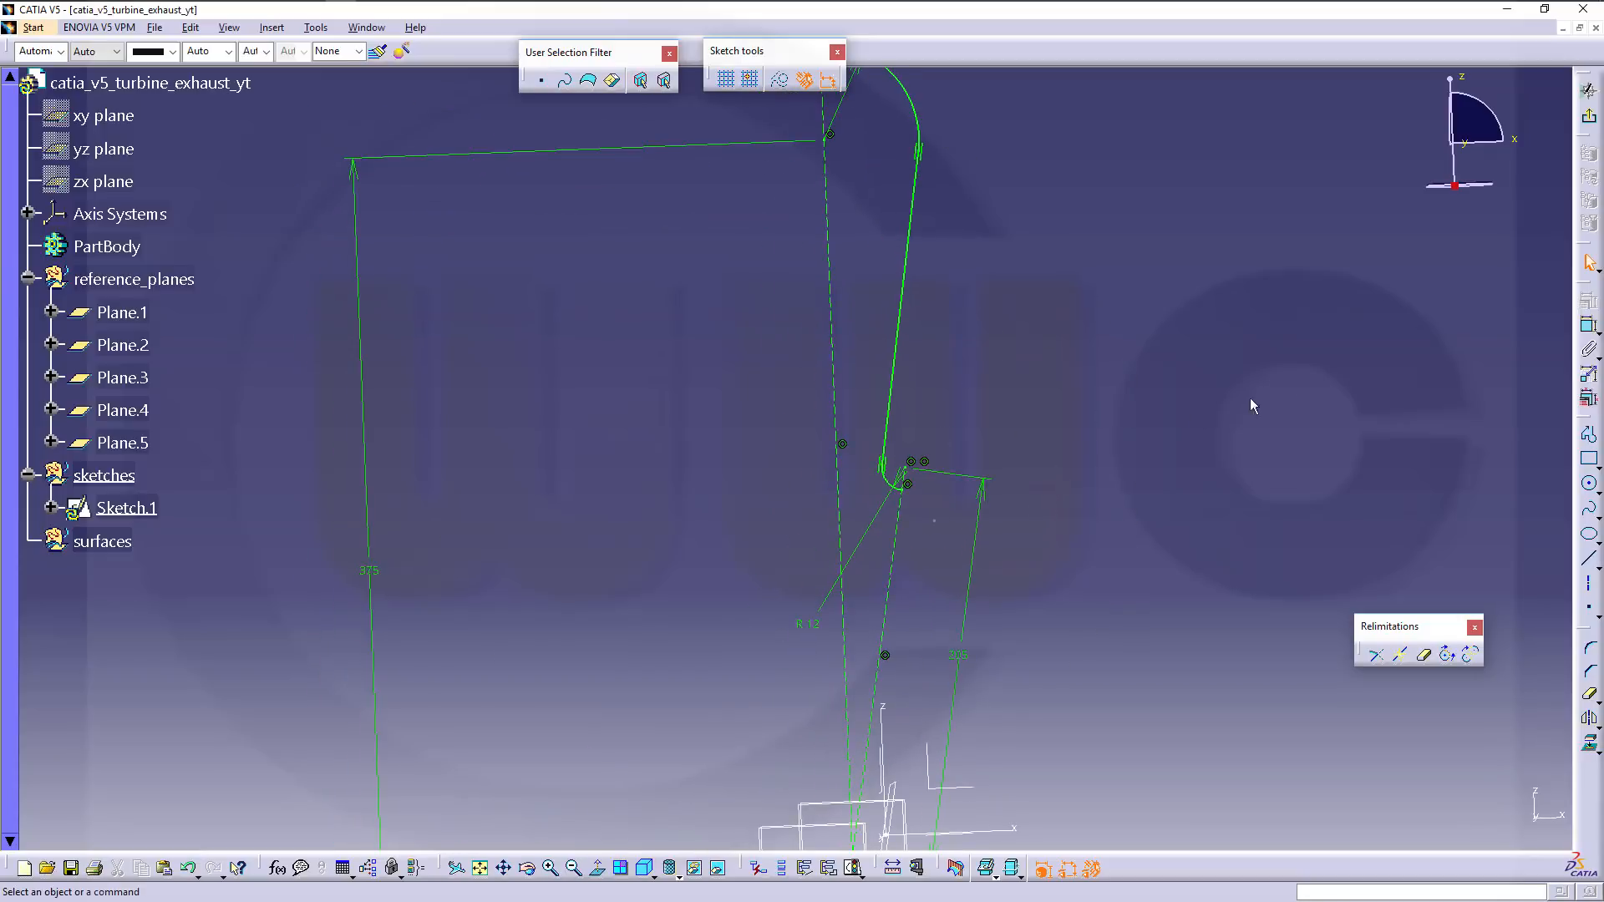
click(1589, 116)
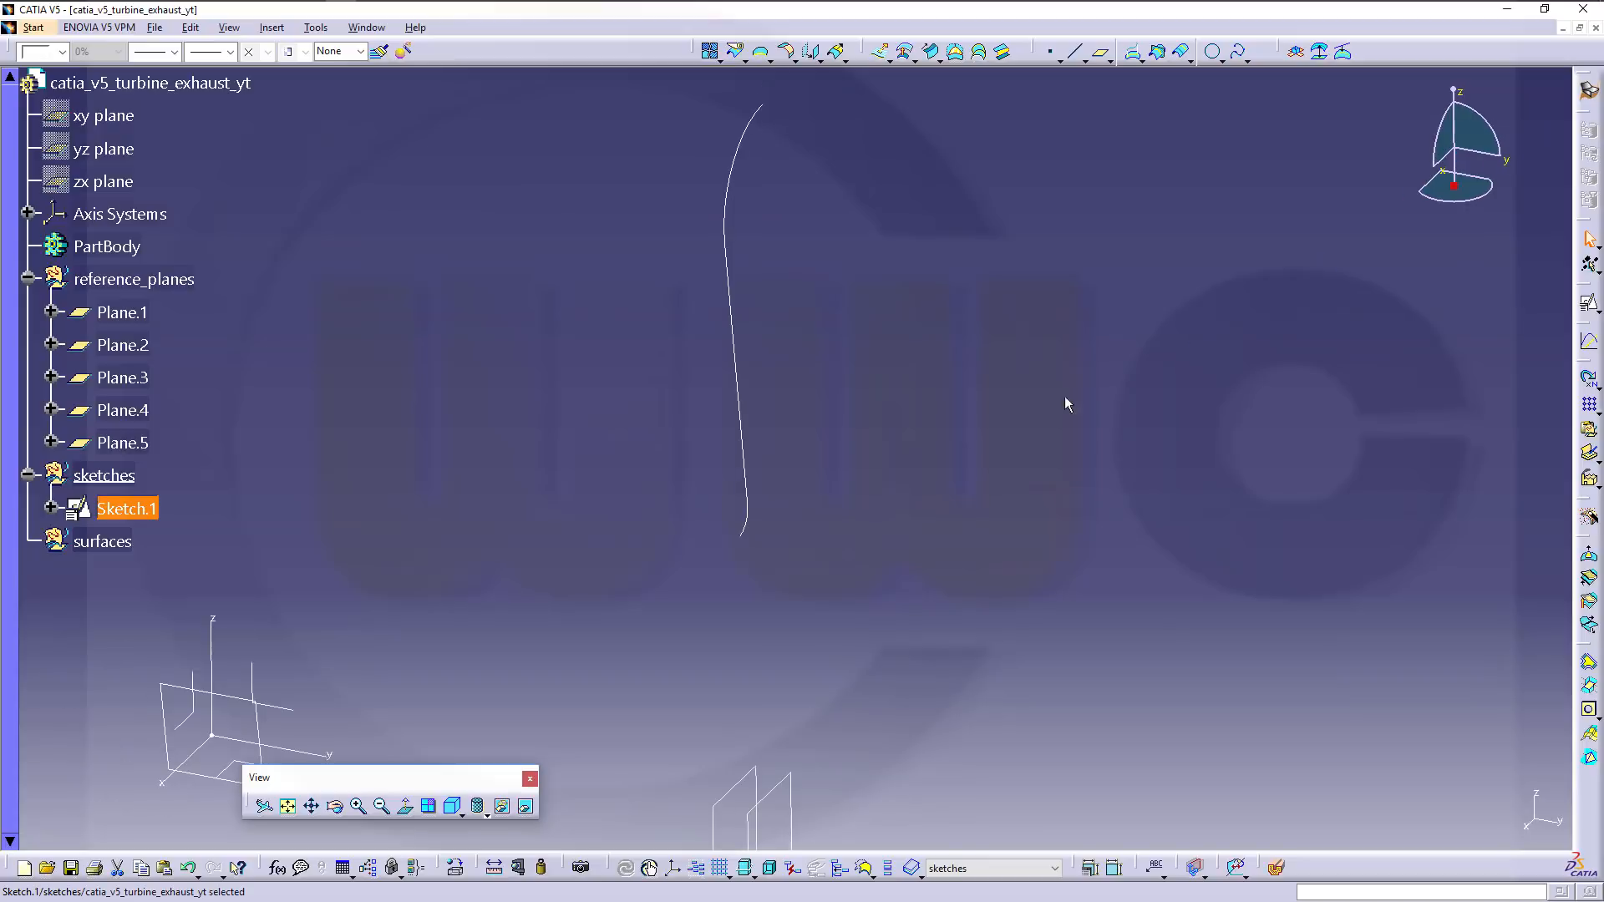
middle_drag(1065, 405, 1028, 484)
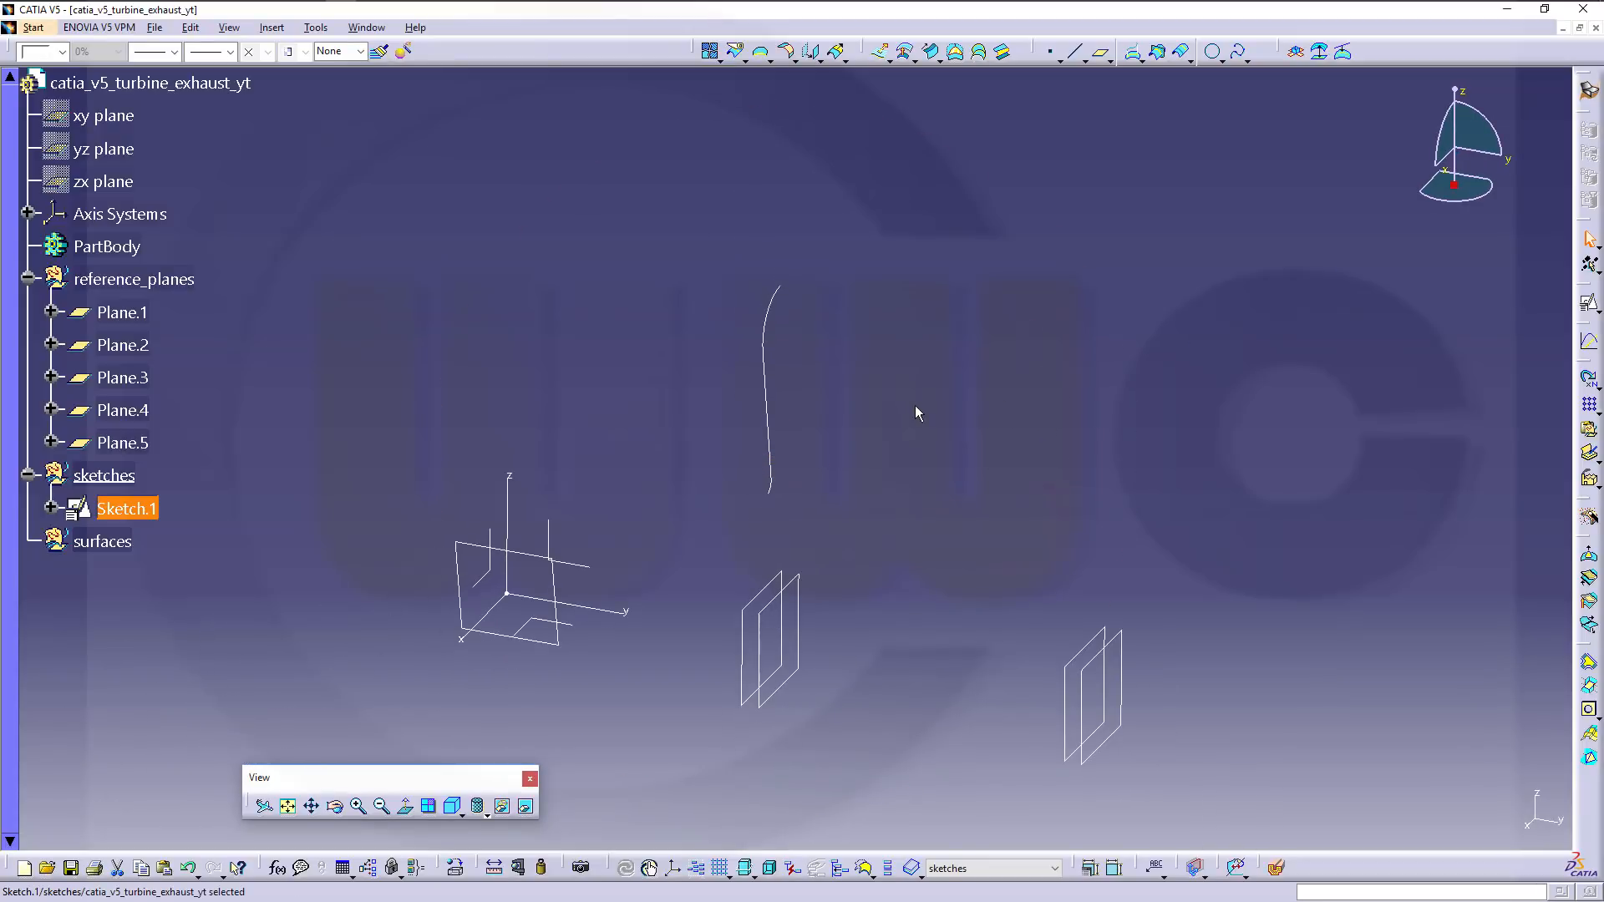
right_click(103, 548)
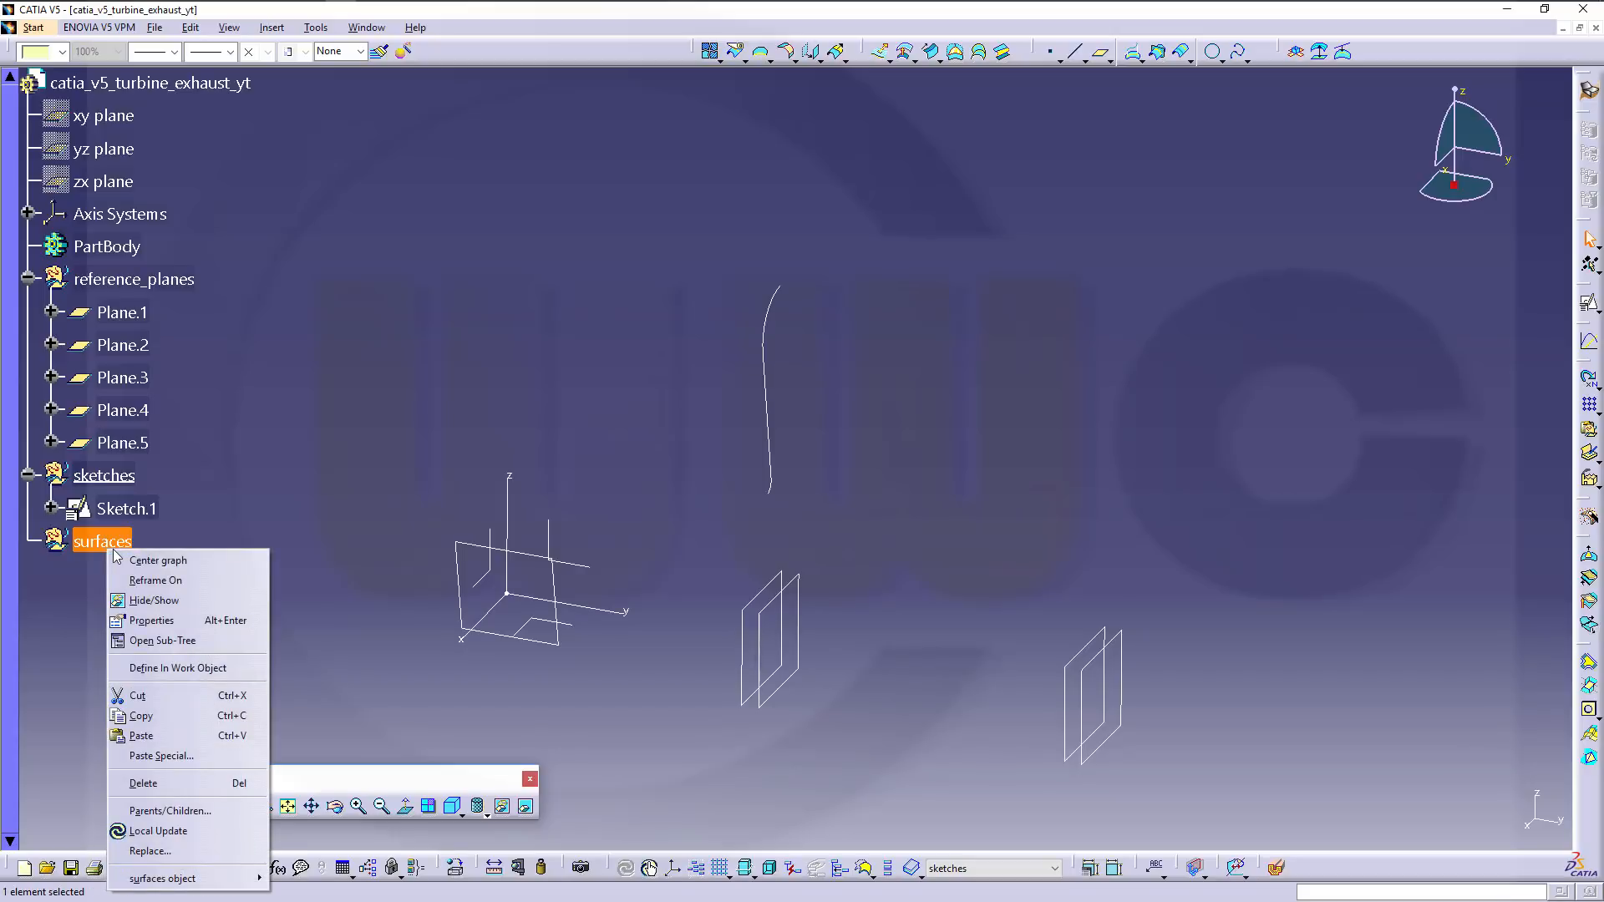
click(177, 667)
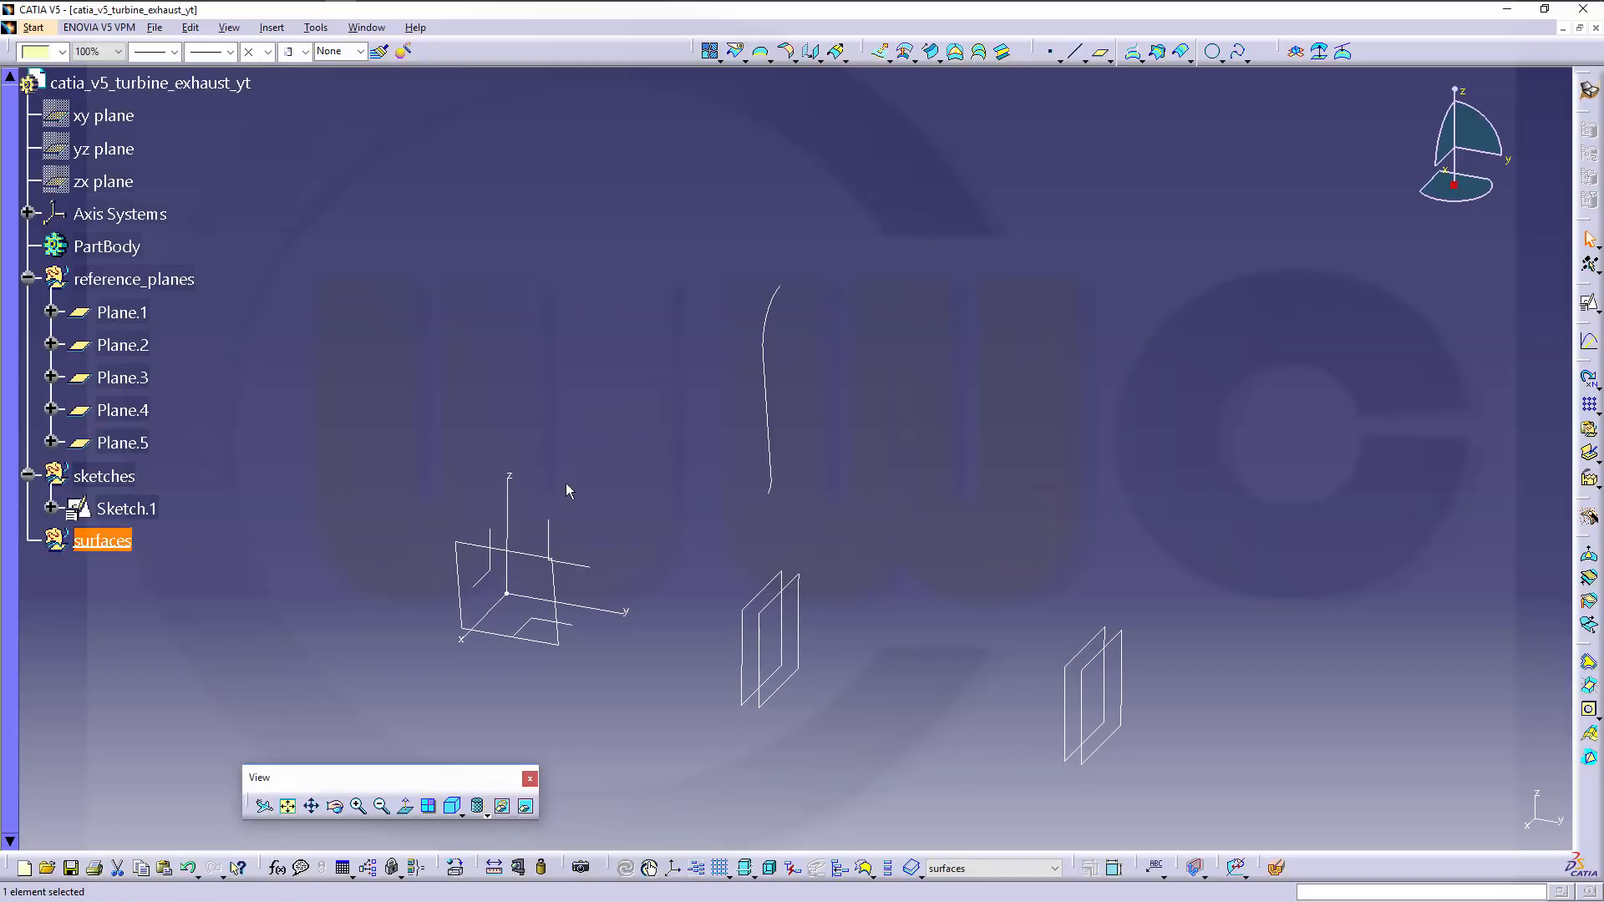
mouse_move(566, 490)
middle_down()
mouse_move(641, 480)
mouse_move(716, 526)
mouse_move(784, 509)
middle_up()
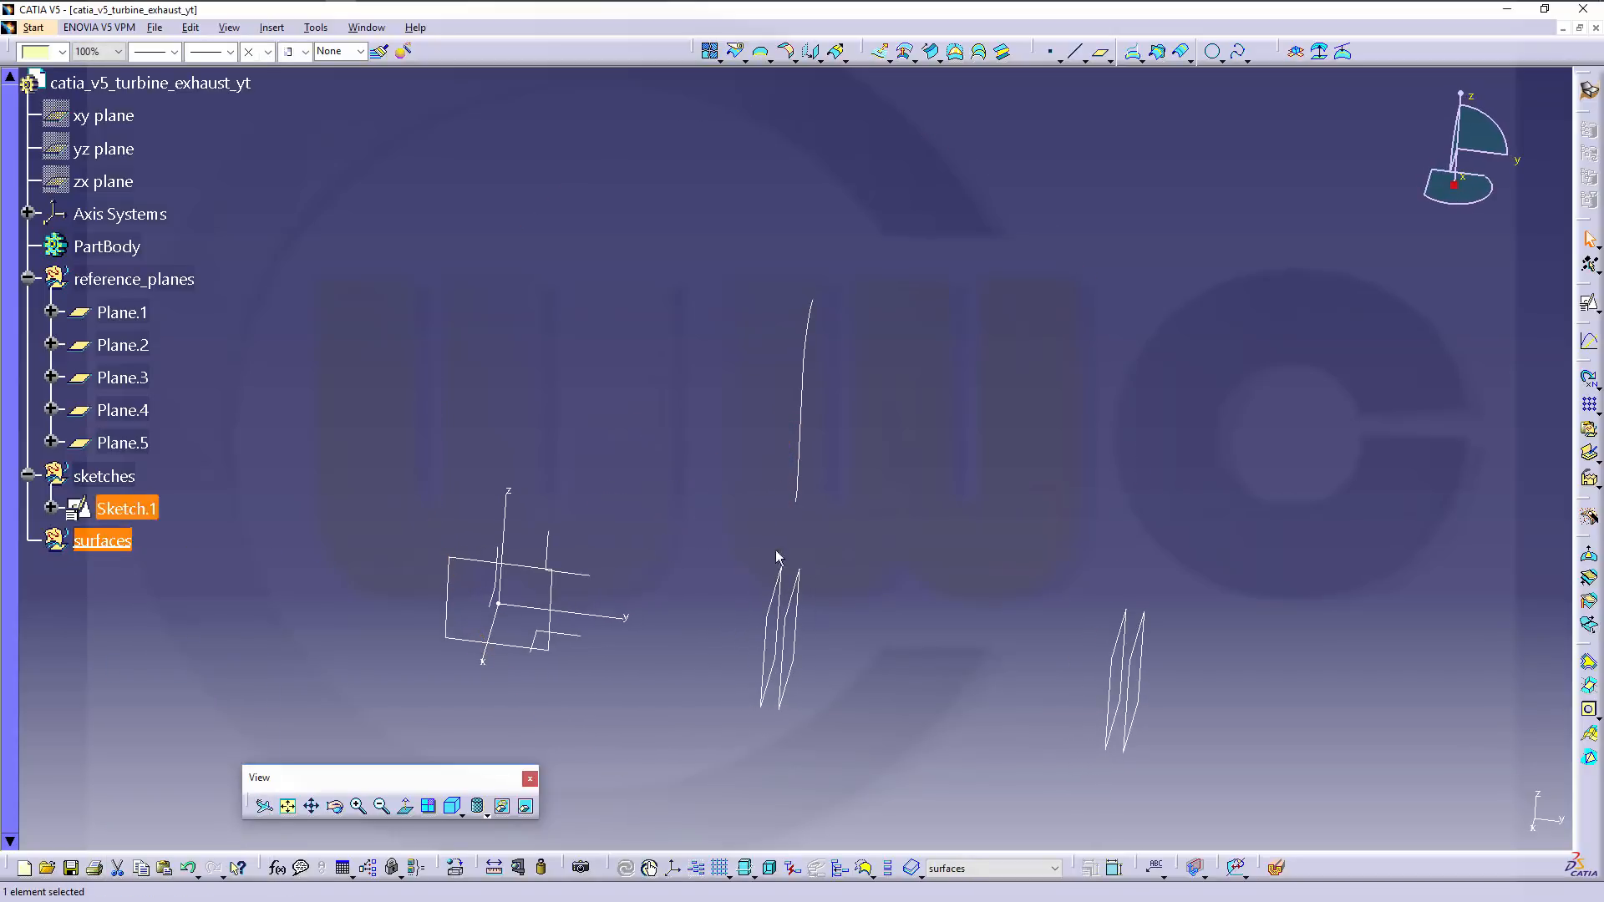
click(493, 337)
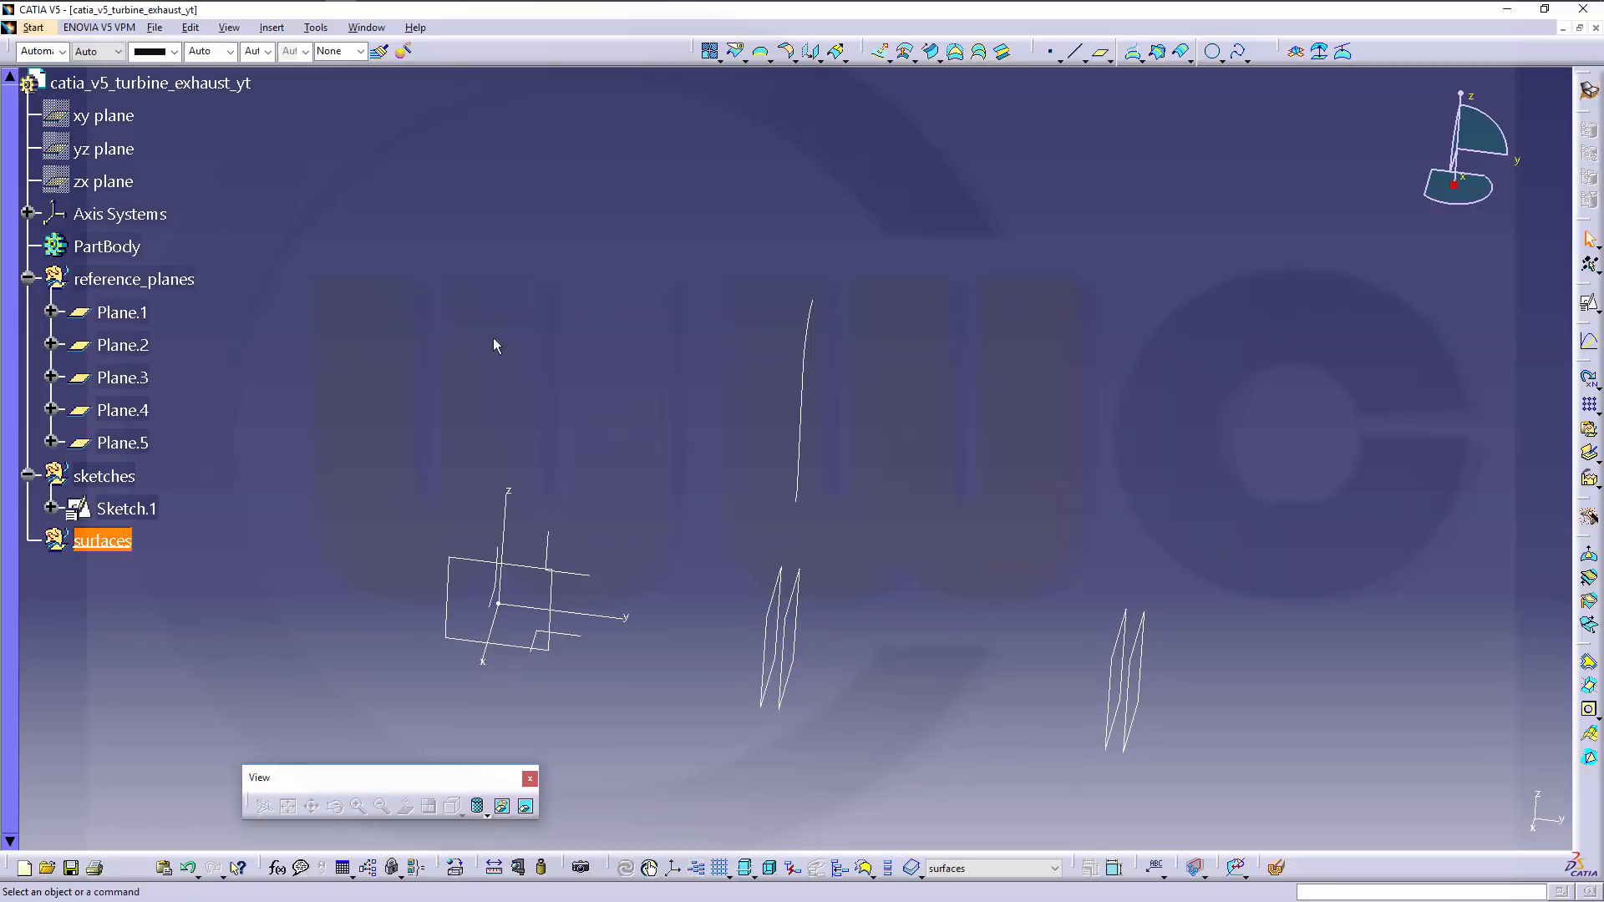
Extrude Sketch.1 as a surface along the sketch normal, with Limit 1 set up to Plane.1 and Limit 2 at 0 mm.
click(882, 52)
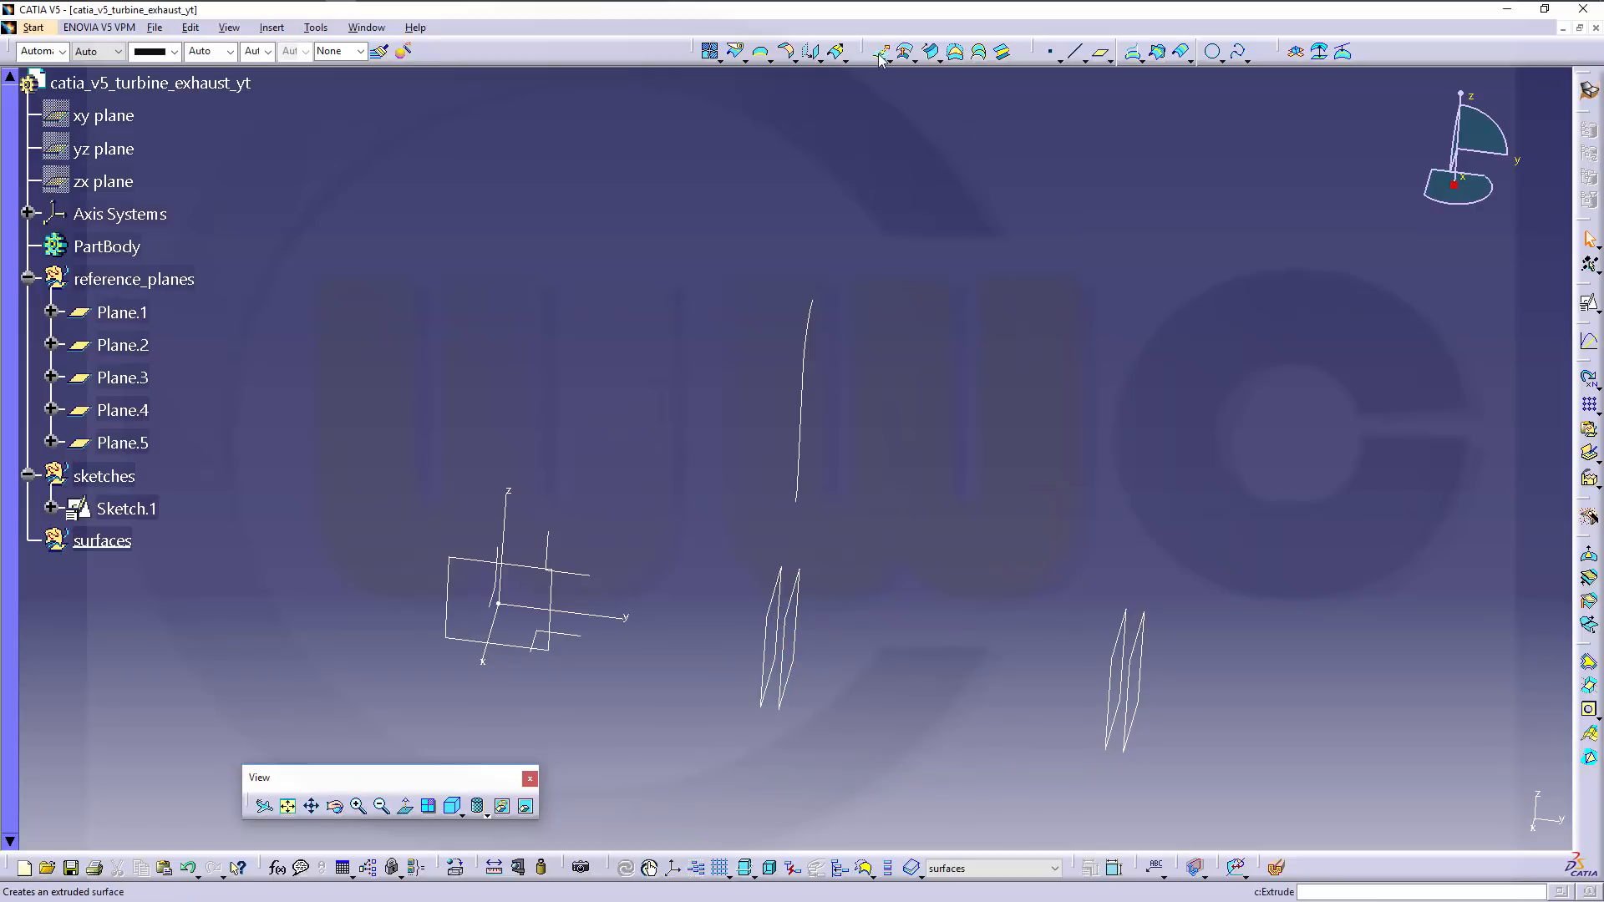
click(806, 457)
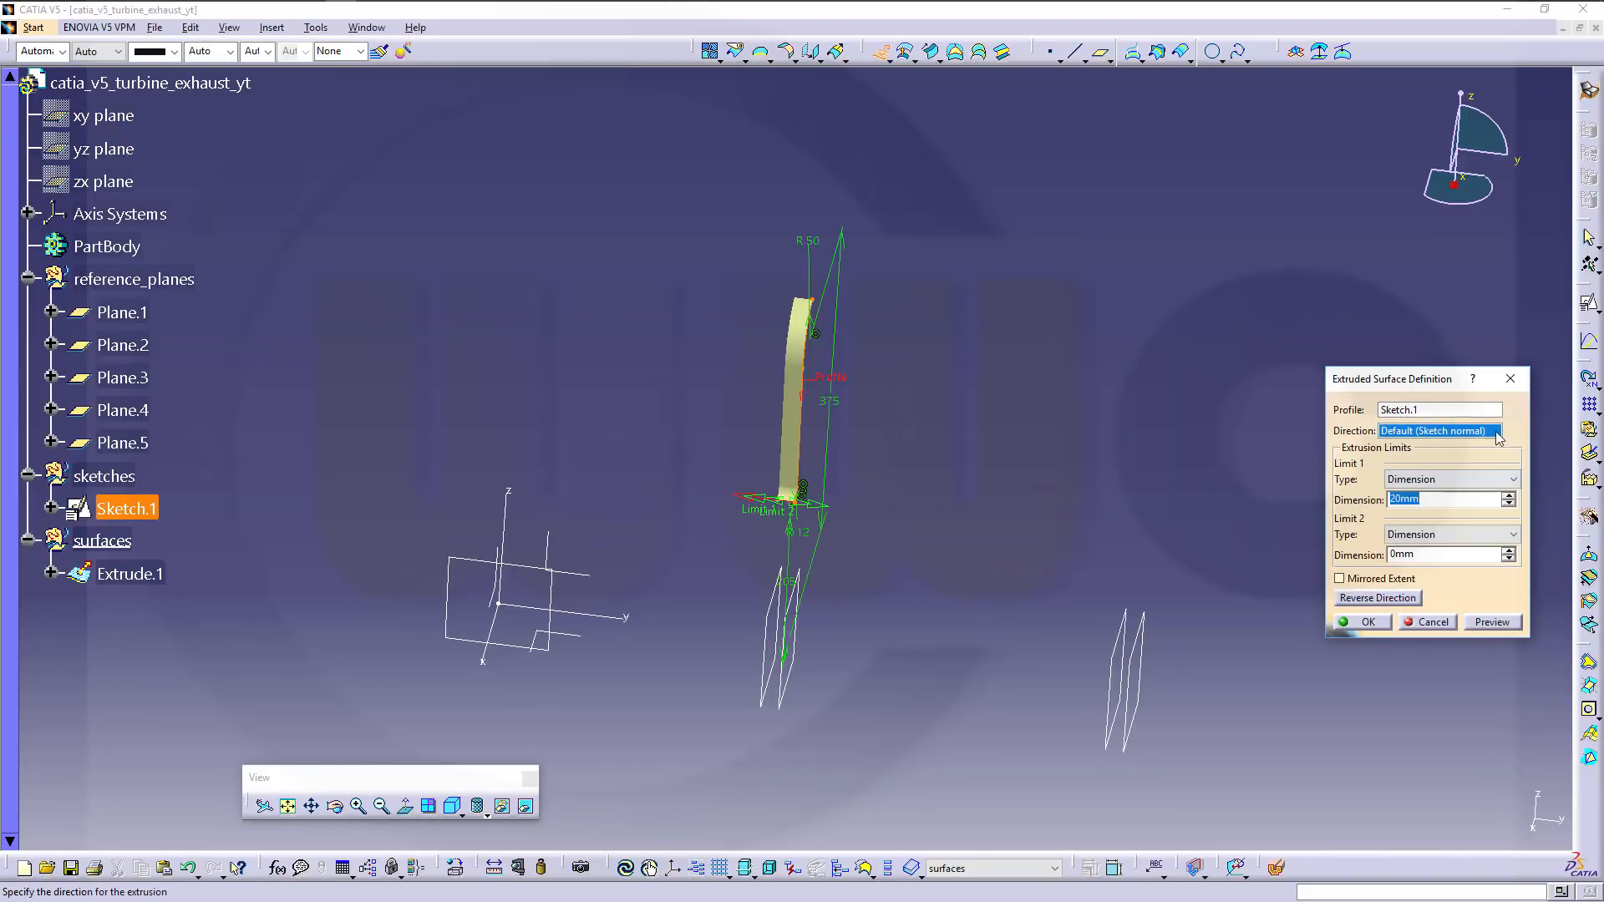
click(1511, 481)
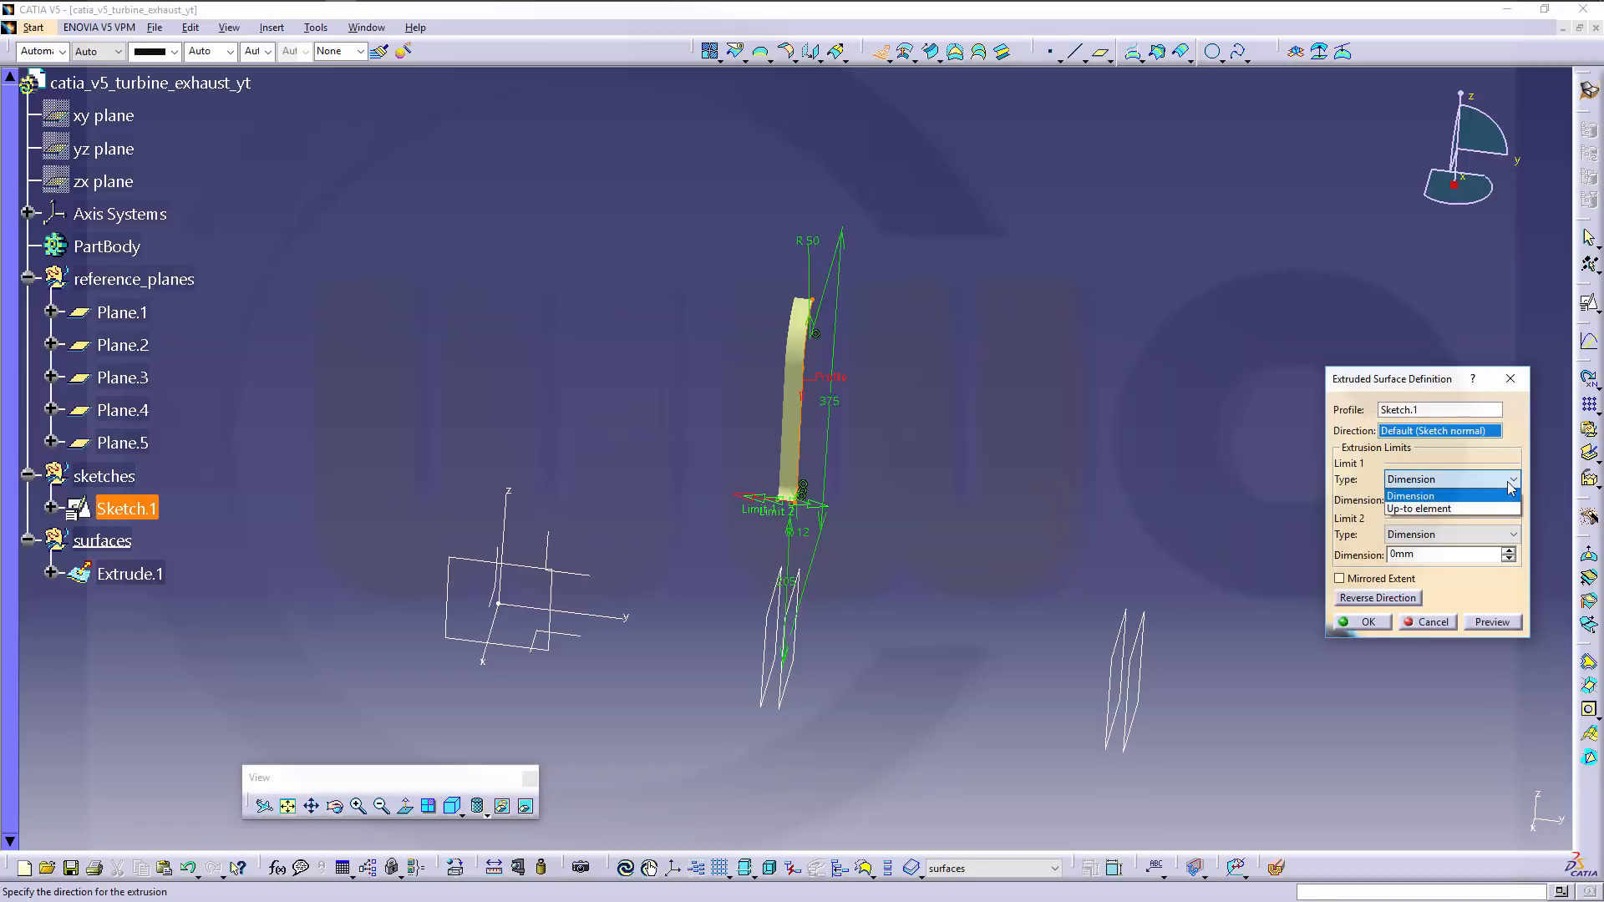
click(1175, 467)
click(1508, 482)
click(1449, 509)
click(757, 683)
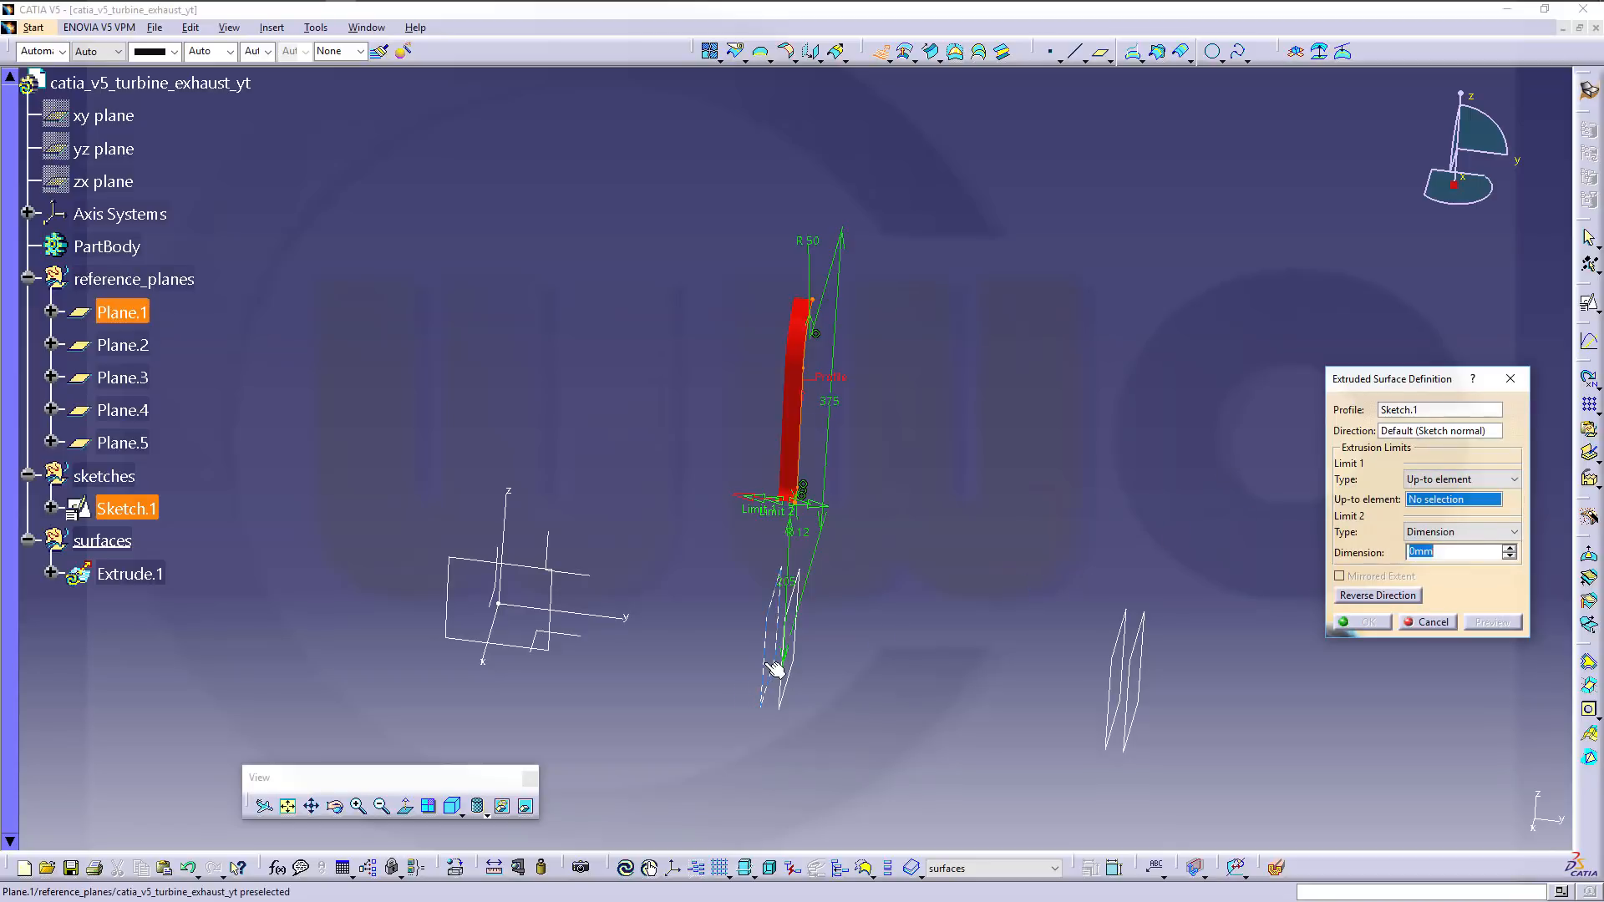
click(1367, 623)
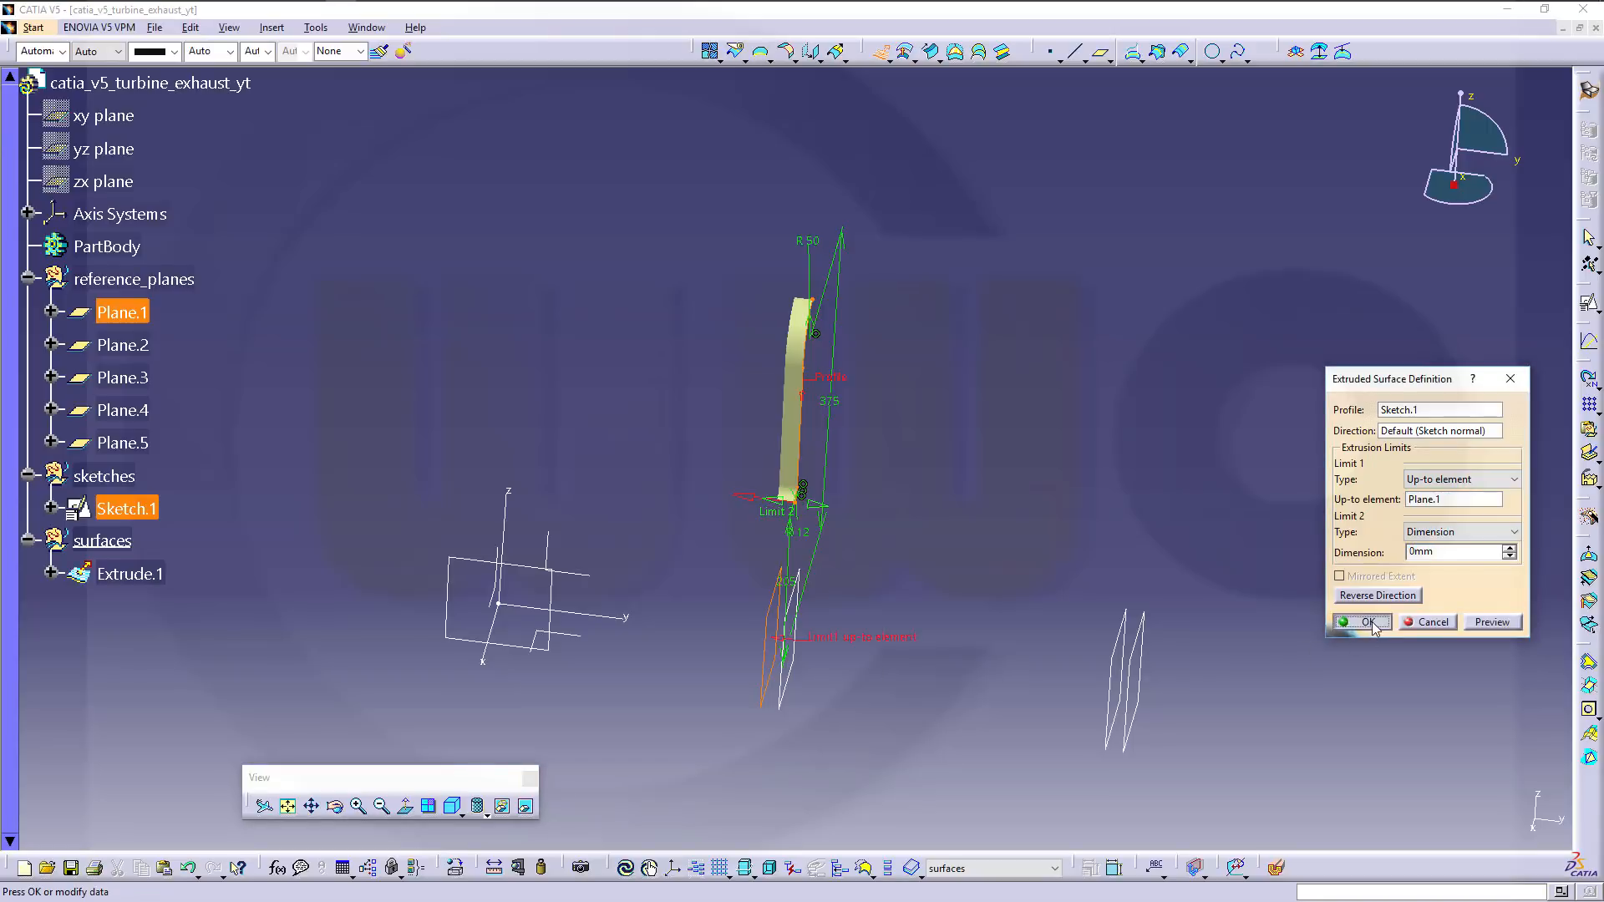
middle_drag(1049, 555, 975, 529)
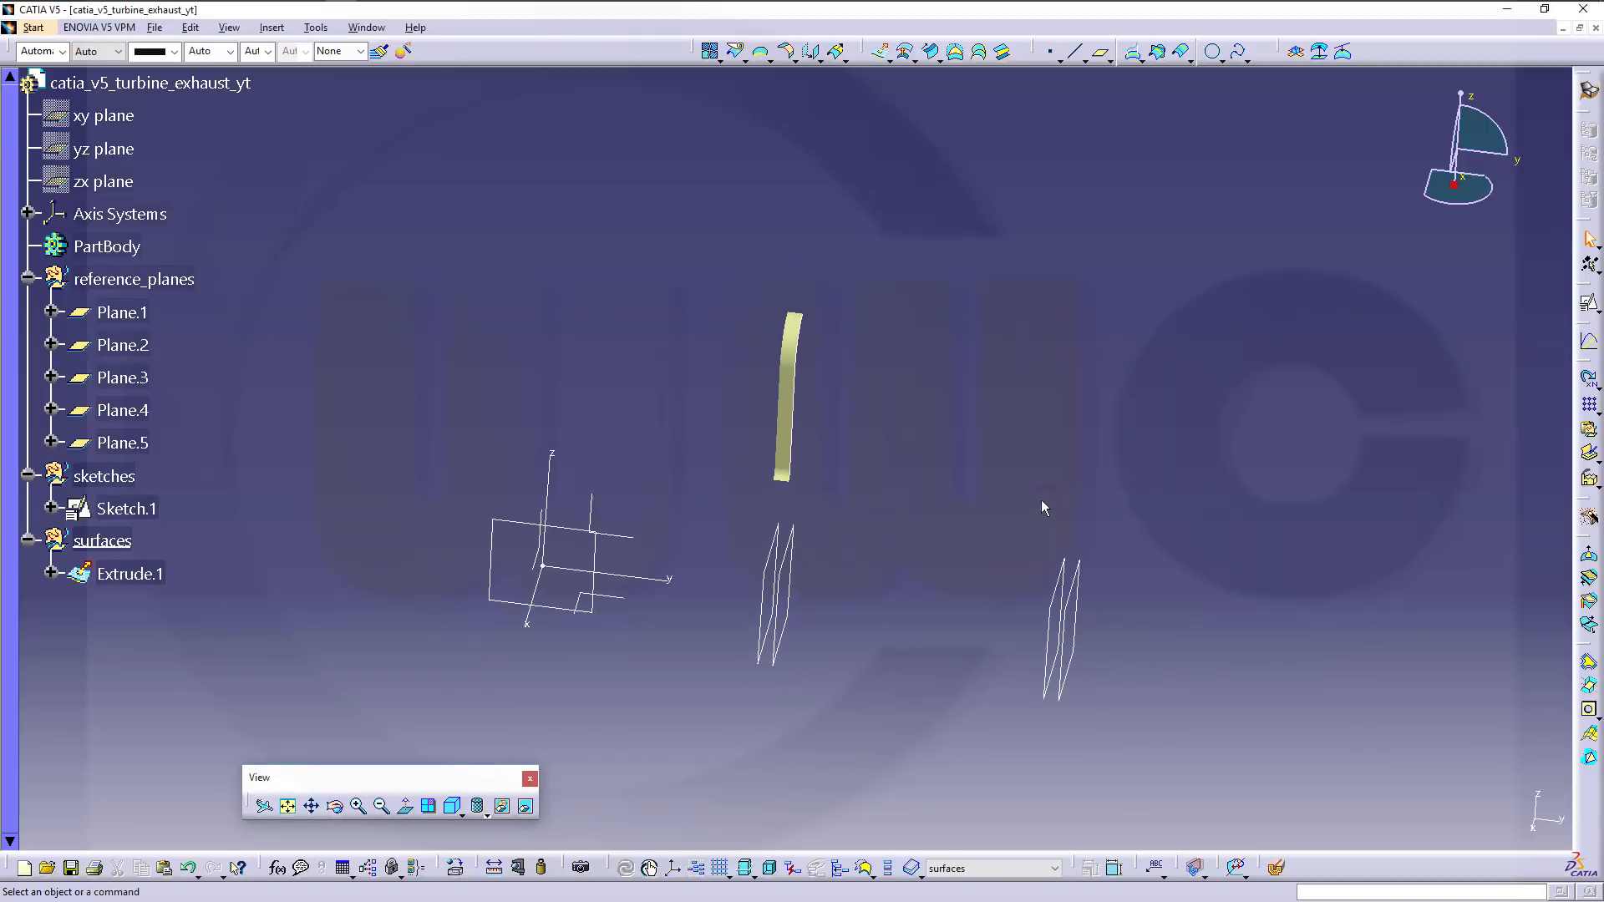
key(alt+Tab)
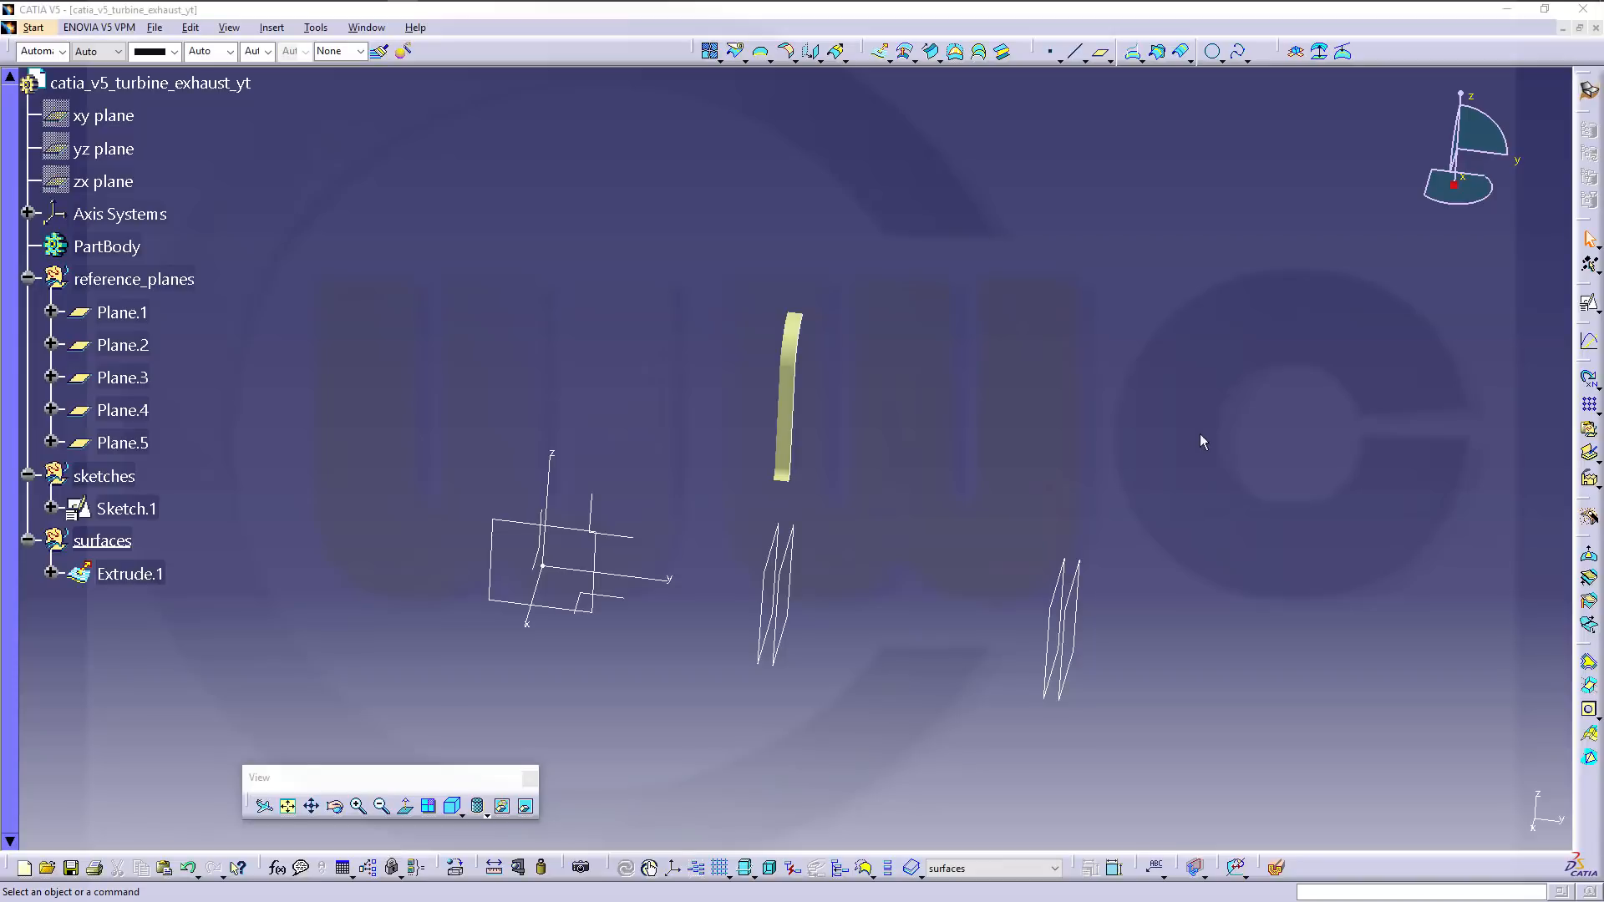
Create a positioned sketch on Plane.3 with implicit origin and orientation, and hide the sketch's absolute axis.
click(1585, 305)
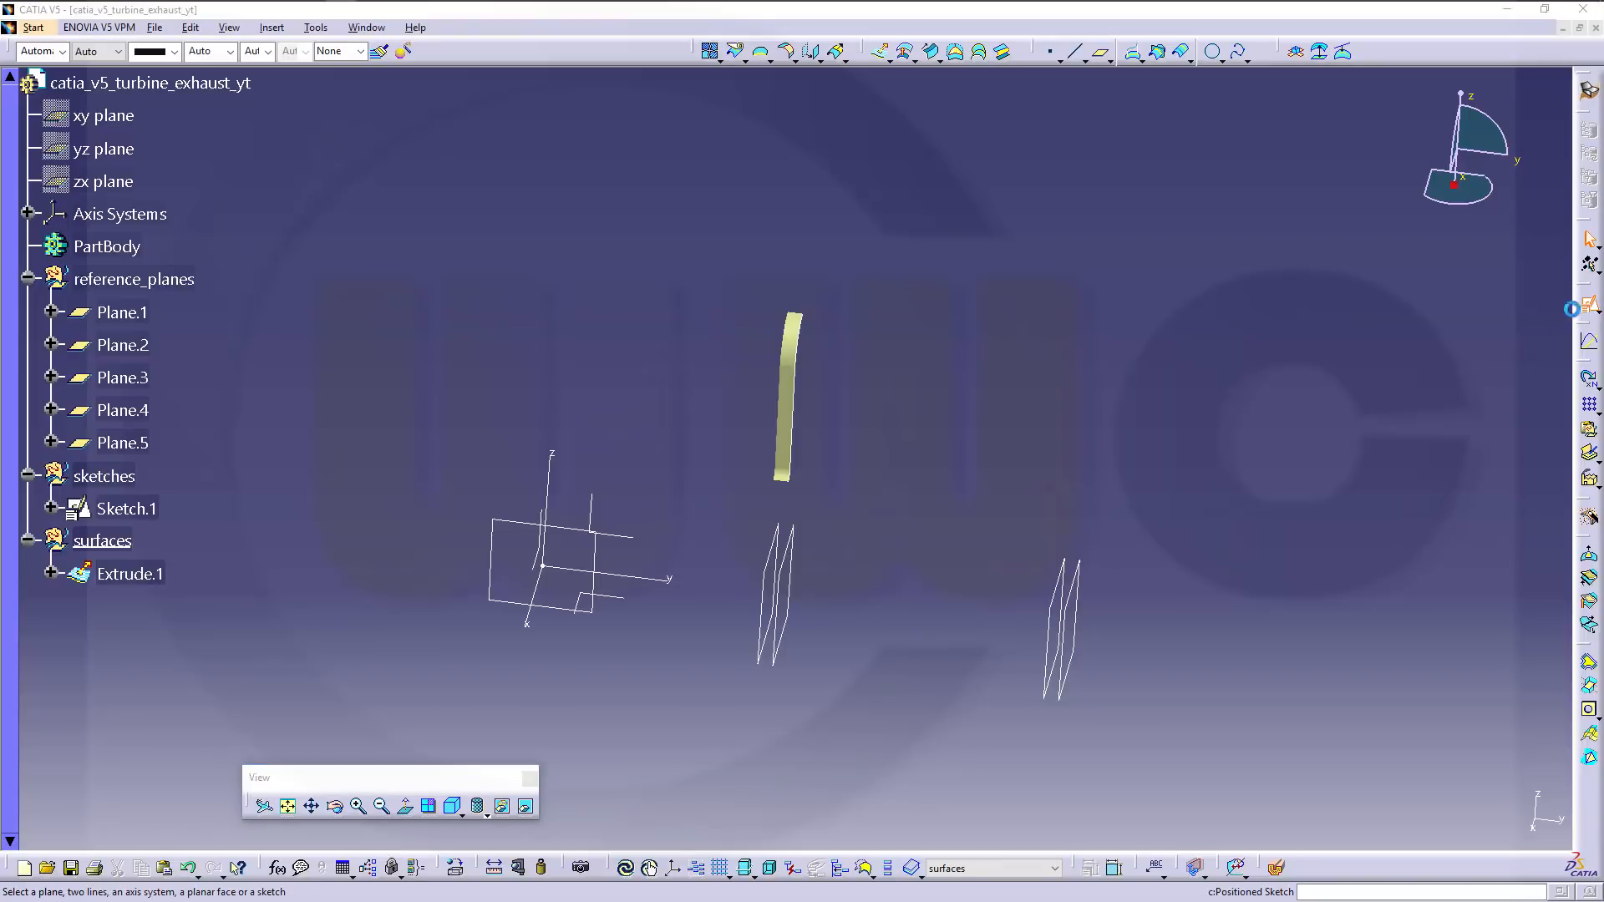
click(1045, 602)
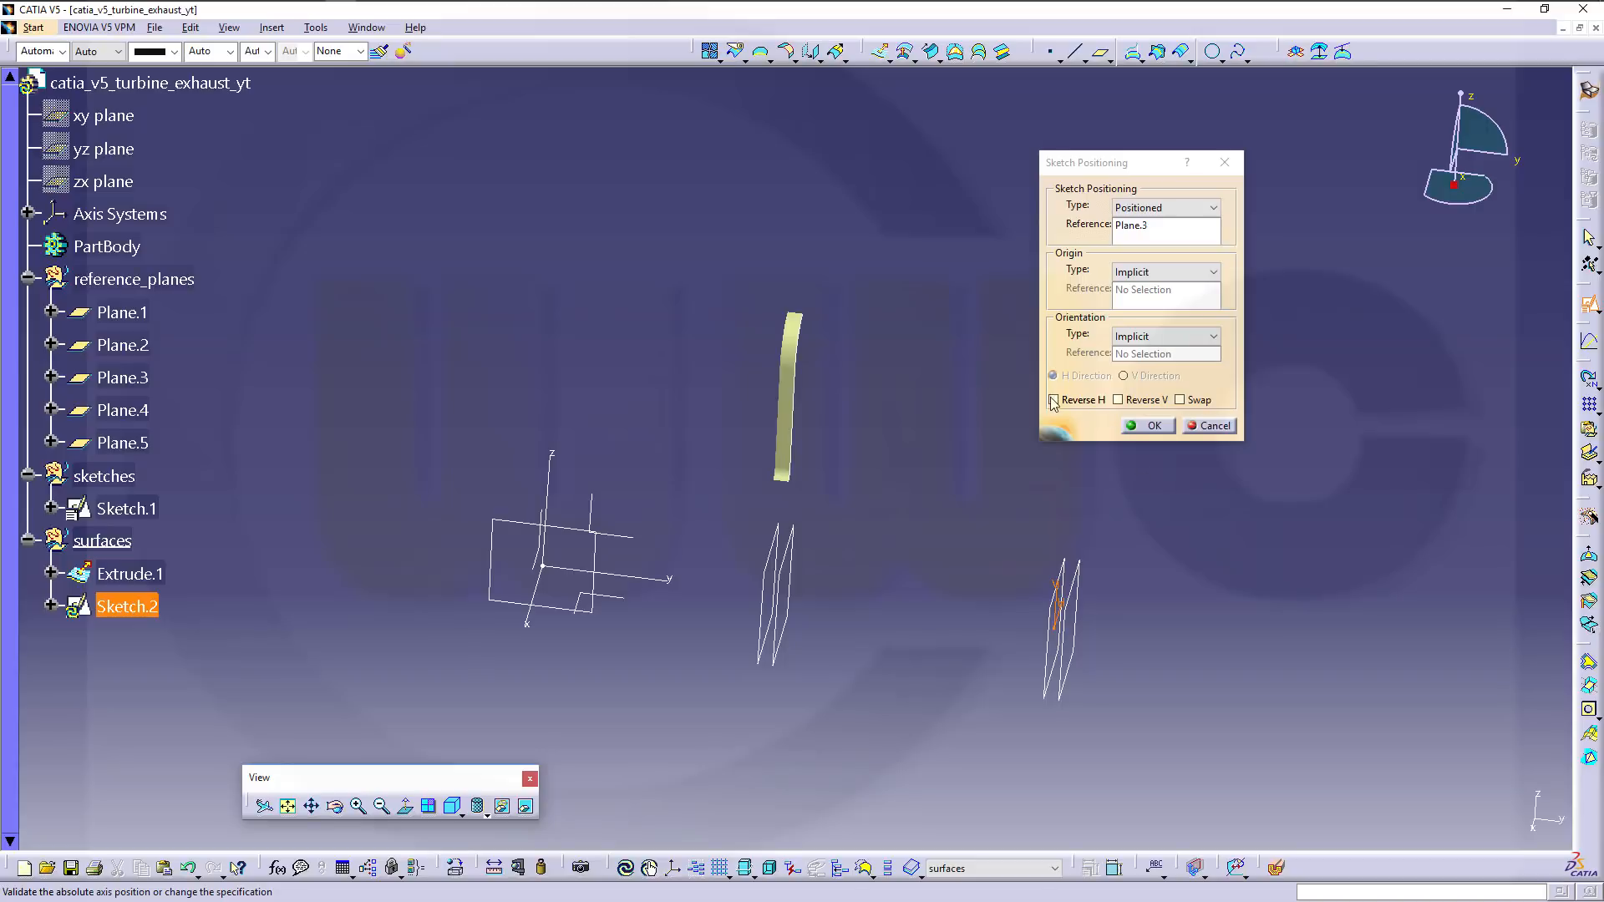
click(1147, 426)
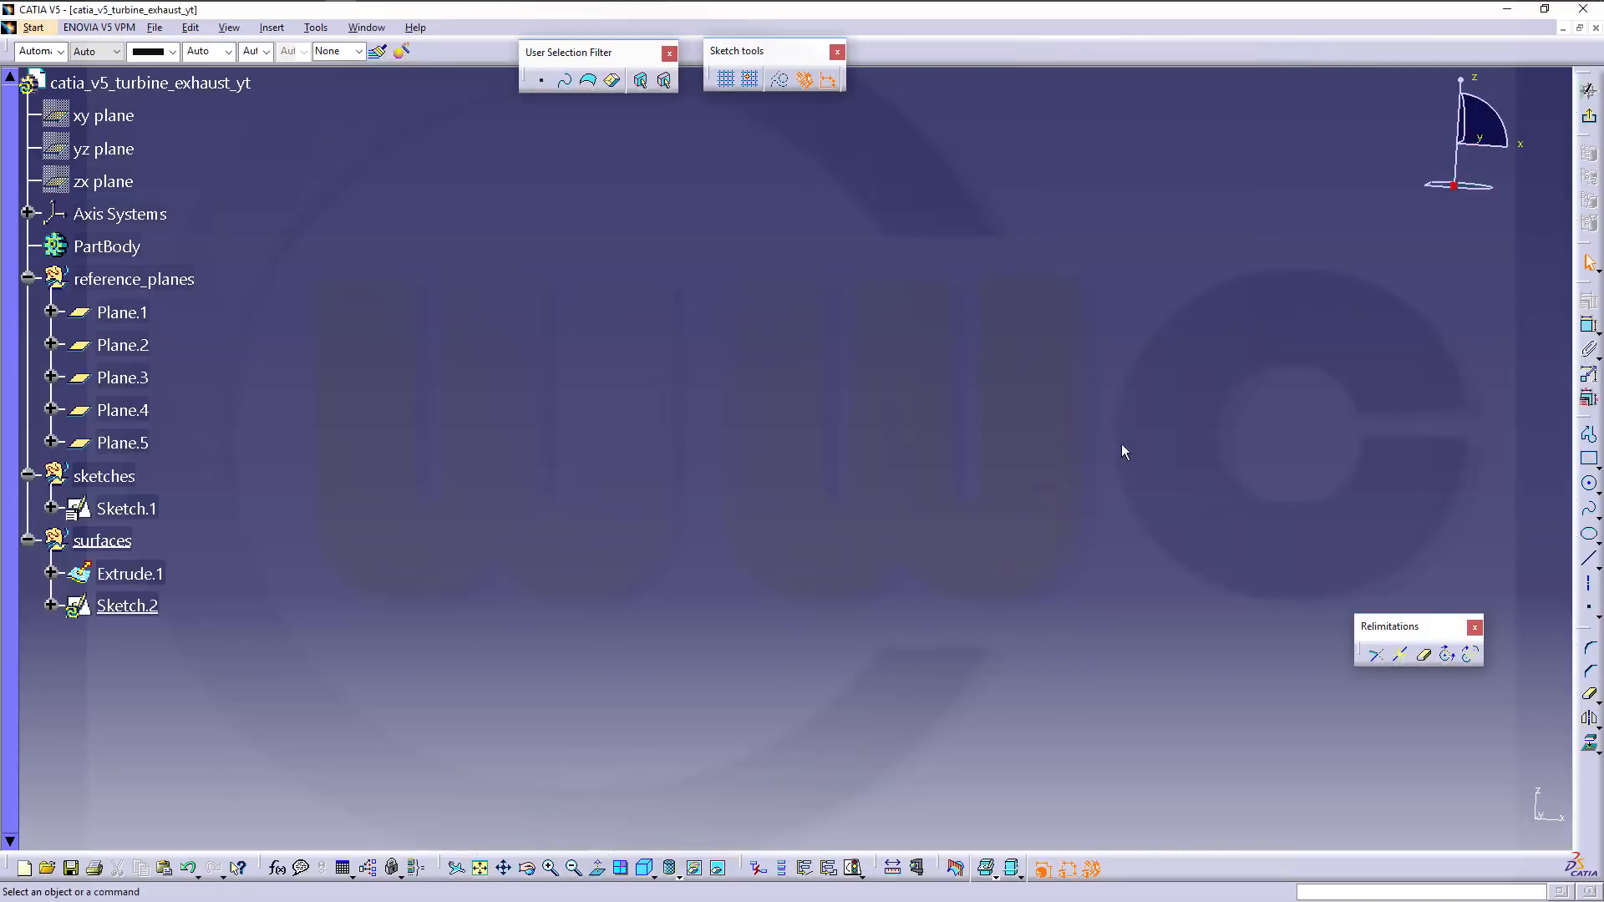
click(480, 868)
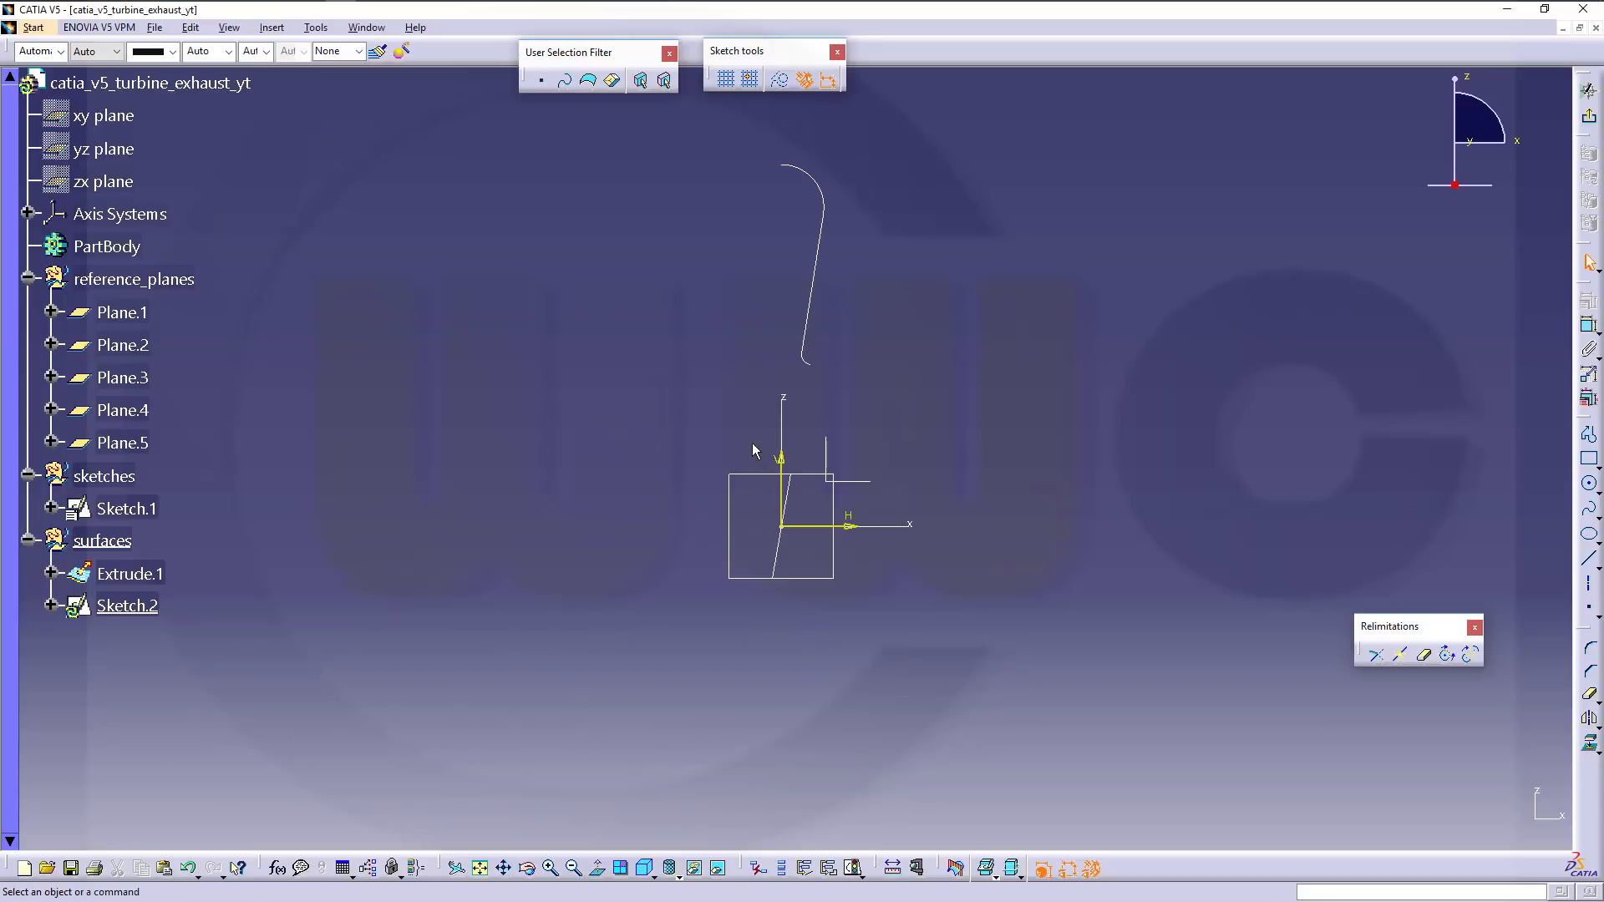
click(851, 527)
click(693, 868)
middle_drag(1032, 444, 1020, 397)
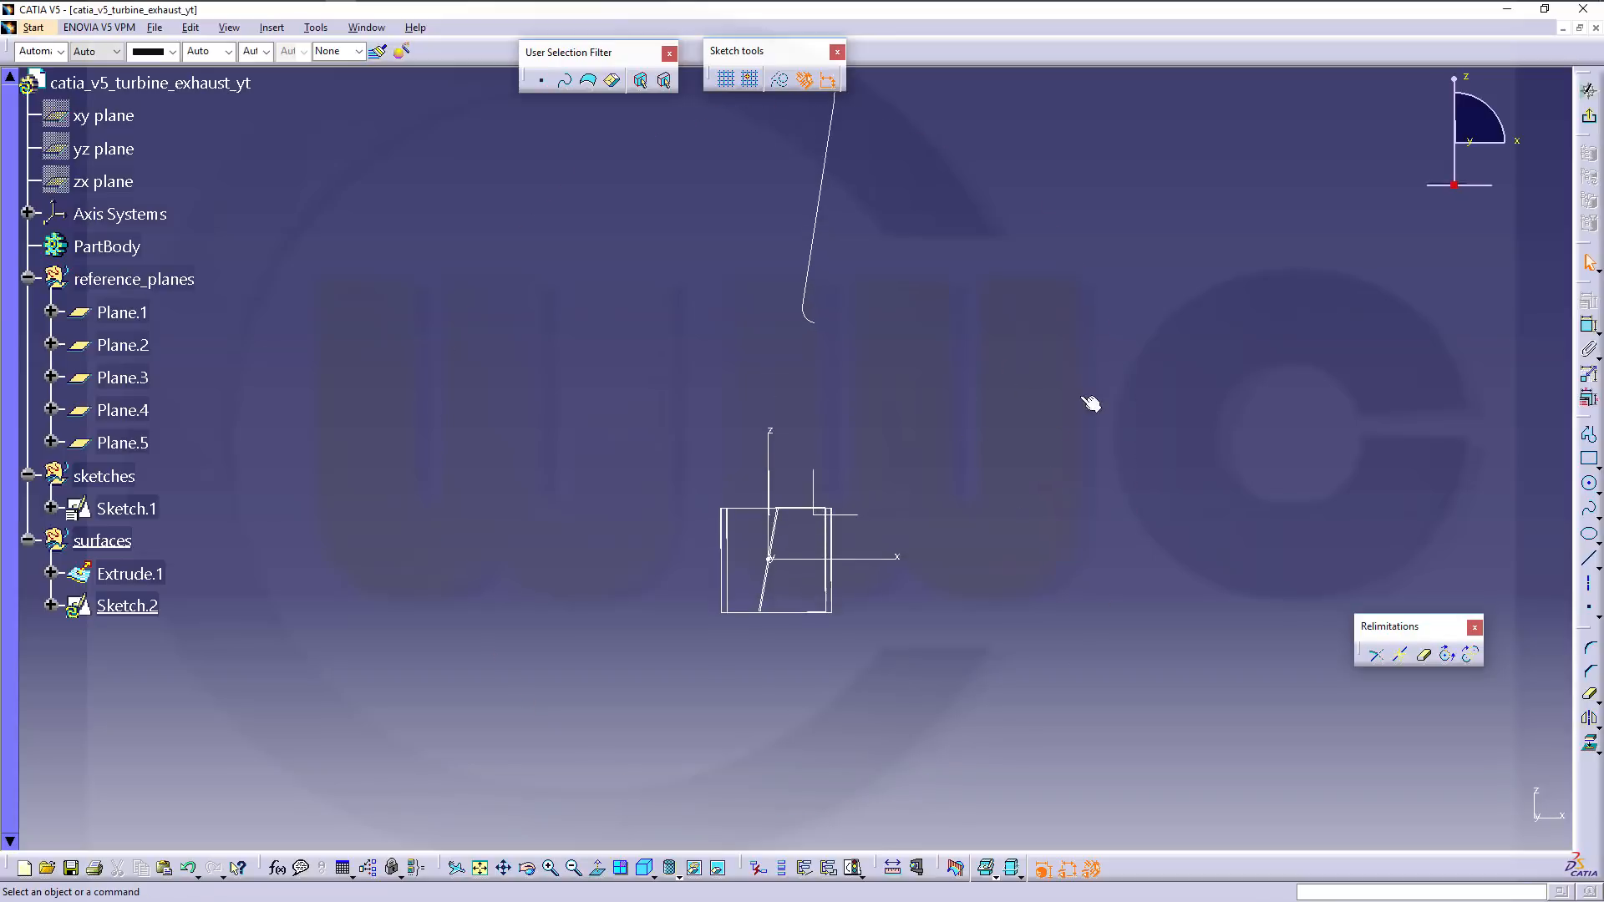
Draw a circle of about 108 mm radius, centred to the upper right of the axis system origin.
click(1588, 484)
click(1589, 486)
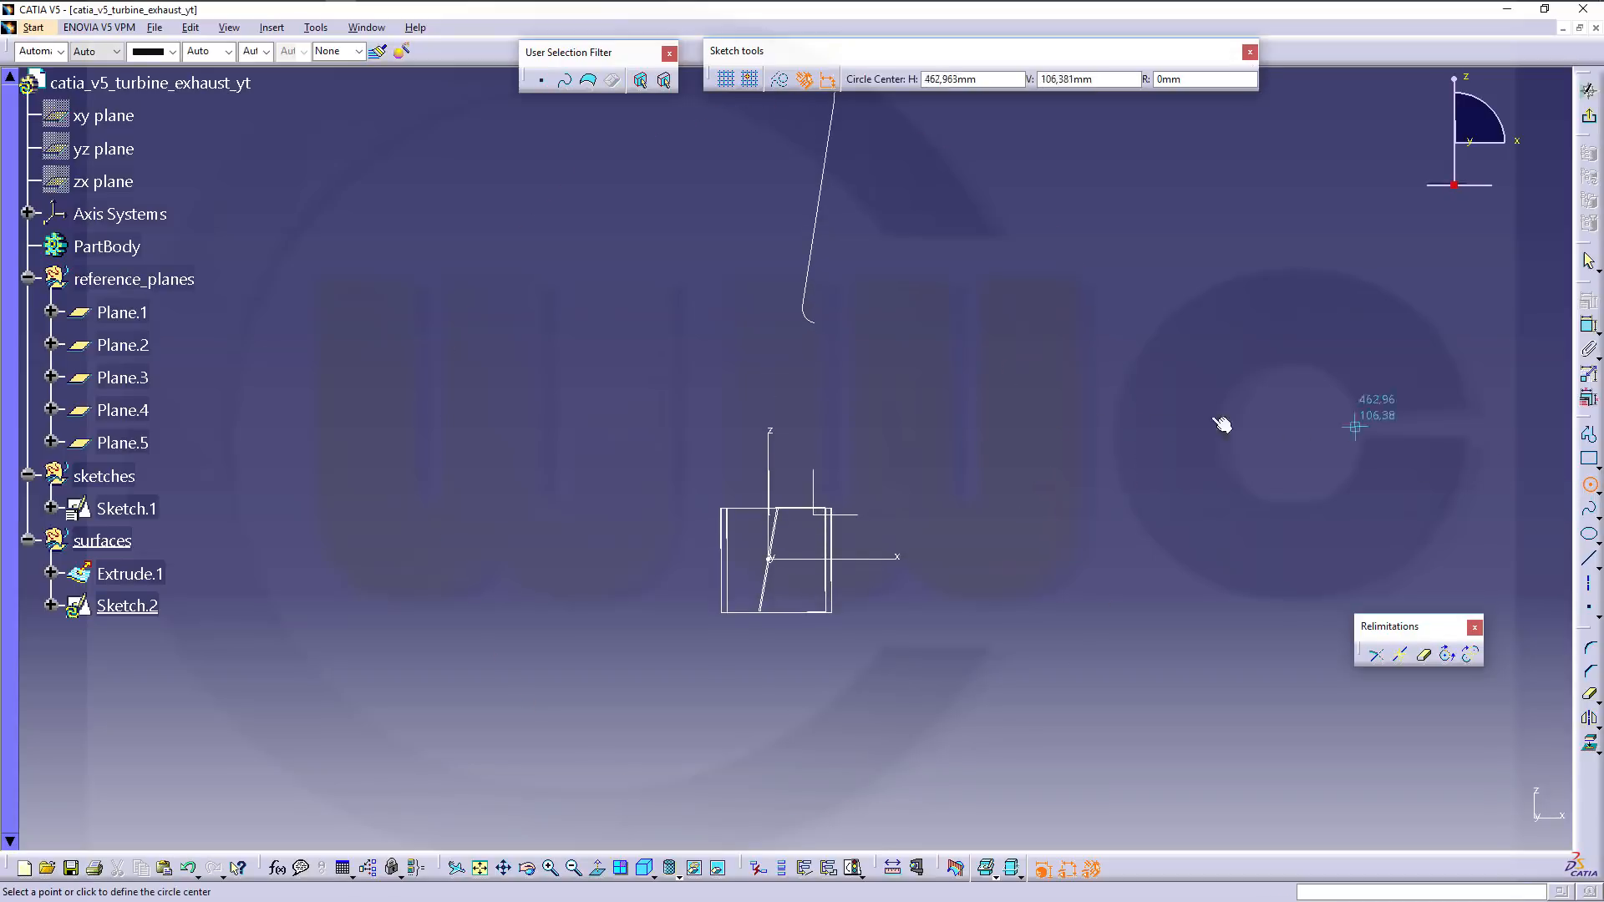
click(934, 506)
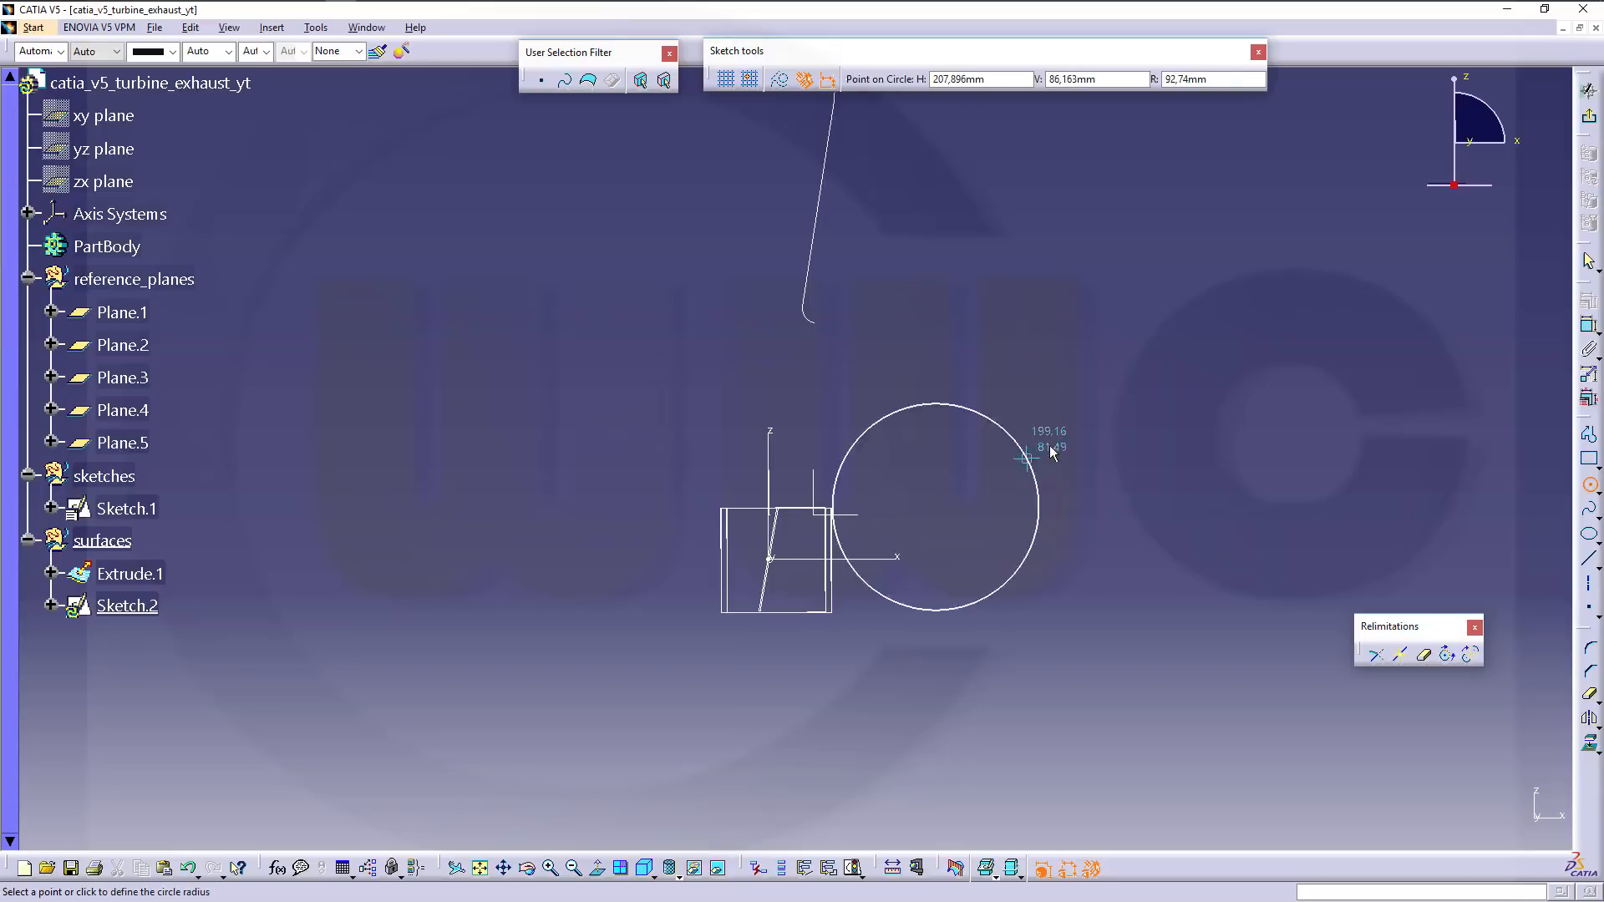
click(1054, 441)
Constrain the circle by its radius instead of its diameter and set the radius to 730 mm.
click(1588, 326)
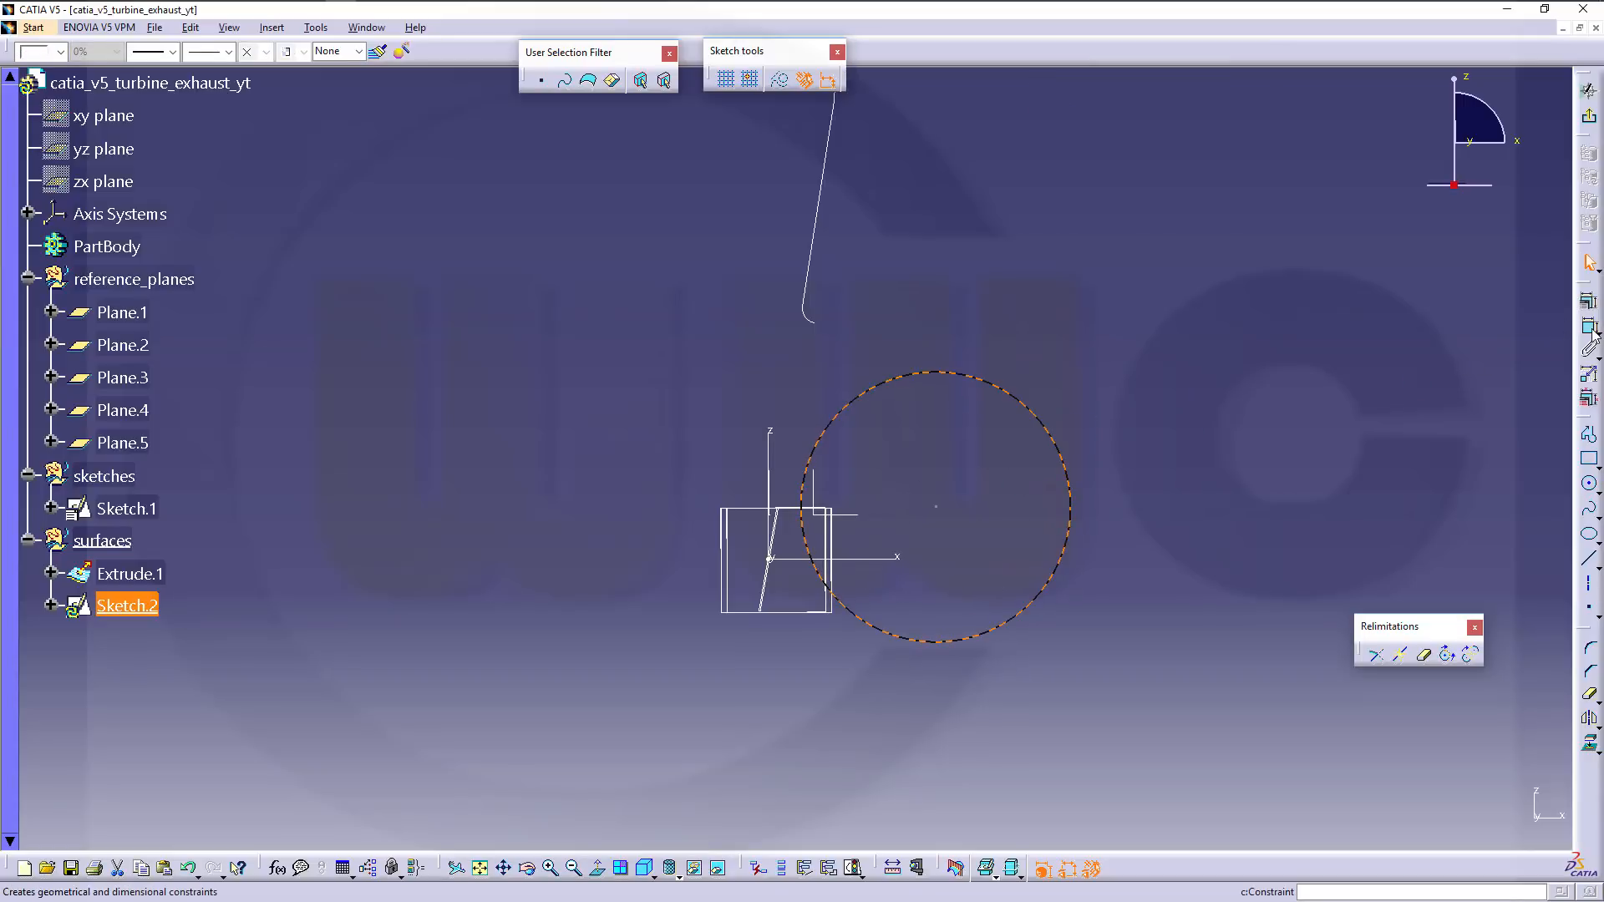
click(1069, 508)
right_click(1090, 380)
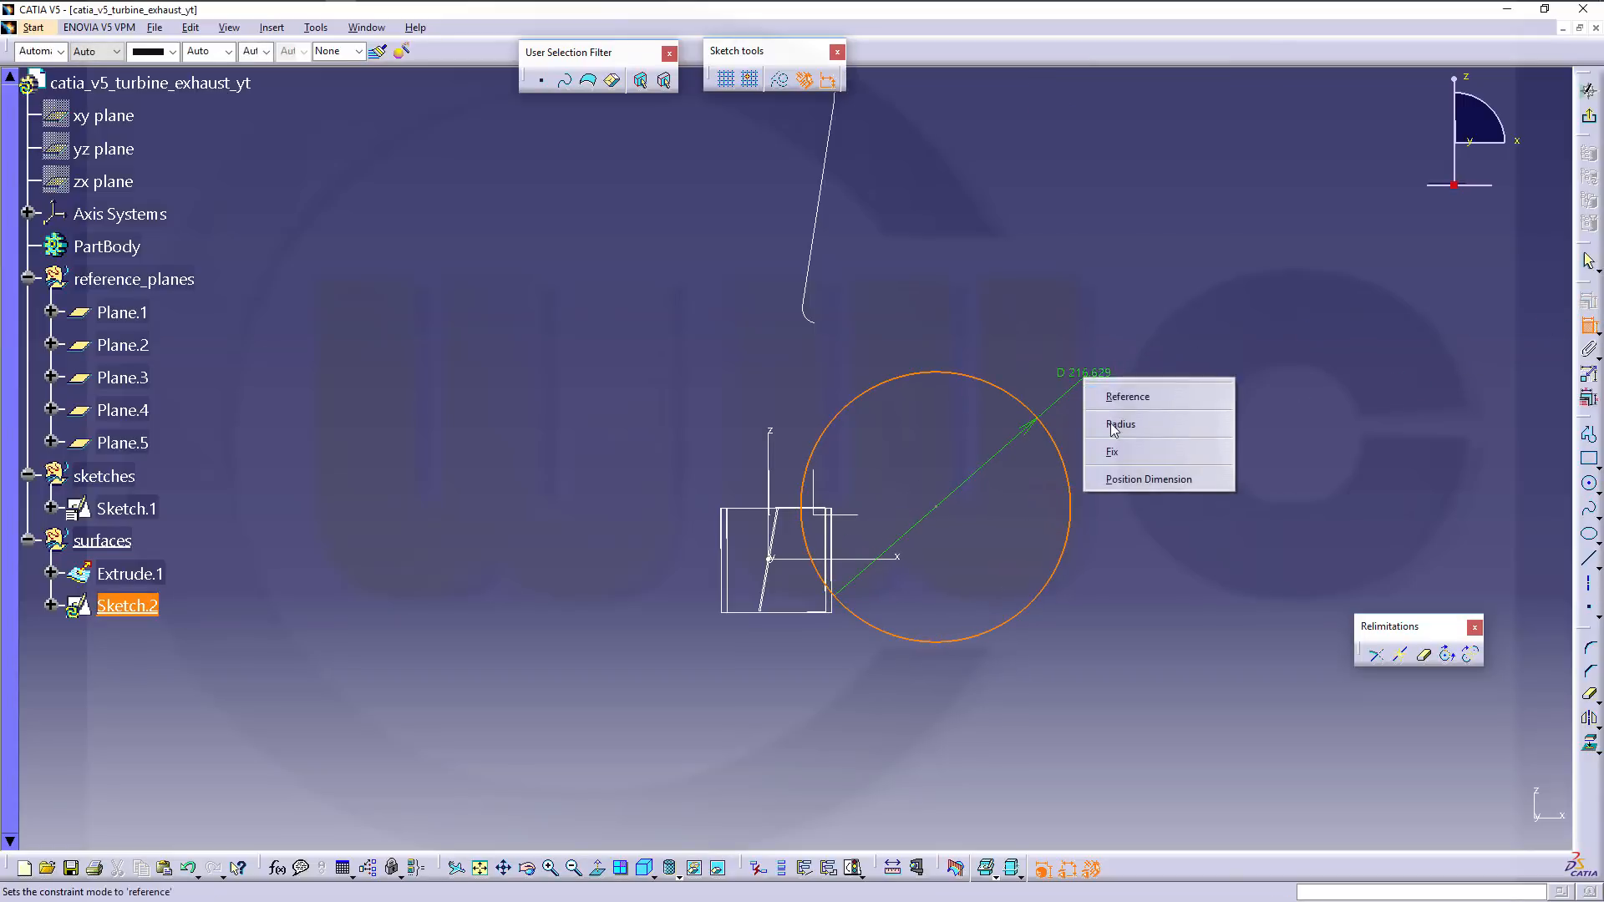
click(1105, 421)
click(1087, 371)
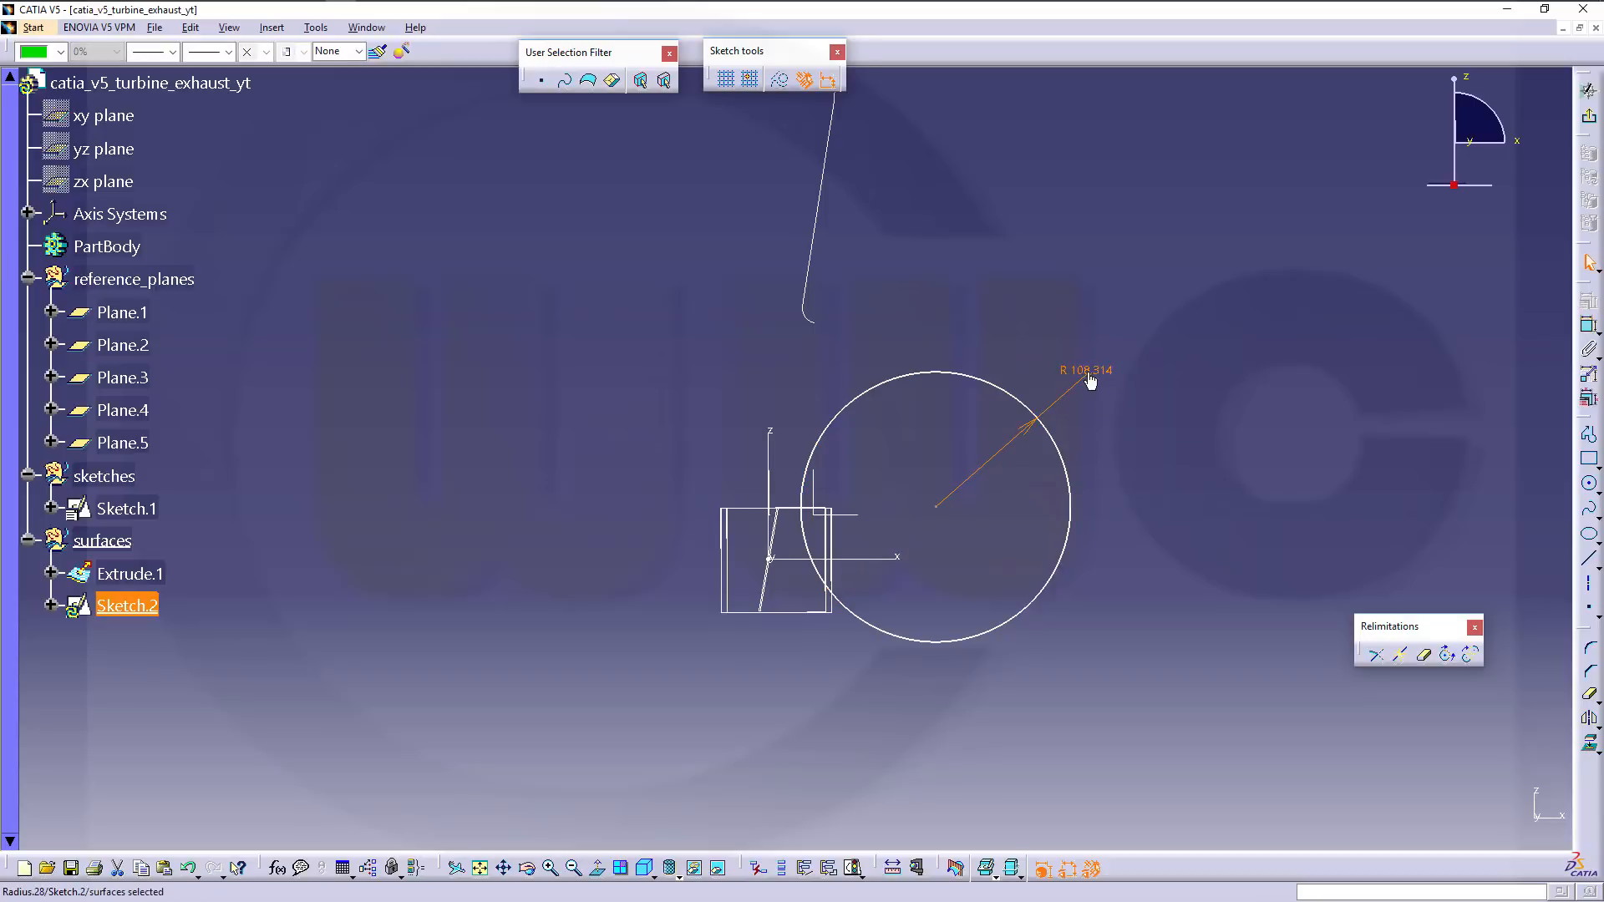
double_click(1087, 371)
text(7)
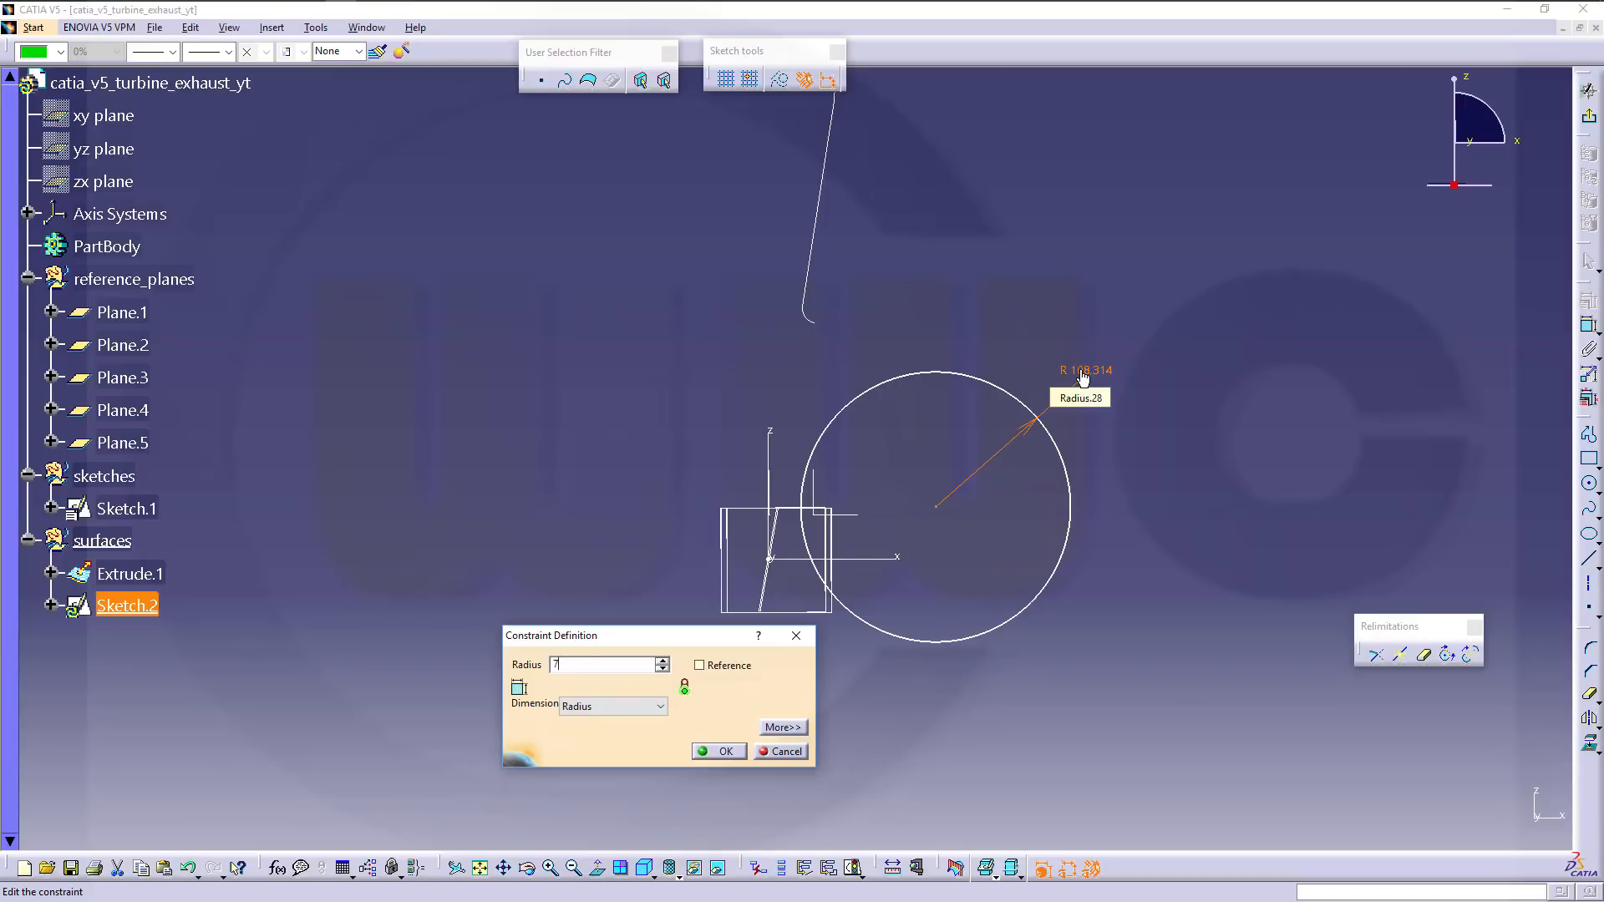
text(30)
key(Return)
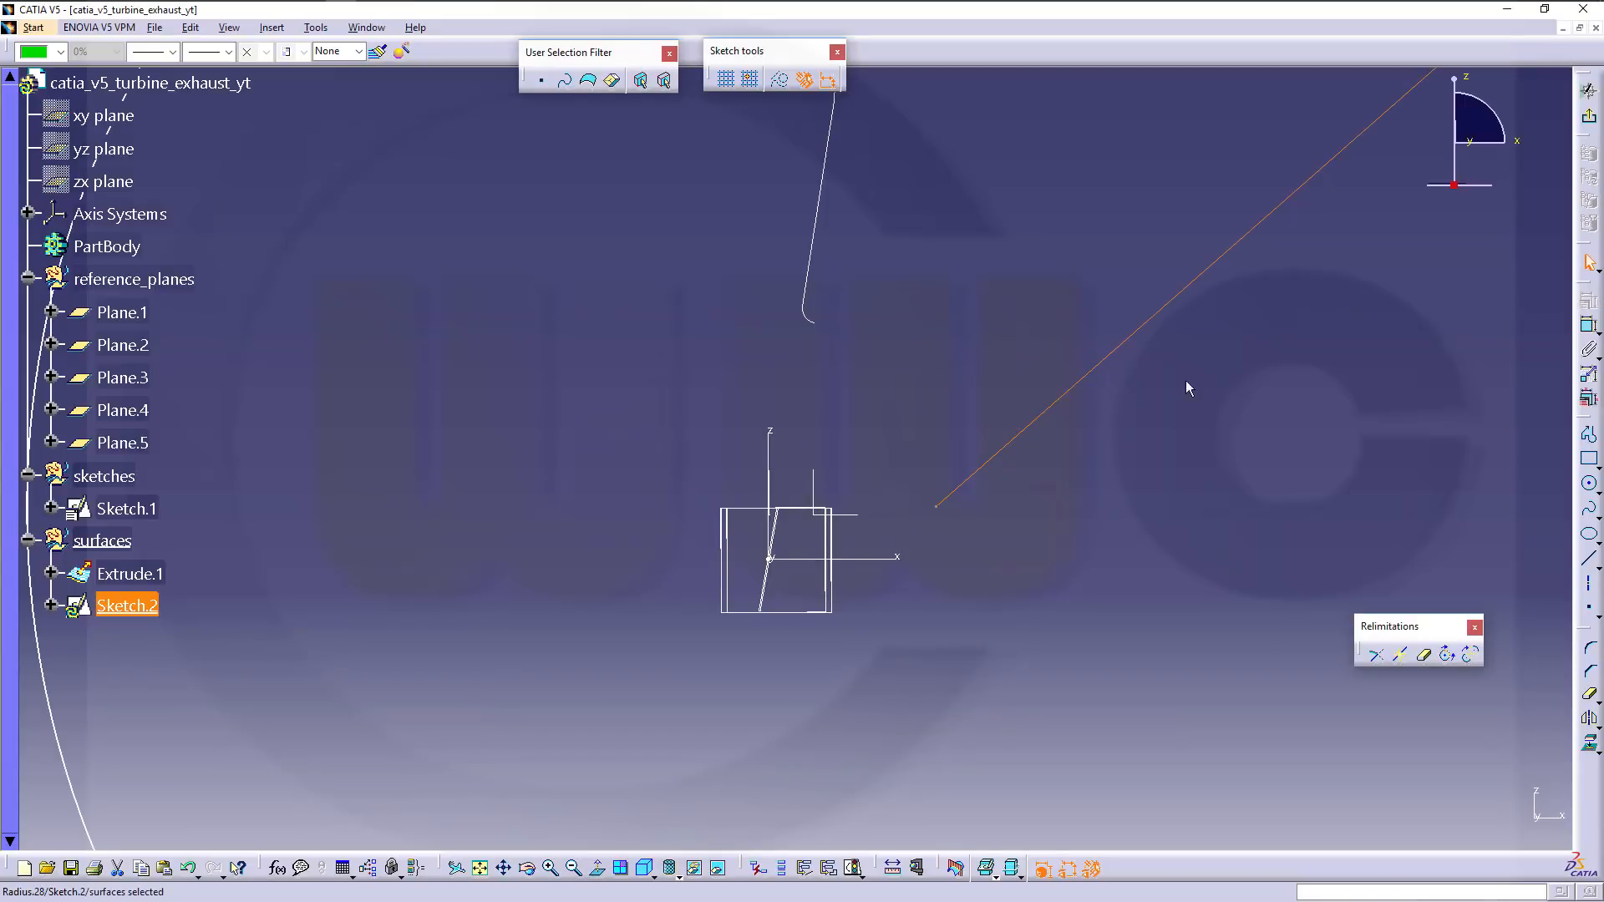
Make the centre of the R730 circle coincident with the horizontal x axis.
mouse_move(1185, 379)
middle_down()
mouse_move(1201, 389)
mouse_move(1164, 512)
middle_up()
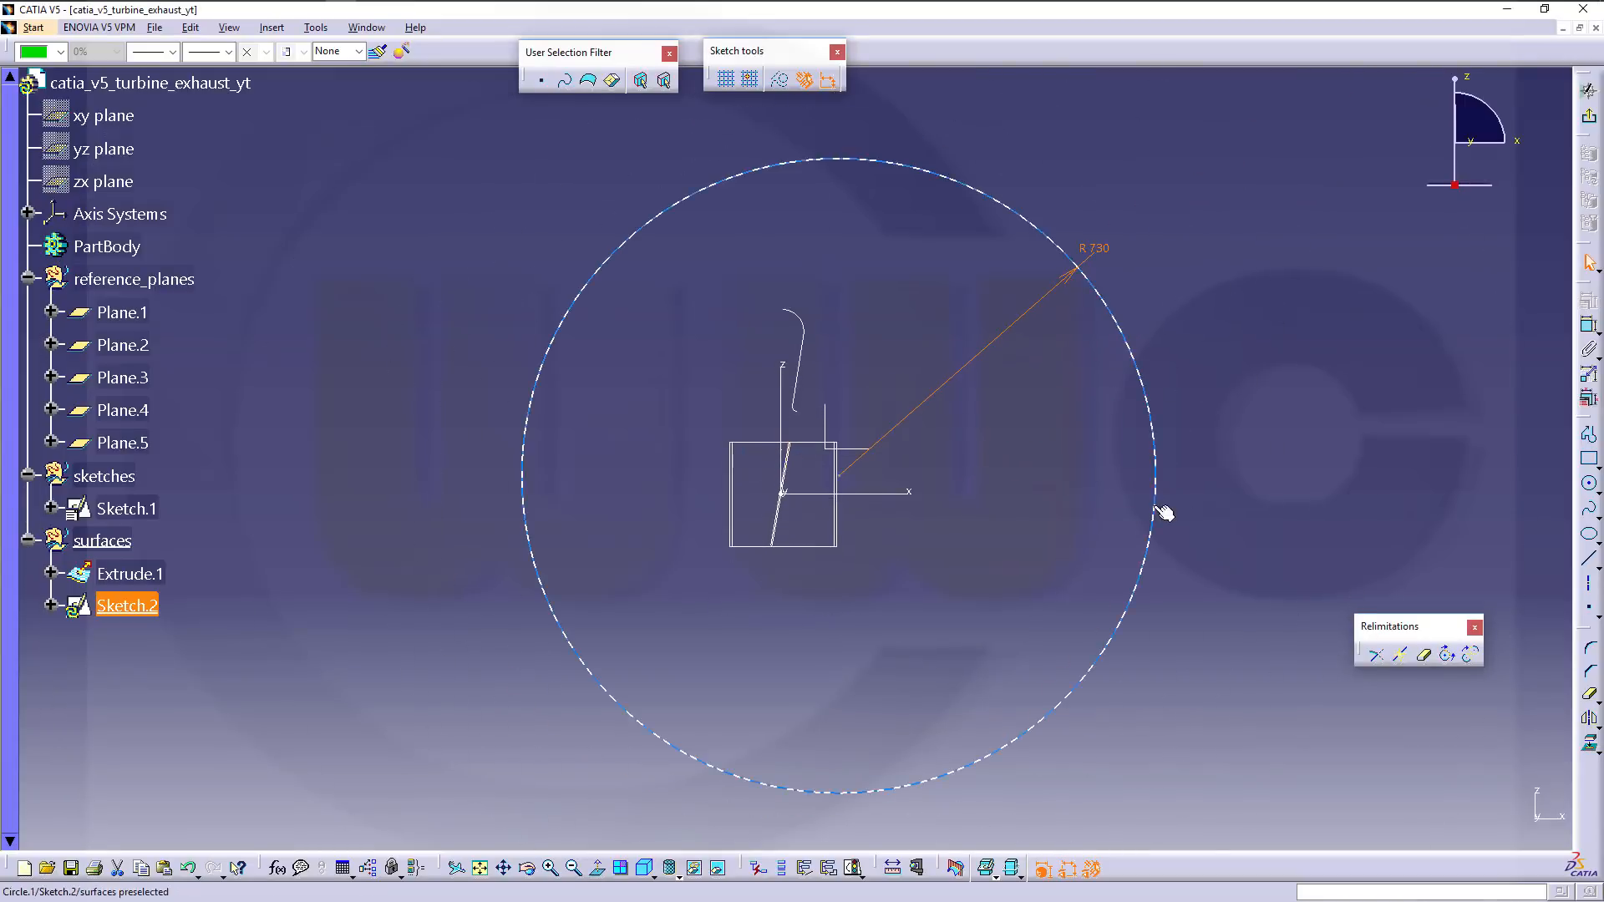
click(1589, 324)
click(839, 476)
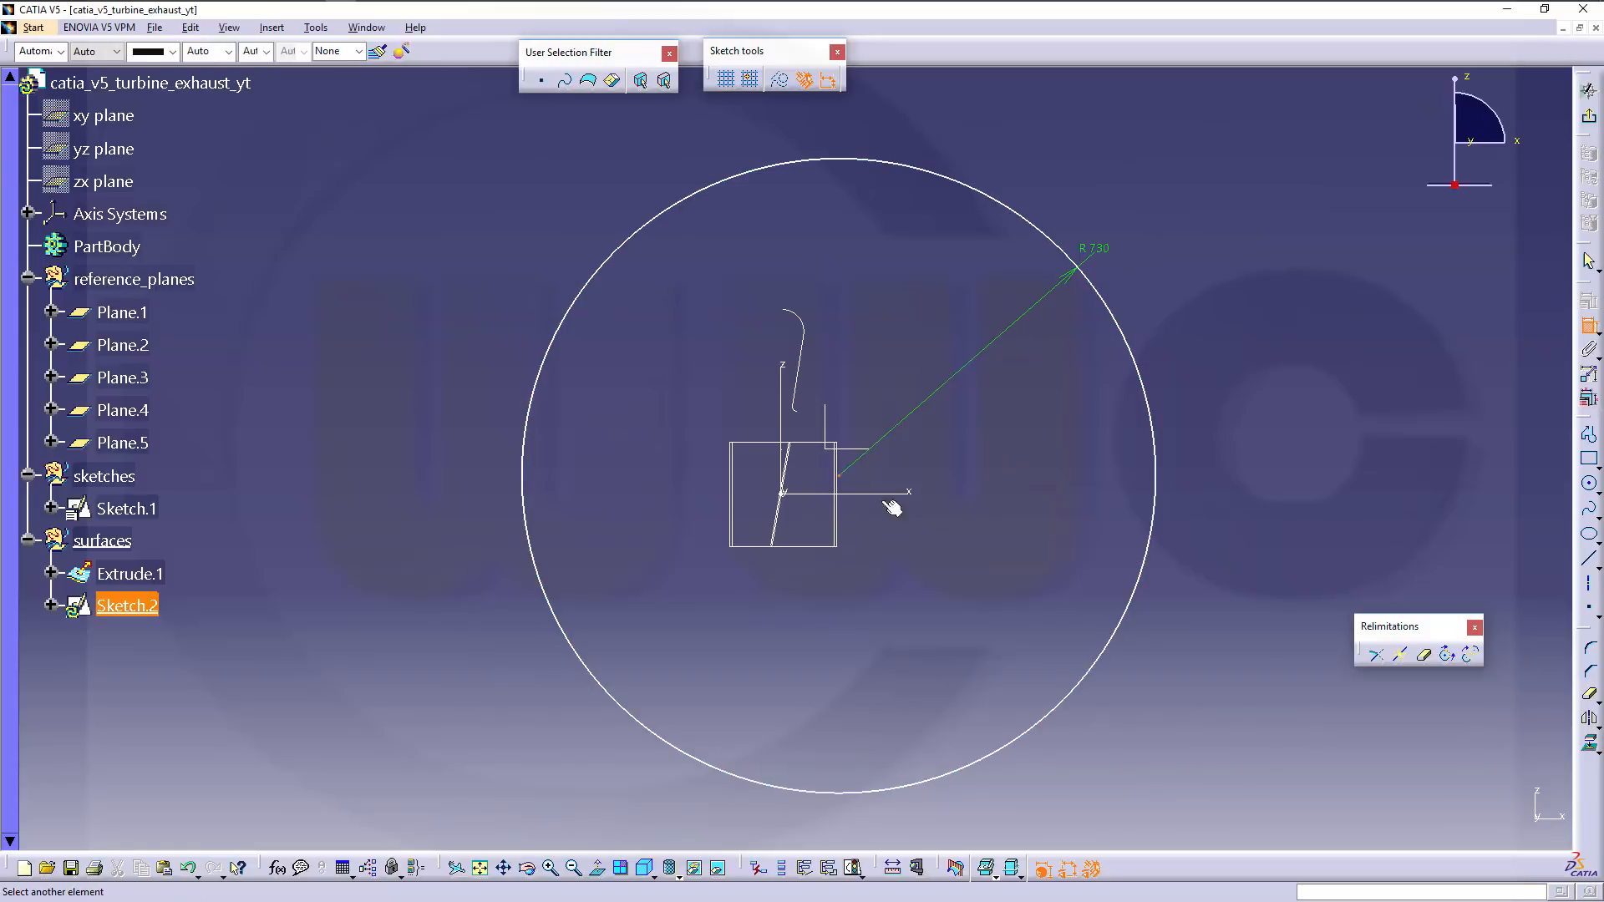
right_click(940, 494)
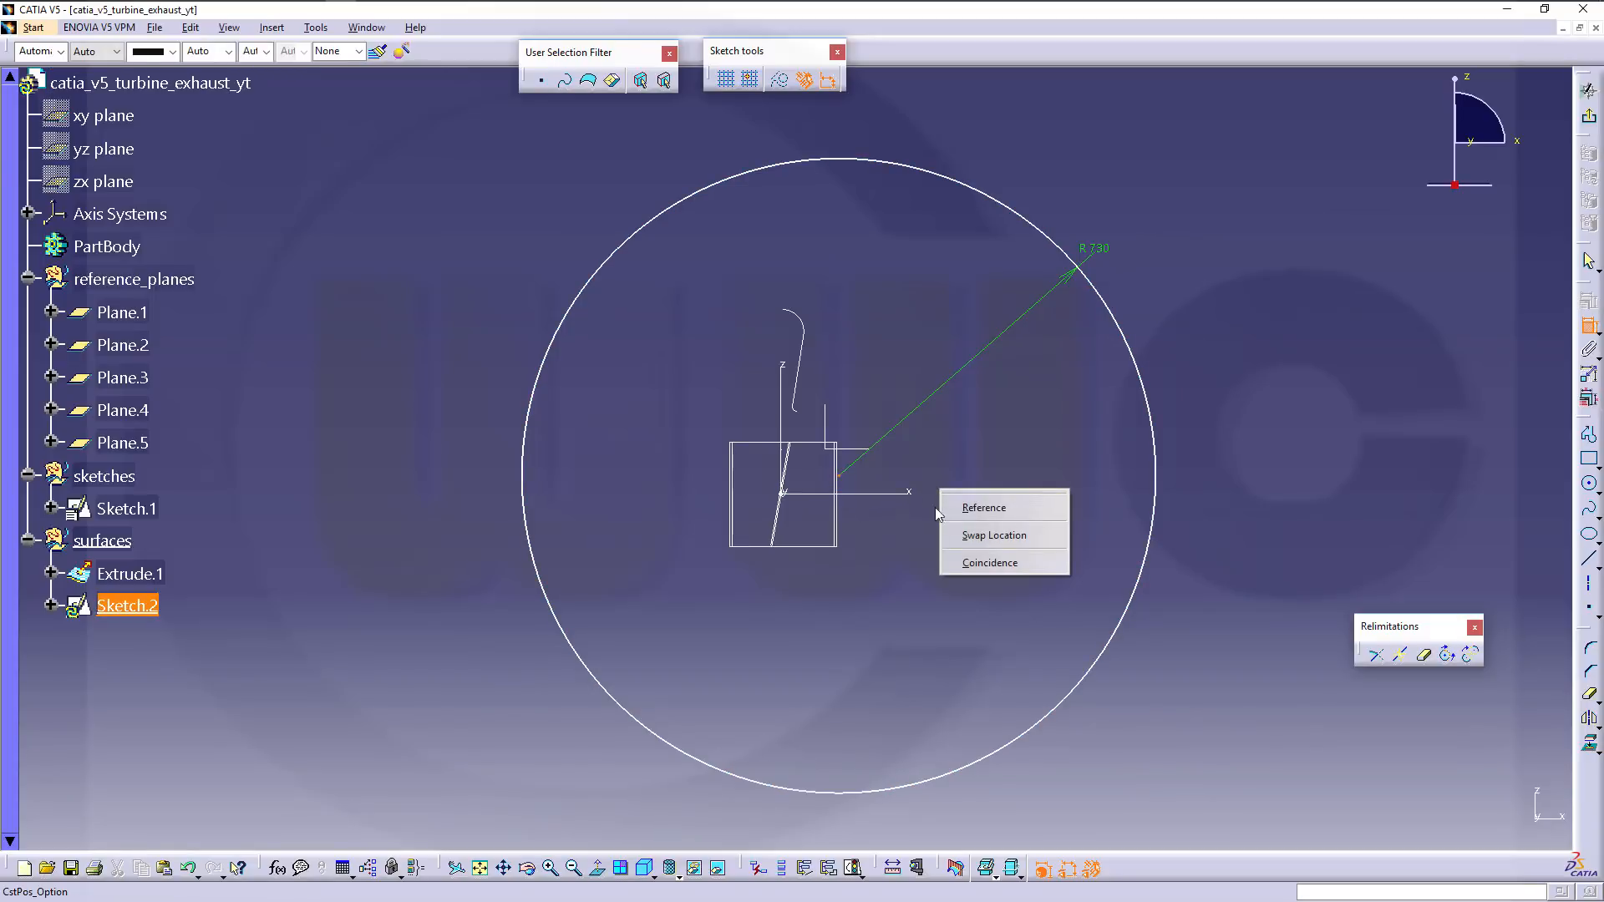
click(979, 563)
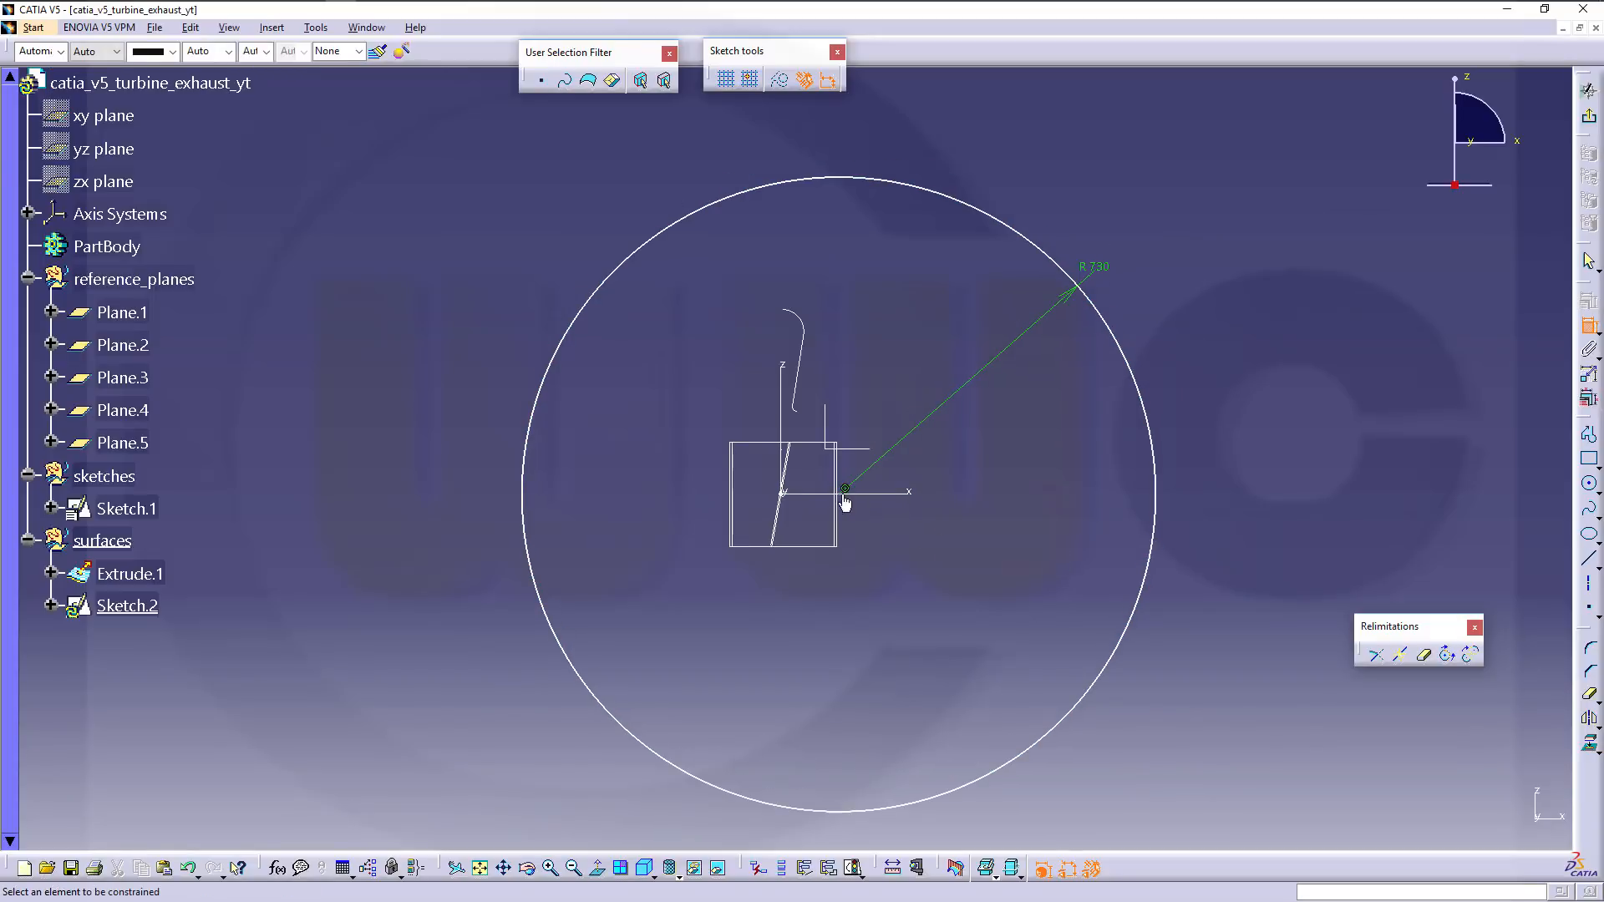
click(794, 386)
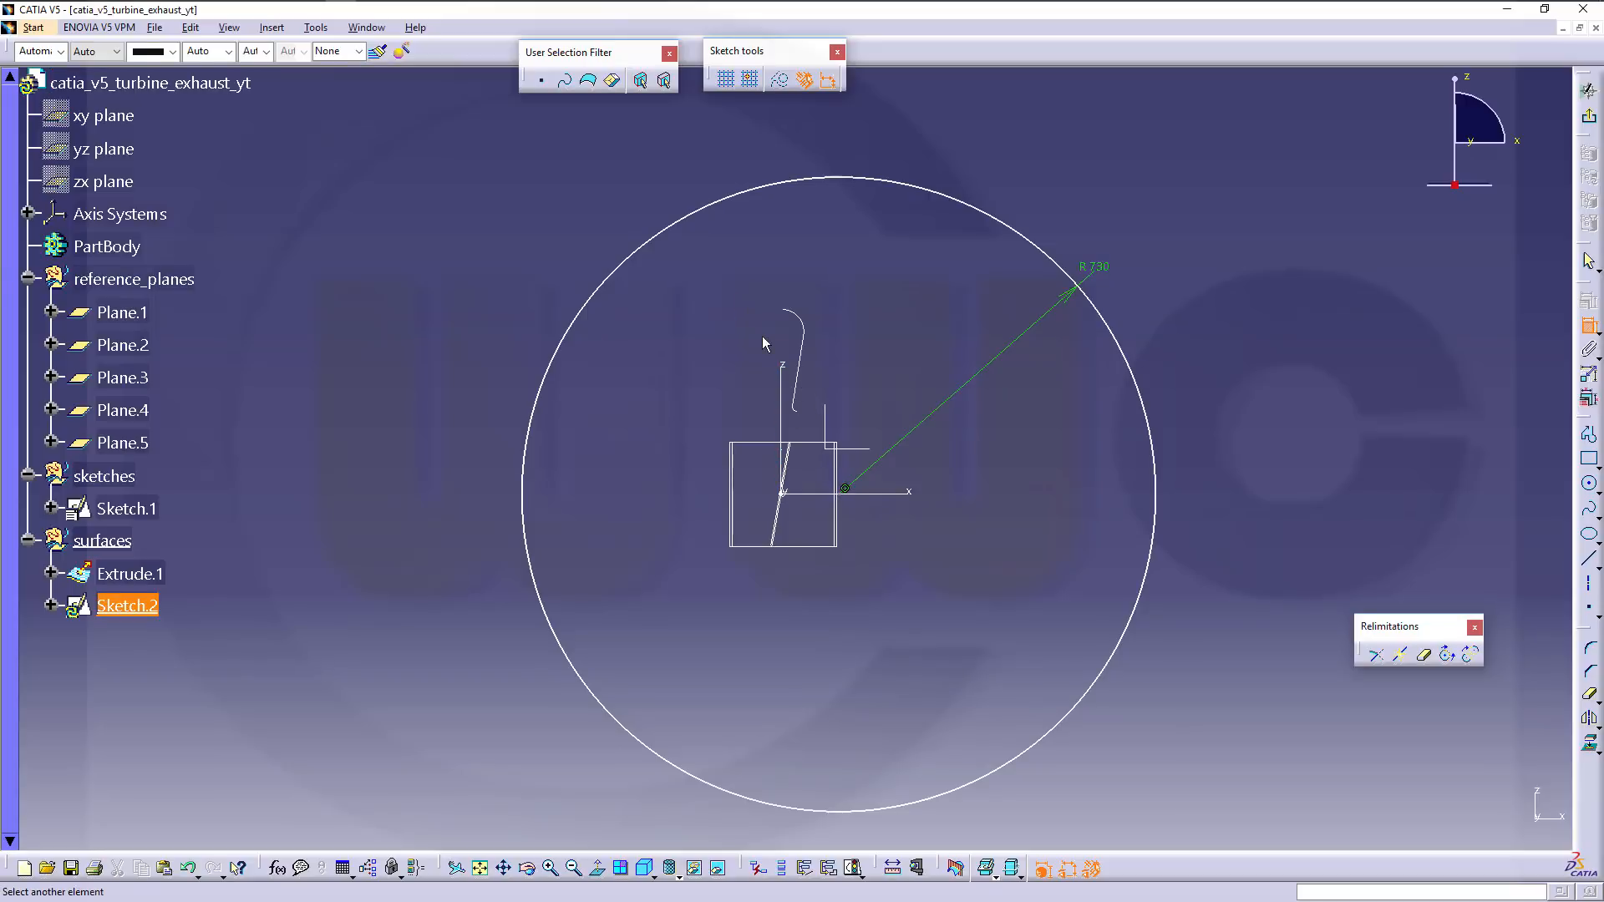
click(792, 384)
key(Escape)
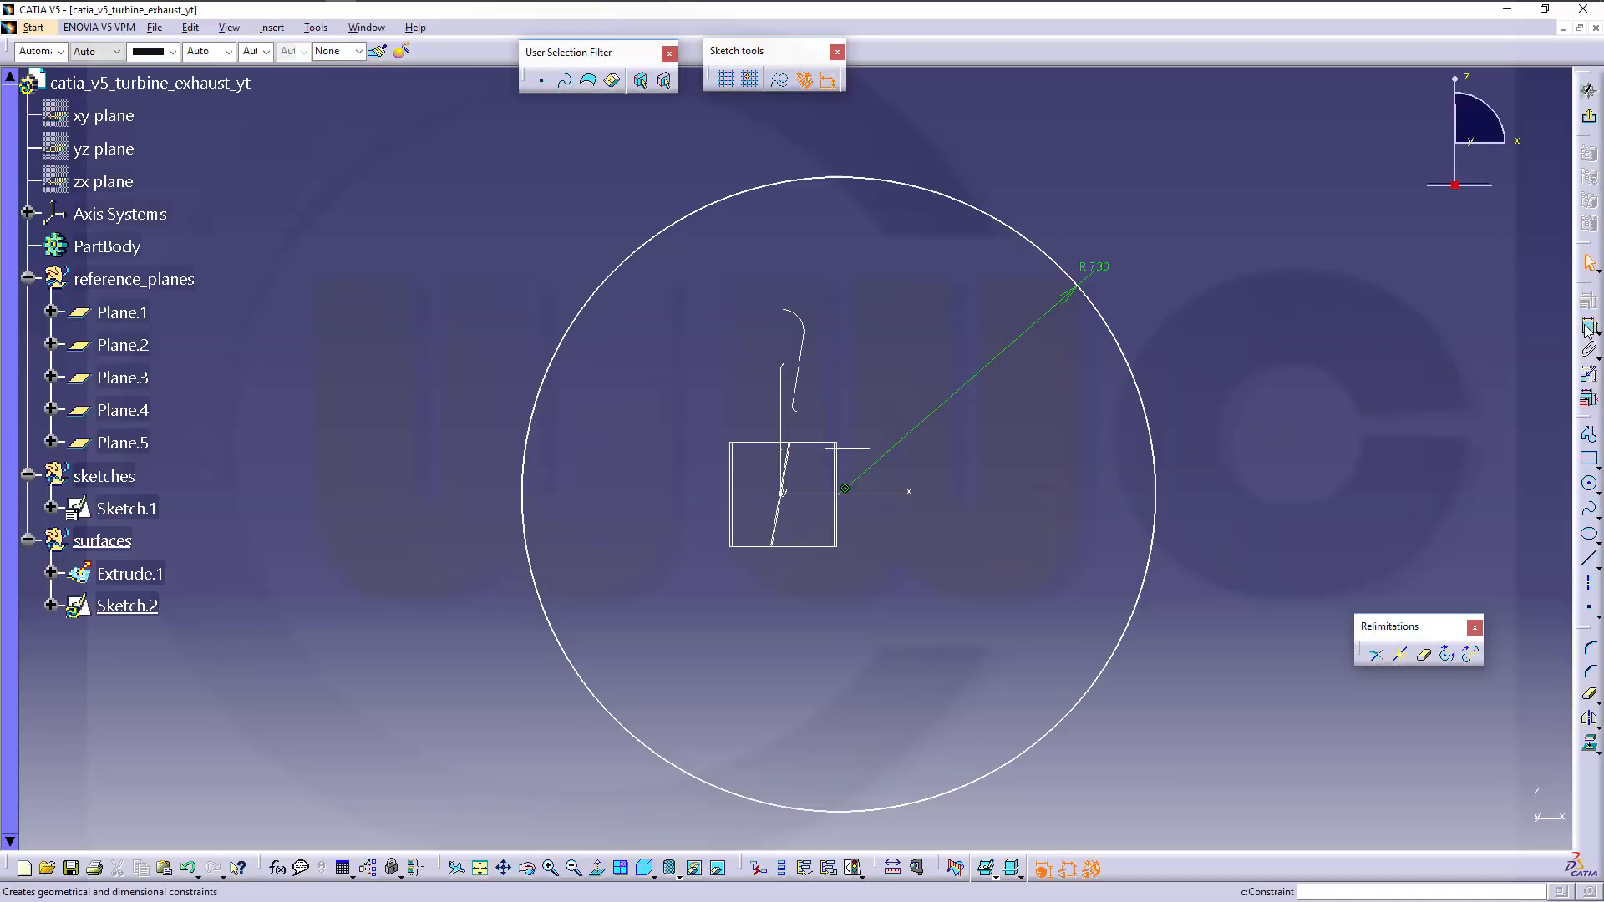
Make the centre of the R730 circle coincident with the vertical z axis.
click(1587, 328)
click(845, 499)
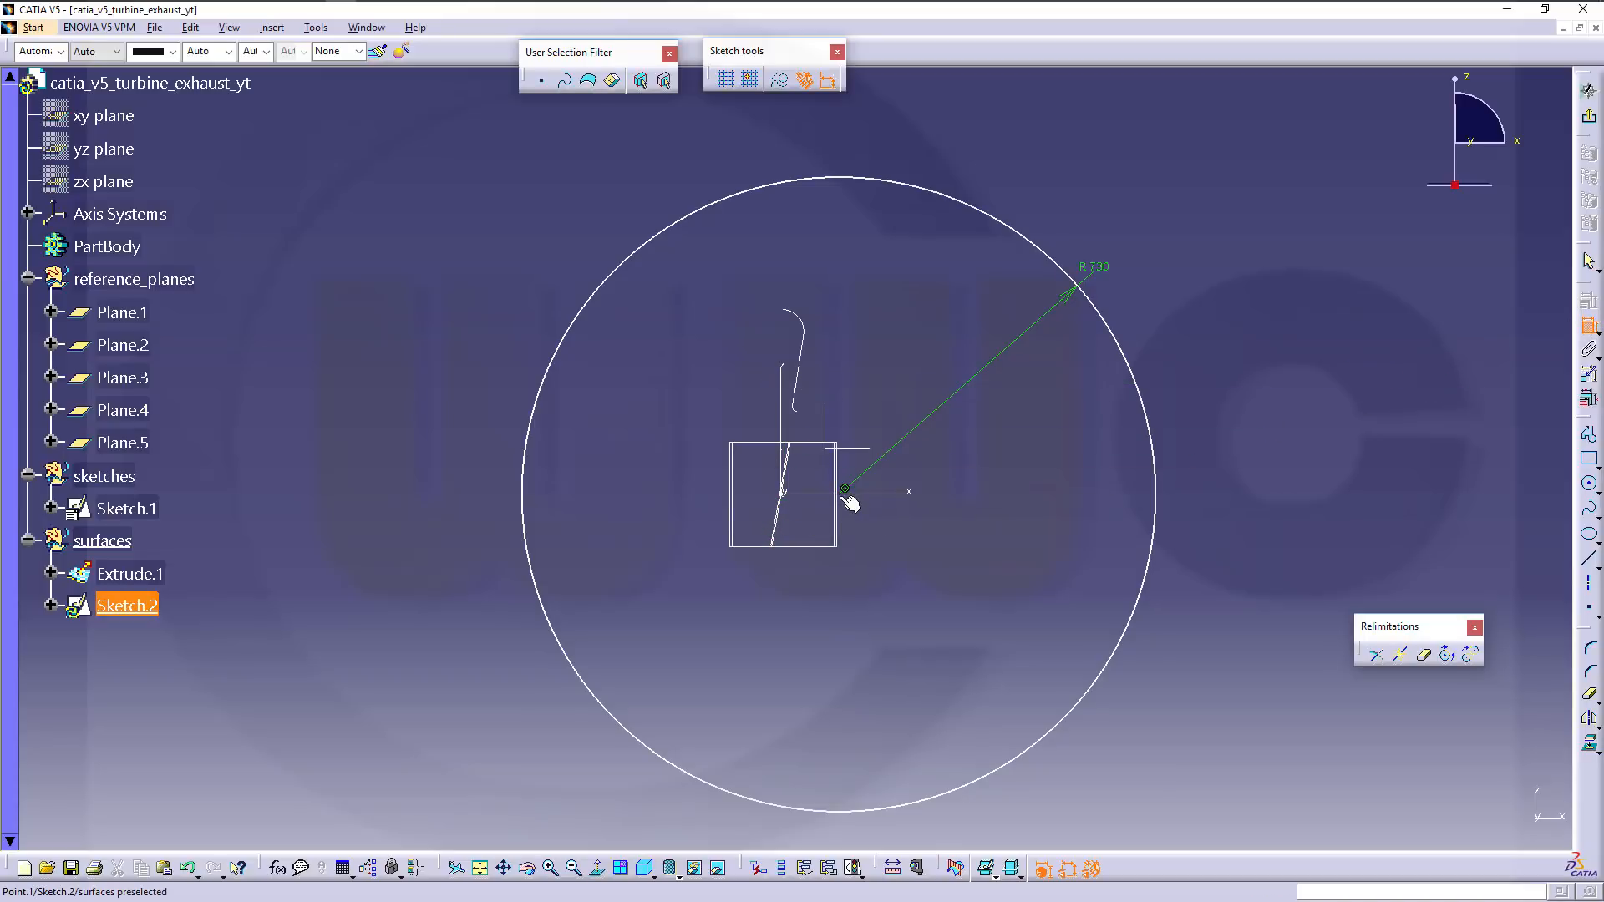
click(789, 396)
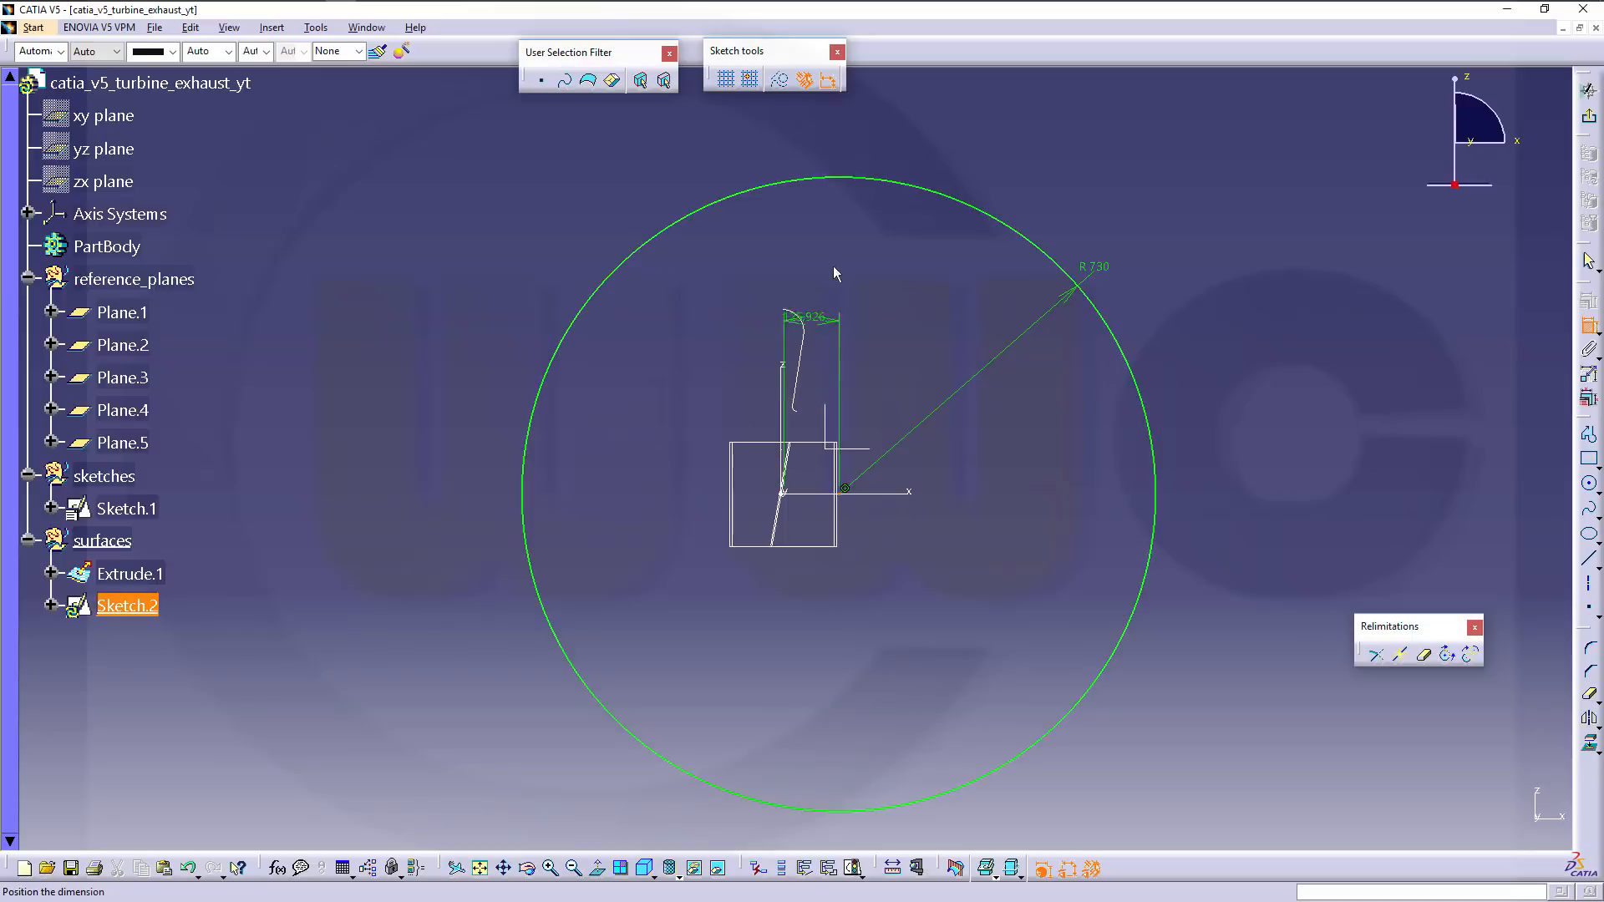
right_click(858, 240)
click(978, 316)
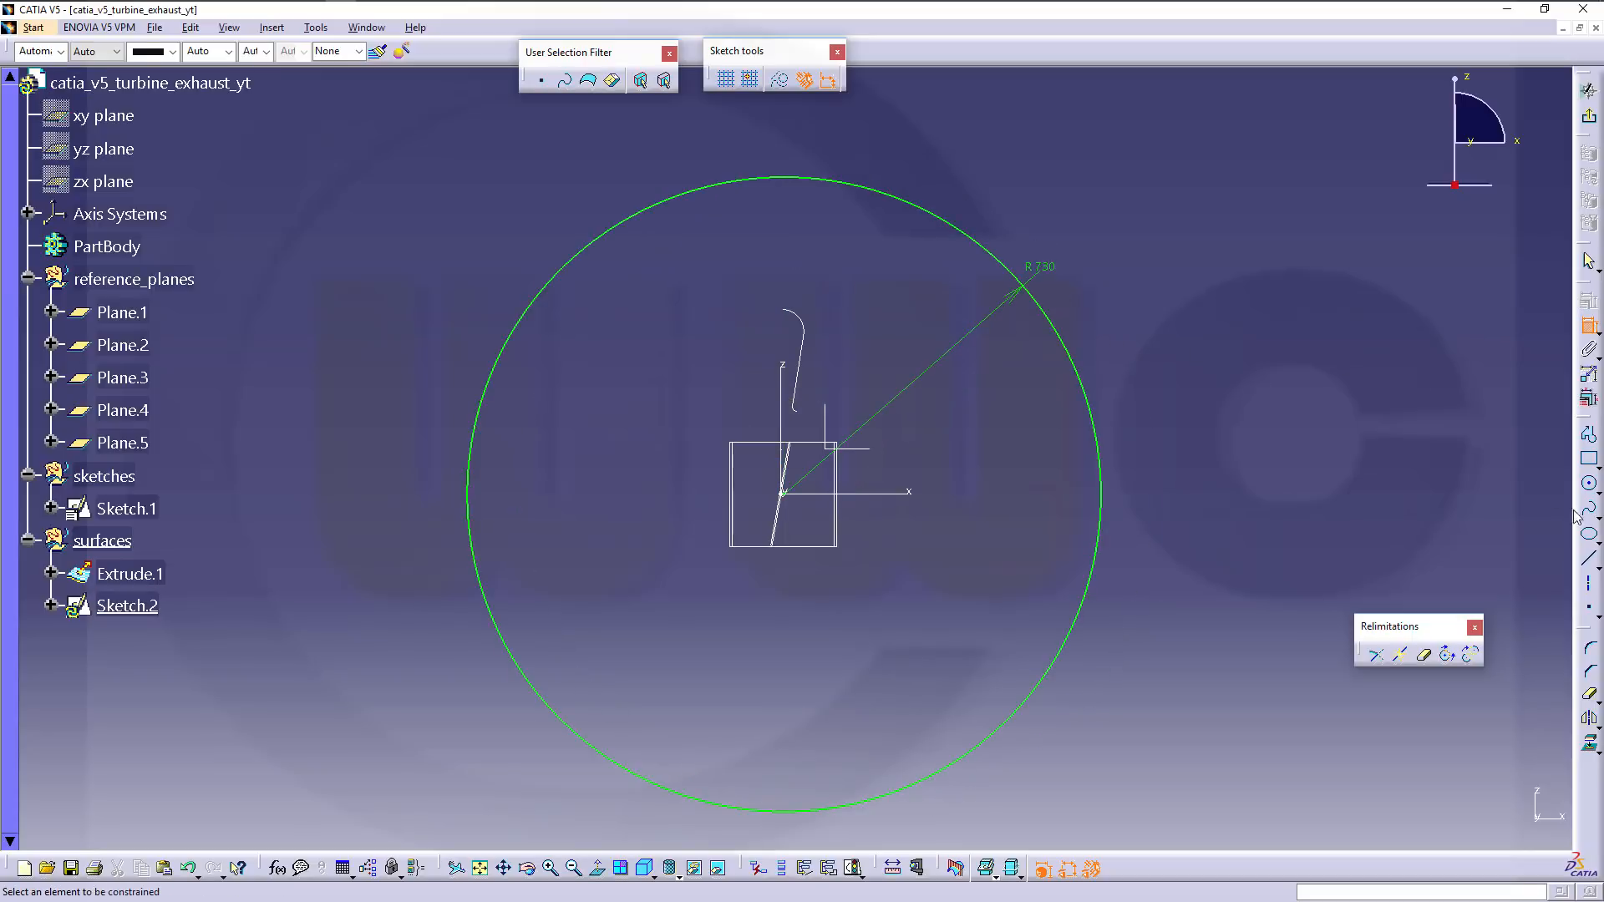
Draw two construction lines from a shared lower endpoint across the circle's upper arc, about 523 mm and 563 mm long.
click(1589, 559)
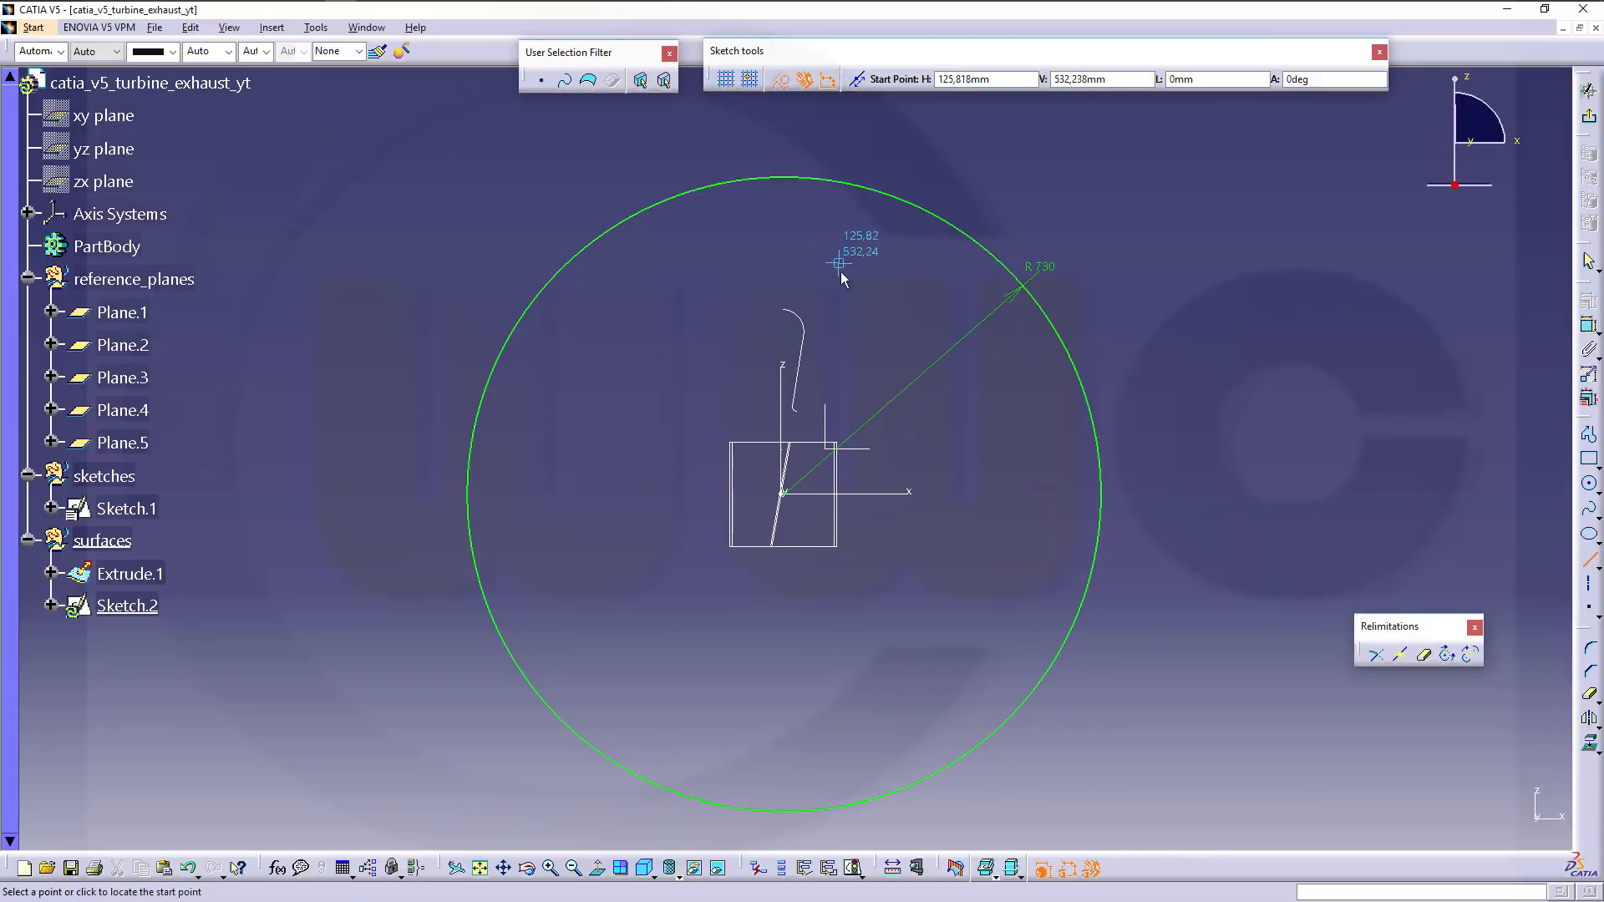
click(849, 361)
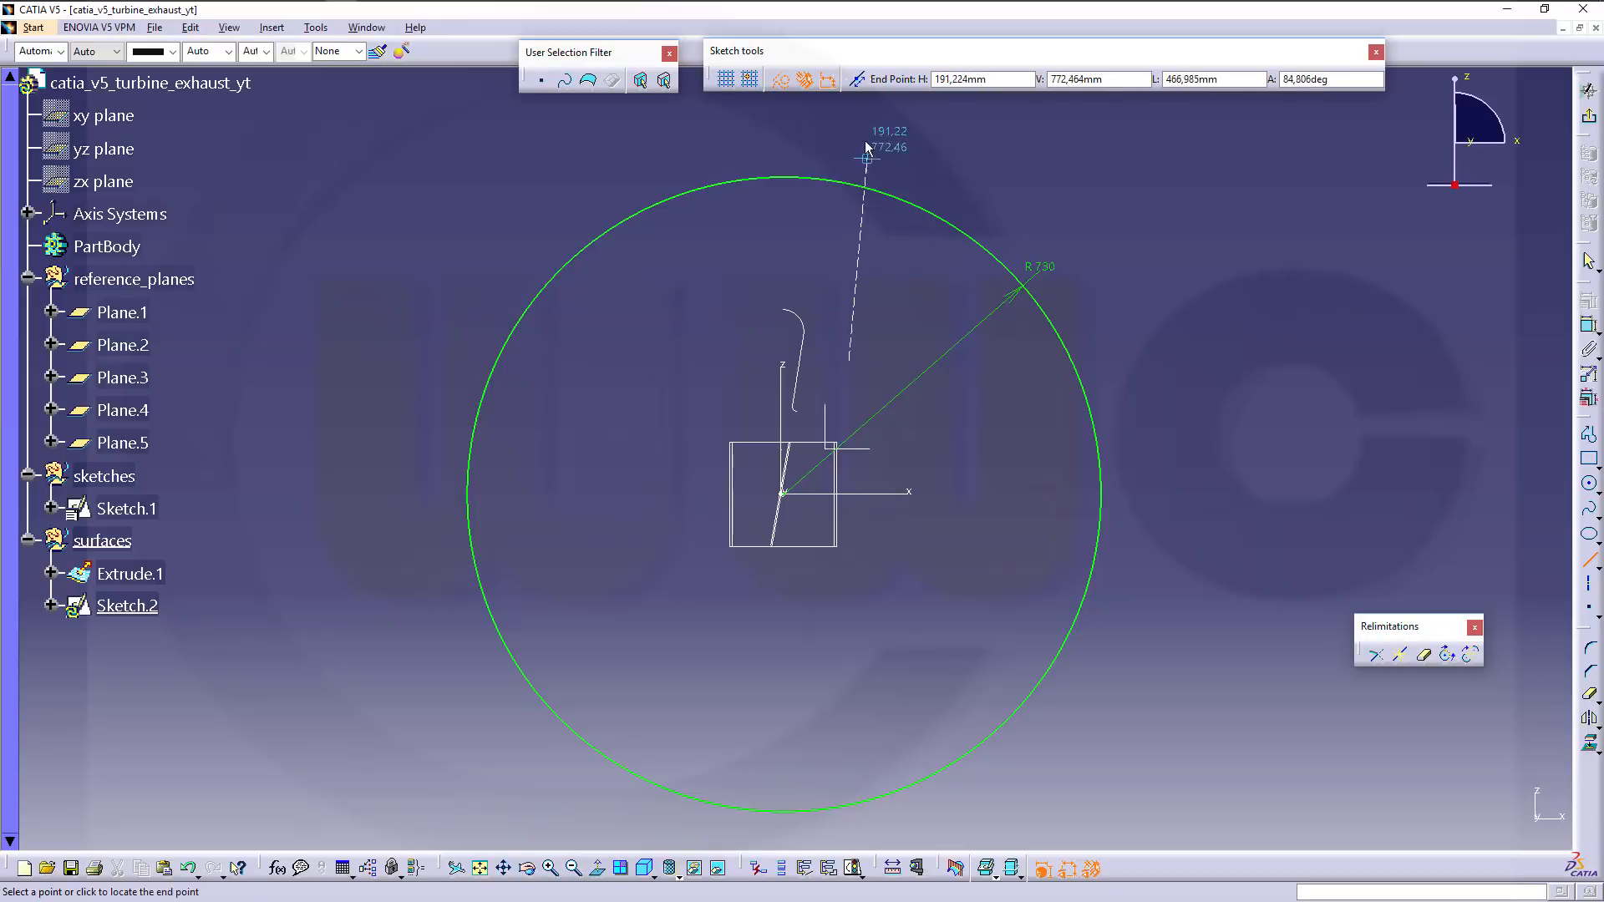
click(855, 136)
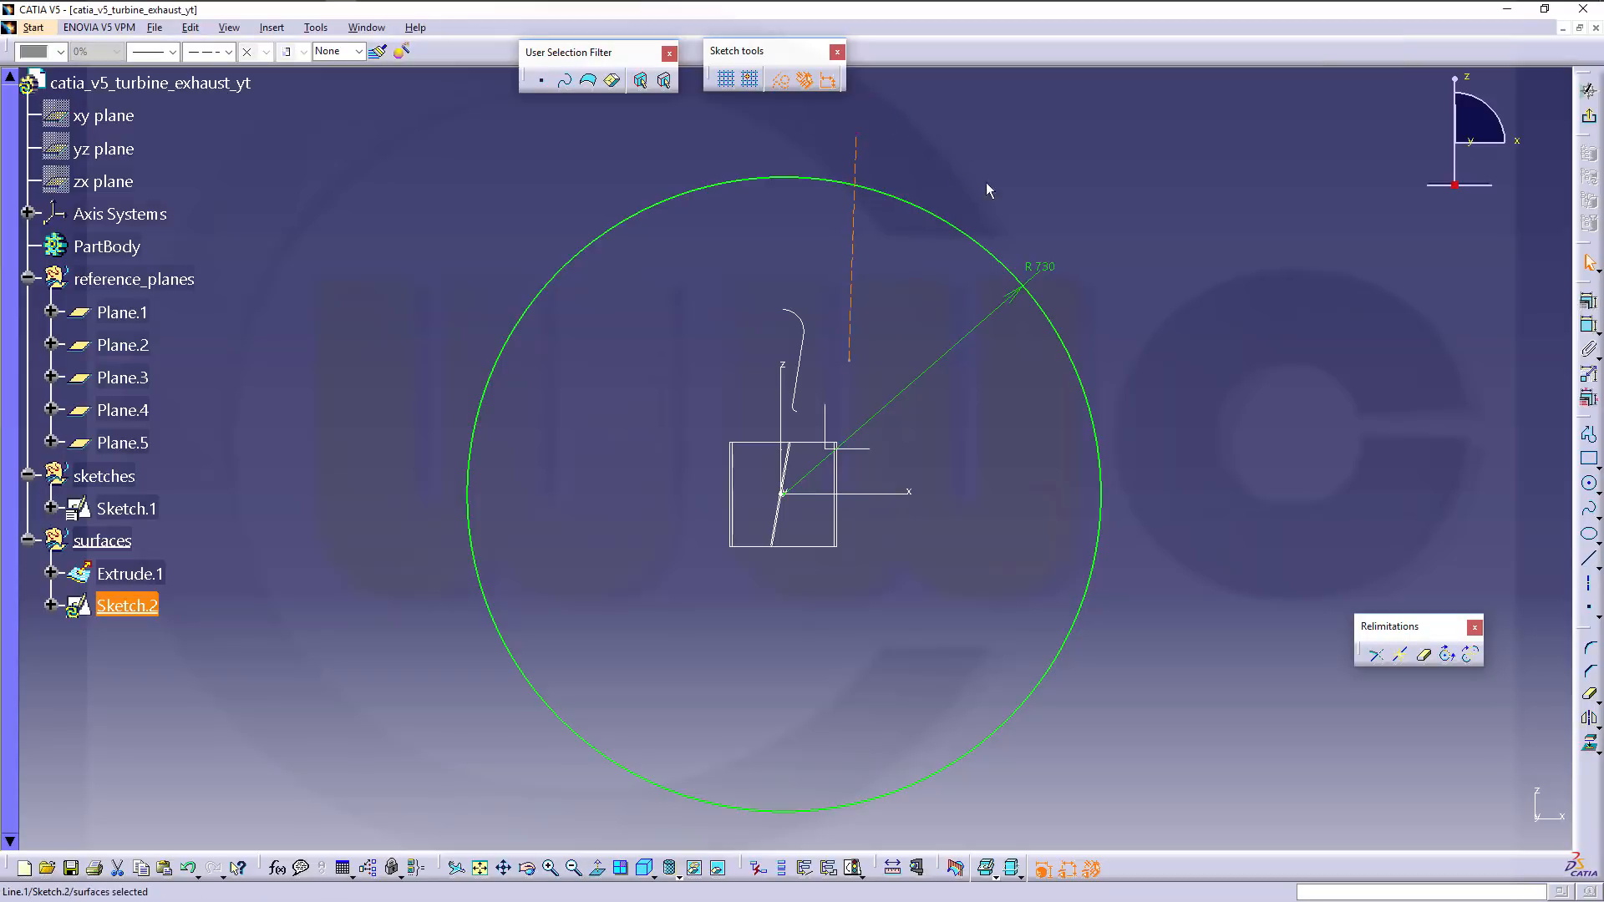
click(1589, 558)
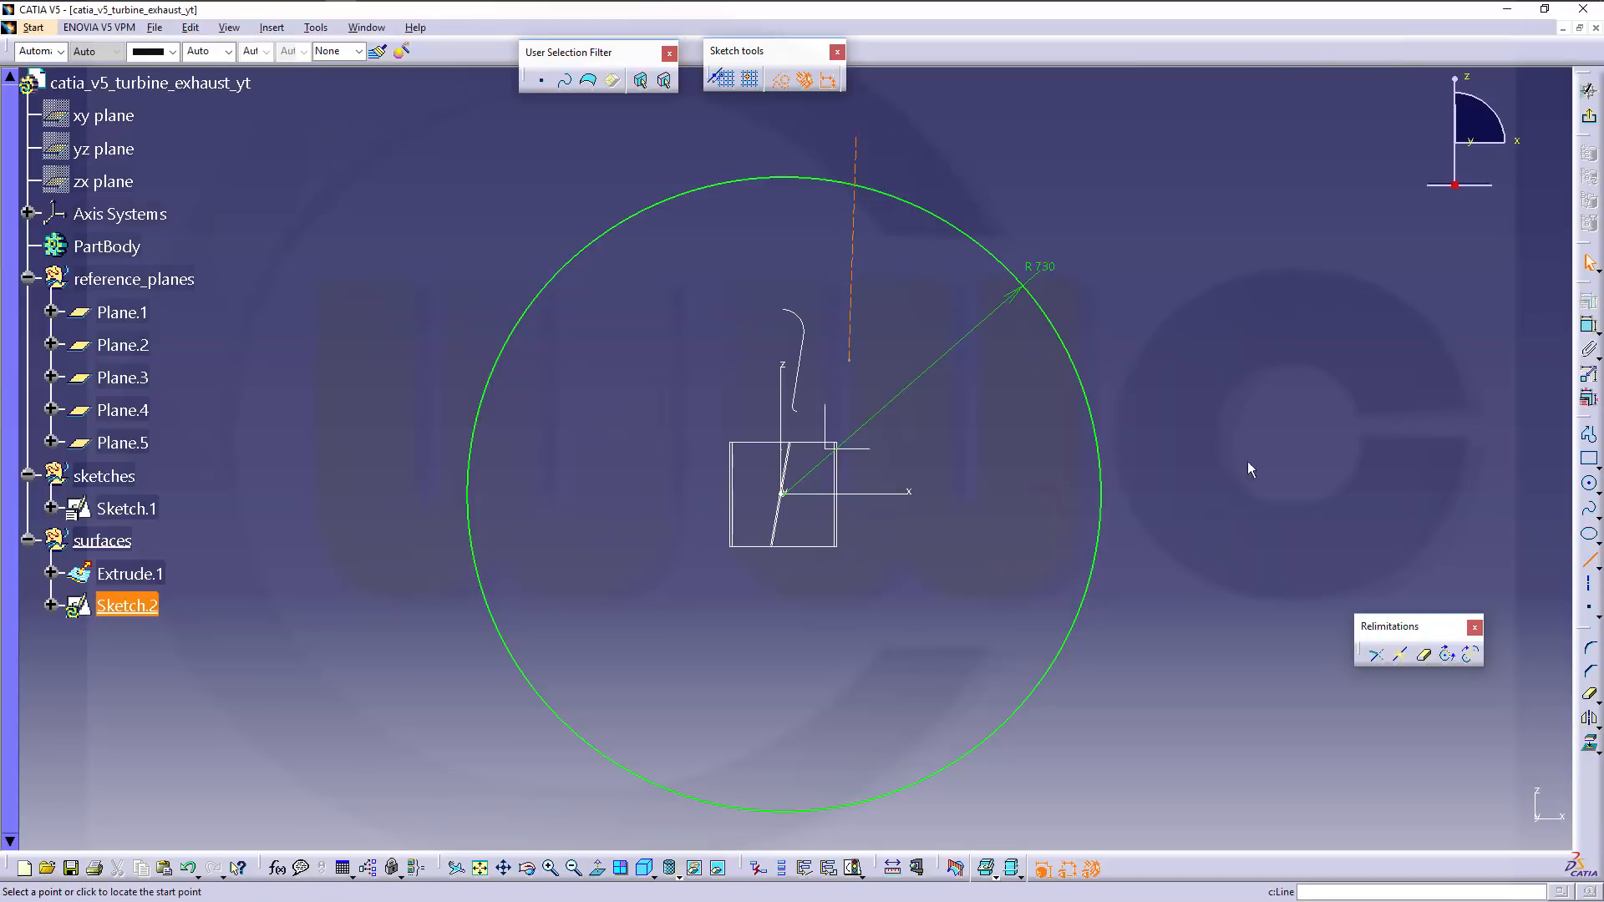
click(848, 361)
click(1034, 201)
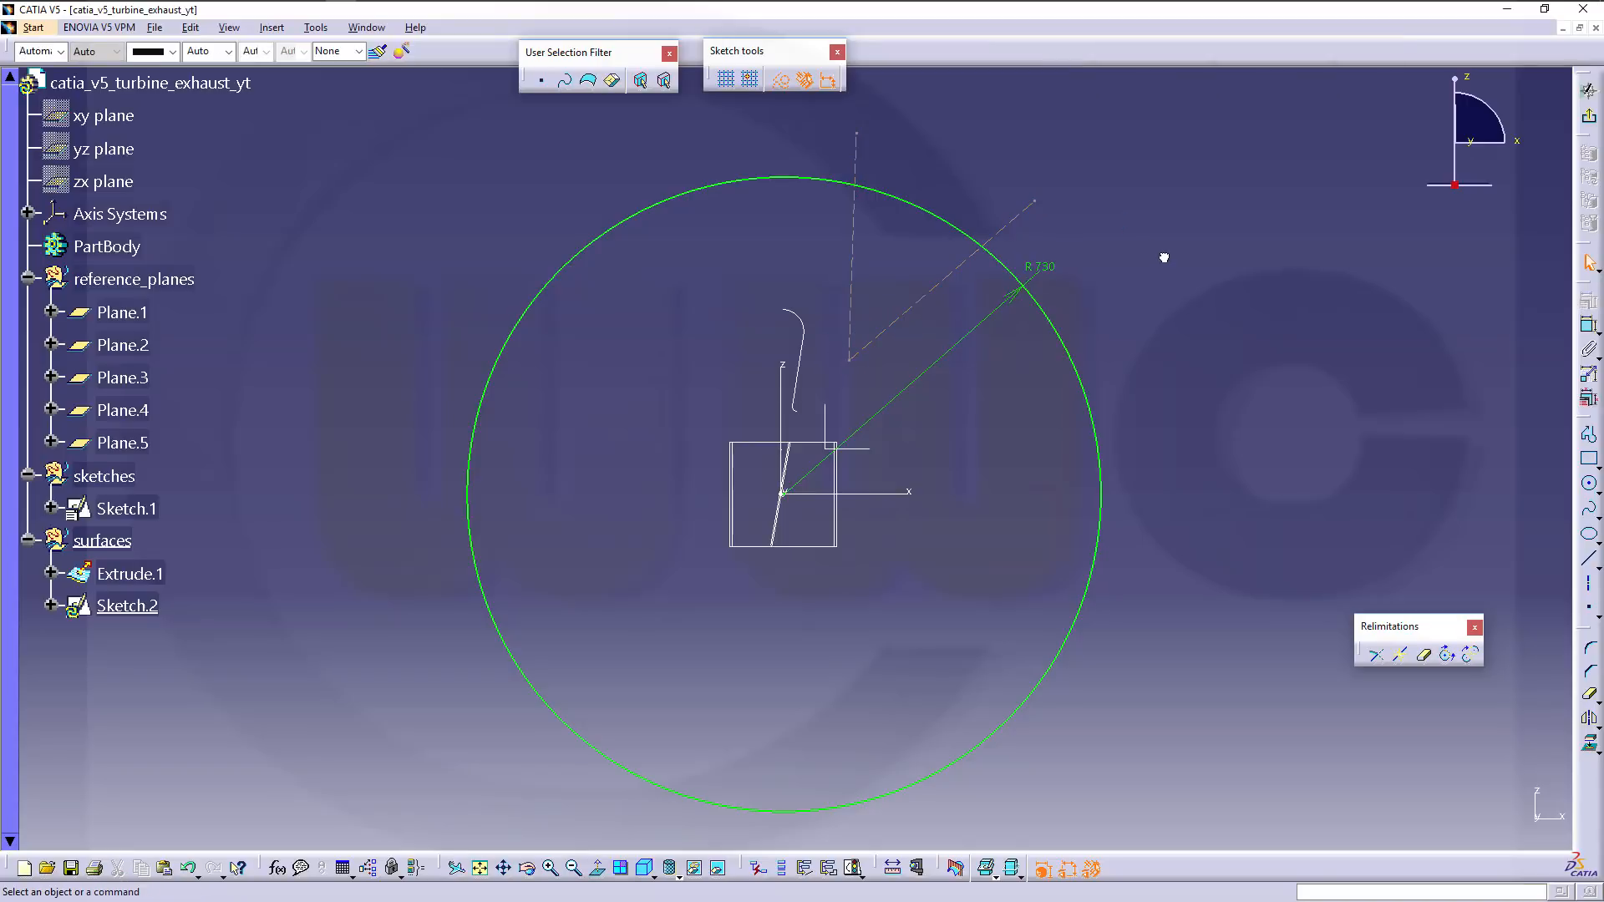
Make the steeper construction line coincident with the vertical z axis.
click(1587, 327)
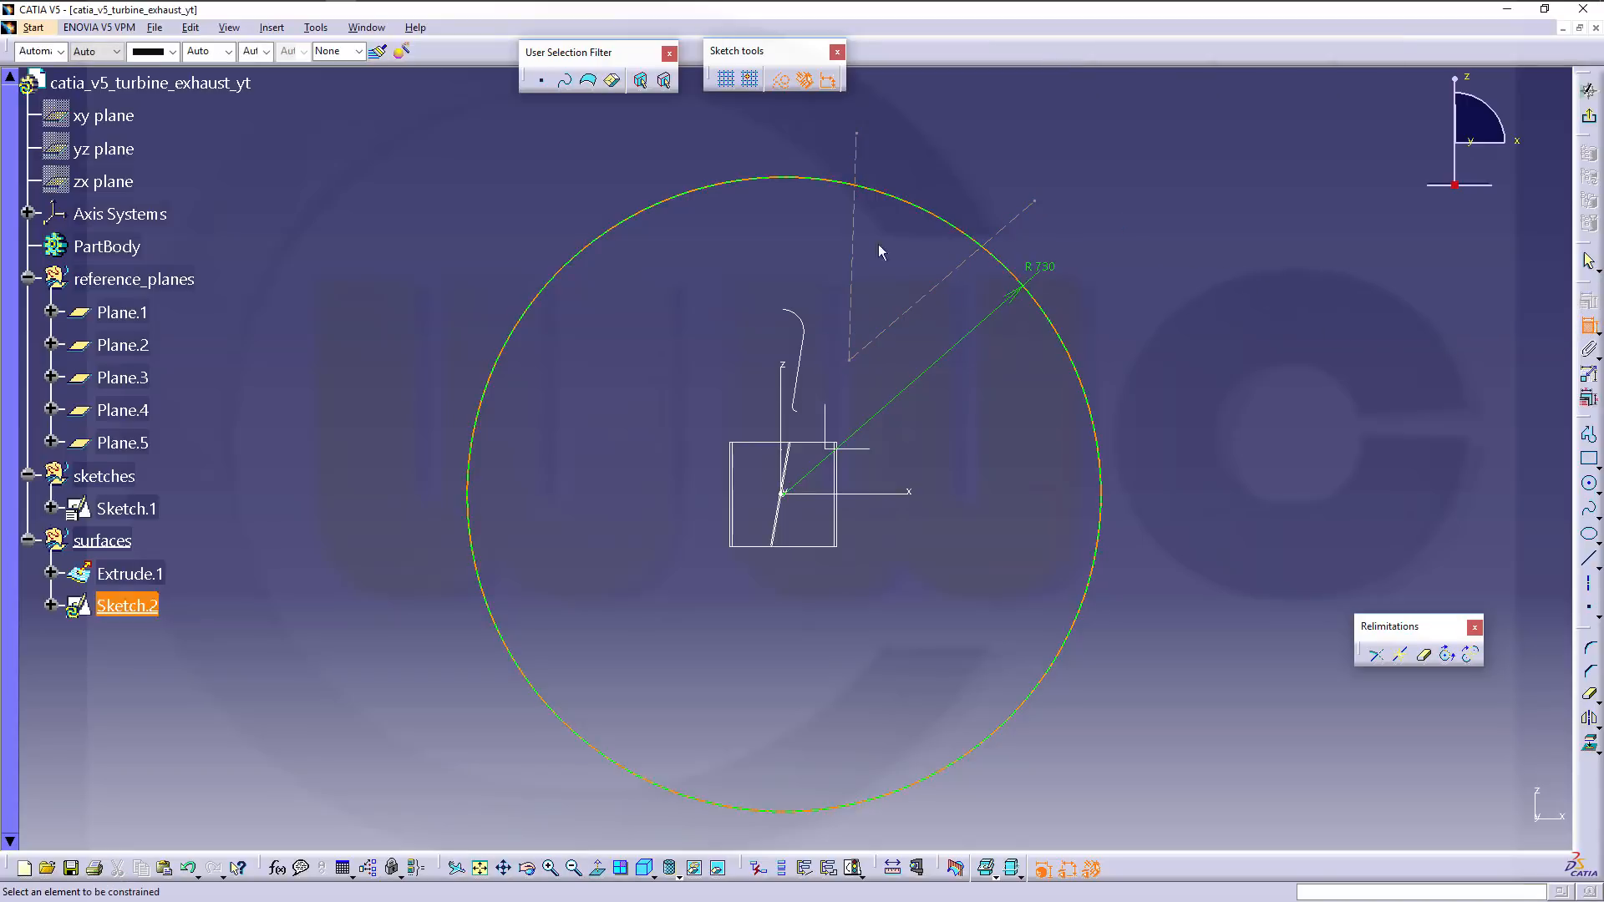
click(854, 243)
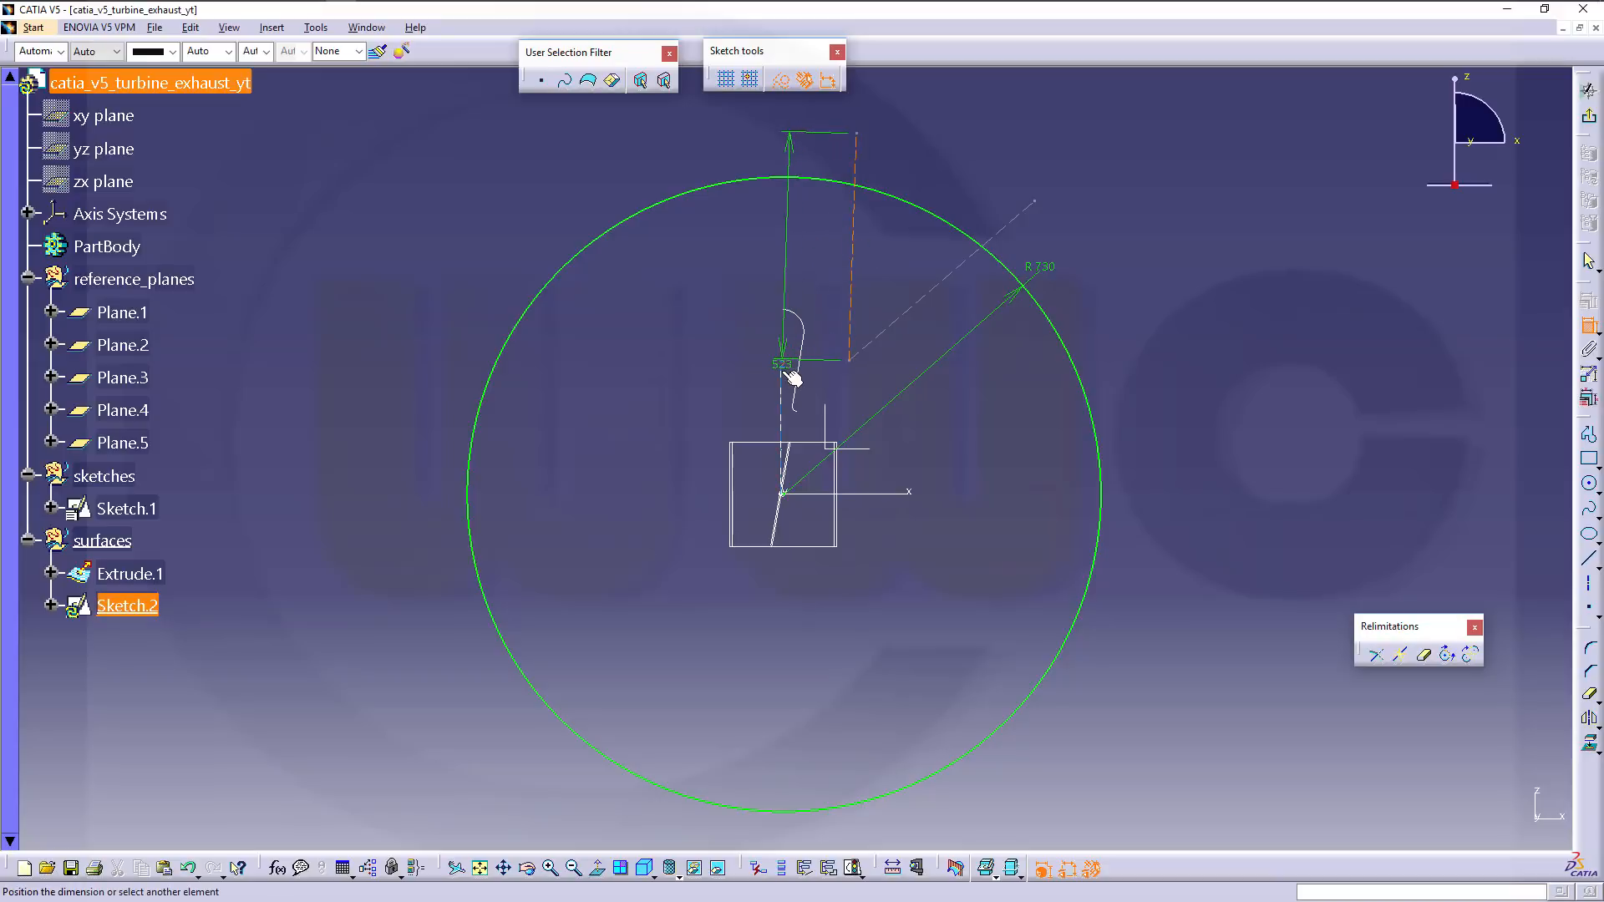
click(792, 330)
right_click(792, 328)
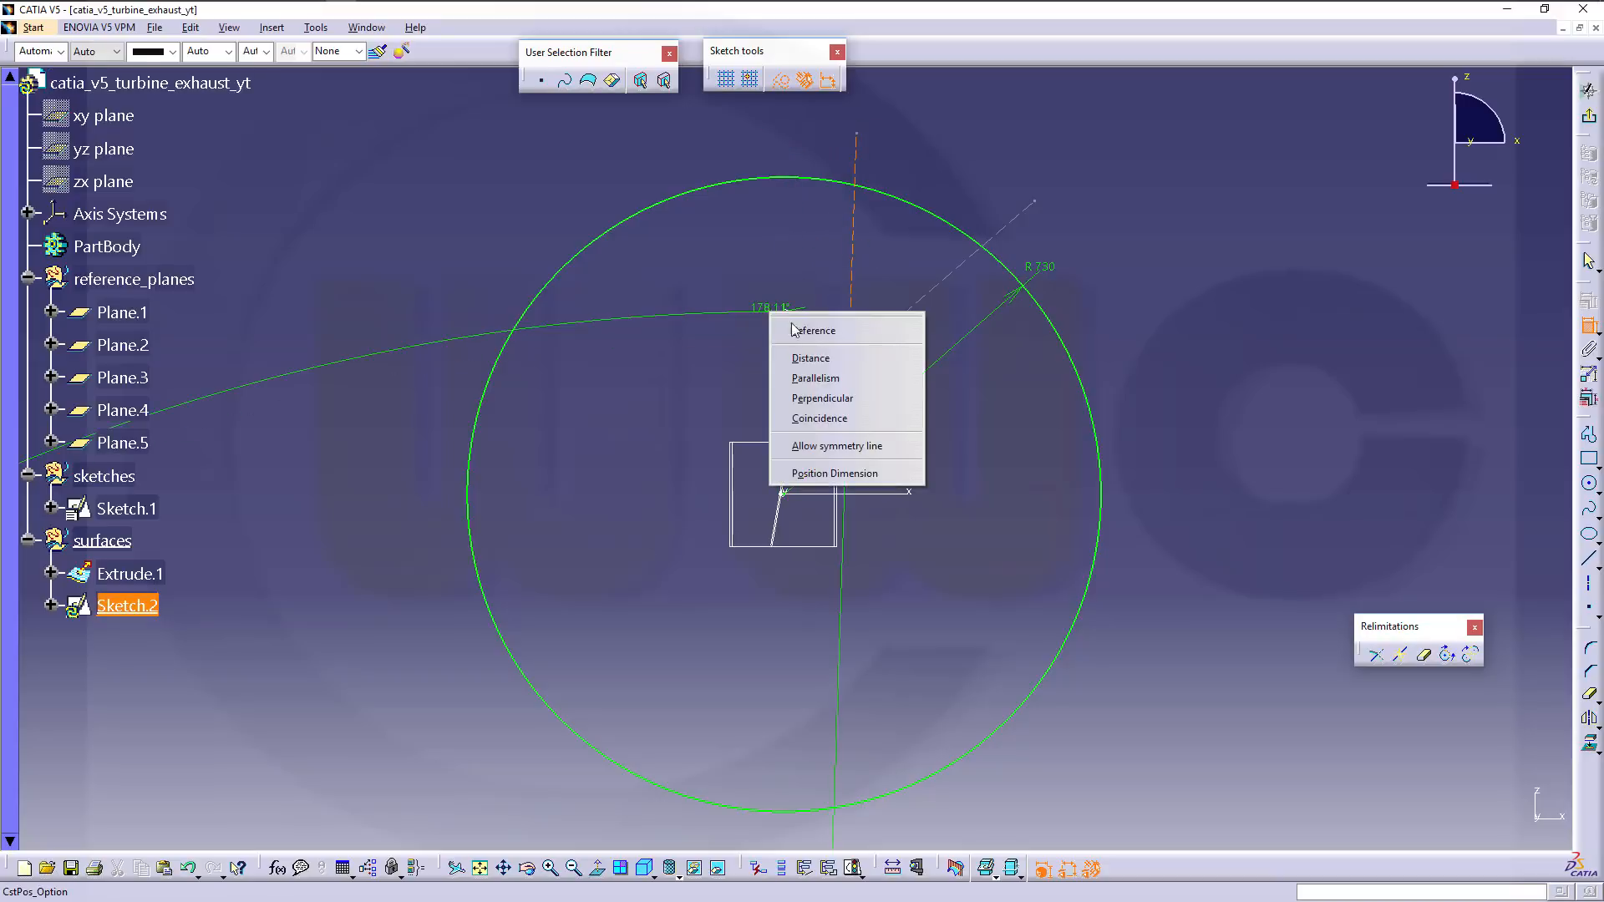
click(841, 419)
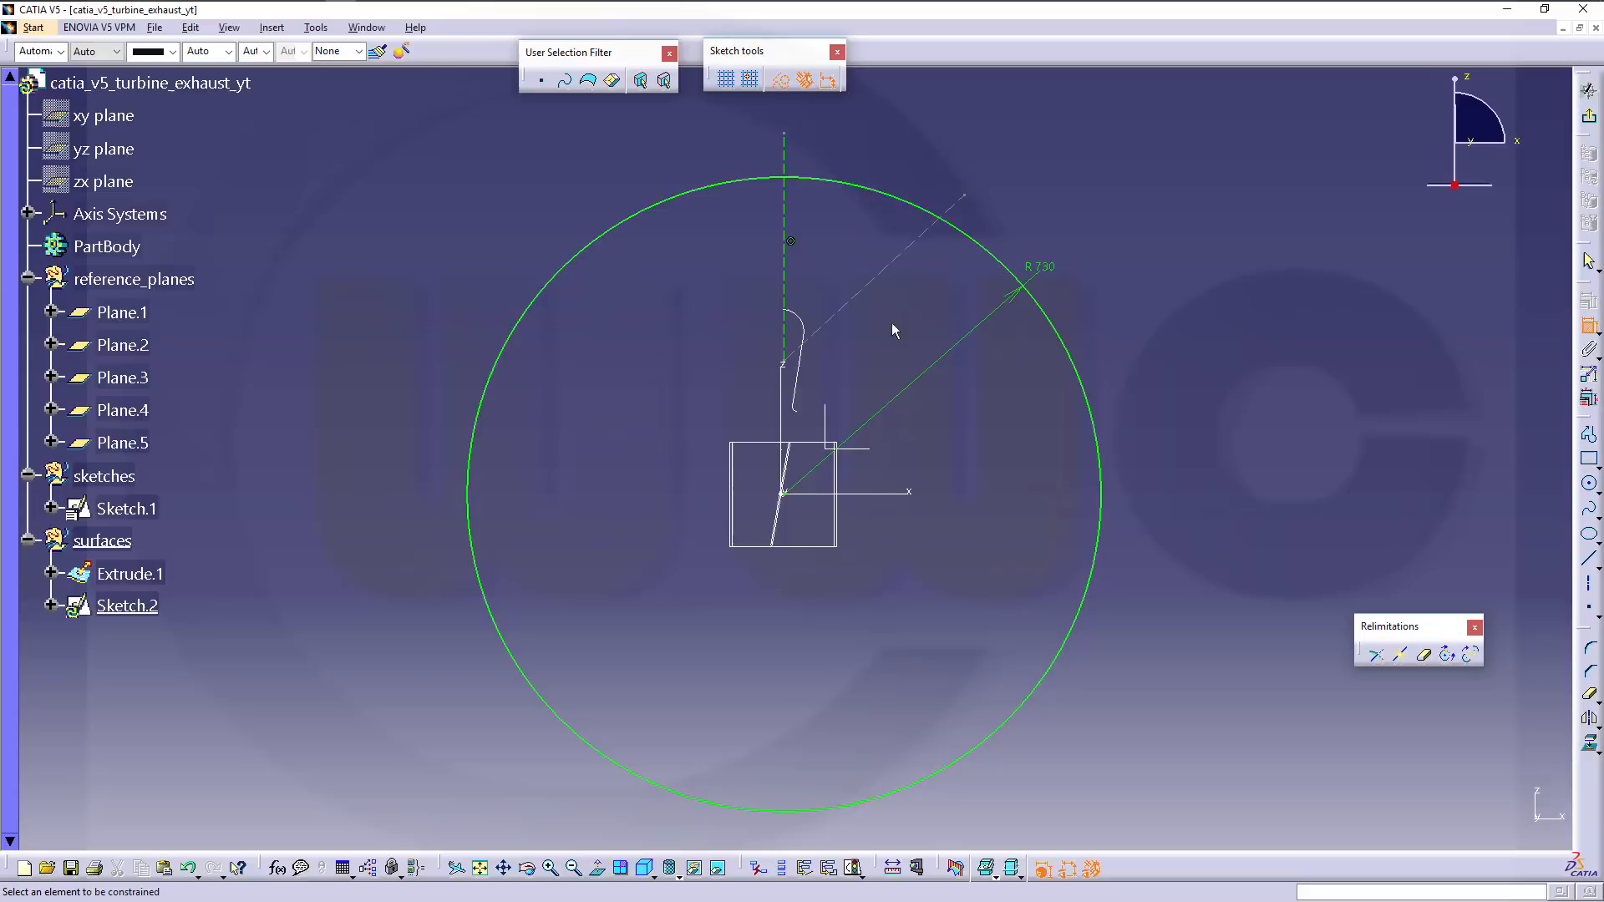
Make the slanted construction line coincident with the inclined trace of Plane.5.
click(892, 261)
right_click(777, 528)
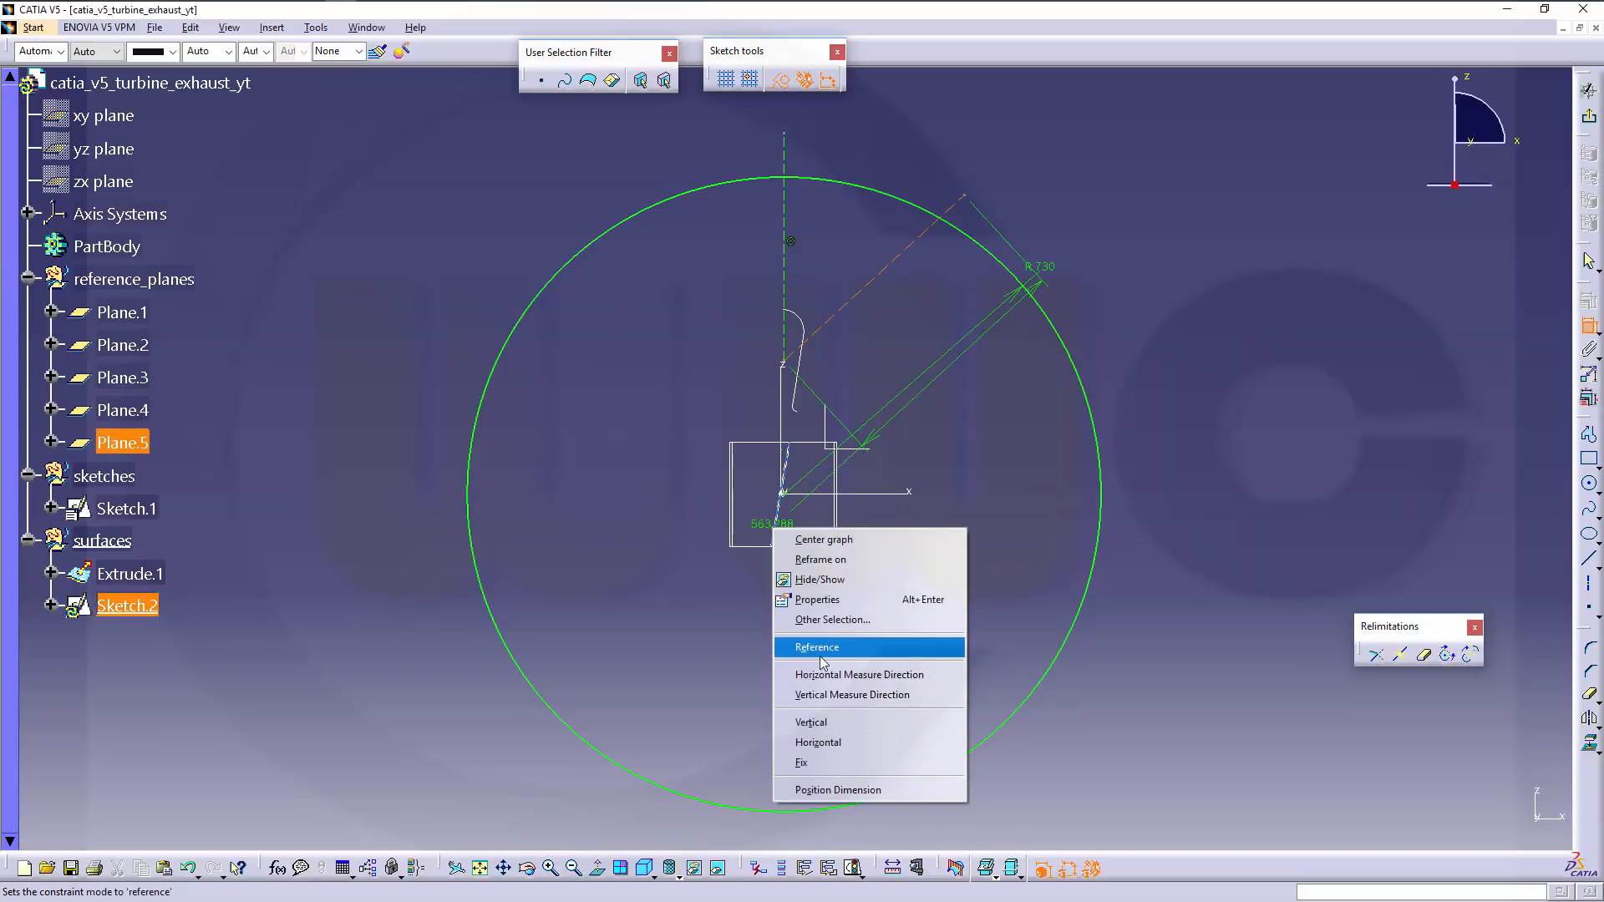
click(873, 510)
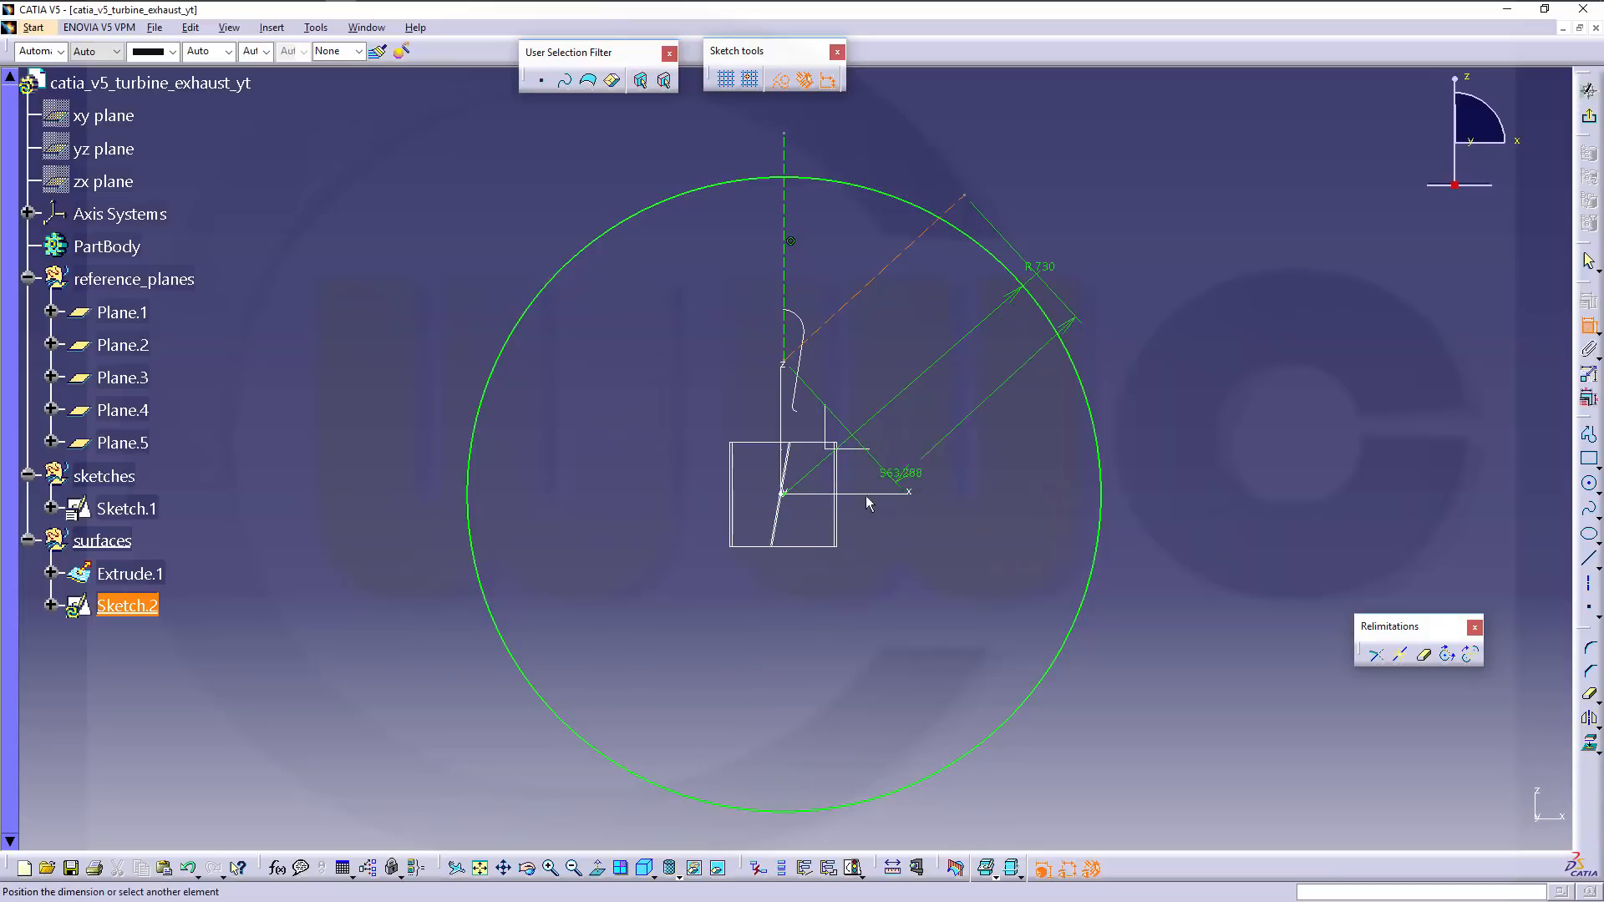
click(775, 535)
right_click(986, 494)
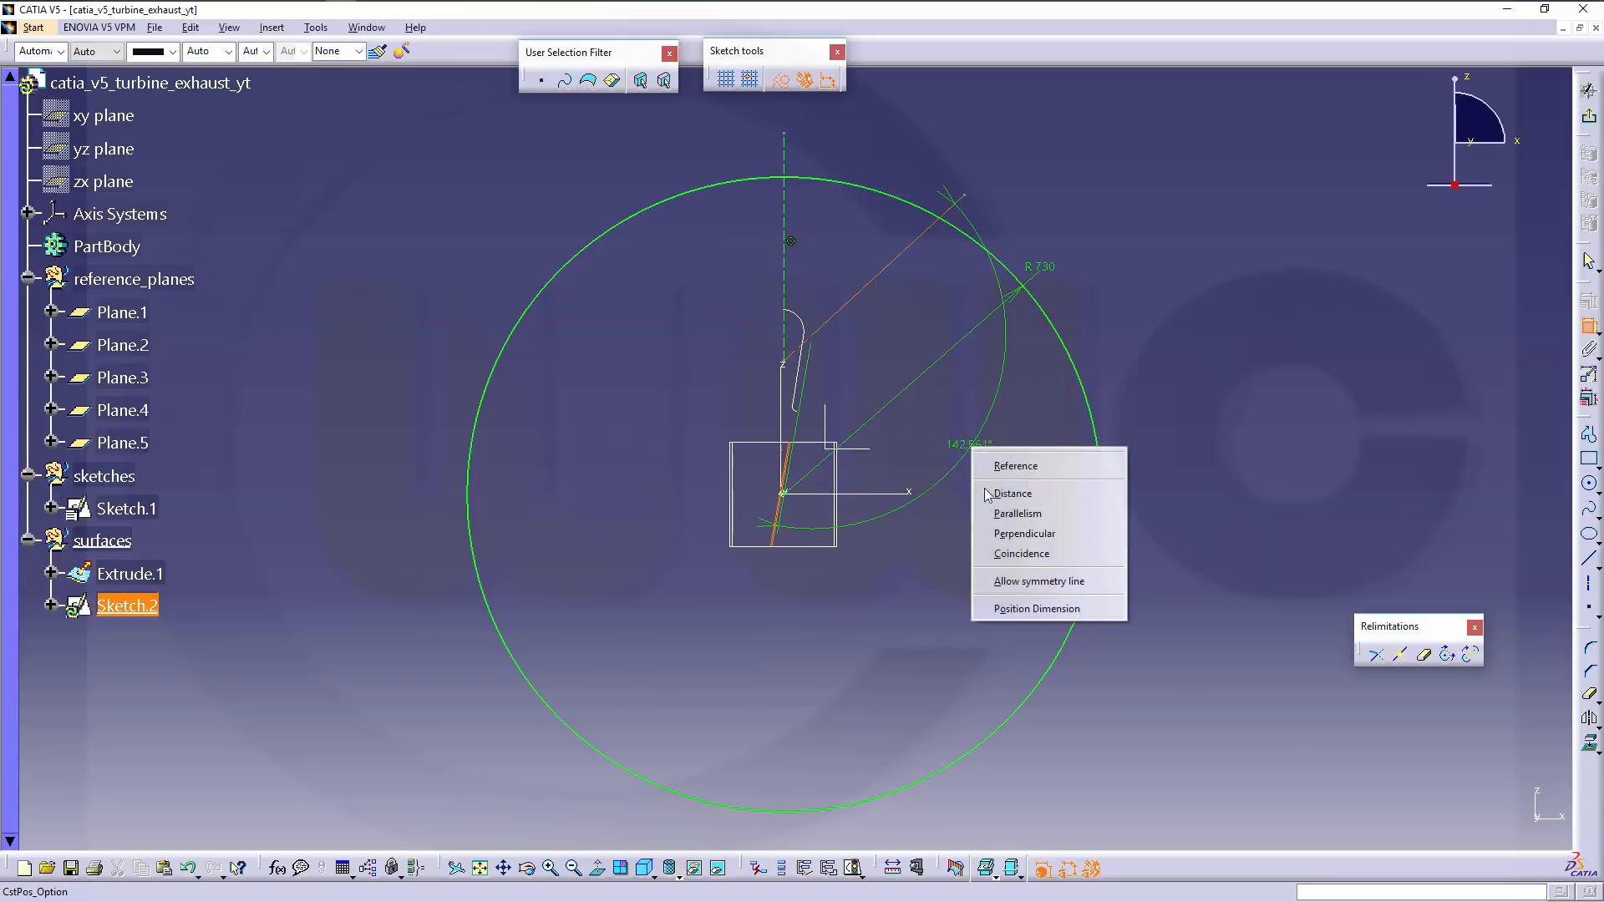
click(1021, 553)
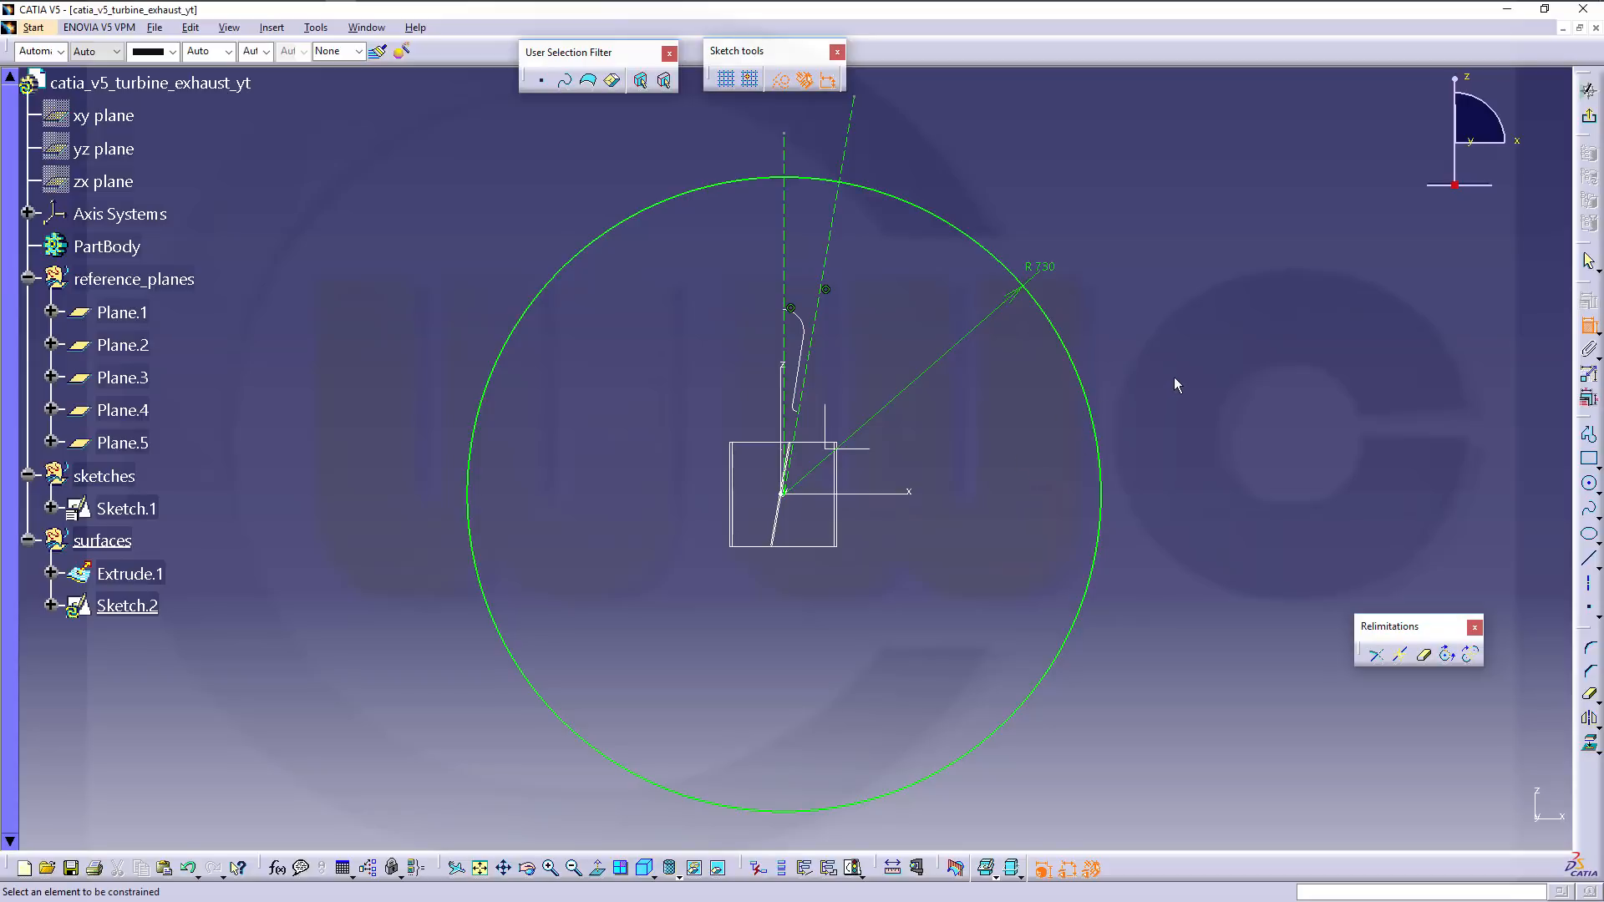
Quick-trim the circle to the short upper arc between the two construction lines, trim the line ends beyond it, and exit the sketch.
click(1591, 697)
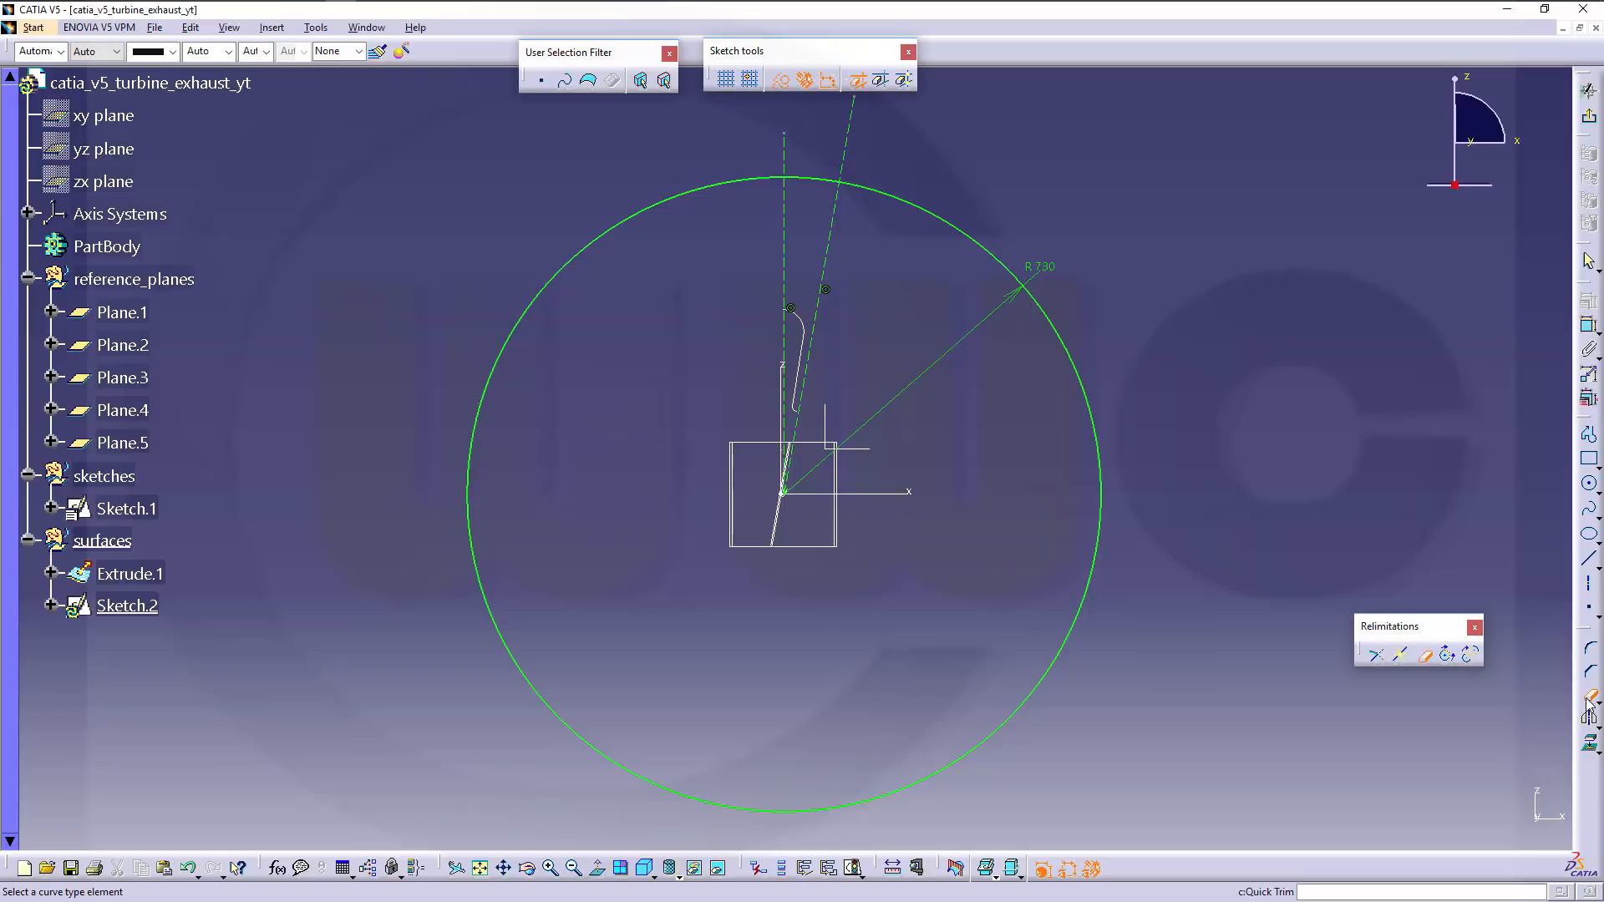
click(1100, 434)
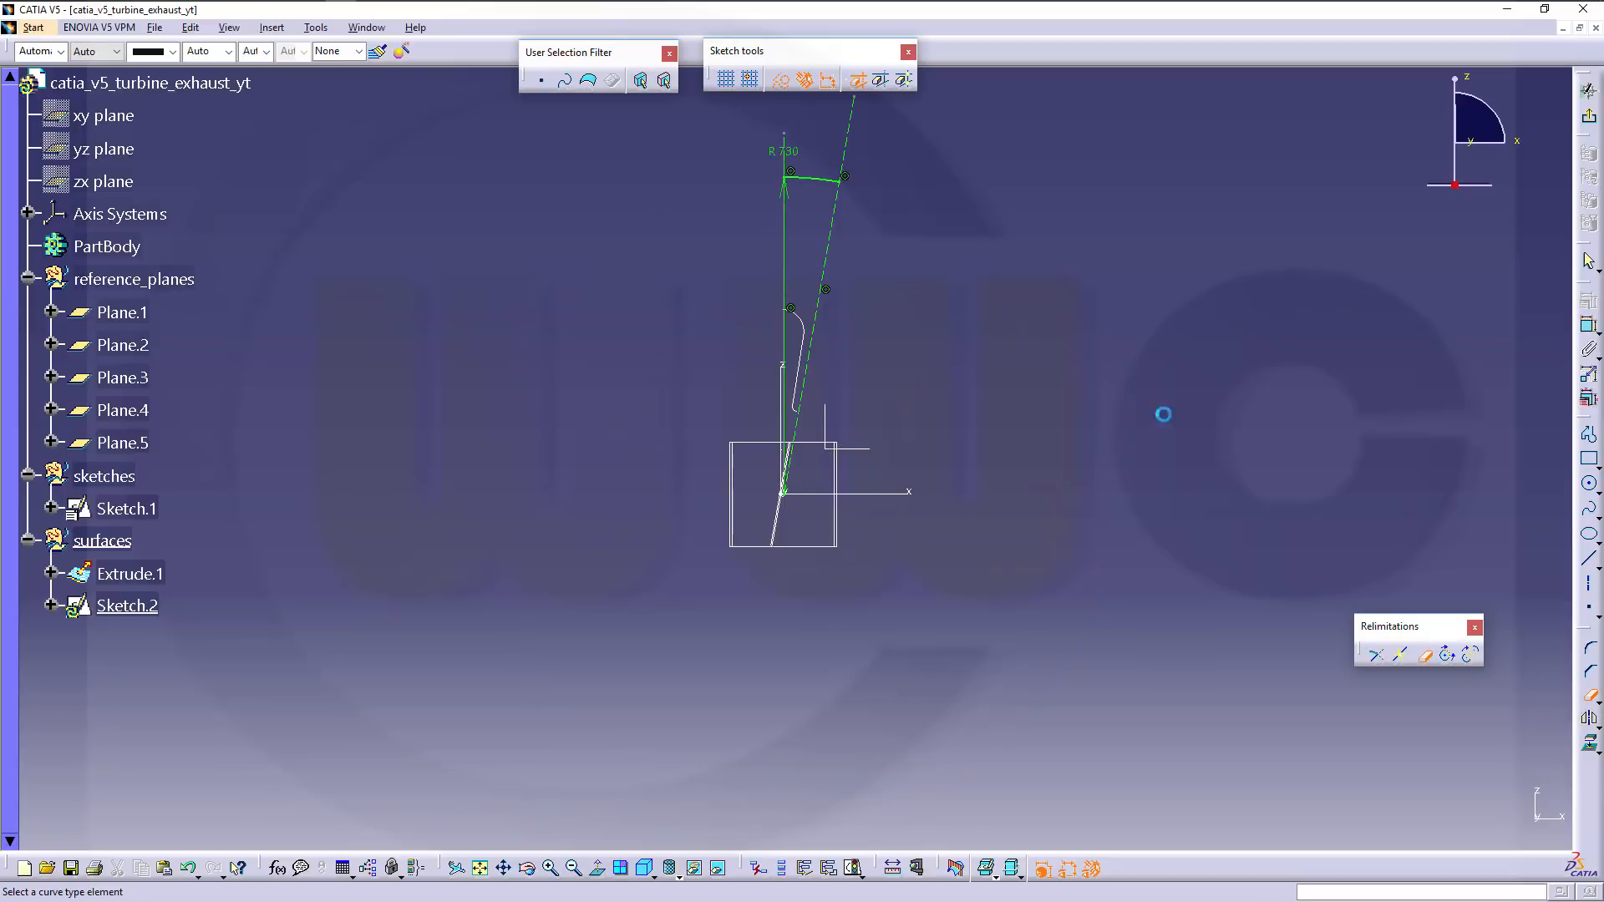
click(846, 143)
click(785, 162)
click(1587, 118)
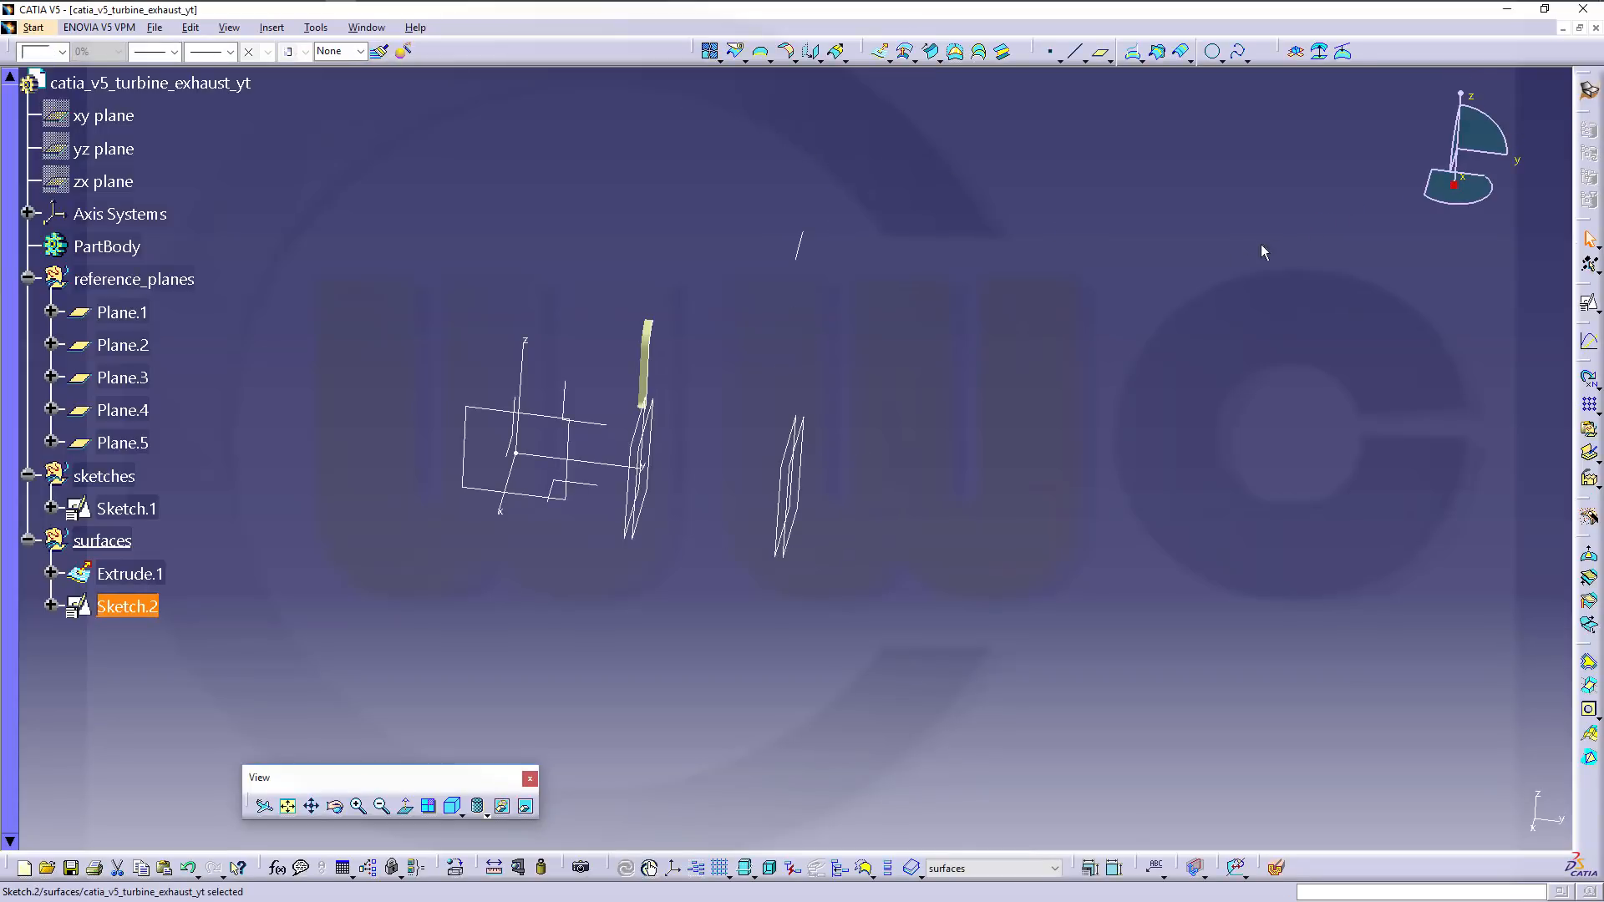
Move Sketch.2 into the sketches geometrical set and define the surfaces set as the in-work object.
middle_drag(914, 387, 891, 297)
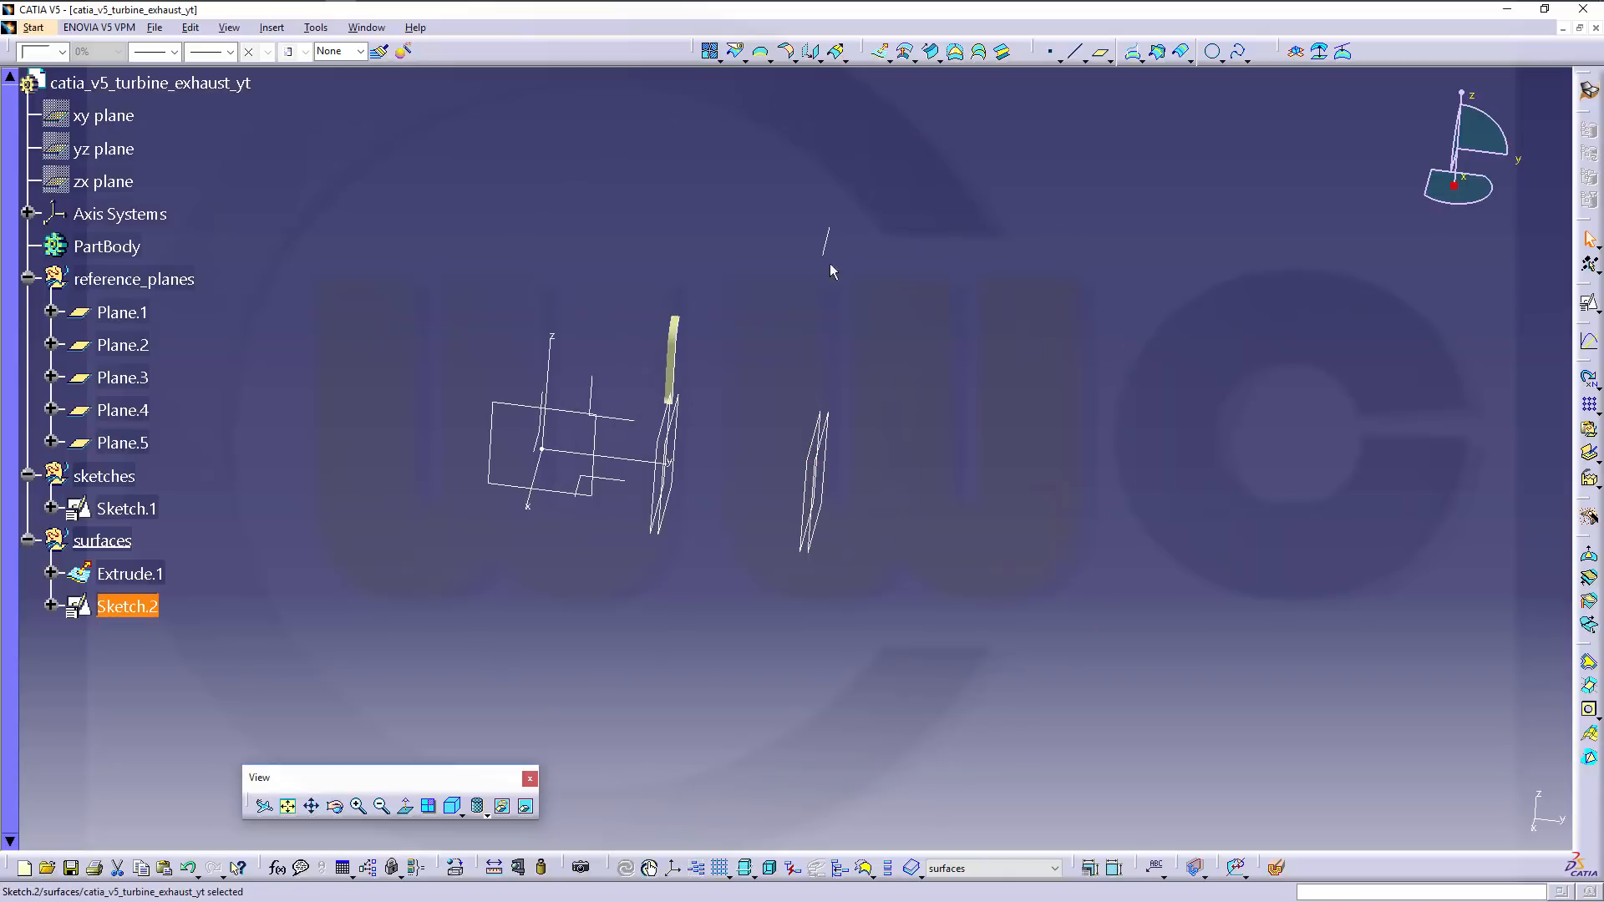
drag(115, 604, 113, 478)
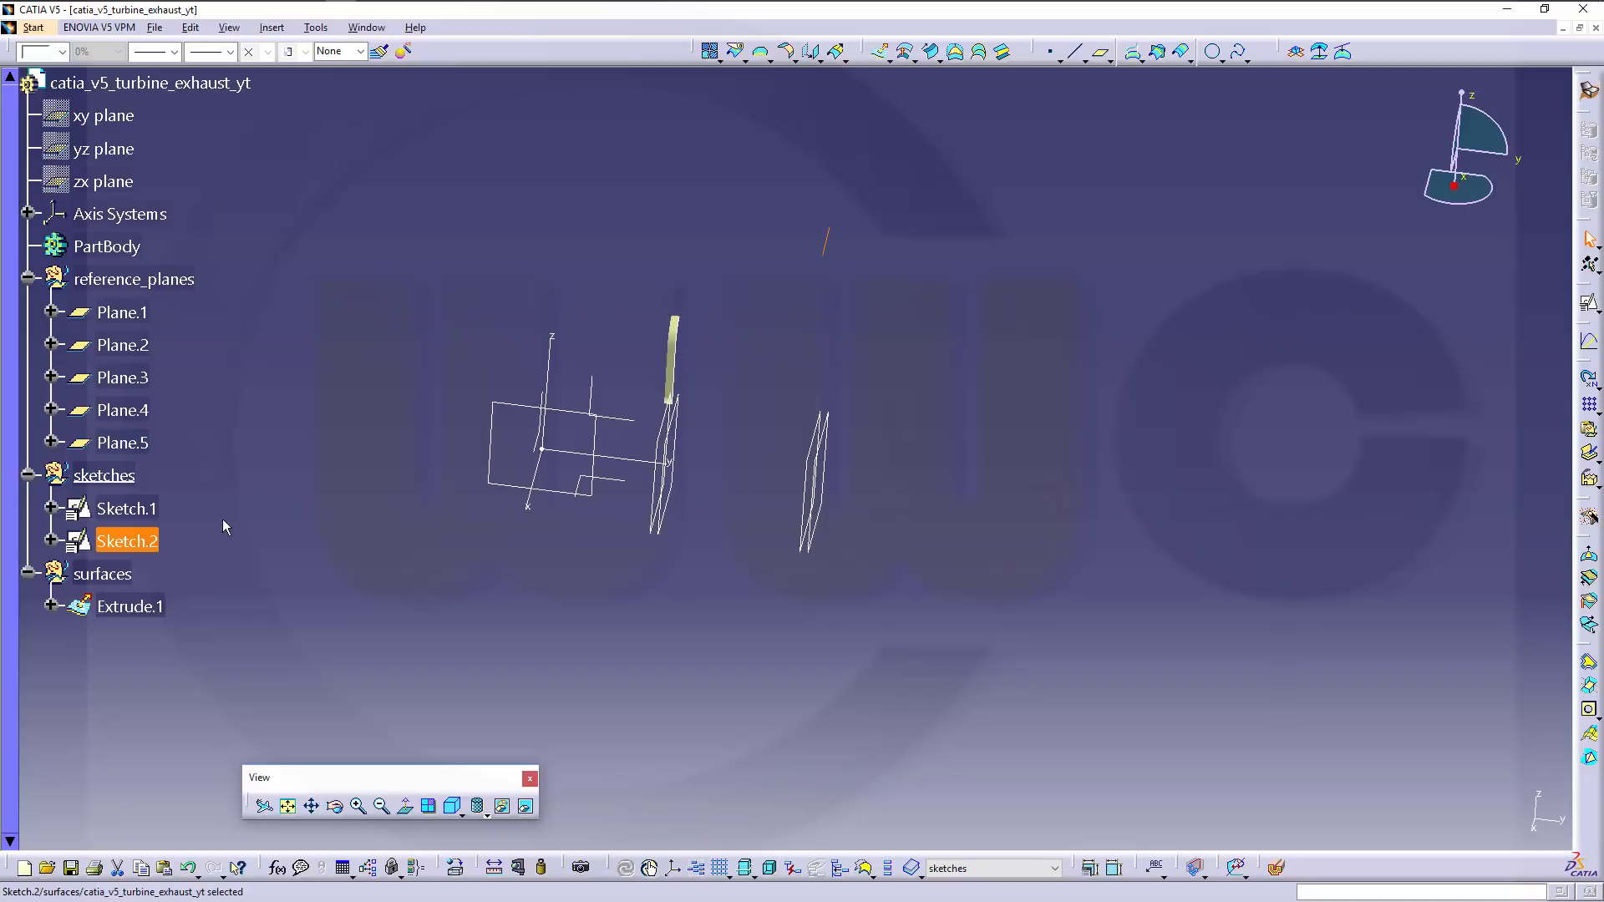
right_click(104, 576)
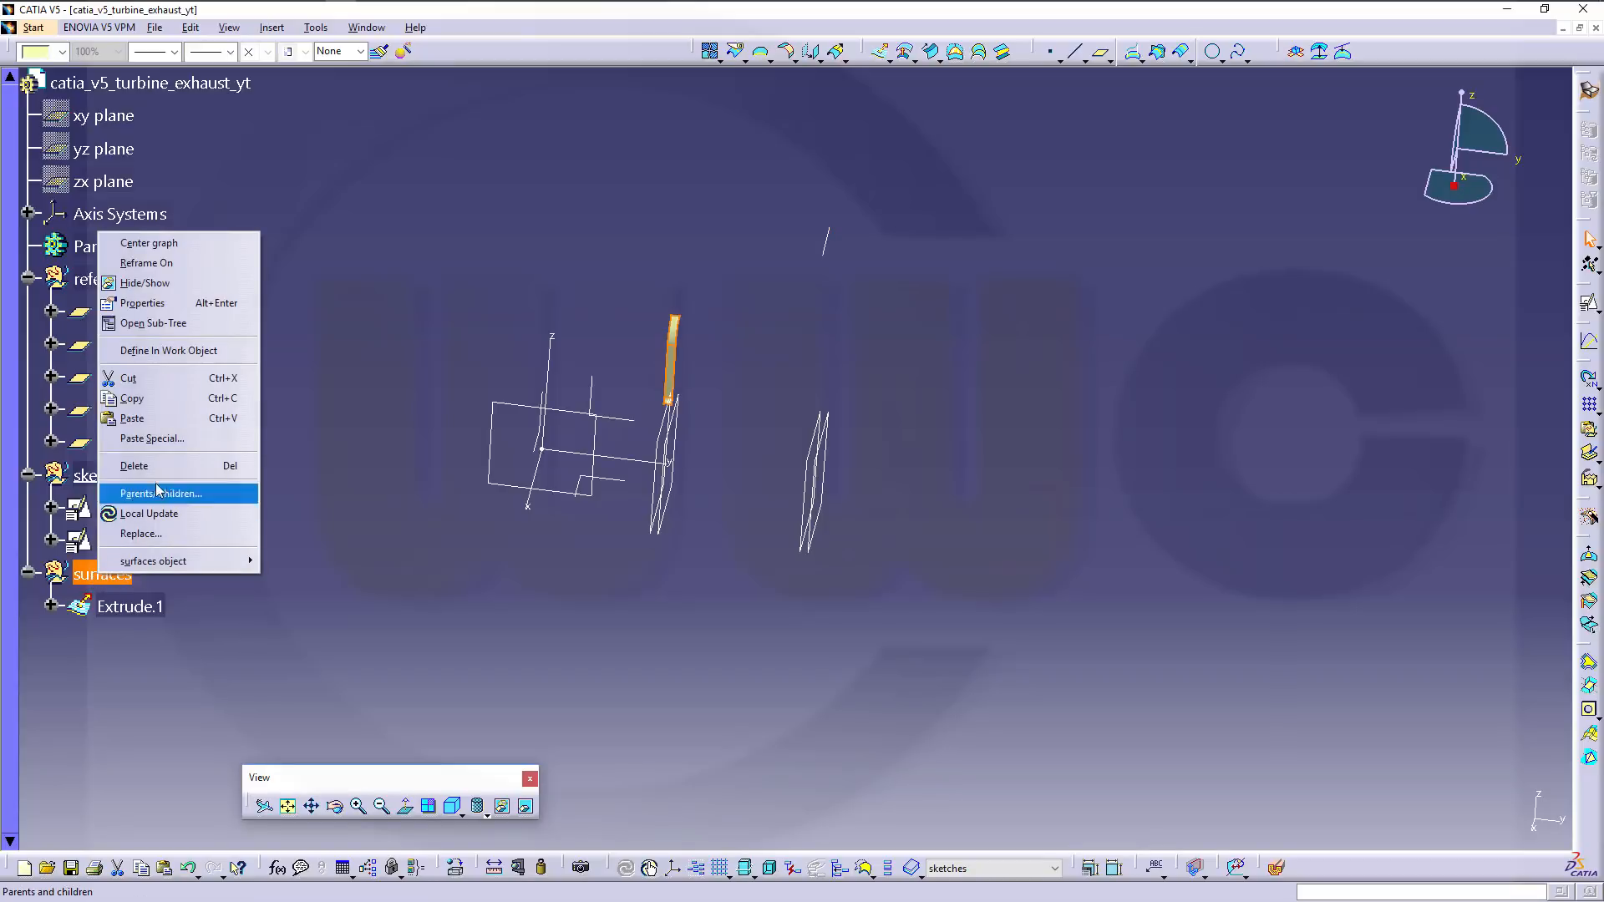
click(187, 352)
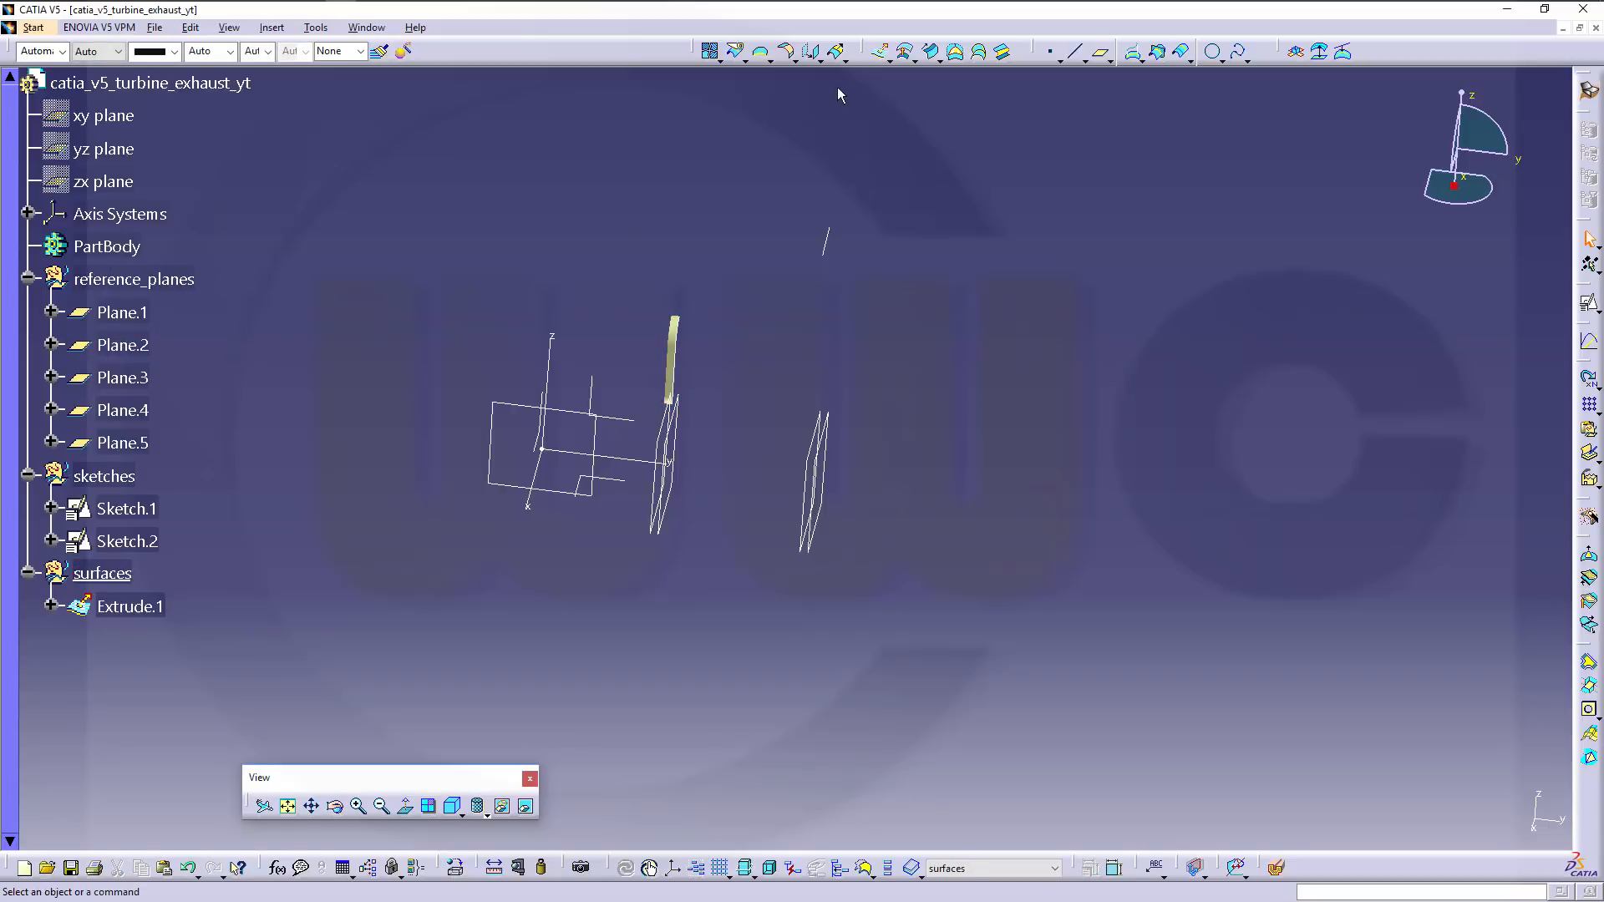
Extrude the Sketch.2 arc as a surface along the sketch normal, with Limit 1 set up to Plane.4.
click(881, 52)
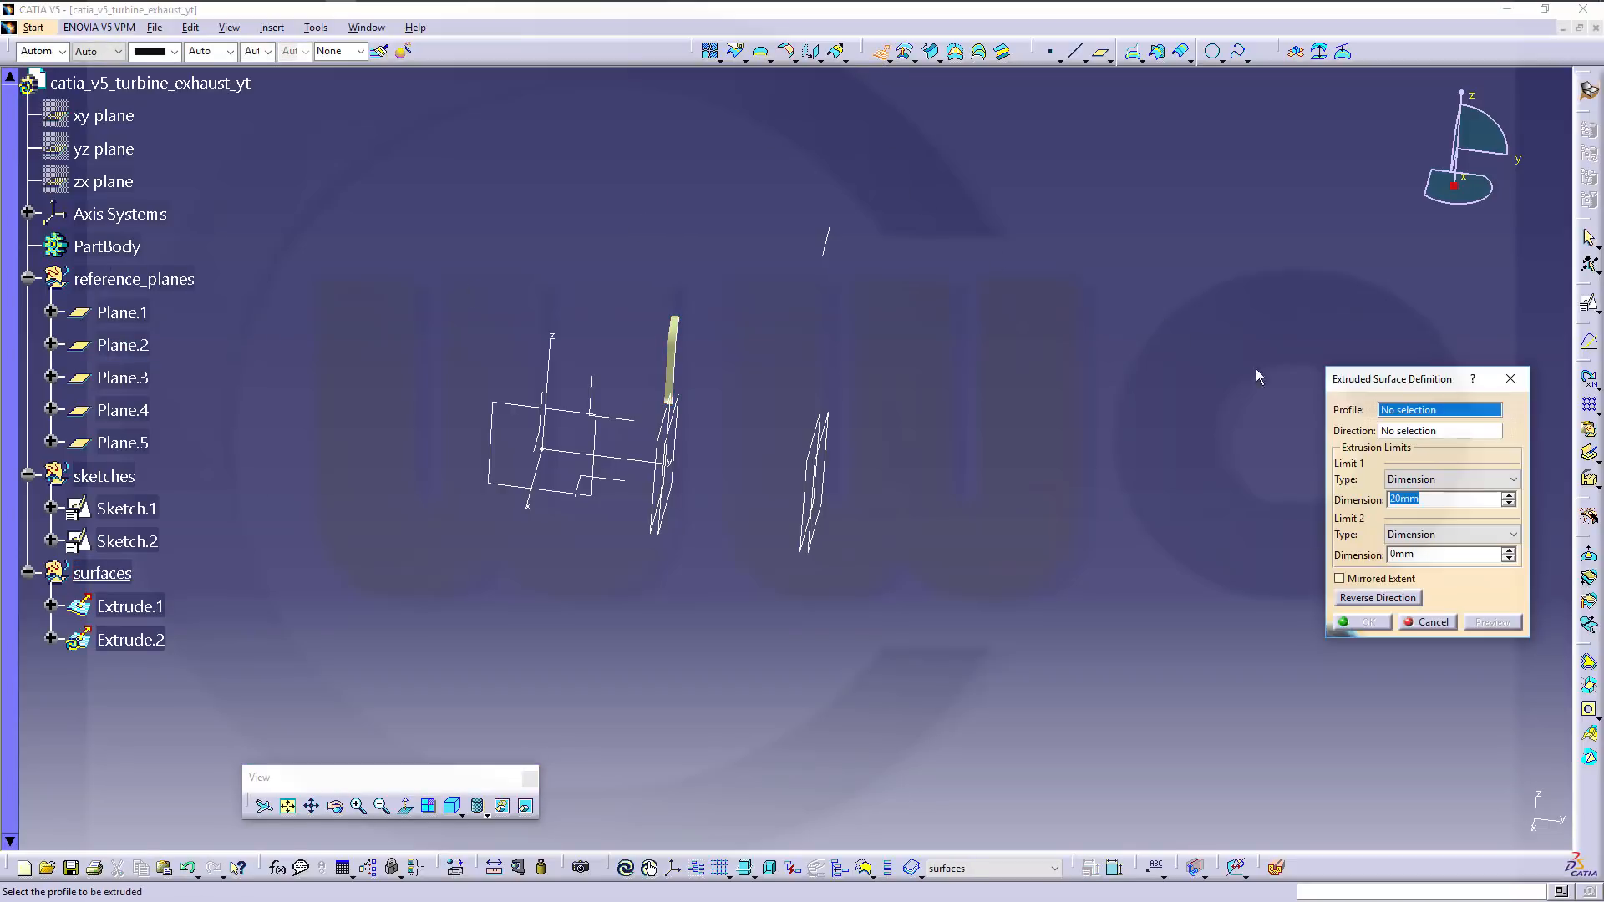
click(826, 242)
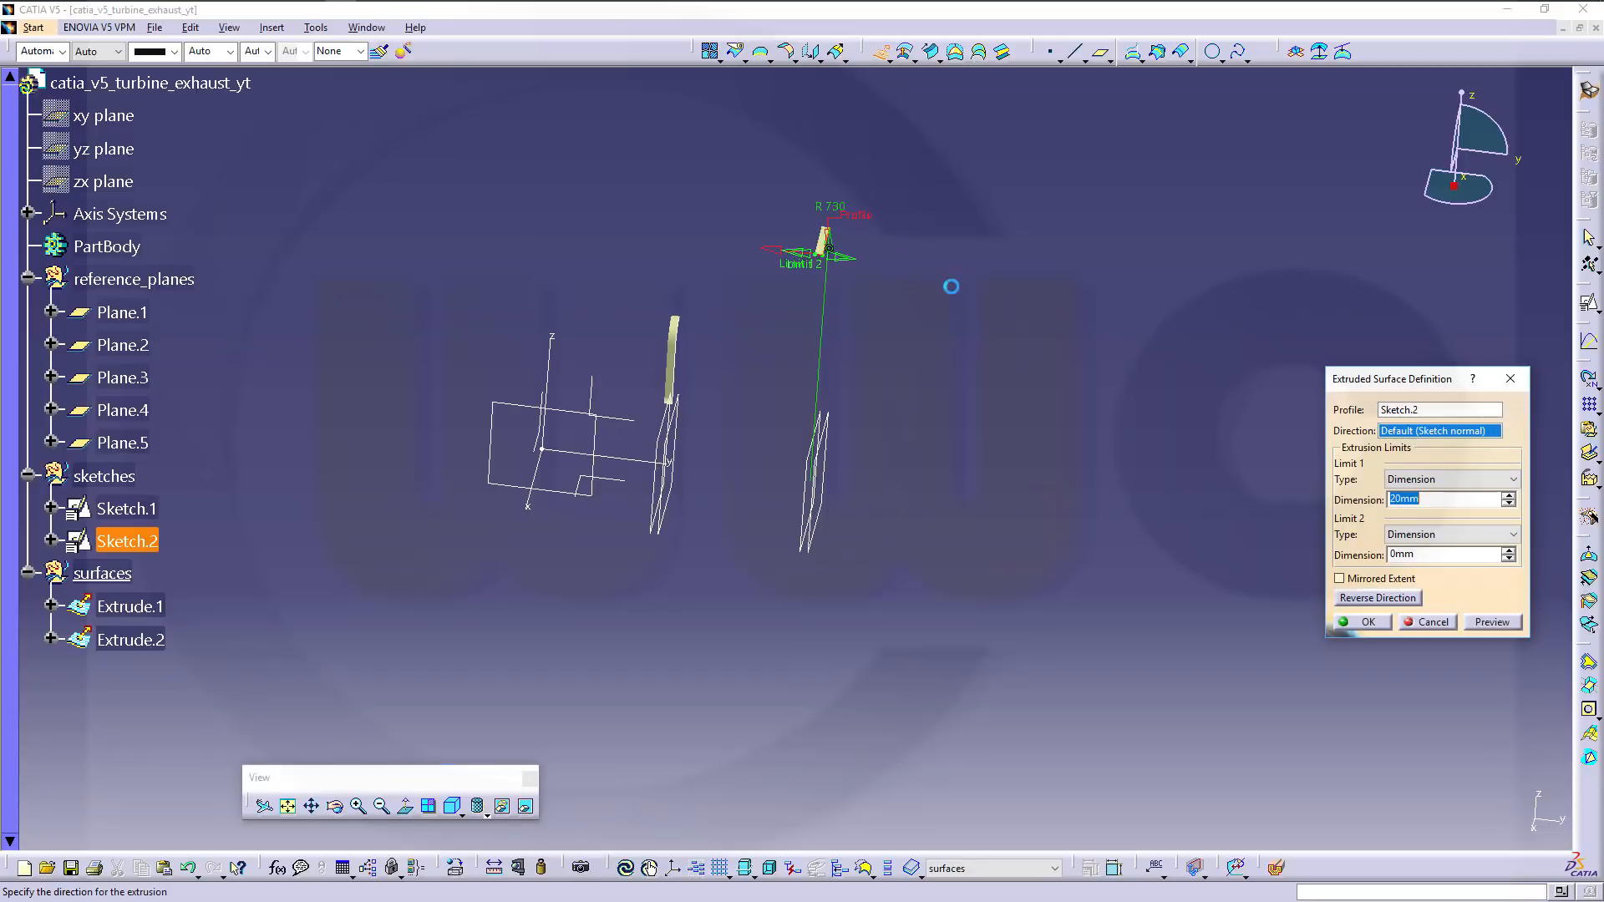
click(1468, 480)
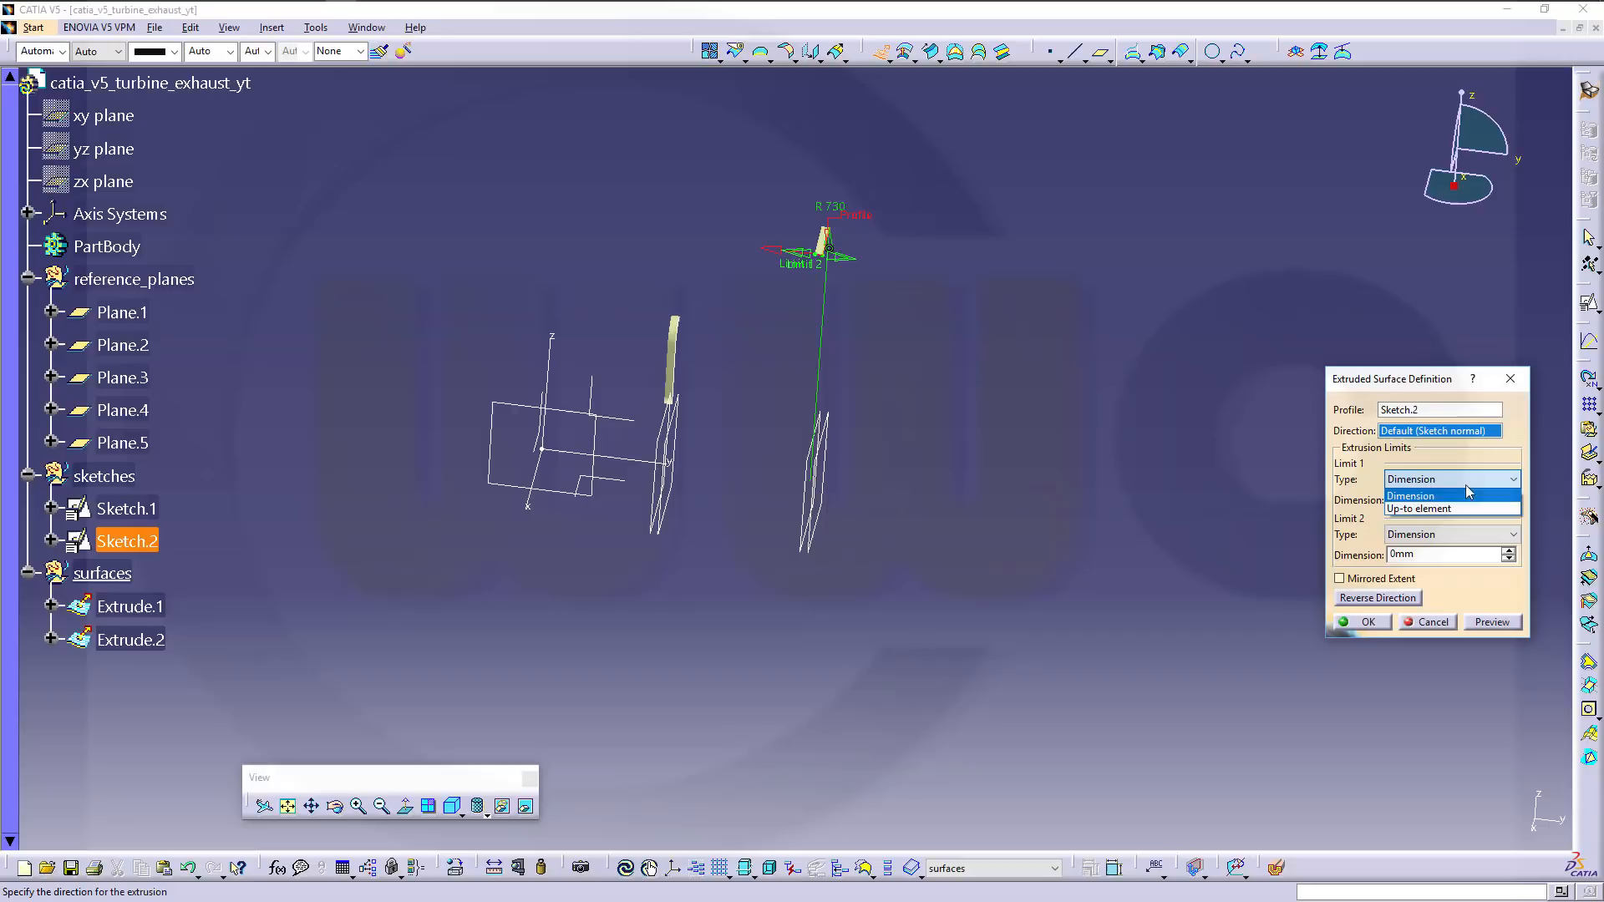
click(1431, 509)
click(826, 485)
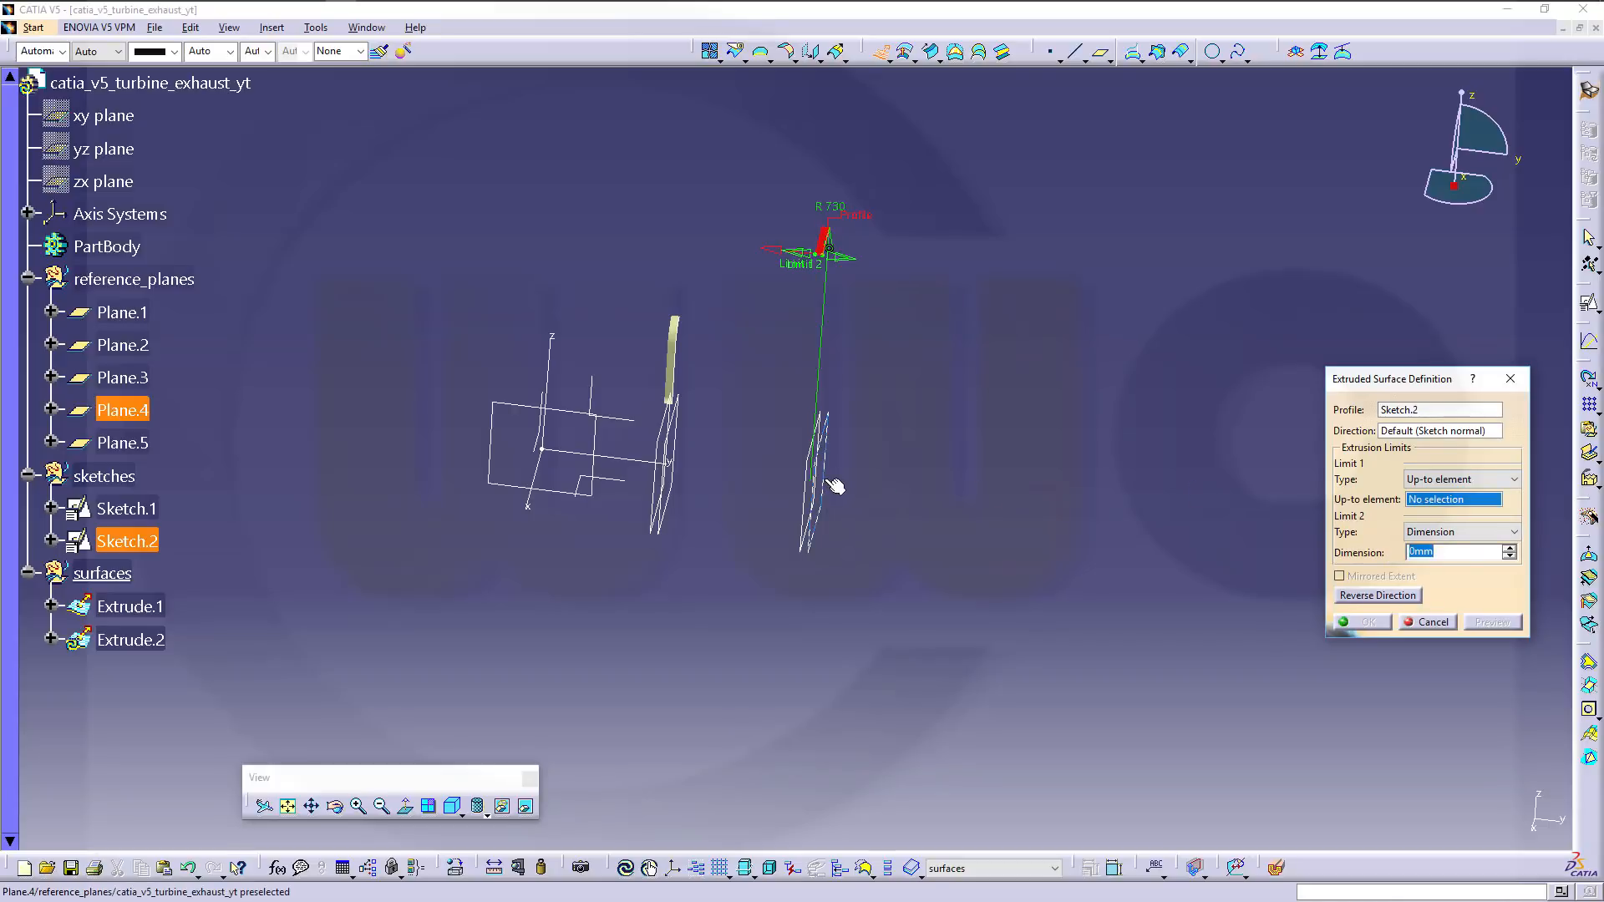
click(1362, 626)
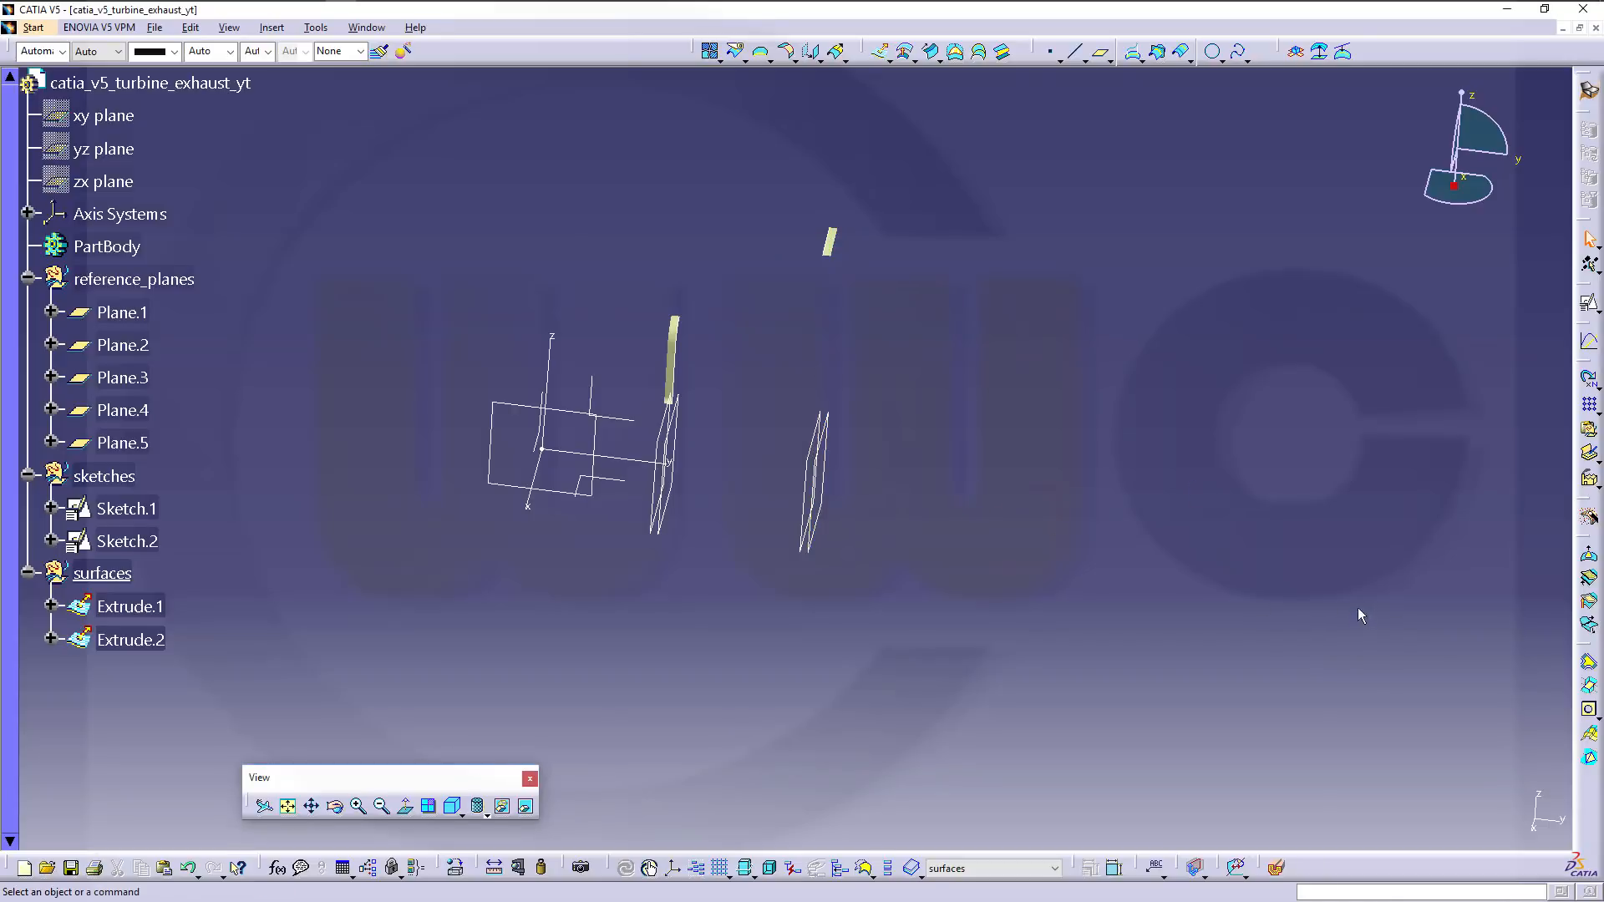
Edit Sketch.2 to set the arc's radius to 730/2, and exit the sketch.
middle_drag(792, 496, 740, 534)
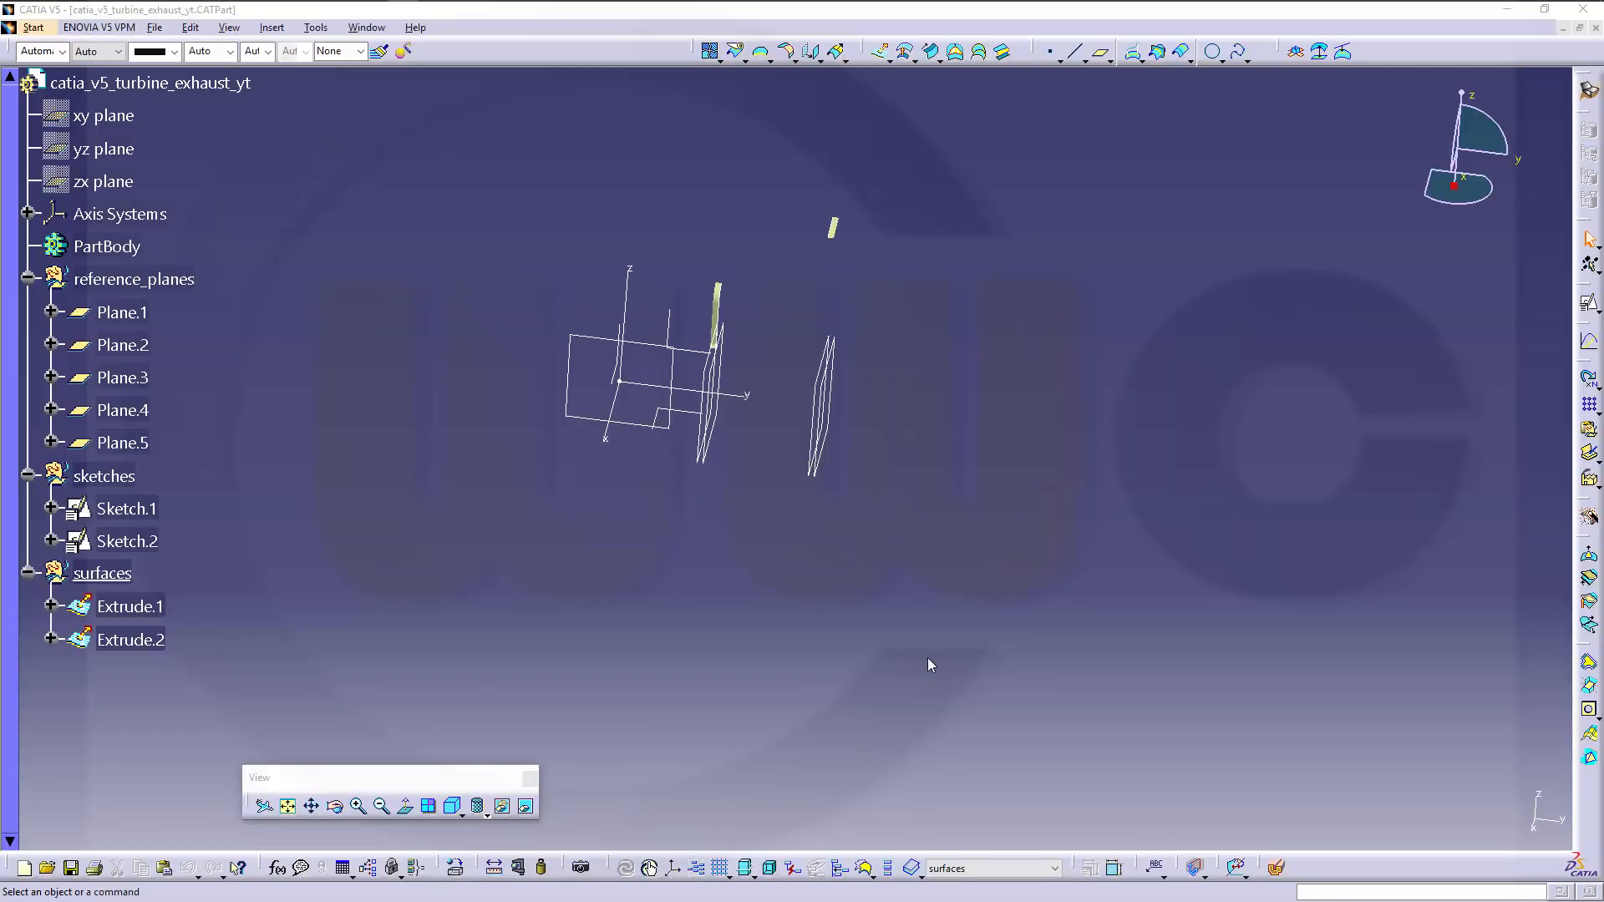
middle_drag(927, 658, 915, 614)
middle_drag(759, 498, 924, 662)
middle_drag(1084, 727, 1103, 391)
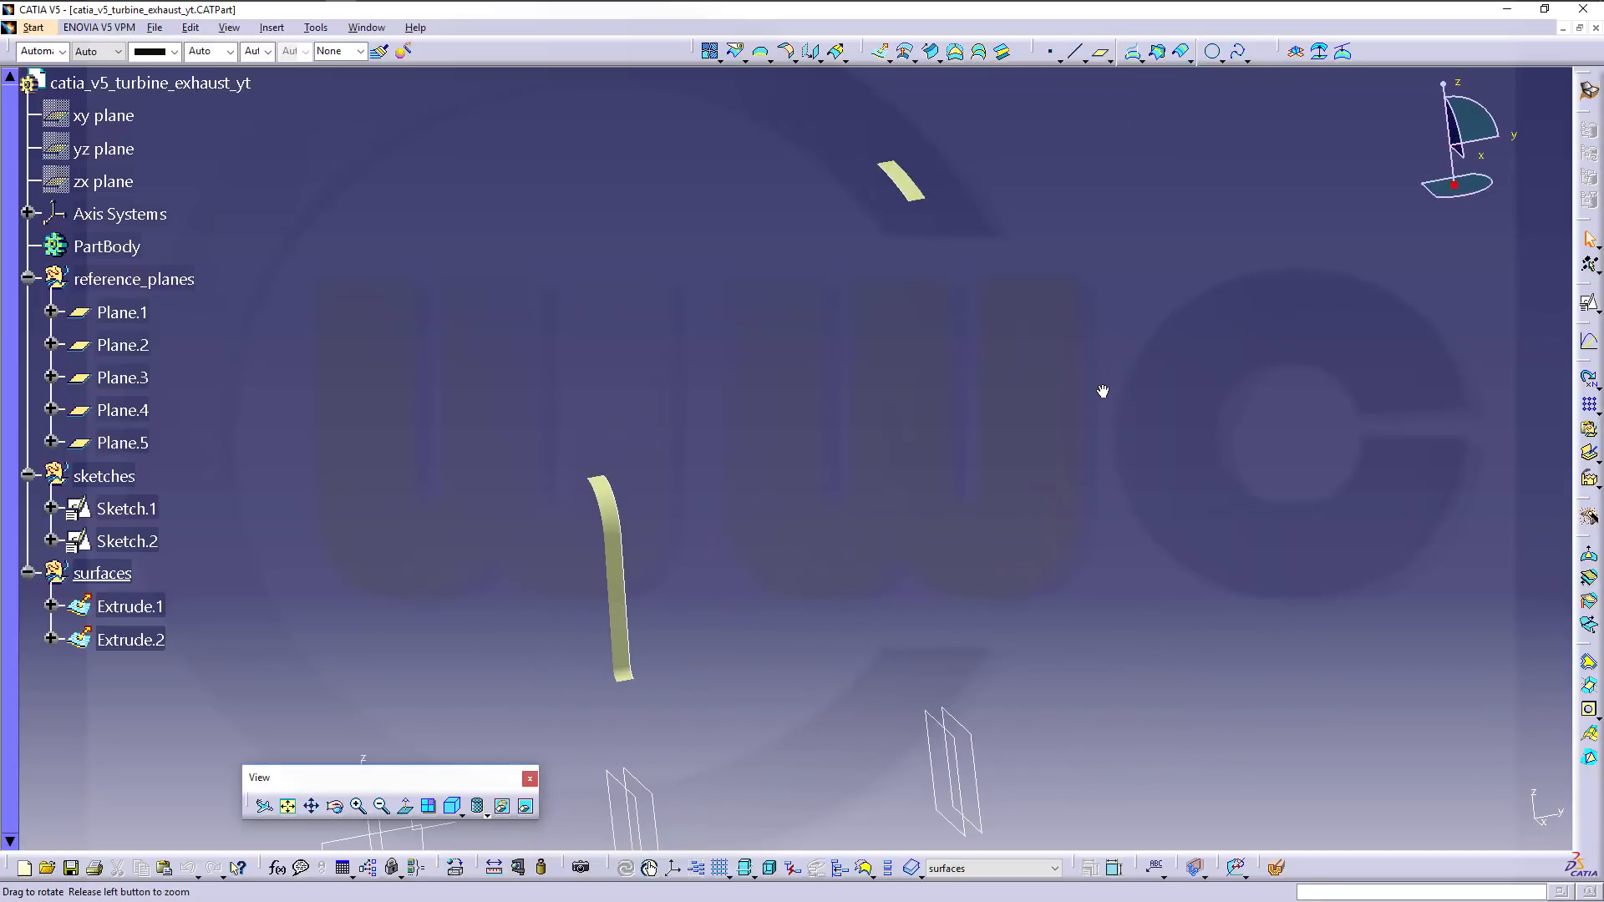
mouse_move(1103, 391)
middle_down()
mouse_move(1060, 430)
mouse_move(1091, 419)
middle_up()
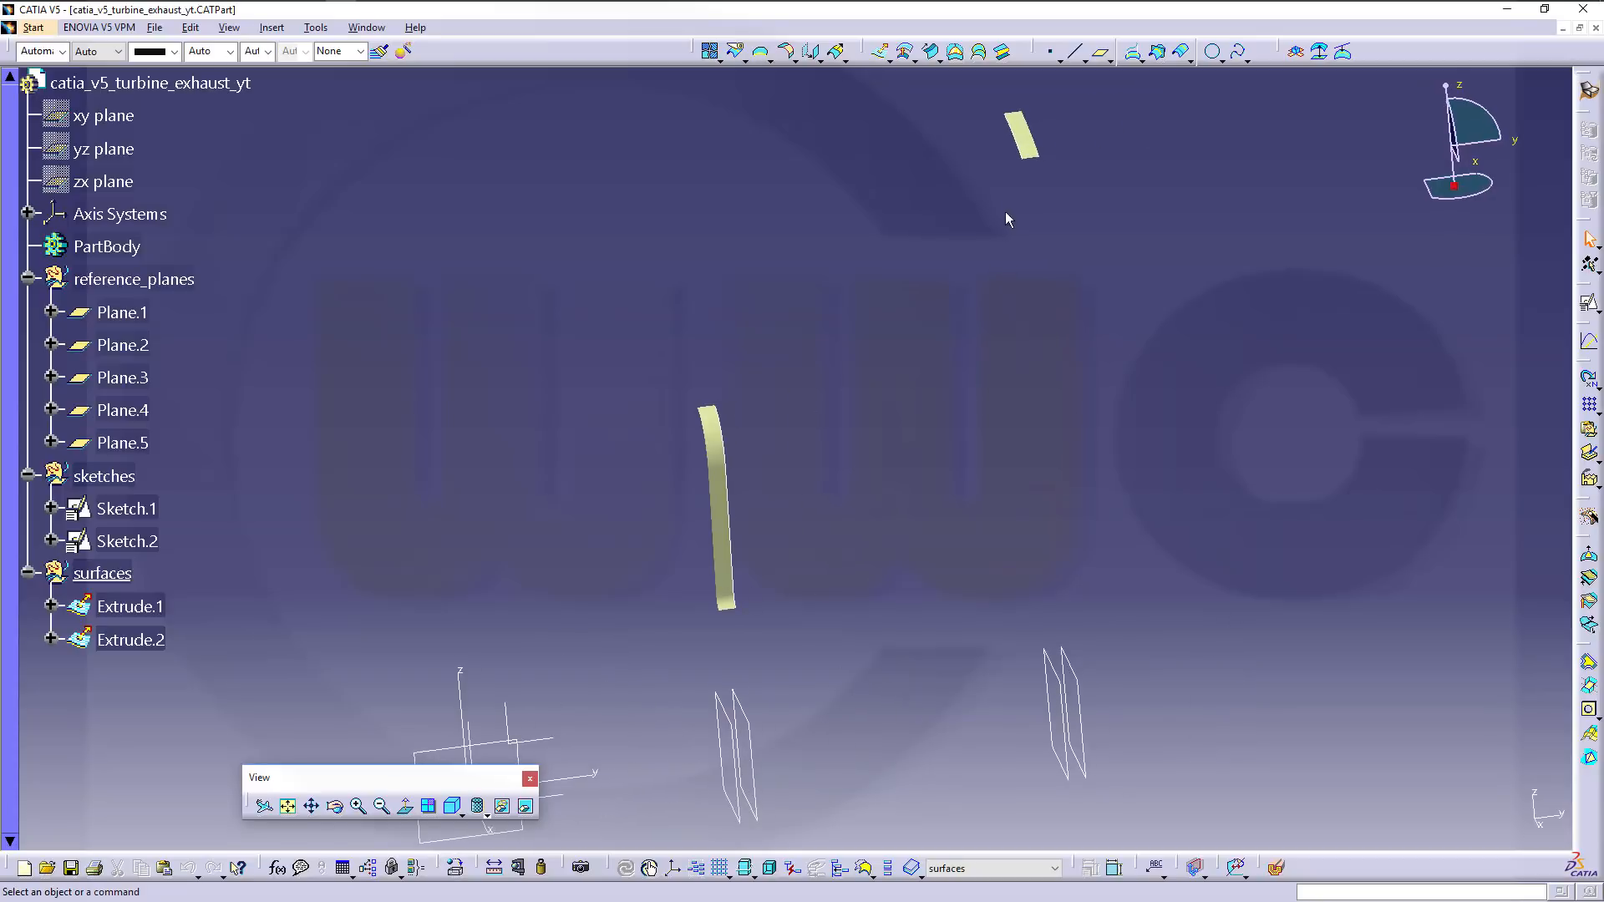
click(49, 541)
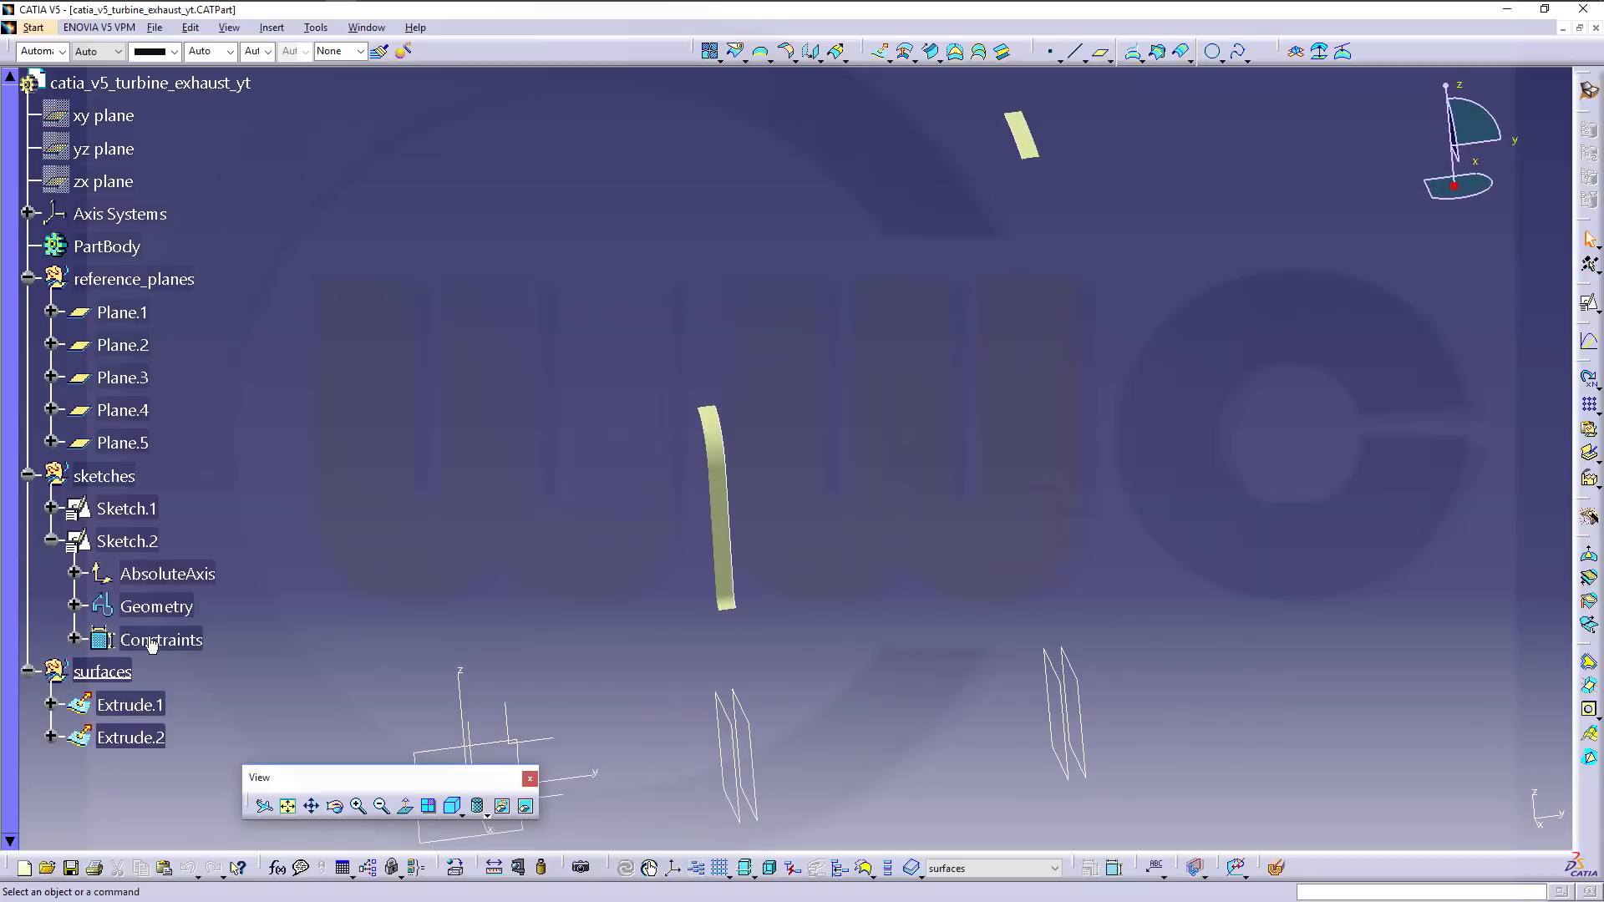
double_click(120, 544)
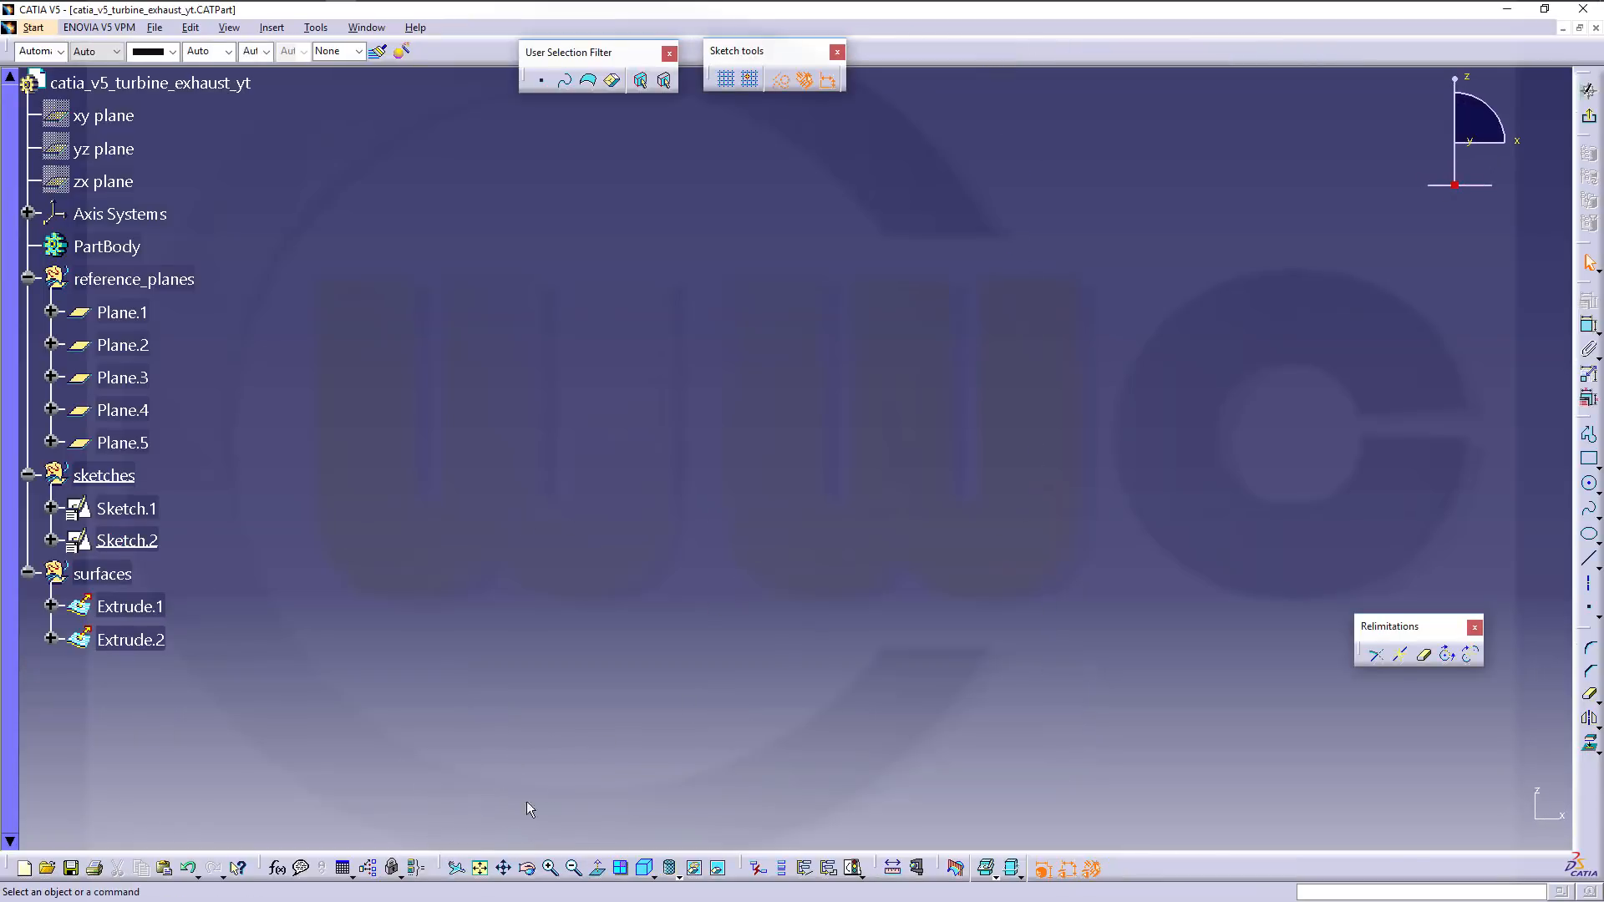
click(479, 869)
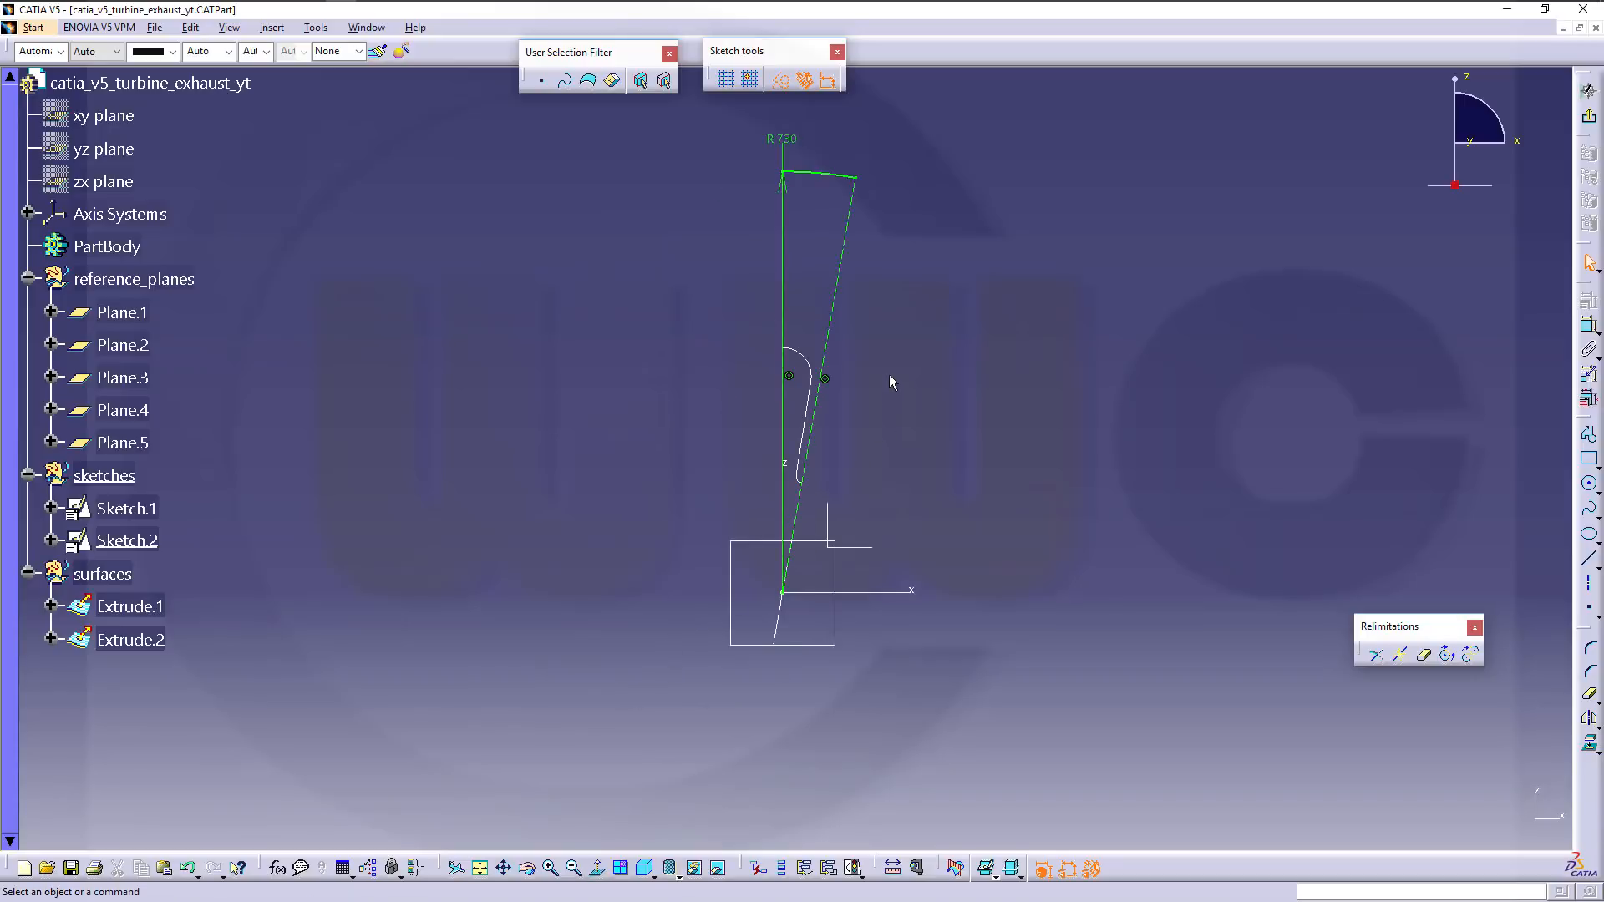
double_click(791, 142)
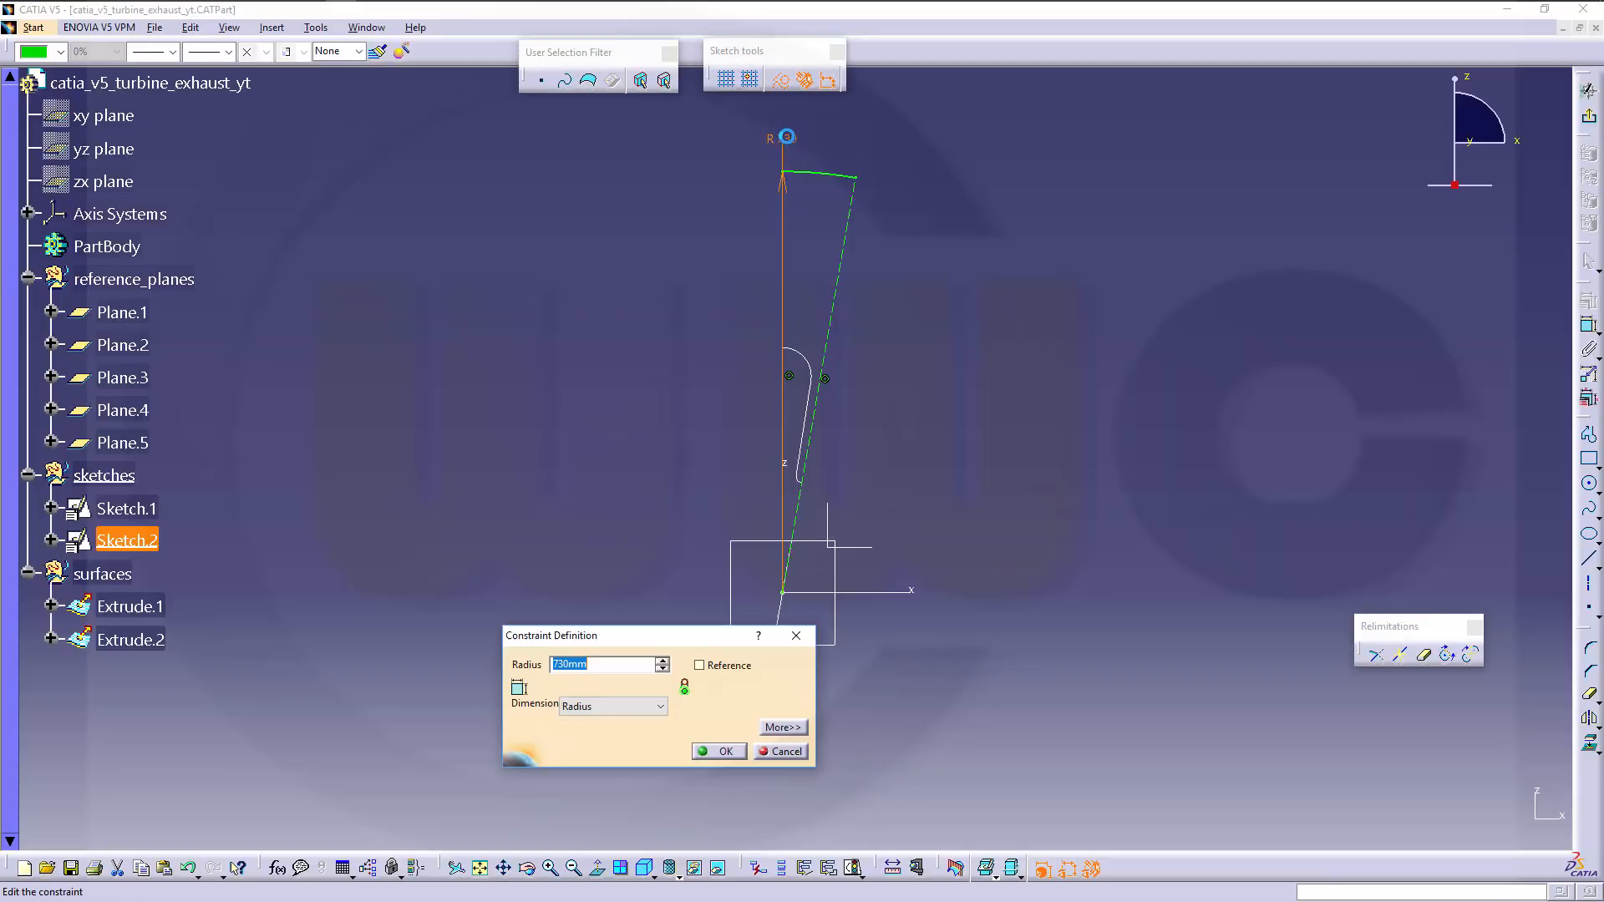
click(610, 661)
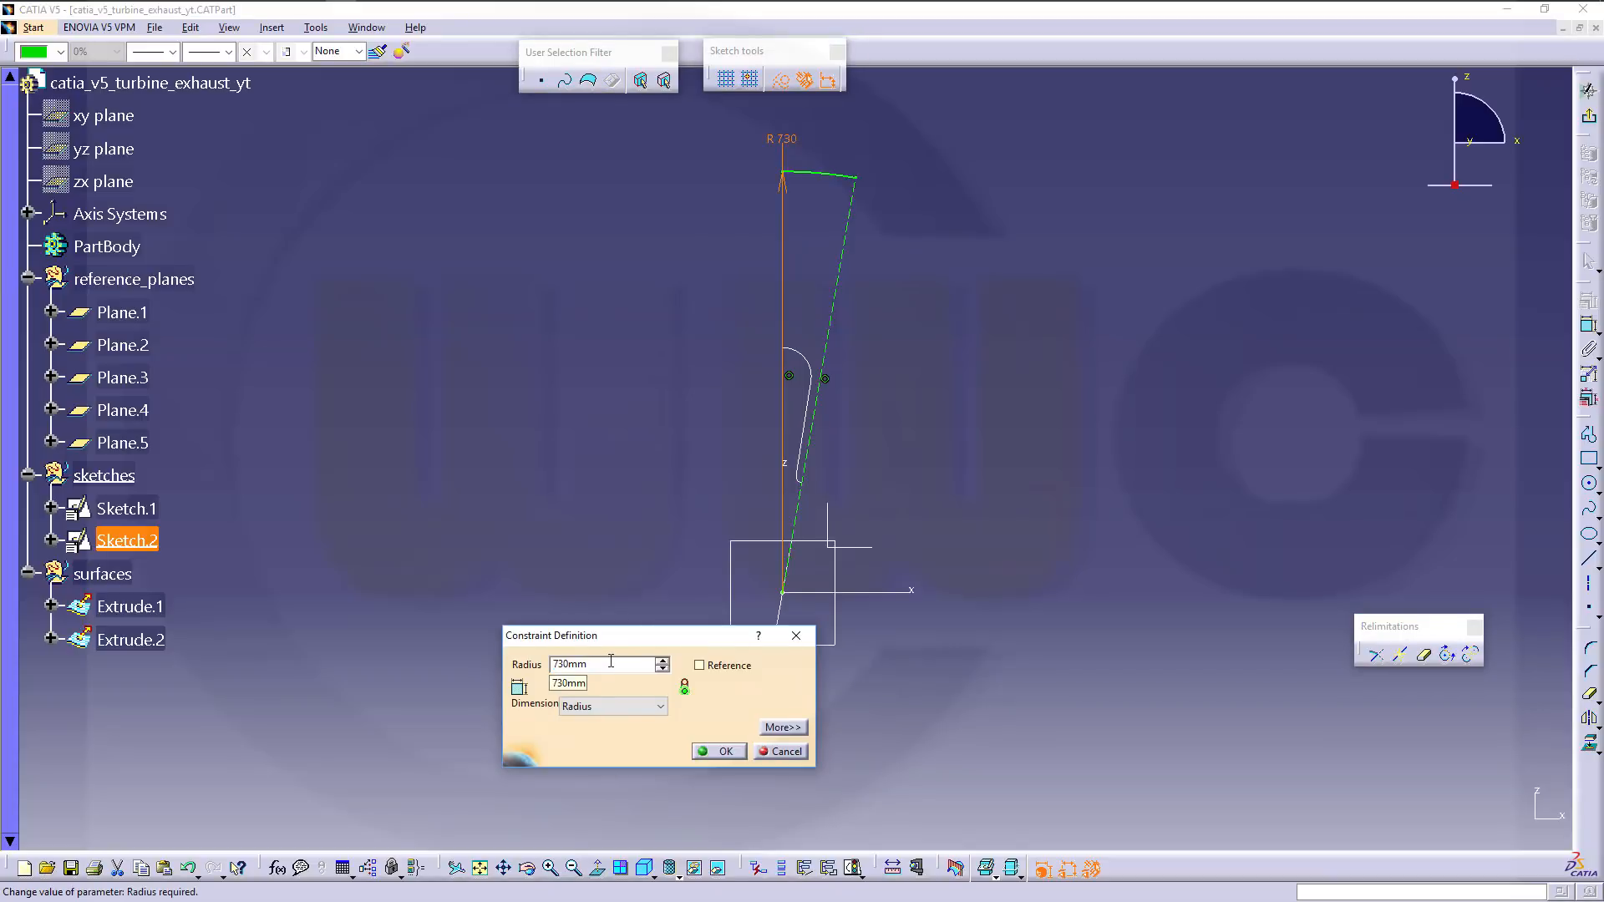
key(BackSpace)
key(BackSpace)
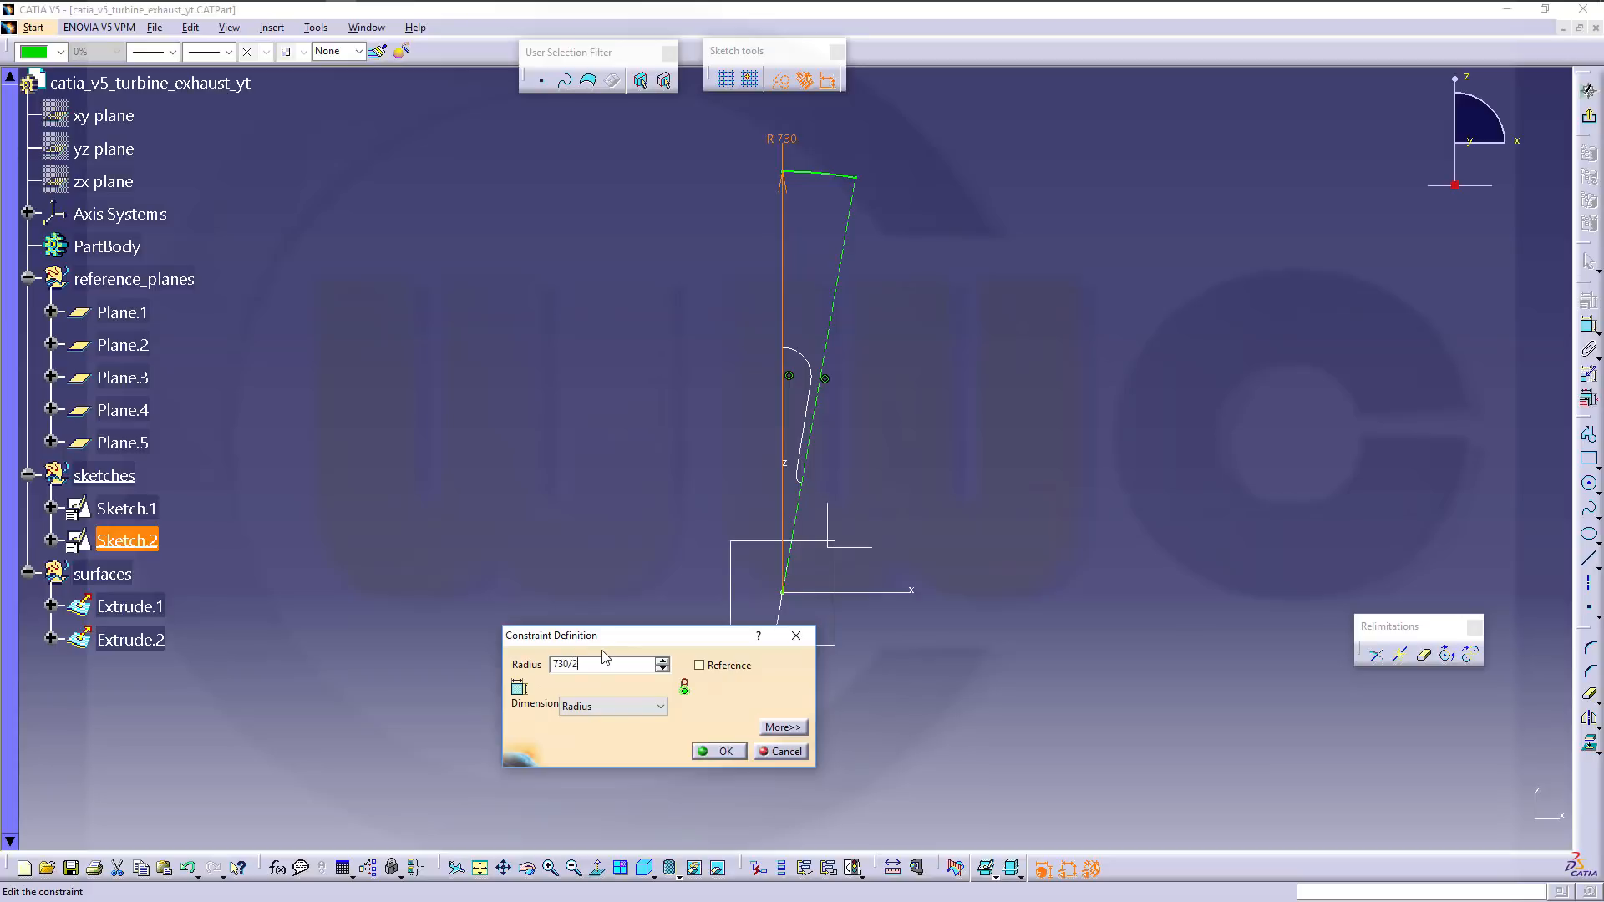
key(Return)
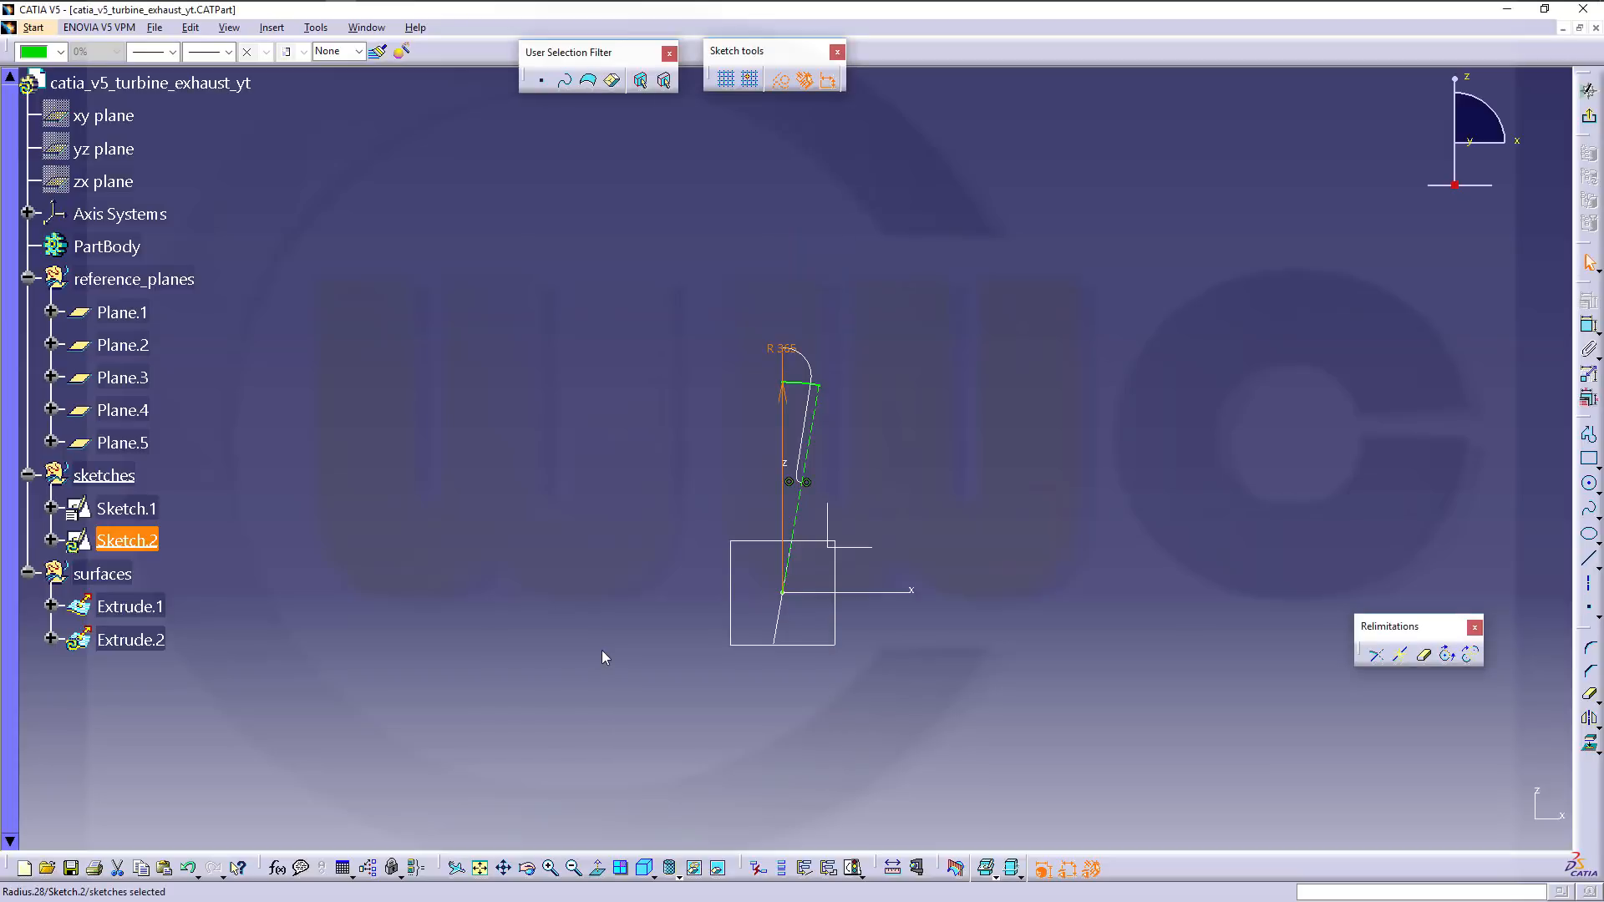
click(1589, 115)
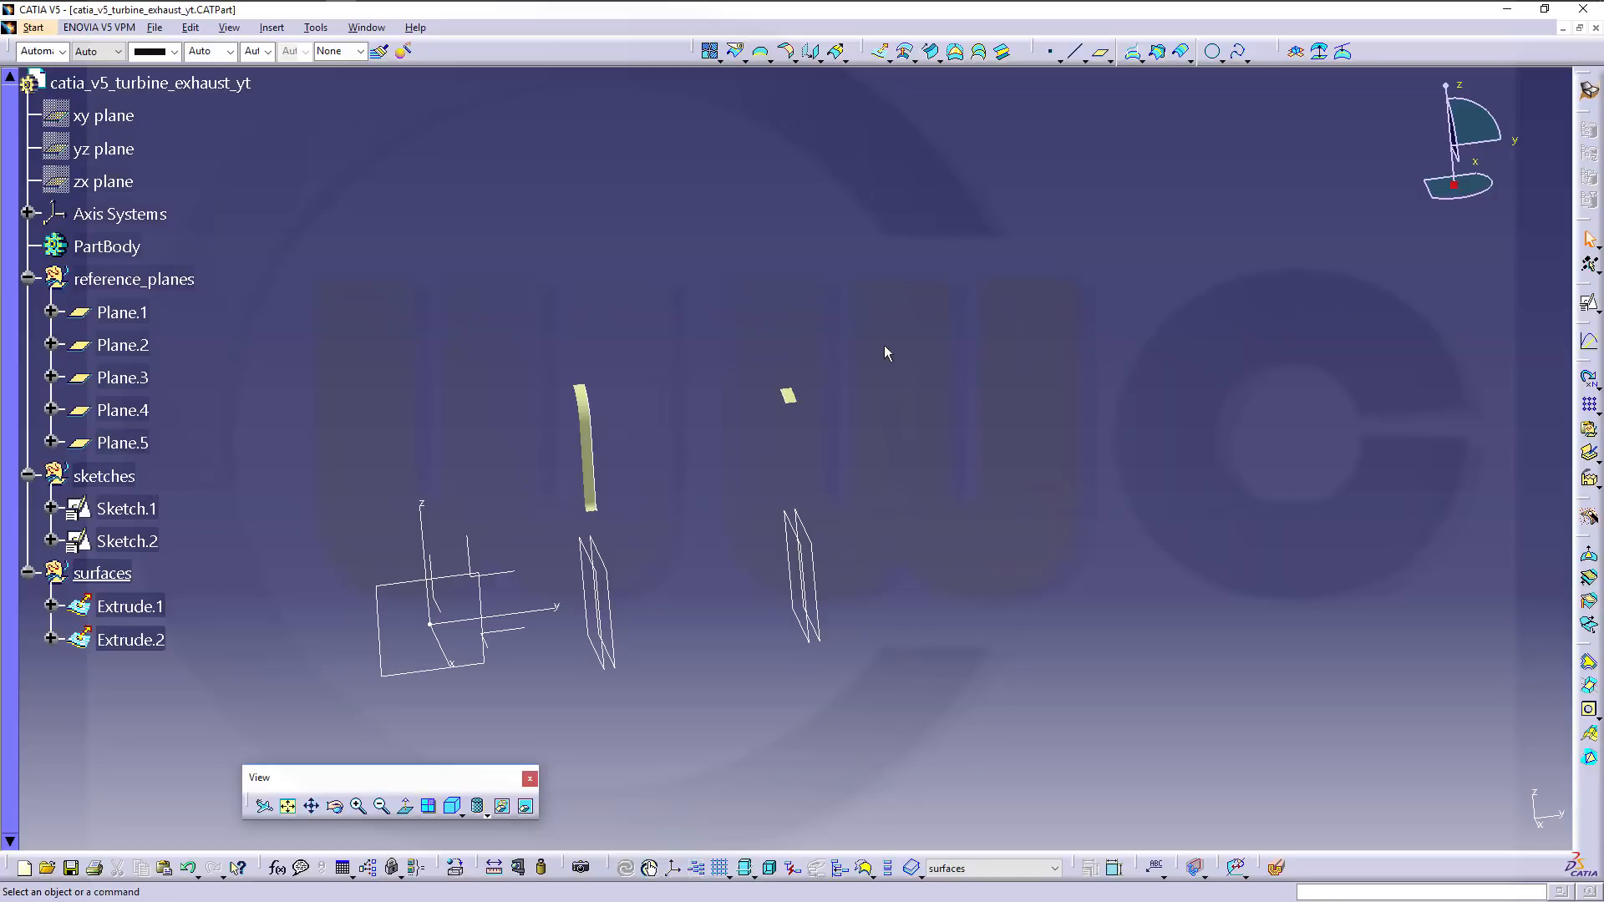
Start a spline with geometry on support enabled and Plane.5 as the support element.
click(1245, 54)
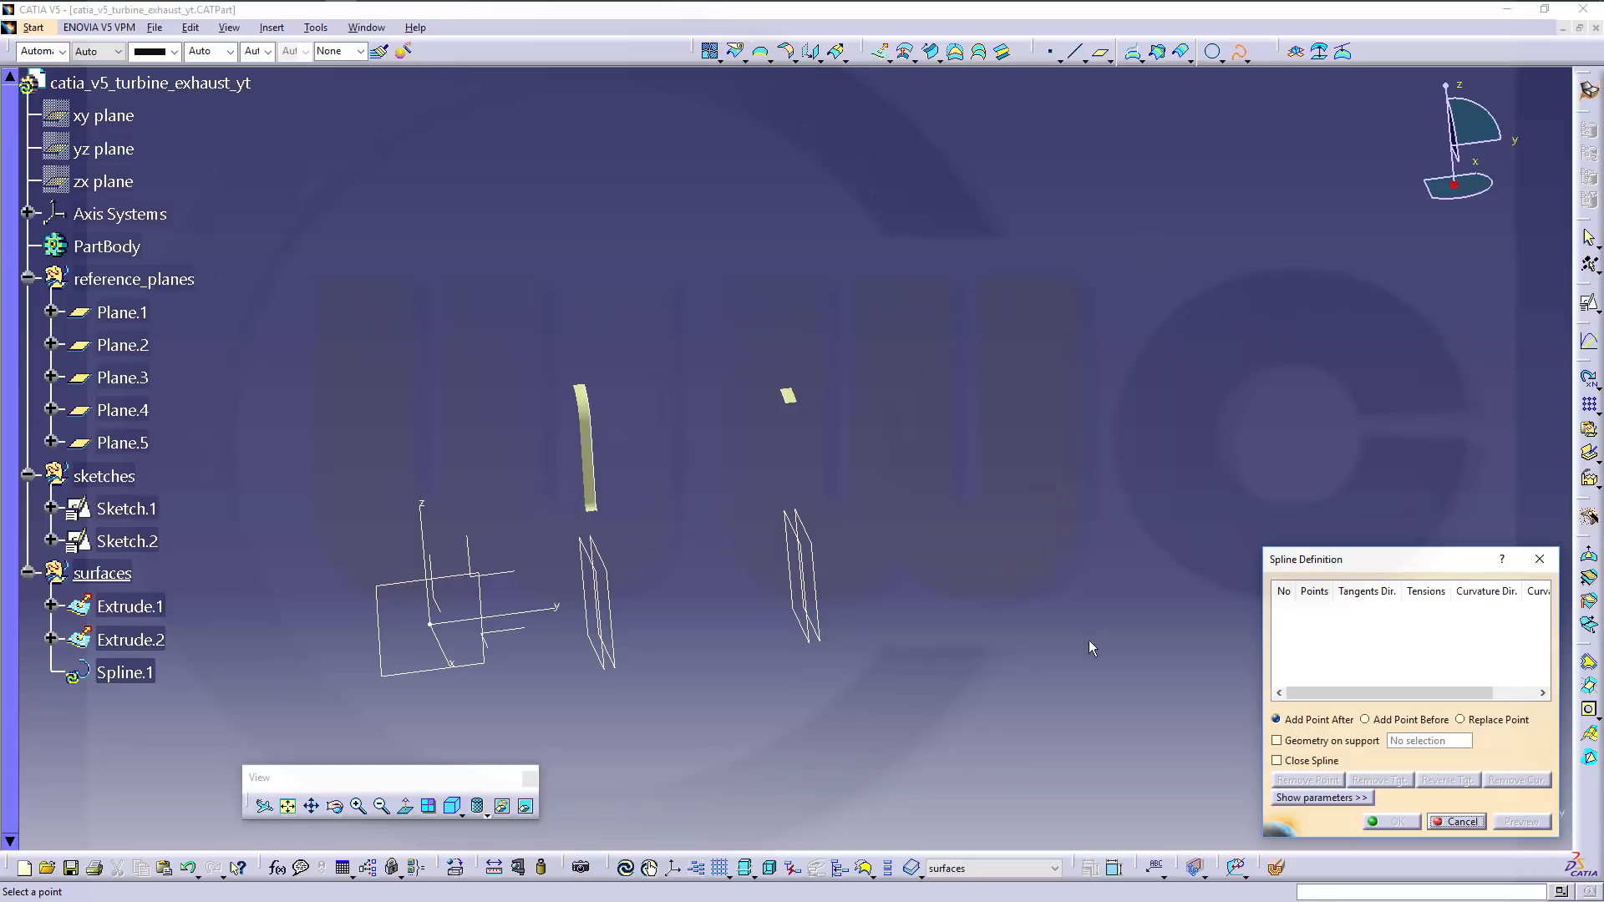
middle_drag(1090, 648, 1090, 425)
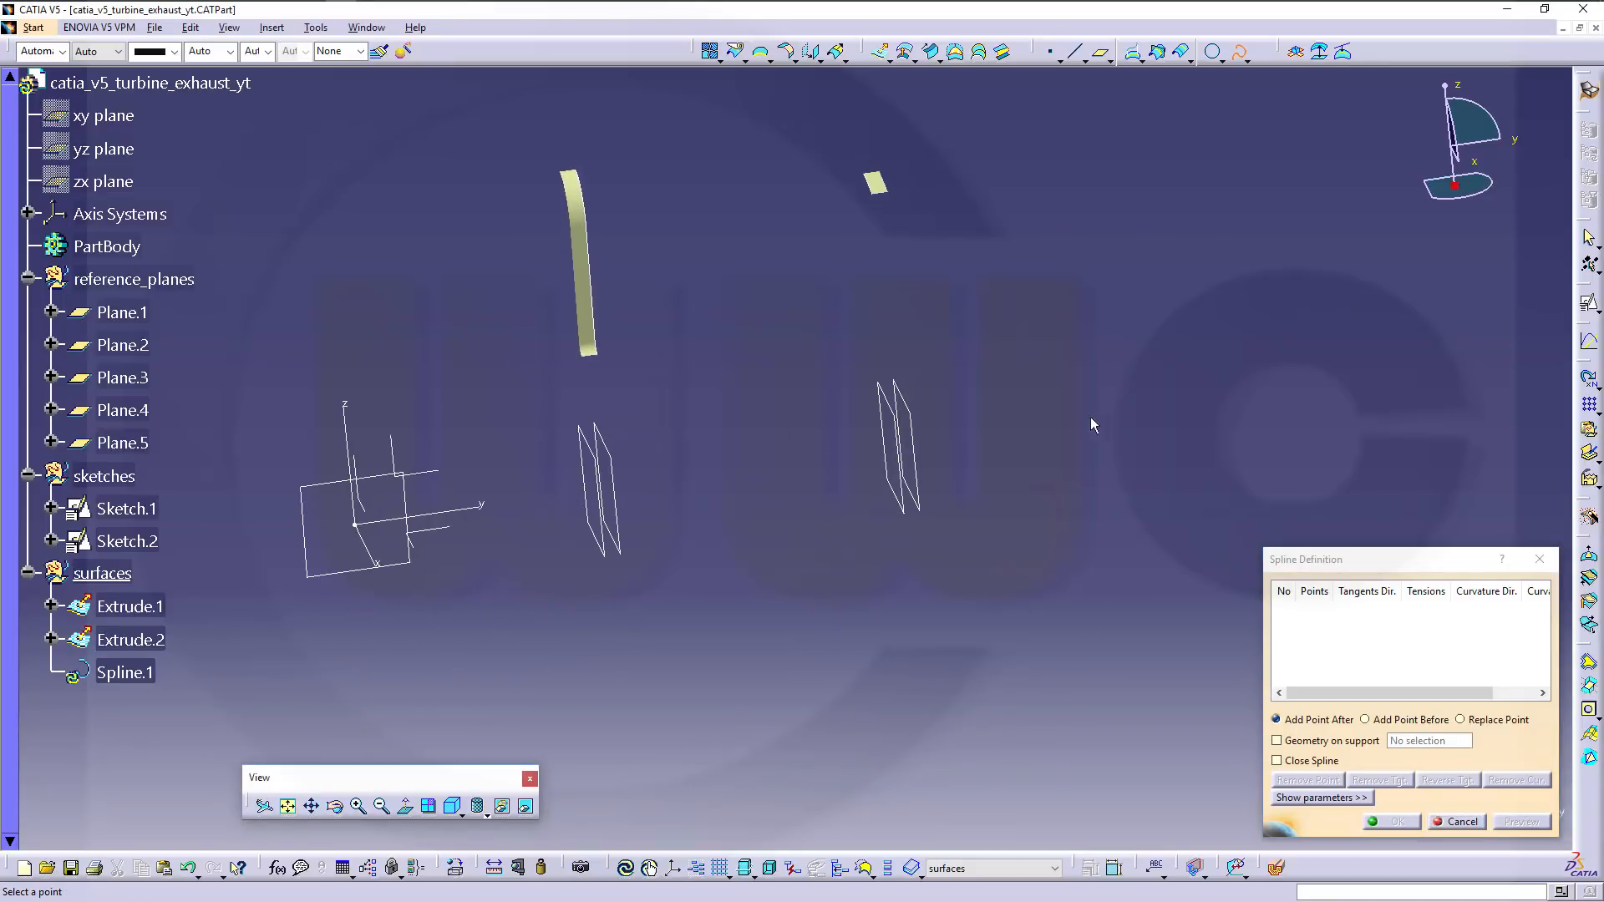
middle_drag(775, 428, 699, 351)
middle_drag(698, 359, 825, 466)
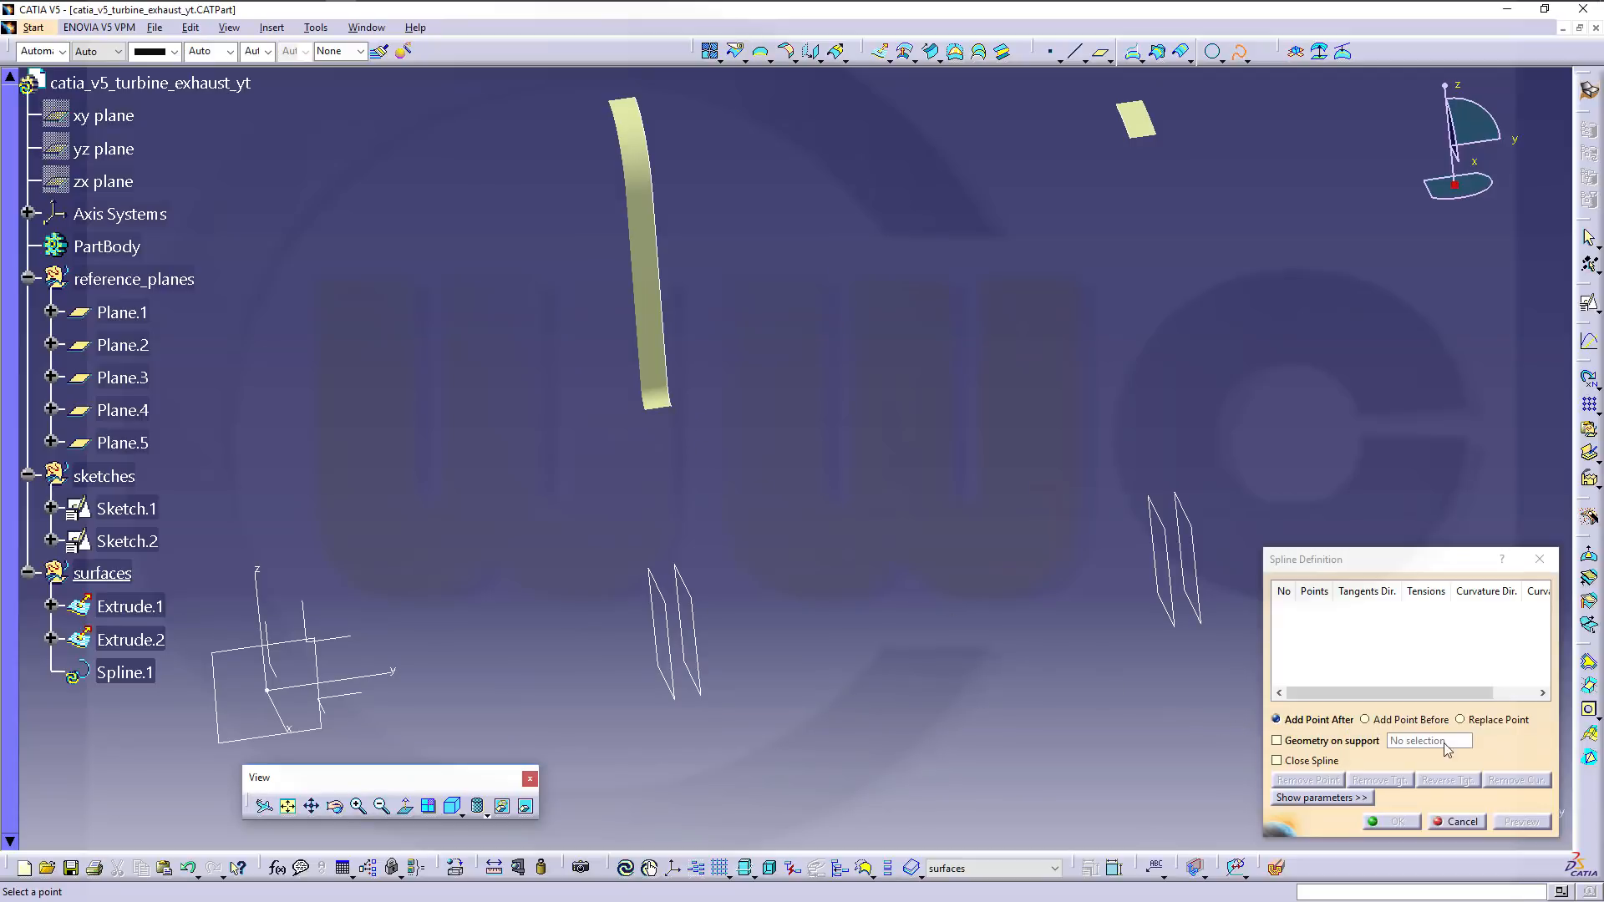
click(1277, 741)
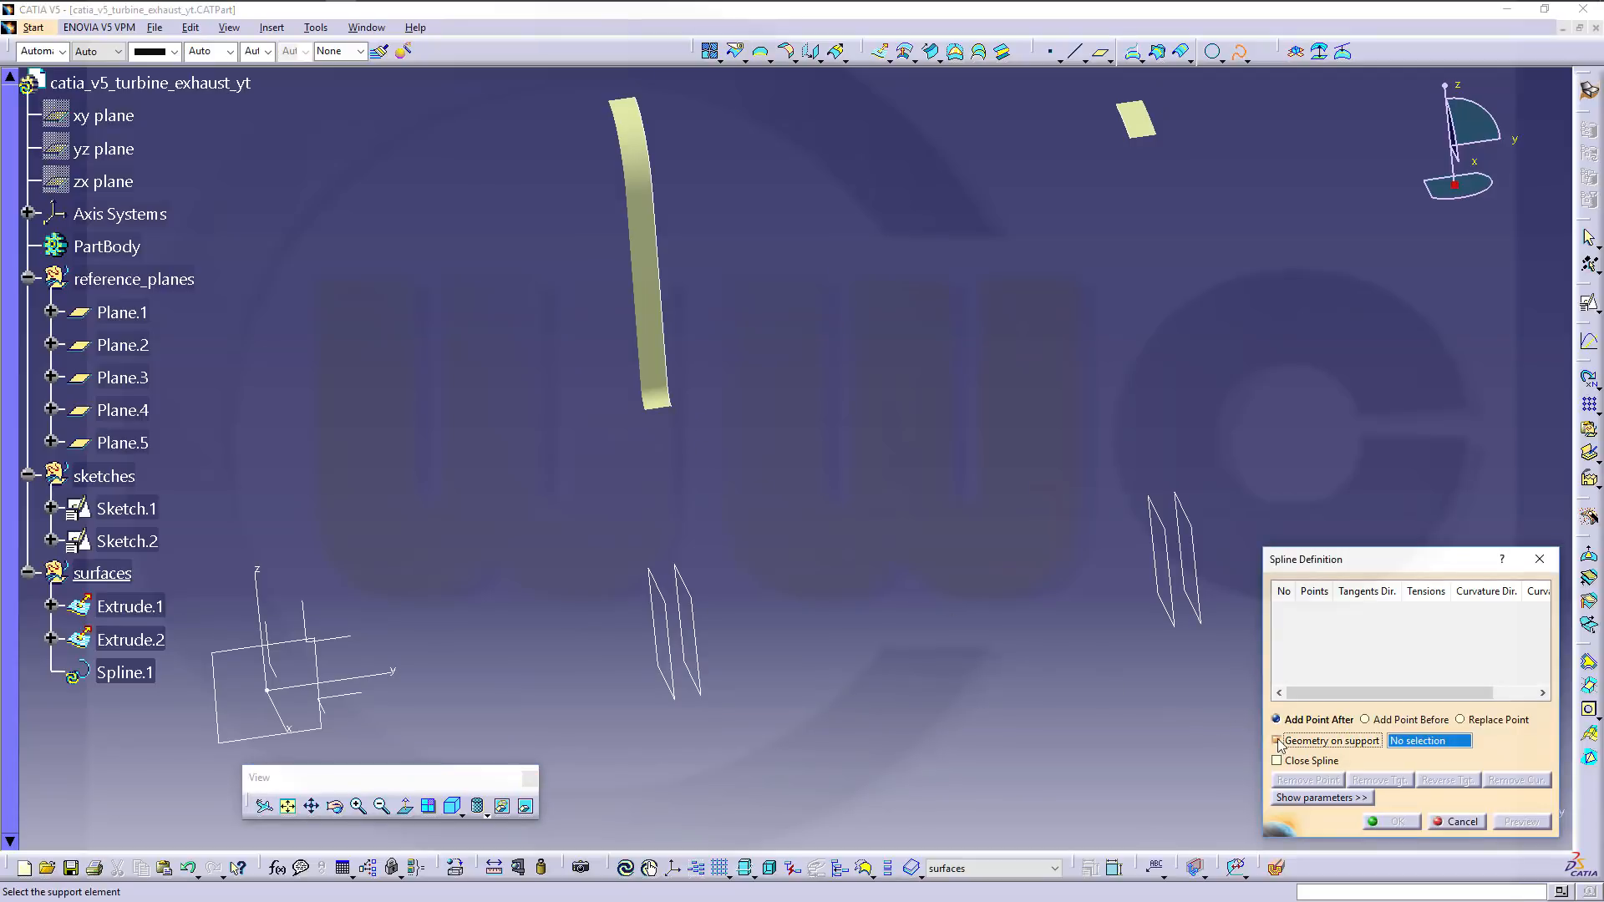
ctrl+middle_drag(598, 476, 833, 491)
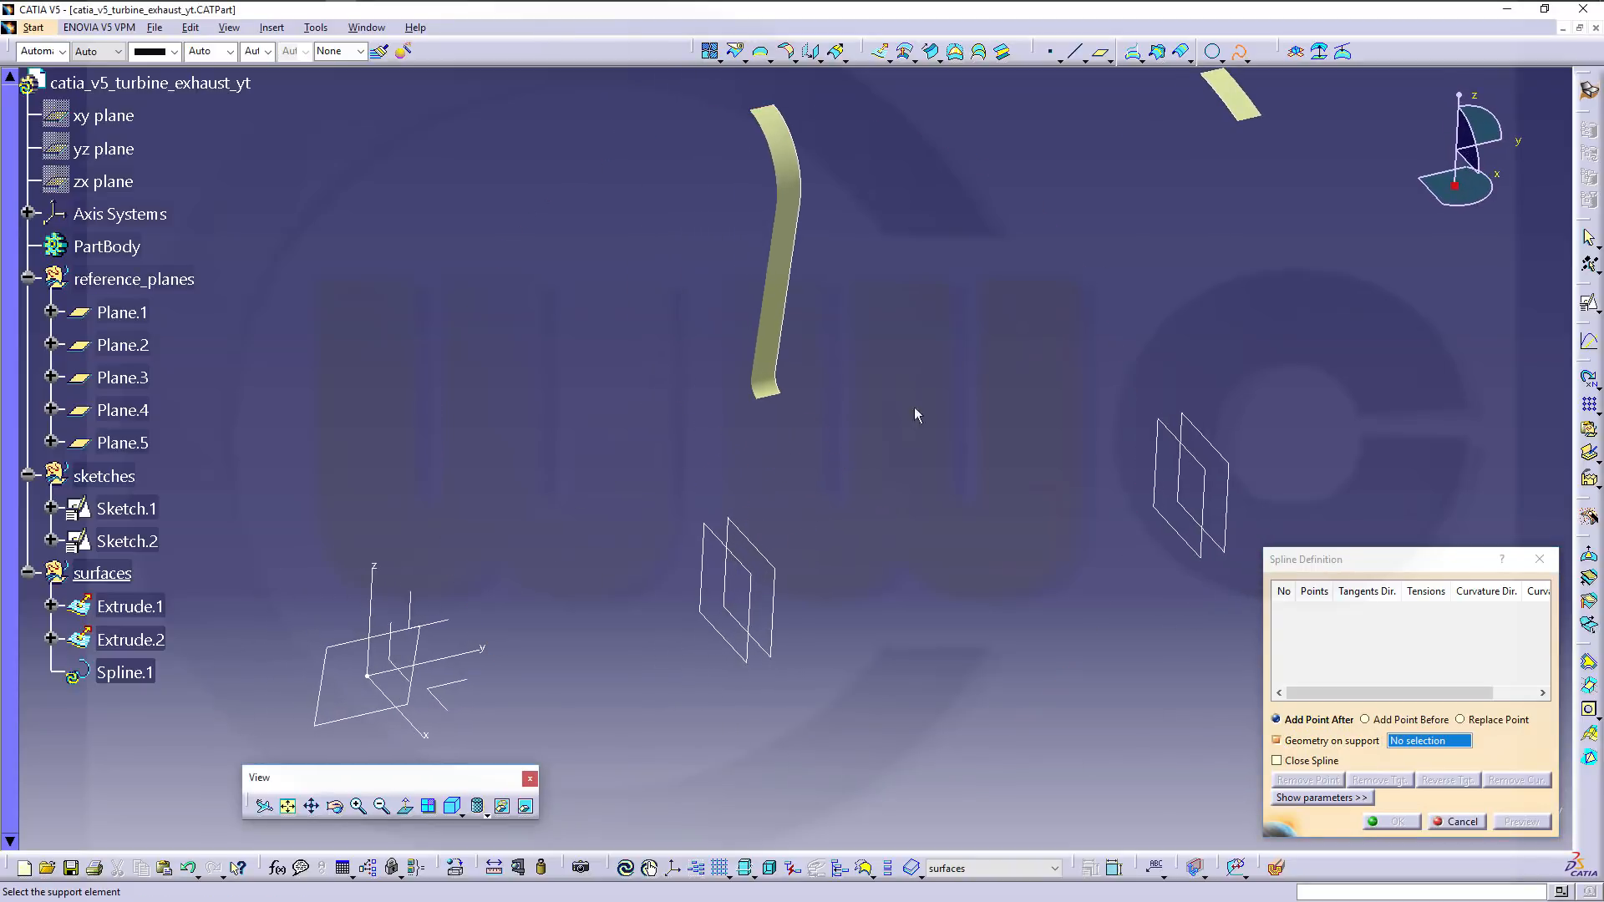
click(329, 685)
ctrl+middle_drag(860, 588, 966, 644)
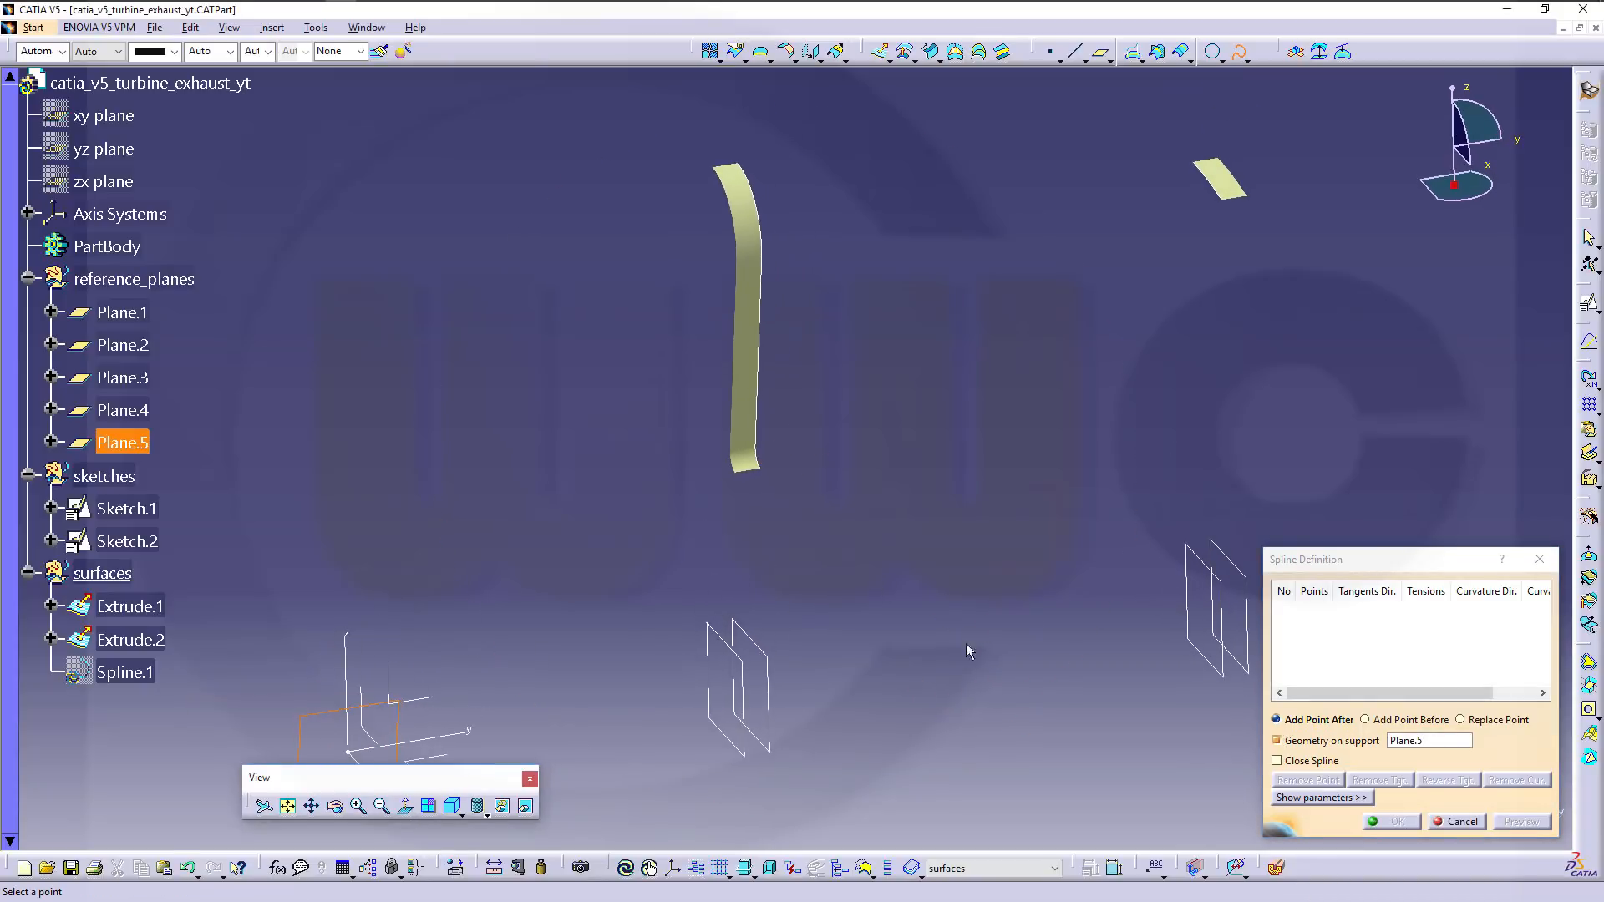
Place the spline's first point at the lower end of the Sketch.1 profile, tangent to the adjacent Extrude.1 edge.
click(762, 467)
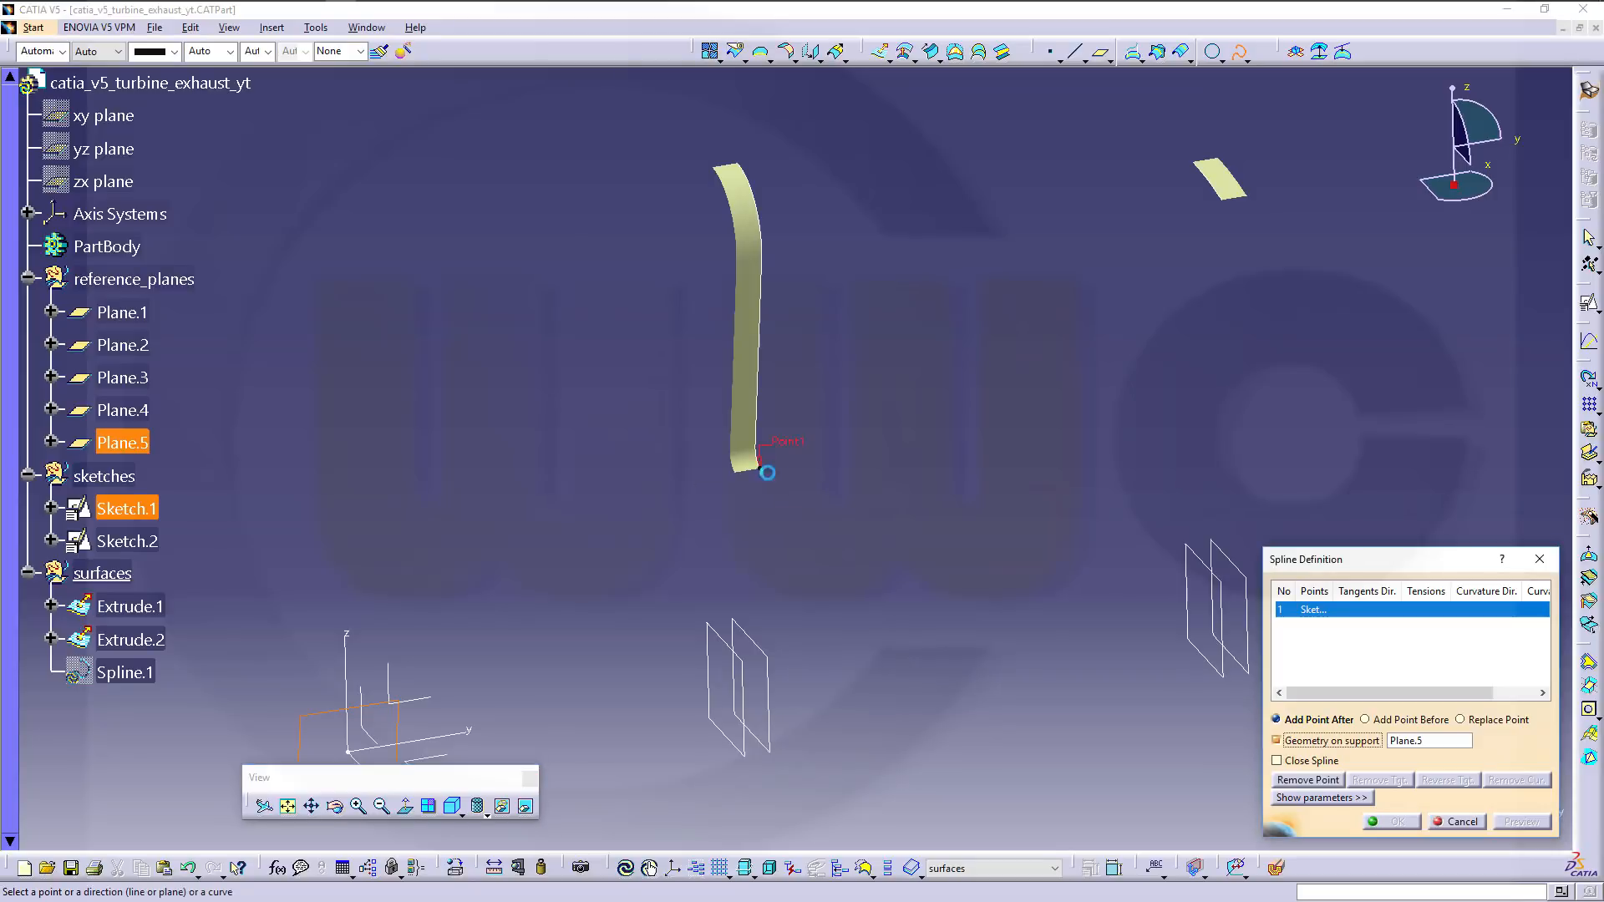
click(1362, 612)
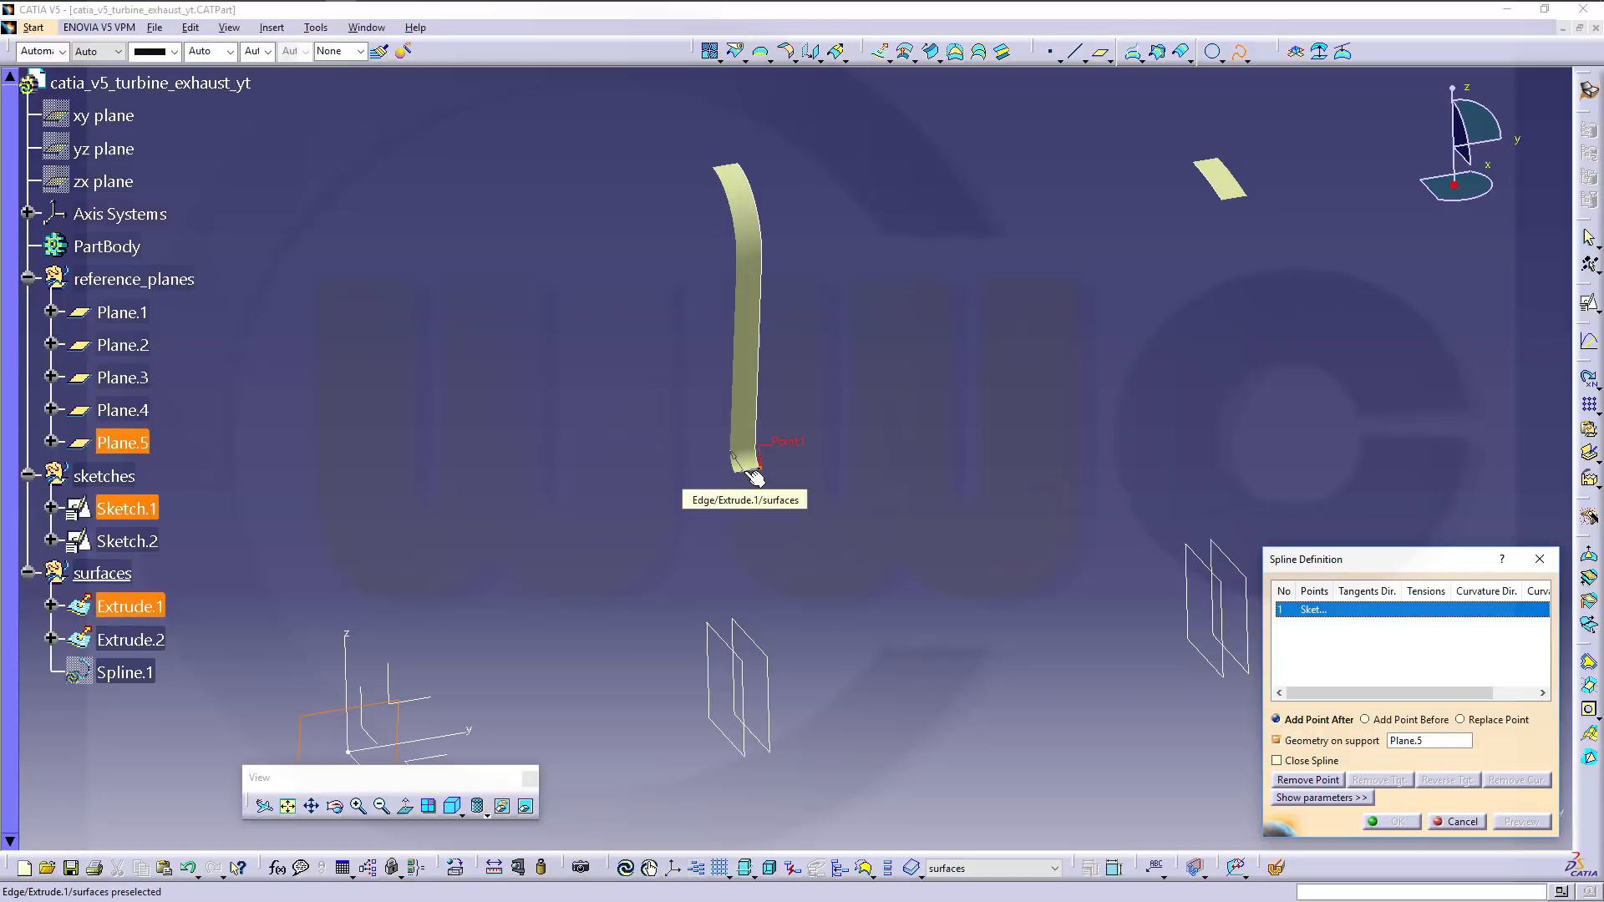
click(752, 473)
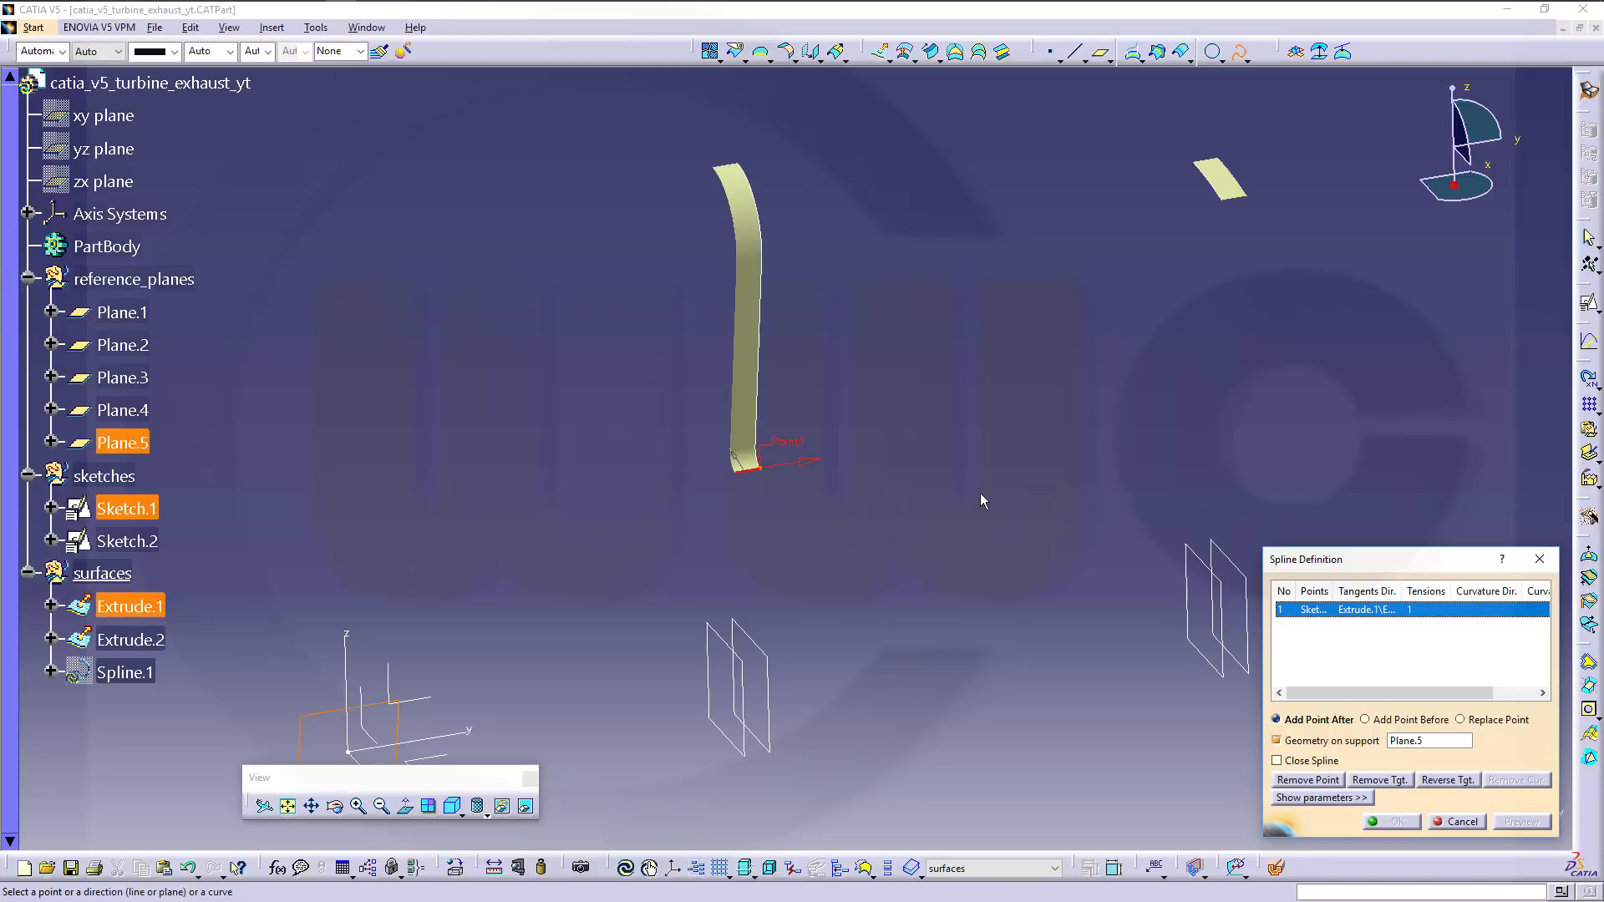
Add the spline's second point at the Plane.5 end of the Sketch.2 arc, tangent to the adjacent Extrude.2 edge.
middle_drag(949, 425, 1036, 422)
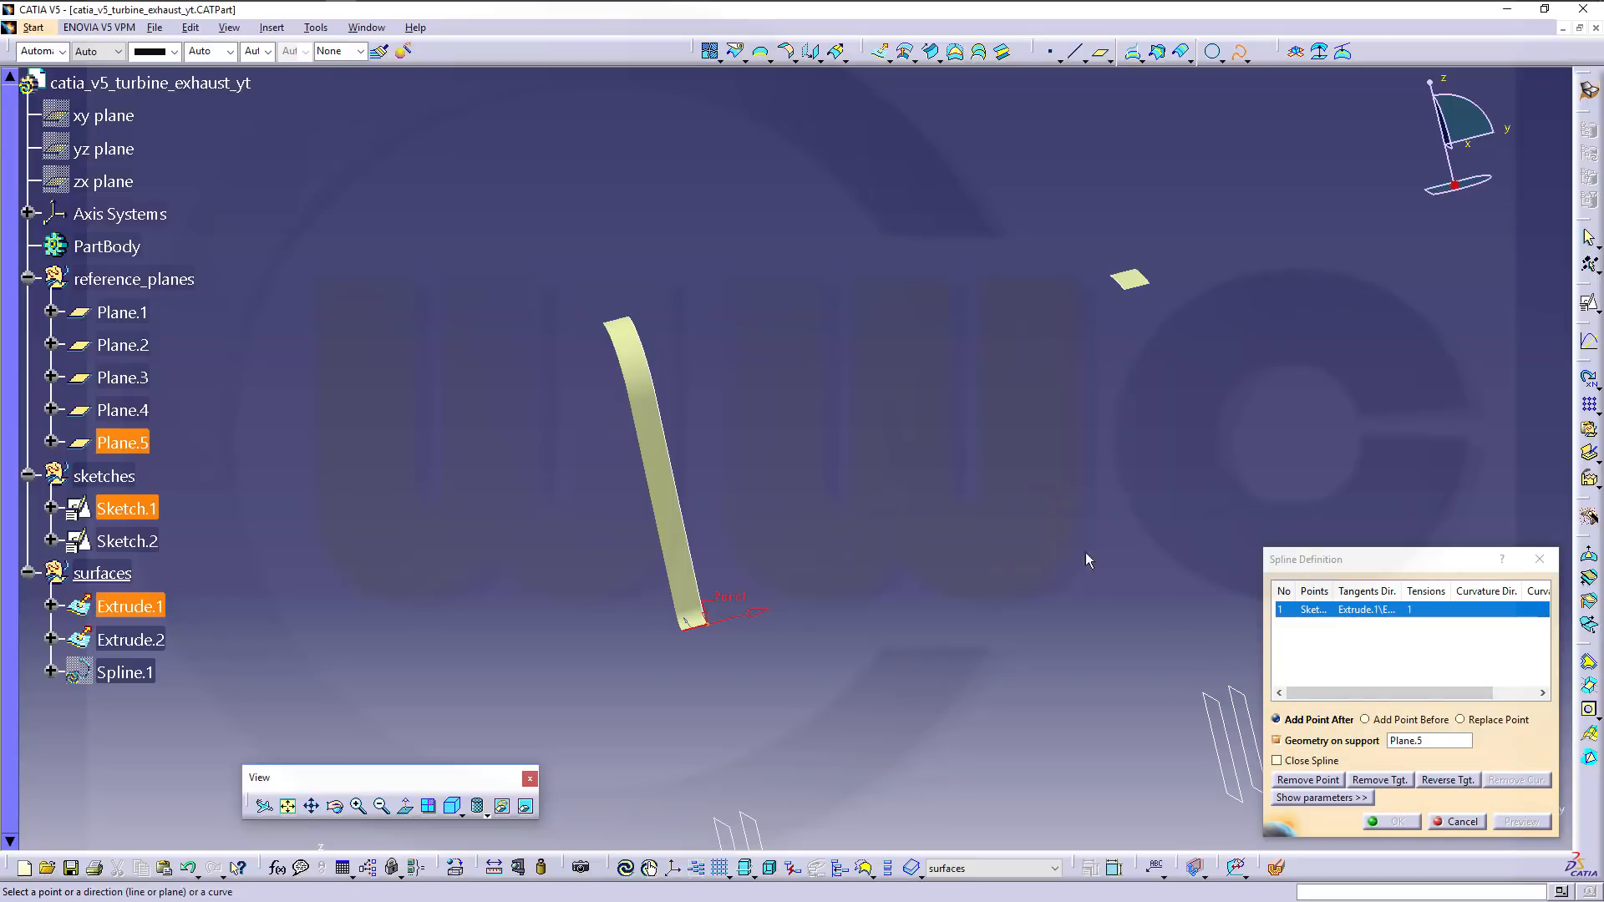
click(1125, 295)
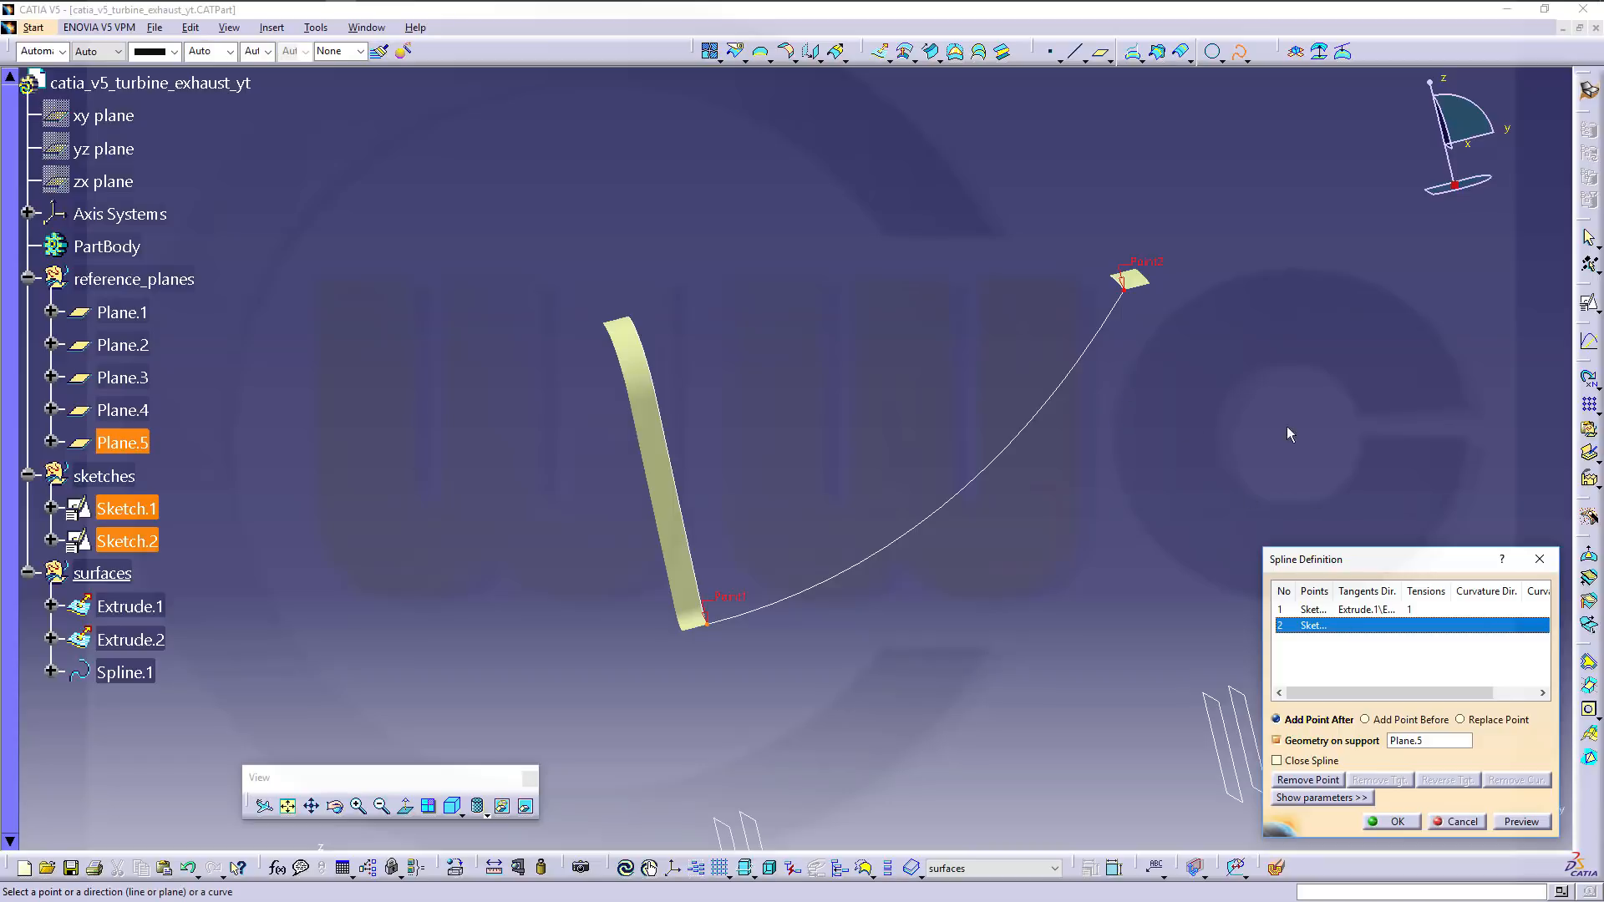
click(1134, 280)
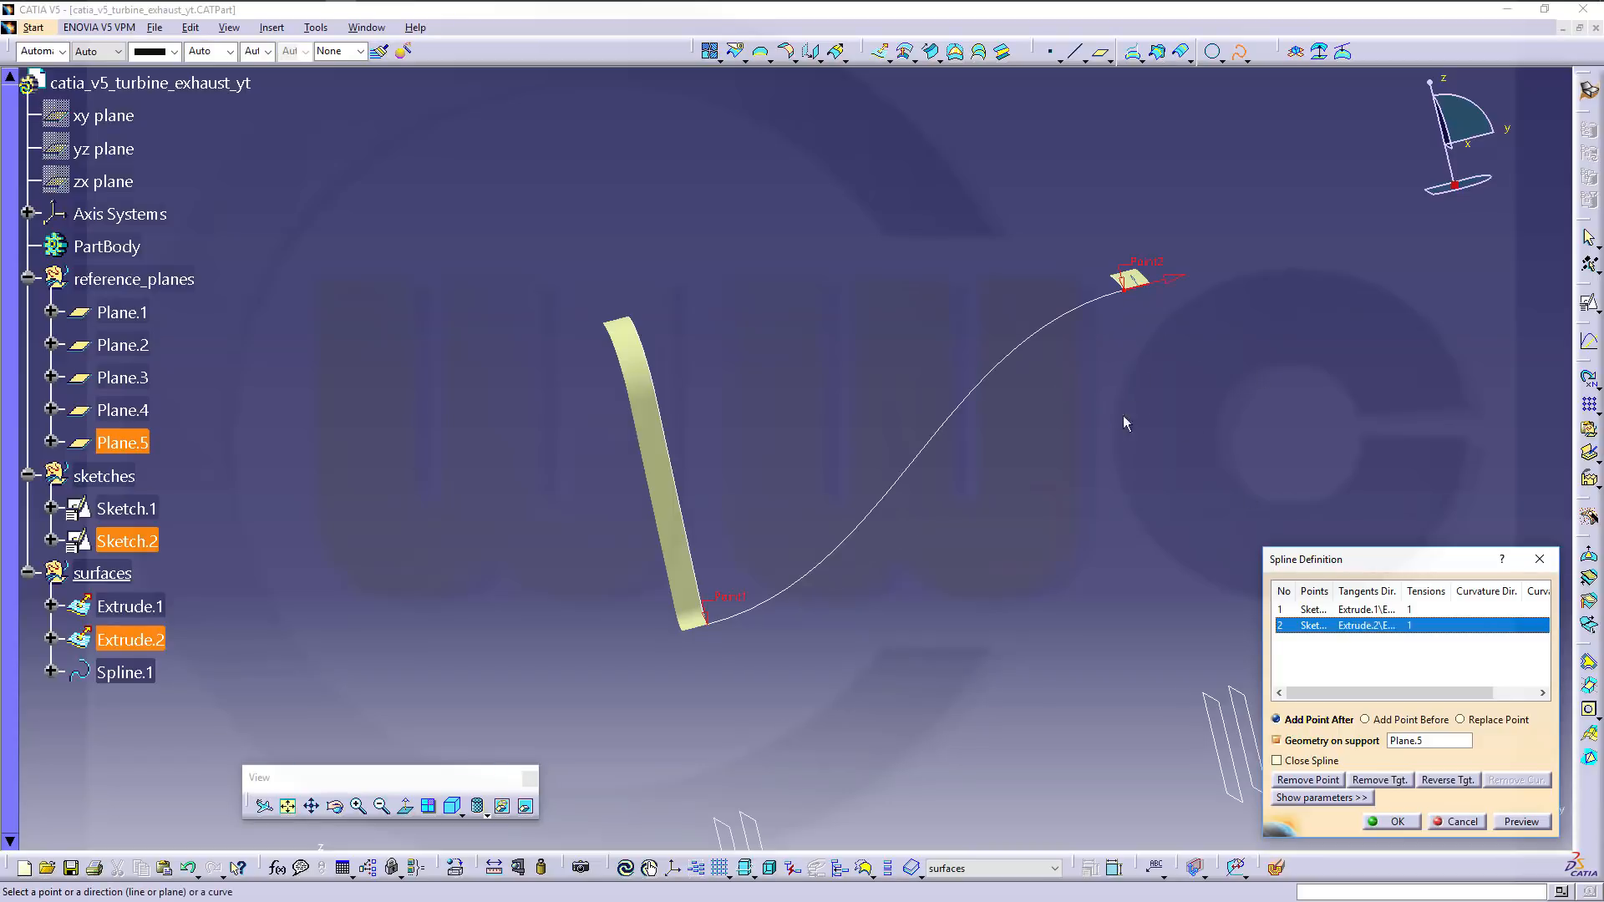
Complete the spline joining the lower end of the Sketch.1 profile to the Sketch.2 arc.
middle_drag(1071, 525, 986, 535)
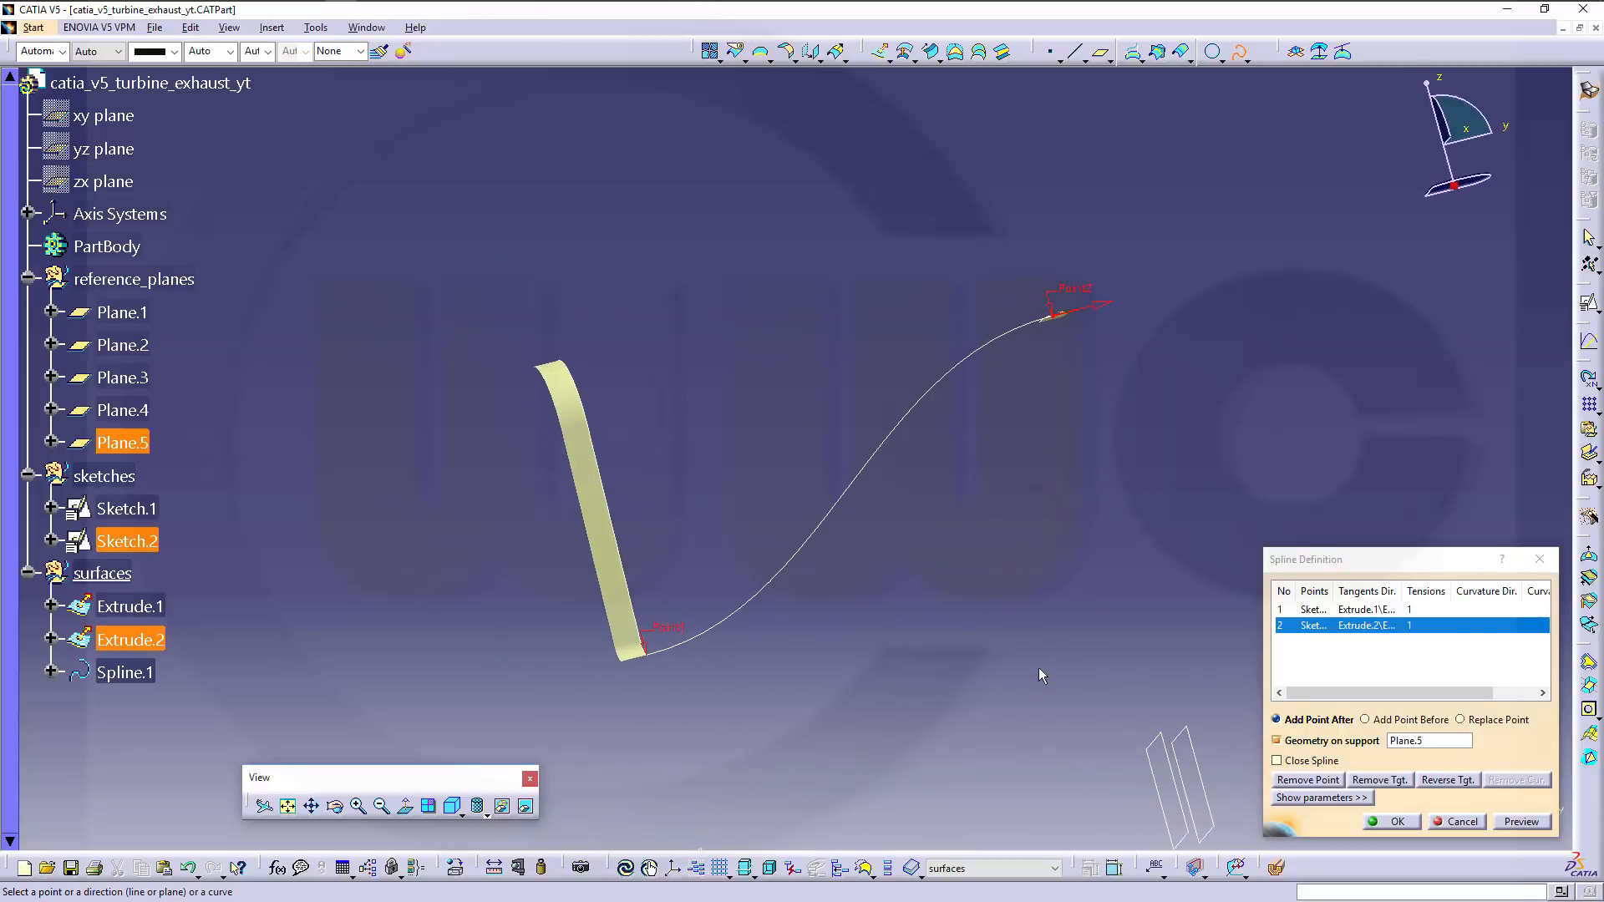
click(1409, 825)
middle_drag(1100, 412, 964, 549)
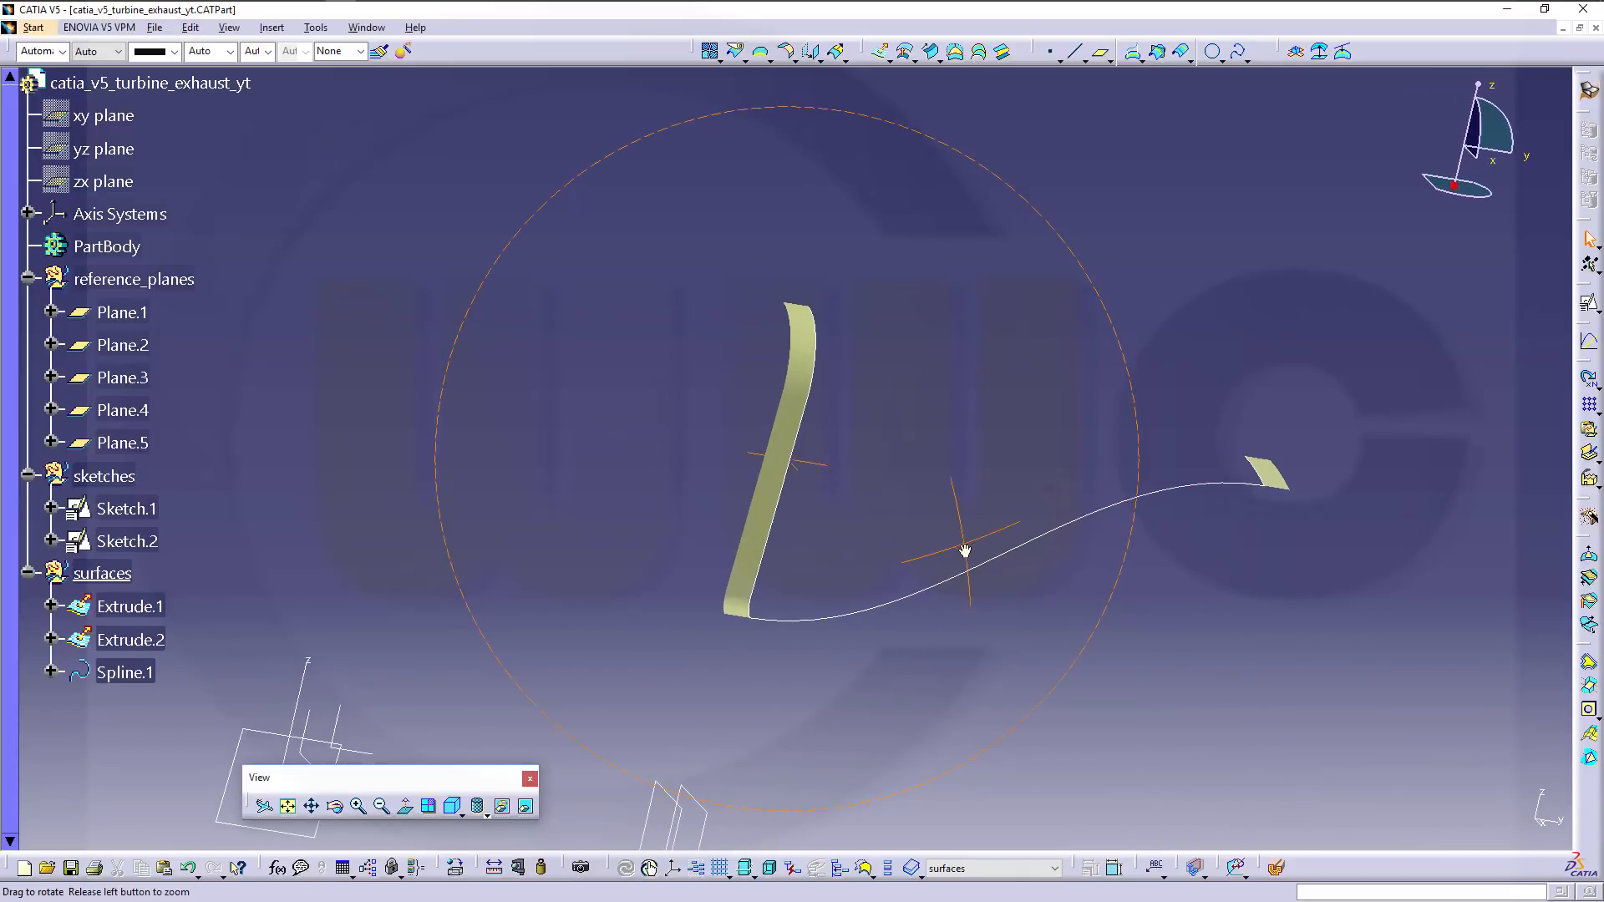
middle_drag(655, 401, 735, 495)
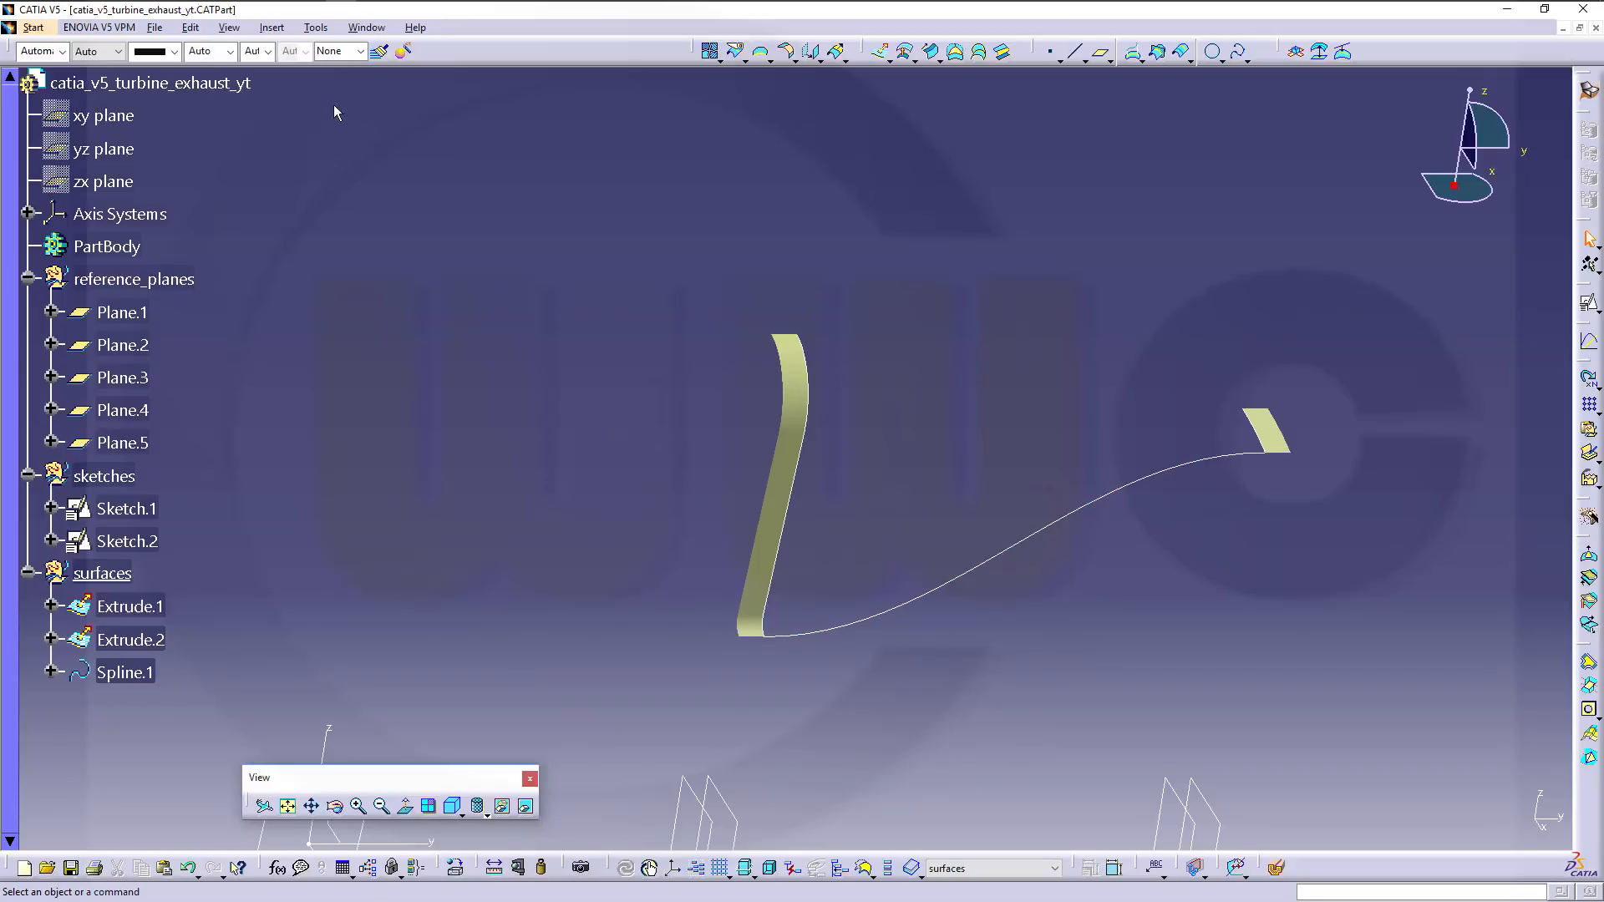
Insert a geometrical set named curves and move Spline.1 from the surfaces set into it.
click(272, 28)
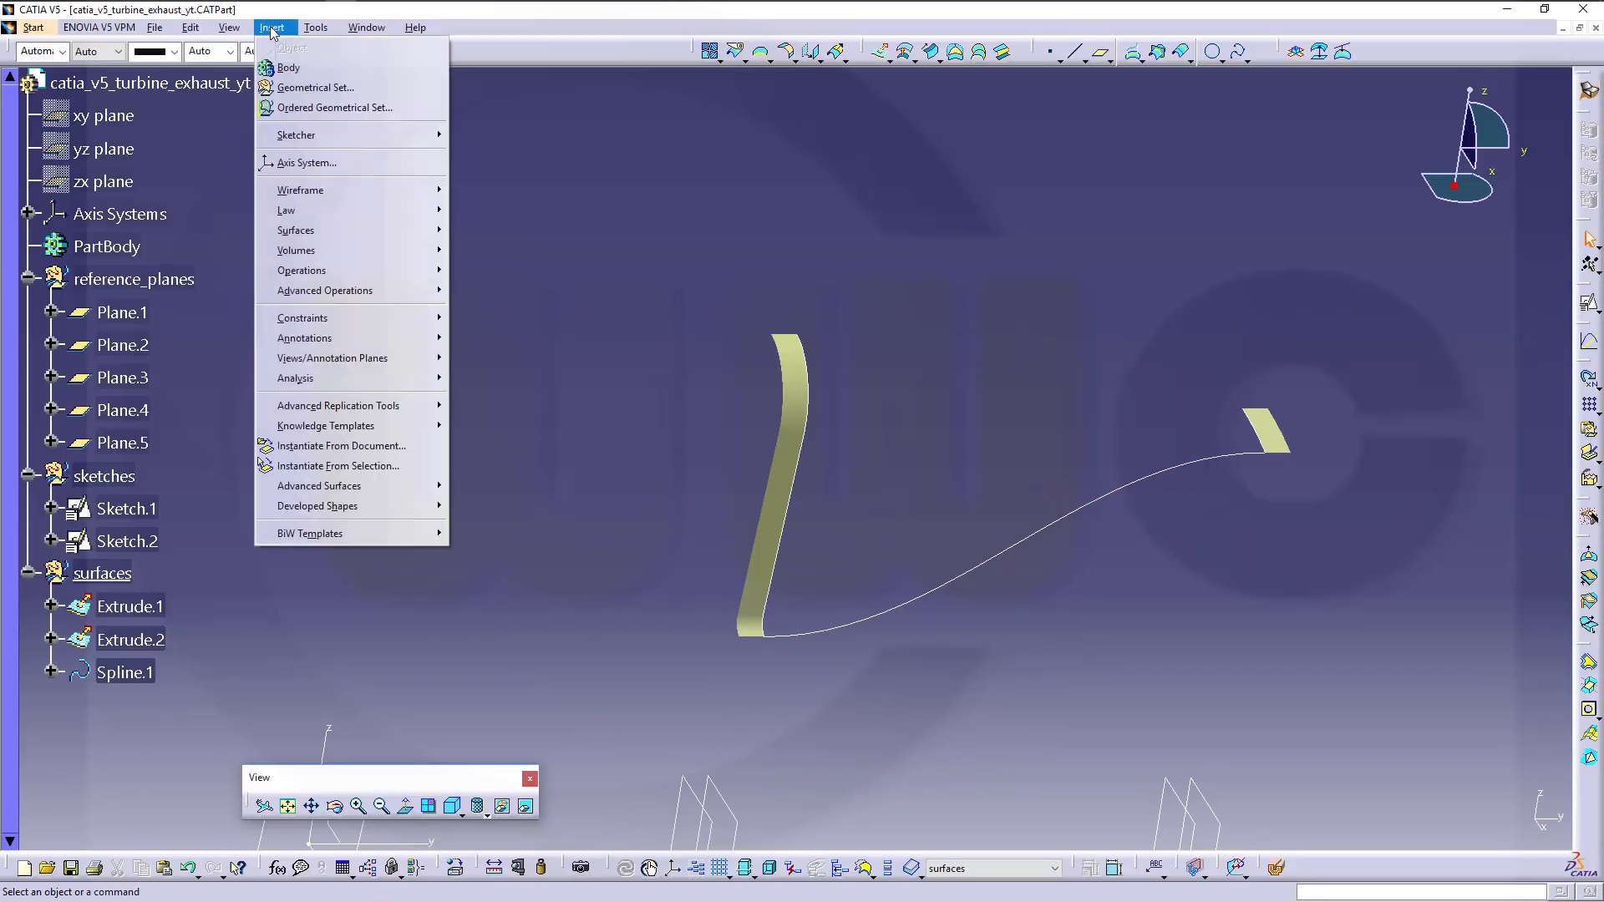
click(313, 88)
text(c)
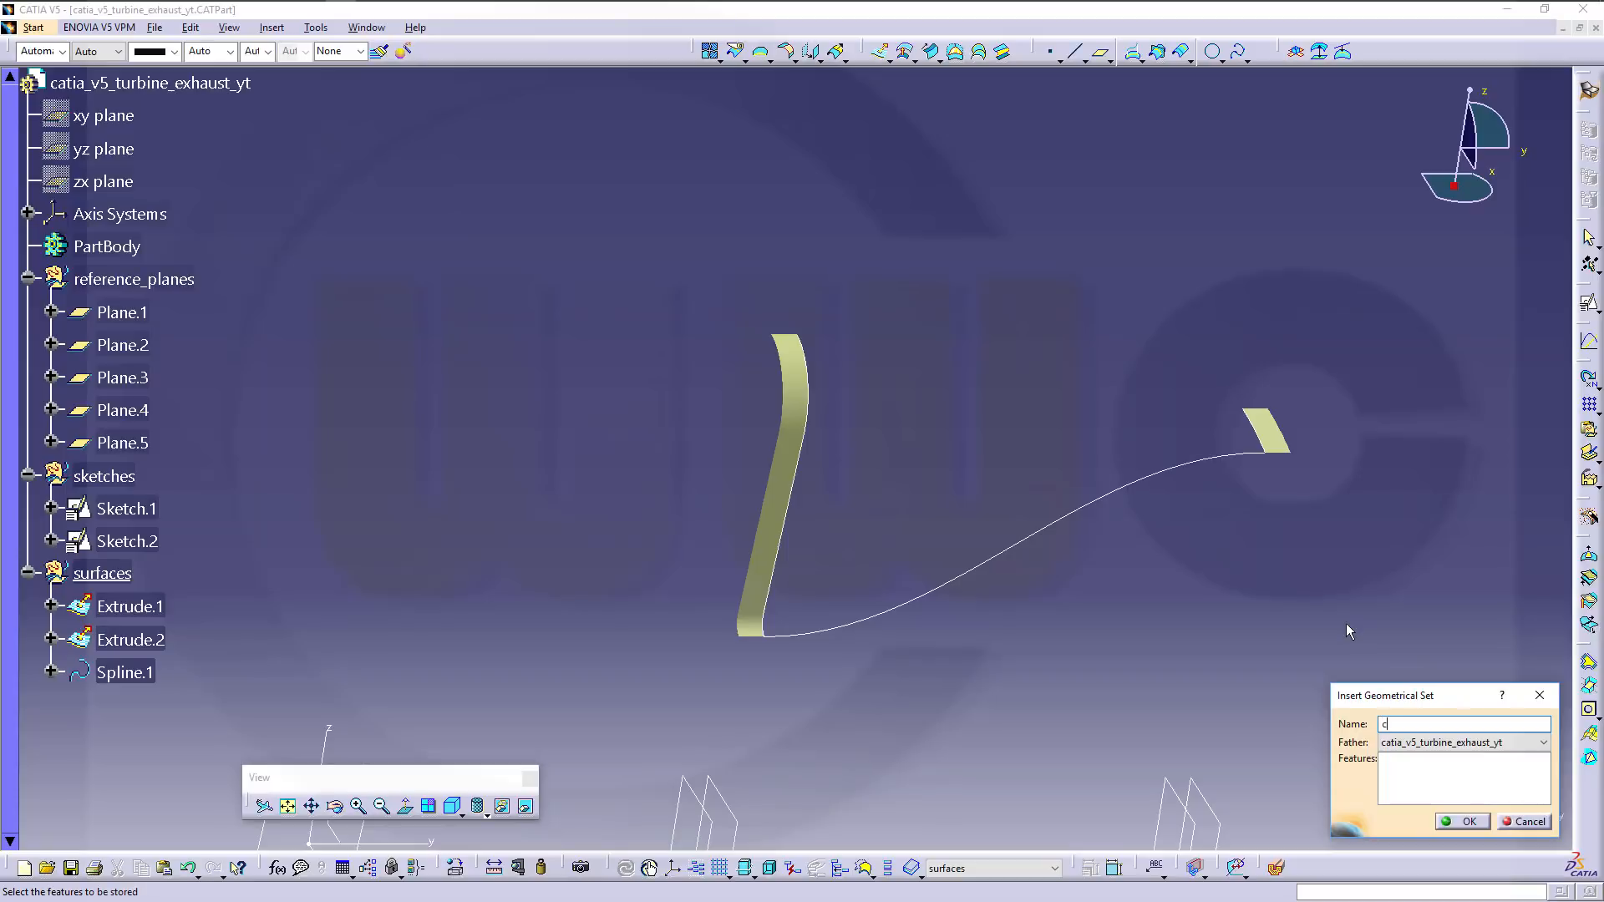
text(urves)
key(Return)
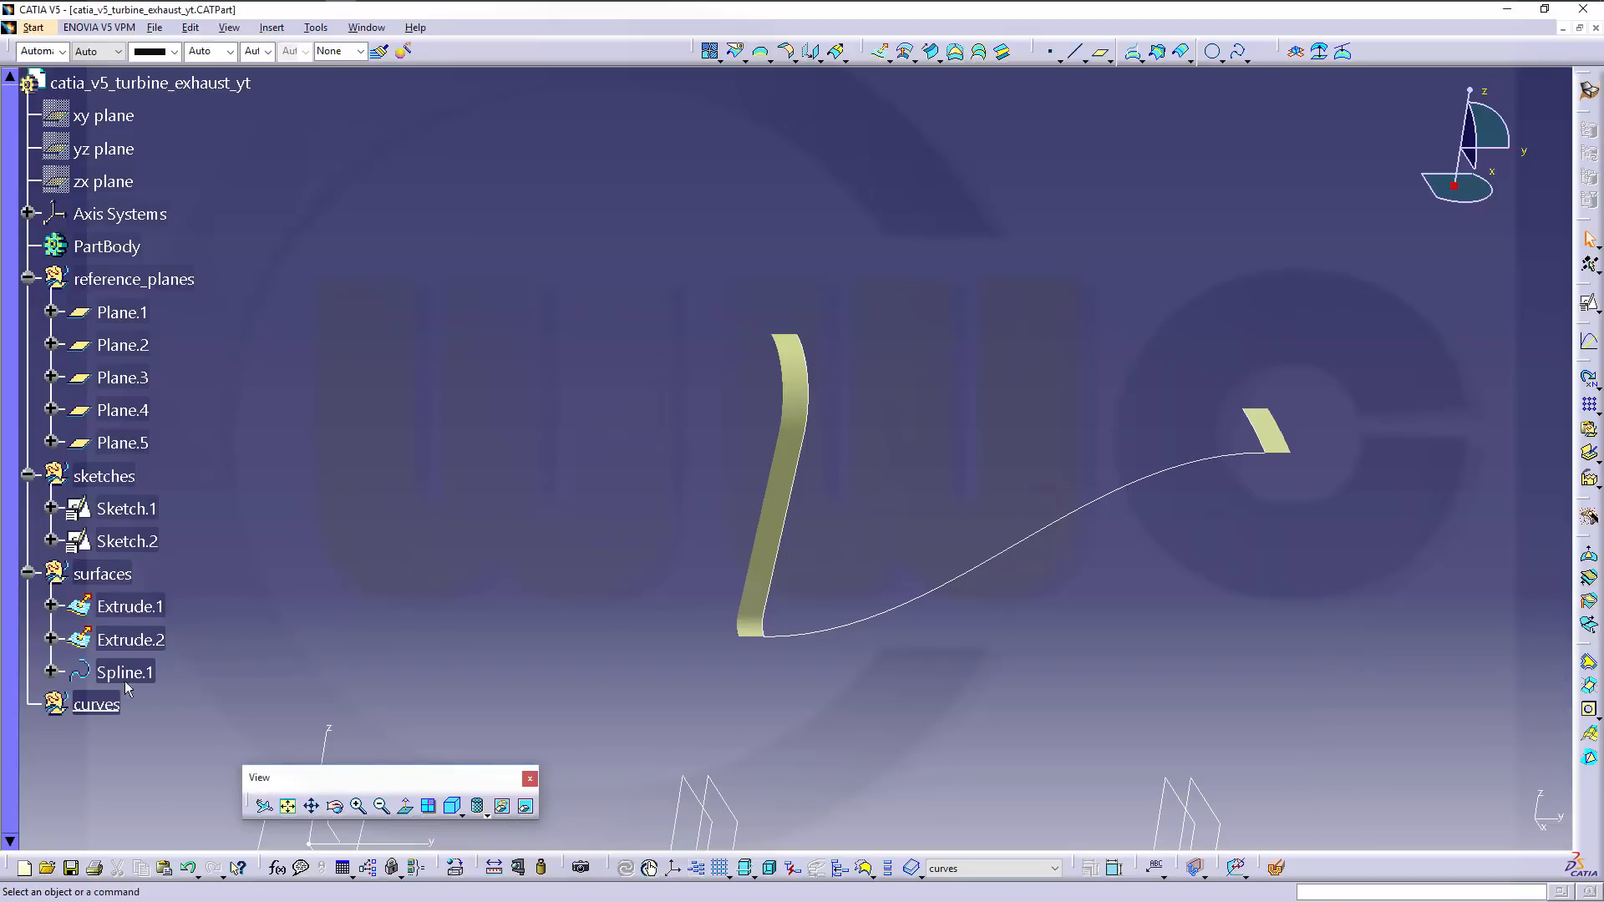
drag(124, 676, 102, 704)
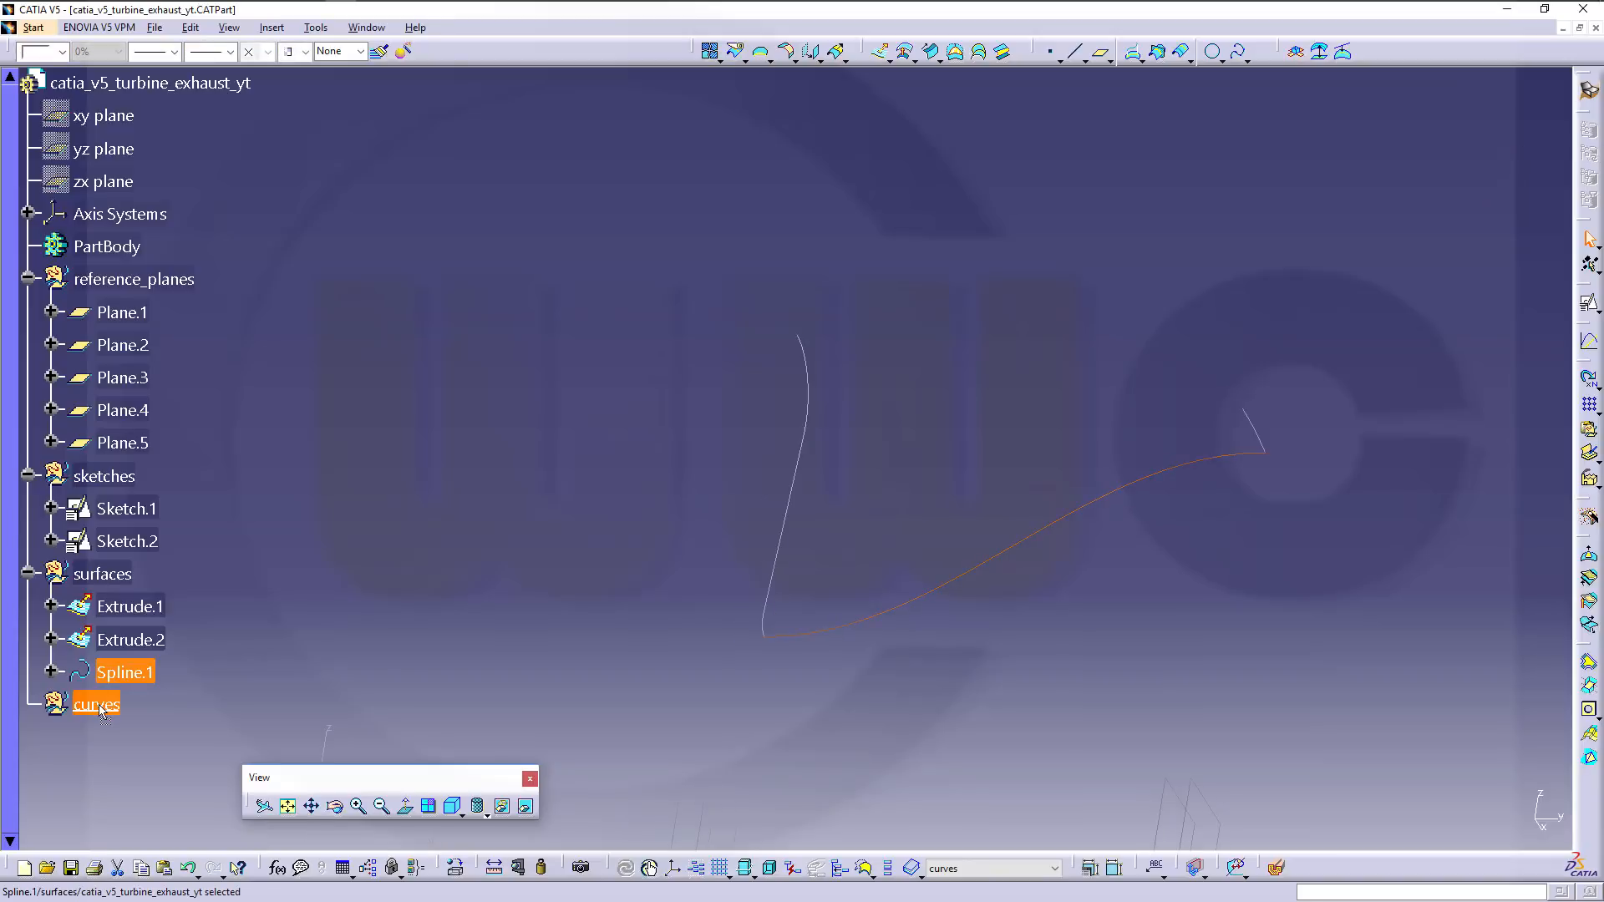
click(272, 719)
Start a second spline with geometry on support enabled and the yz plane of the Absolute Axis System as the support.
middle_drag(892, 373, 1004, 381)
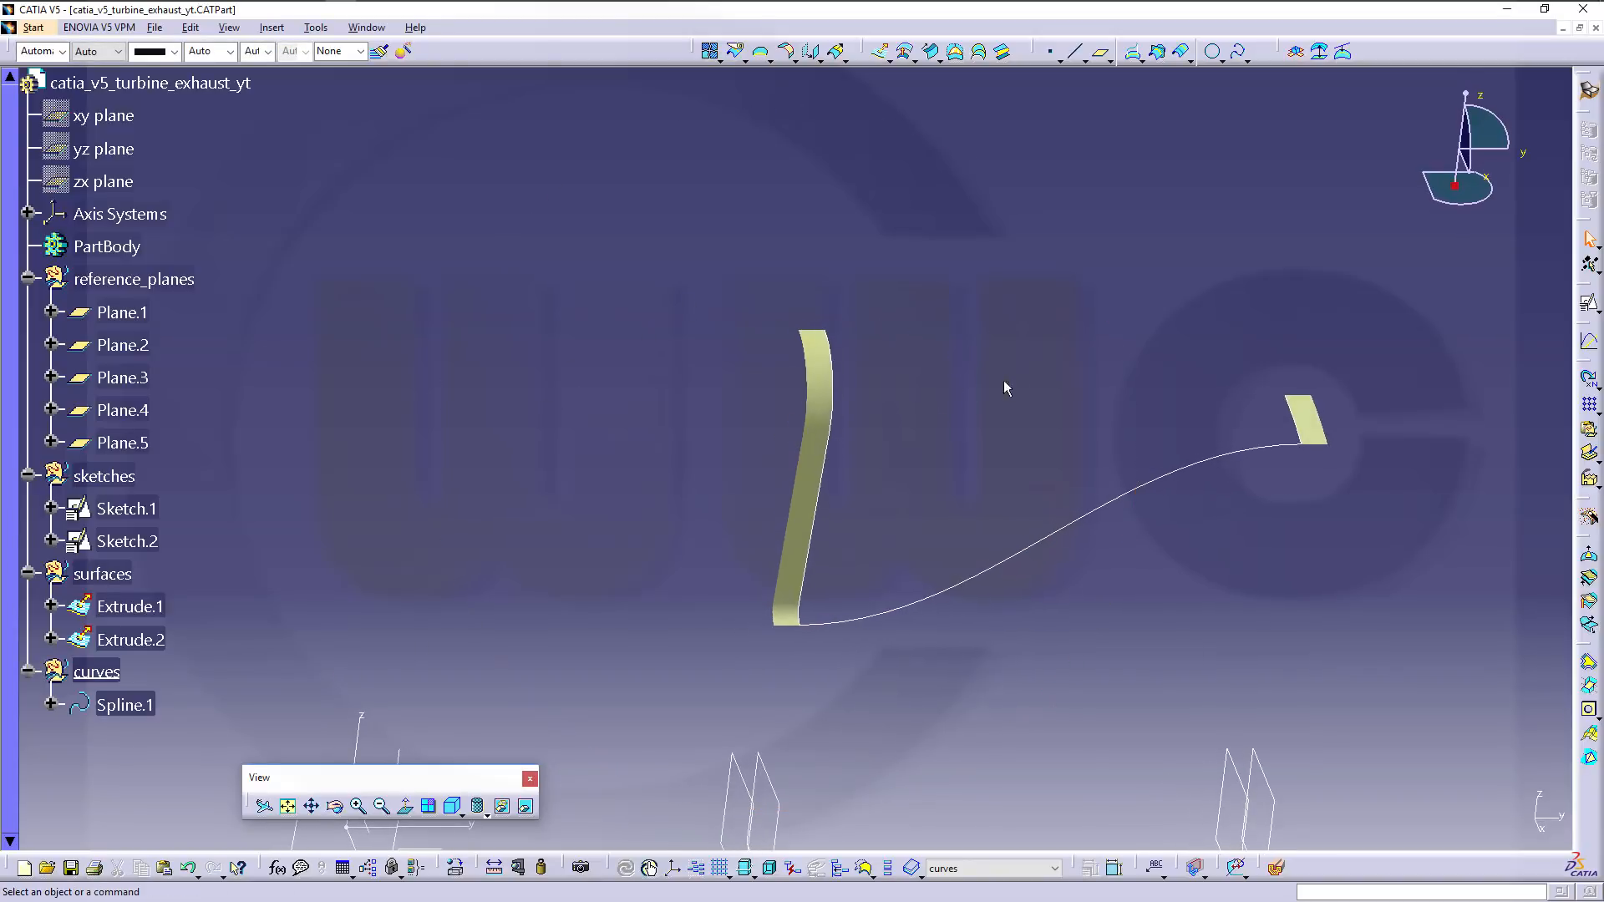
click(1237, 51)
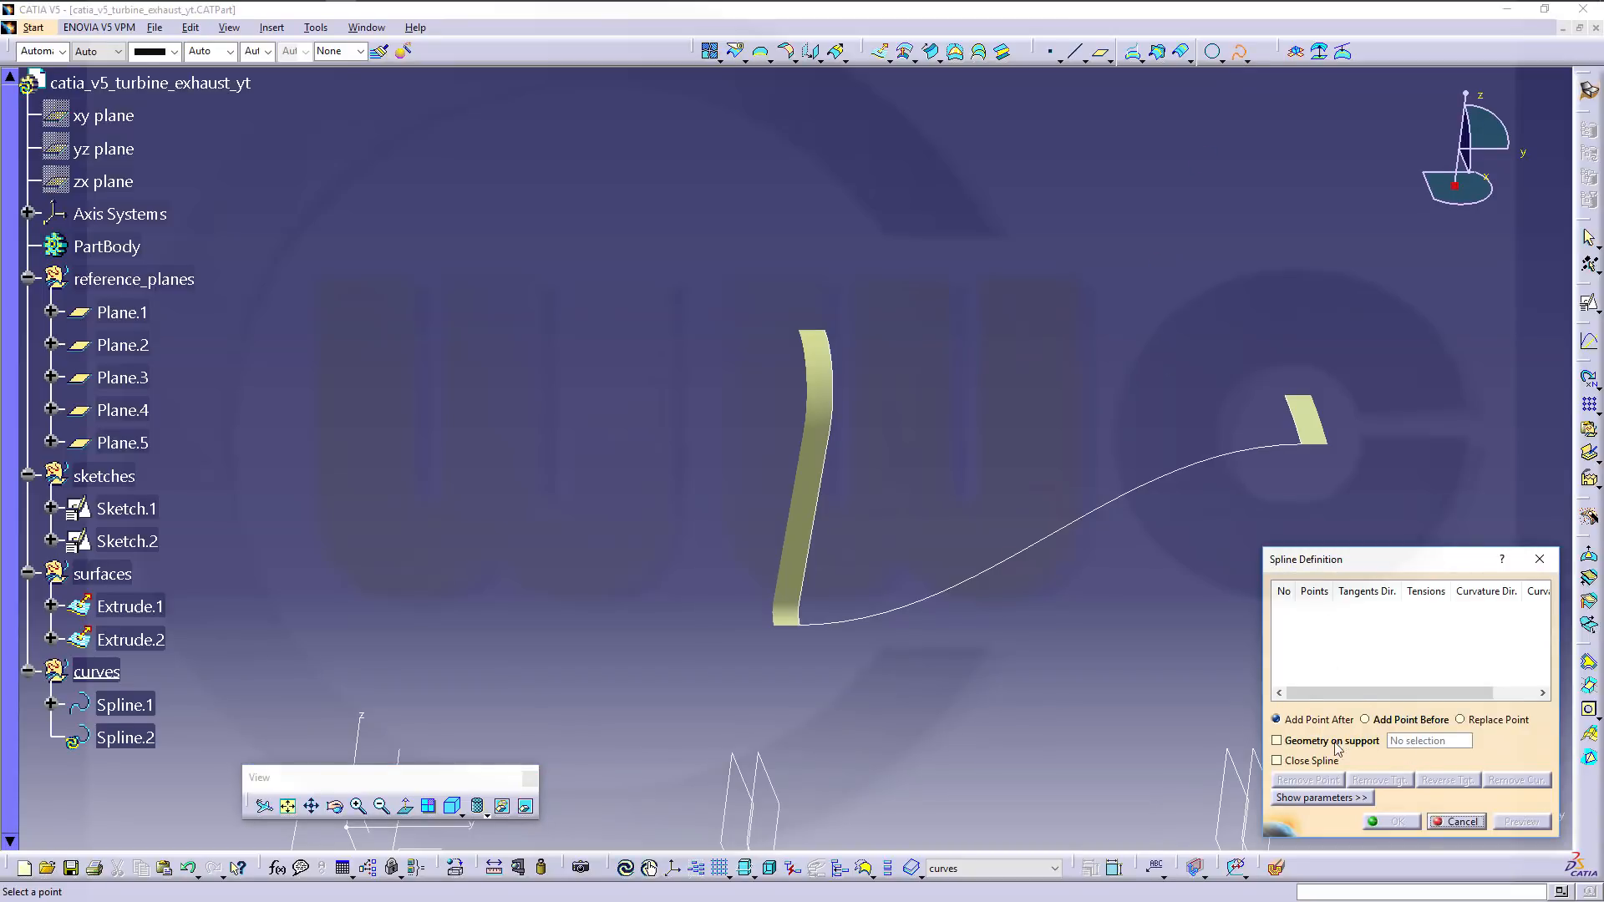
click(1279, 742)
middle_drag(561, 724, 603, 570)
click(483, 639)
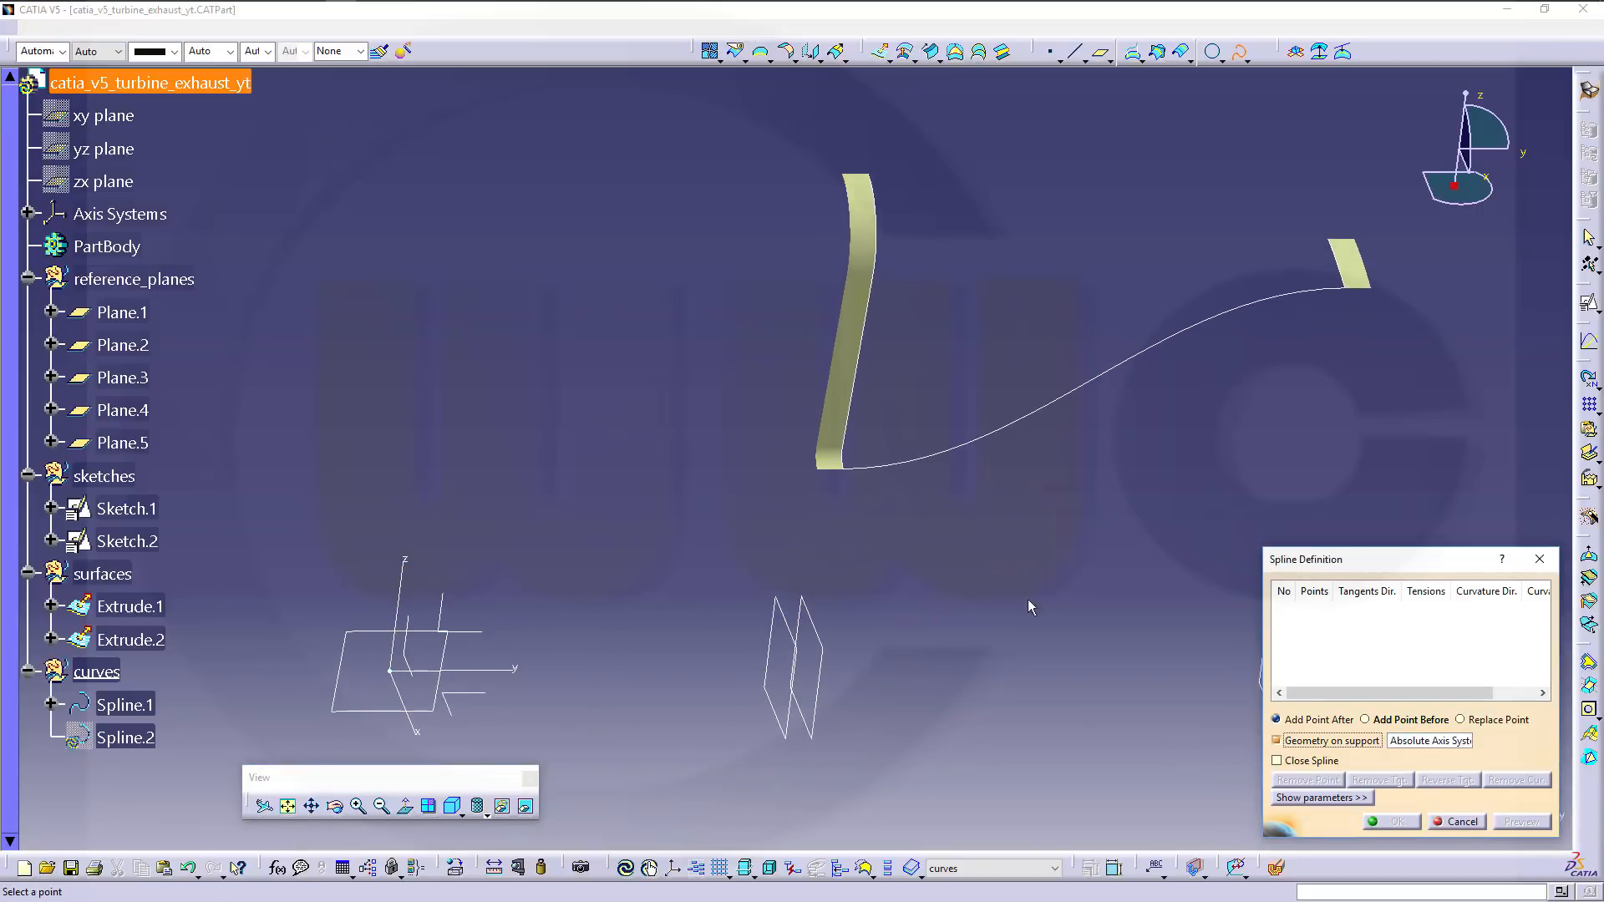
middle_drag(1028, 599, 995, 706)
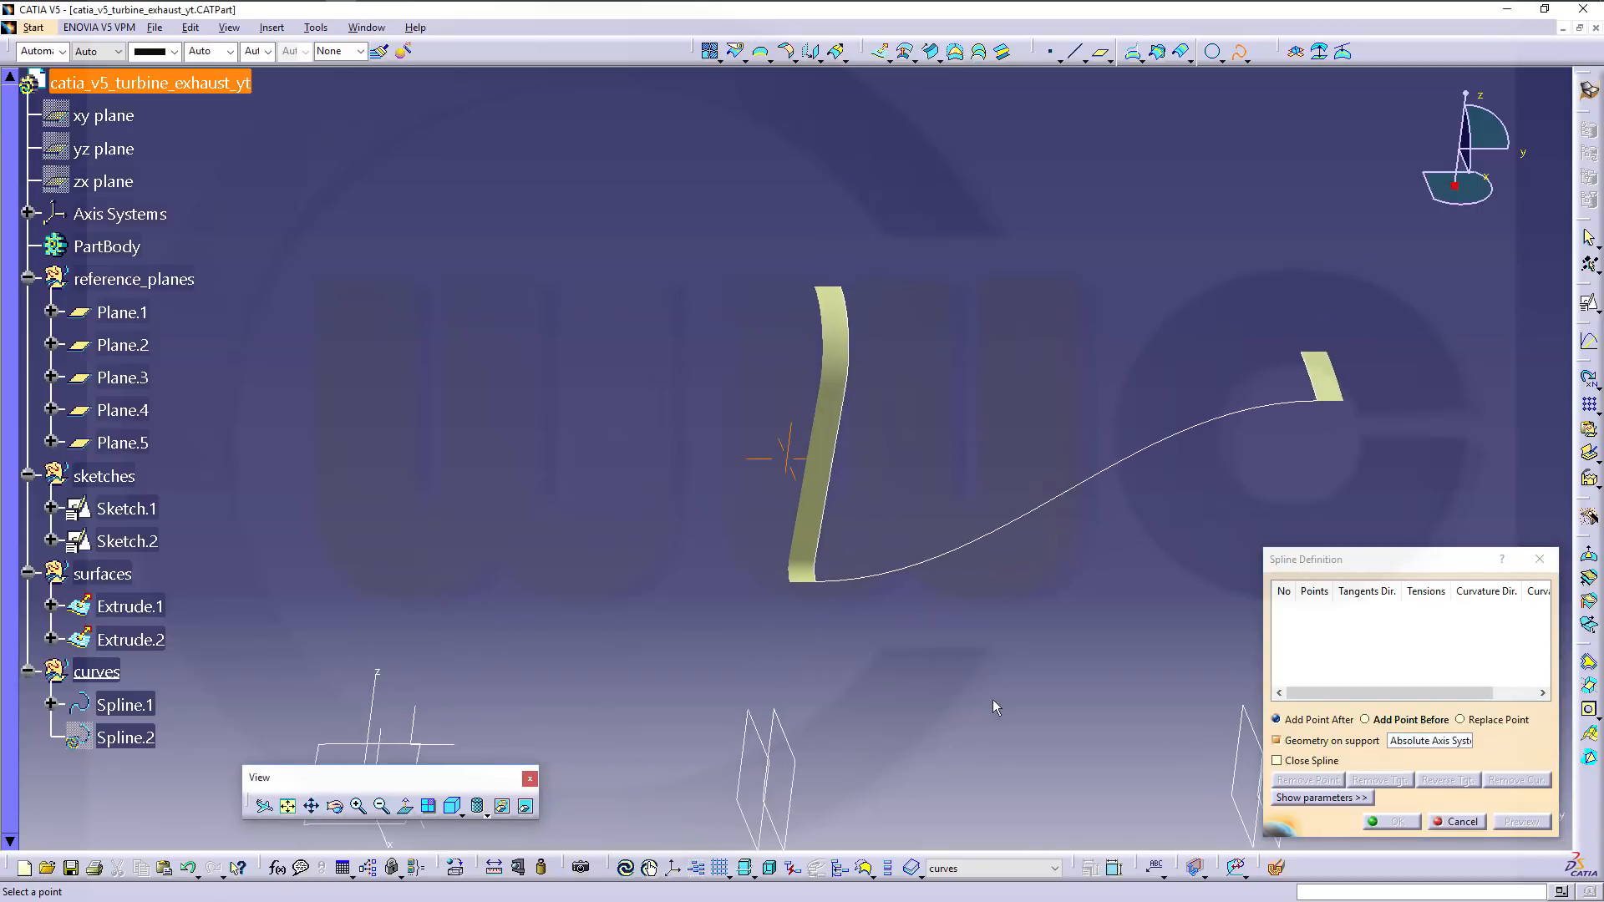
Place the spline's first point at the upper end of the Sketch.1 profile, tangent to the Extrude.1 edge and directed towards Extrude.2.
click(838, 289)
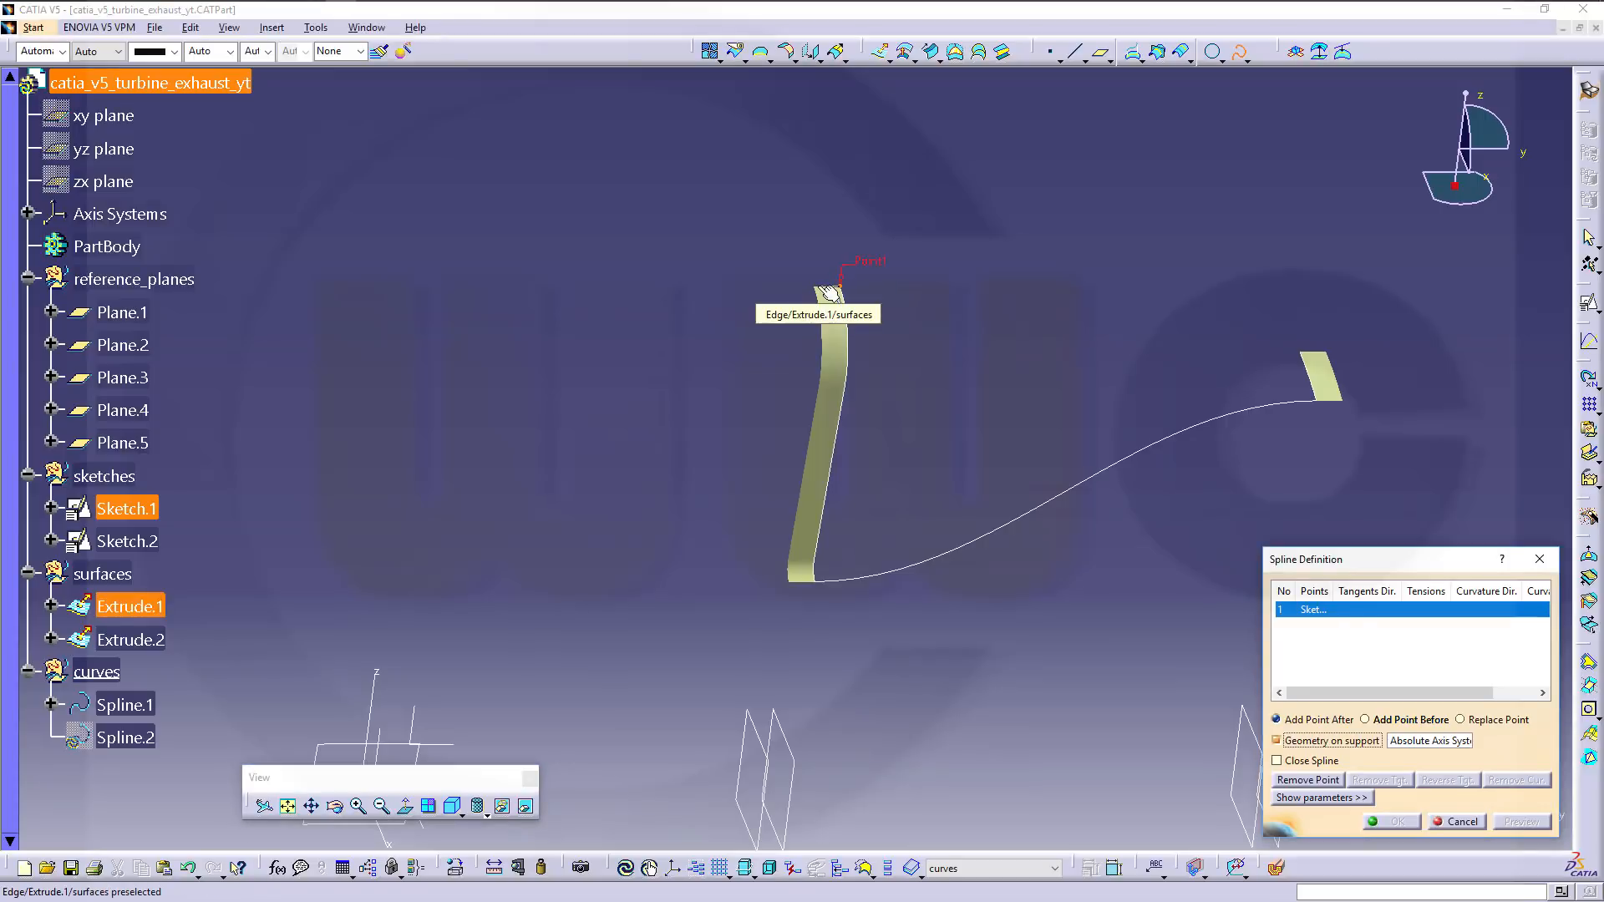
click(829, 292)
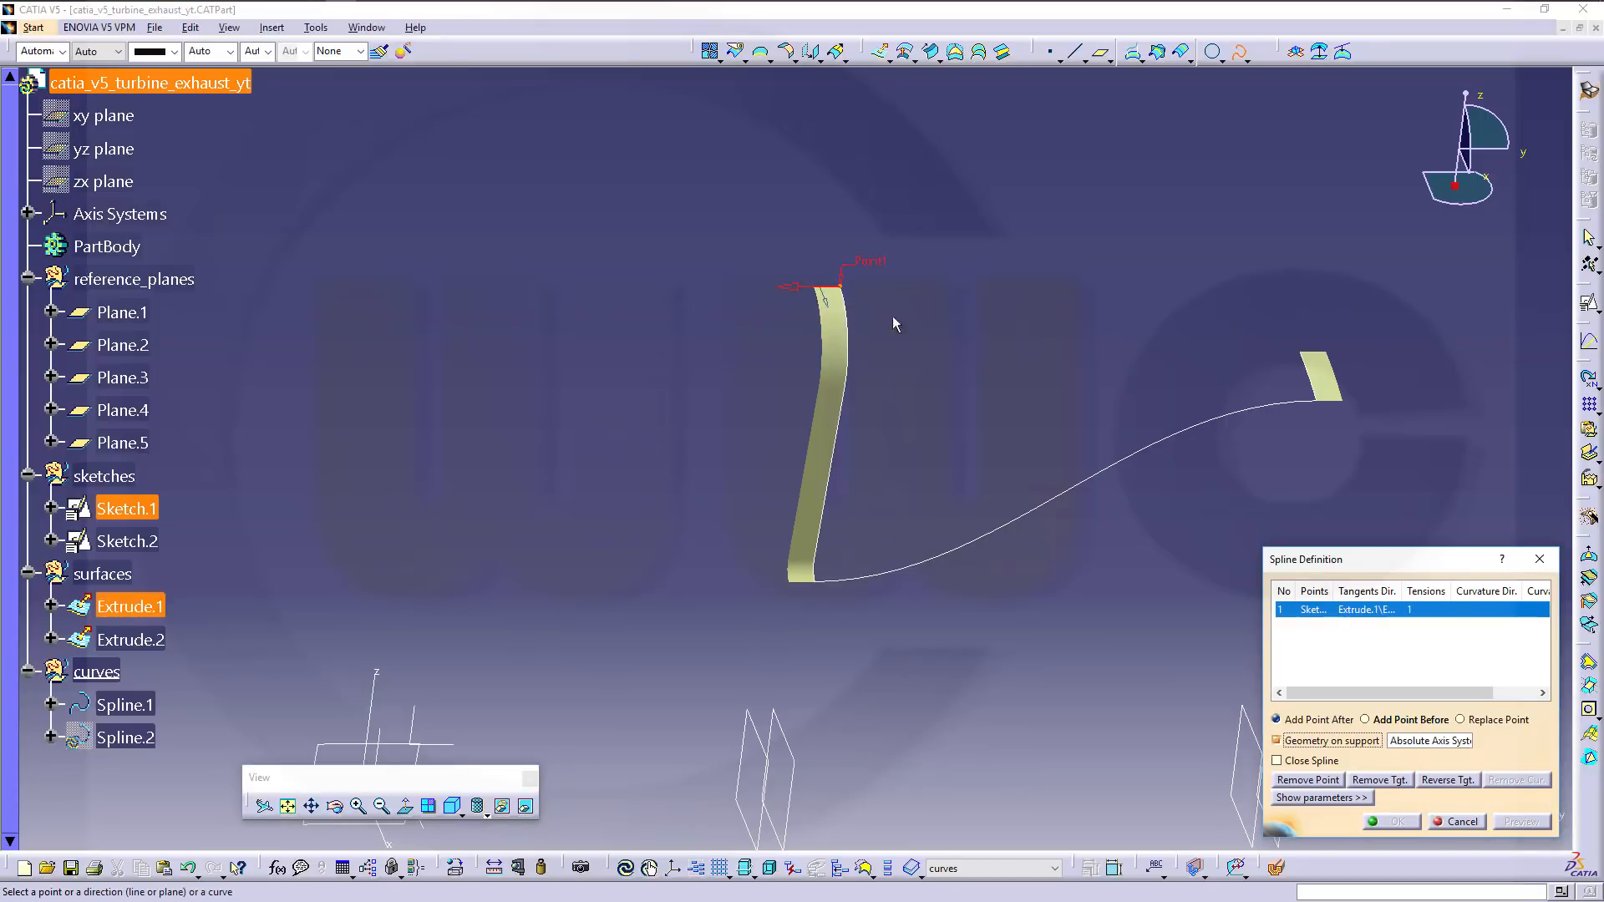
click(785, 286)
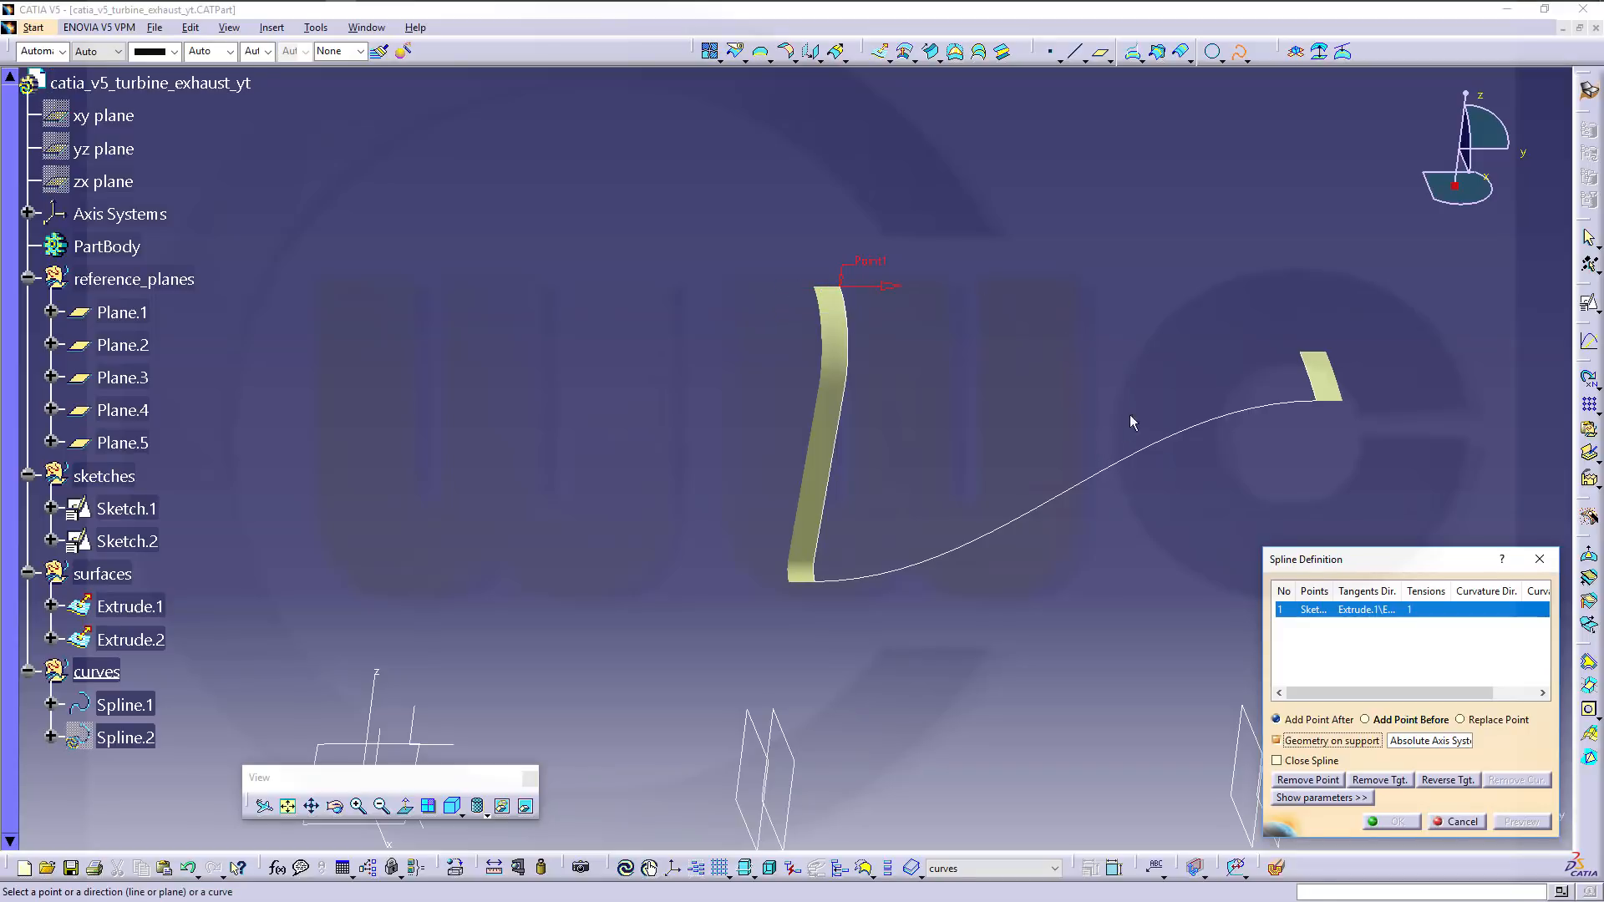
Add the second point at the upper end of the Sketch.2 arc, tangent to the Extrude.2 edge with reversed direction, and complete the spline.
click(1306, 355)
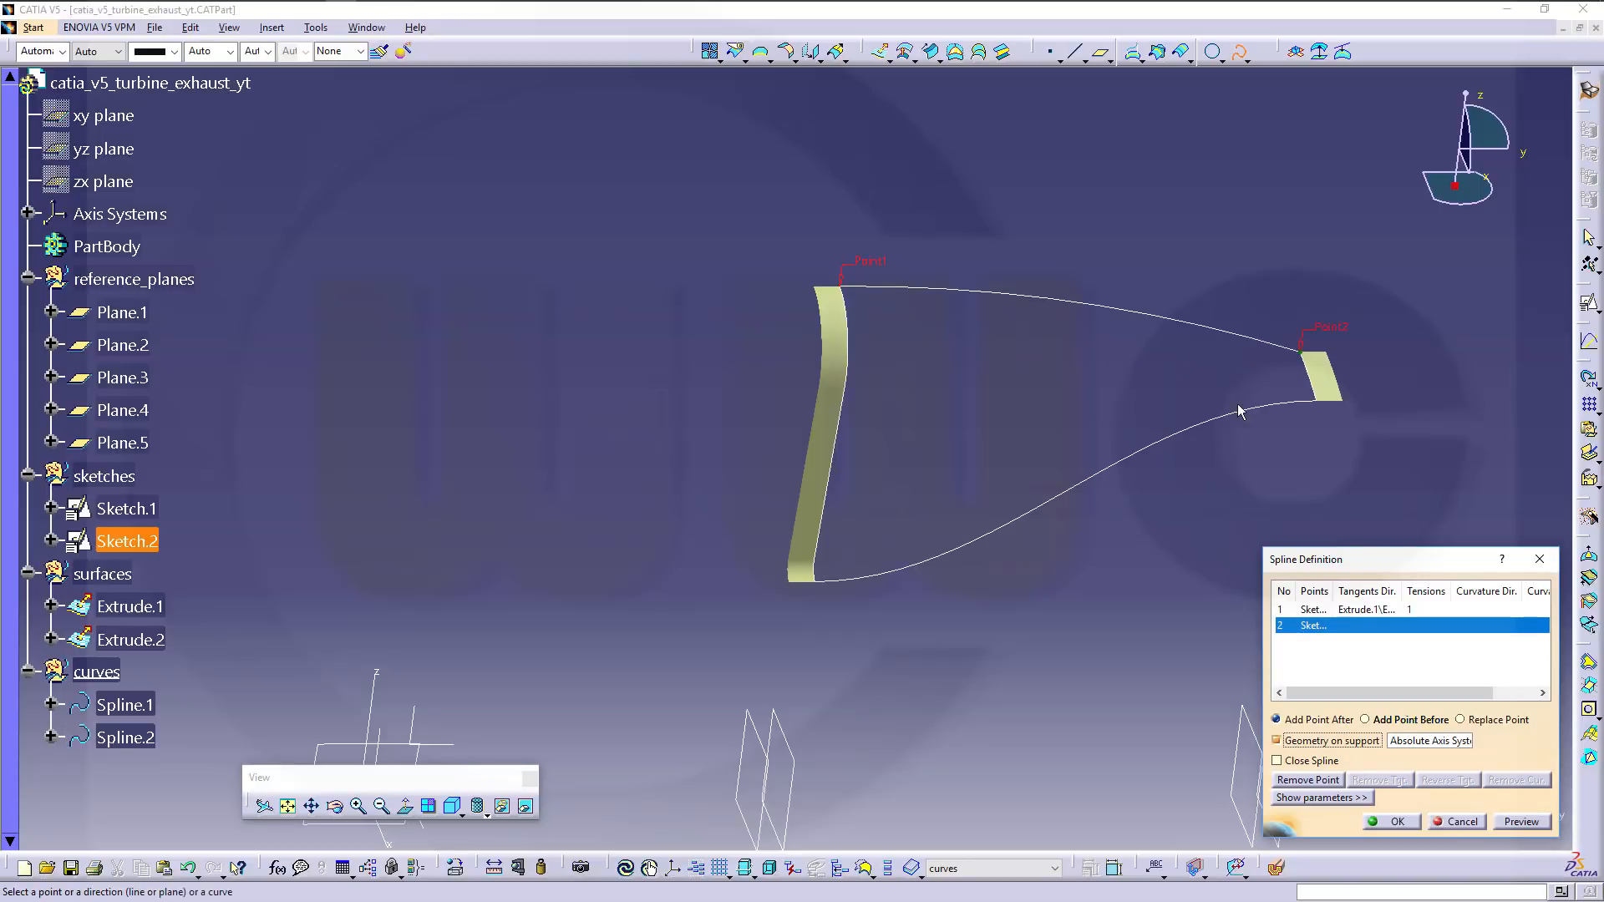
click(1324, 368)
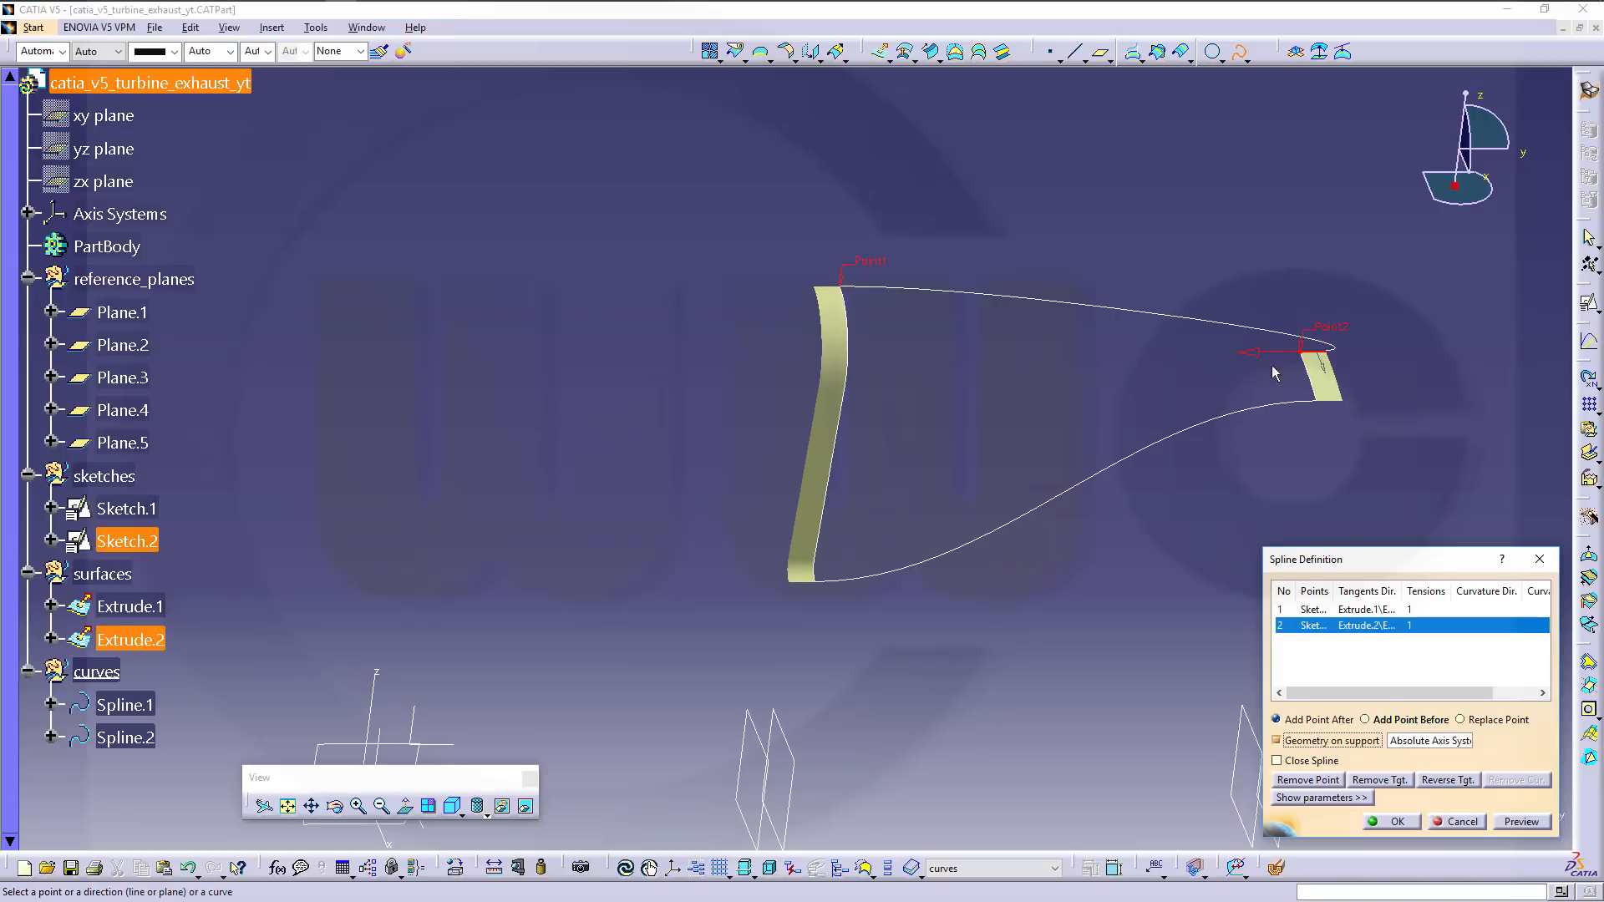
click(1250, 355)
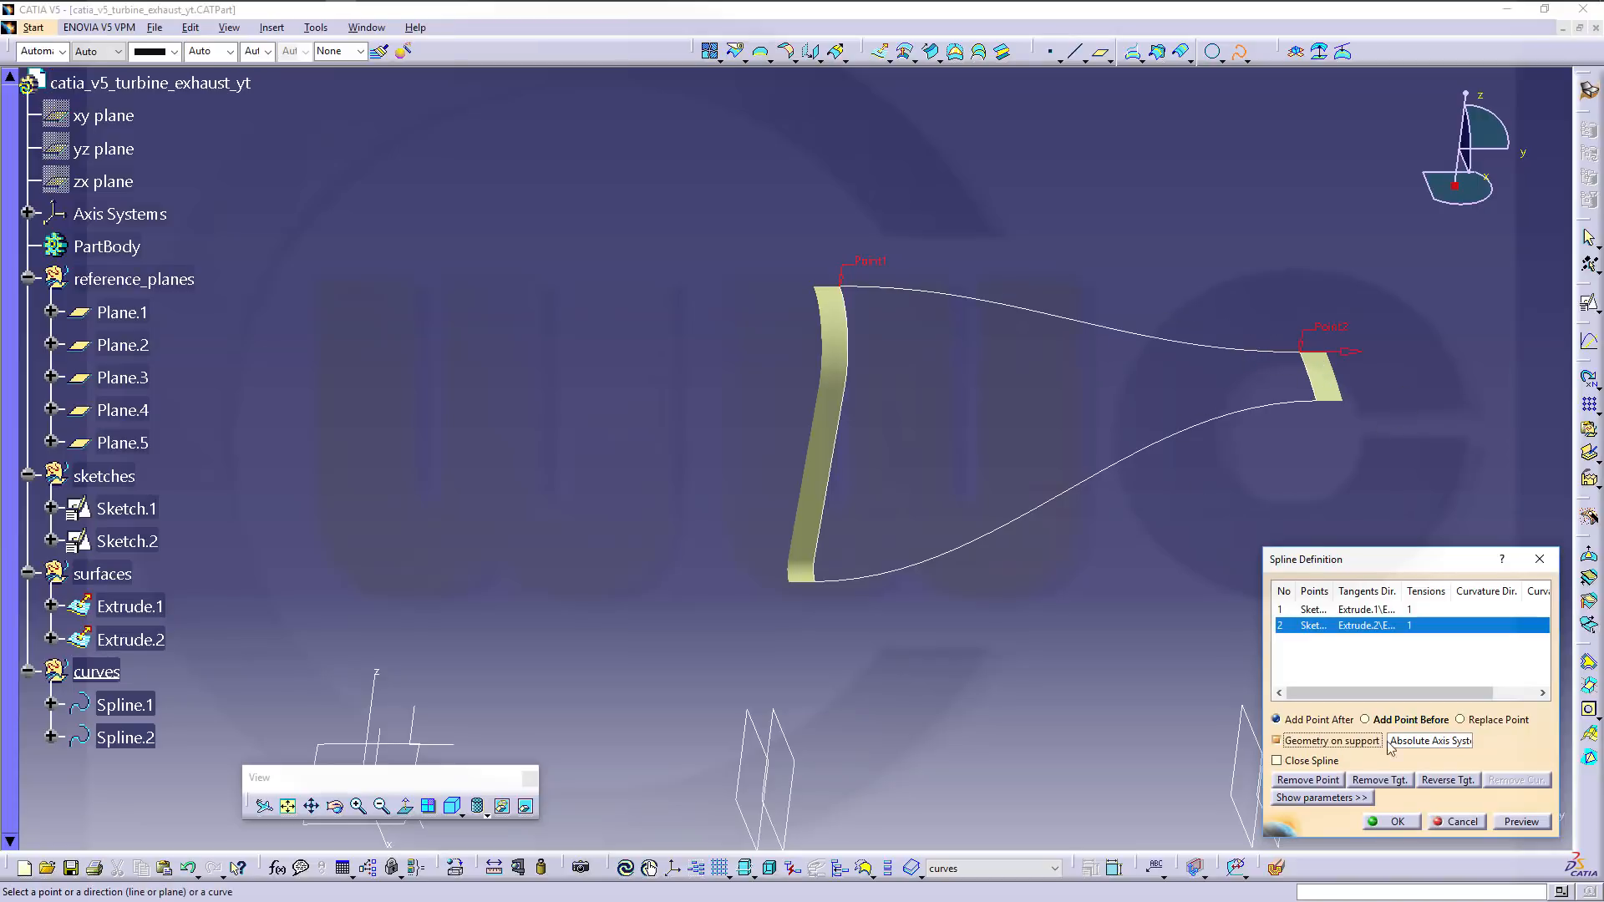
click(1392, 823)
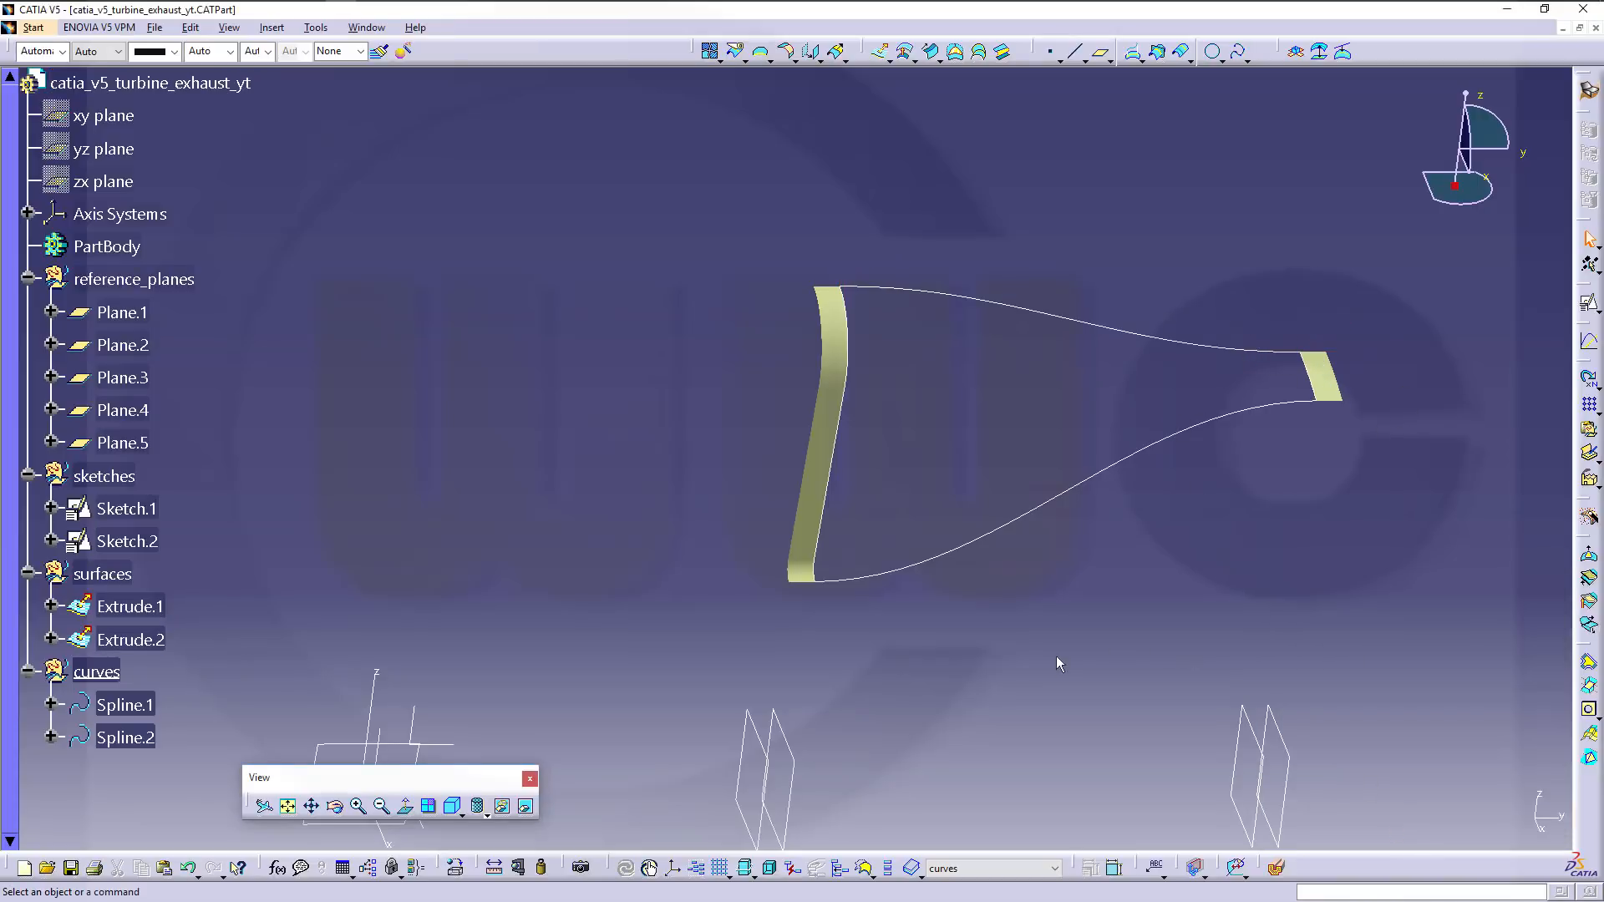
mouse_move(1056, 664)
middle_down()
mouse_move(988, 602)
mouse_move(966, 526)
mouse_move(781, 432)
mouse_move(985, 530)
mouse_move(1095, 555)
mouse_move(985, 577)
middle_up()
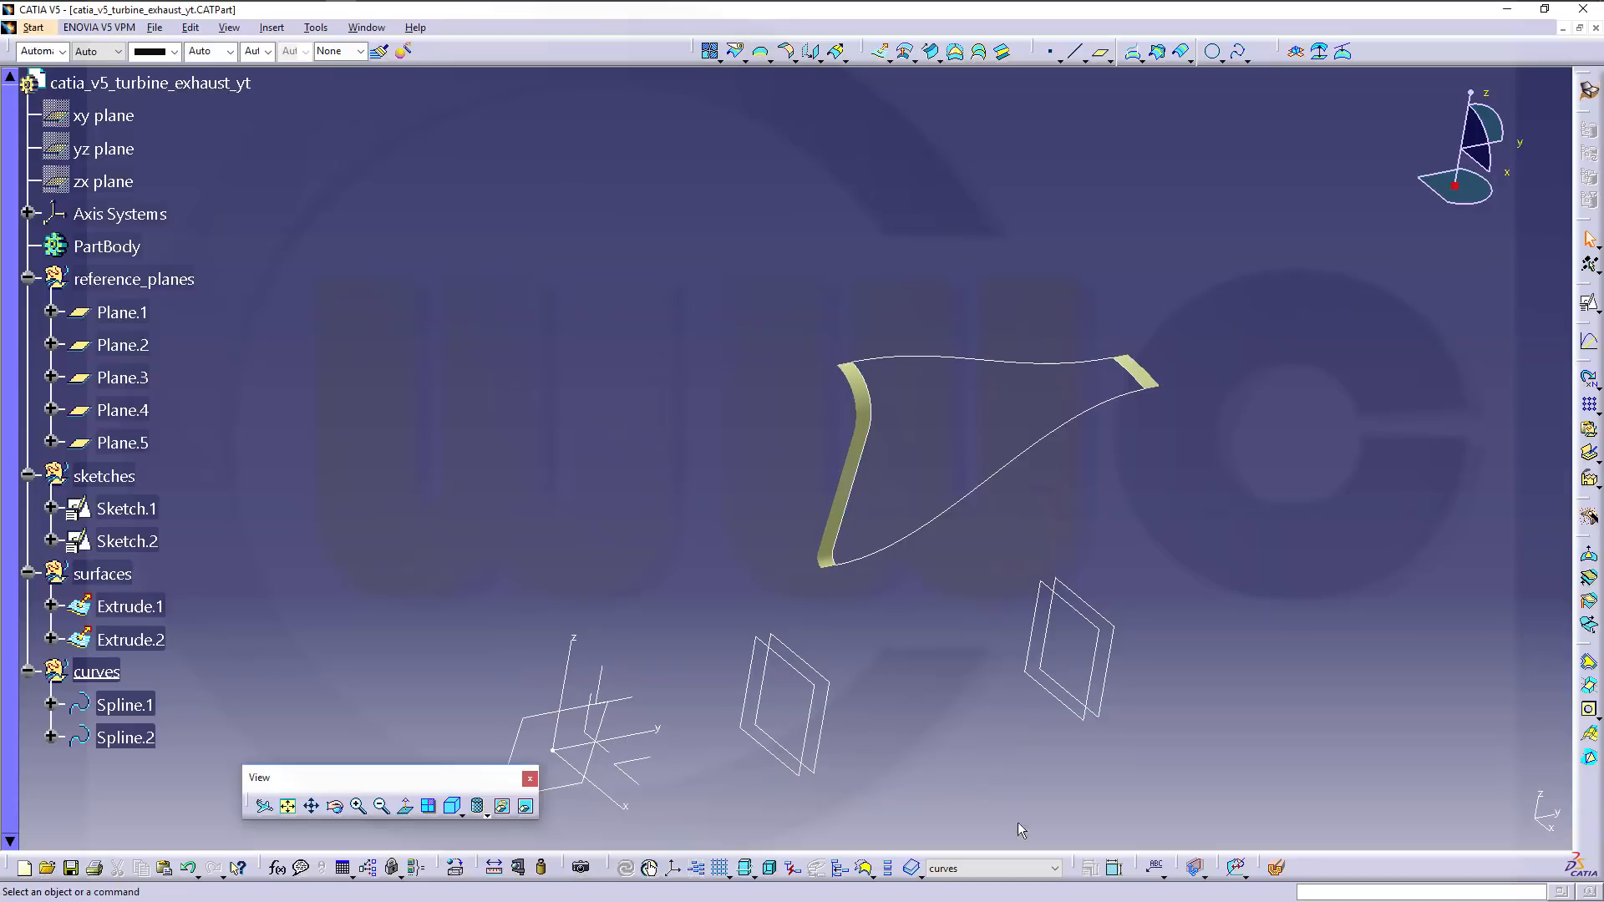
Start a multi-sections surface in the surfaces set with Sketch.1 as the first section, supported tangentially by Extrude.1.
click(1043, 868)
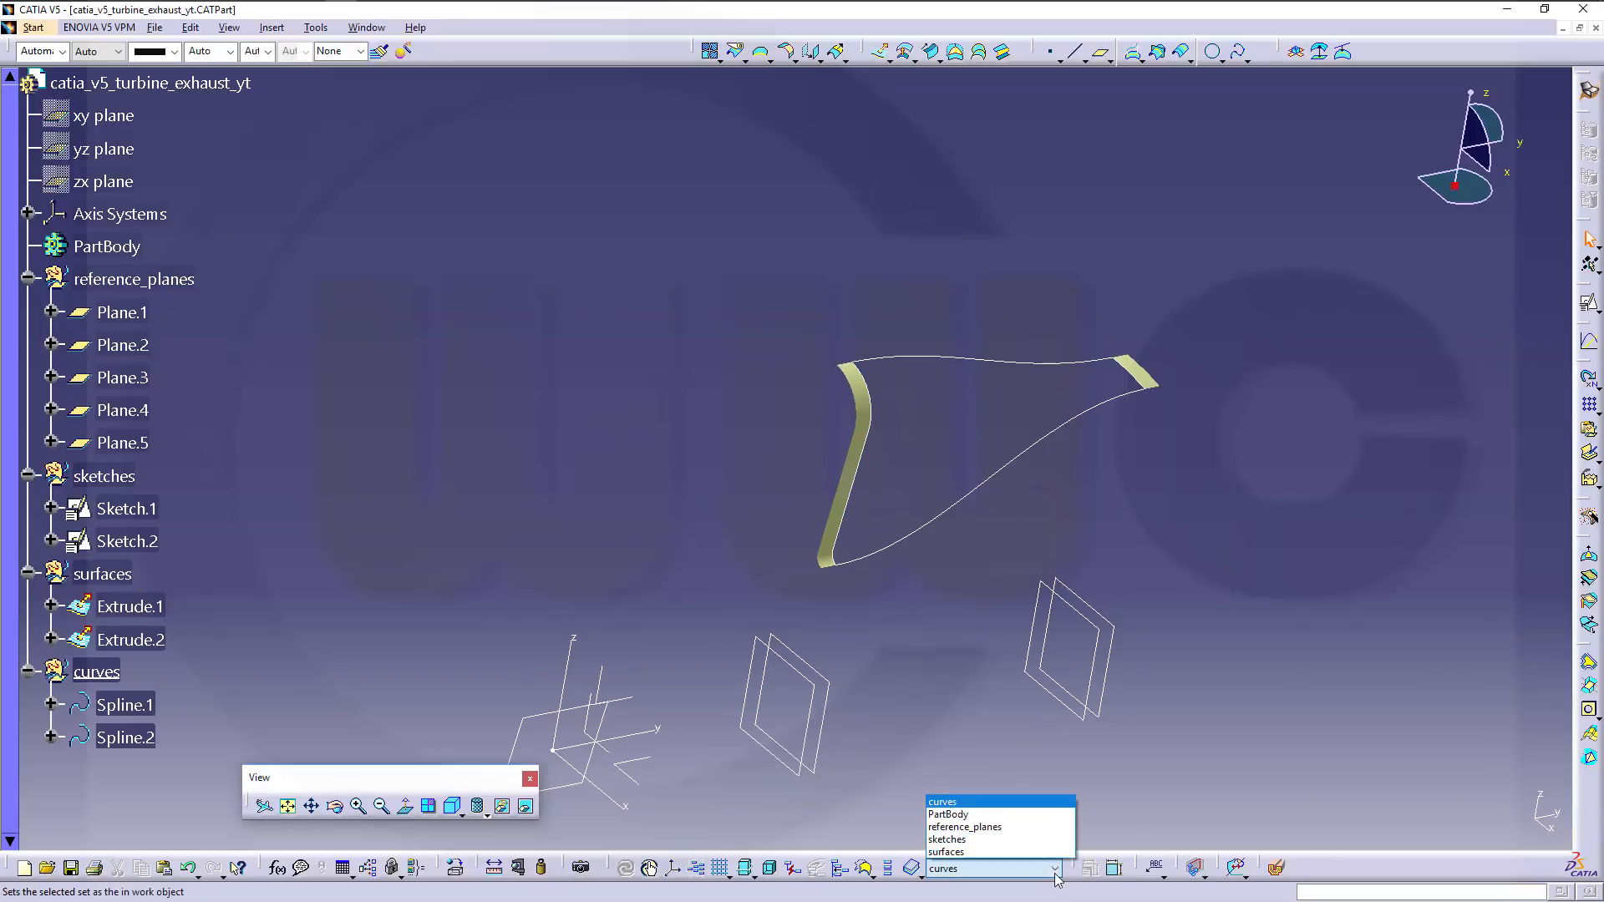
click(979, 851)
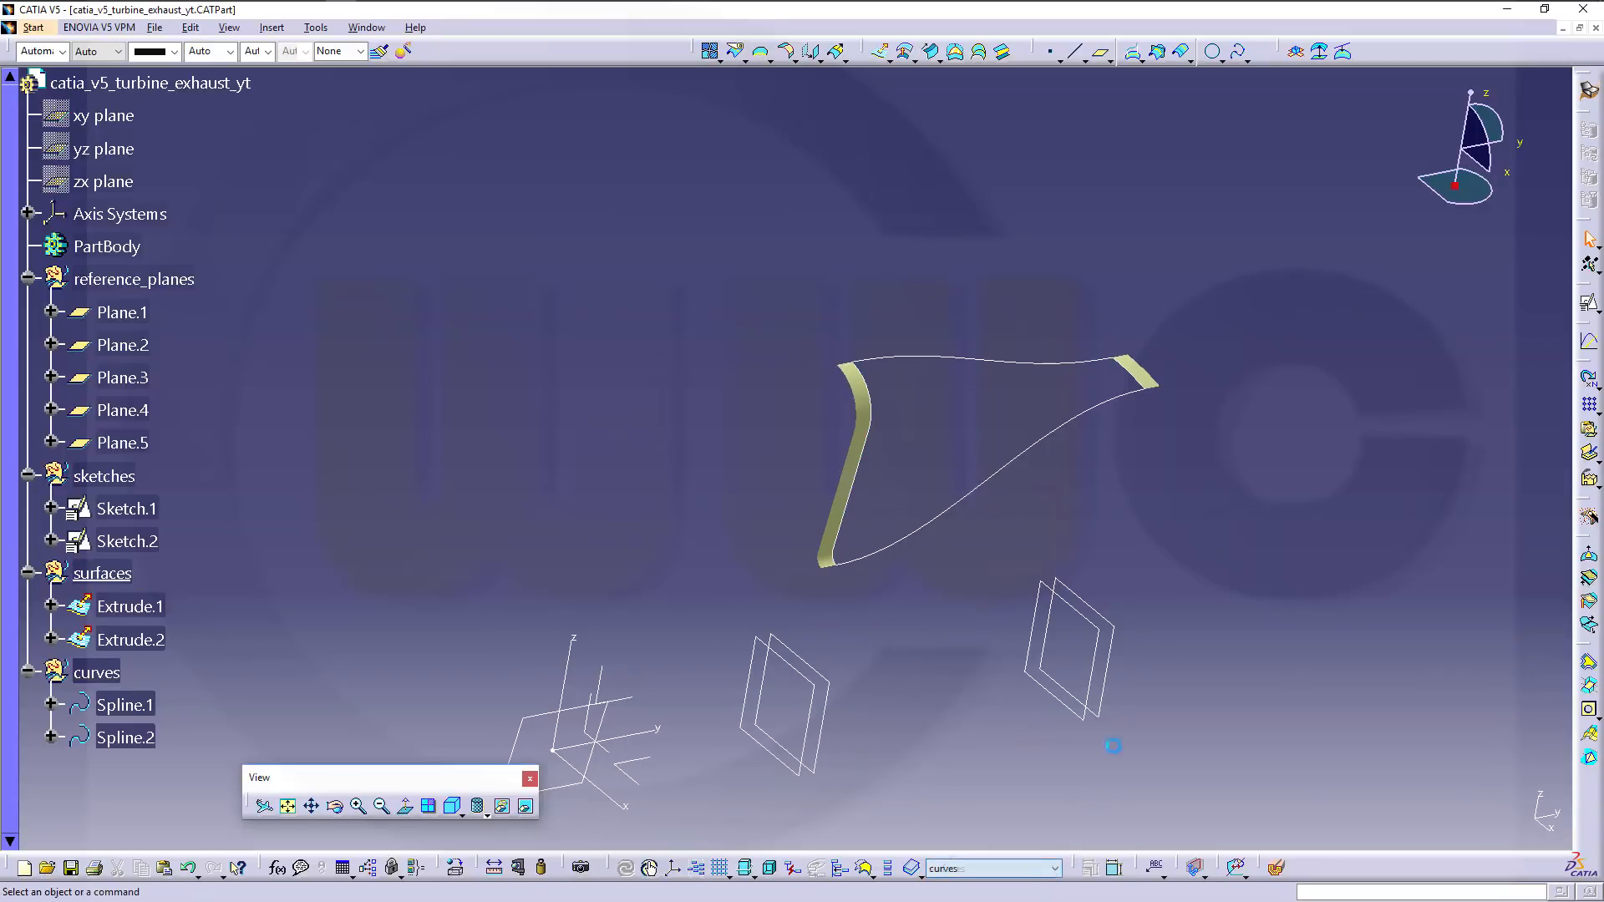
click(981, 55)
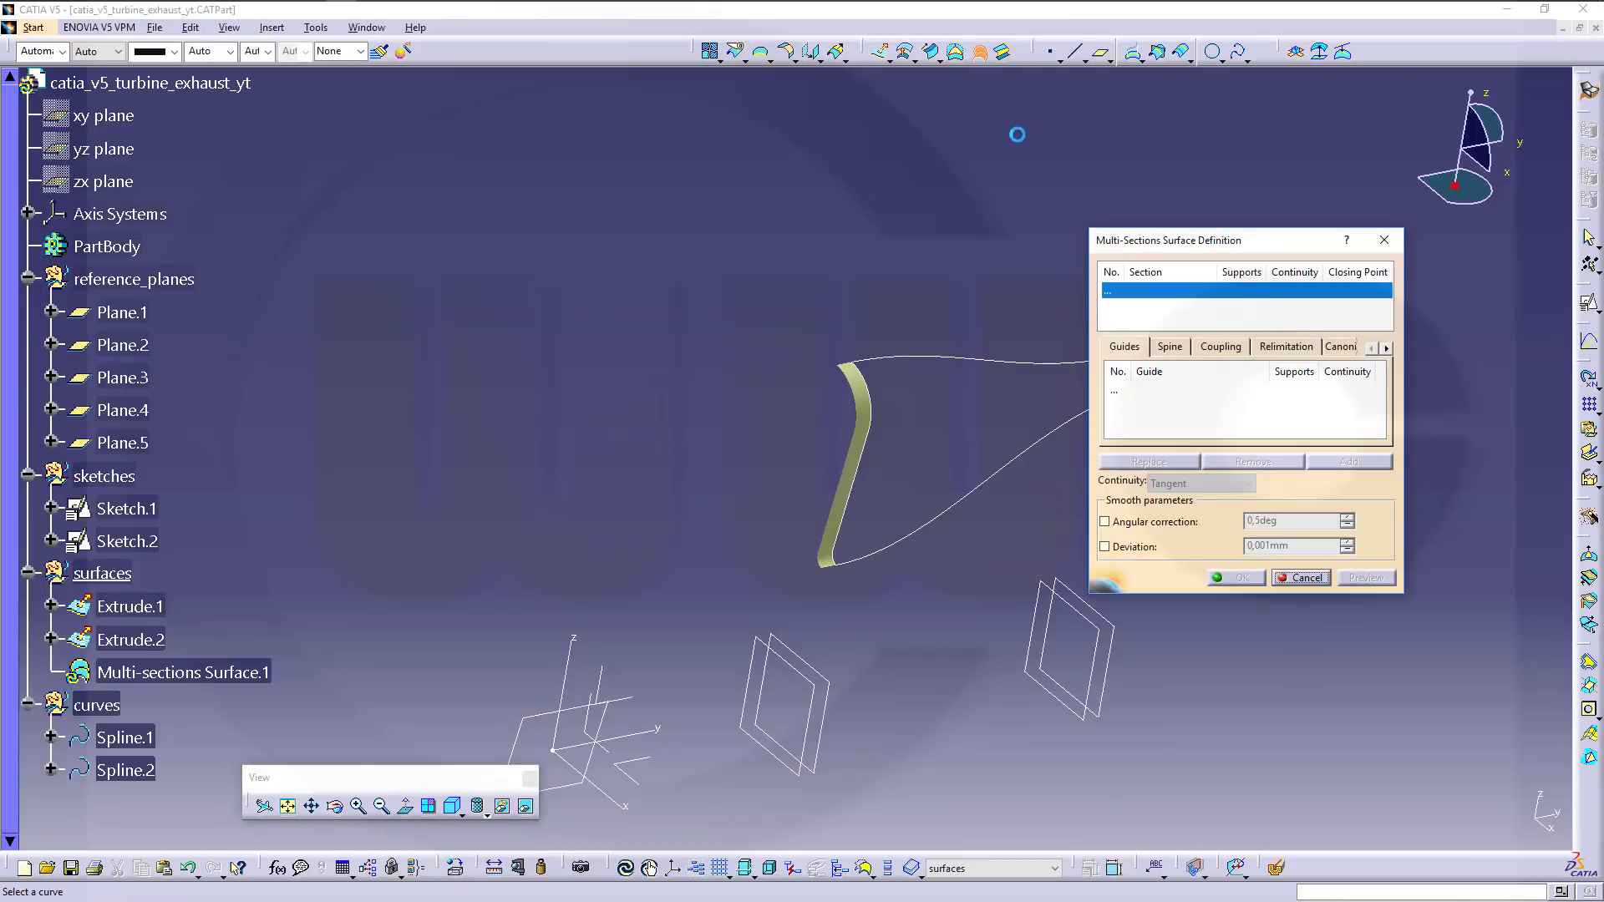
middle_drag(960, 289, 870, 189)
middle_drag(875, 335, 812, 328)
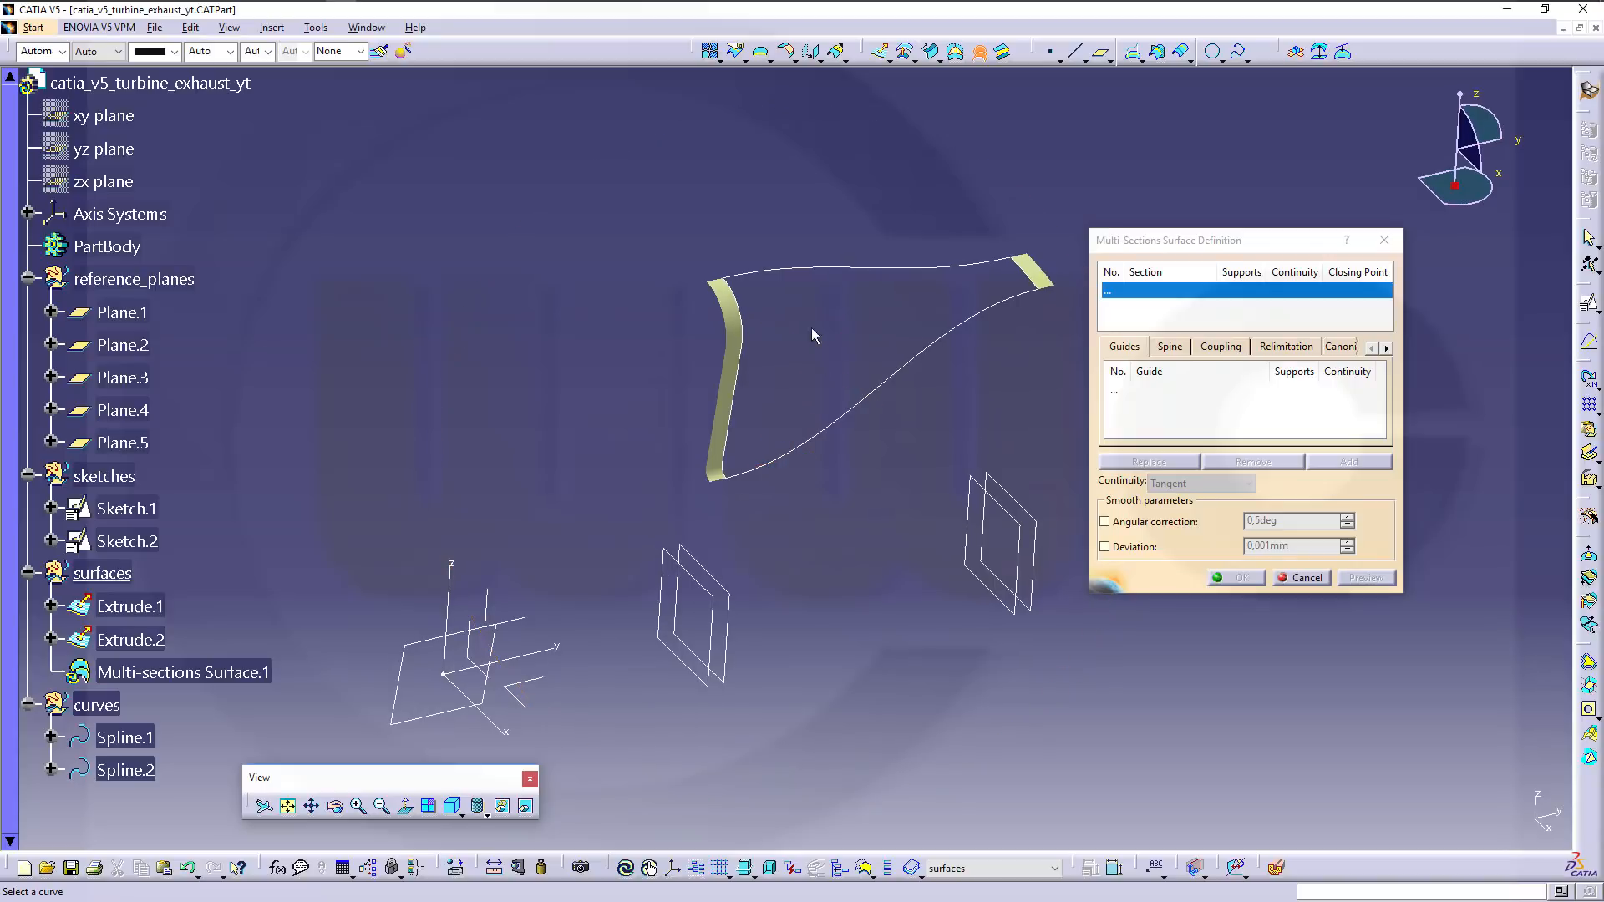
click(738, 306)
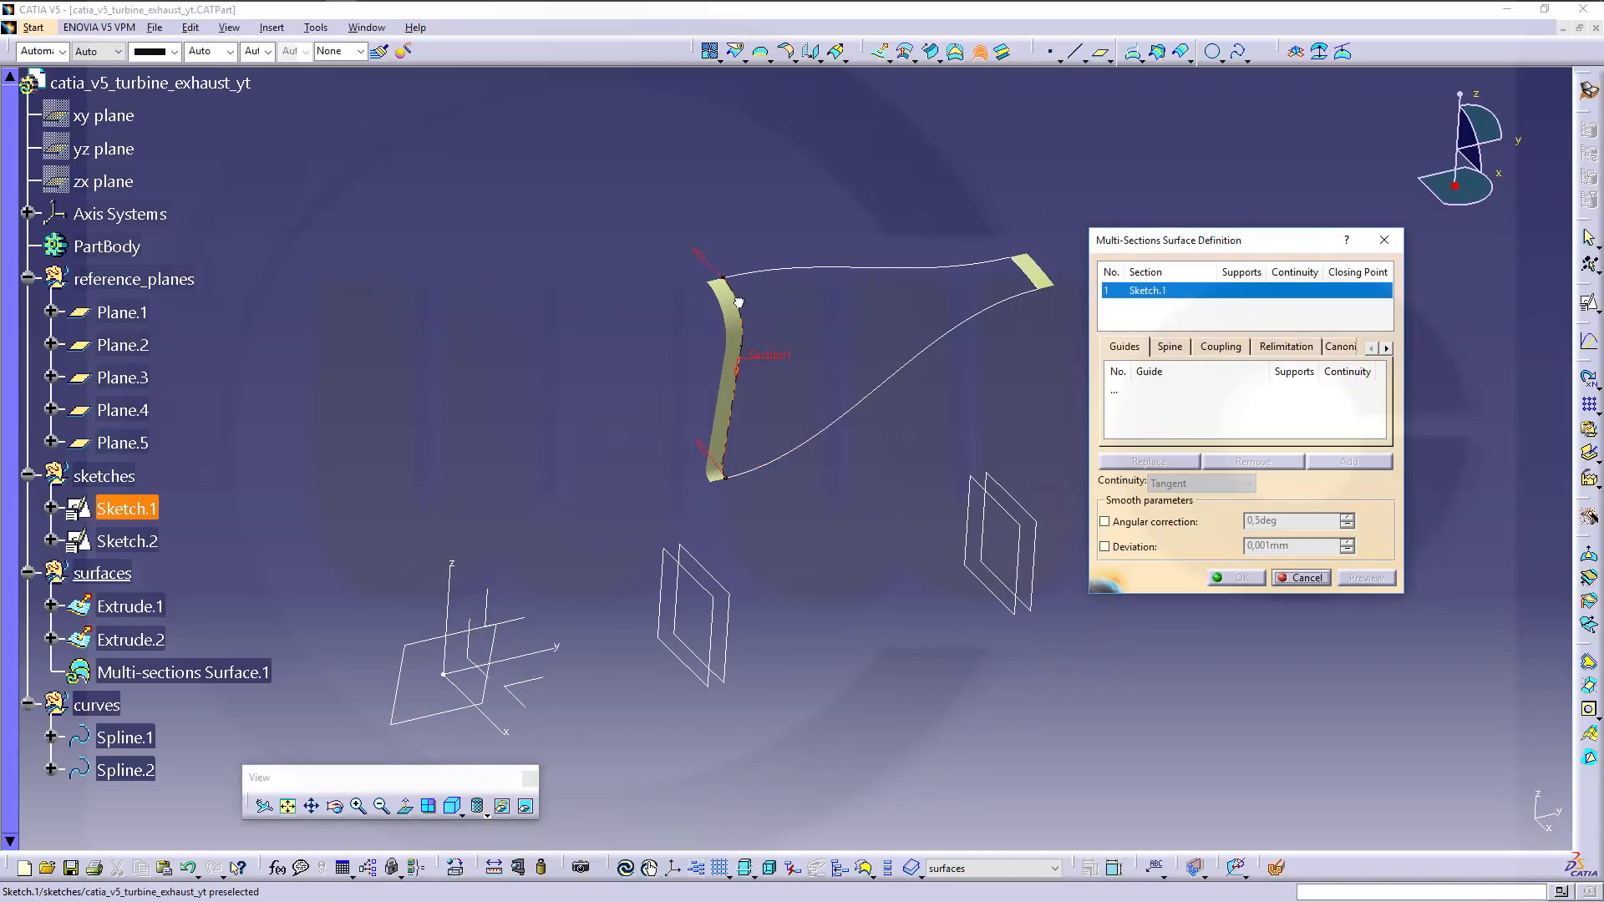
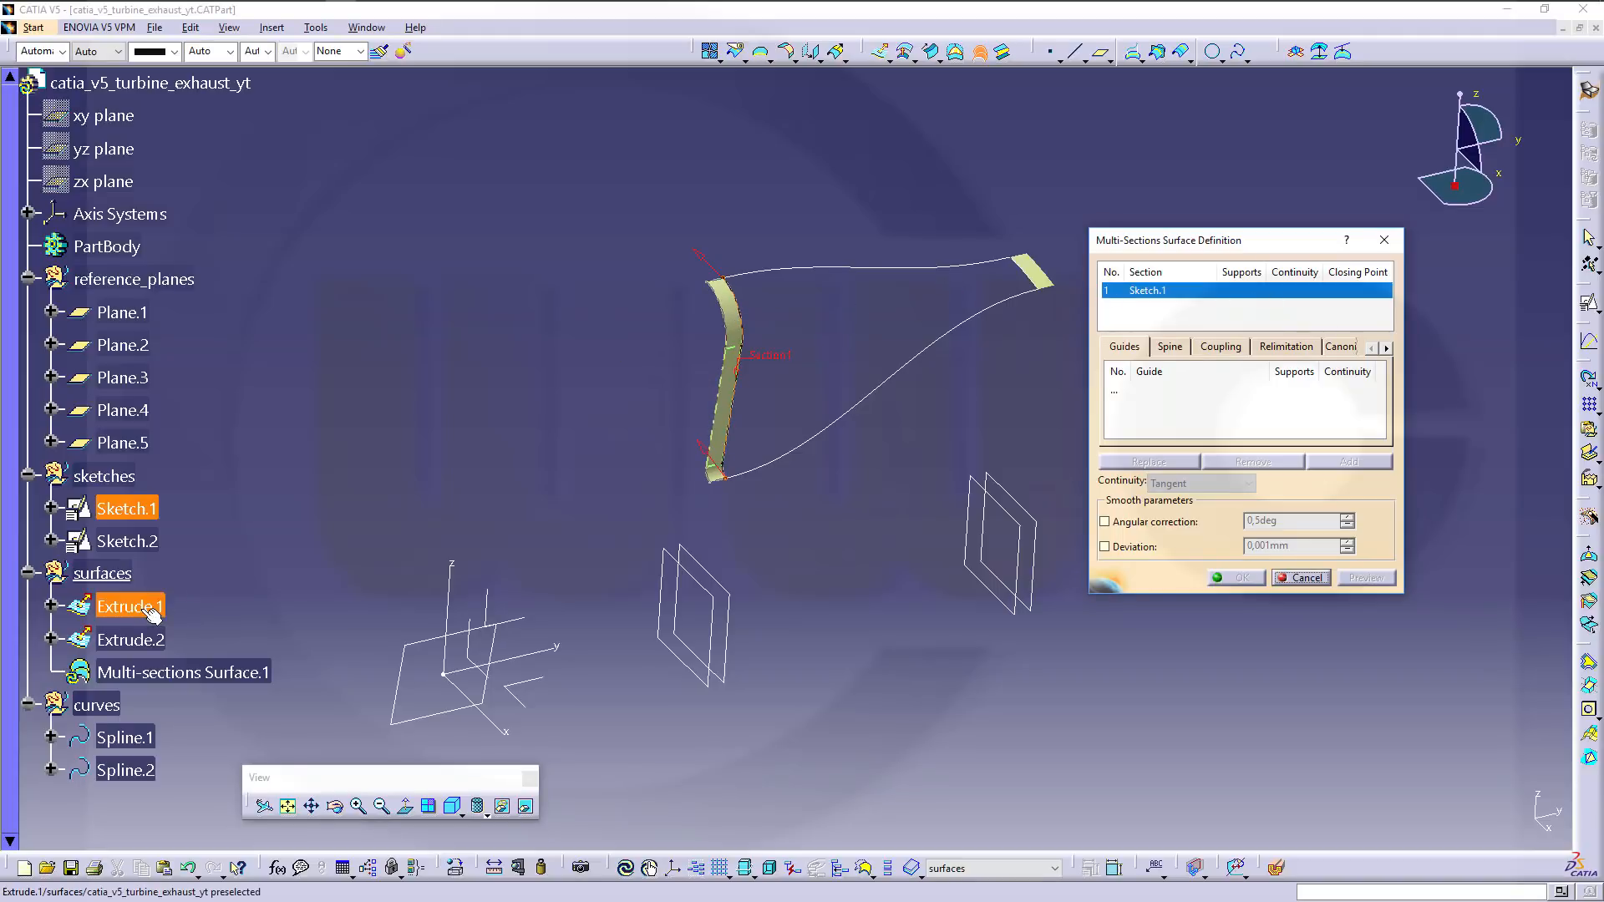
click(725, 376)
Add Sketch.2 as the second section of the multi-sections surface, with Extrude.2 as its tangent support.
middle_drag(715, 509, 845, 512)
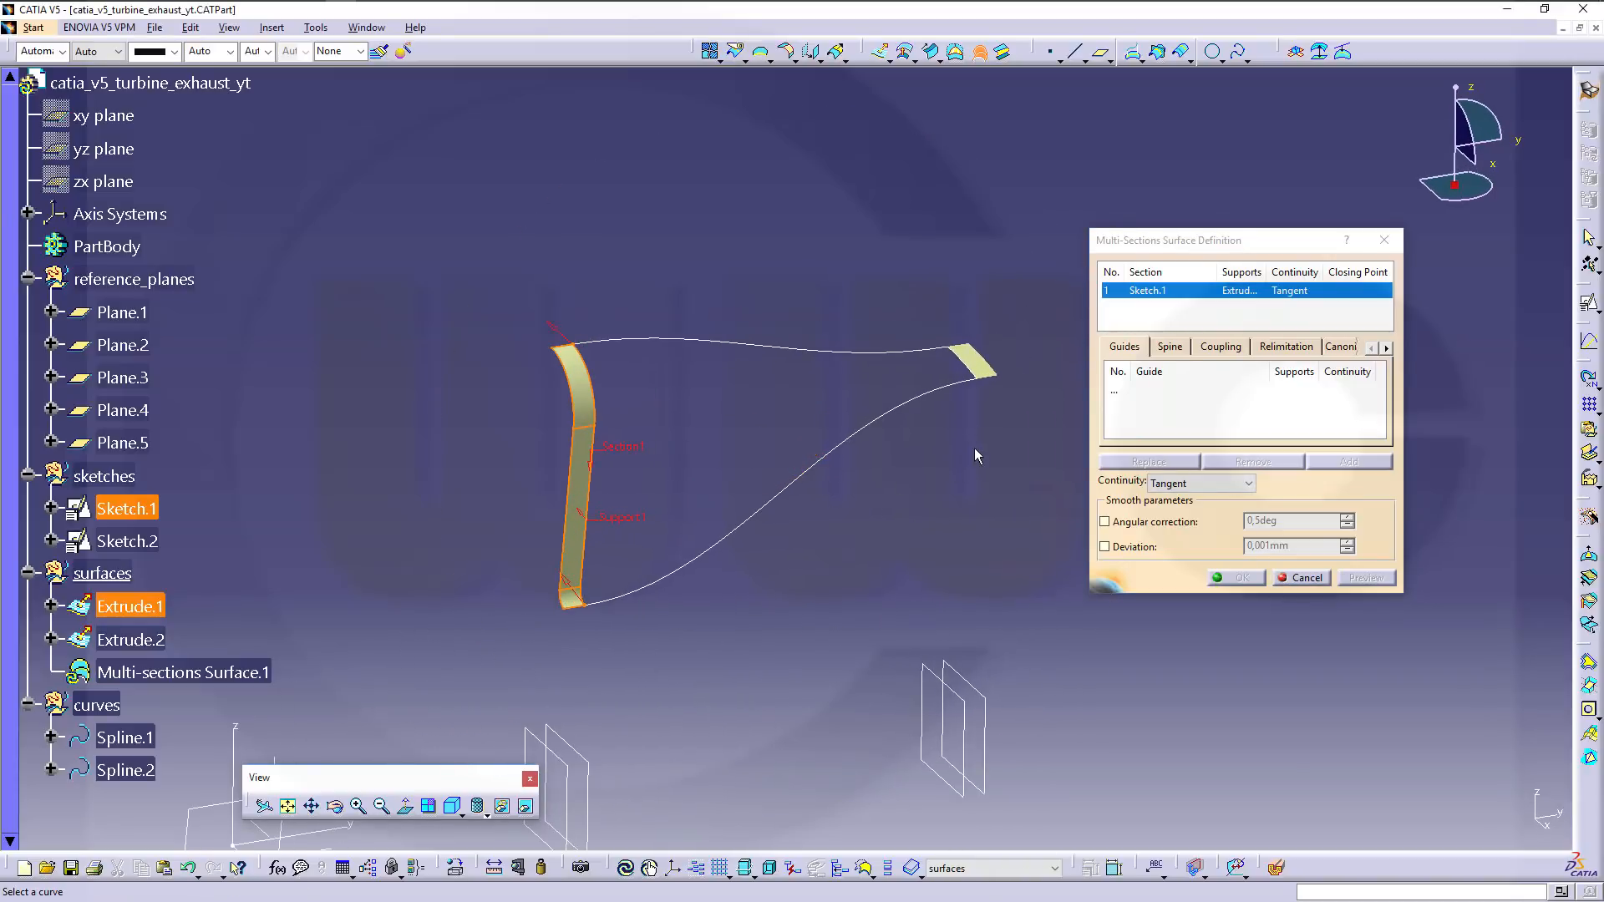
click(965, 373)
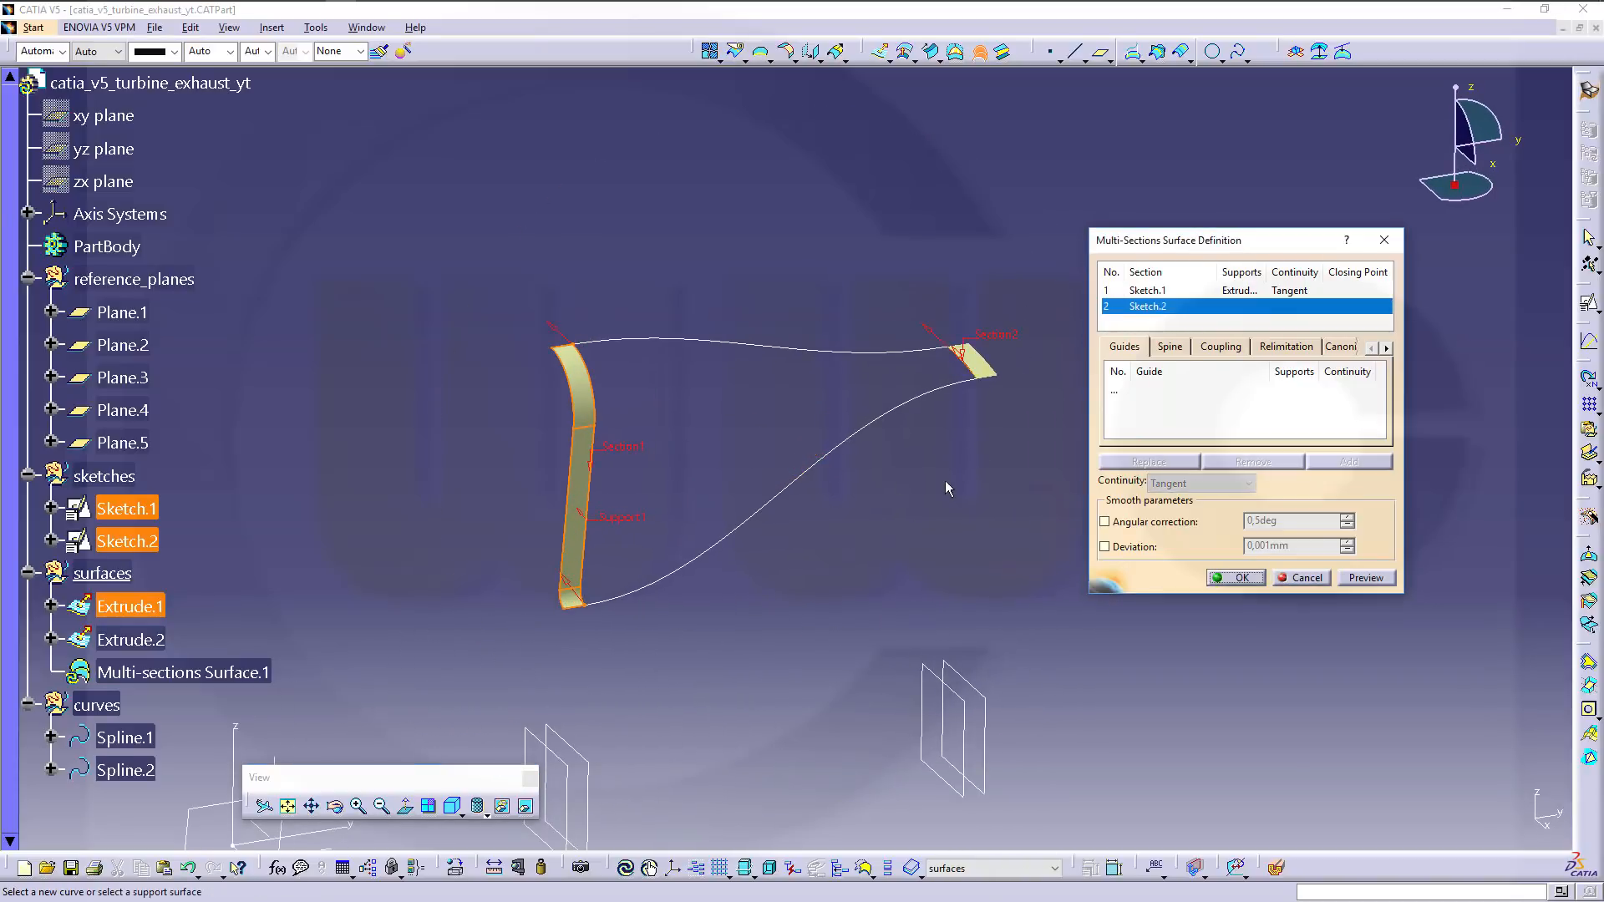
click(157, 641)
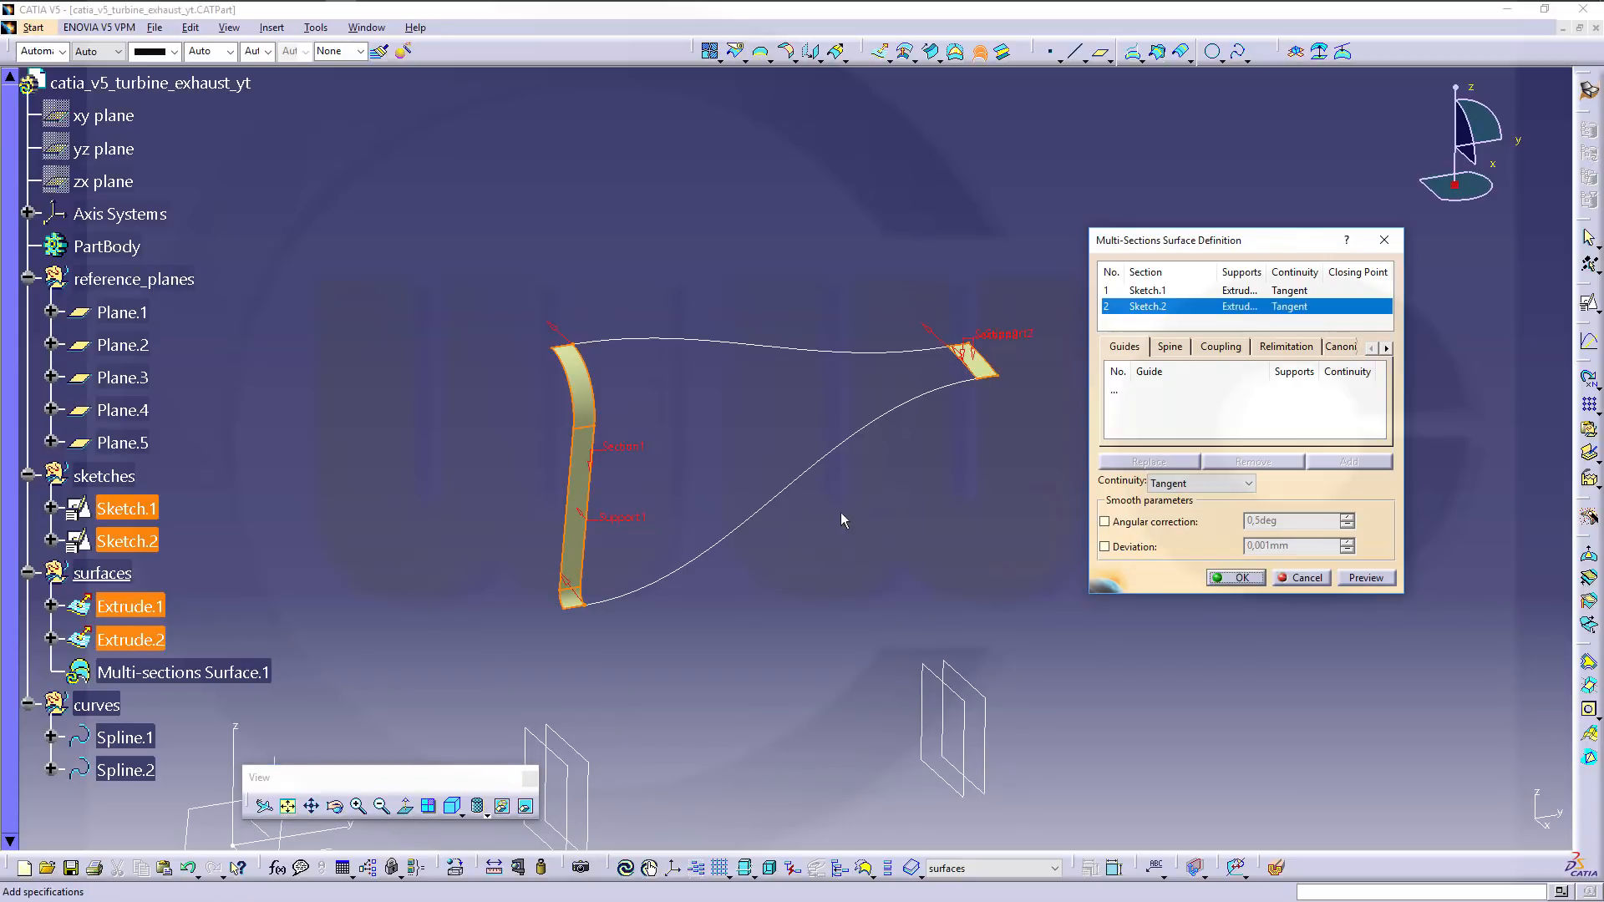
Add Spline.1 as the first guide of the multi-sections surface, with Plane.5 as its tangent support.
click(1151, 388)
click(1119, 390)
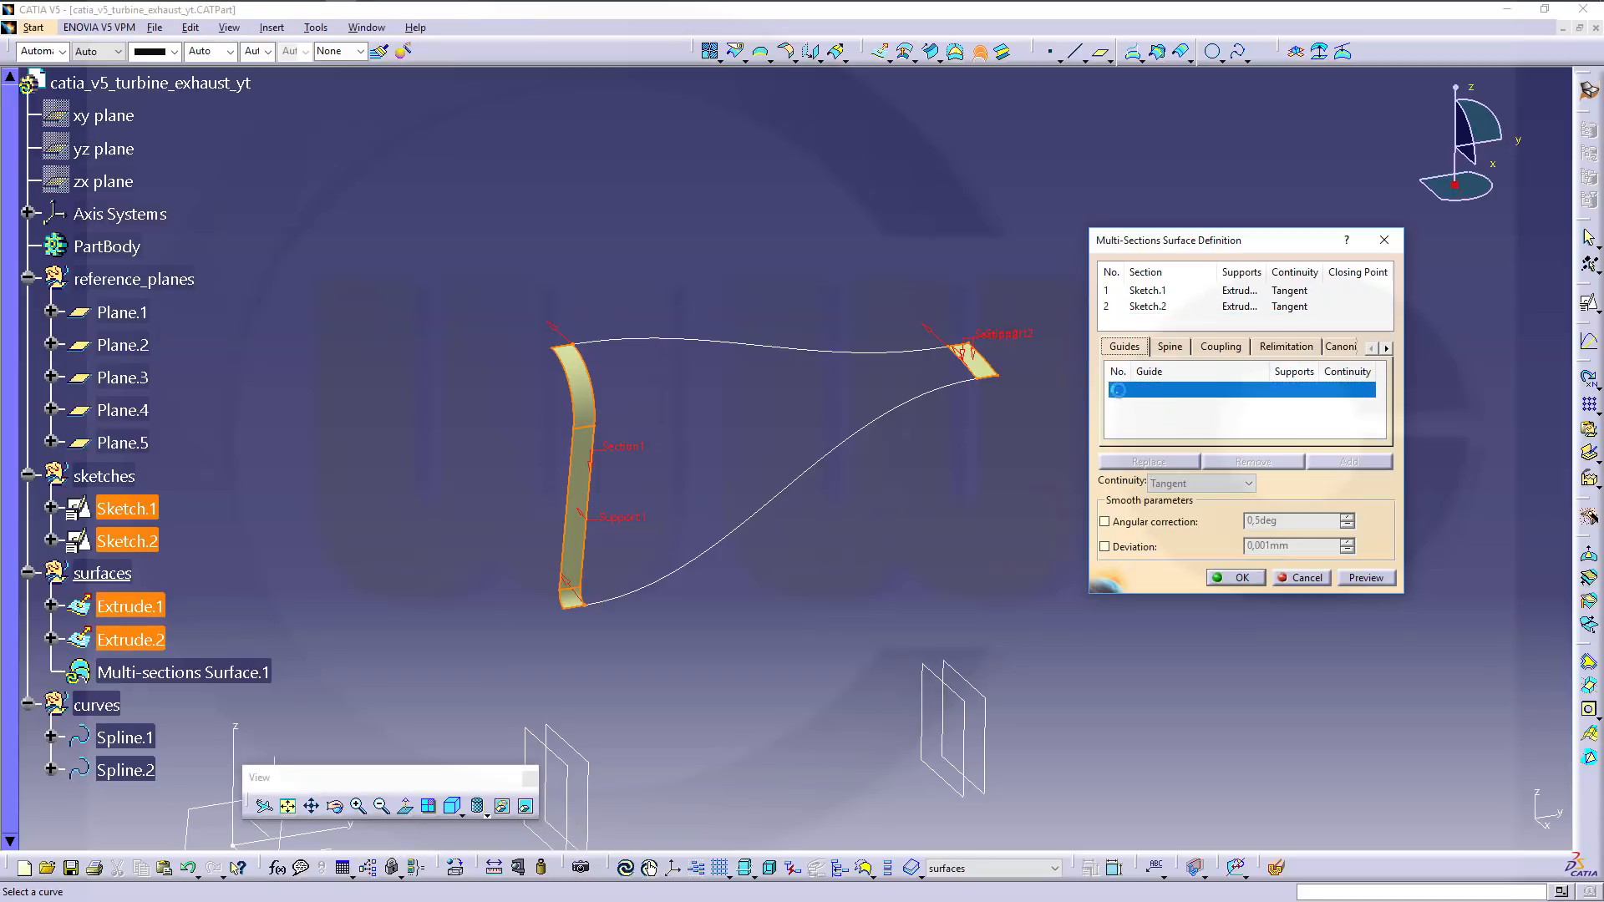
click(802, 483)
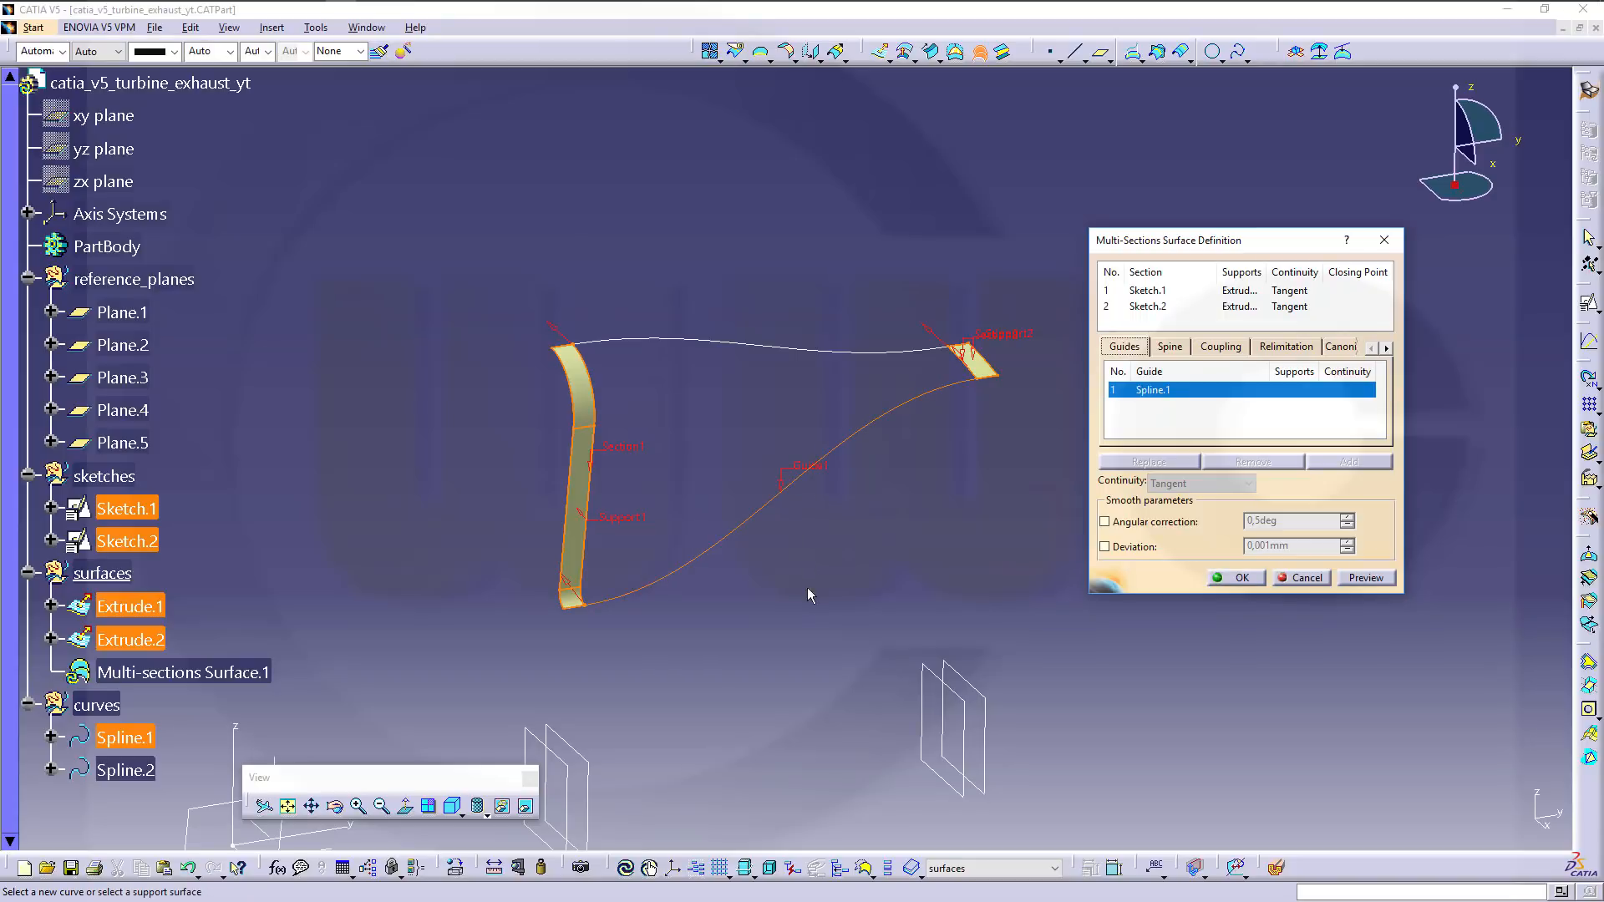
middle_drag(809, 477, 911, 511)
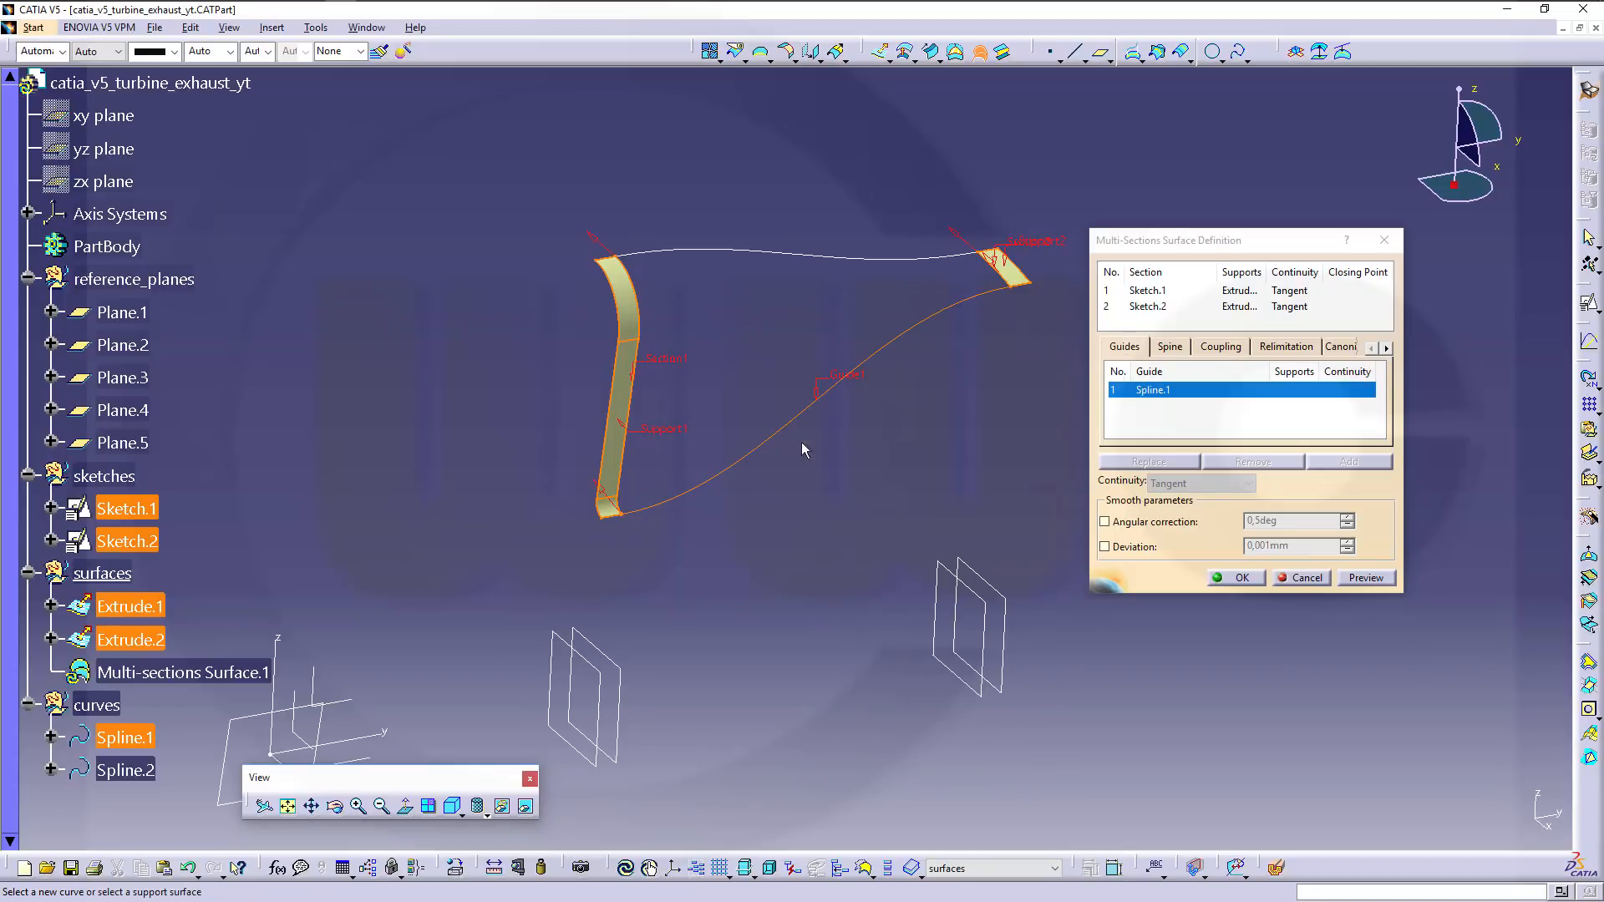
click(248, 724)
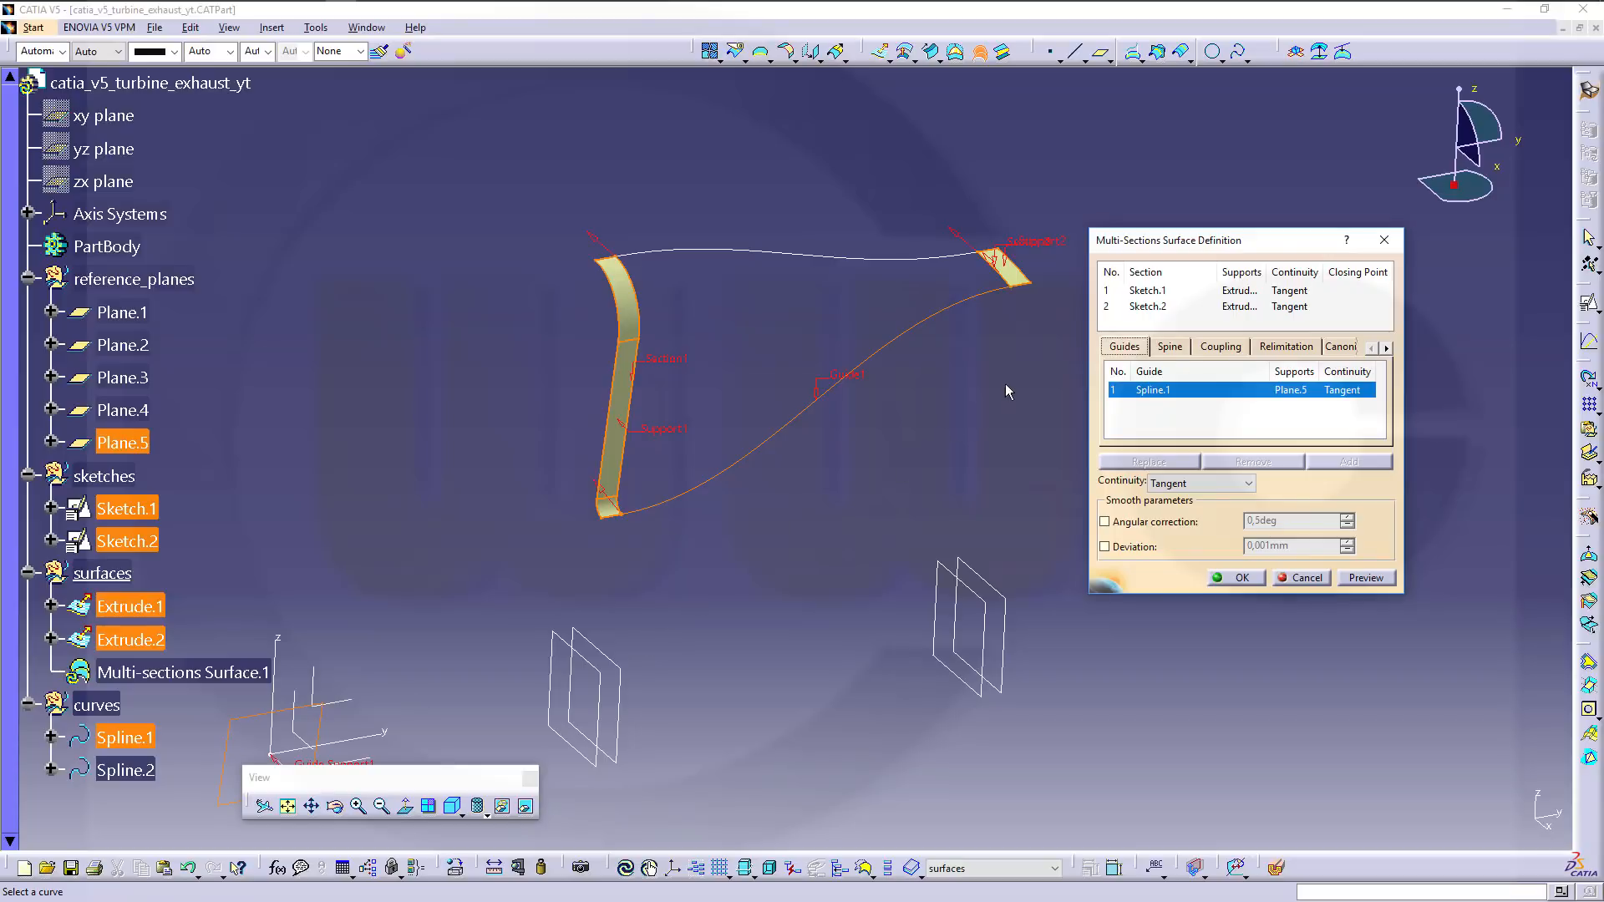
Add Spline.2 as the second guide, tangentially supported by the yz plane of the Absolute Axis System, and create the multi-sections surface.
click(785, 261)
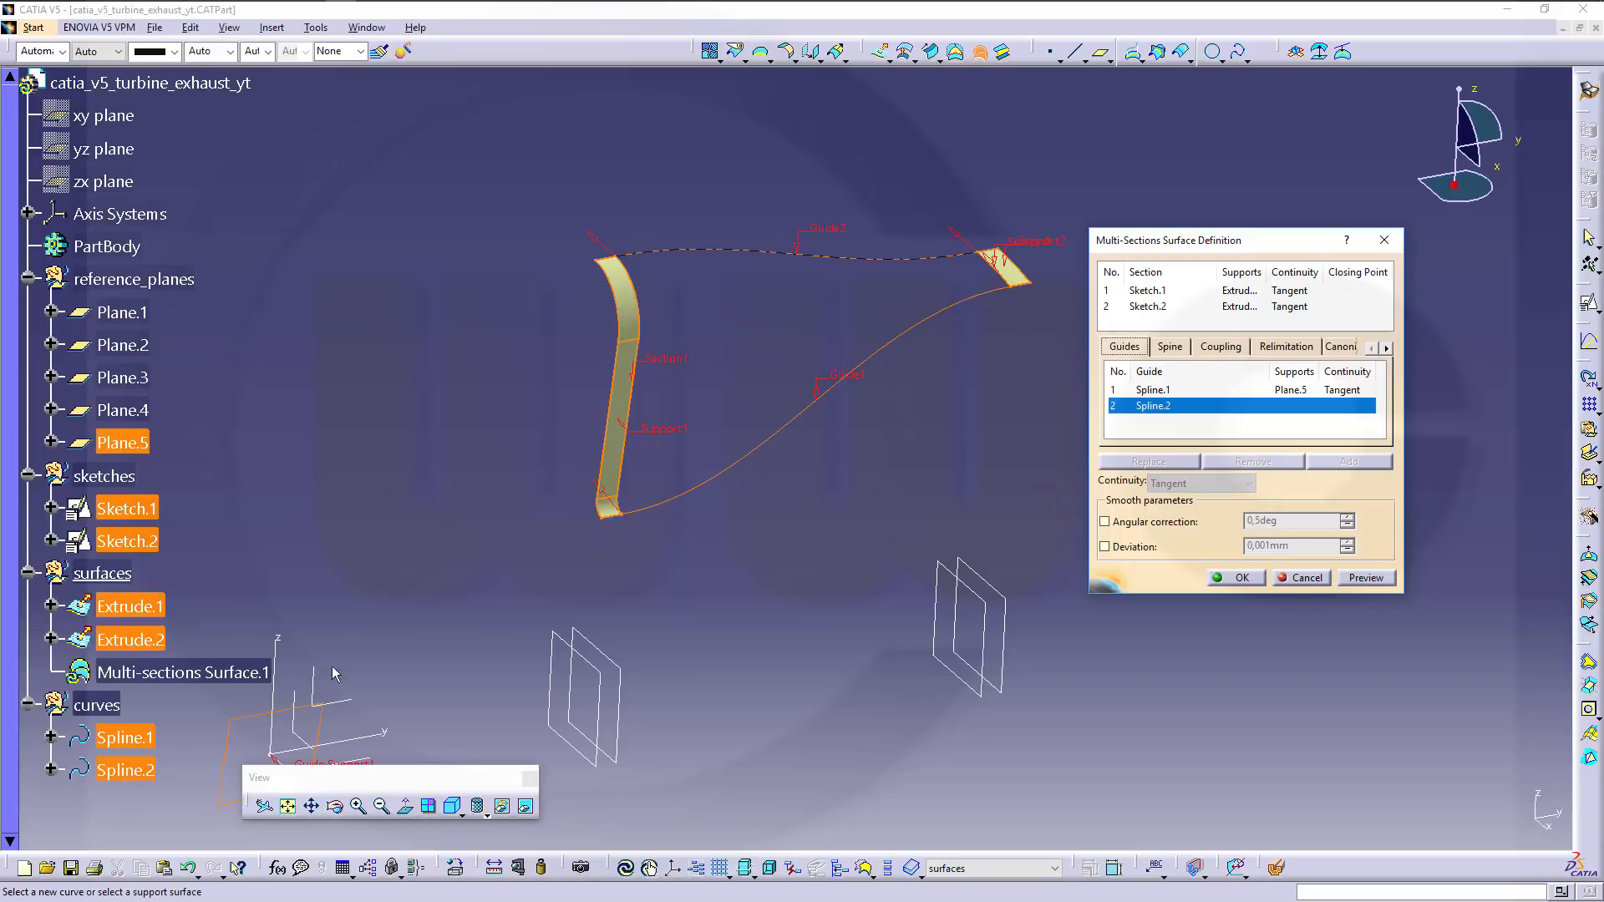
click(314, 694)
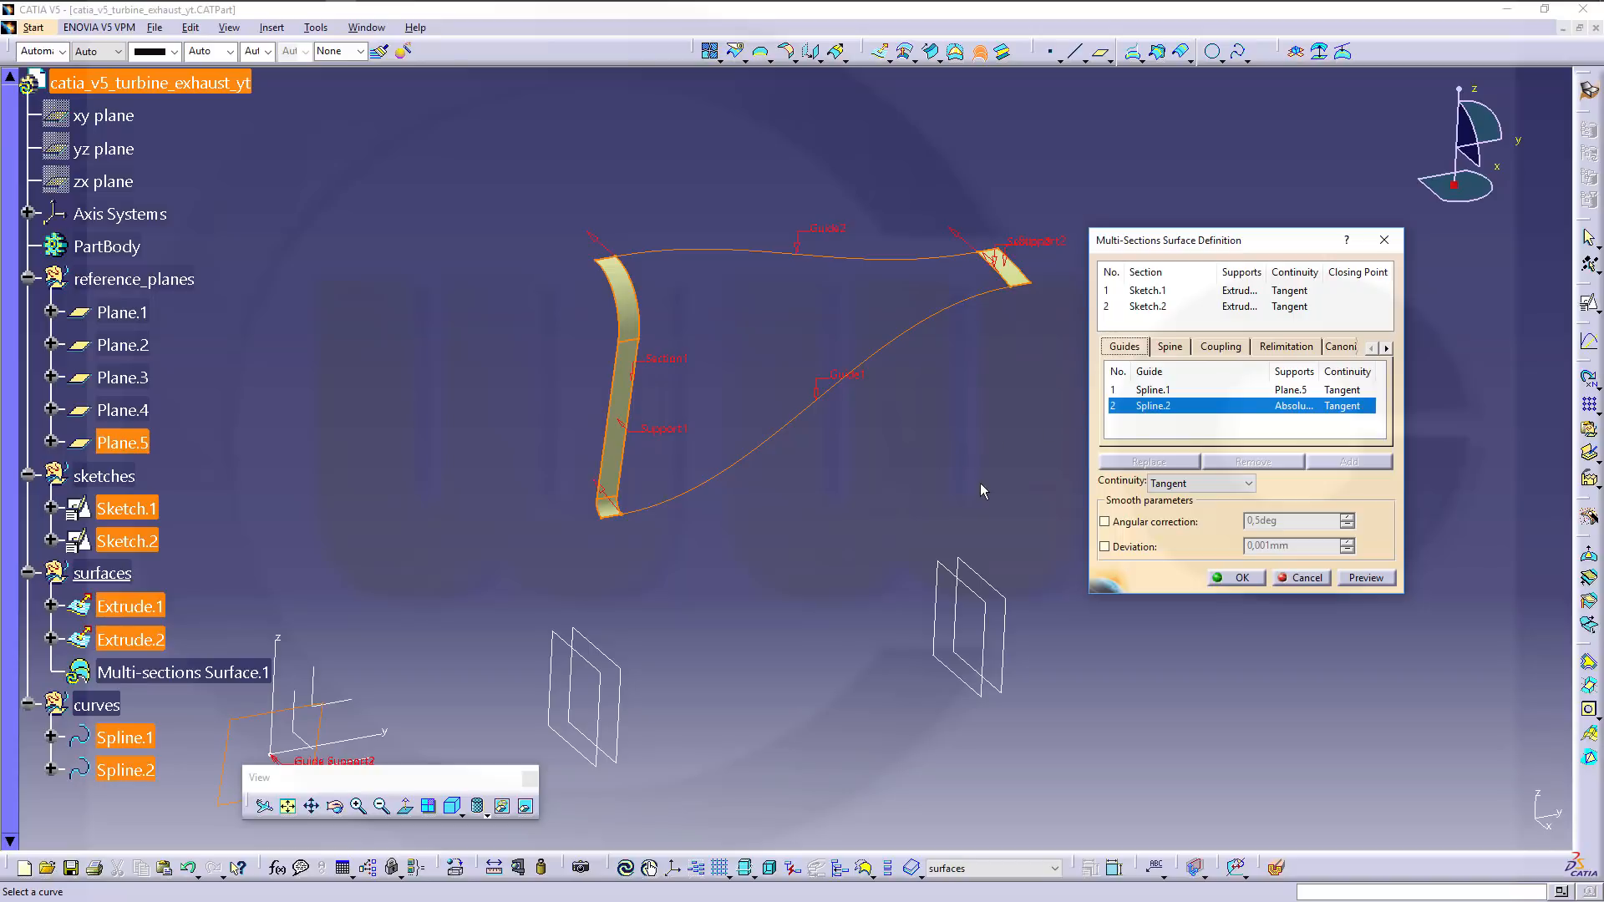
click(1235, 578)
middle_drag(985, 477, 944, 429)
middle_drag(655, 442, 792, 541)
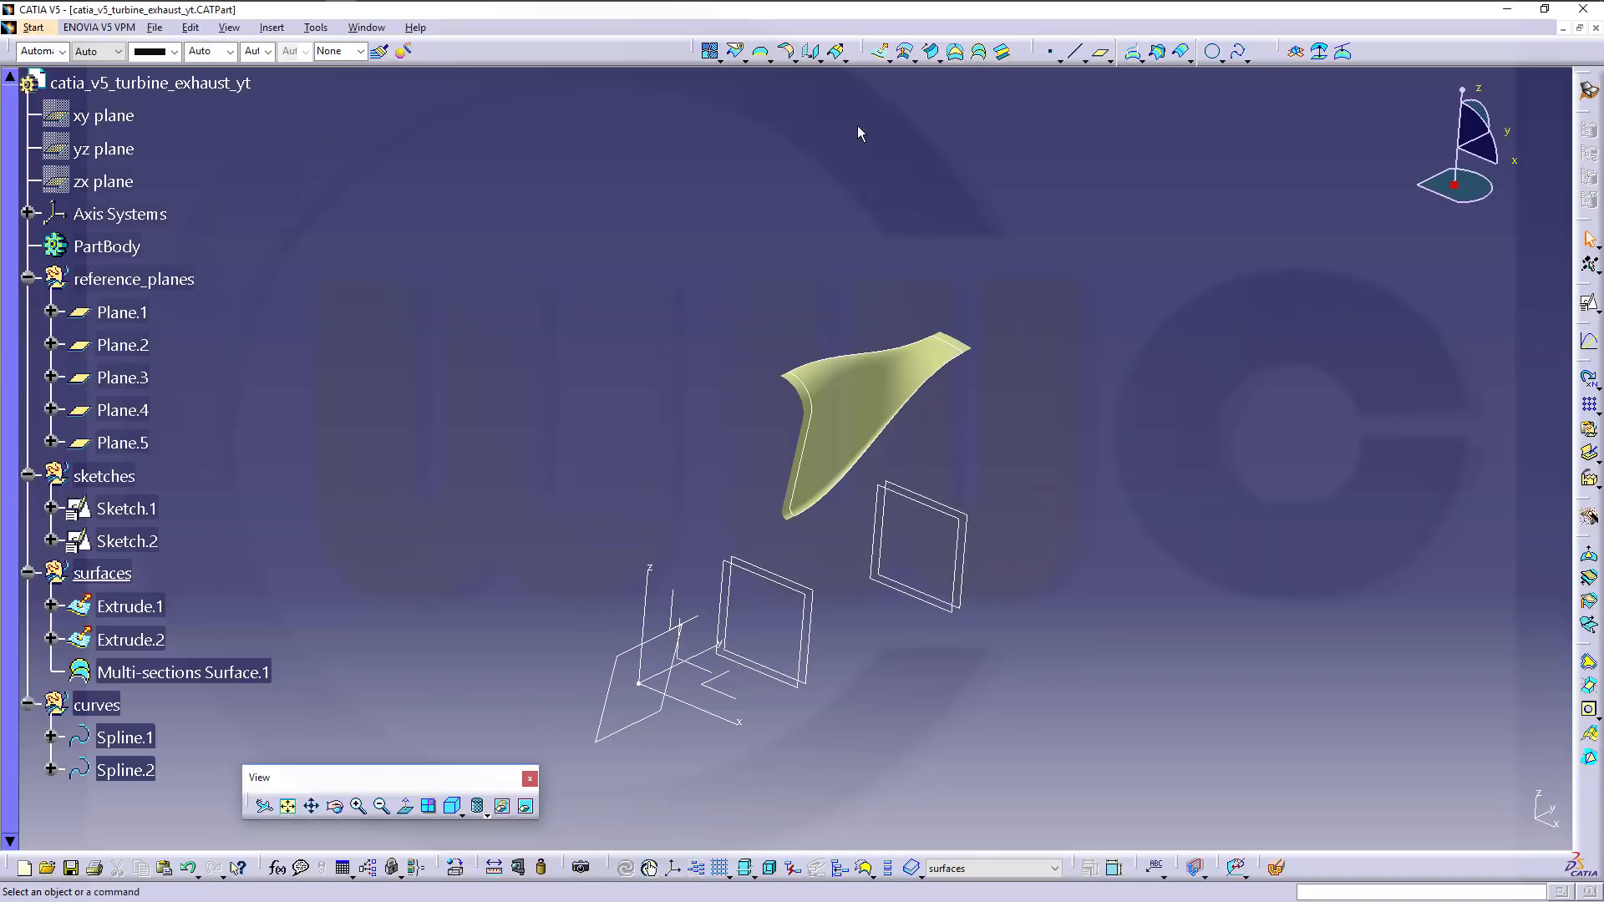
click(823, 61)
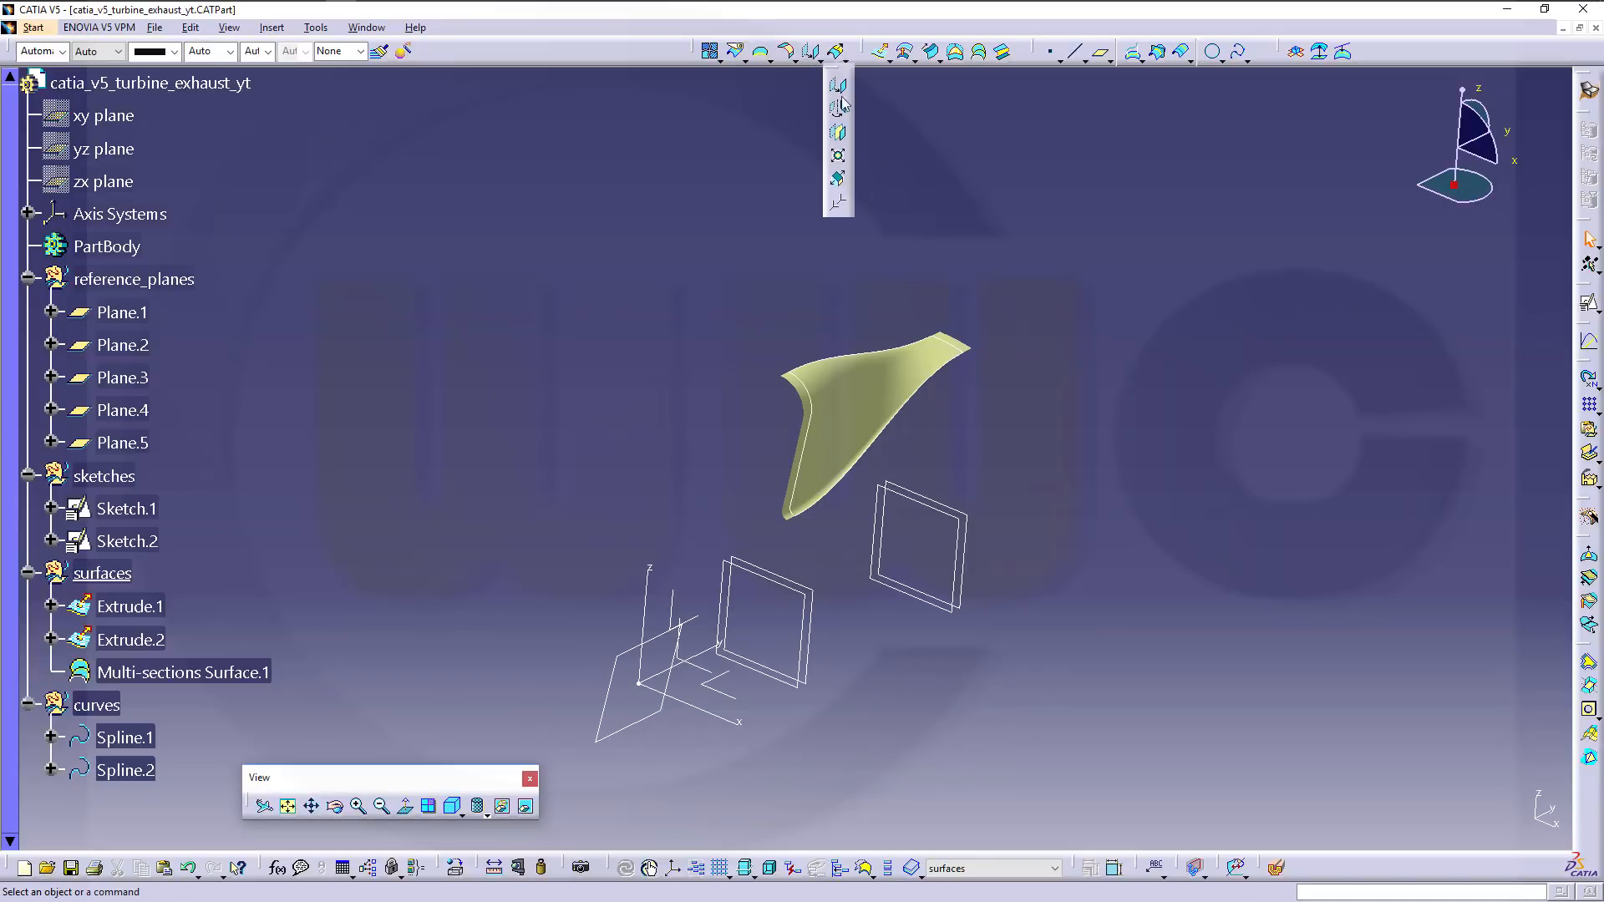
click(841, 138)
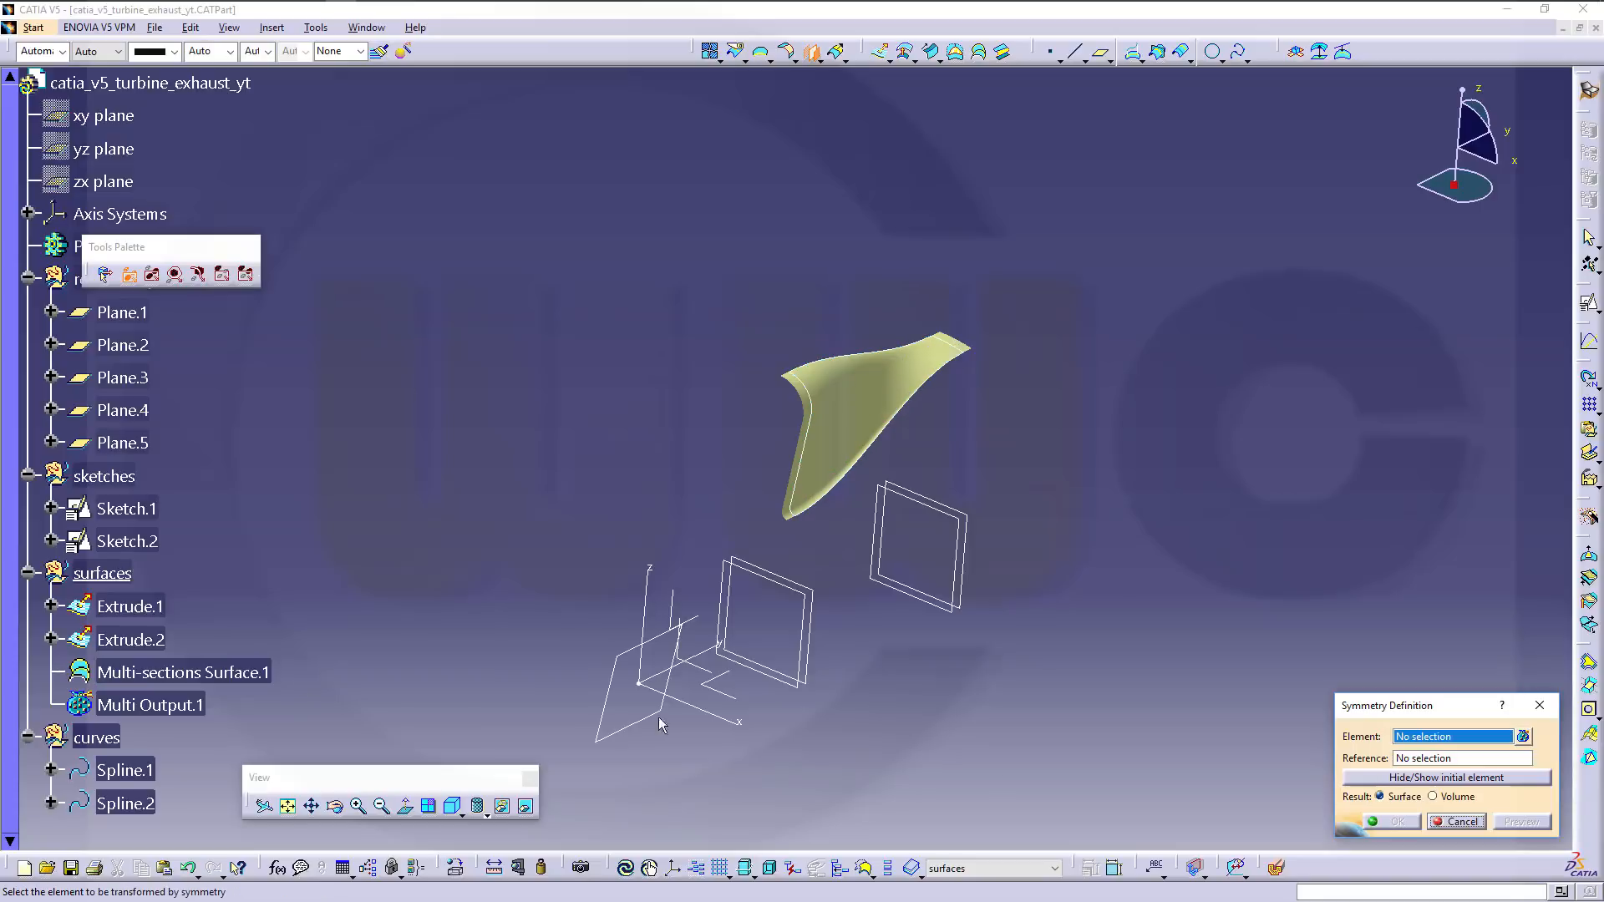
click(1458, 822)
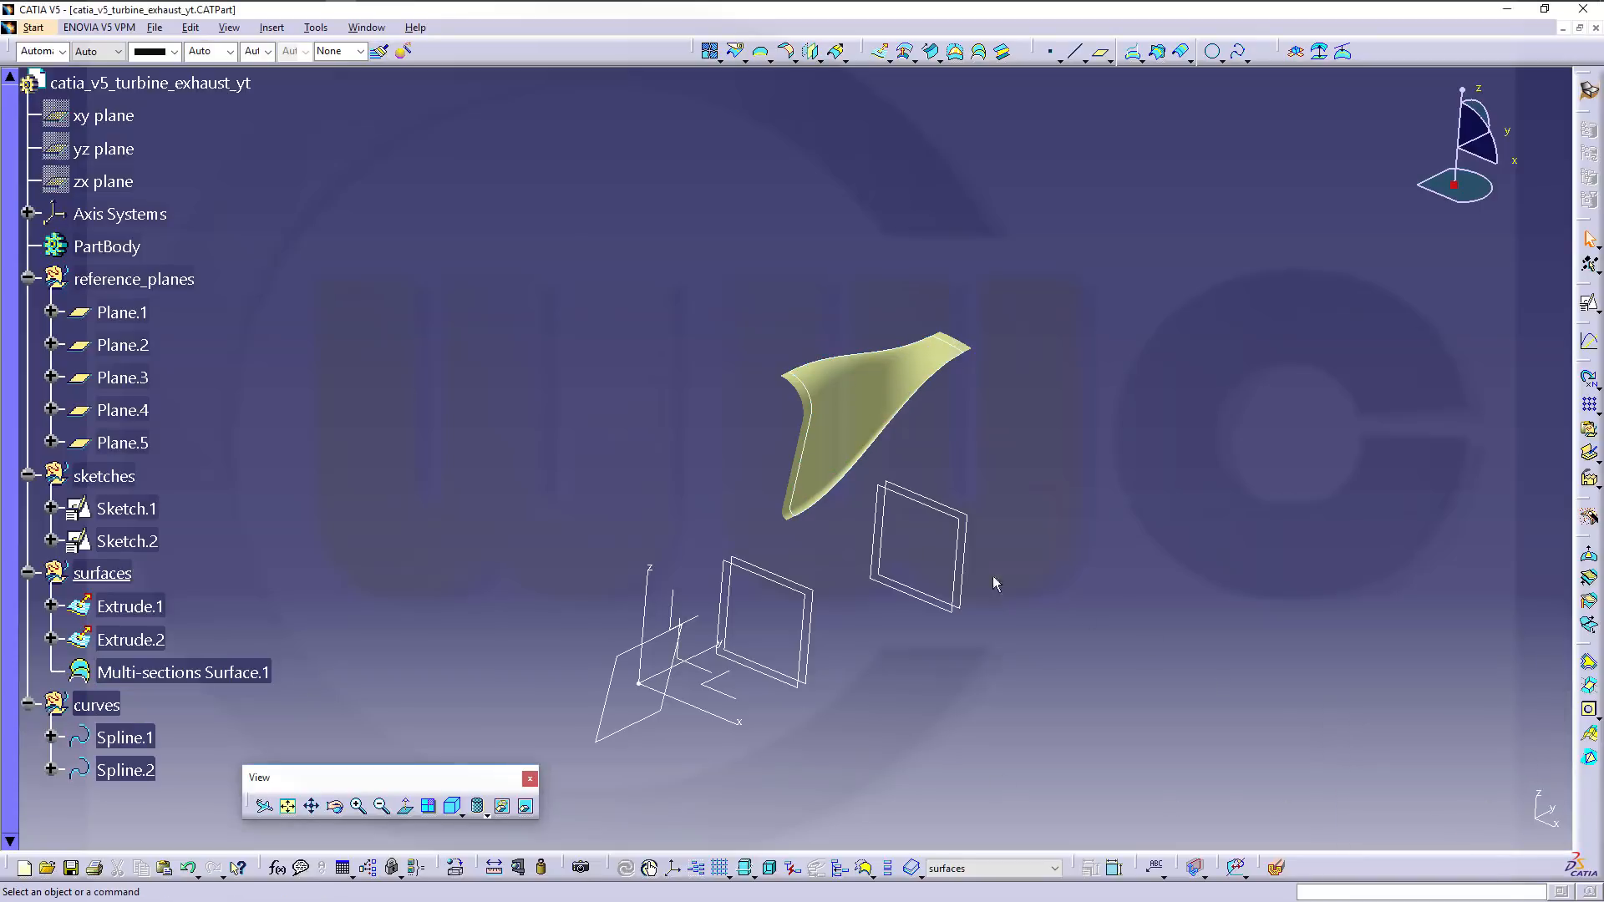
Join Multi-sections Surface.1 with Extrude.1 and Extrude.2 into one surface.
click(709, 51)
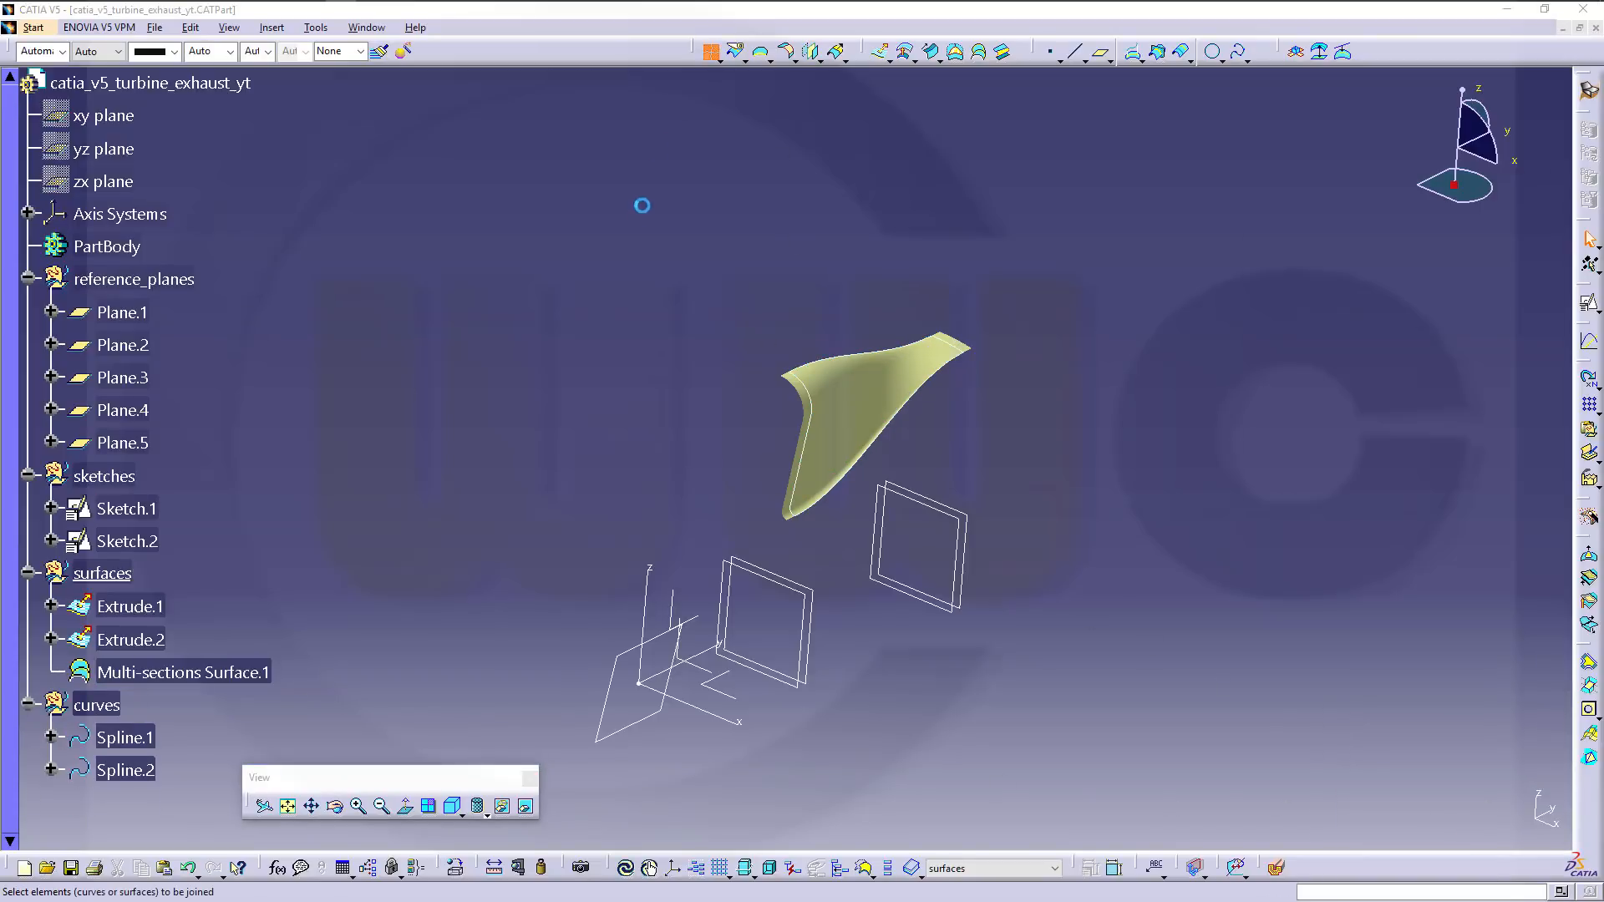
middle_drag(667, 321, 739, 279)
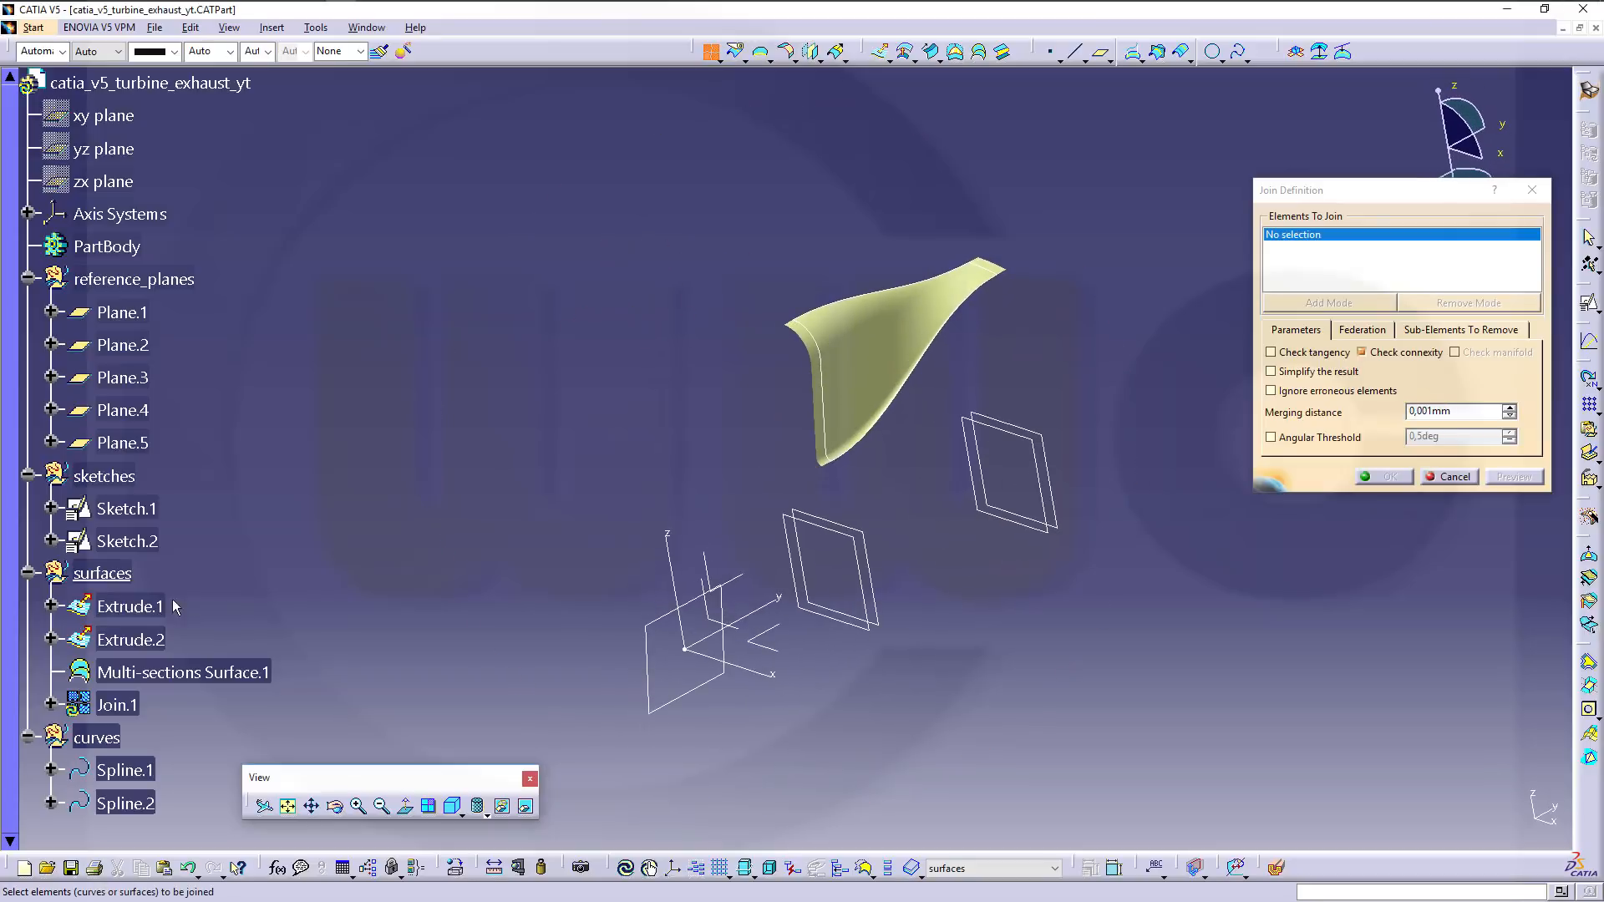
click(154, 670)
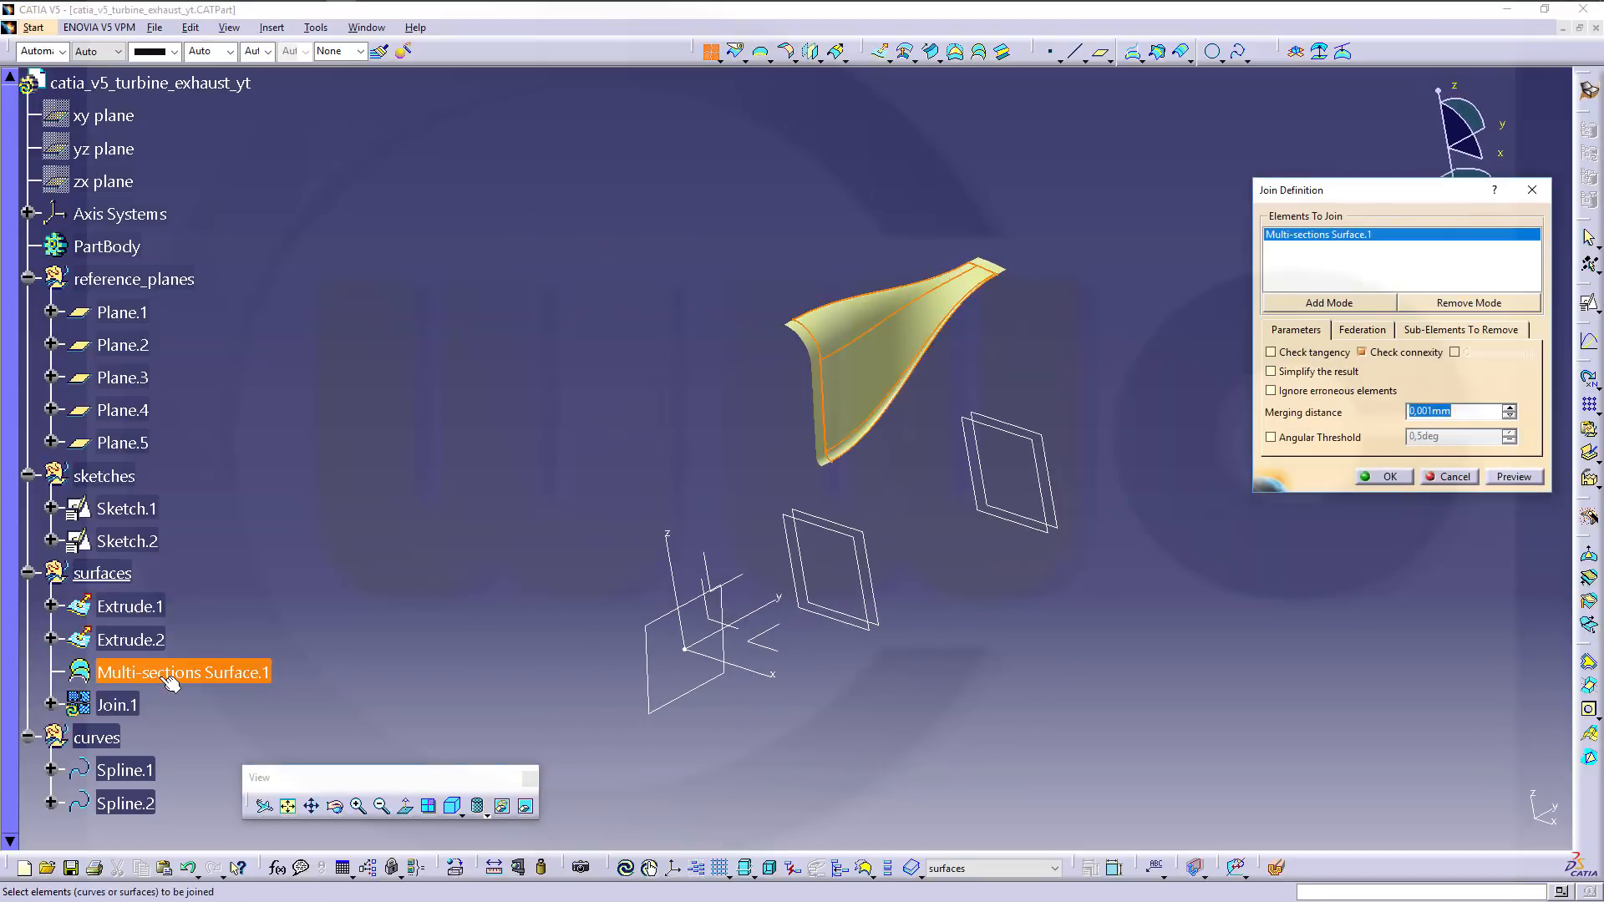
click(132, 608)
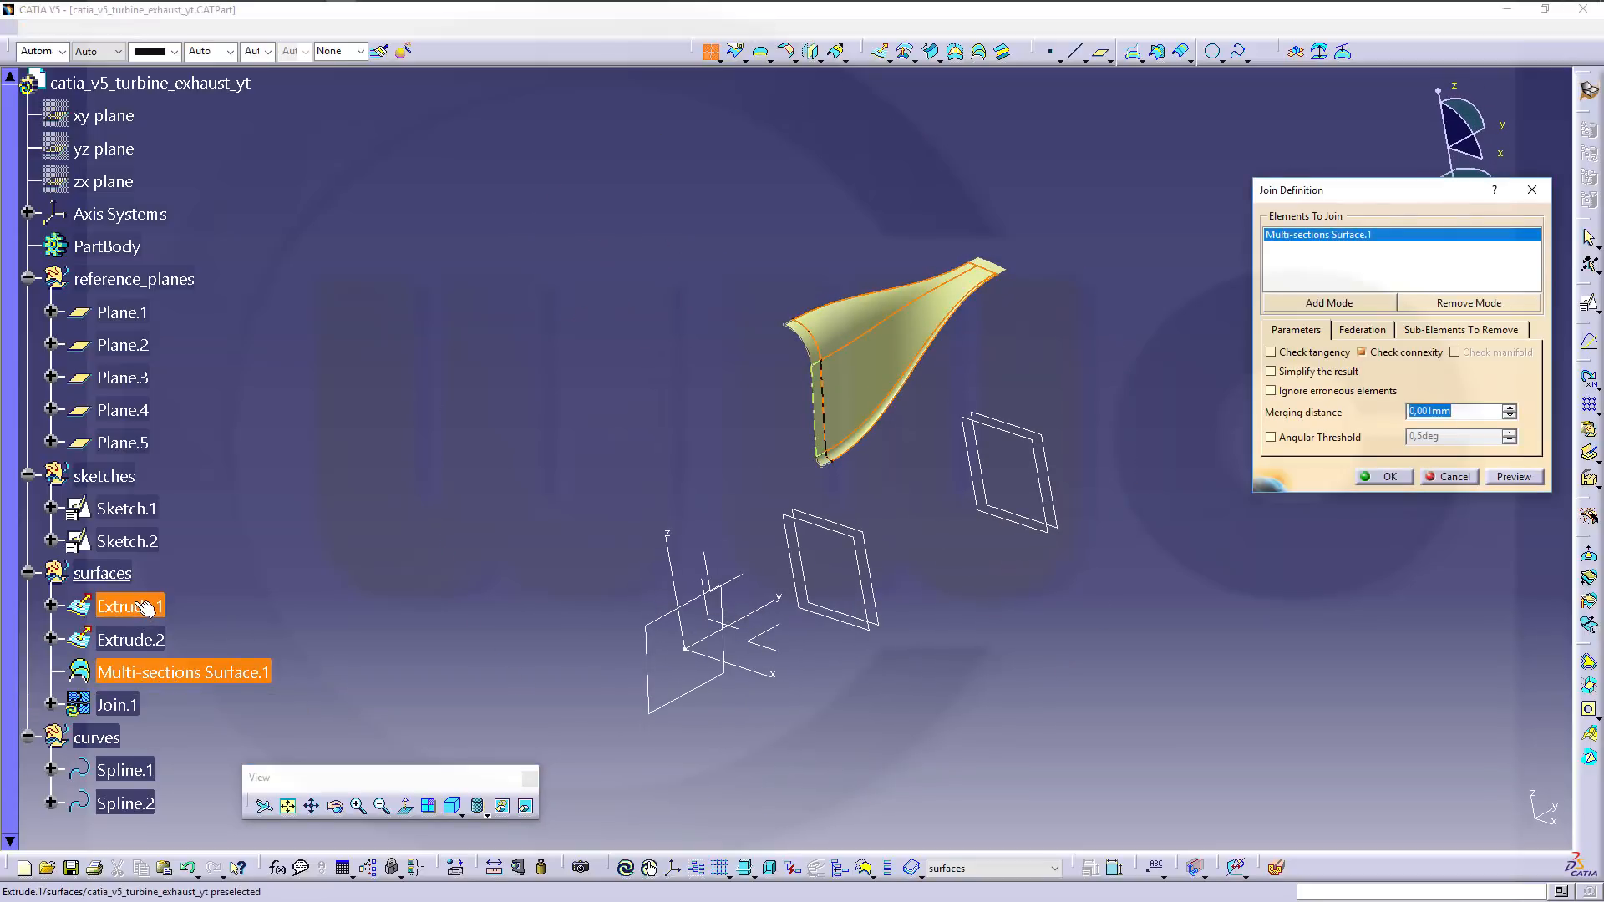
click(142, 640)
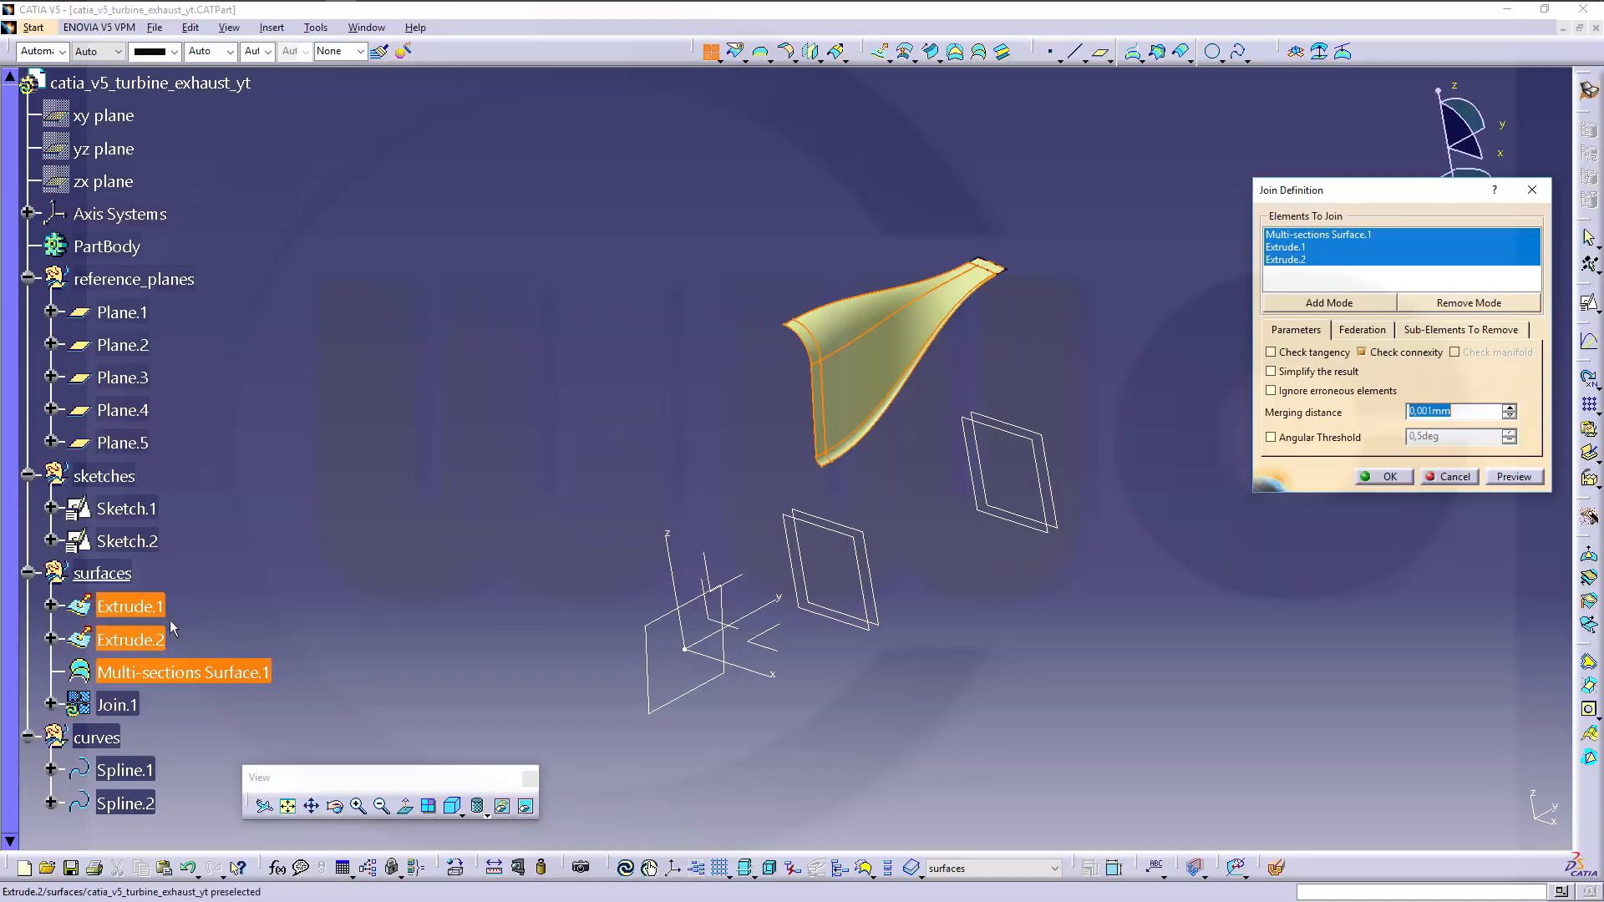
click(1387, 480)
Mirror the joined exhaust surface with Symmetry about the yz plane of the Absolute Axis System.
middle_drag(1206, 437, 932, 232)
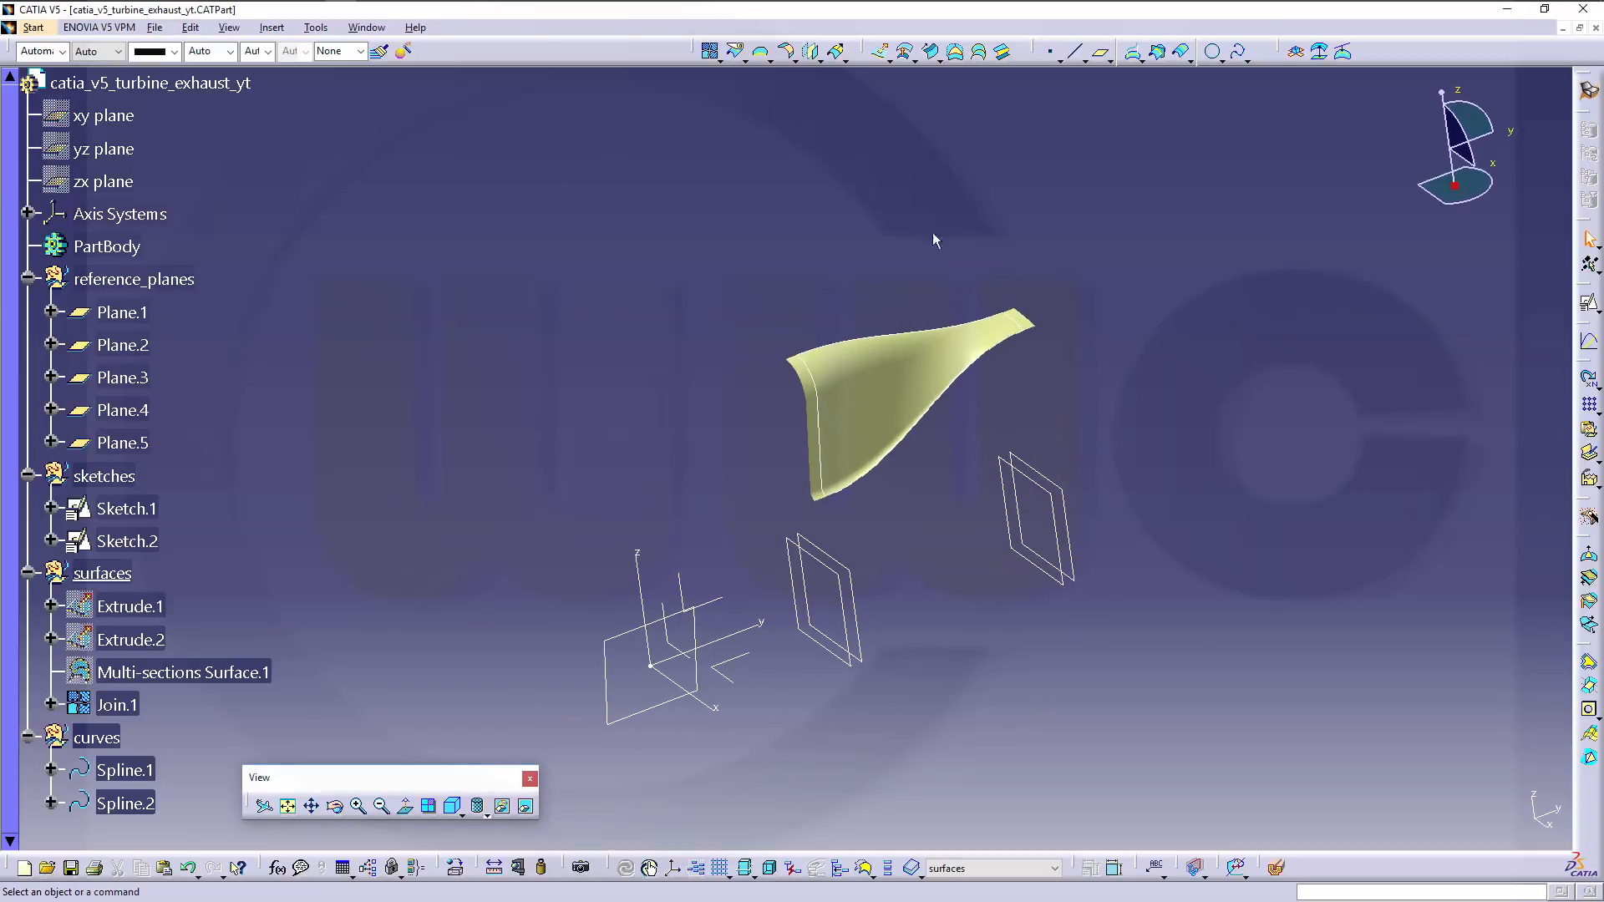
click(811, 52)
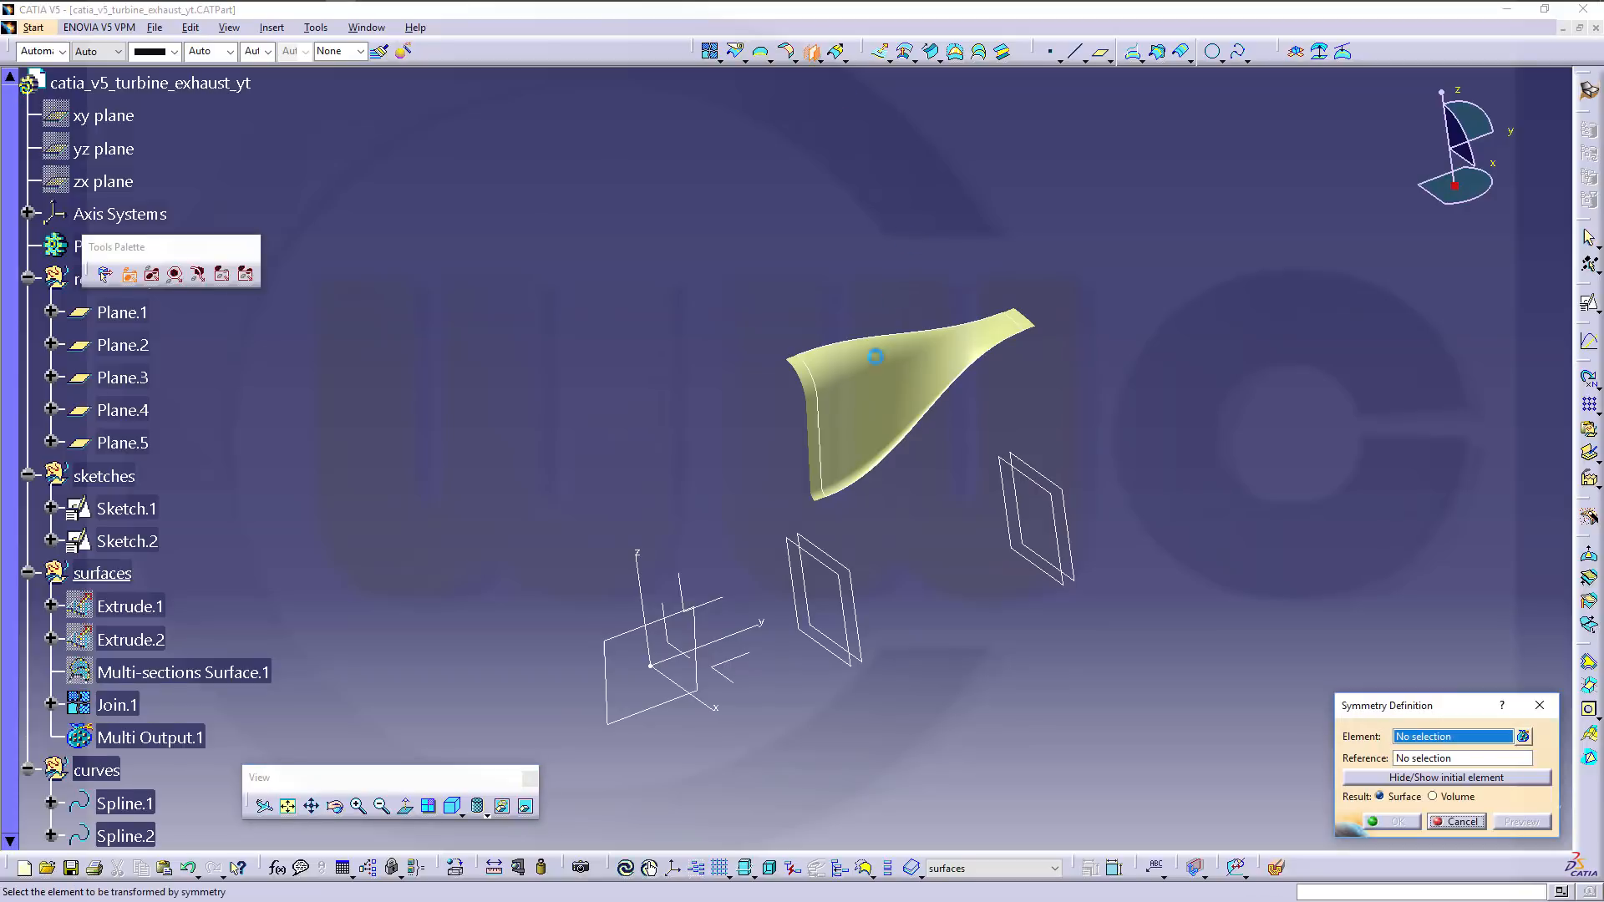
click(869, 404)
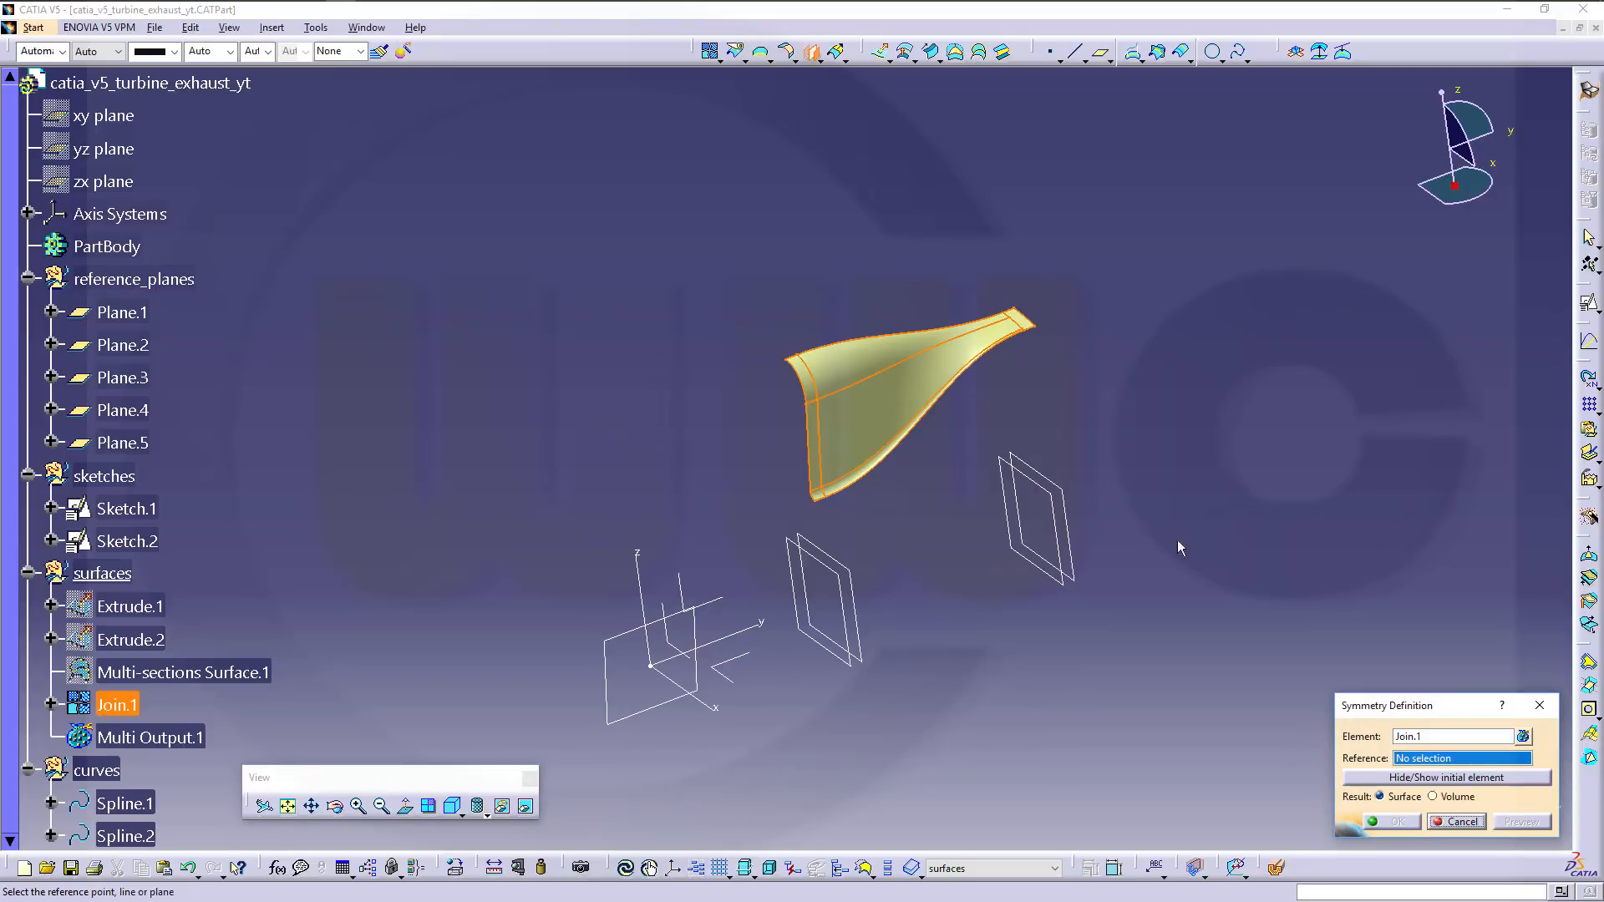
click(717, 610)
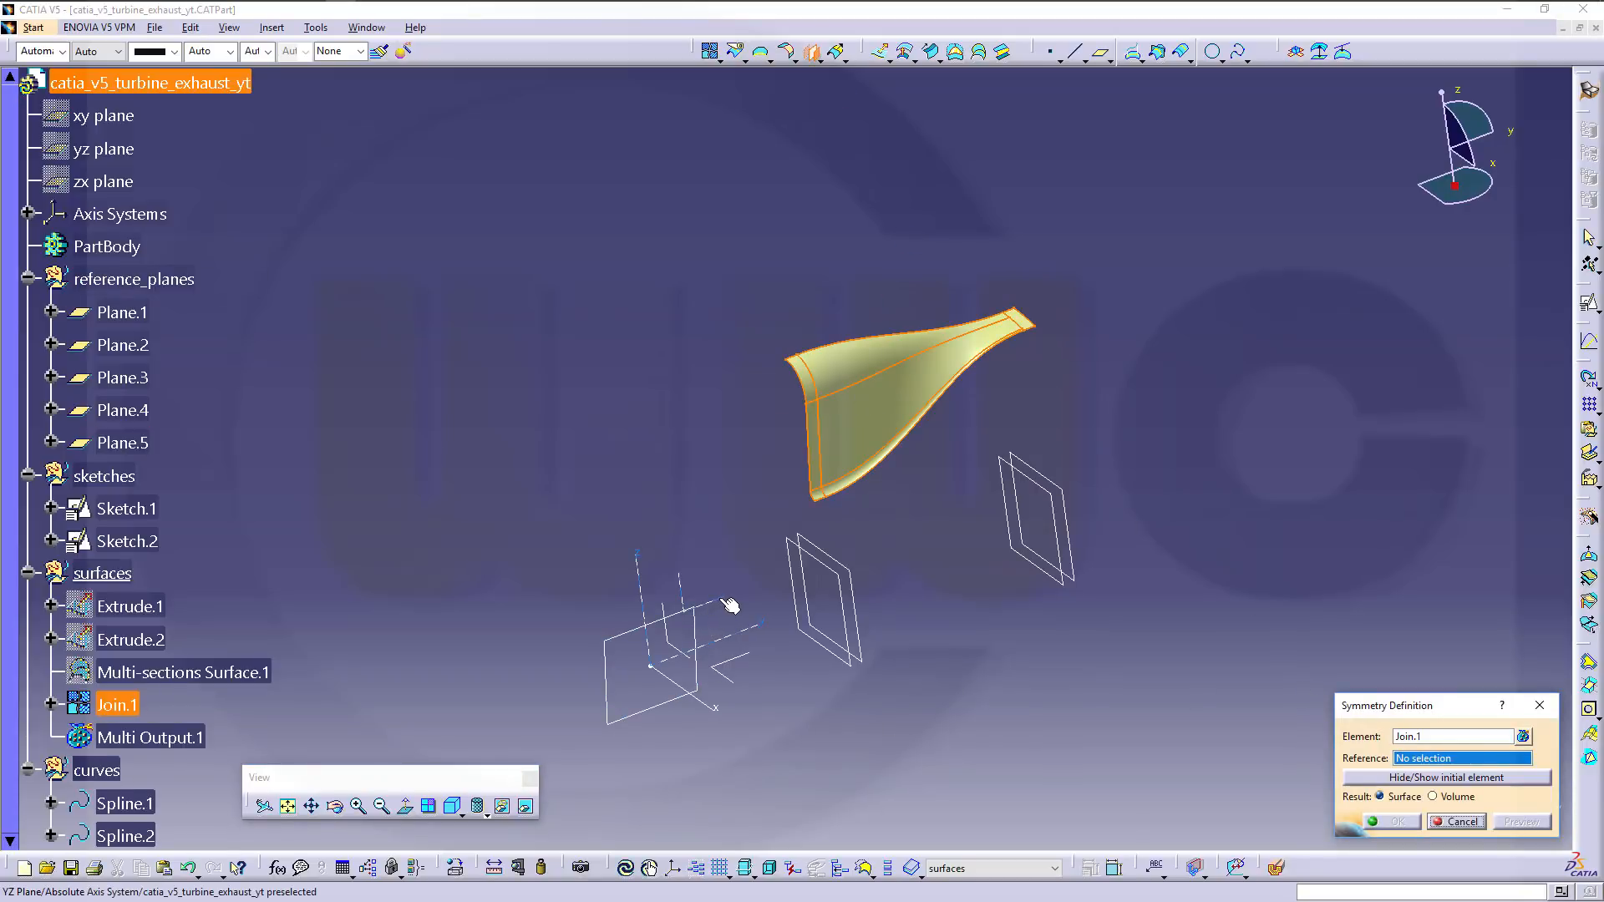
click(1406, 825)
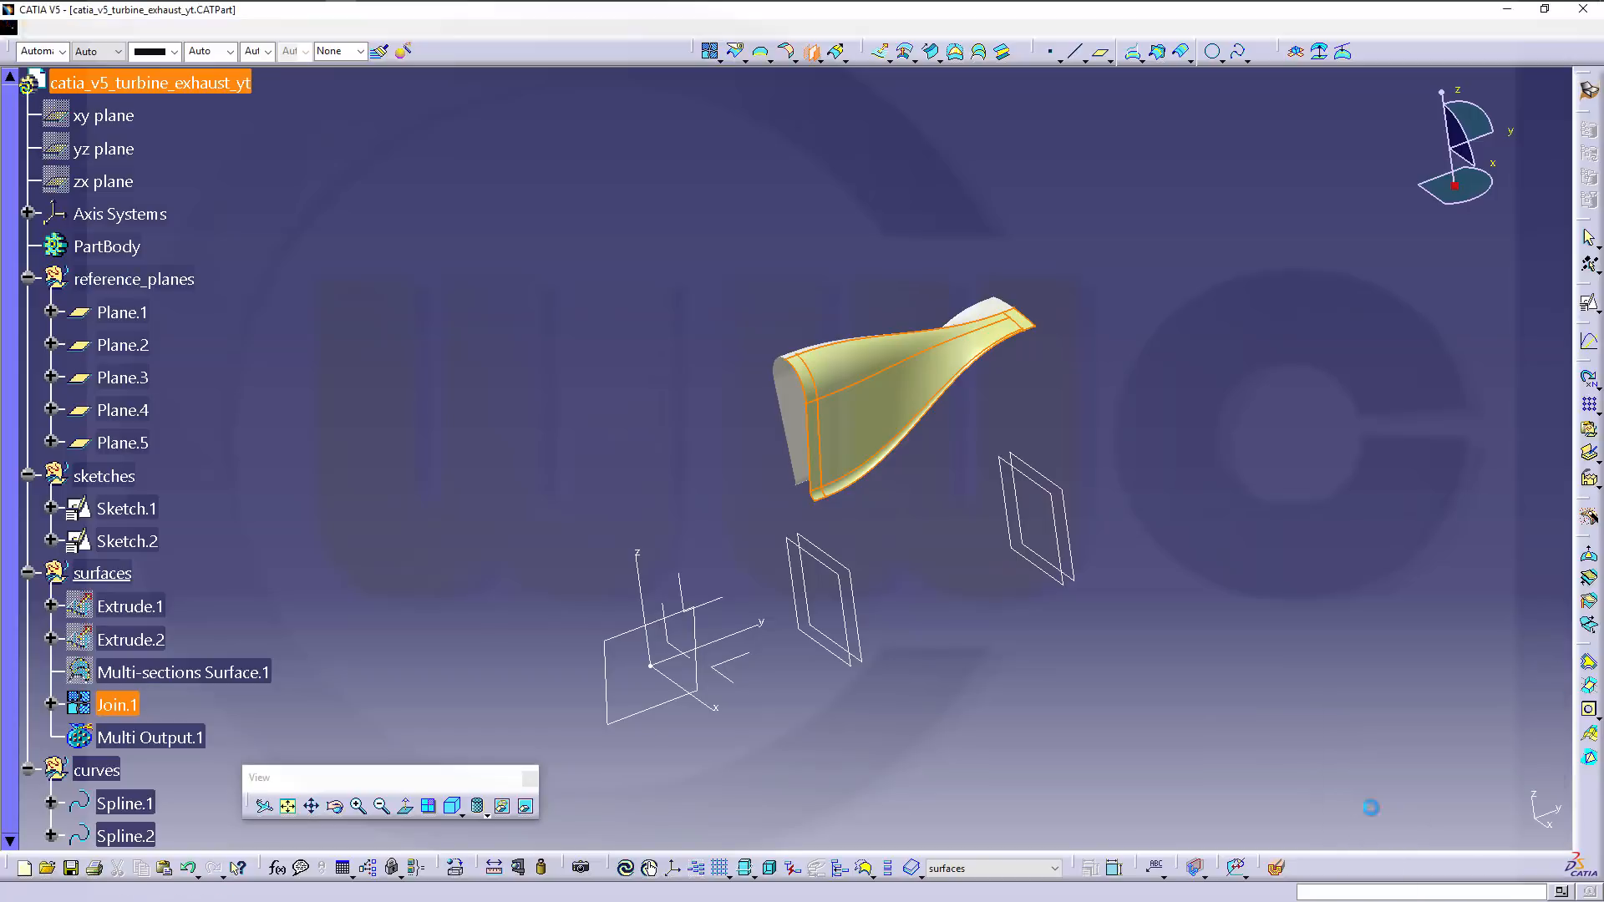
Join the half exhaust surface Join.1 with its mirrored copy Symmetry.1.
click(709, 51)
click(836, 380)
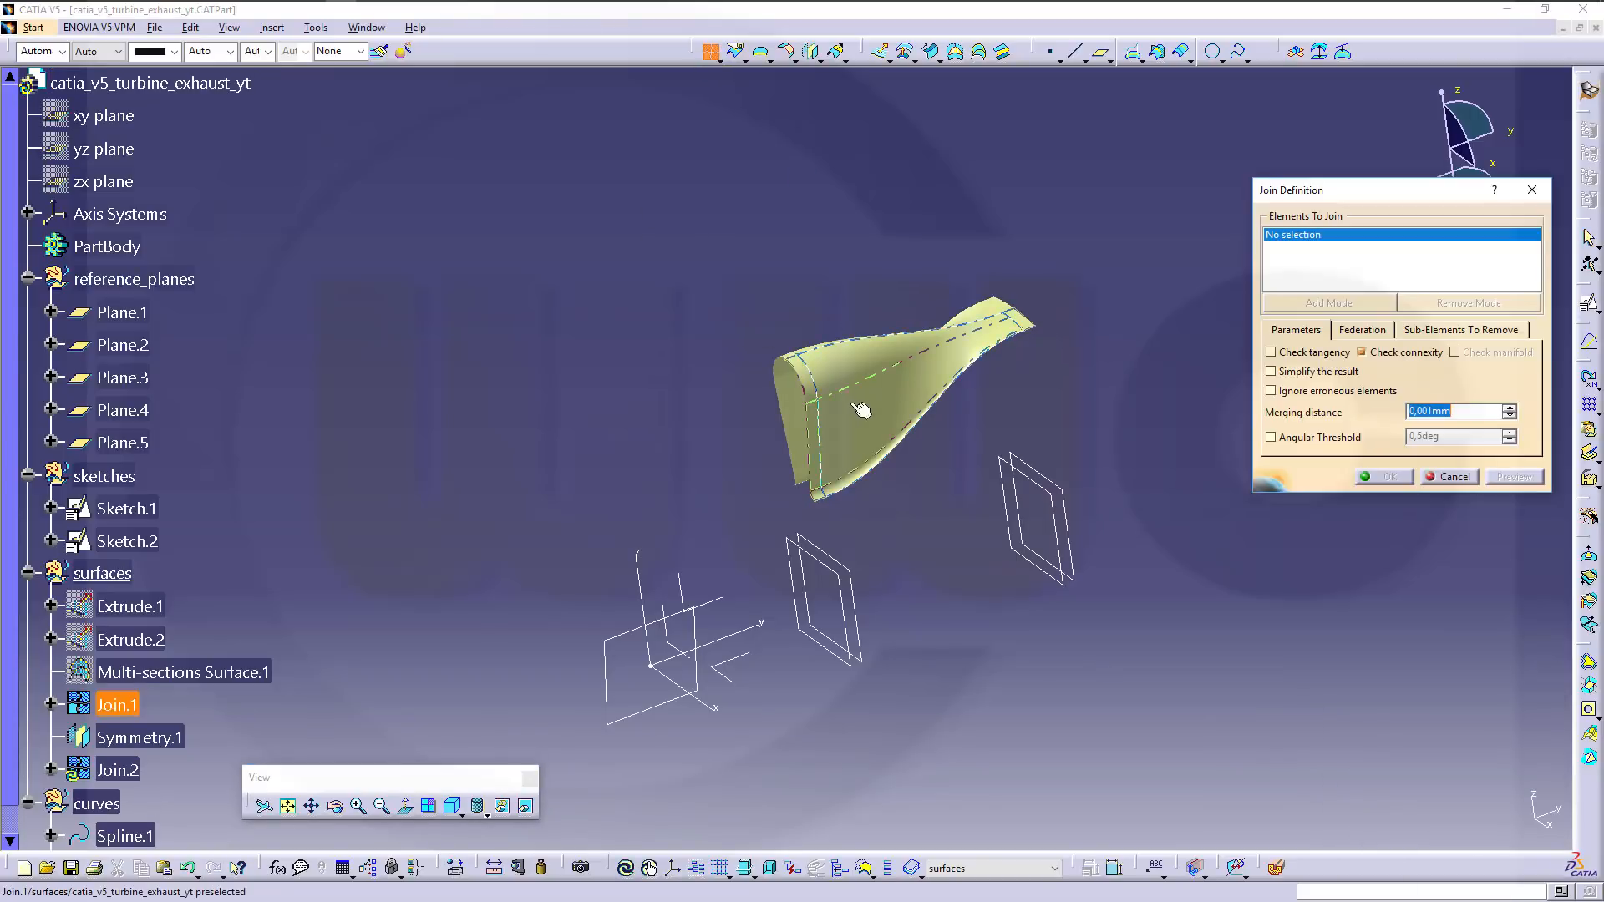
middle_drag(736, 354, 928, 392)
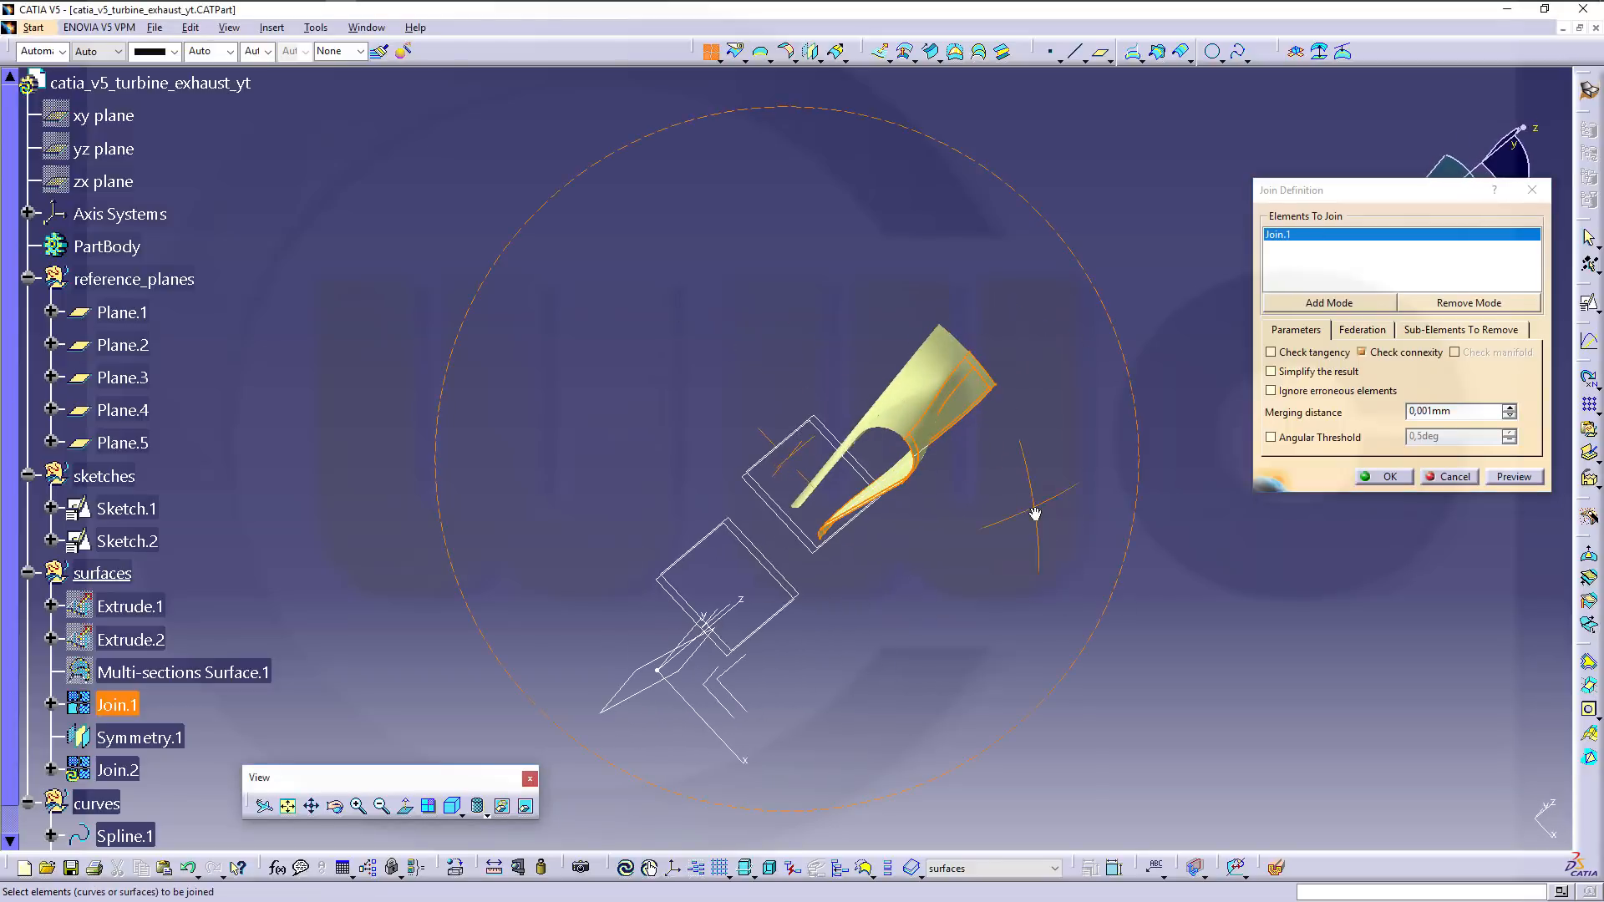
click(937, 395)
click(1387, 476)
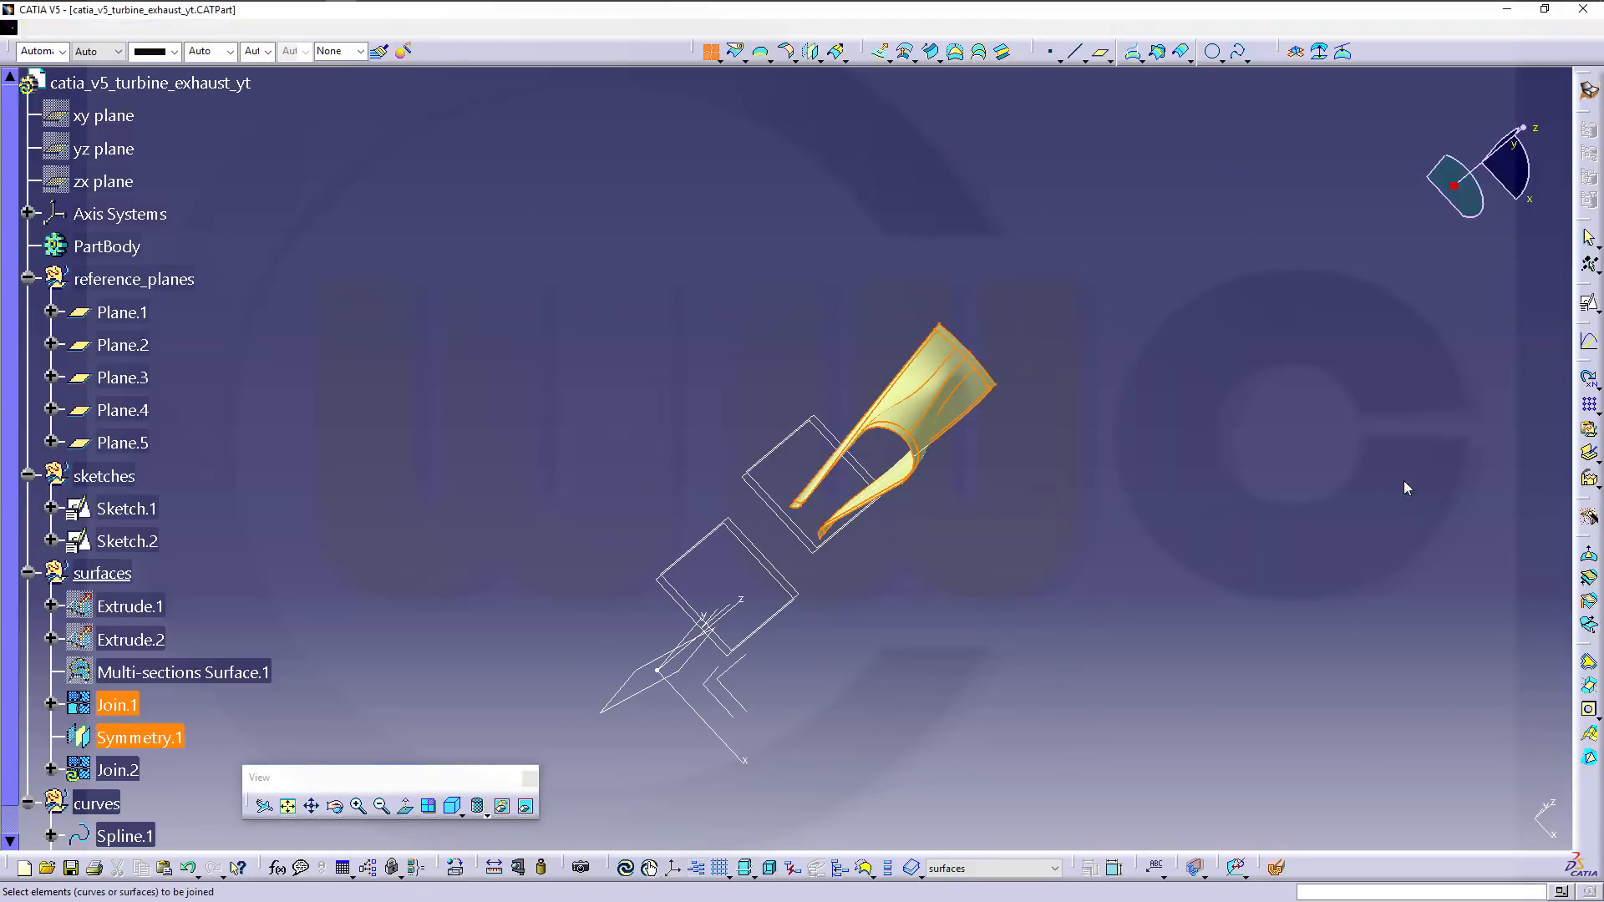
Start a circular pattern of Join.2 with the y axis of the Absolute Axis System as the reference element.
middle_drag(989, 454, 1312, 389)
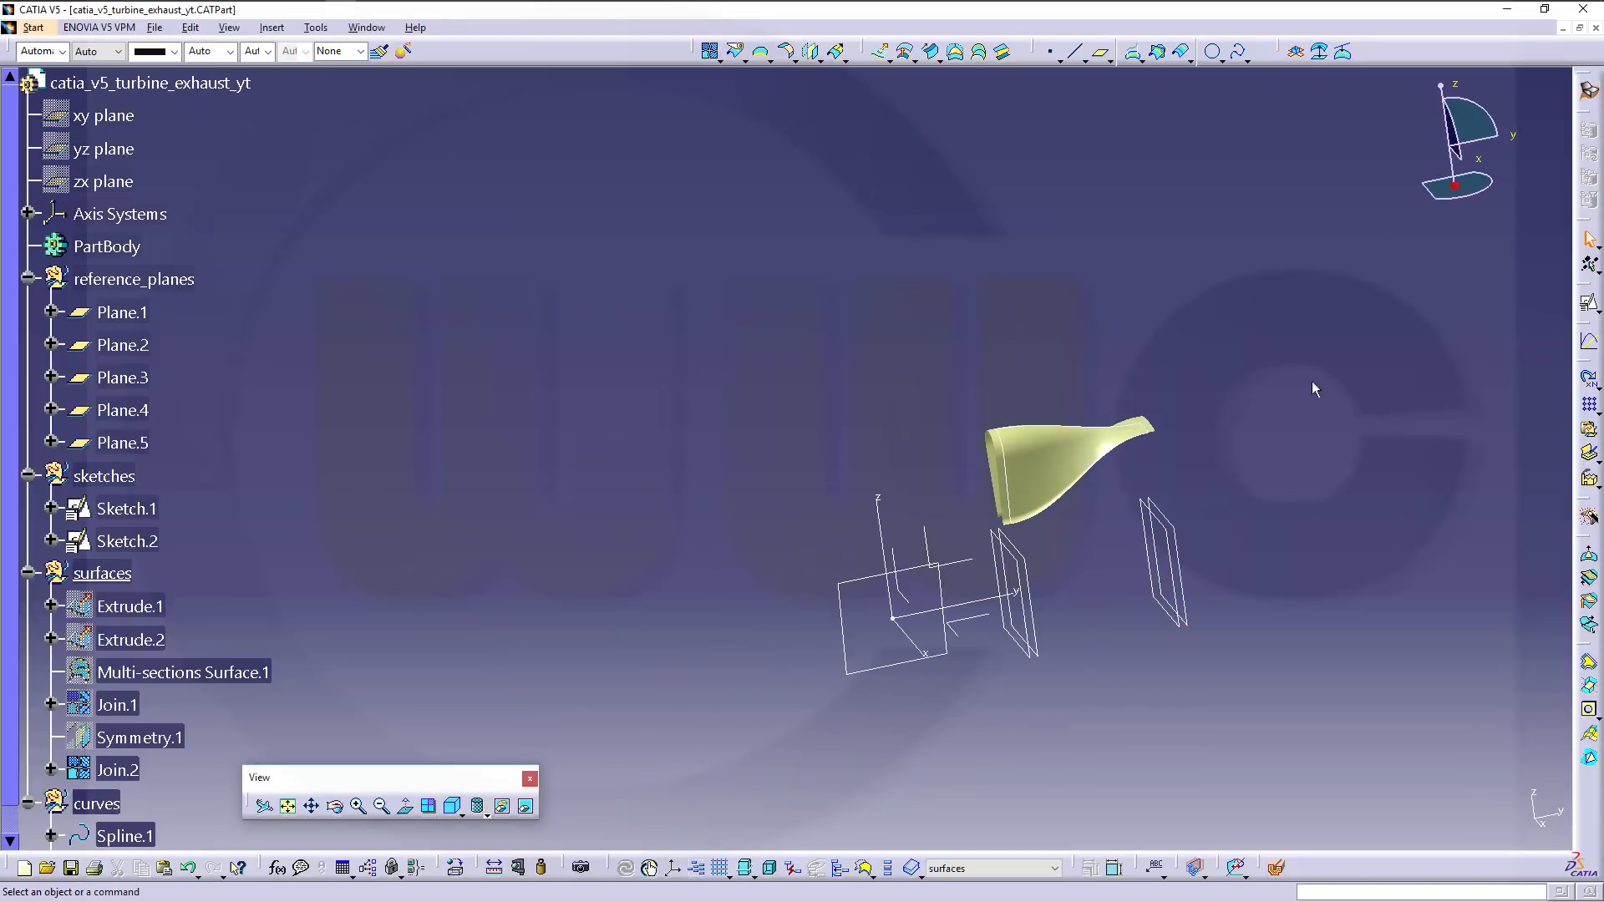
click(1598, 413)
click(1562, 428)
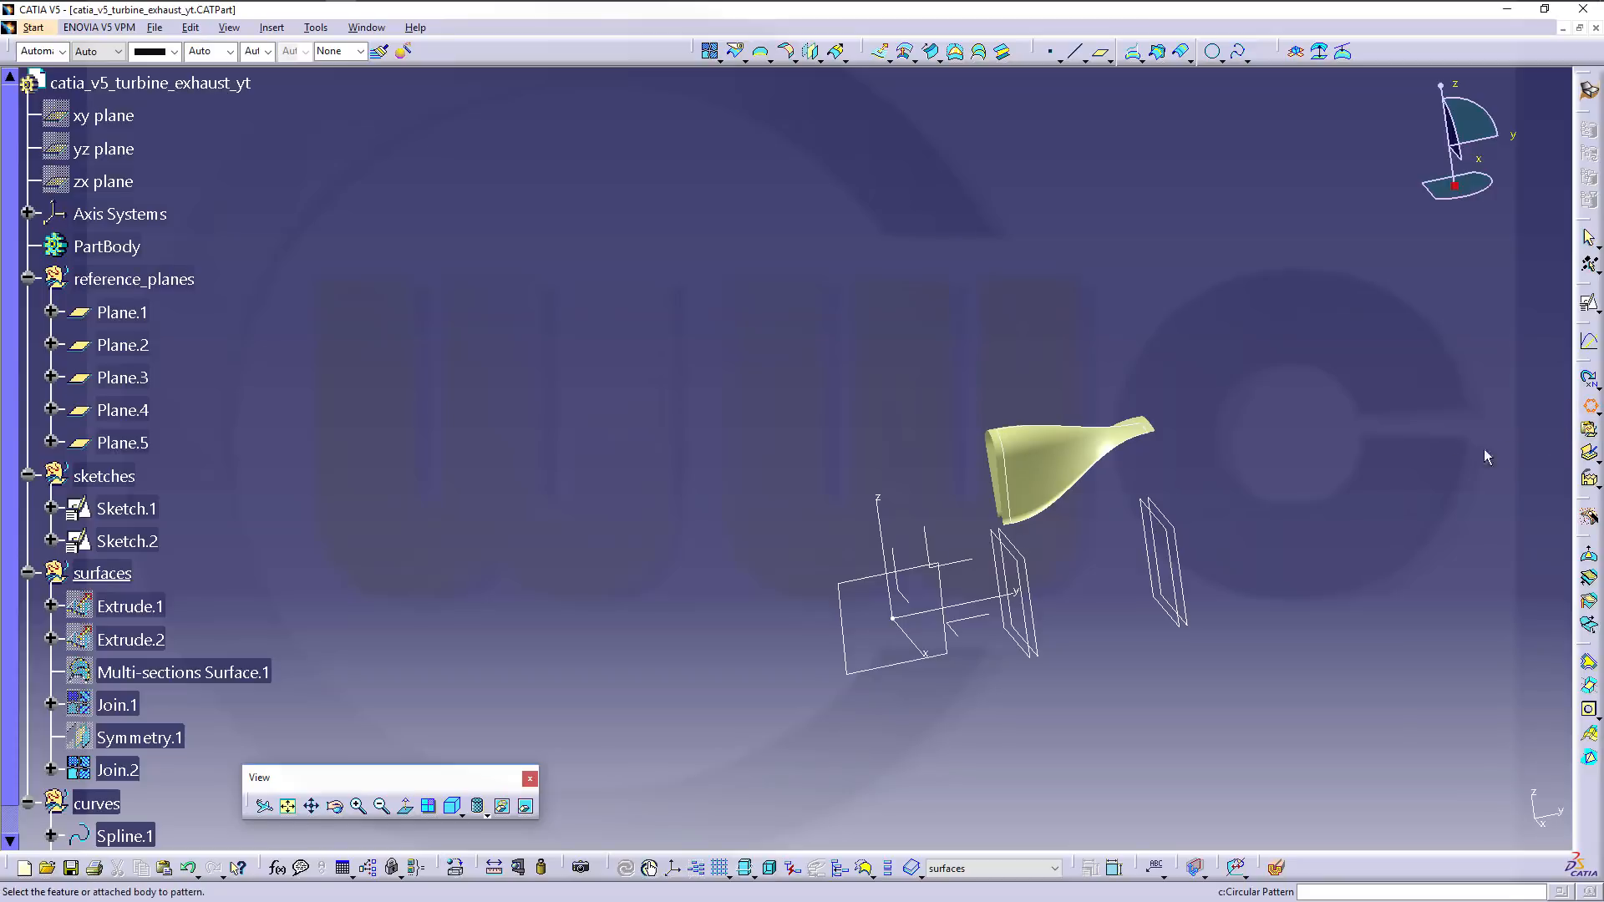
click(1051, 486)
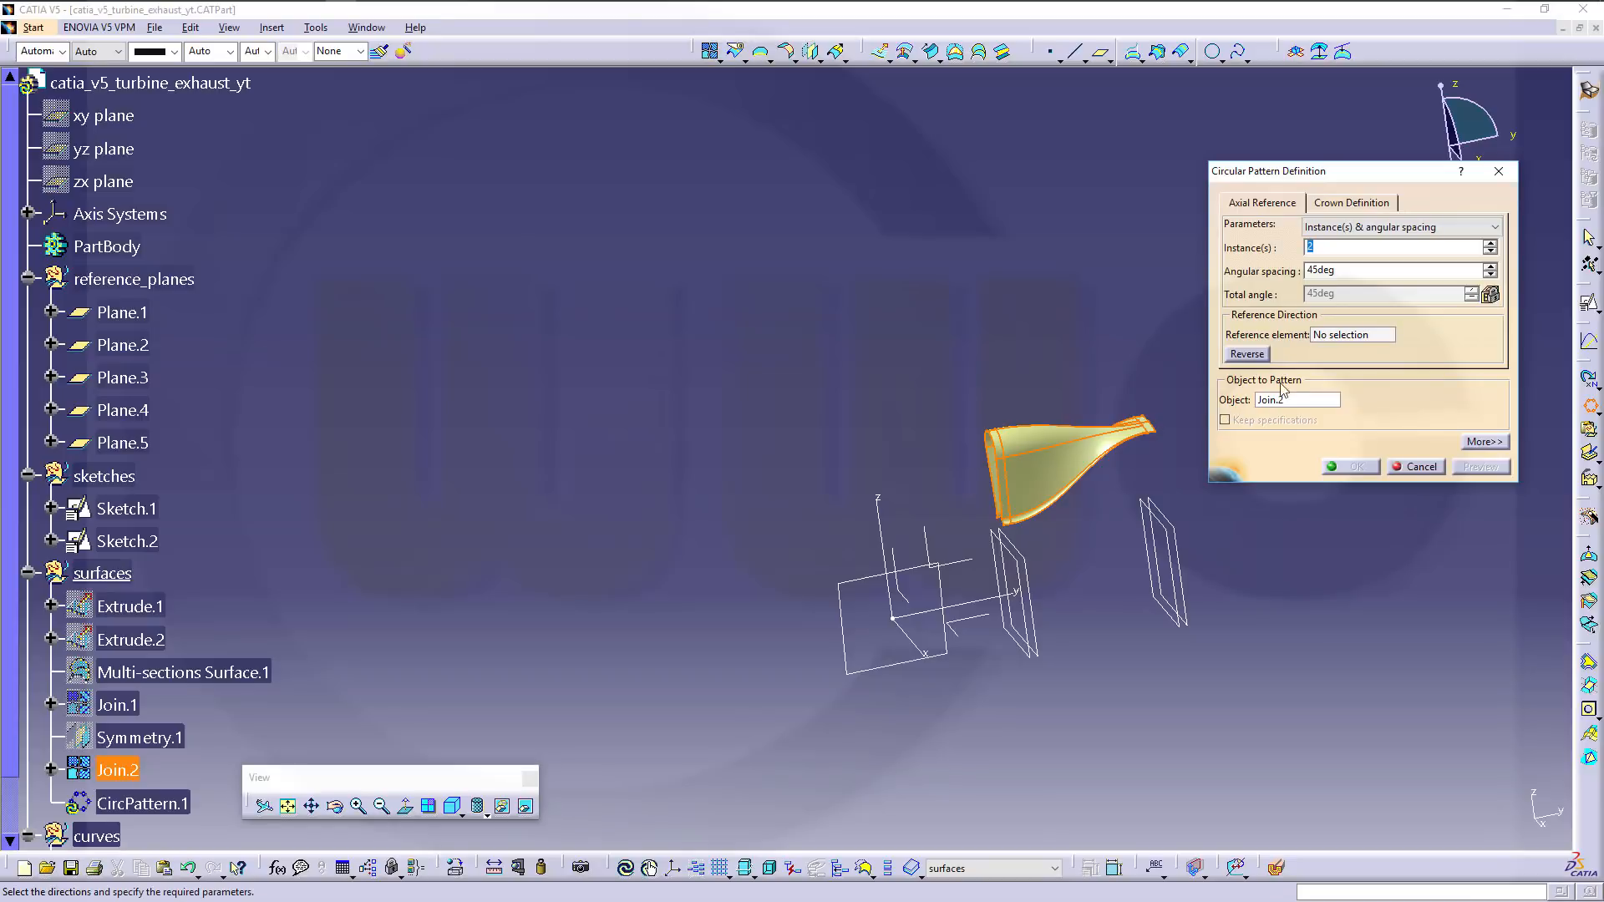
click(1351, 335)
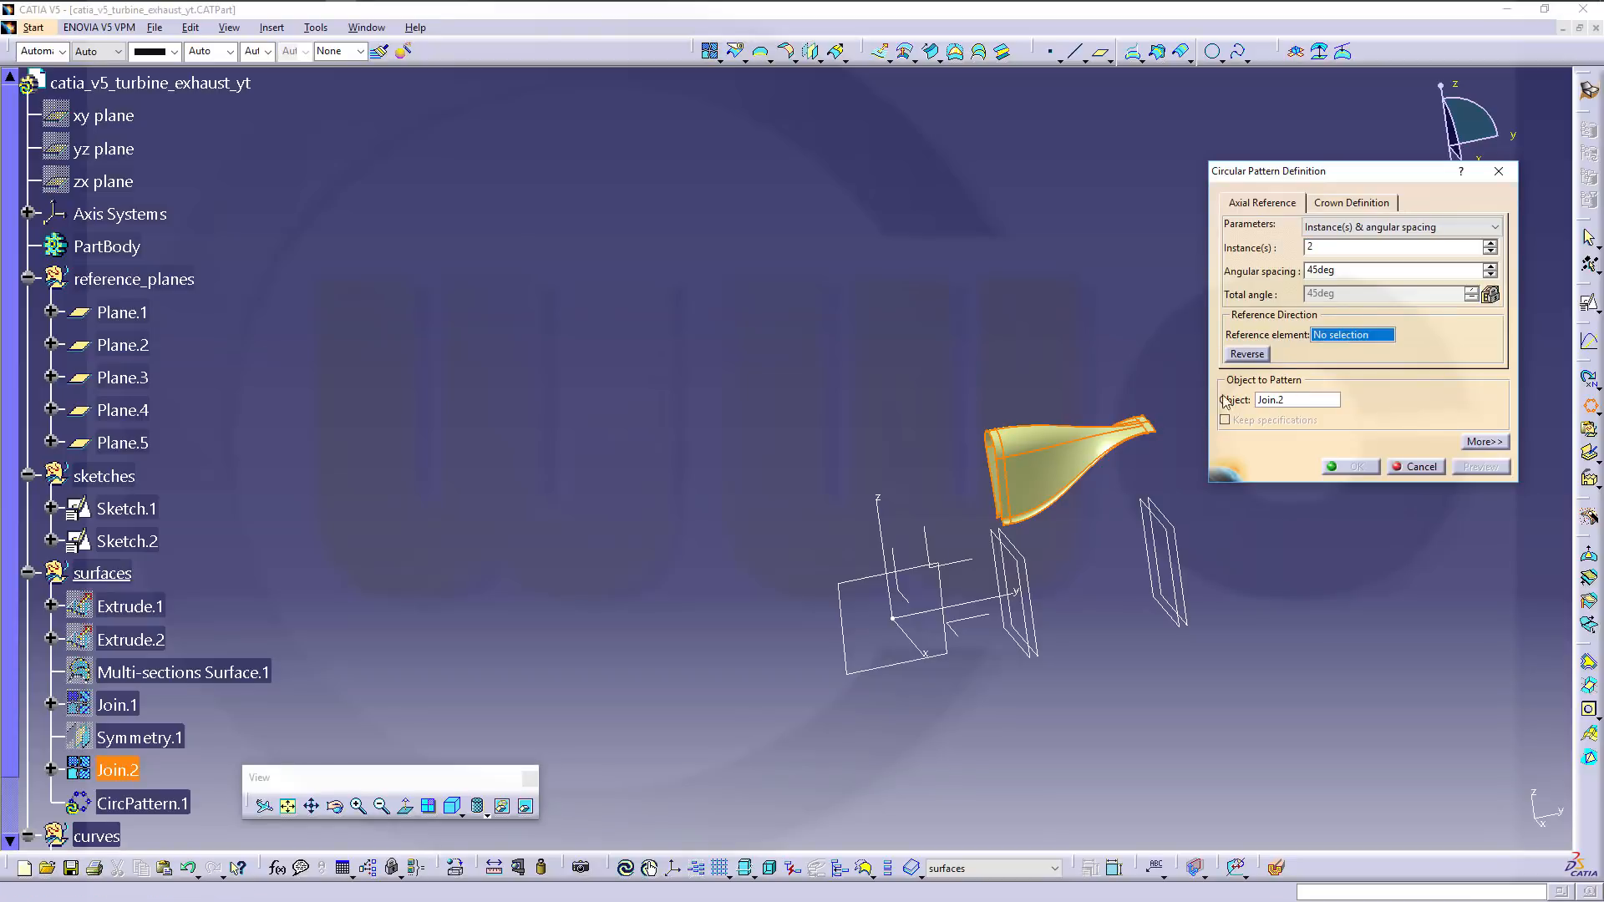
click(975, 608)
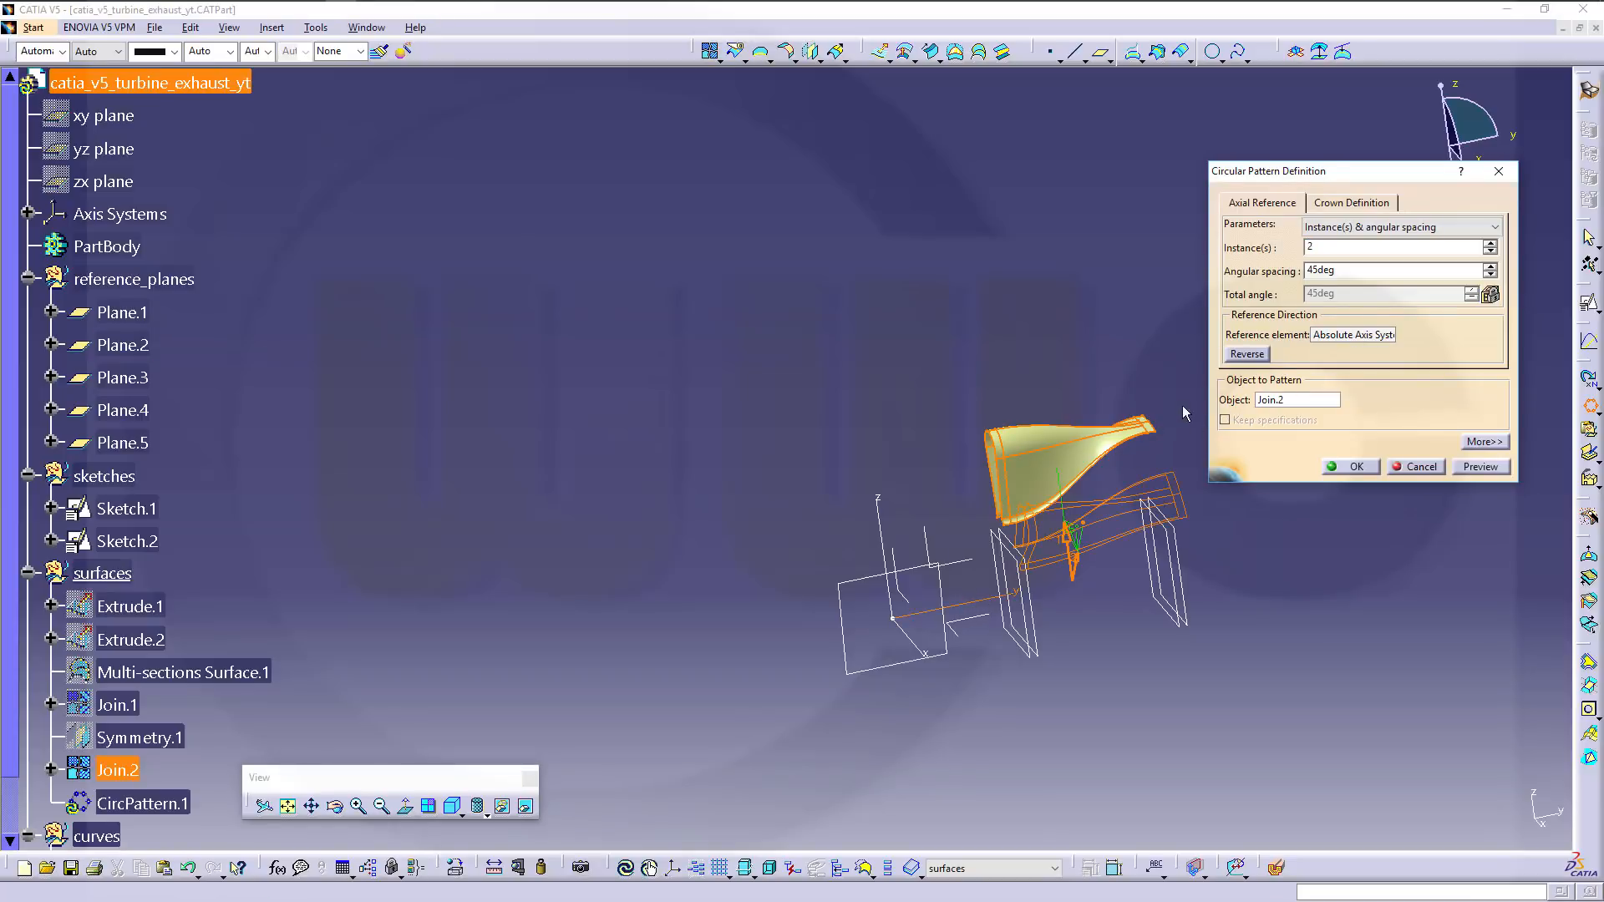
Set the circular pattern to a complete crown with 18 instances and create it.
click(1457, 229)
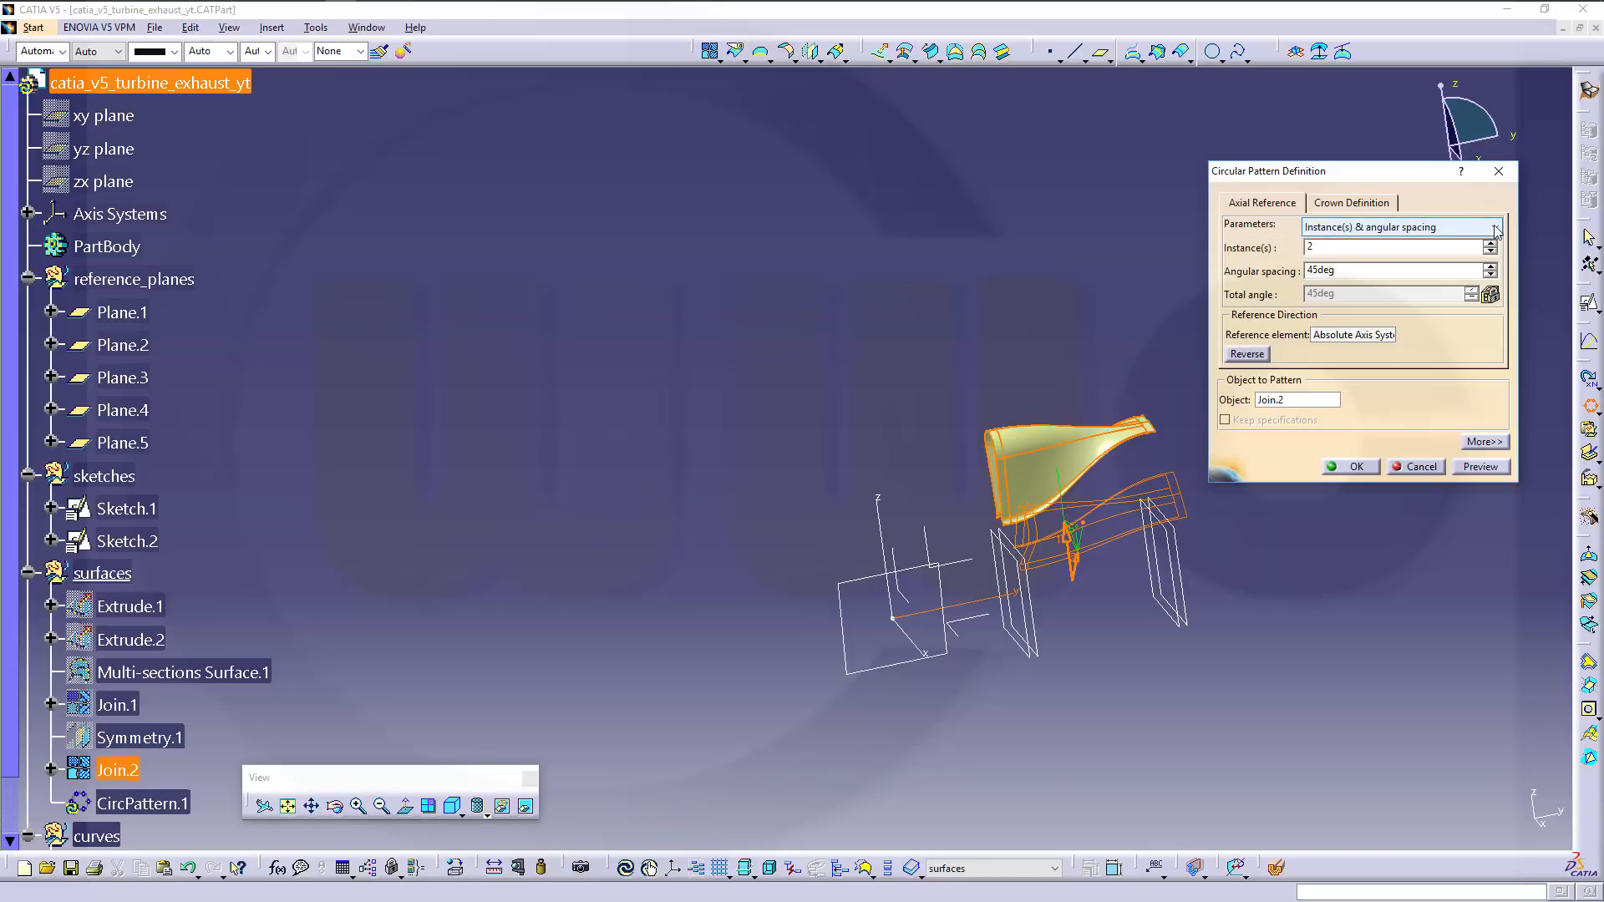
click(1341, 282)
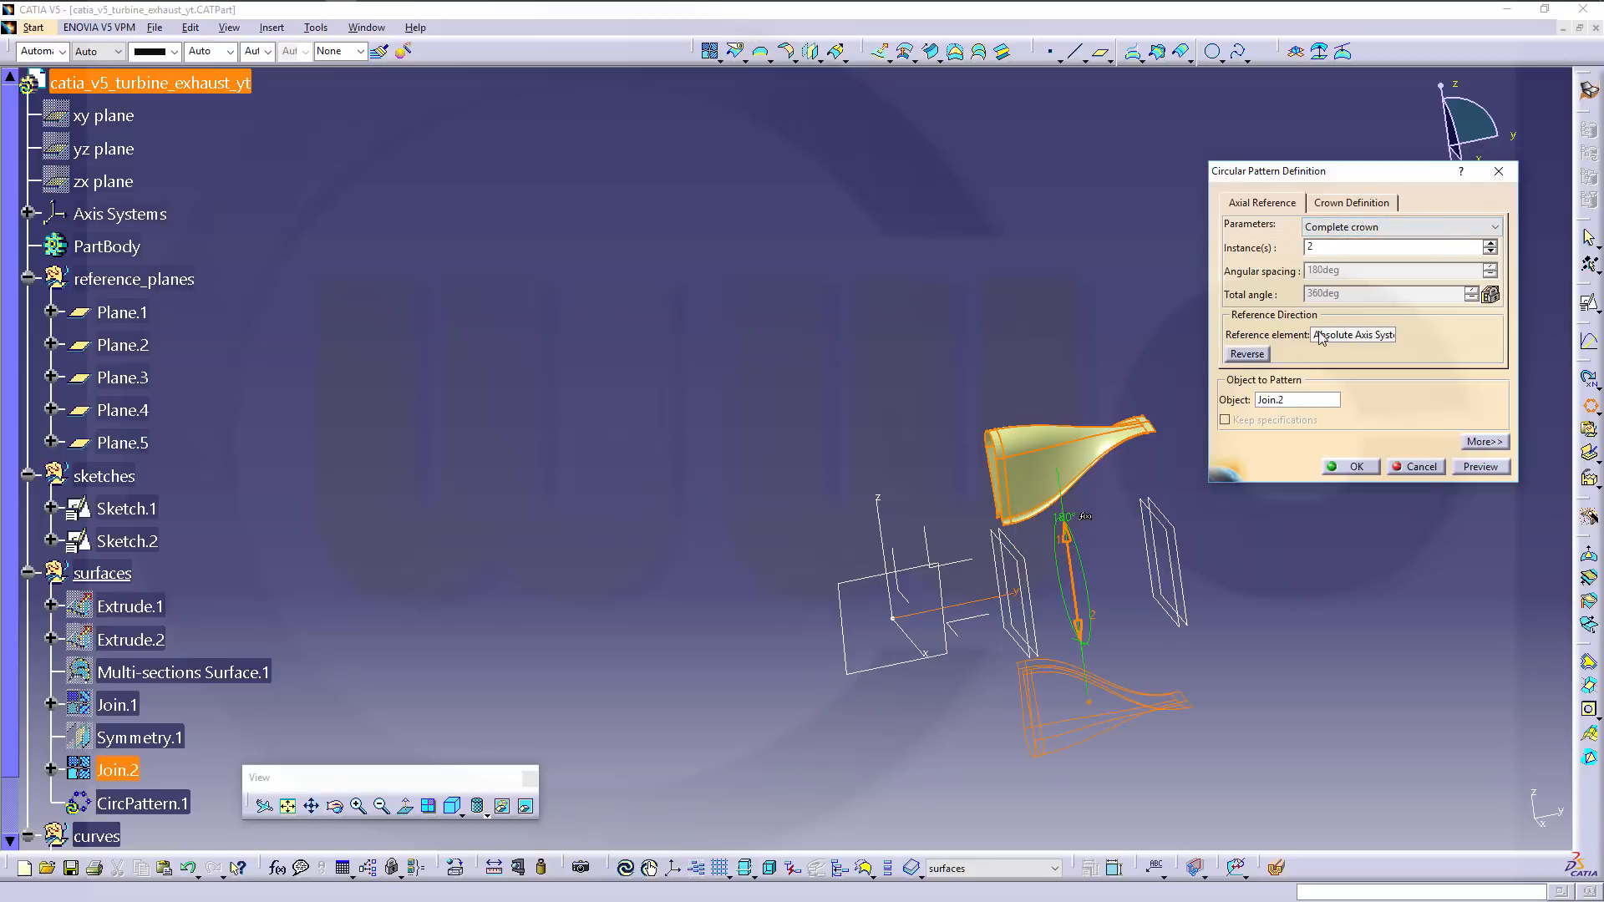
double_click(1341, 247)
text(18)
key(Return)
click(884, 396)
middle_drag(885, 396, 980, 344)
middle_drag(1382, 537, 1062, 419)
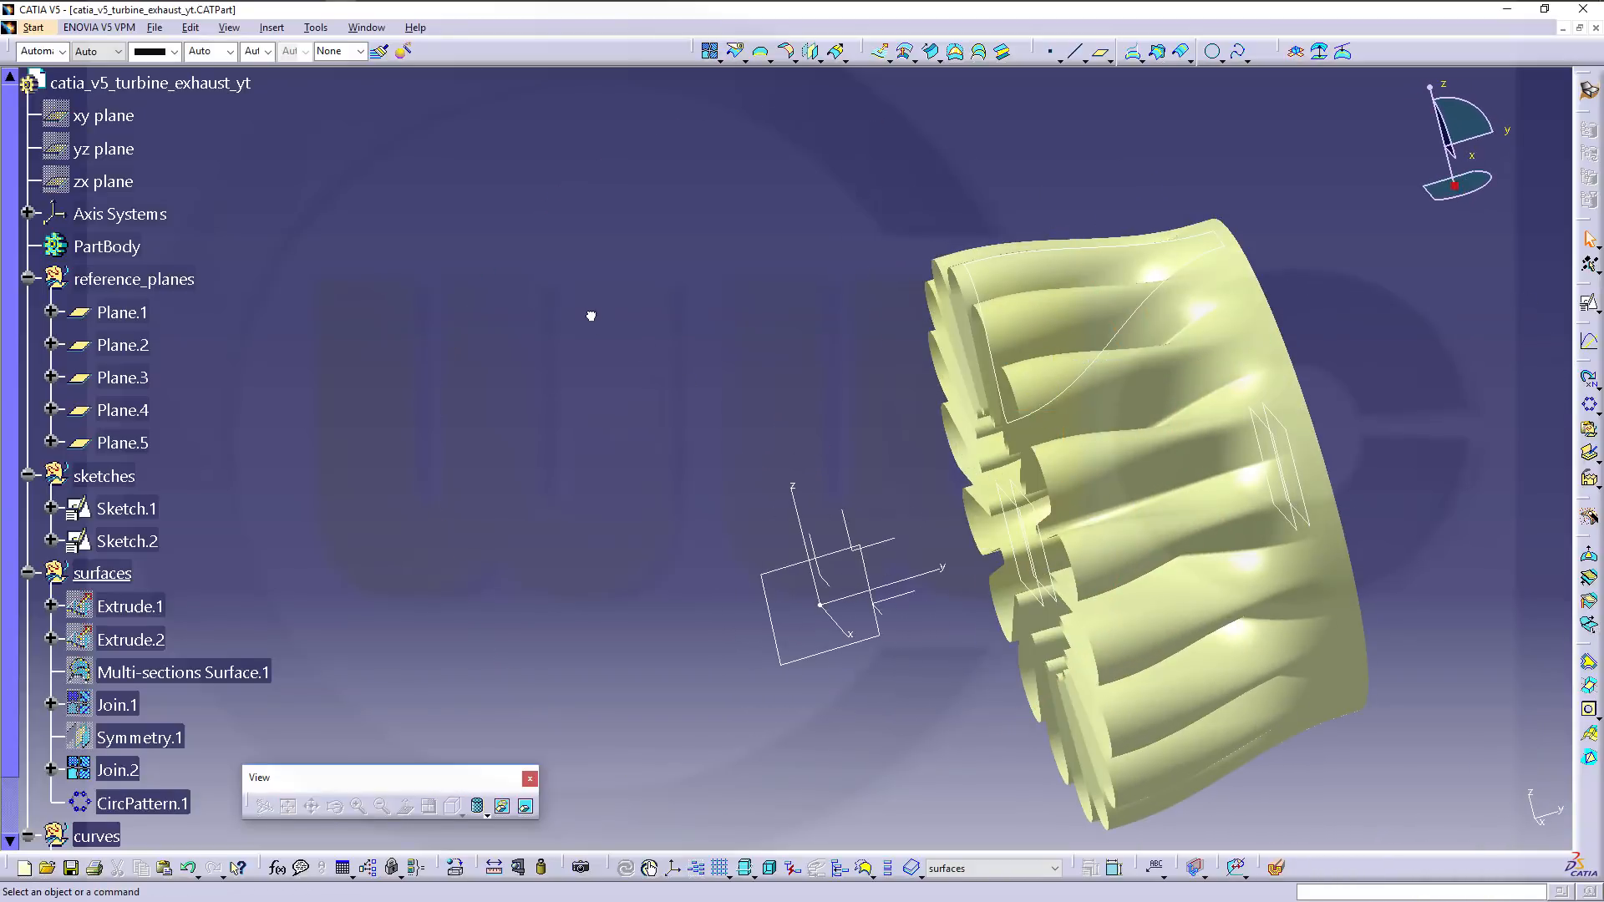
Insert a geometrical set named surfaces_cone under the catia_v5_turbine_exhaust_yt part.
key(alt+Tab)
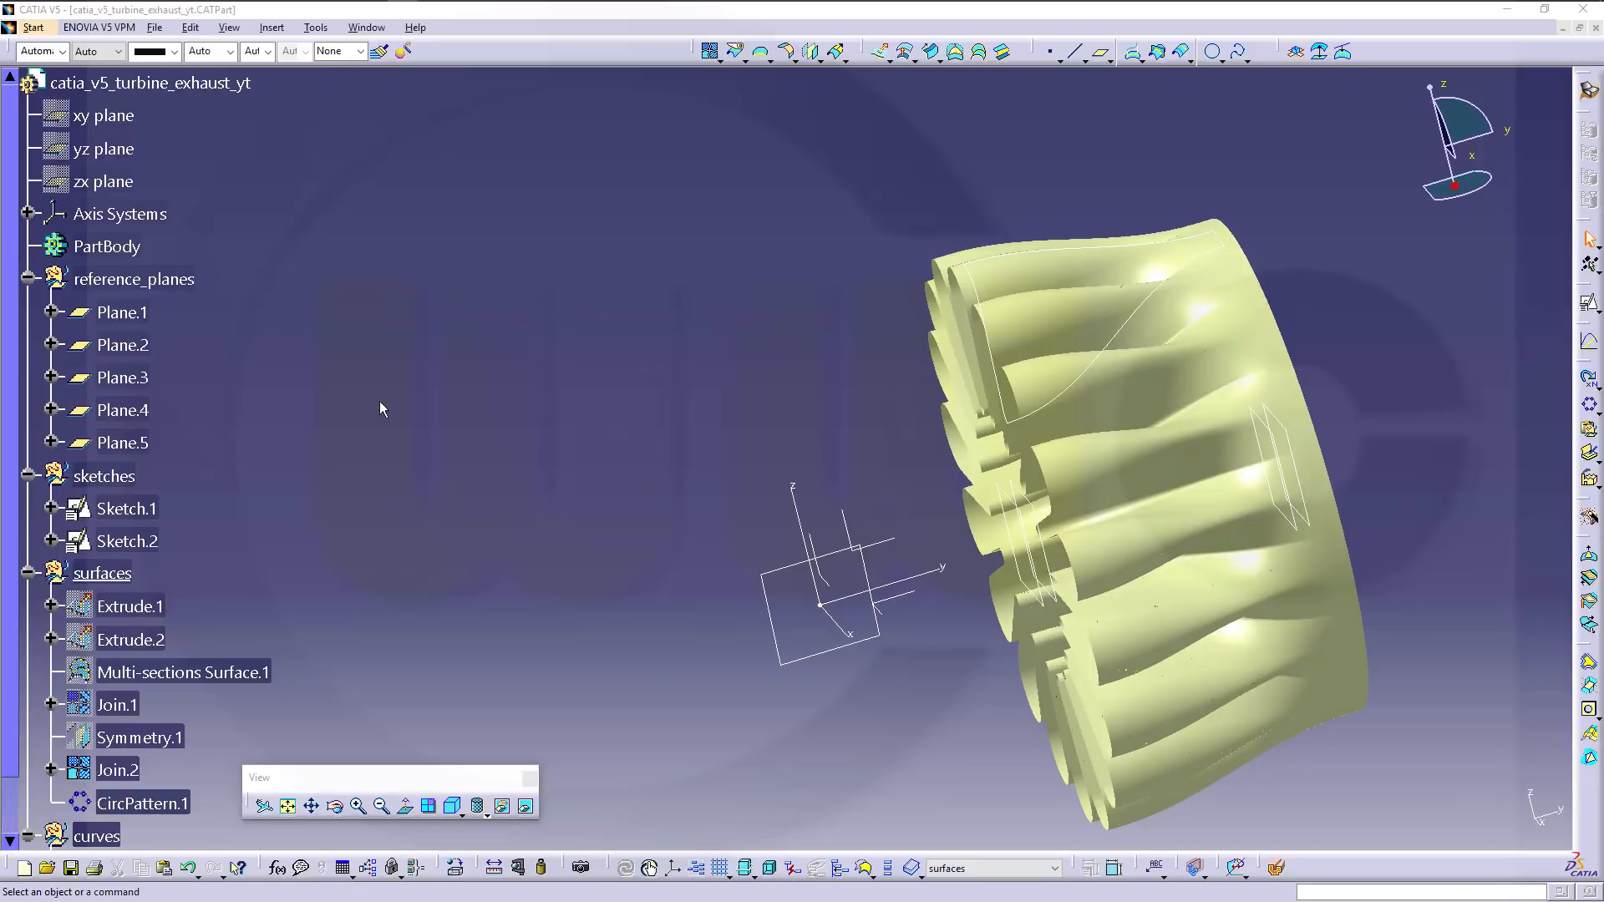
middle_drag(455, 443, 453, 495)
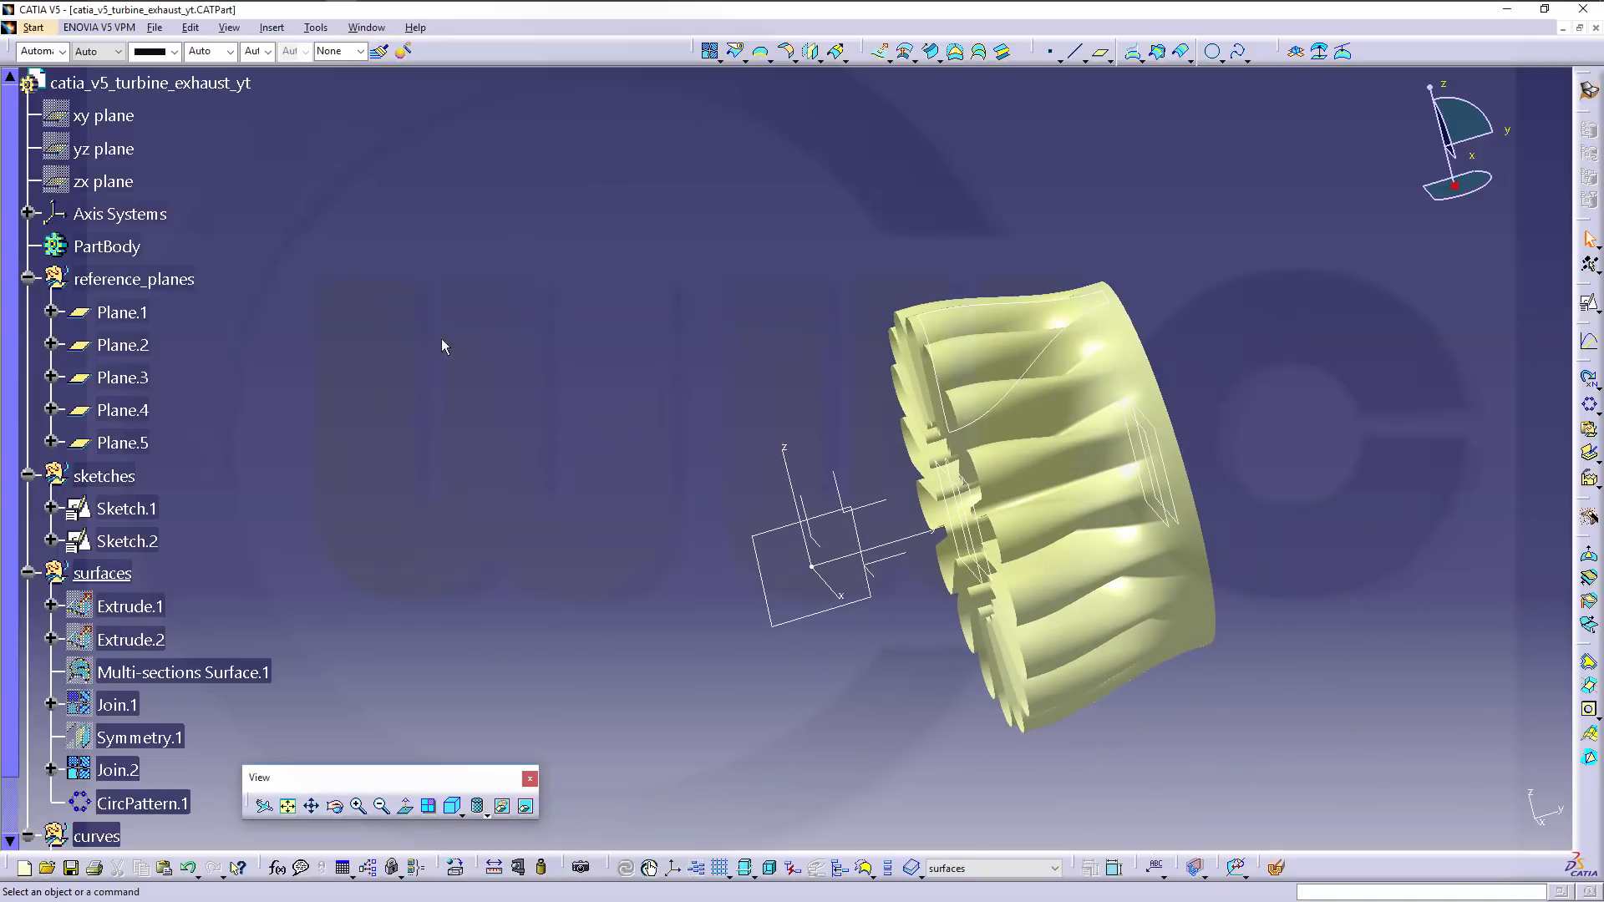
click(272, 27)
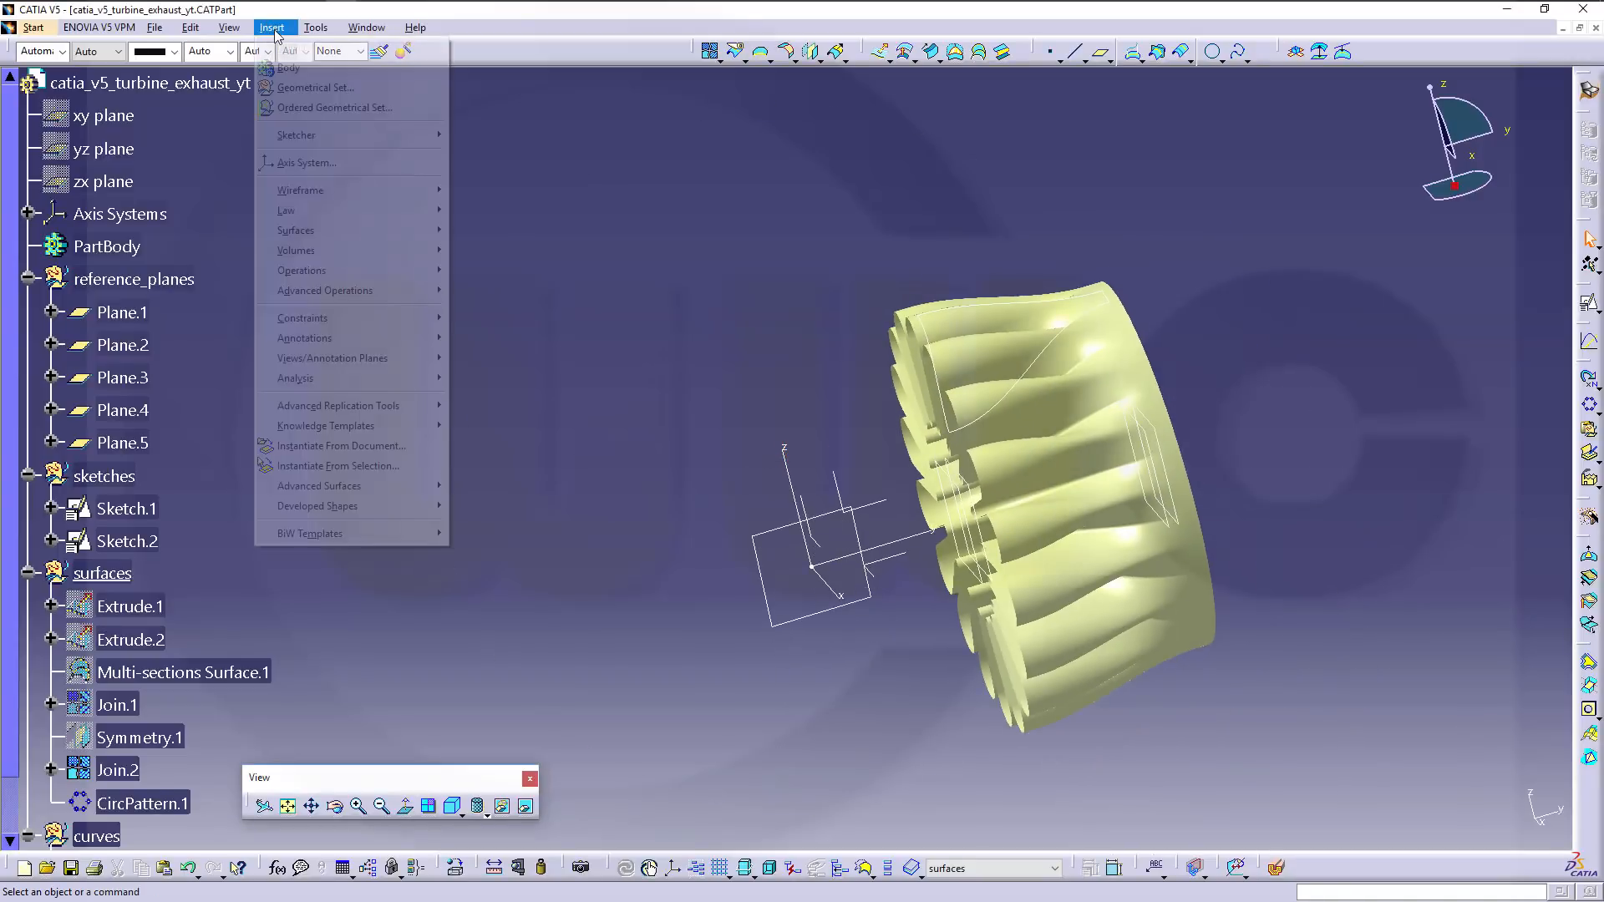
click(317, 88)
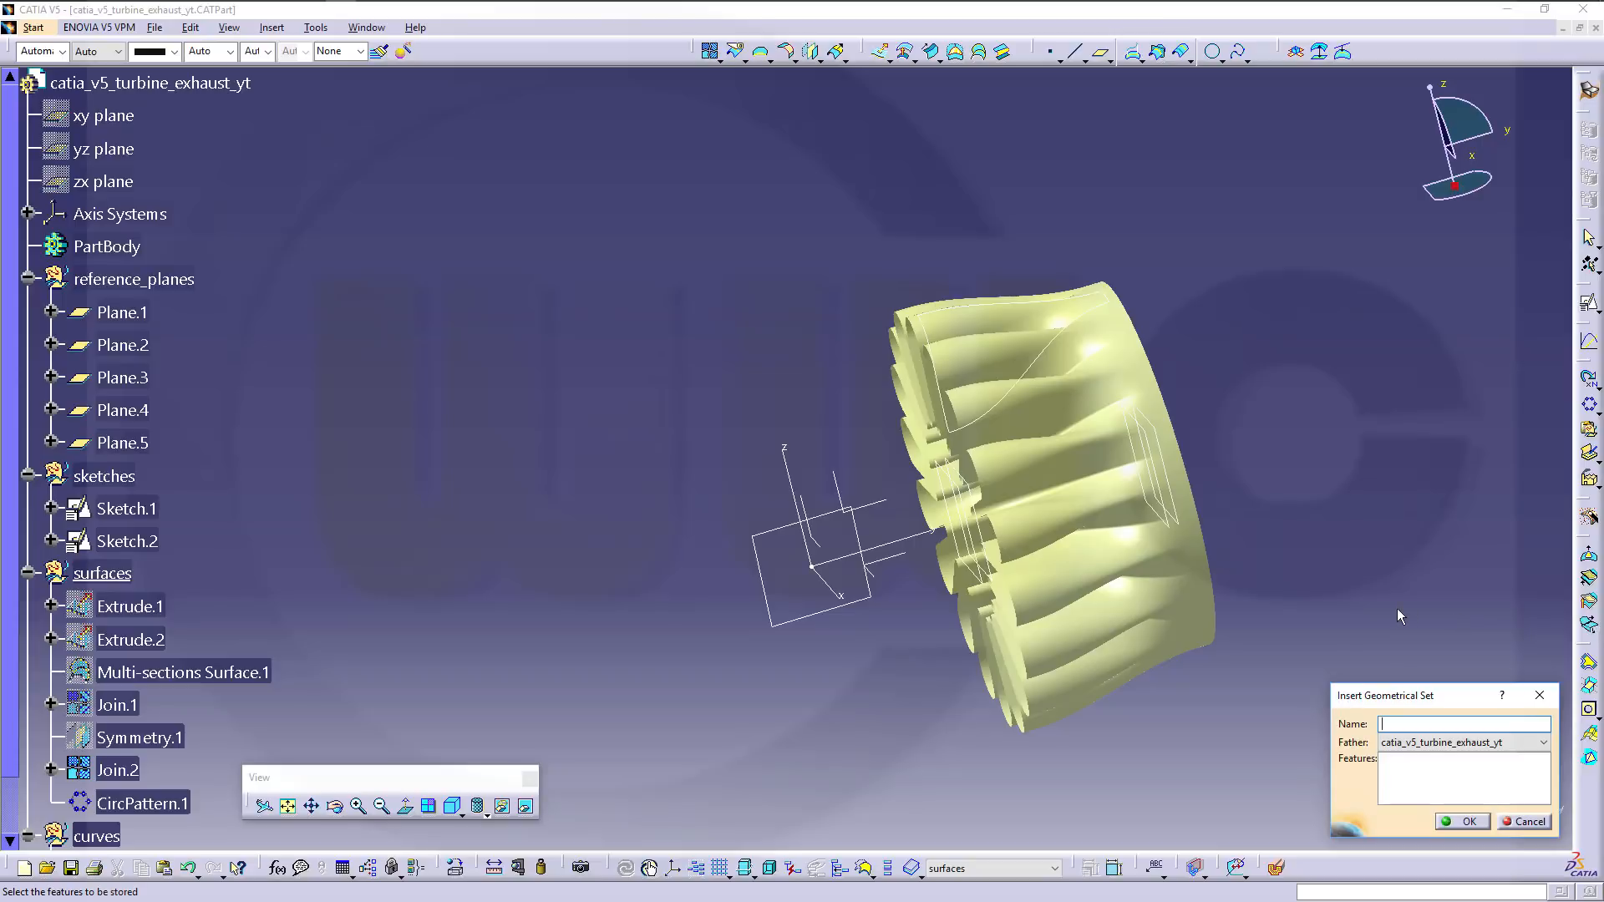
text(surfaces_cone)
key(Return)
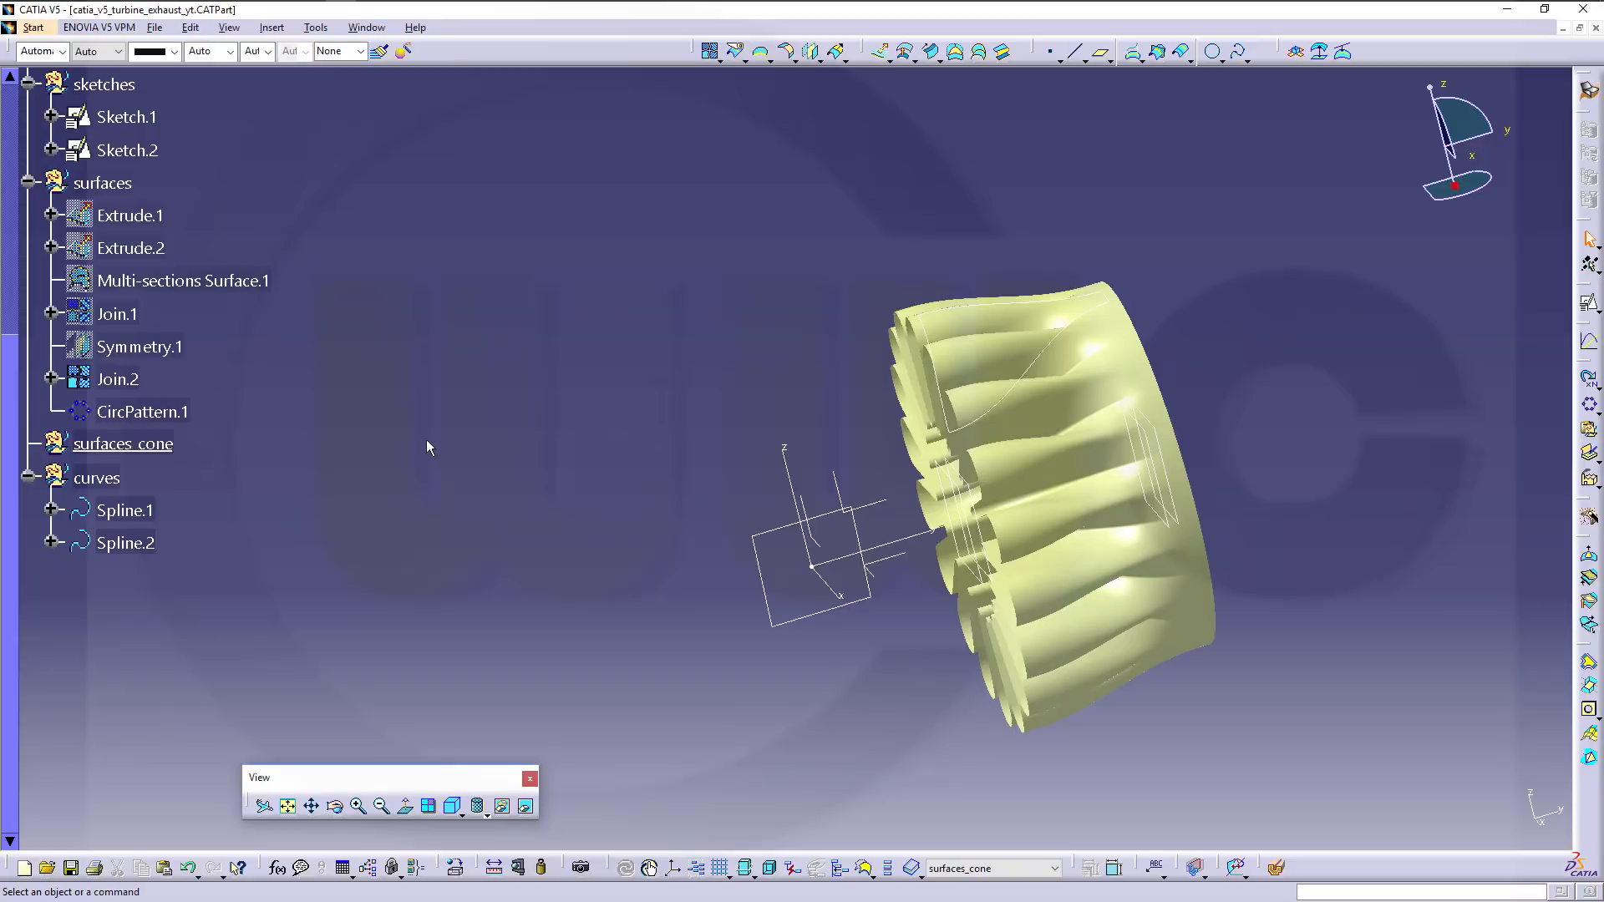
Hide the surfaces geometrical set containing the patterned exhaust surfaces.
scroll(387, 438, up, 1)
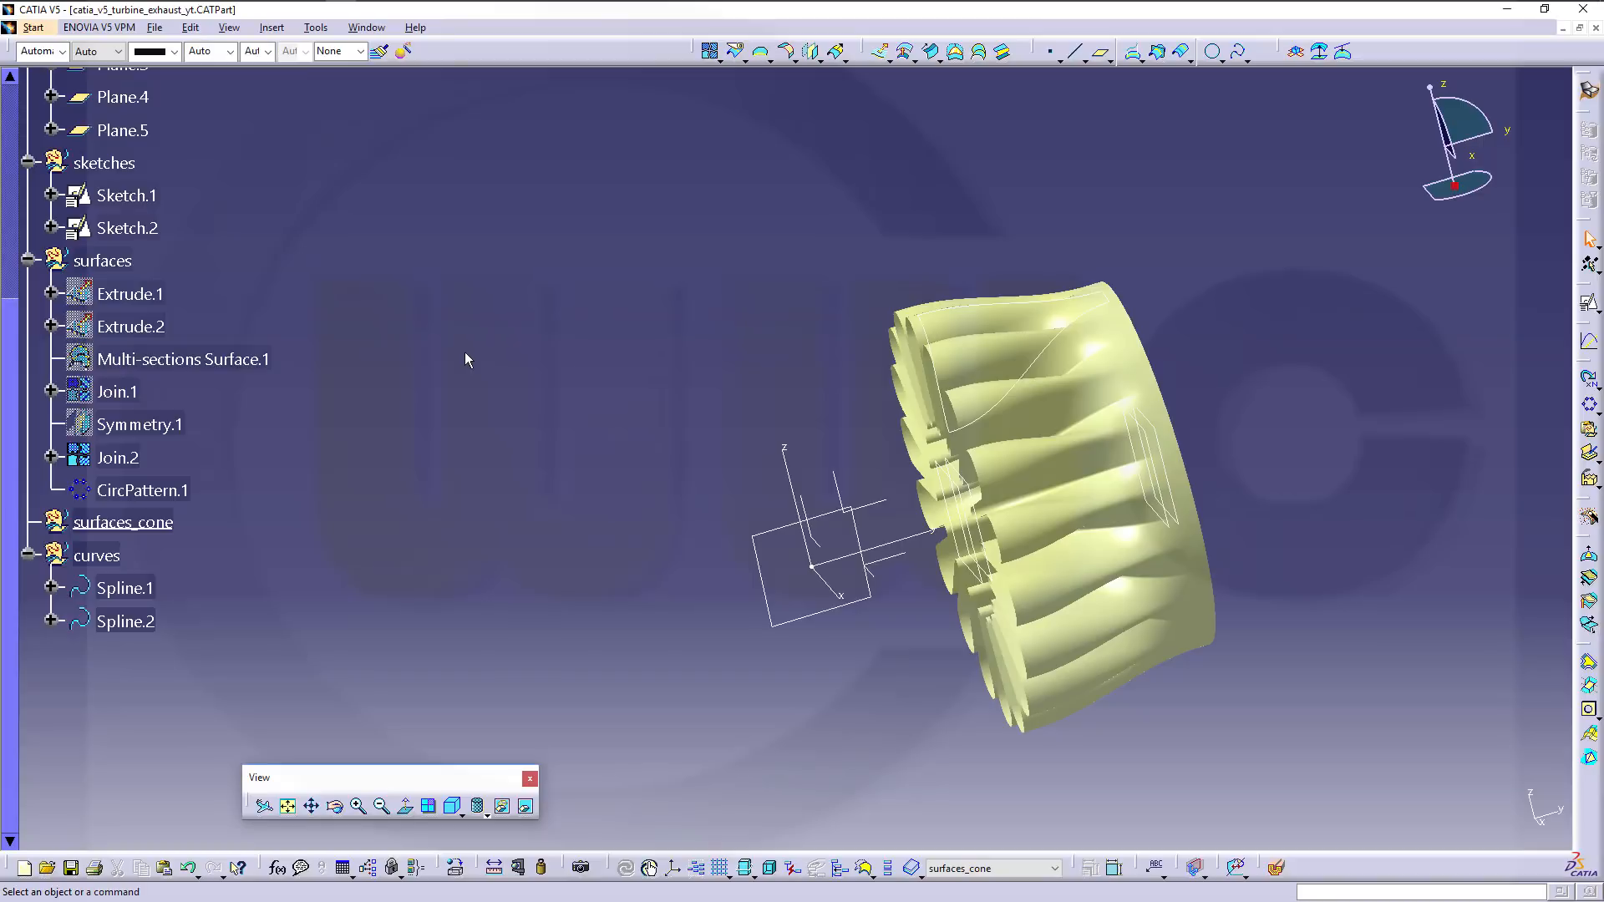
click(102, 261)
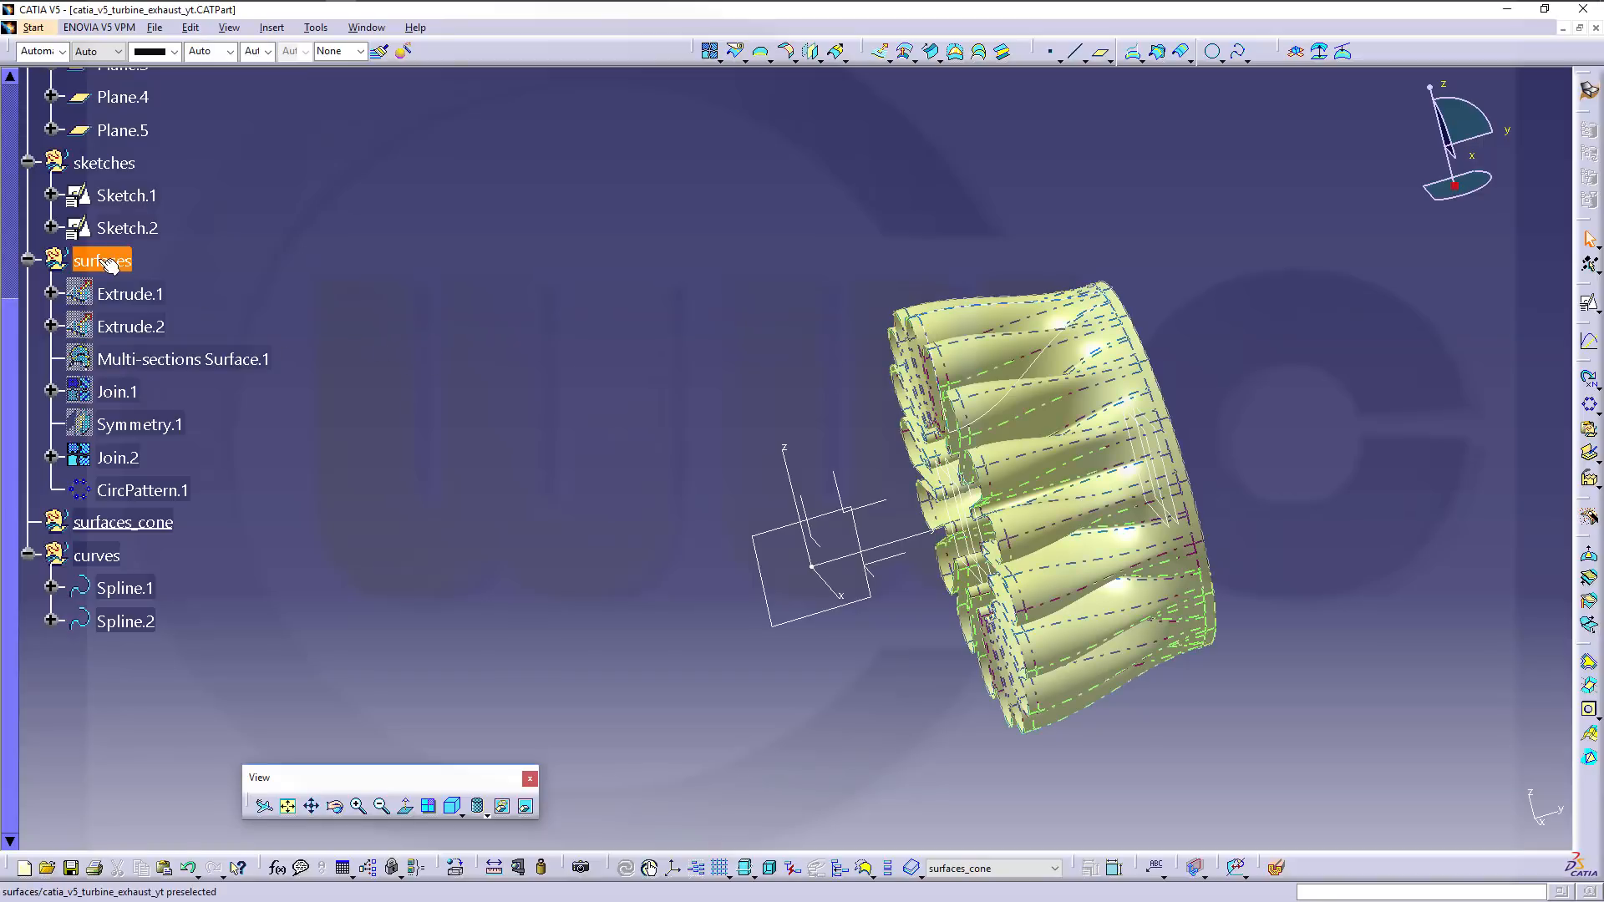
right_click(101, 261)
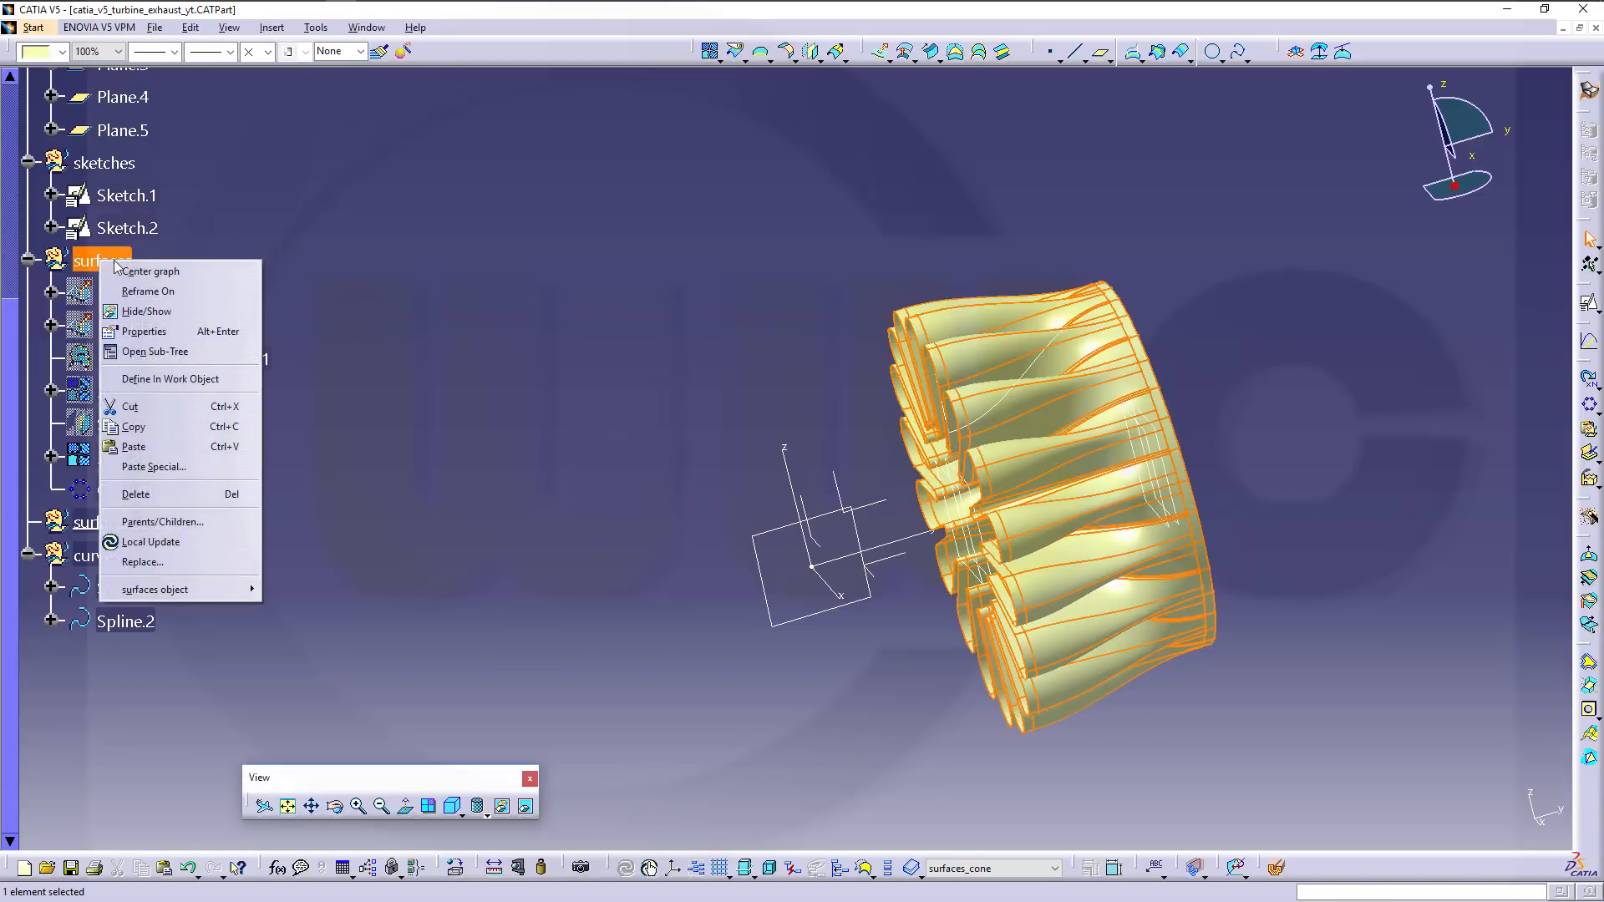
click(158, 313)
Create a positioned sketch in the surfaces_cone set on the yz plane of the Absolute Axis System, keeping the implicit origin and orientation.
middle_drag(643, 402, 567, 412)
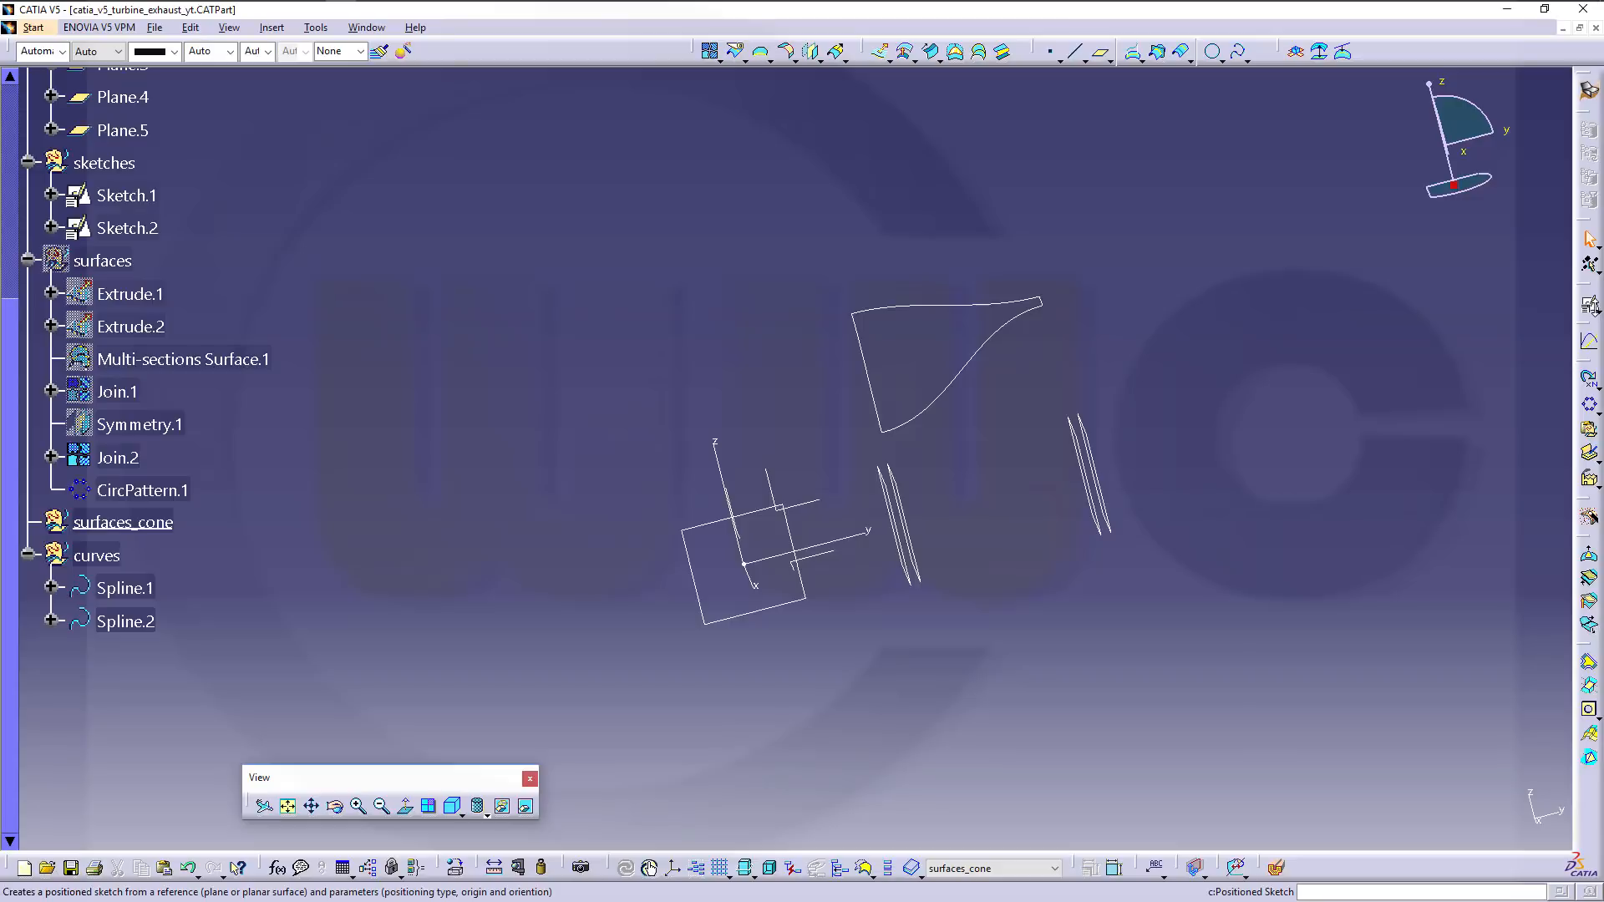
click(1589, 307)
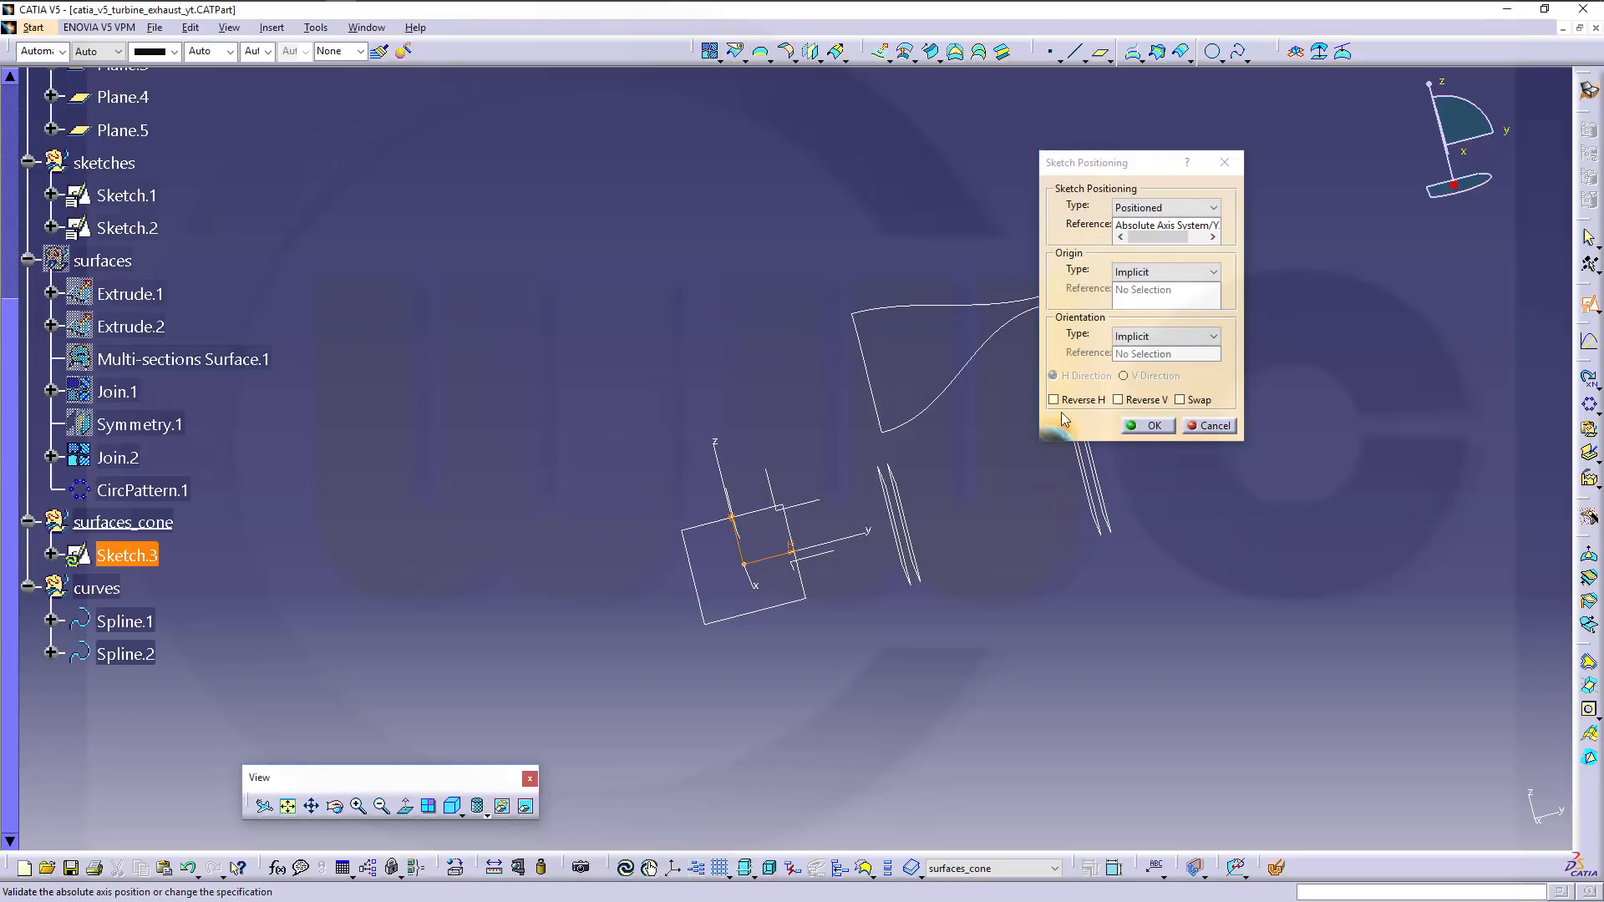
click(1152, 426)
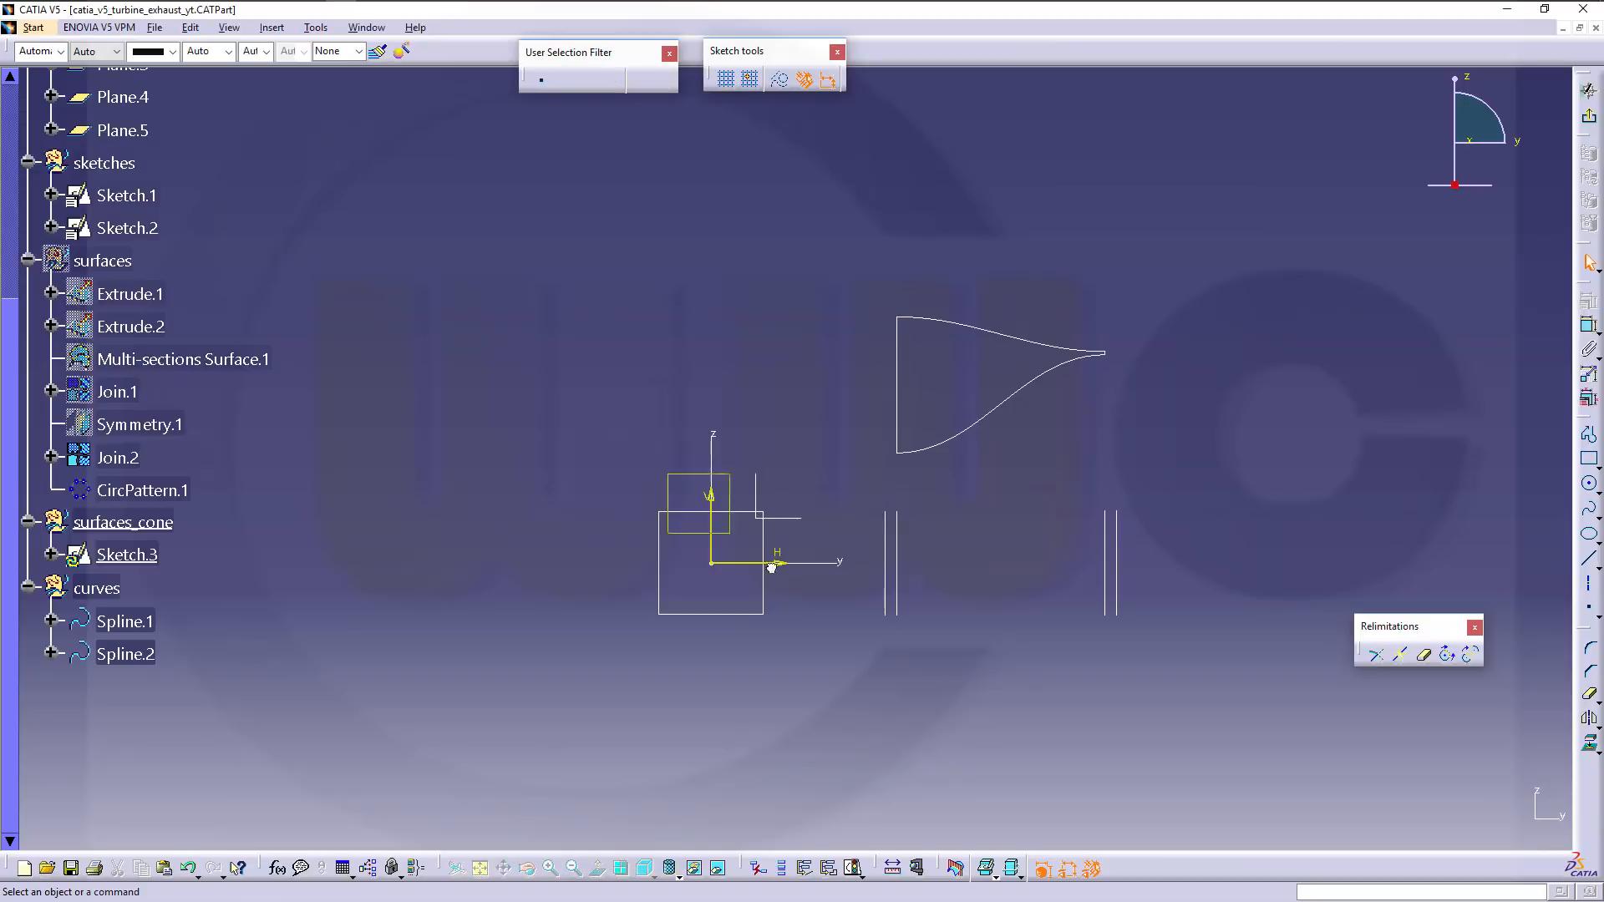
Hide the horizontal and vertical reference axes of the new cone sketch.
click(786, 565)
click(692, 867)
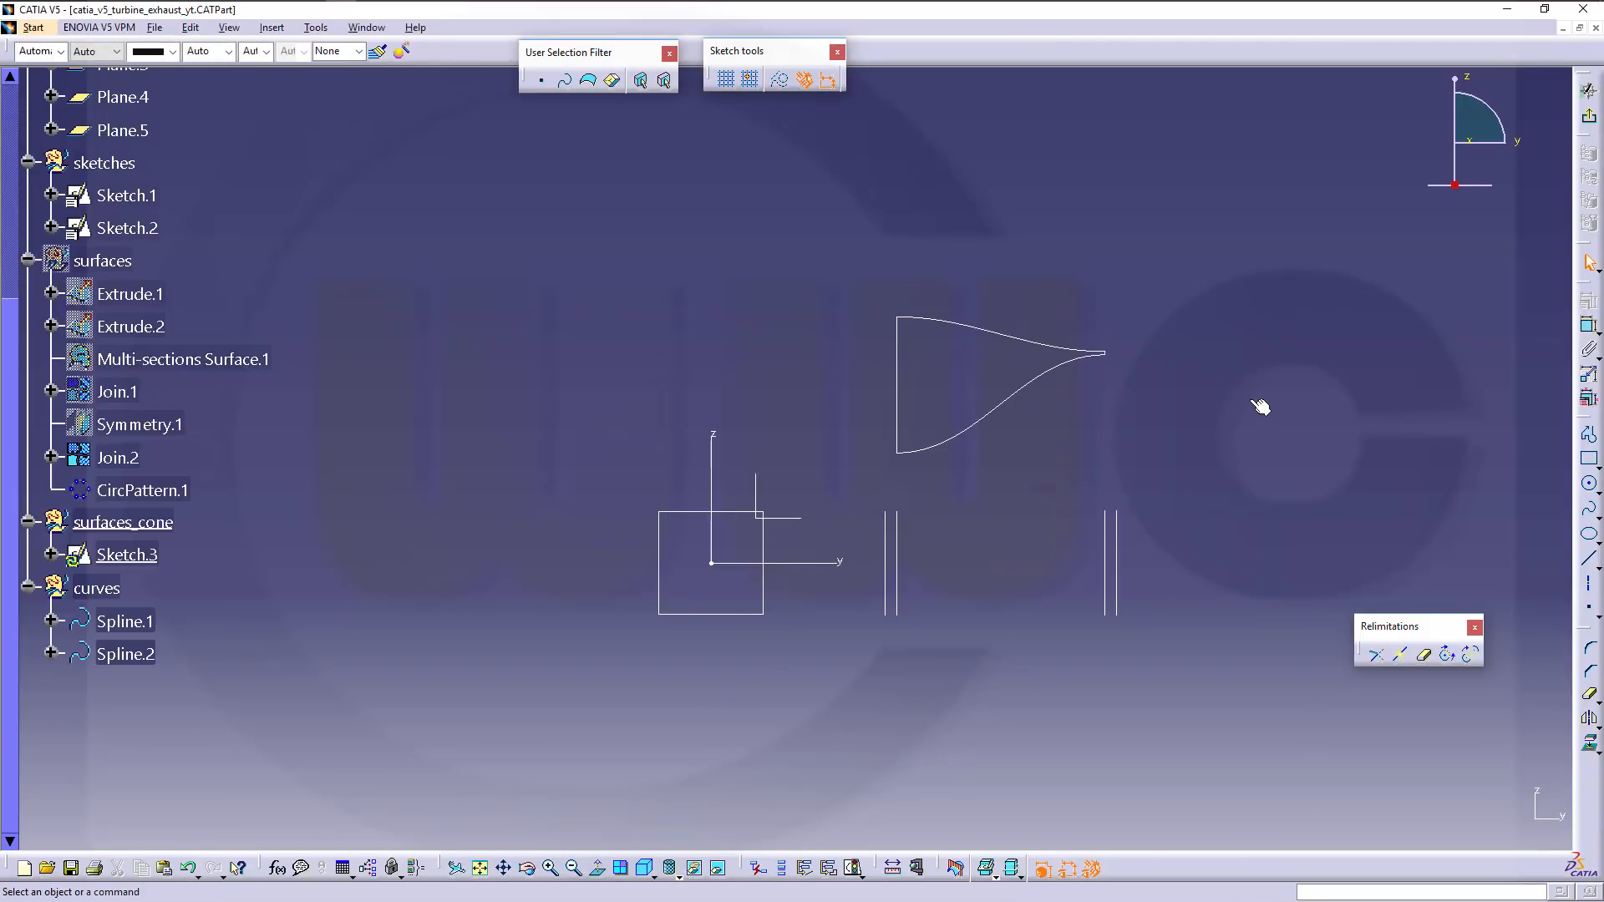
click(1589, 509)
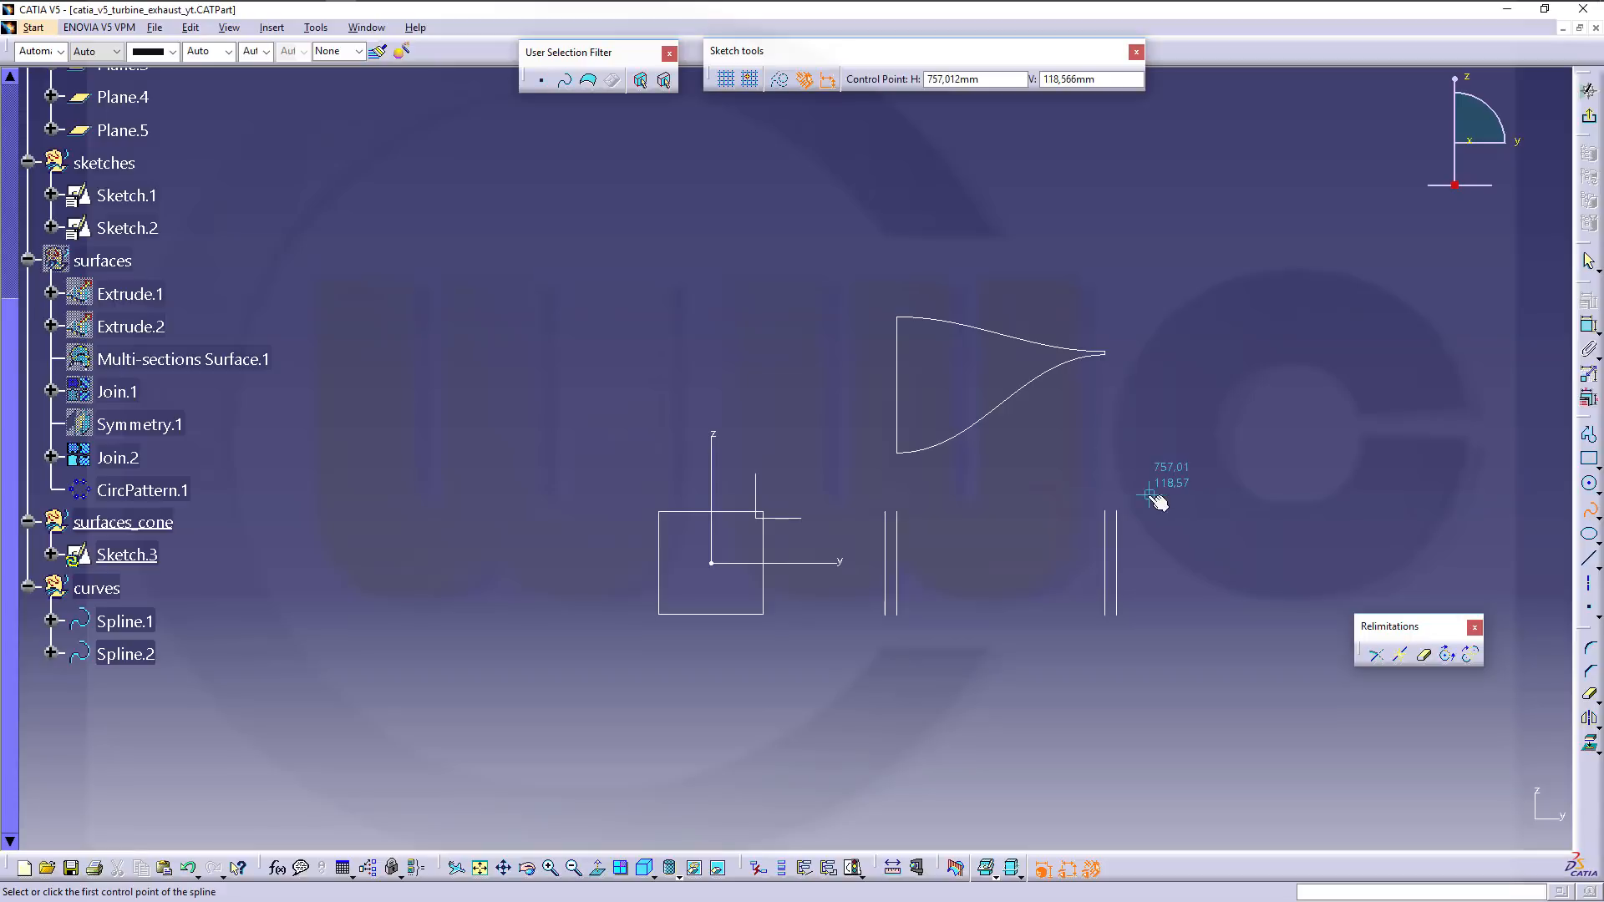
click(1154, 547)
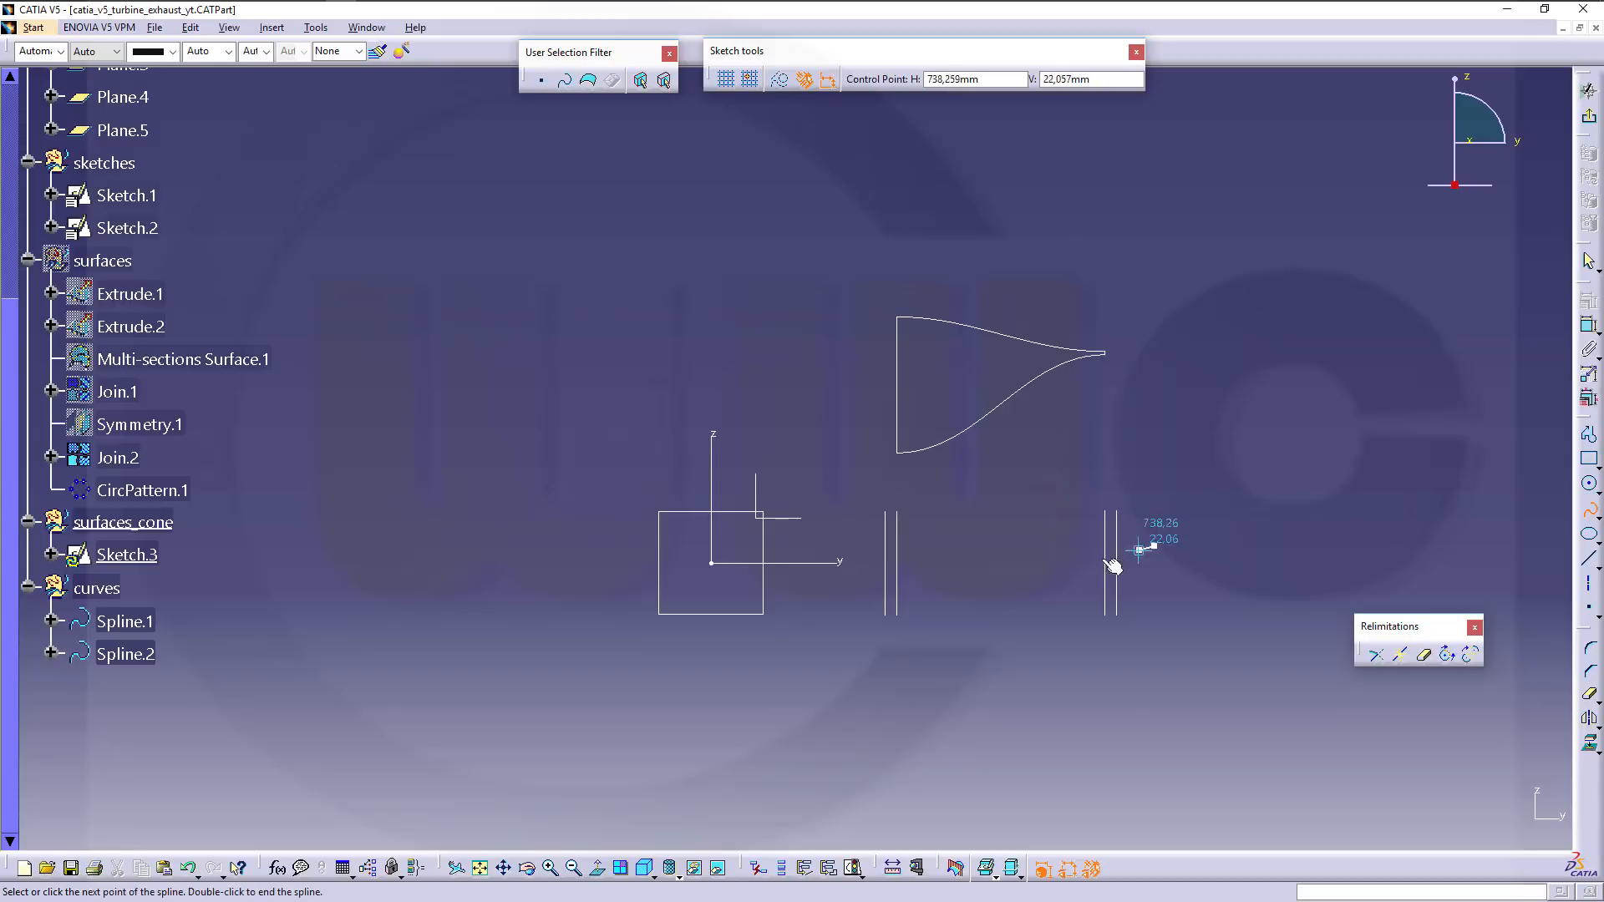
click(1017, 546)
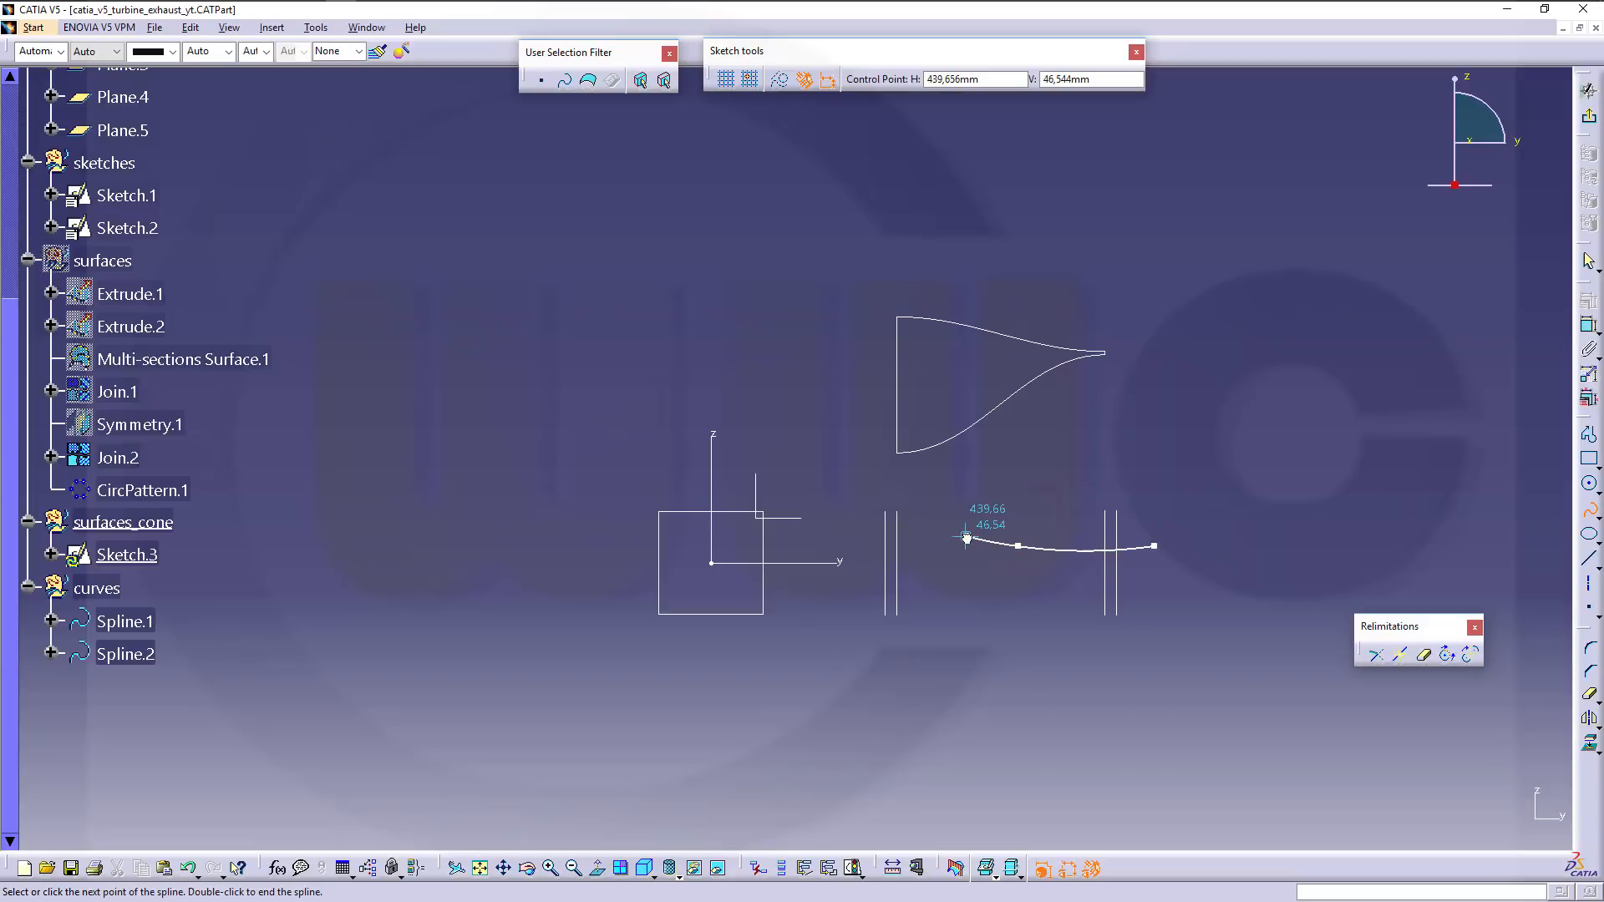
double_click(1017, 546)
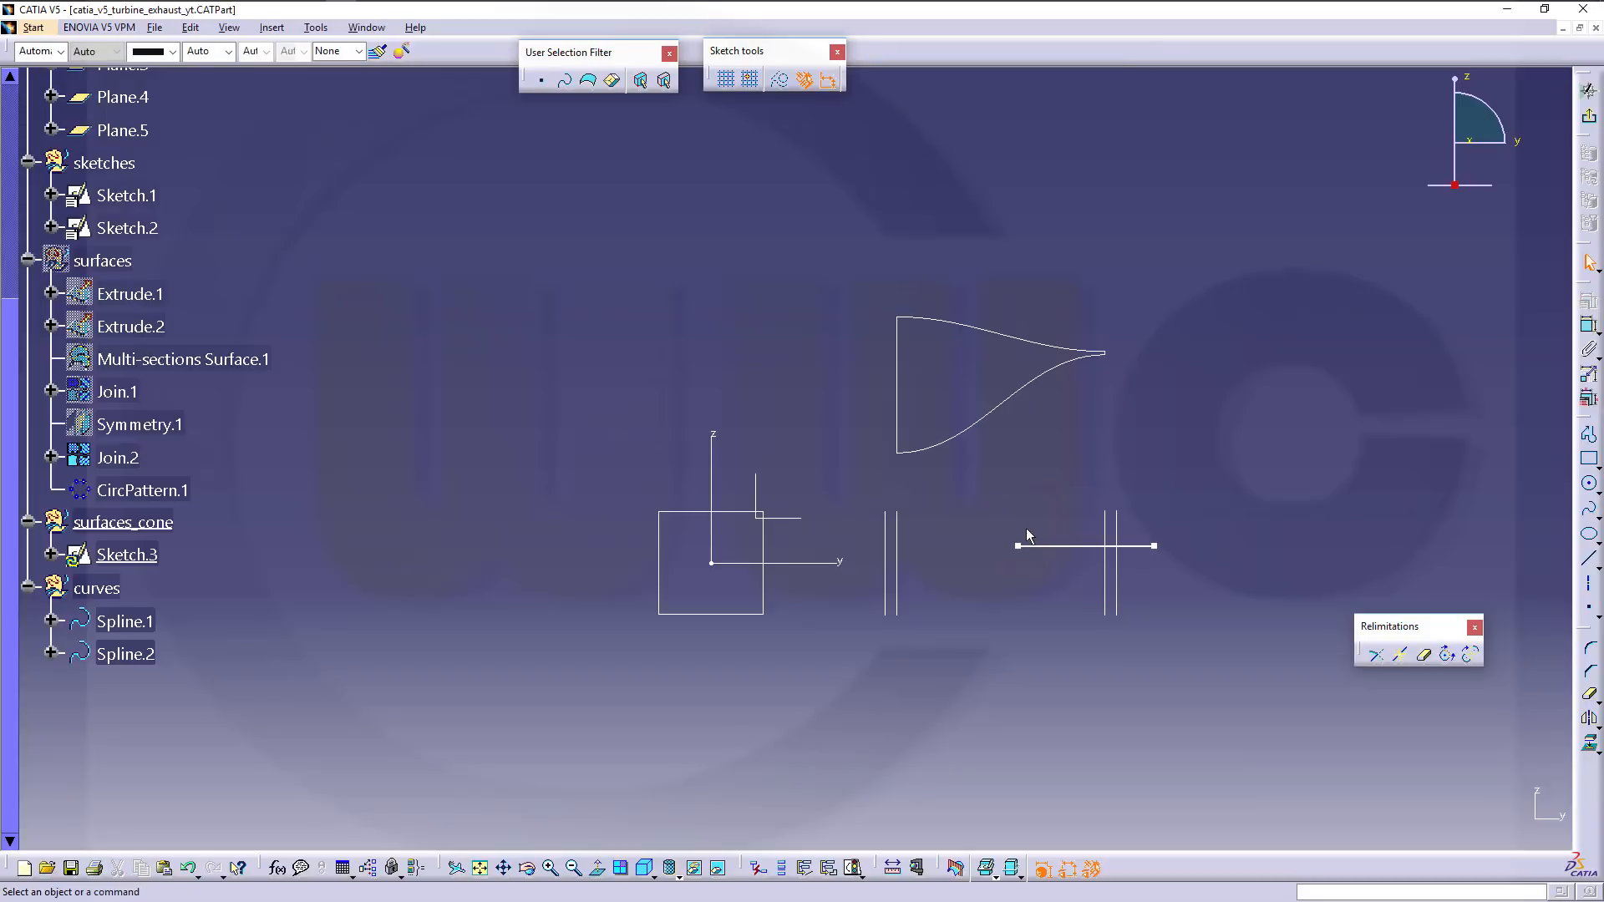
click(1034, 546)
key(Delete)
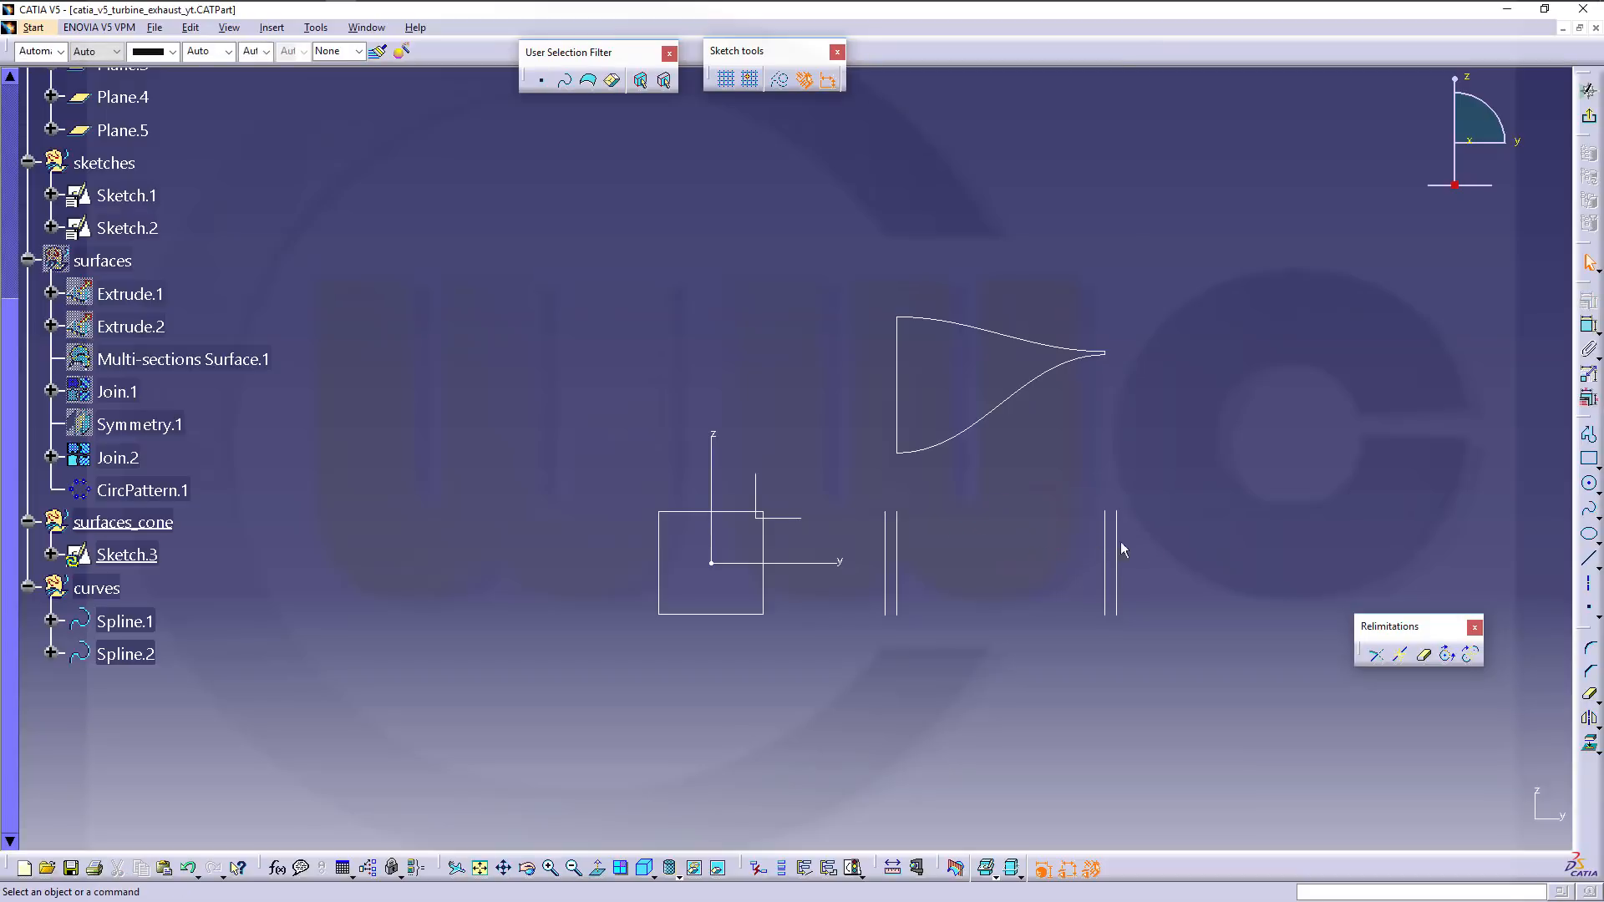
Sketch an open profile below the lobe curves: horizontal line, tangent arcs of about 161 mm and 150 mm radius, and a final inclined line.
click(1585, 436)
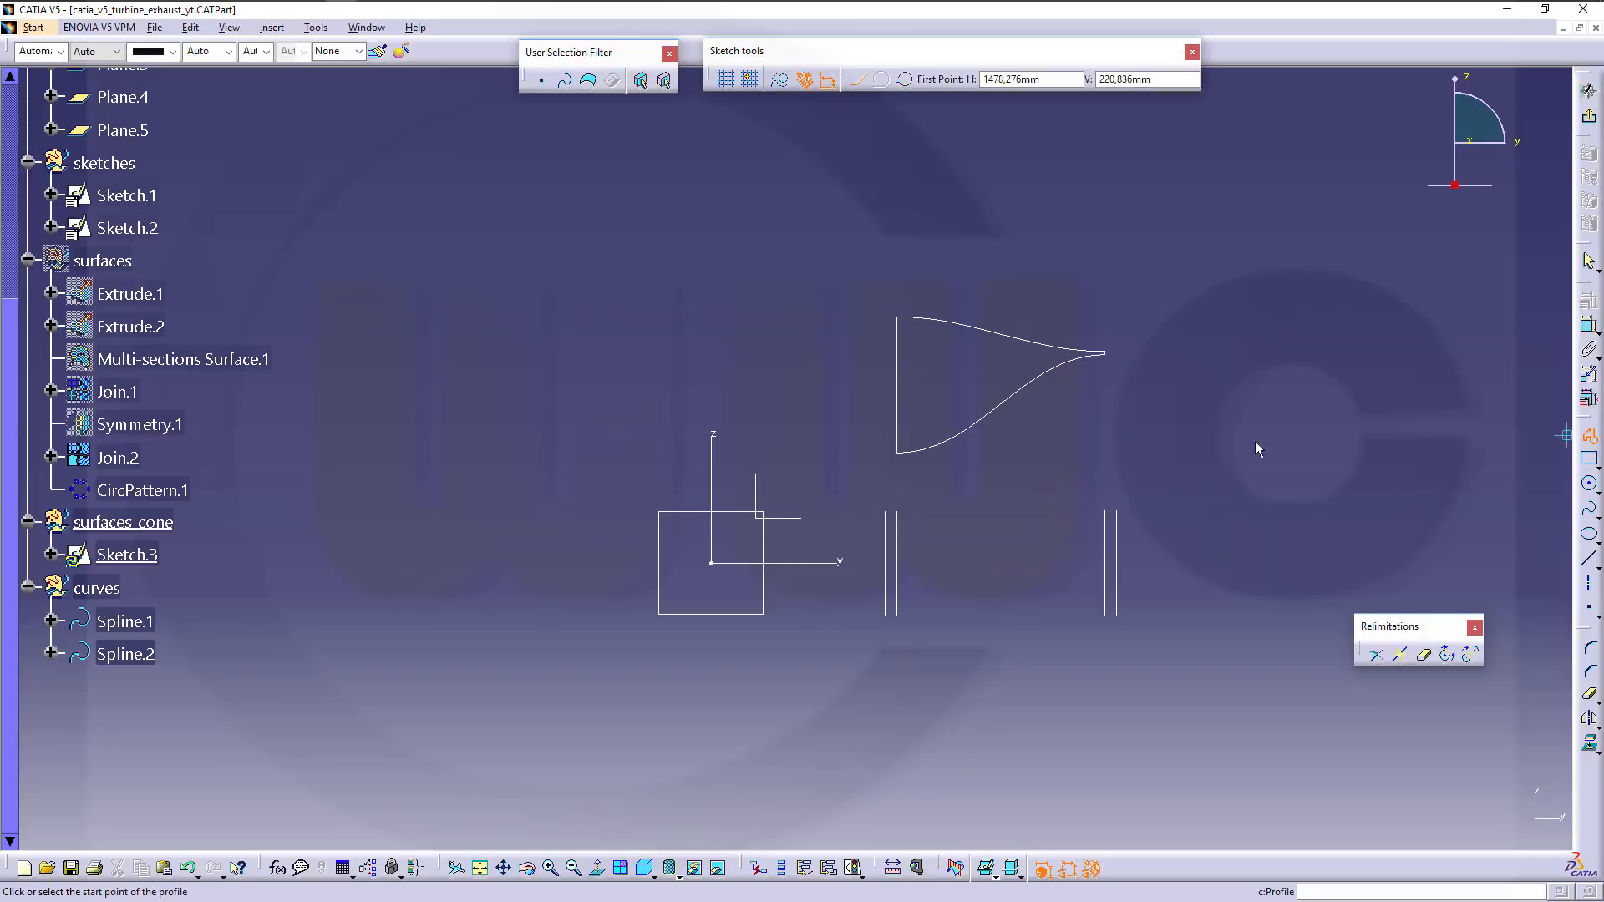
click(1189, 533)
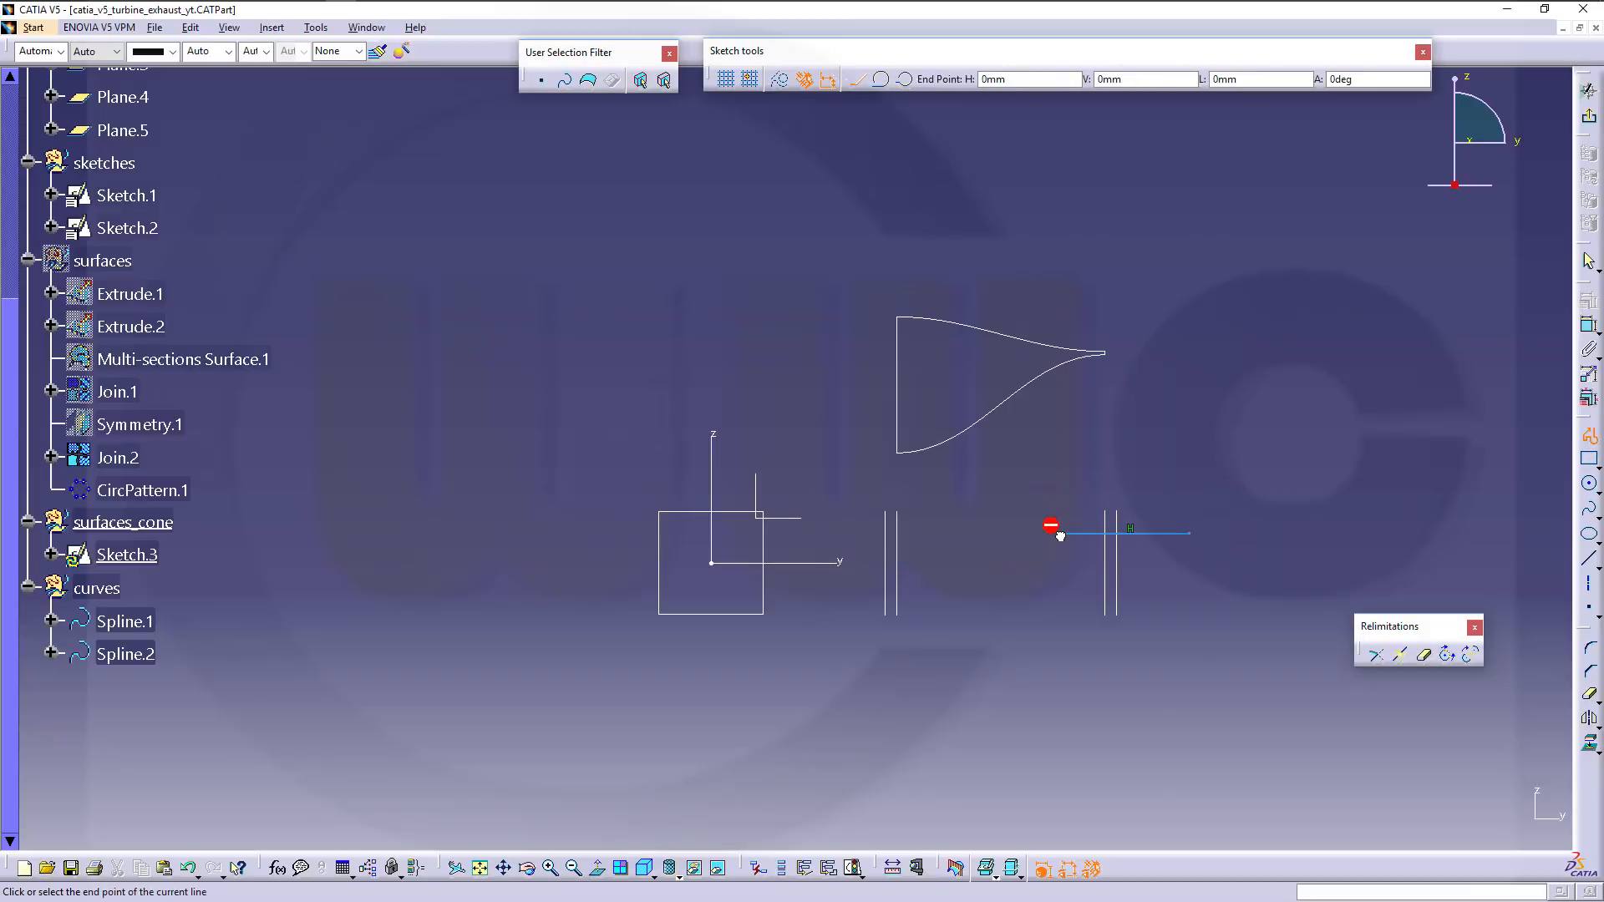
drag(1060, 534, 1019, 522)
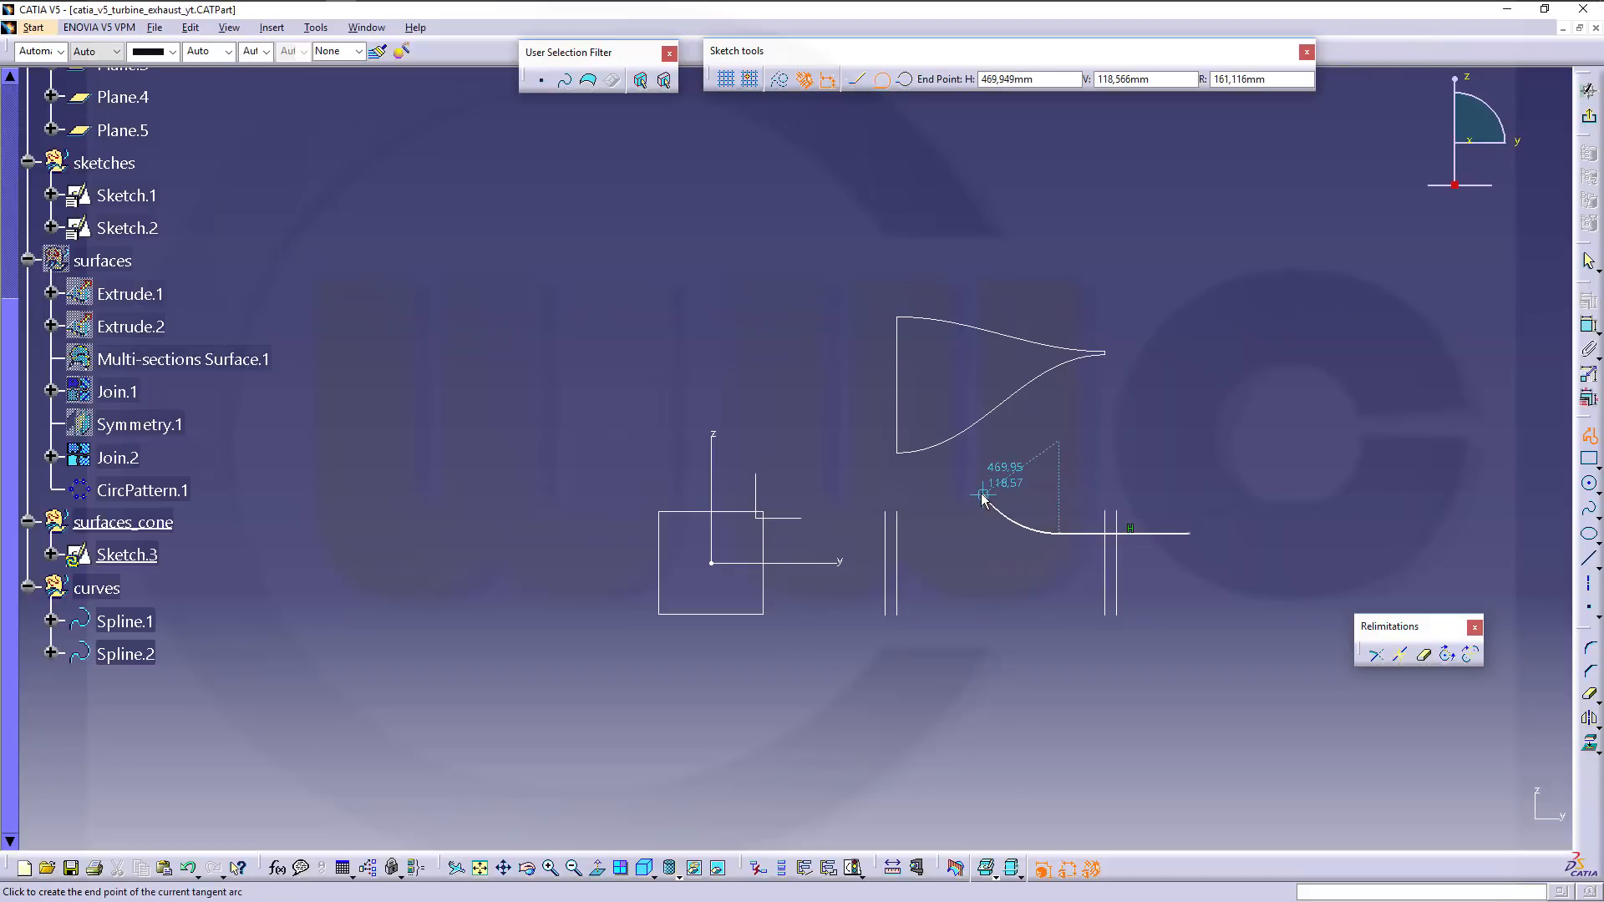
click(981, 495)
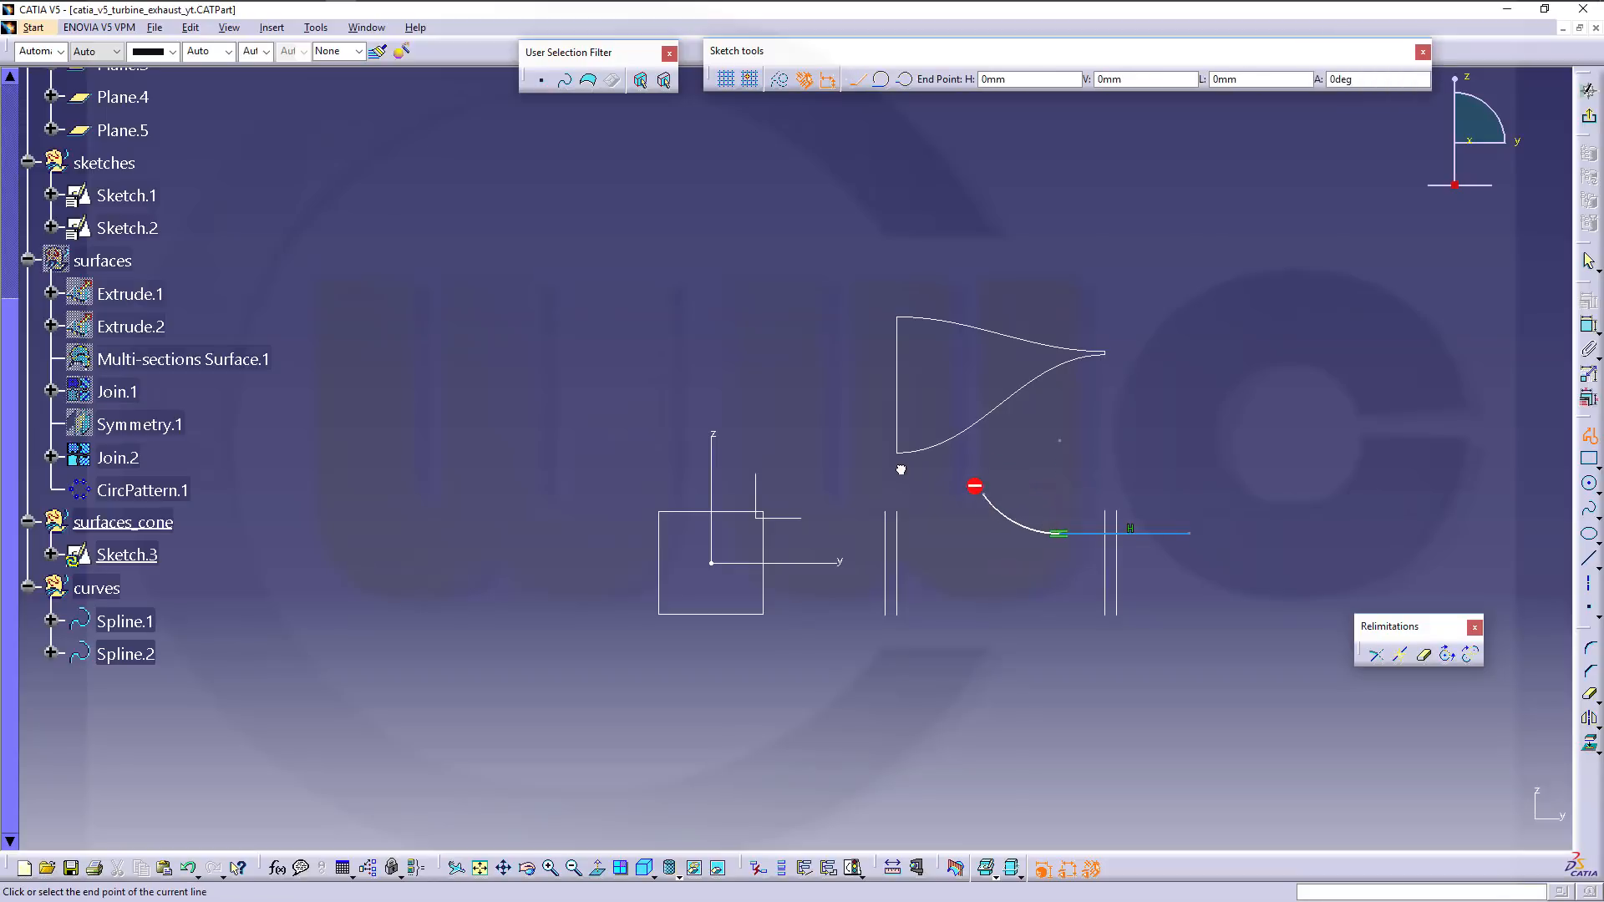
drag(901, 470, 863, 482)
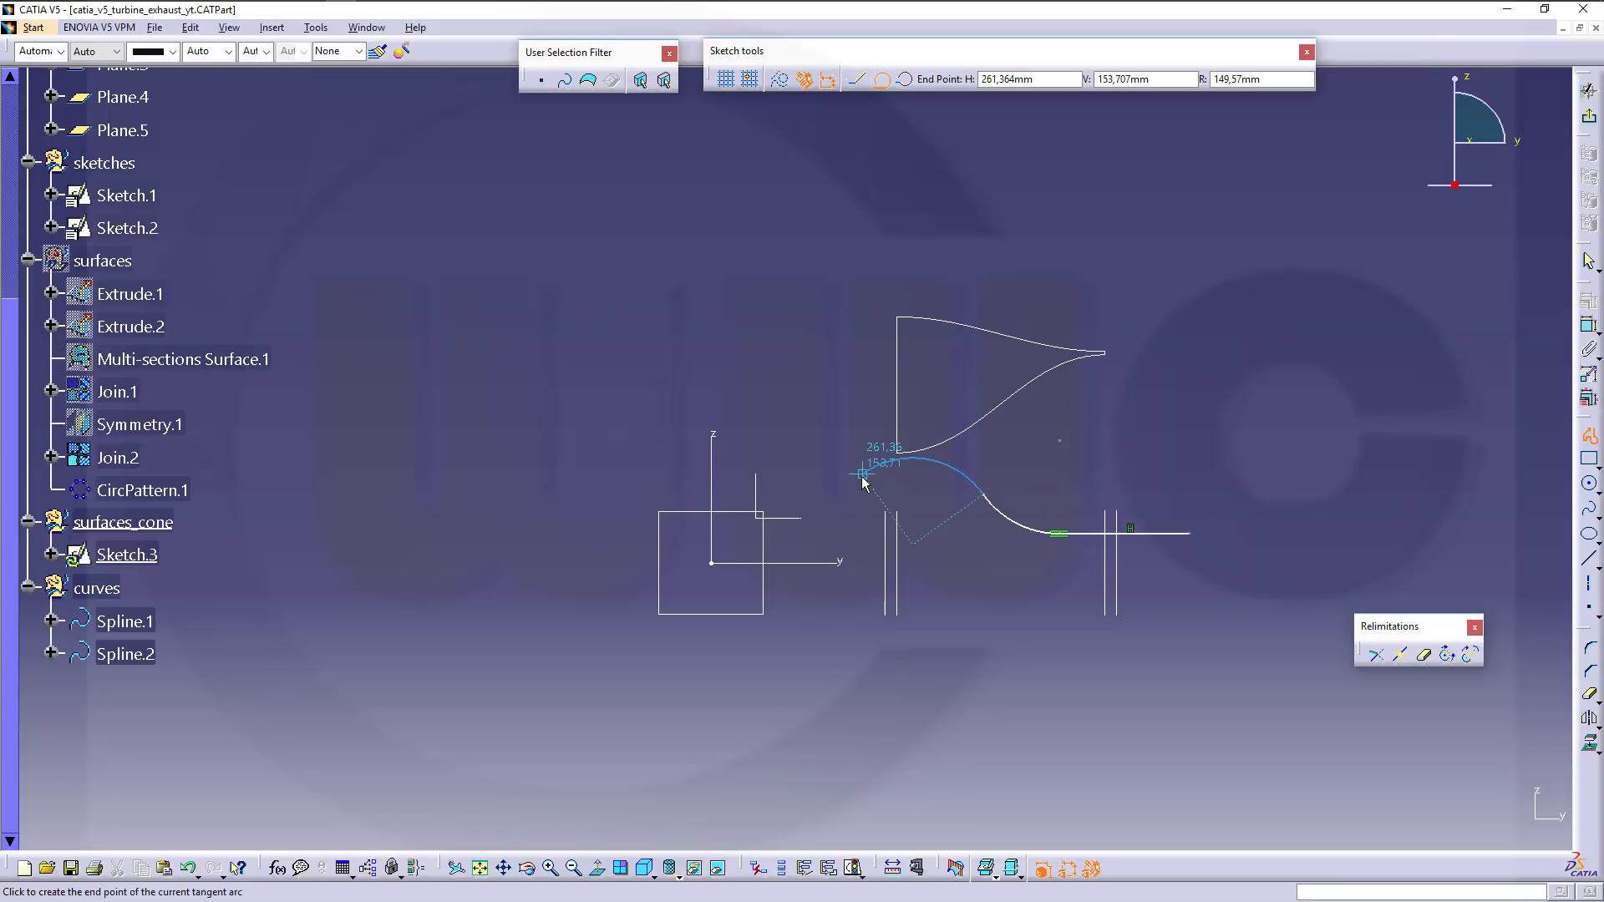
click(863, 482)
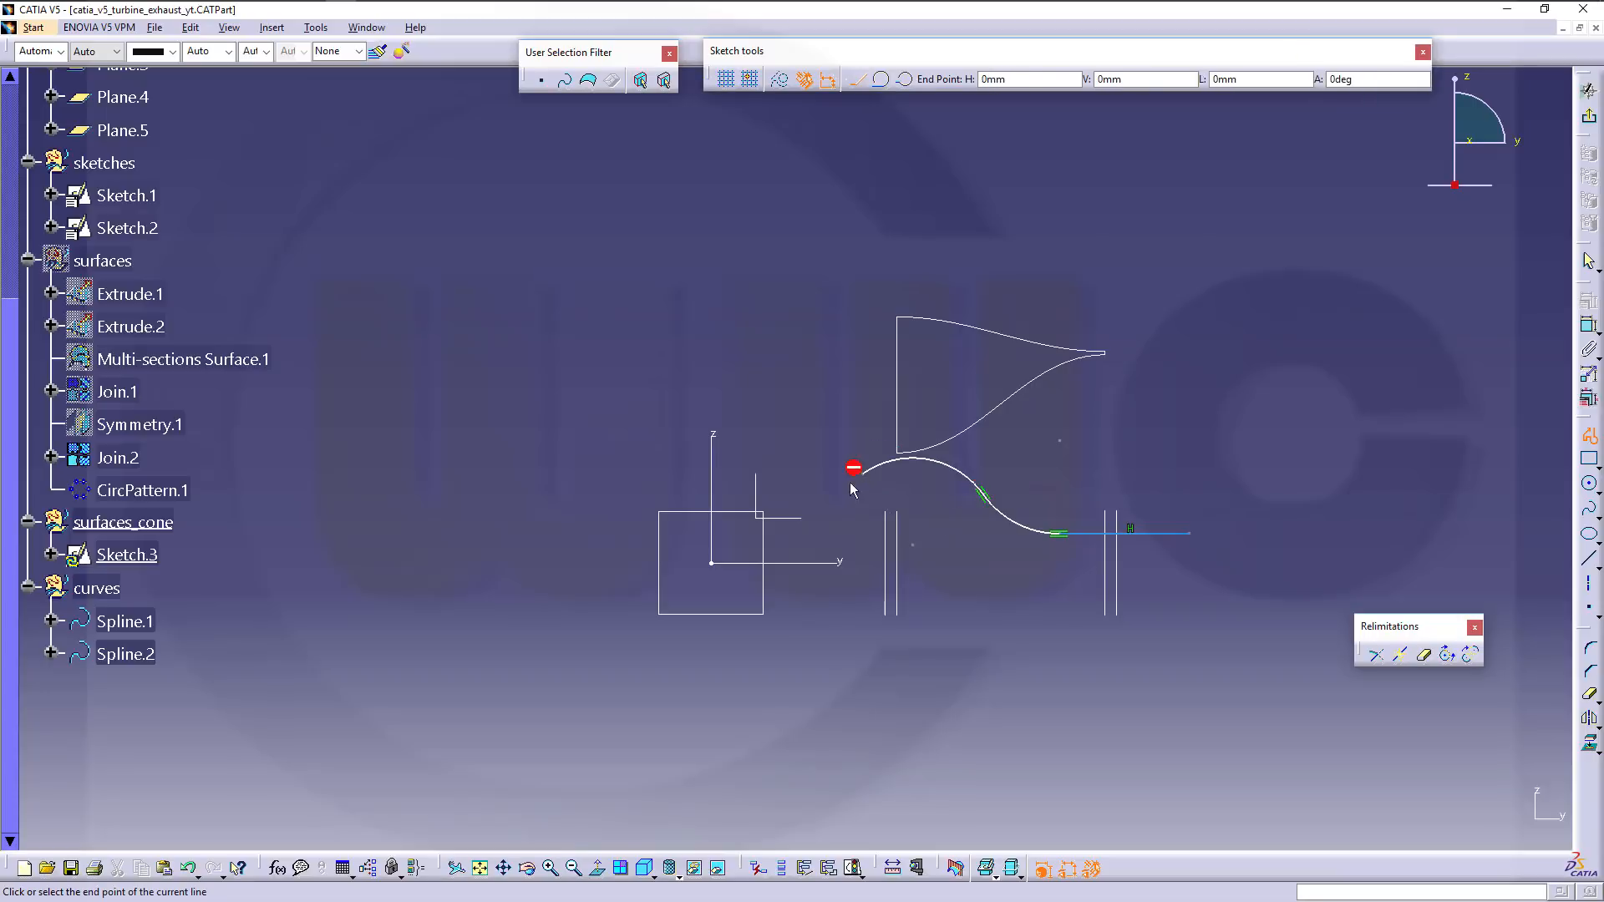
double_click(794, 525)
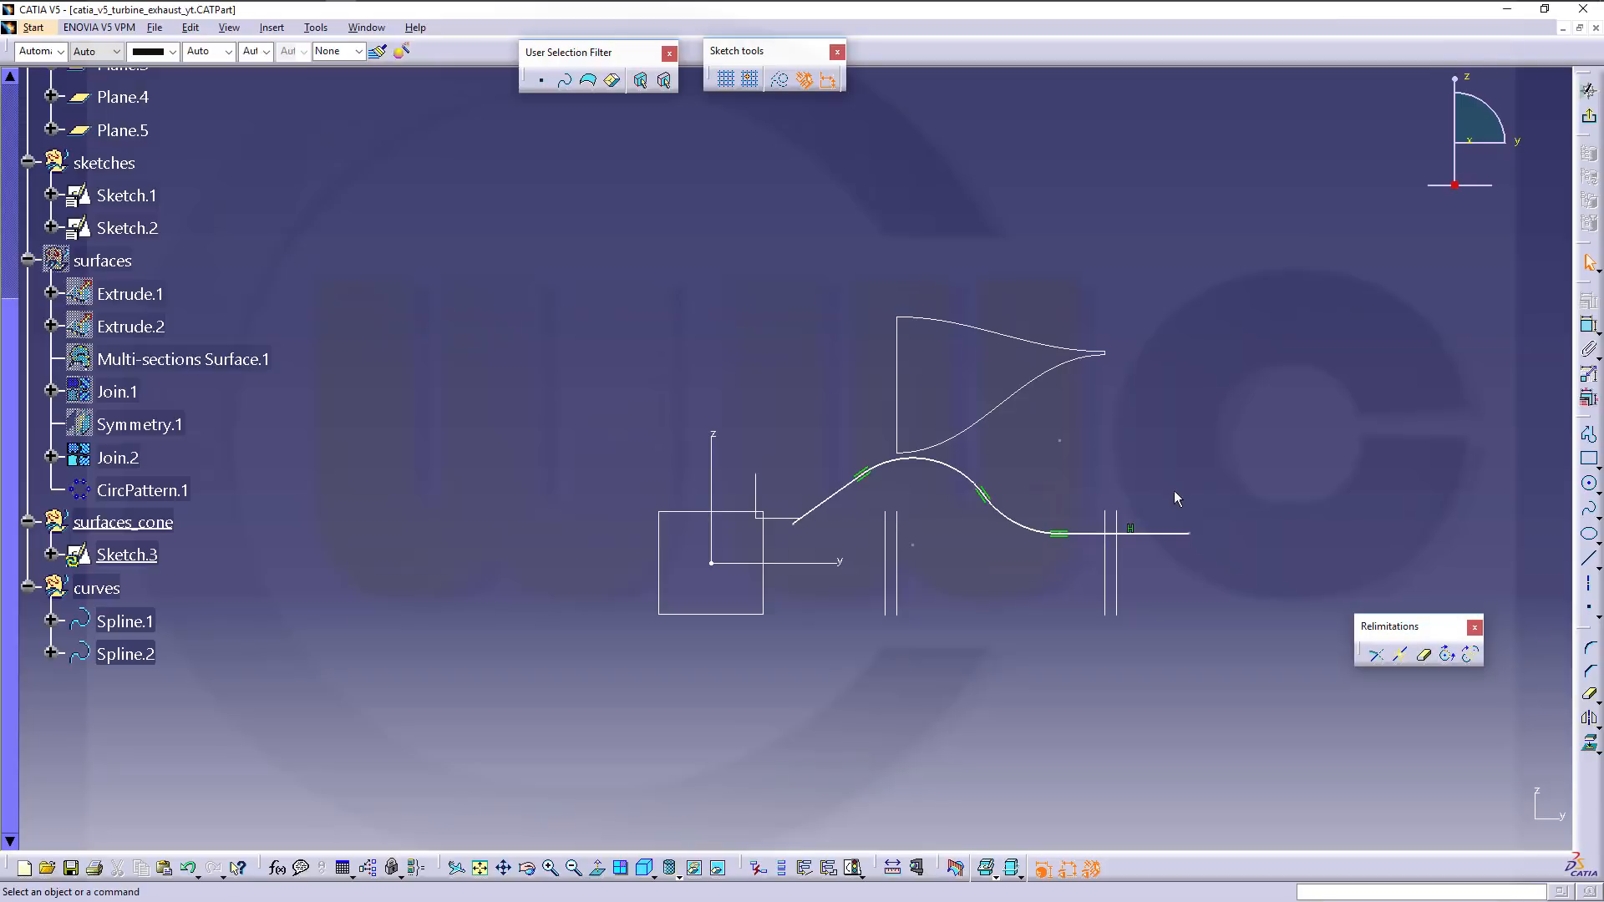
Remove the straight line's horizontal constraint and dimension the line 160 mm from the y axis.
click(1130, 527)
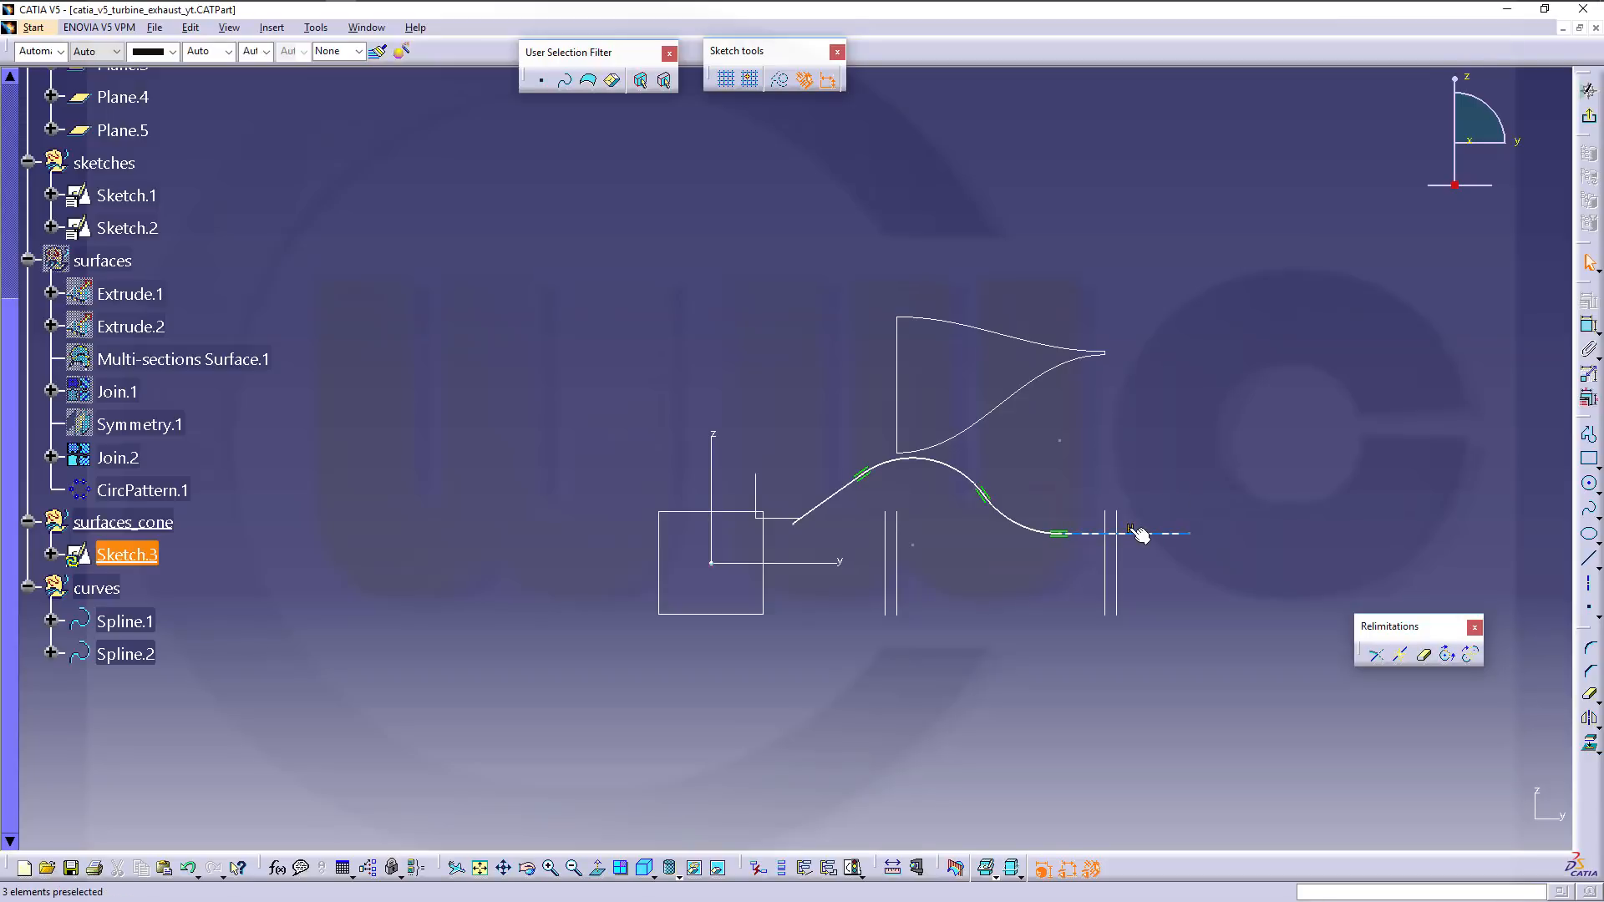
key(Delete)
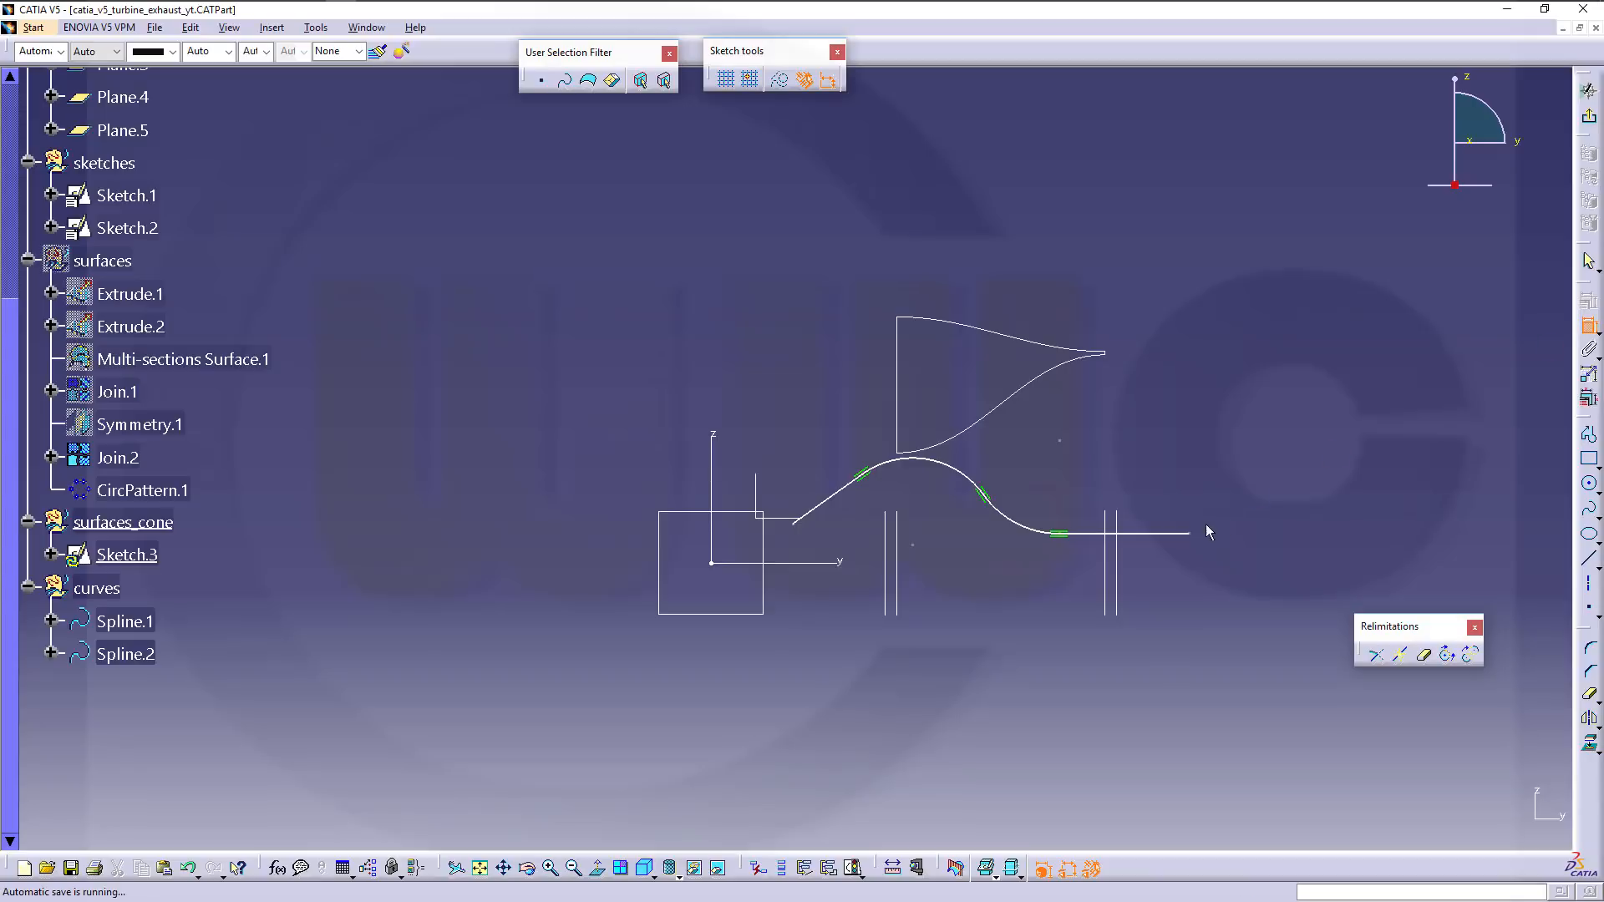
click(1167, 535)
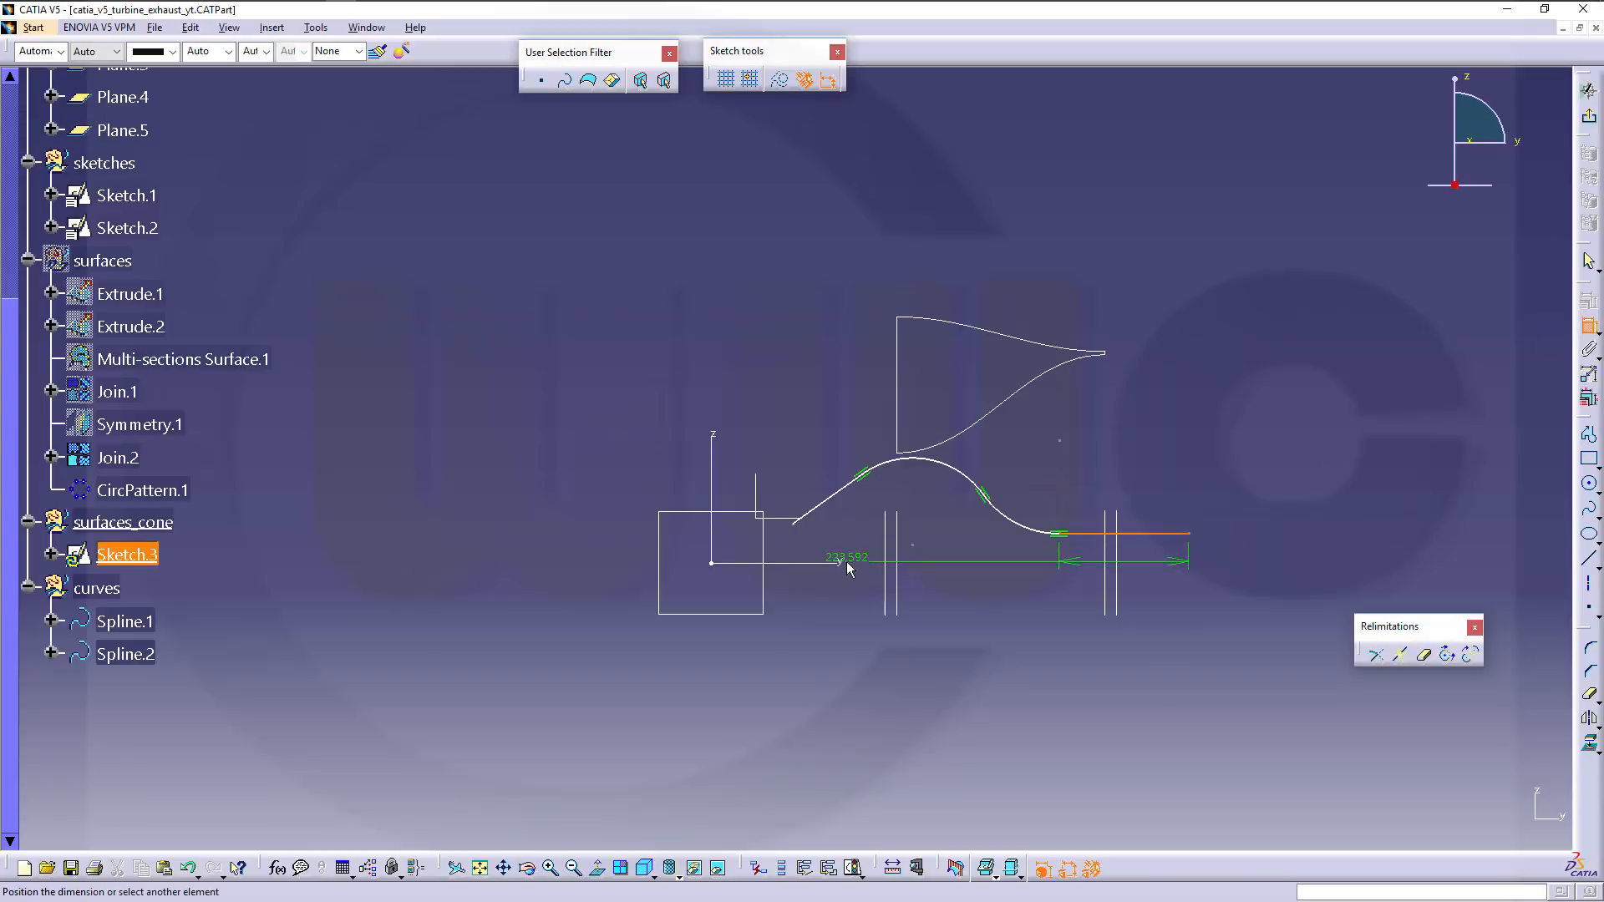
click(823, 562)
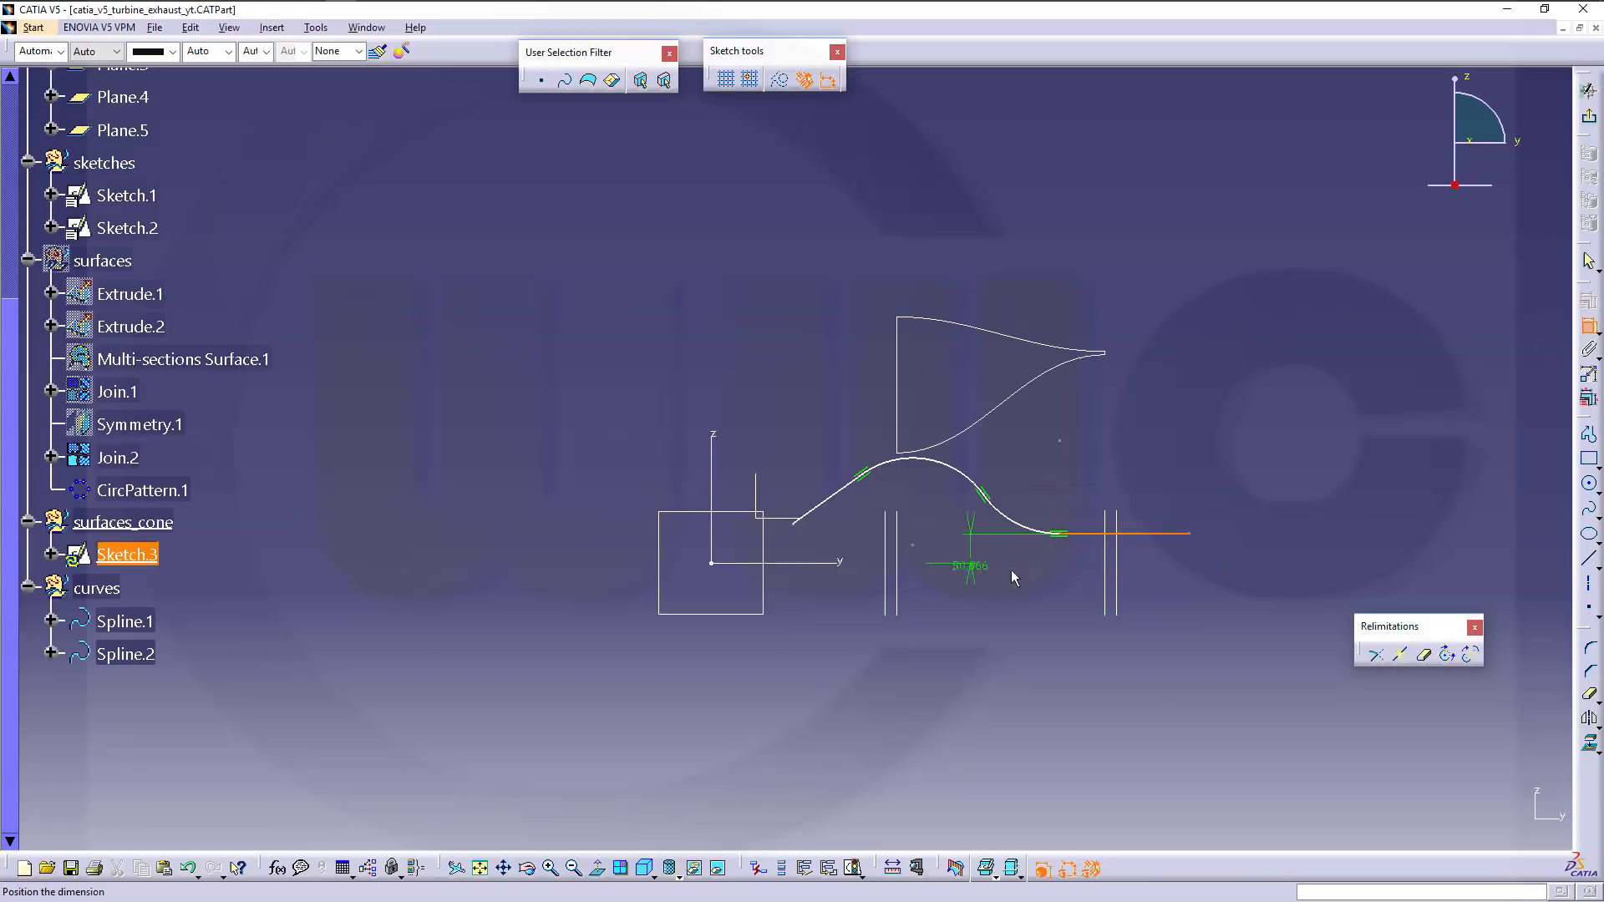
right_click(1244, 550)
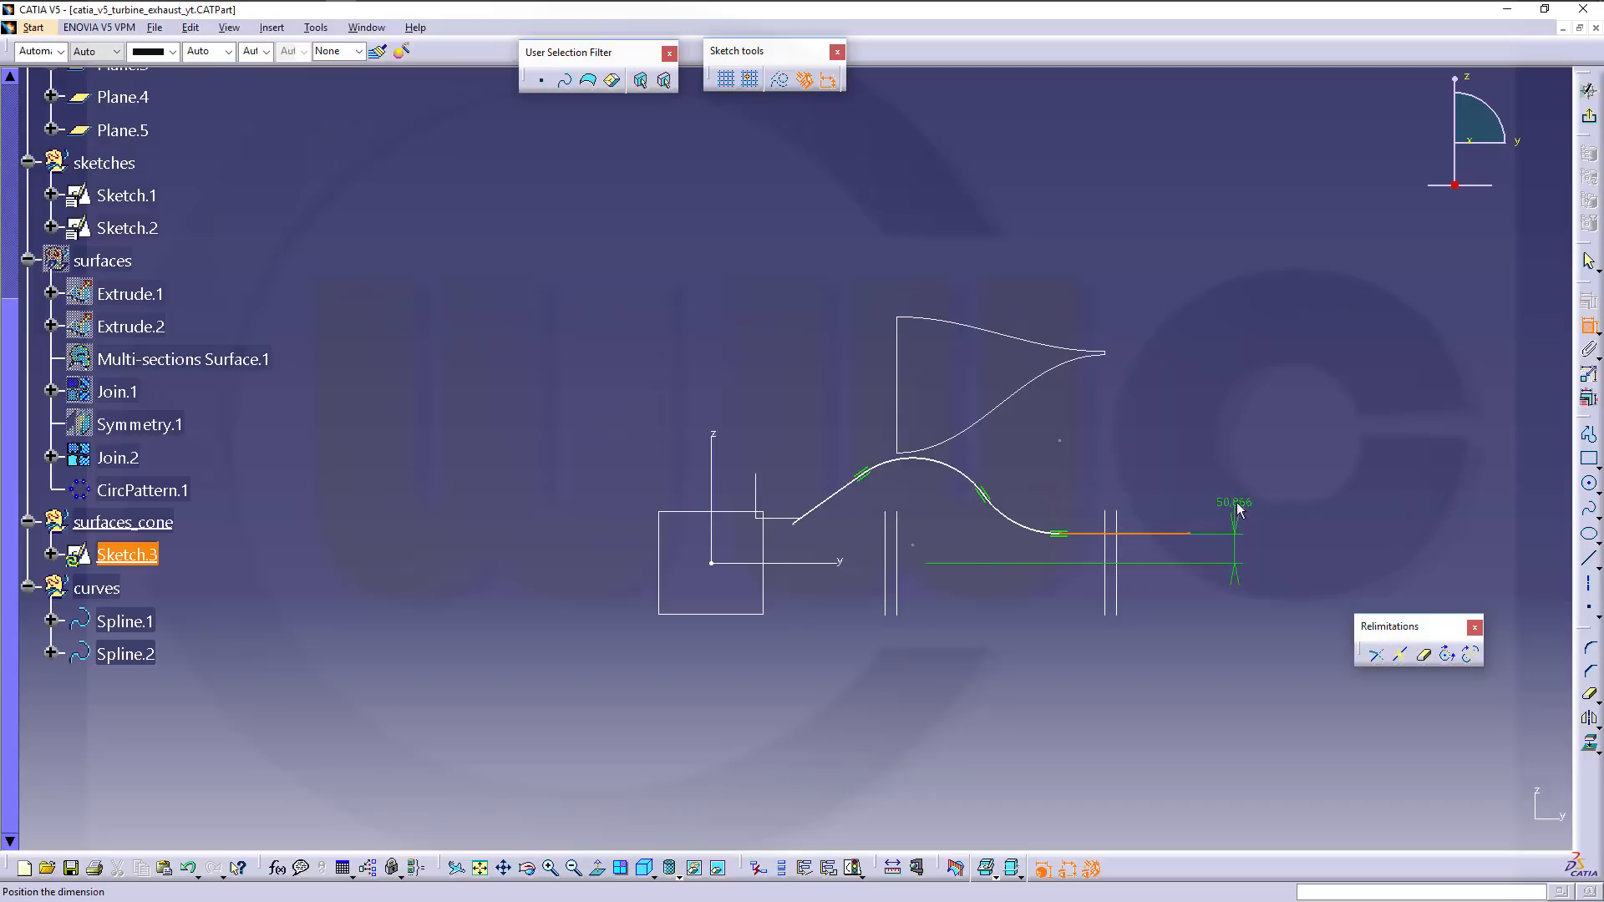
click(1233, 496)
double_click(1238, 494)
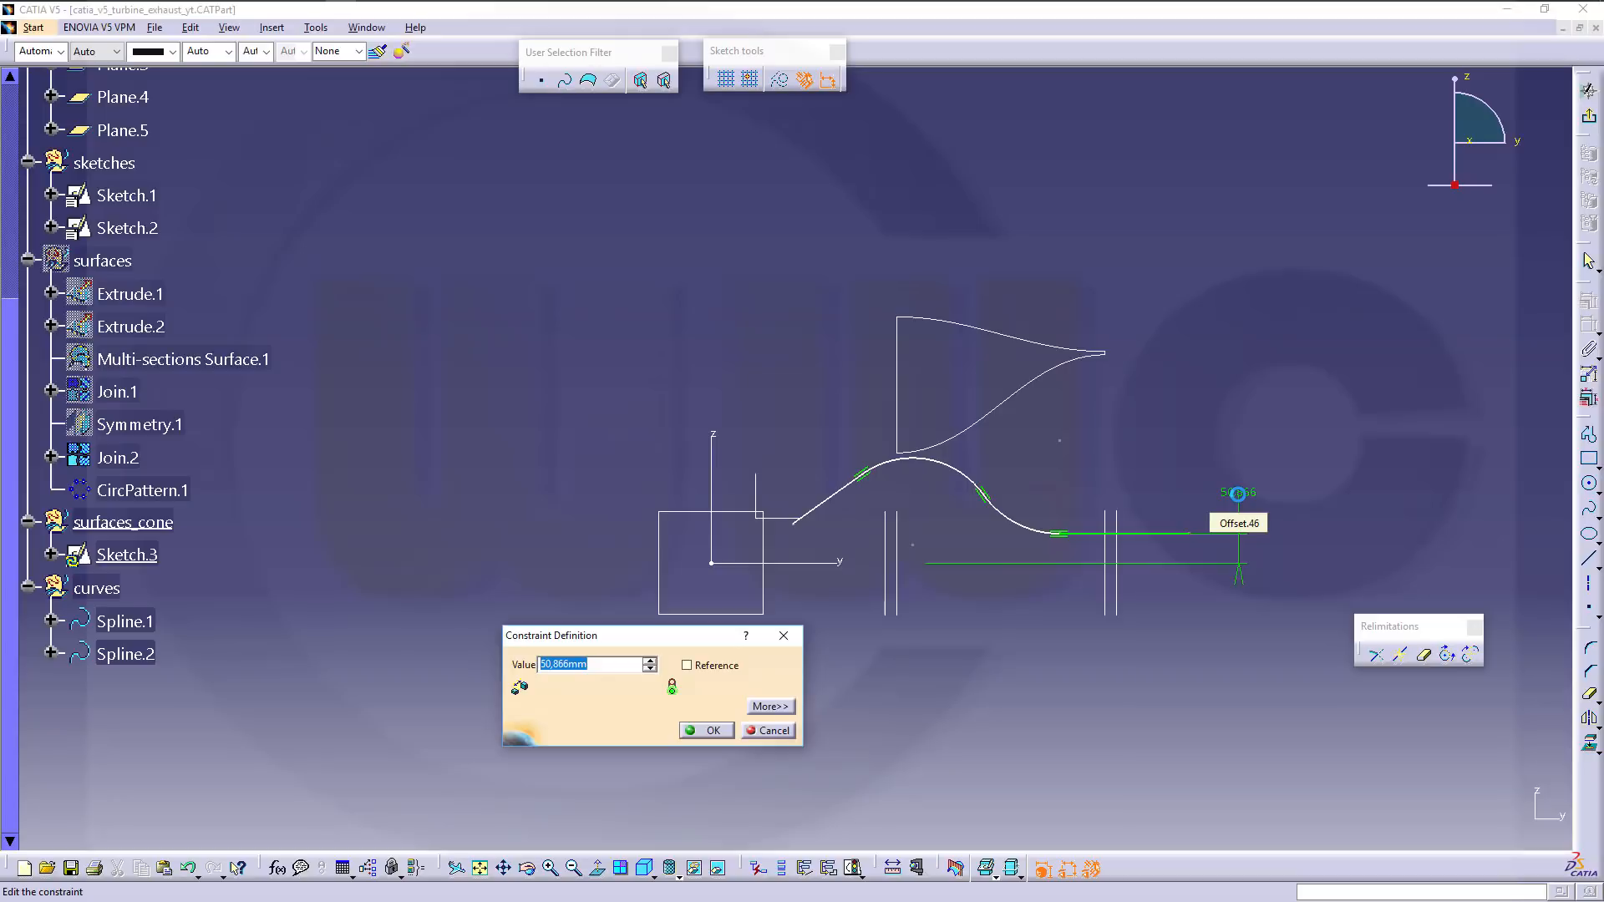
text(160)
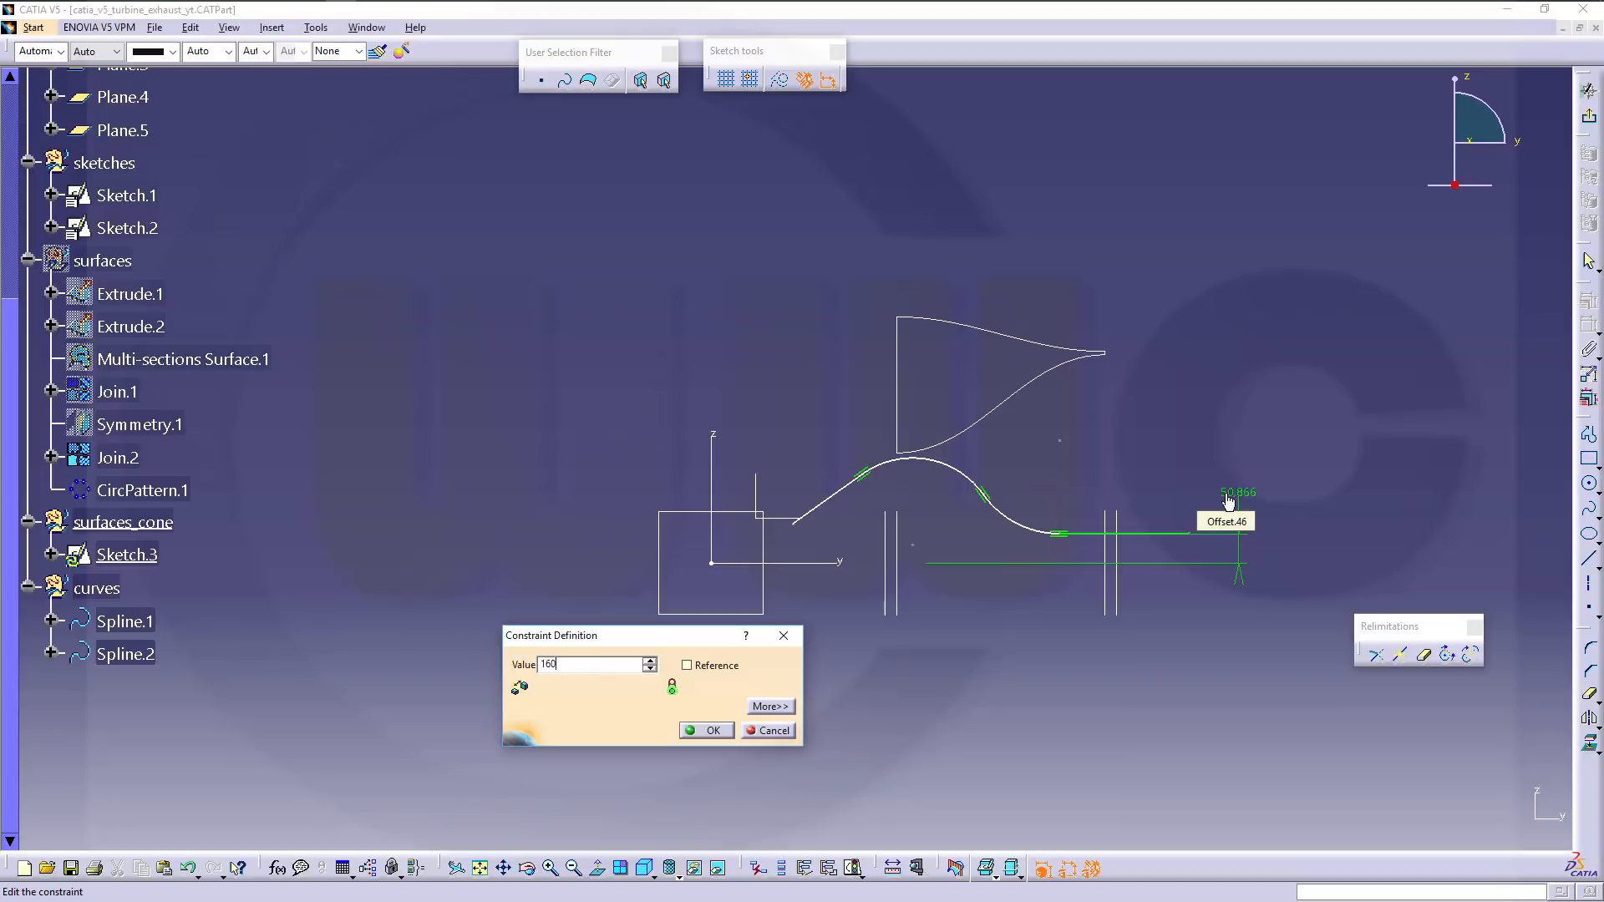
key(Return)
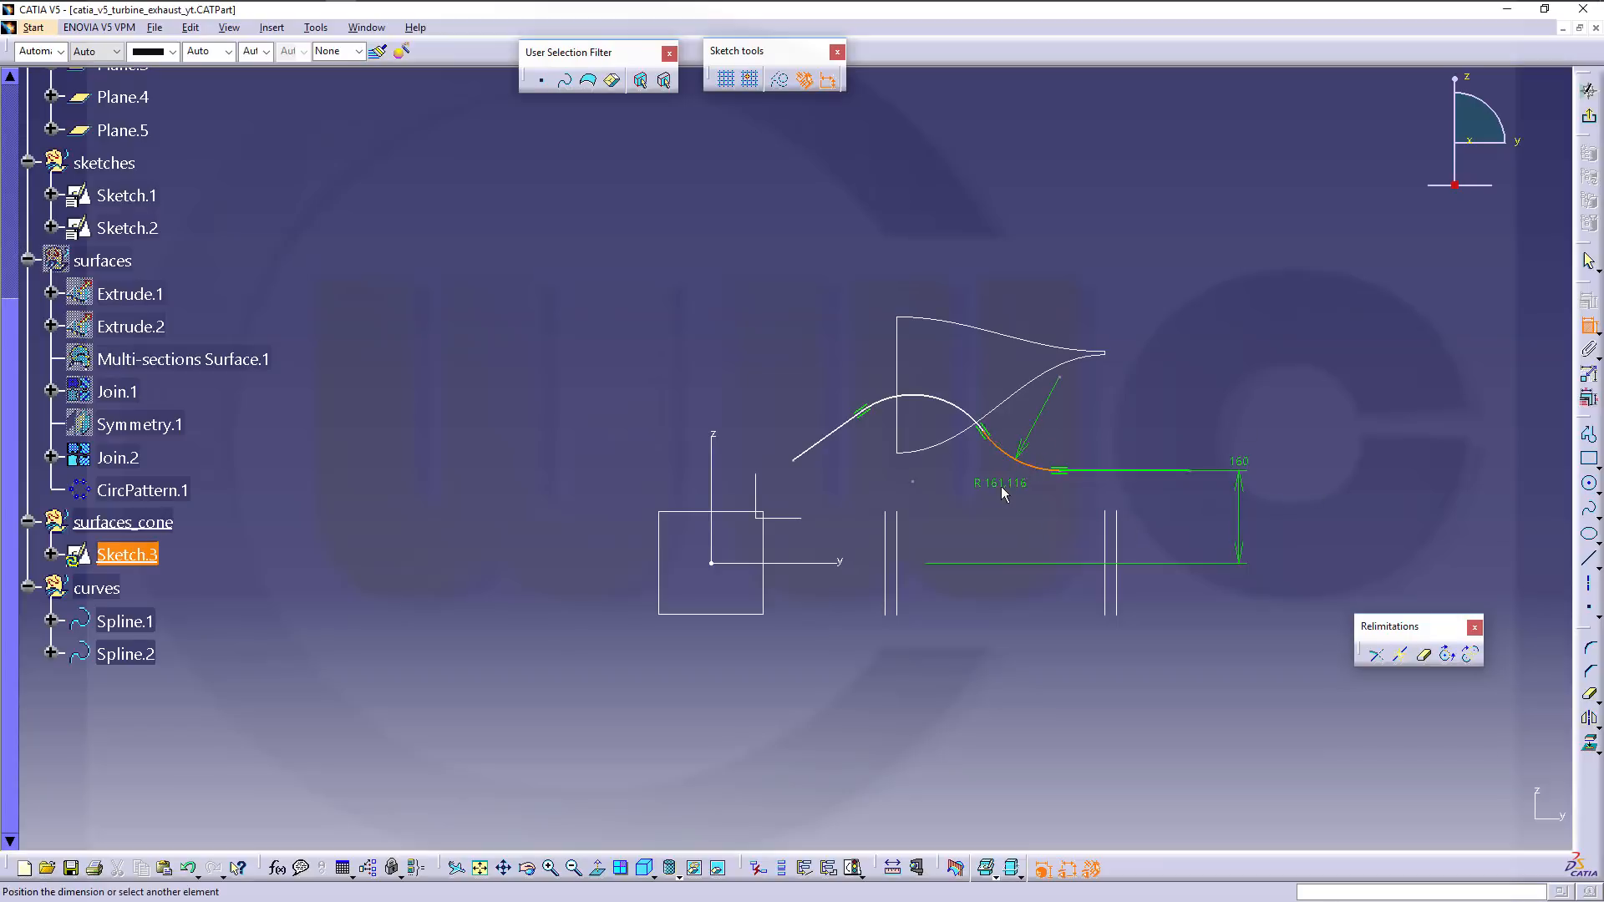
Dimension the radii of both arcs and constrain the inclined end line at 22 degrees to the y axis.
click(924, 402)
click(938, 359)
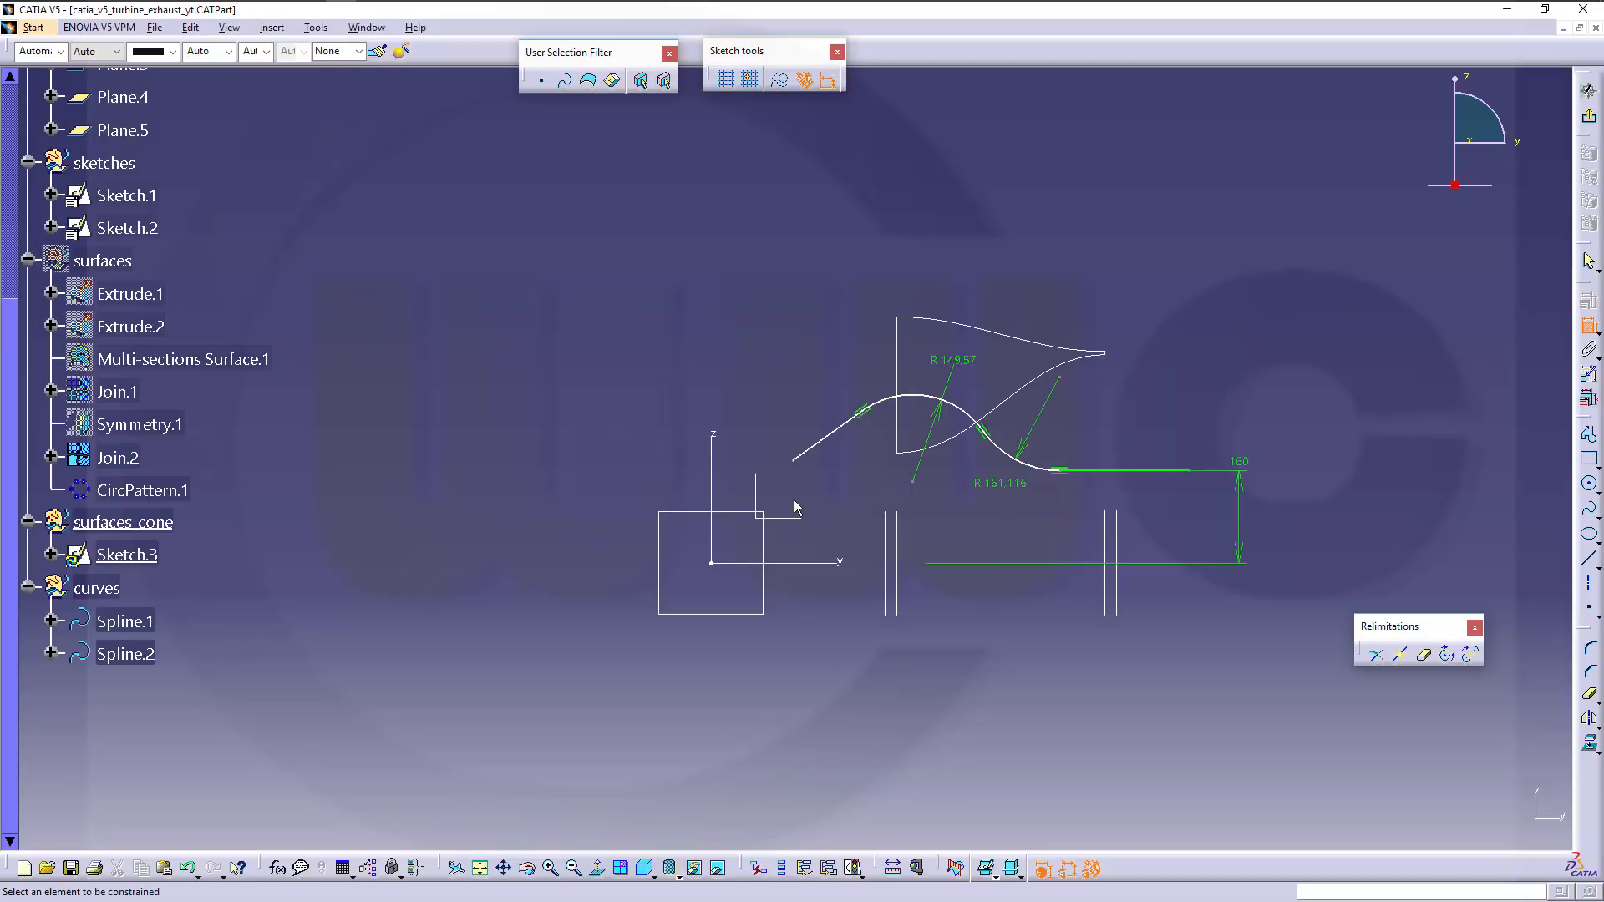
click(820, 444)
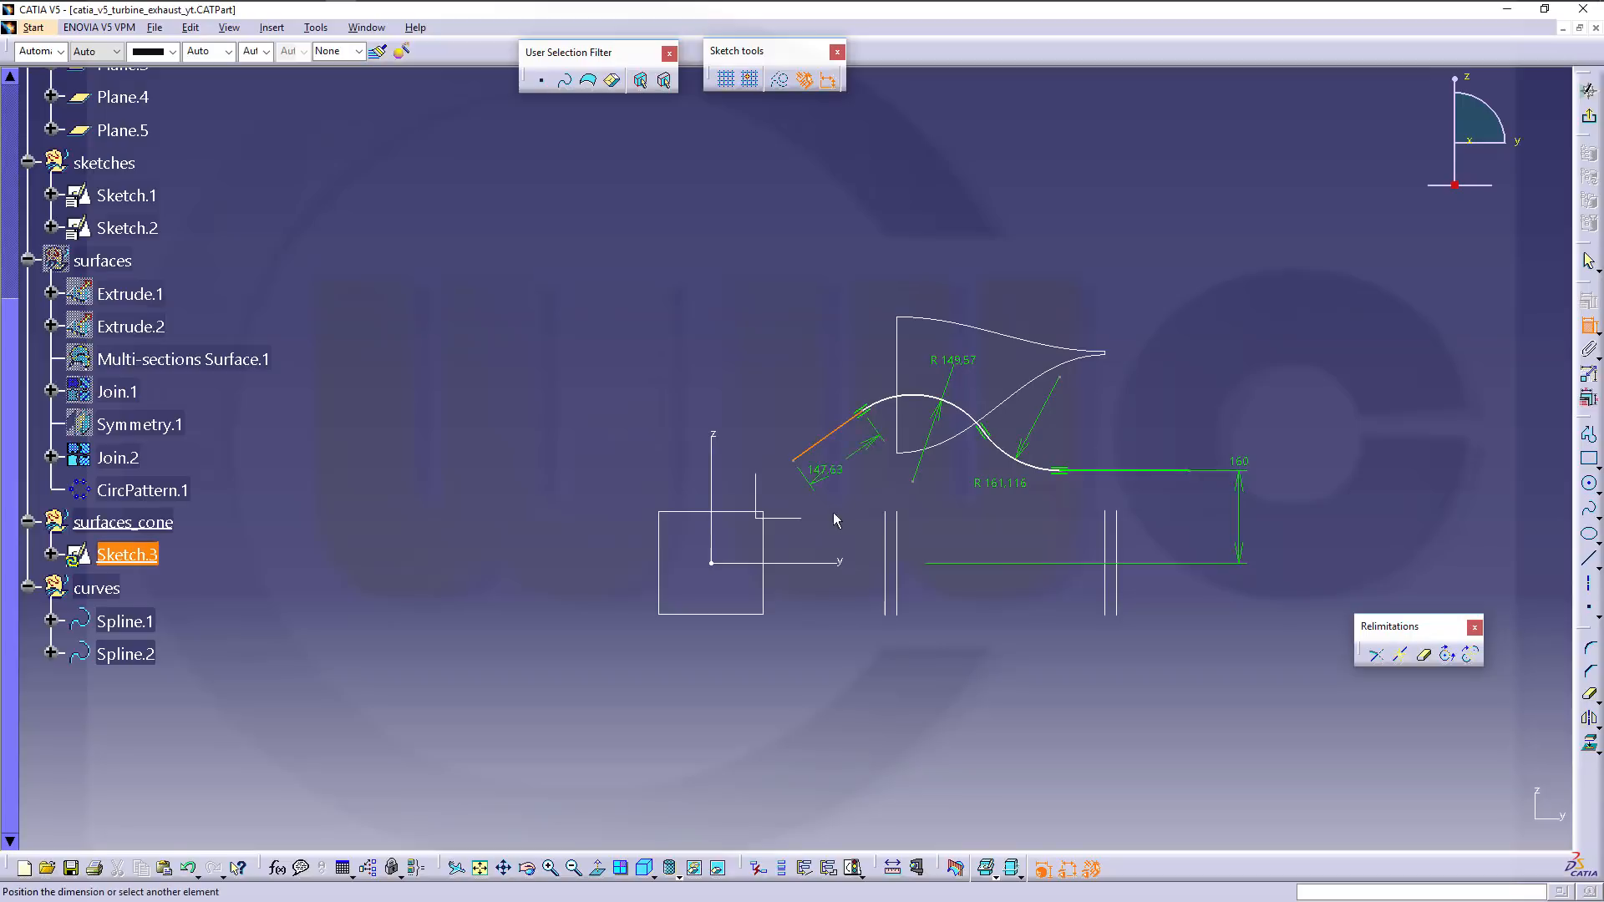
click(843, 563)
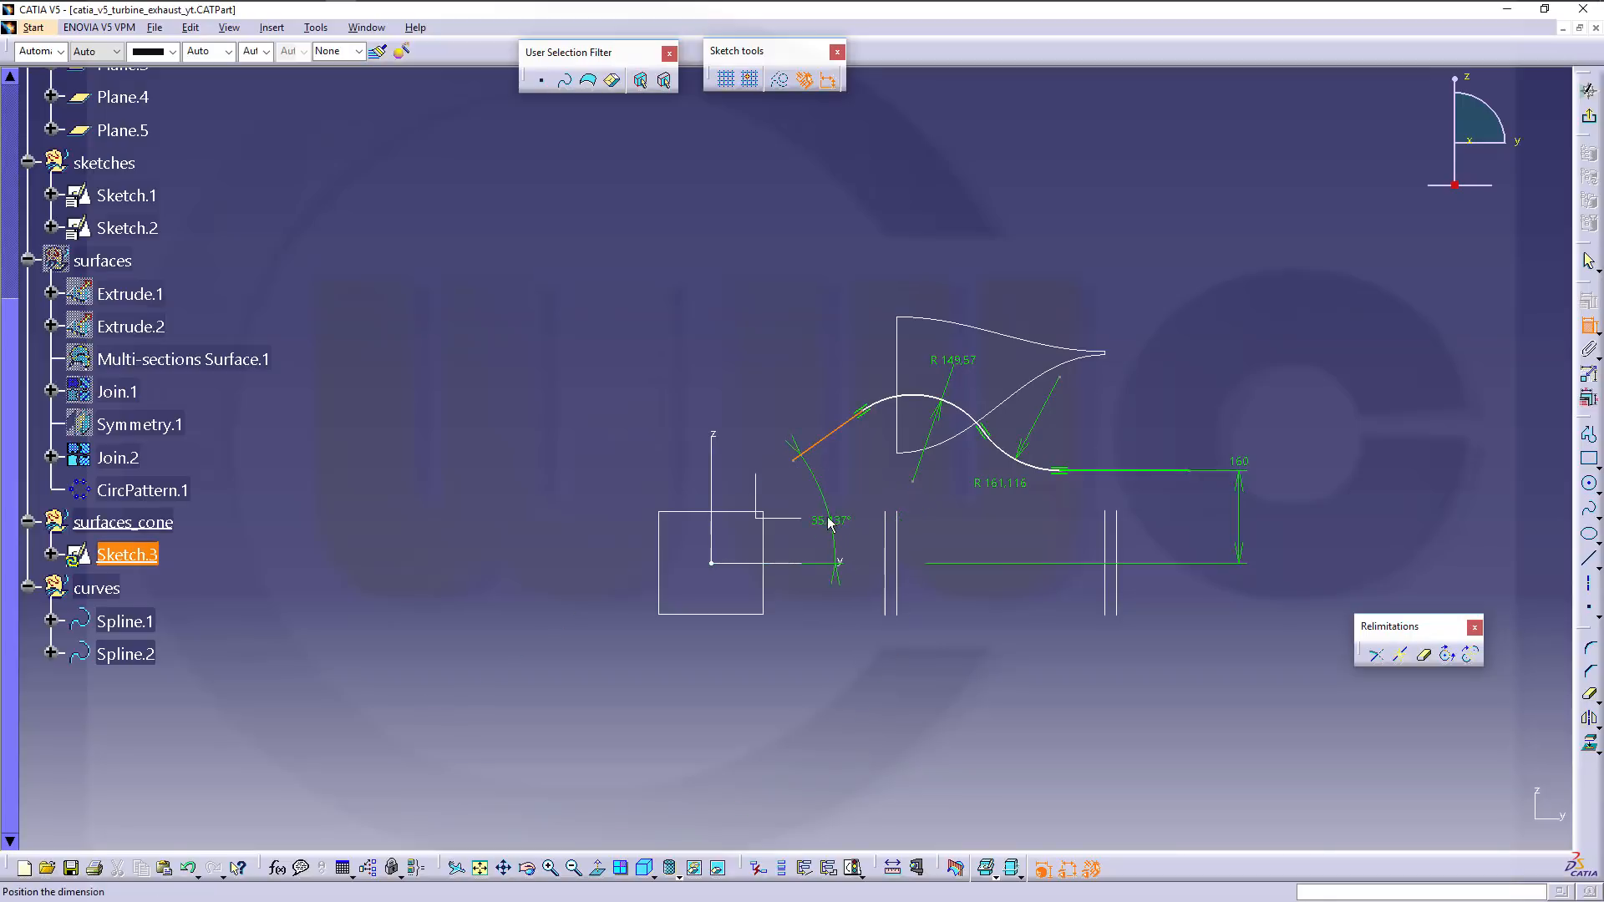
click(827, 514)
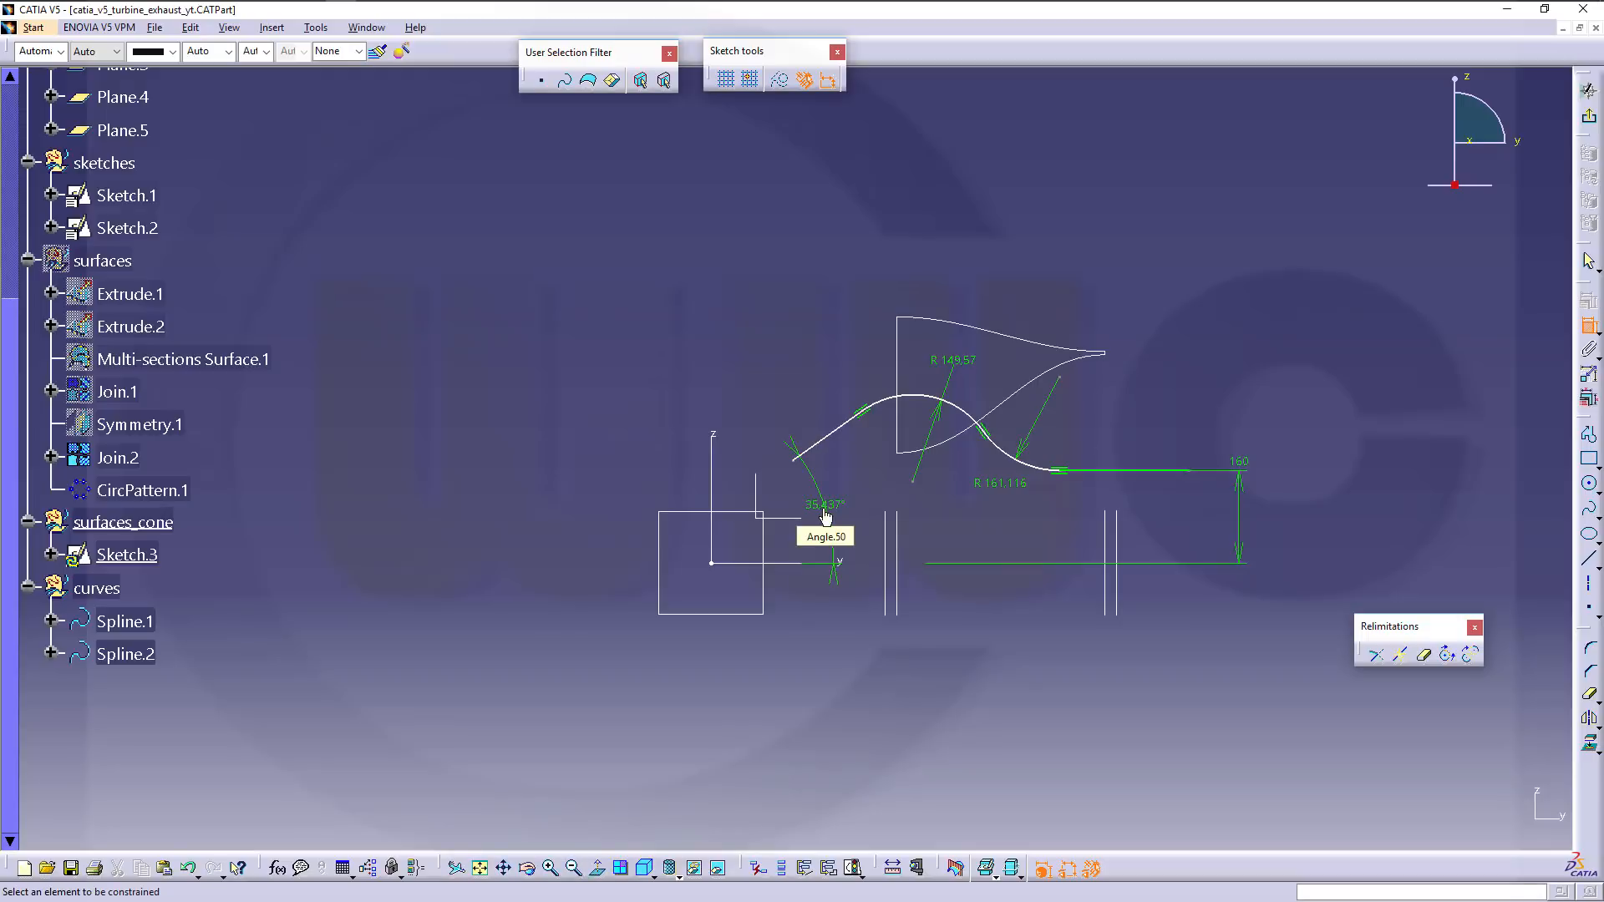
text(22)
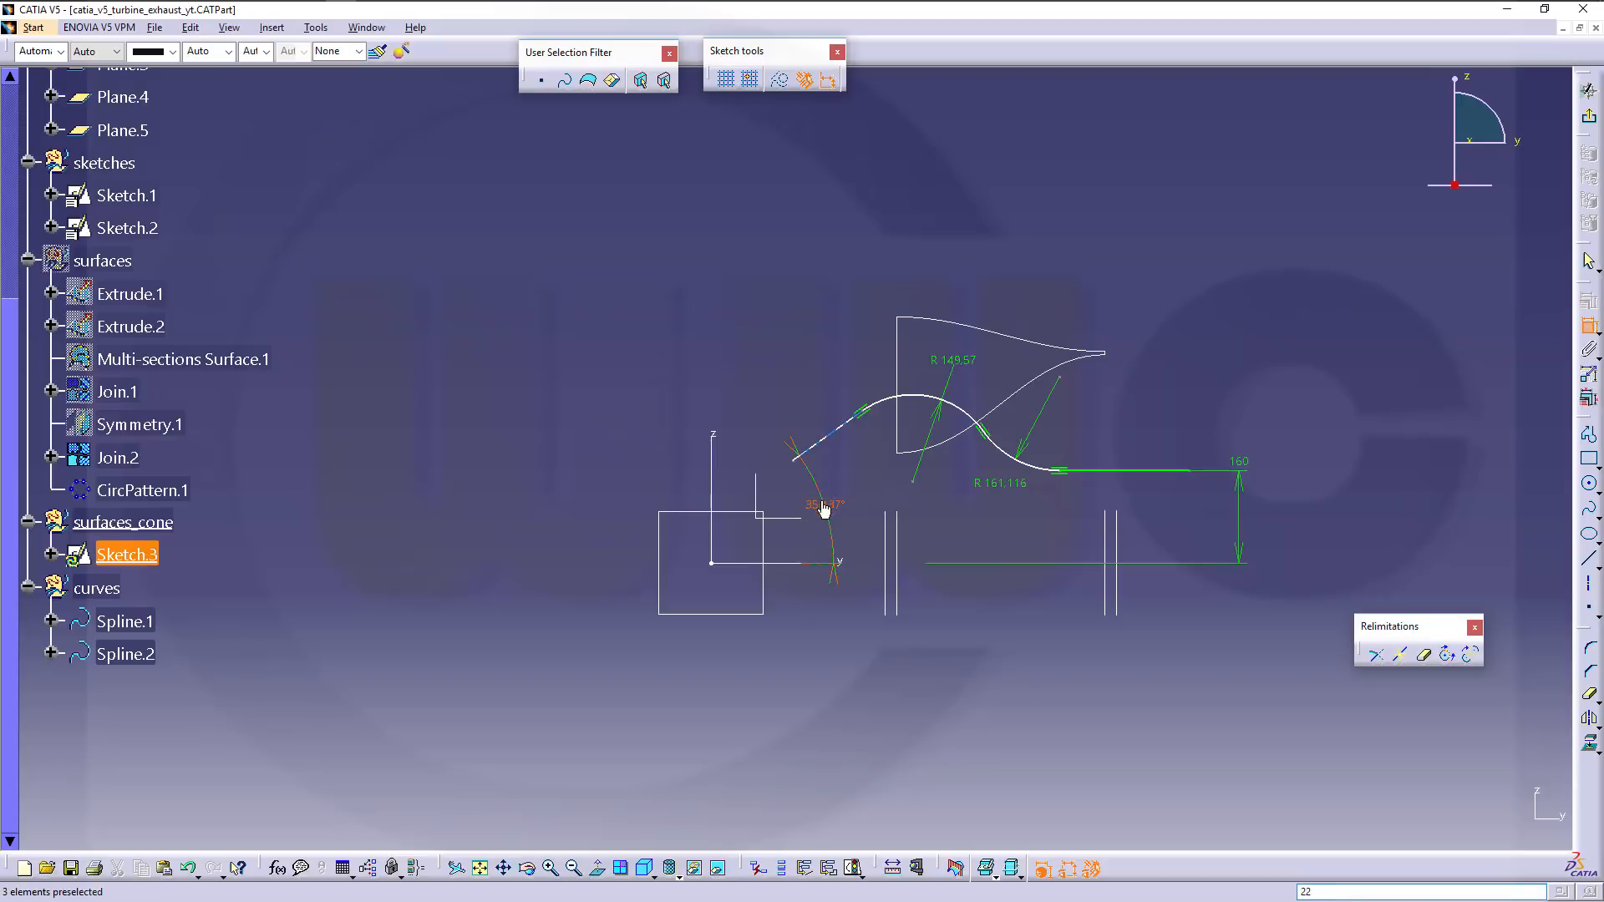
double_click(823, 504)
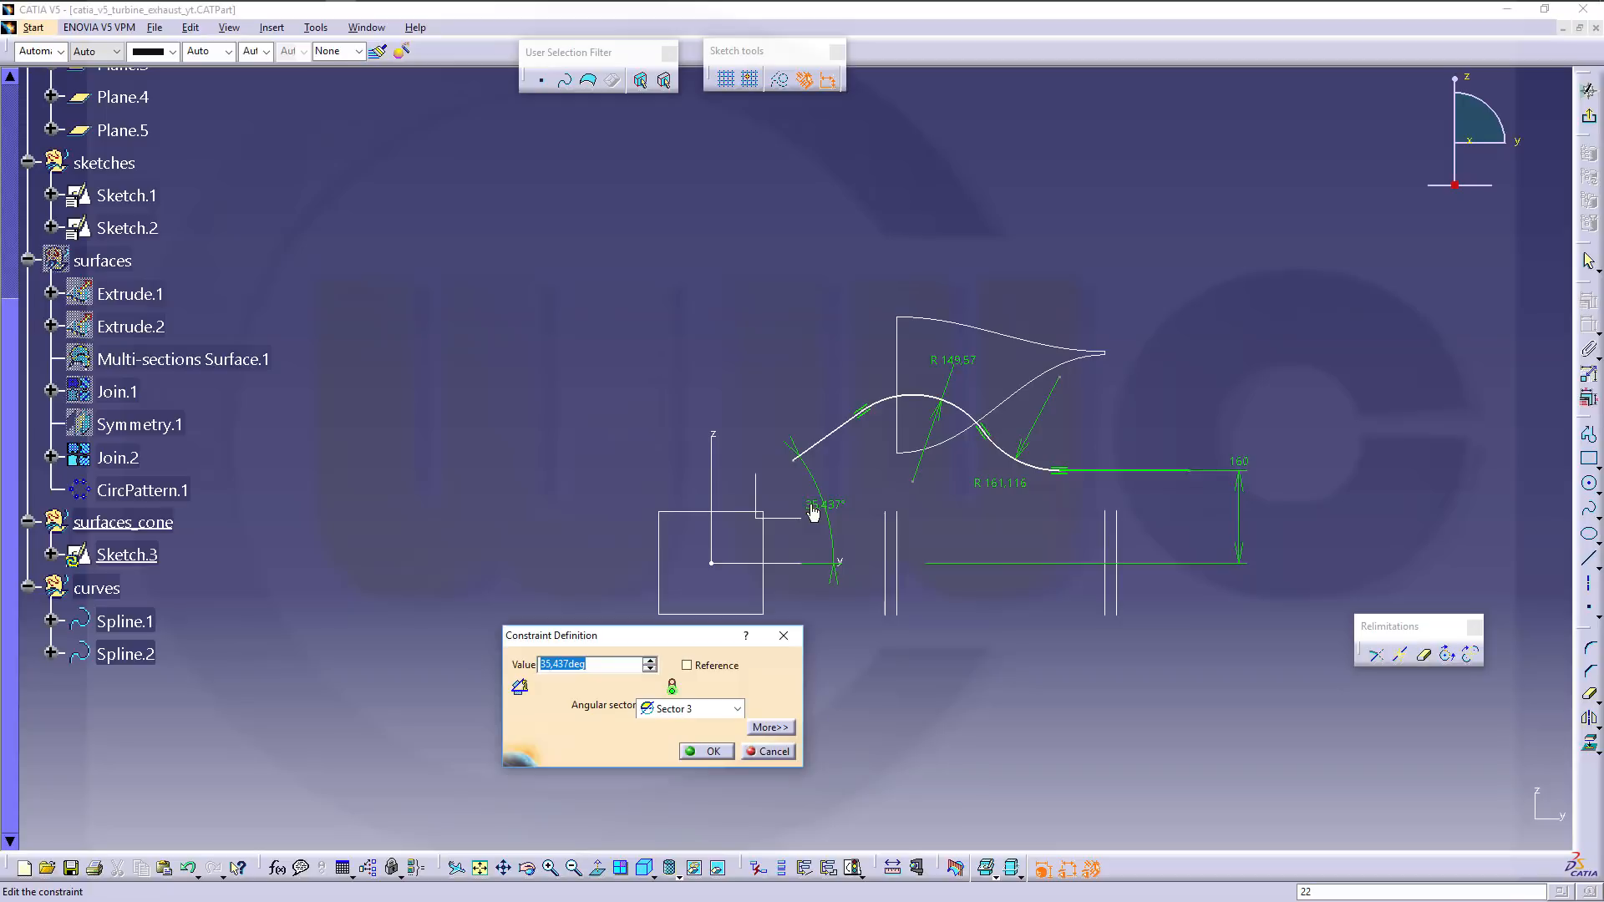
key(Return)
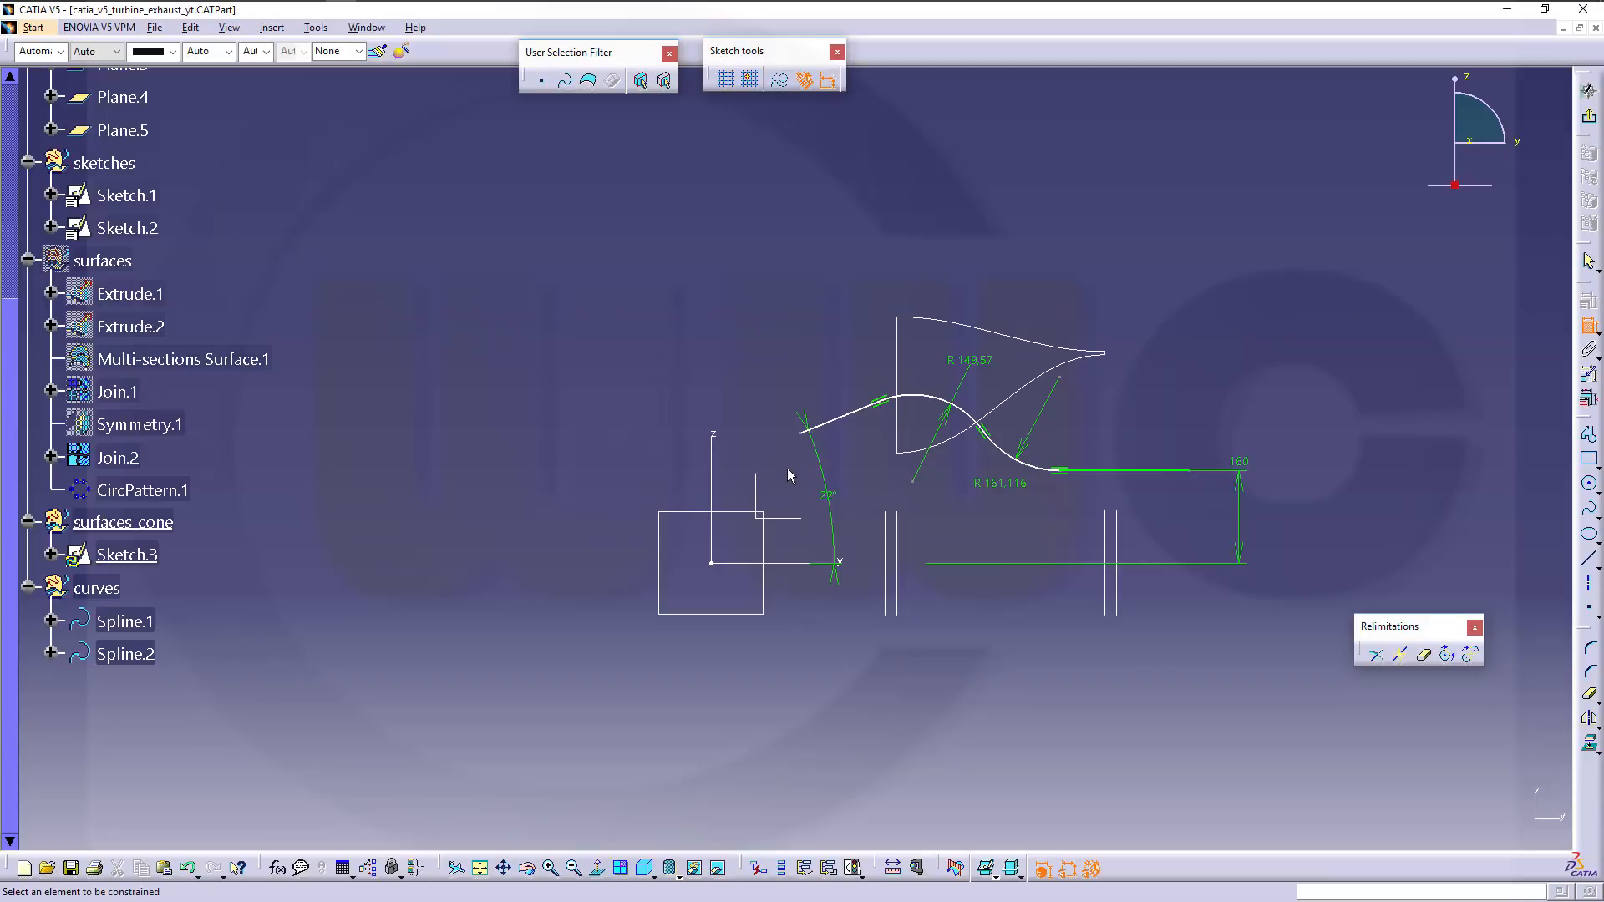
Constrain the horizontal distance between the profile's two endpoints to 800 mm.
click(803, 432)
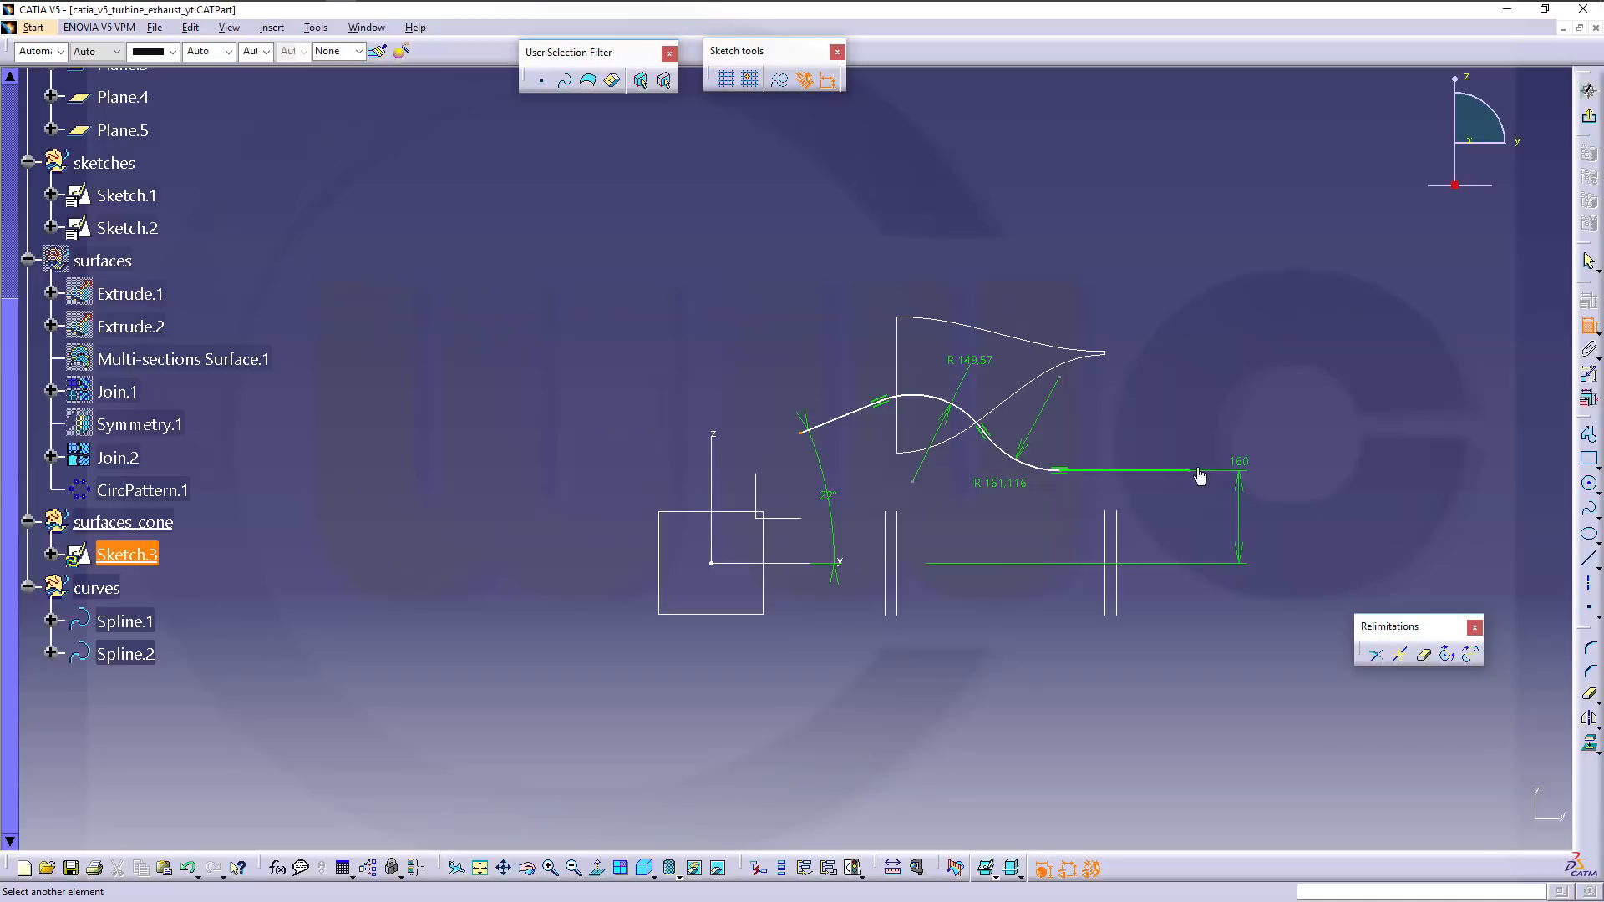
click(1196, 472)
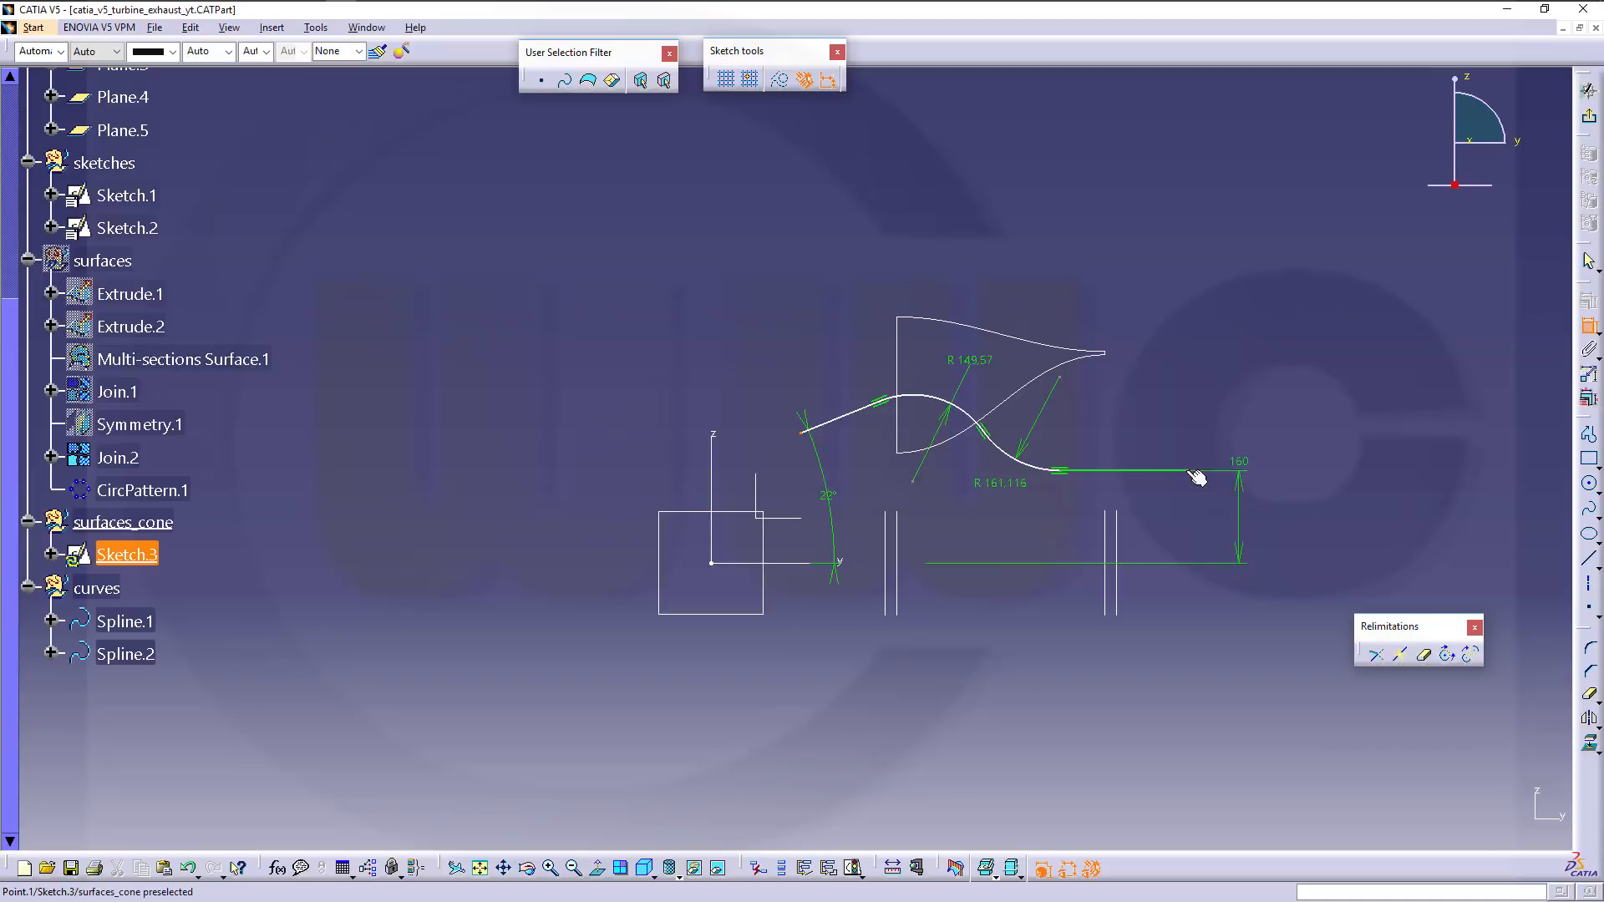
right_click(1034, 644)
click(1094, 701)
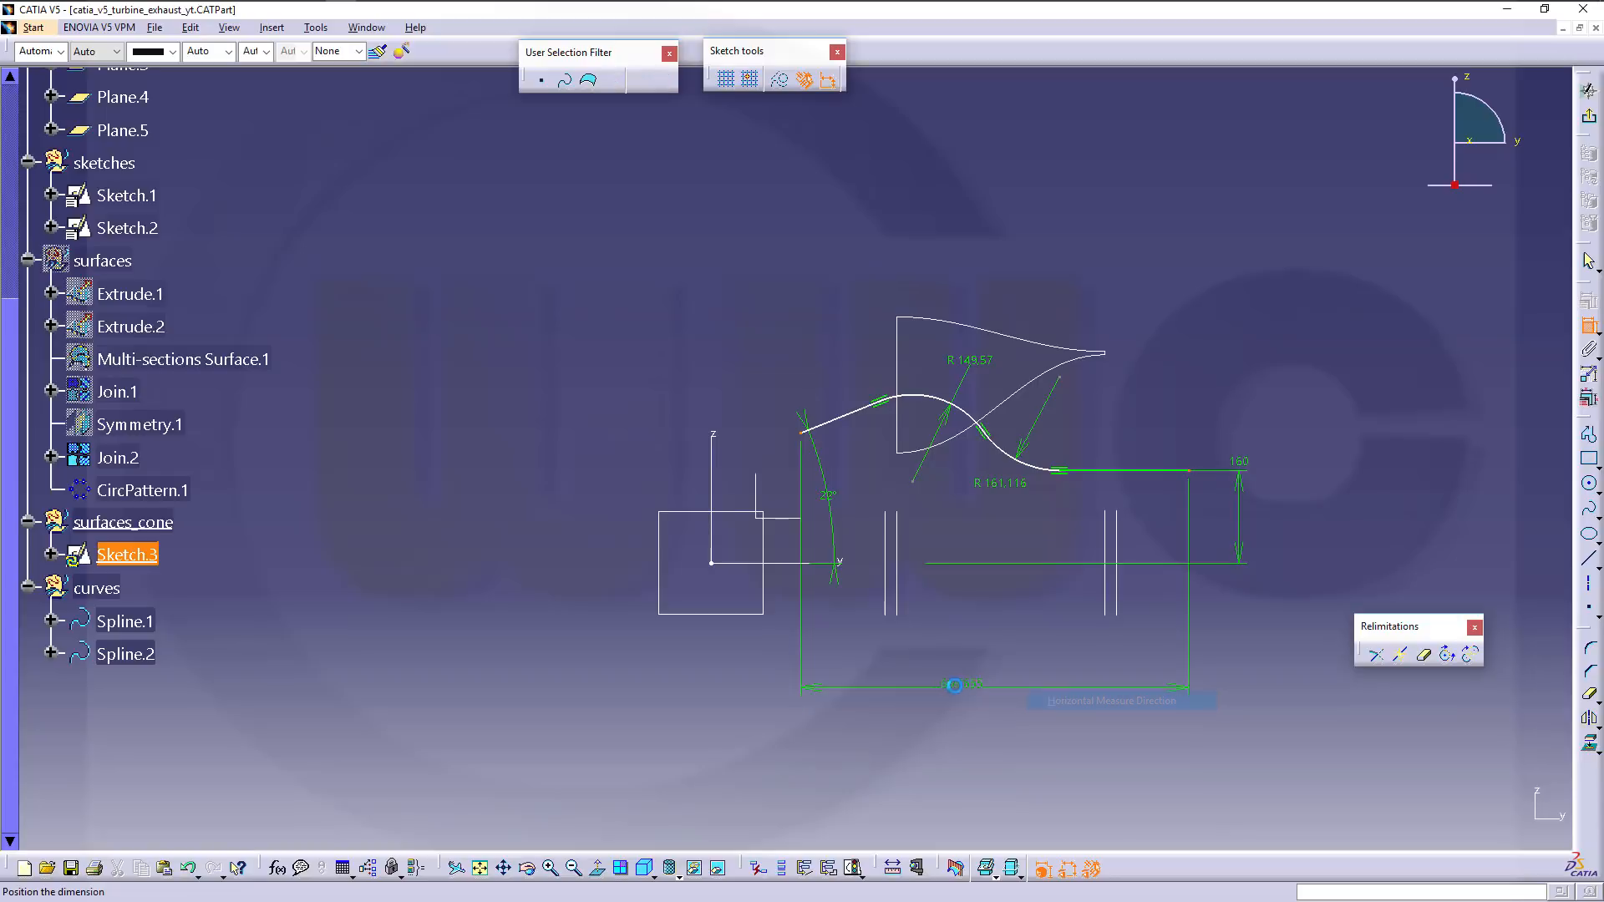
click(976, 654)
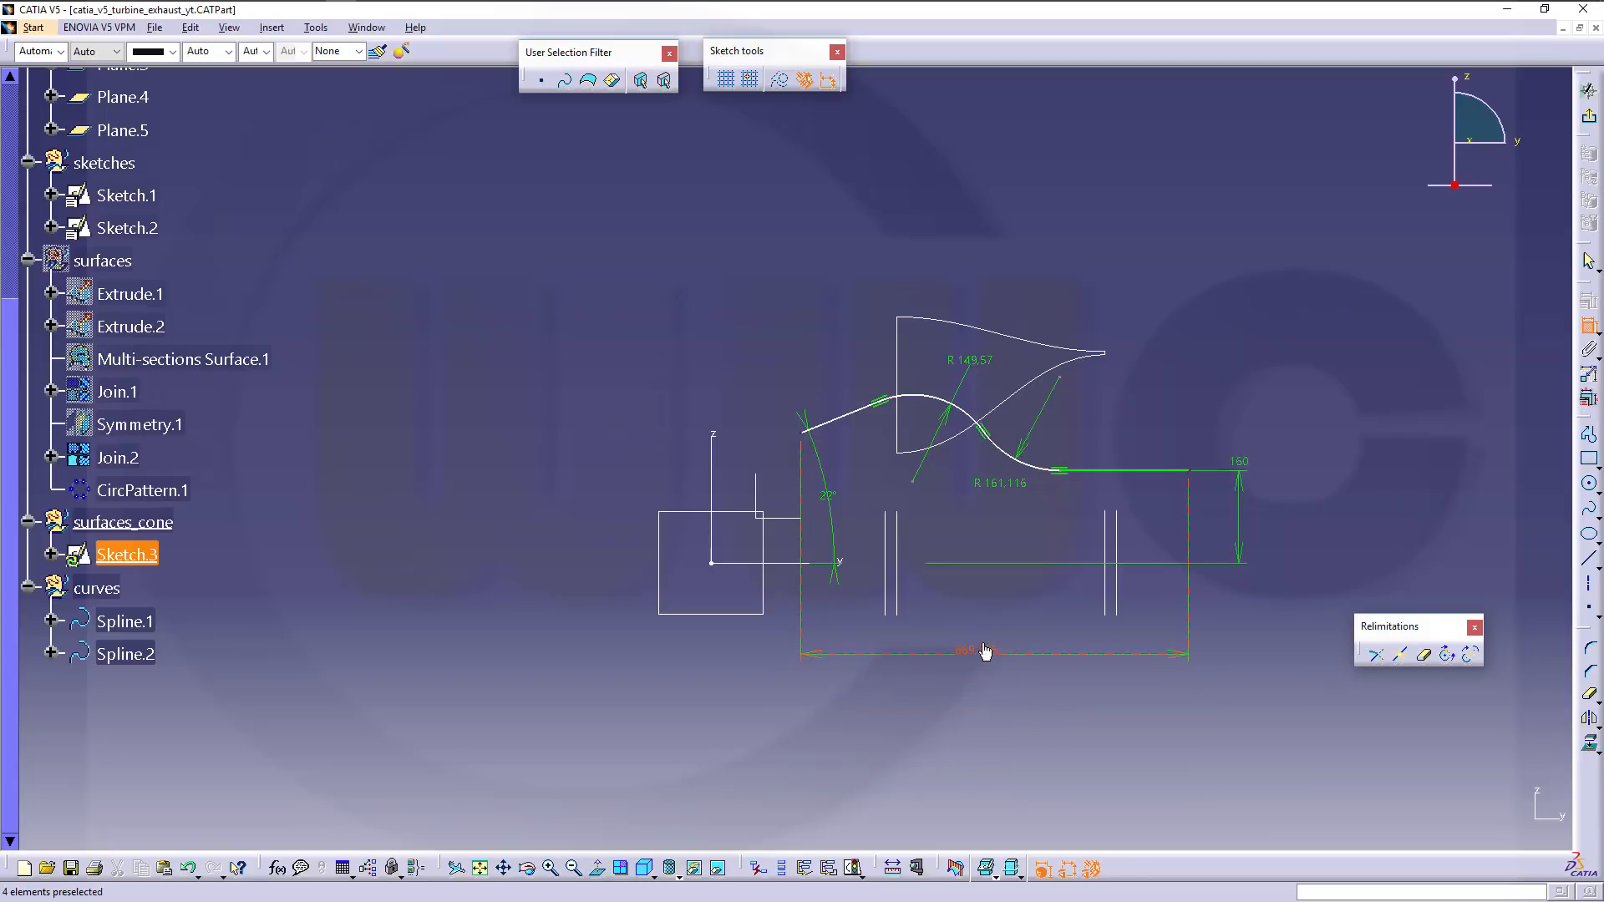
double_click(977, 653)
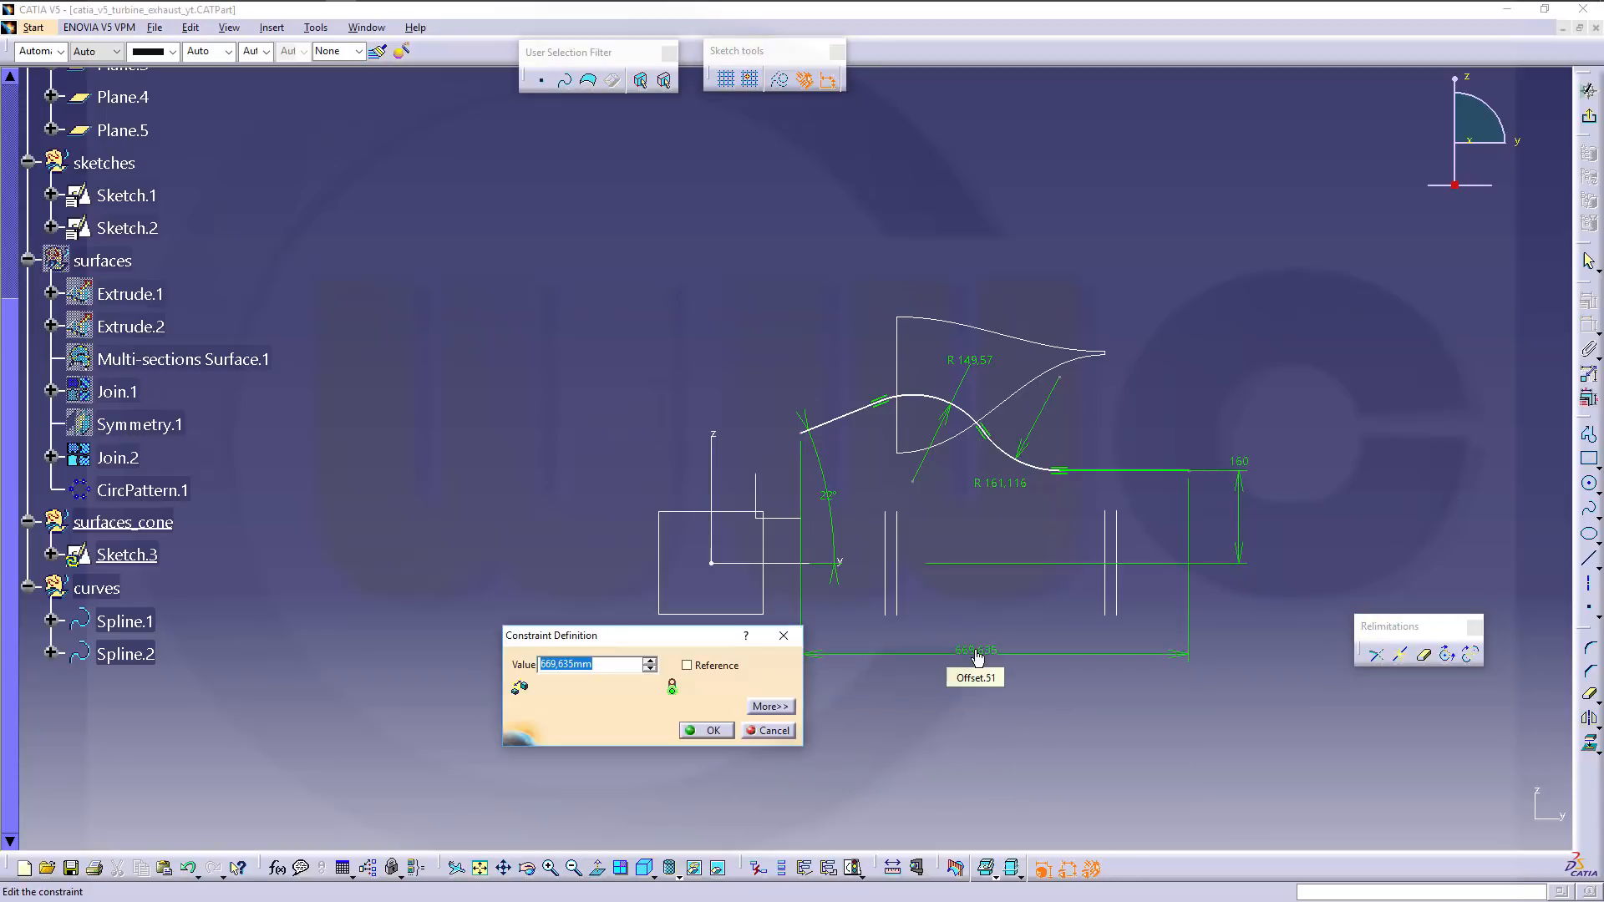
text(800)
key(Return)
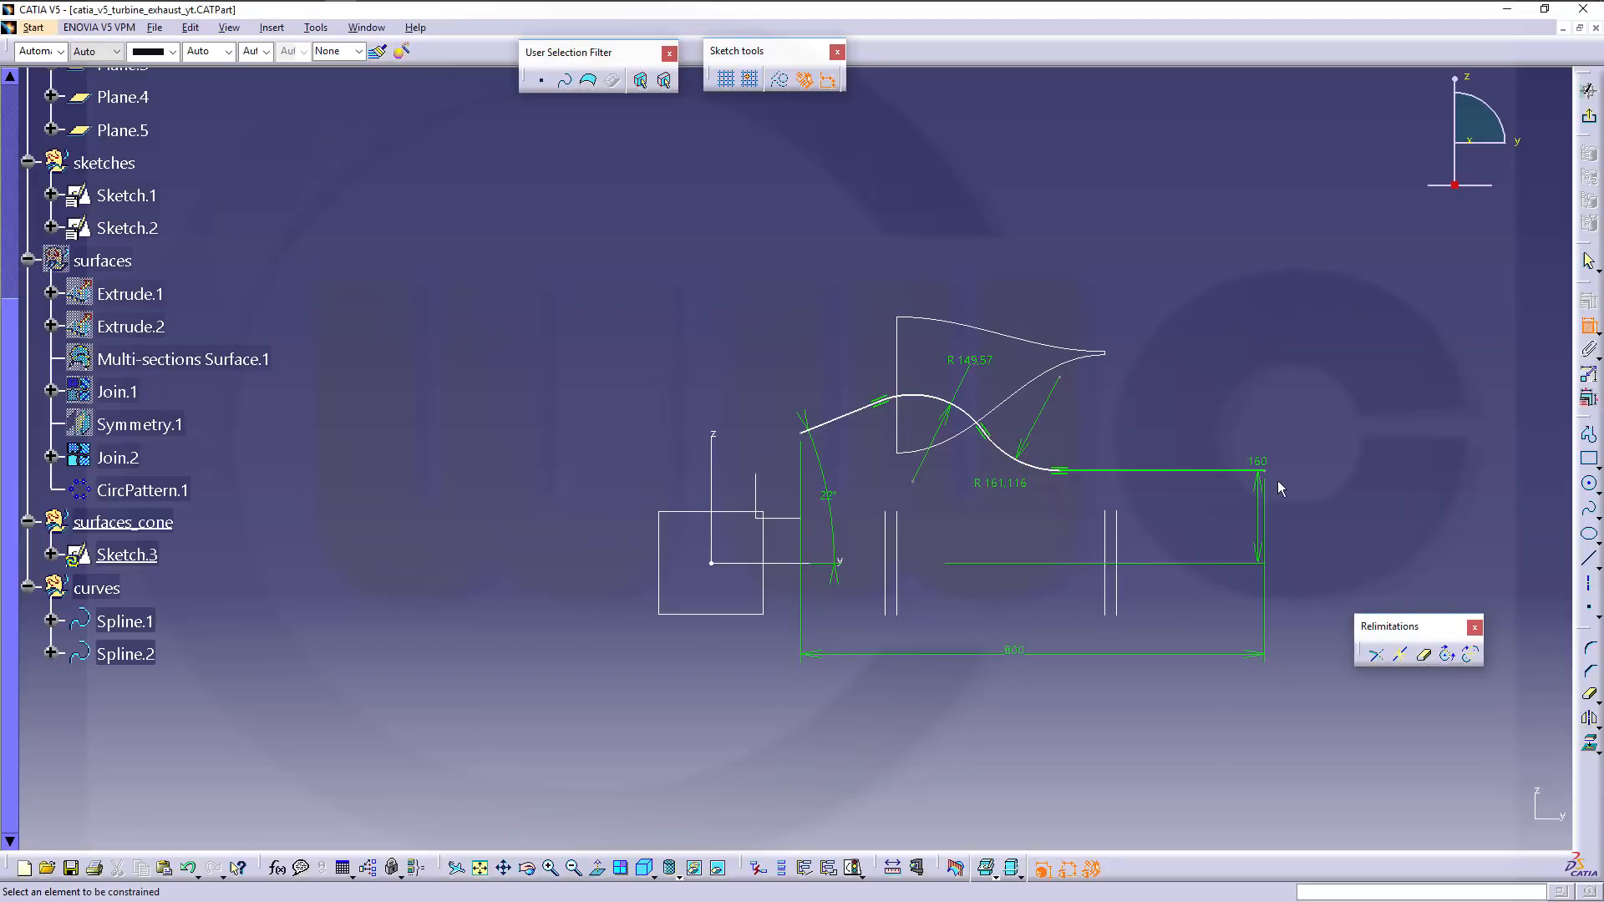
Set the radius of the lower concave arc to 135 mm and the radius of the upper convex arc to 190 mm.
double_click(995, 485)
text(135)
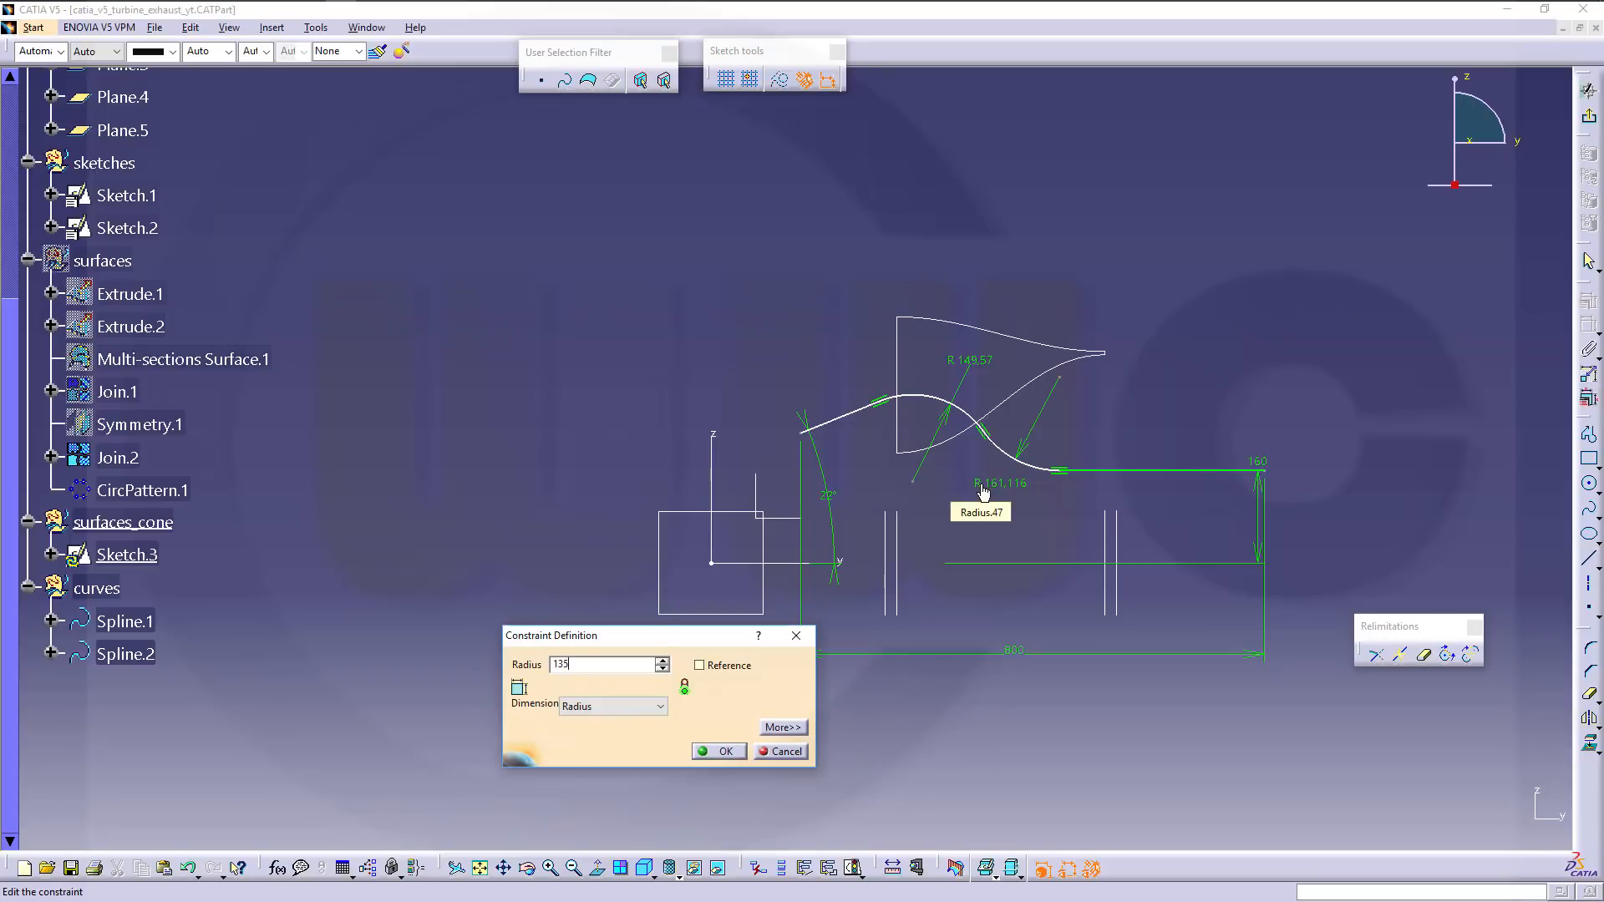
key(Return)
double_click(994, 364)
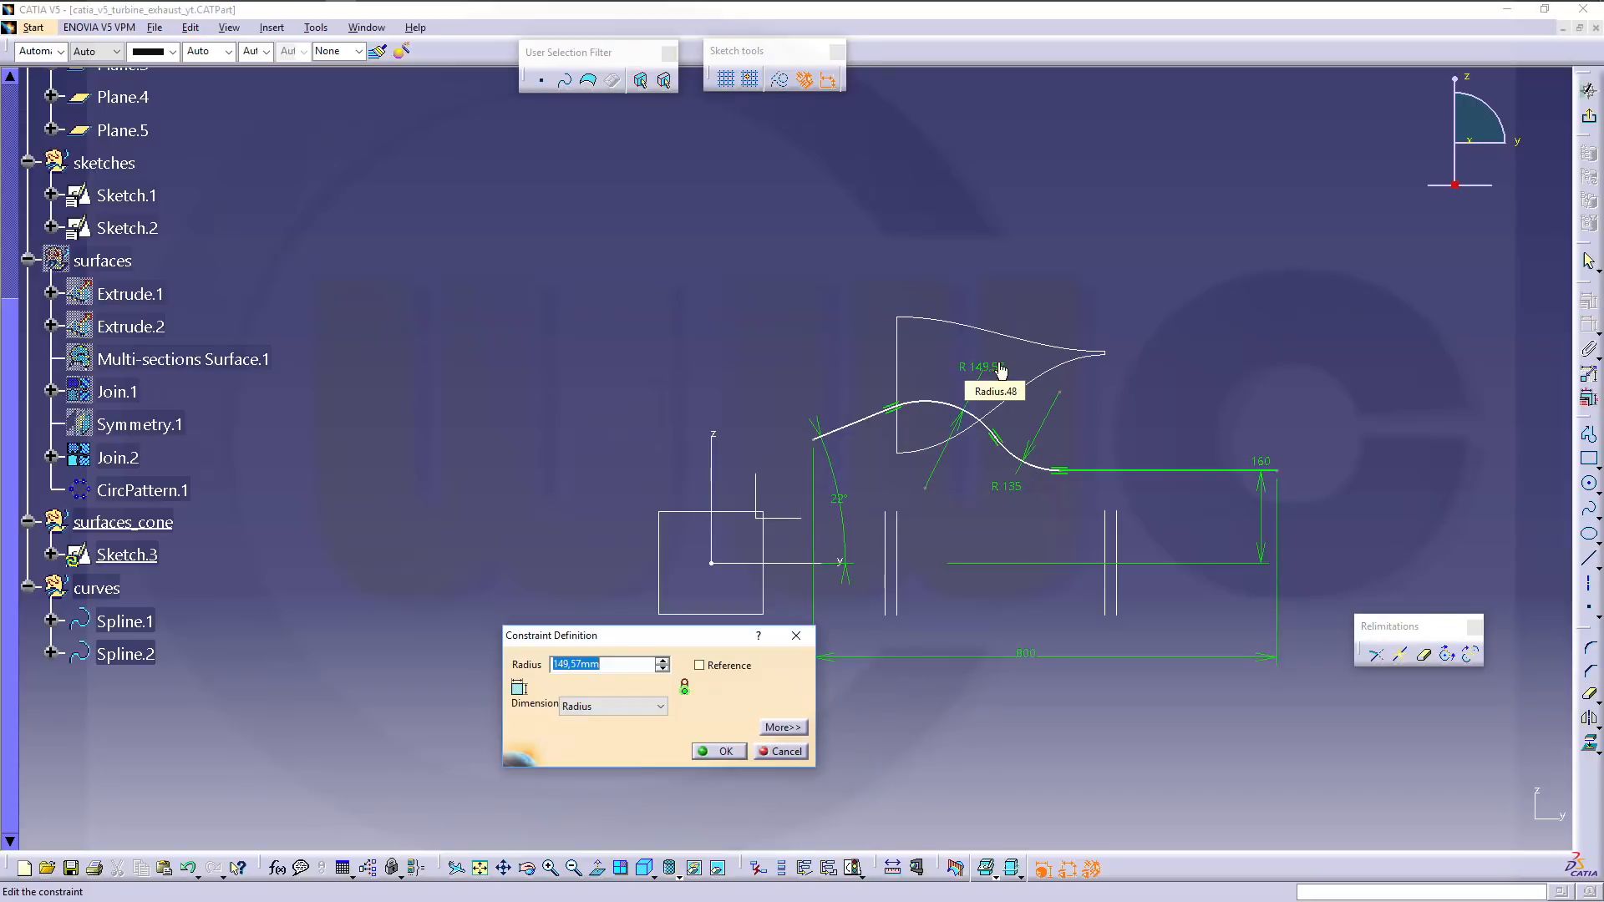
text(190)
key(Return)
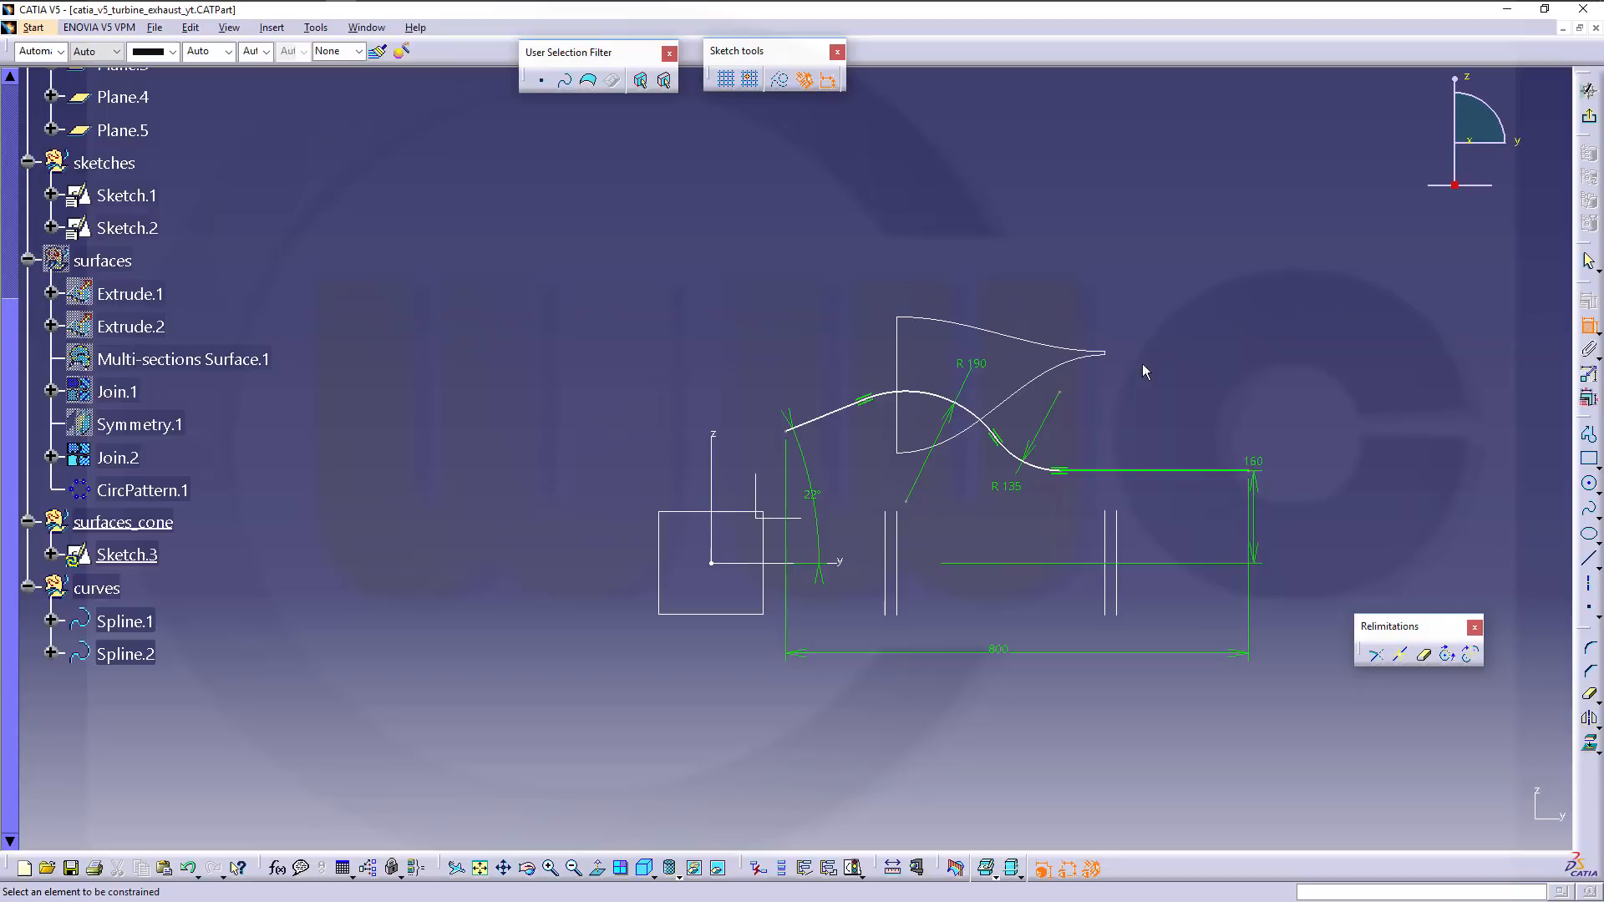
Dimension the profile's horizontal end line and set its length to 250 mm.
click(1129, 471)
click(1156, 441)
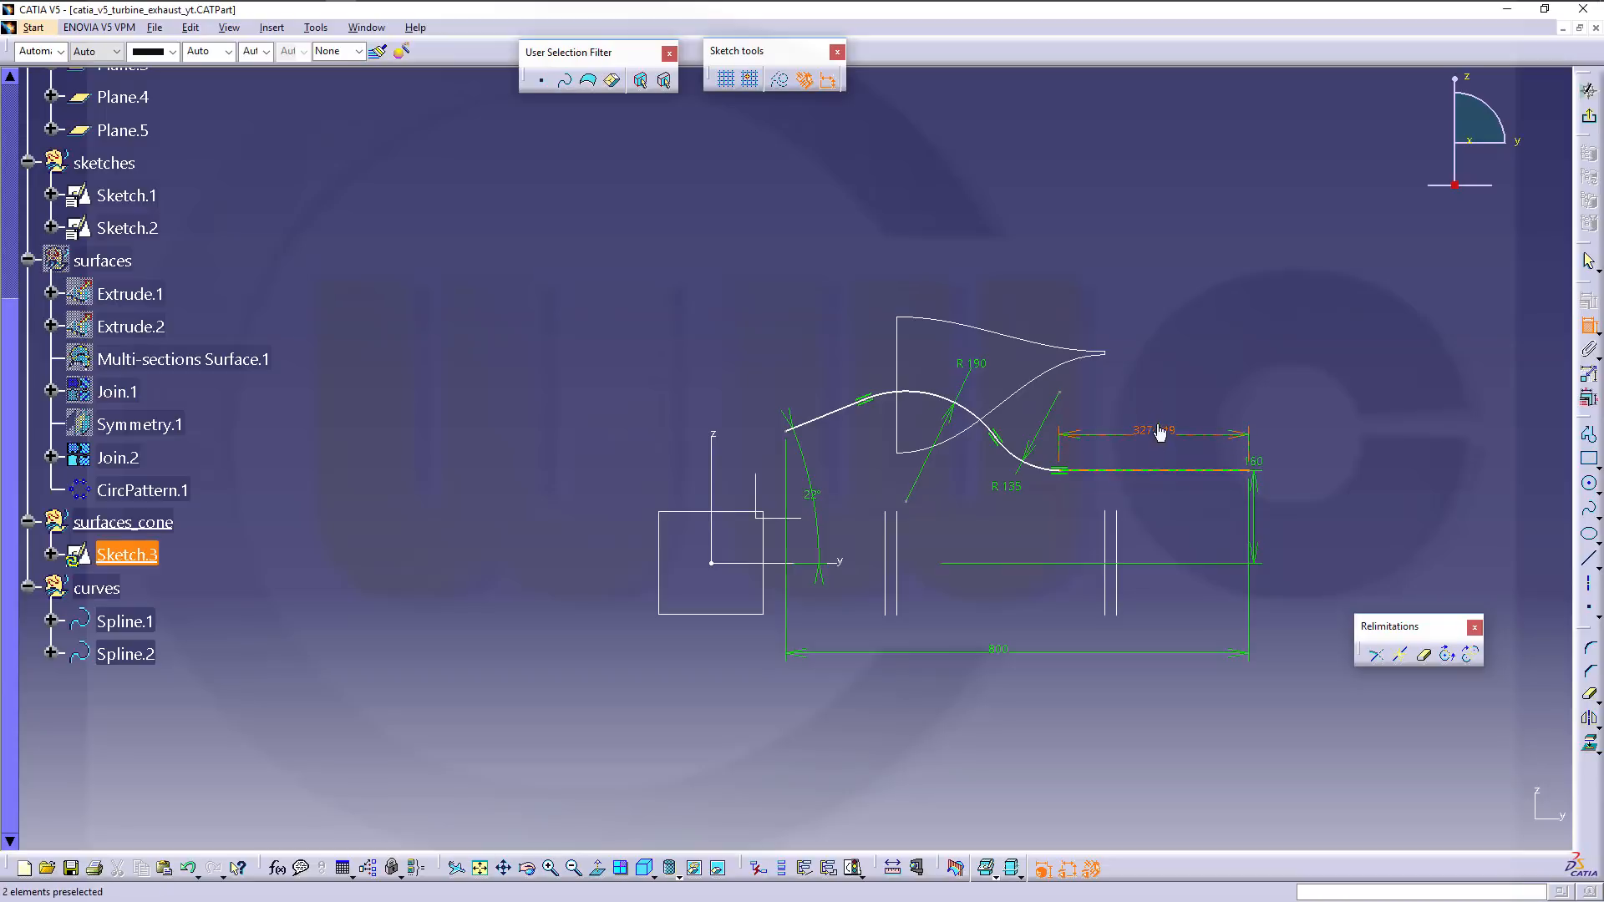
double_click(1156, 441)
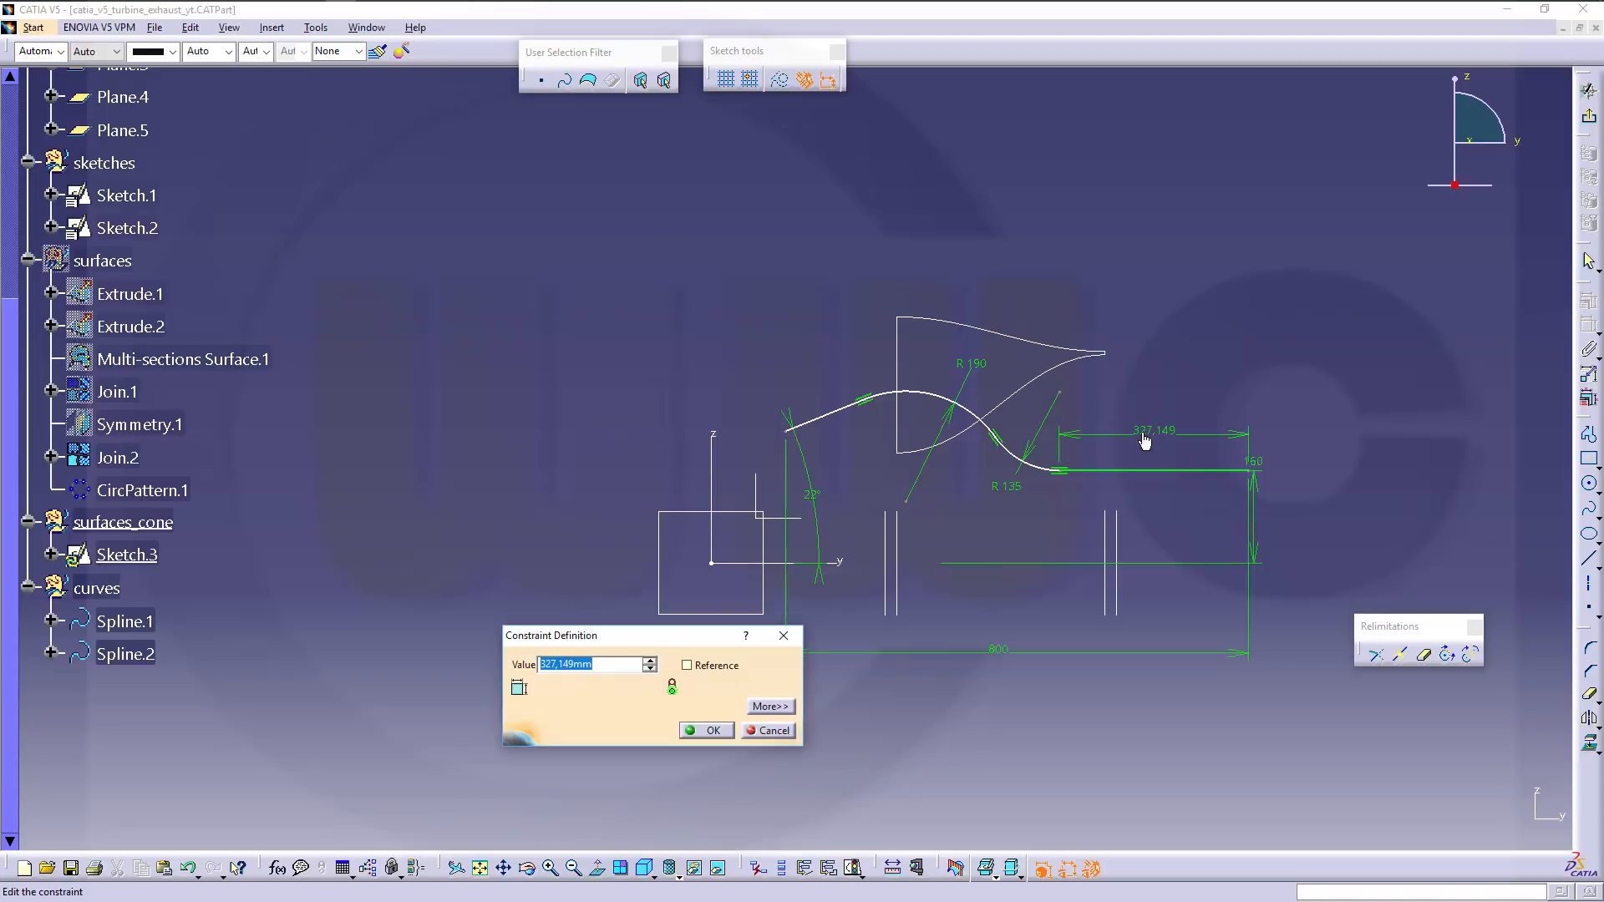
text(250)
key(Return)
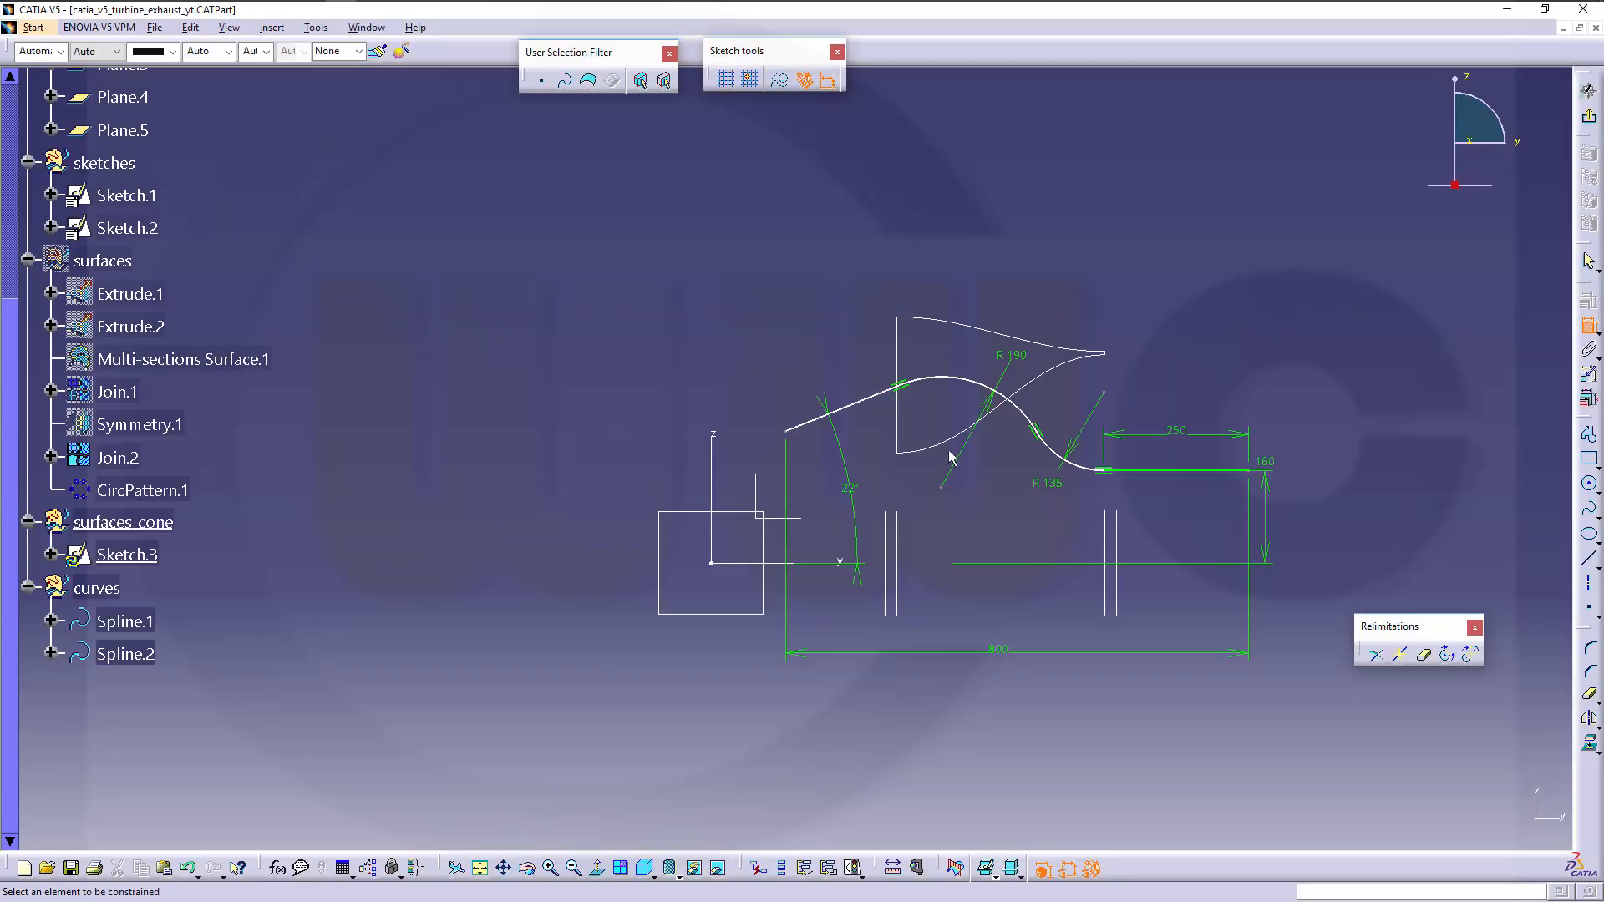
Dimension the inclined line's free endpoint from the y axis and set the offset to 33 mm.
click(792, 434)
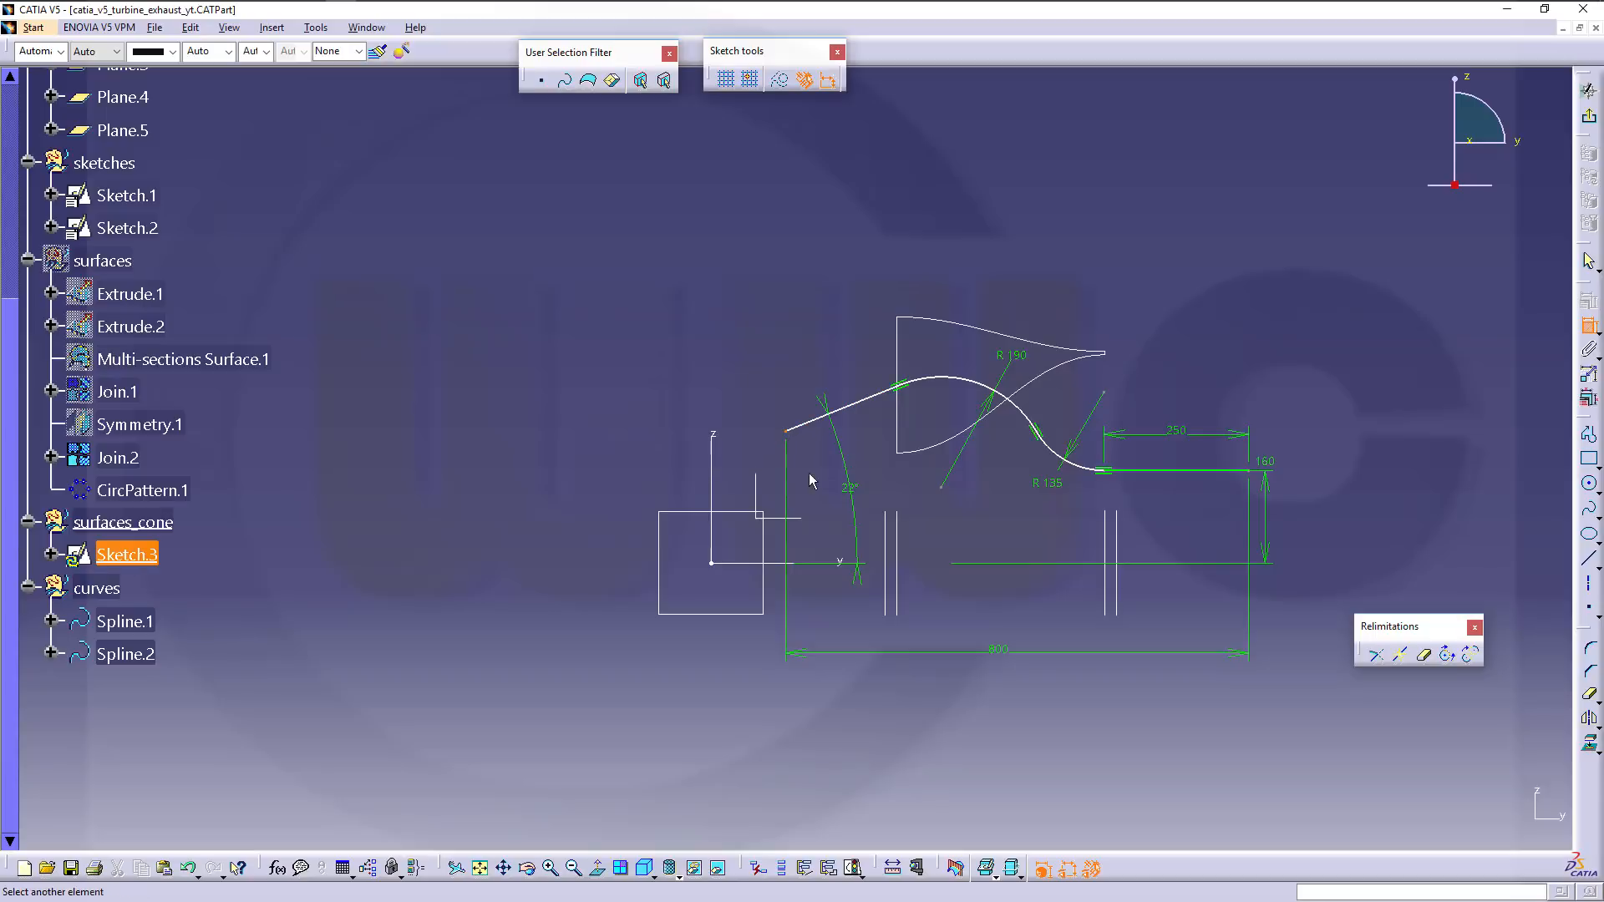
click(783, 563)
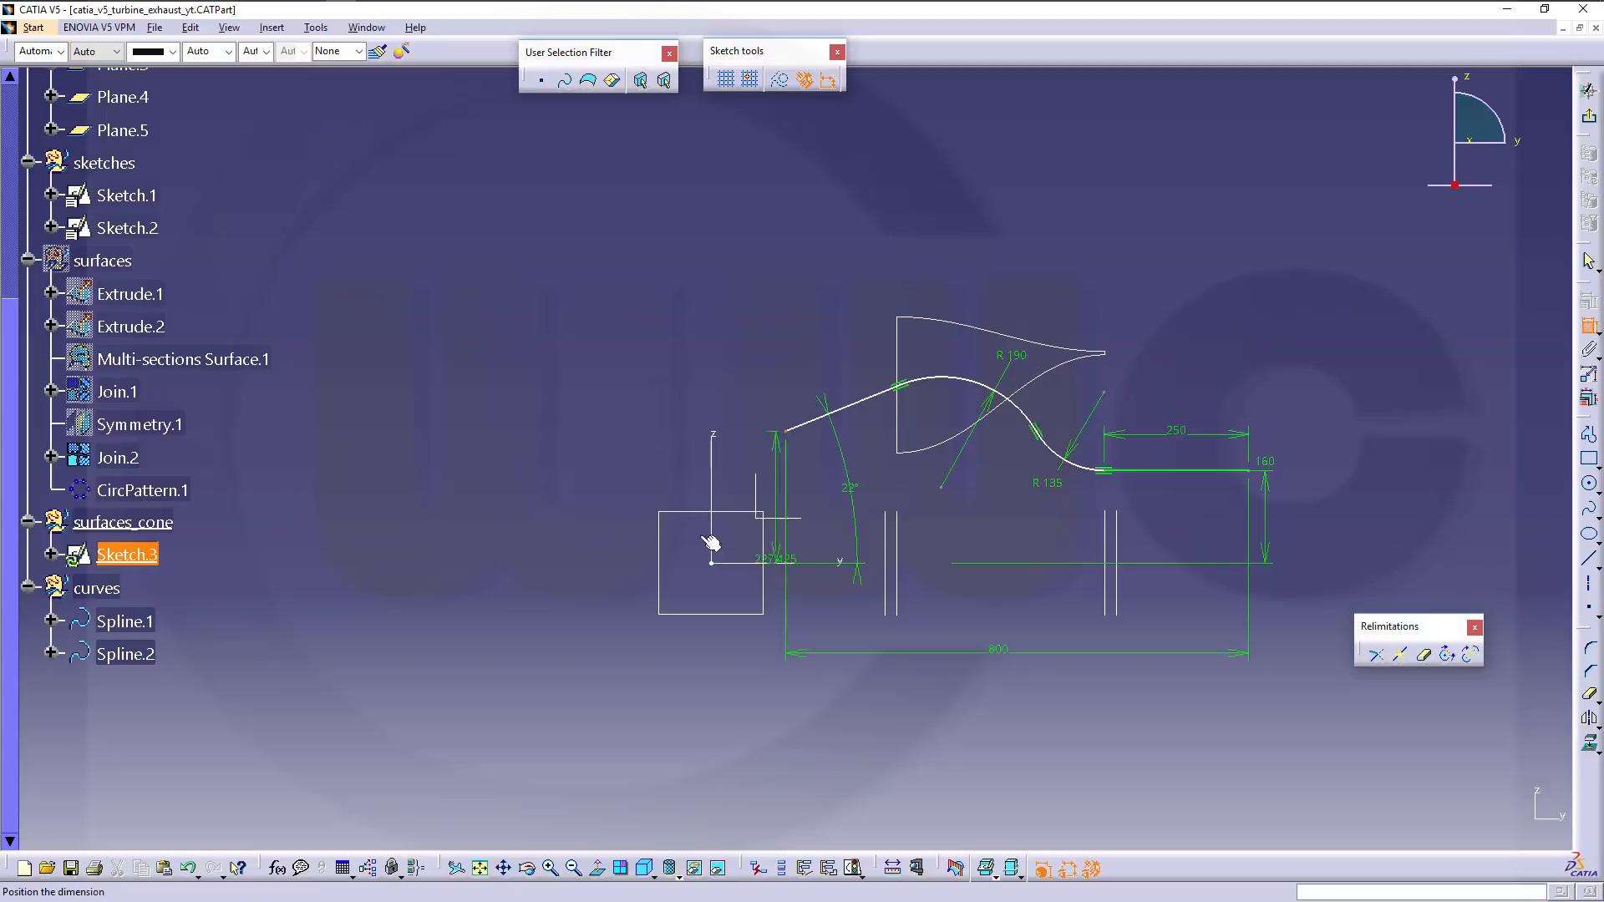
click(548, 524)
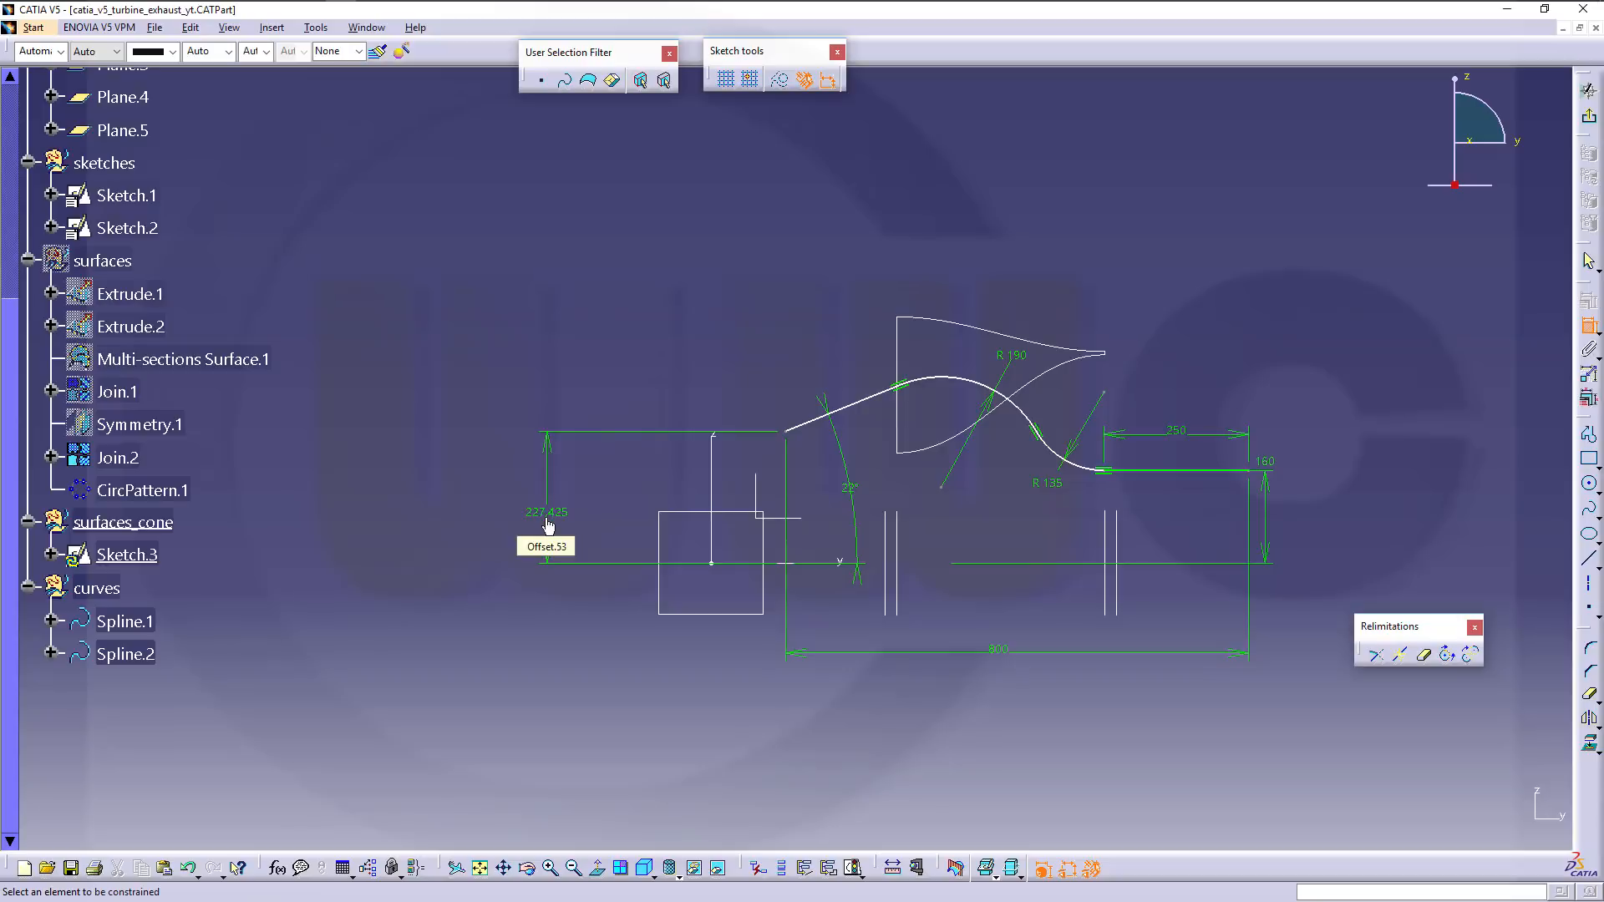
double_click(548, 512)
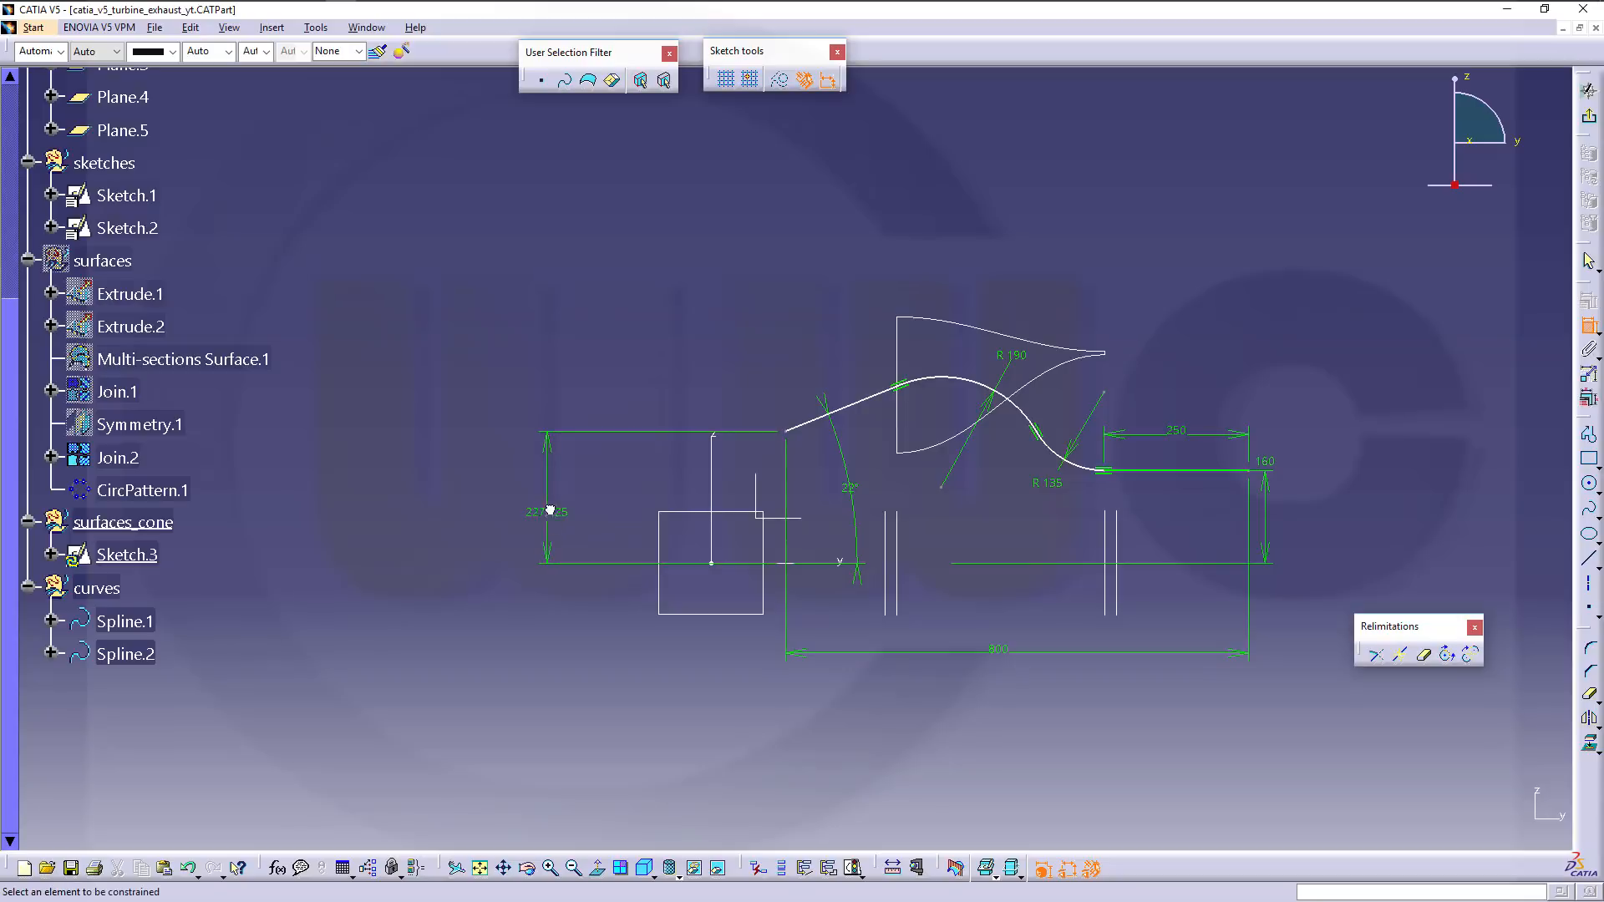
text(35)
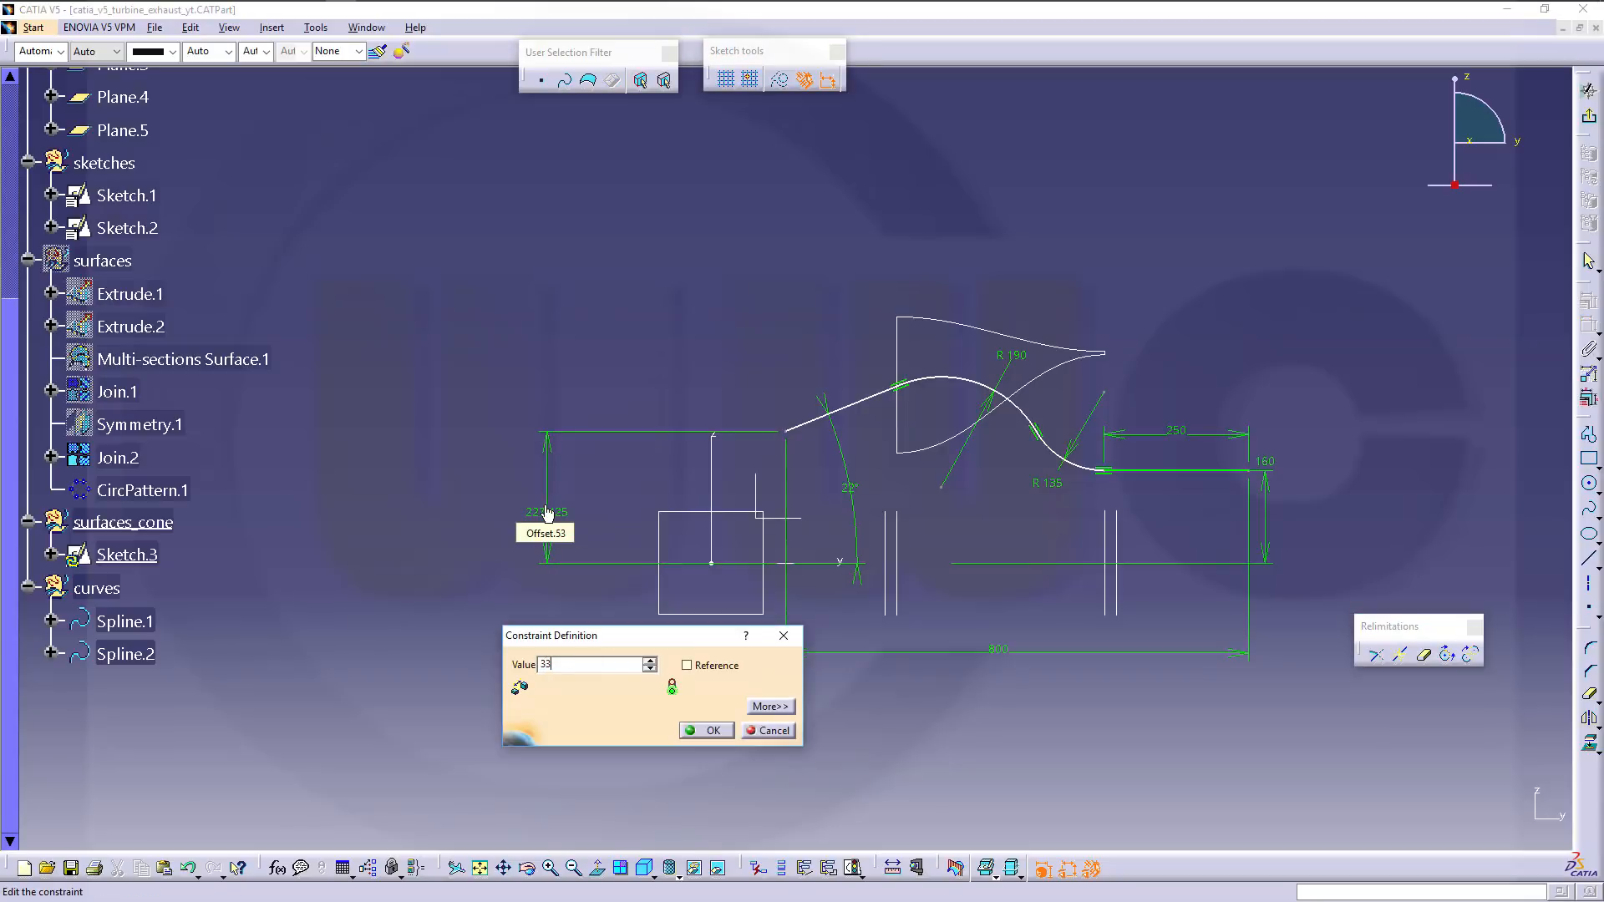
key(Return)
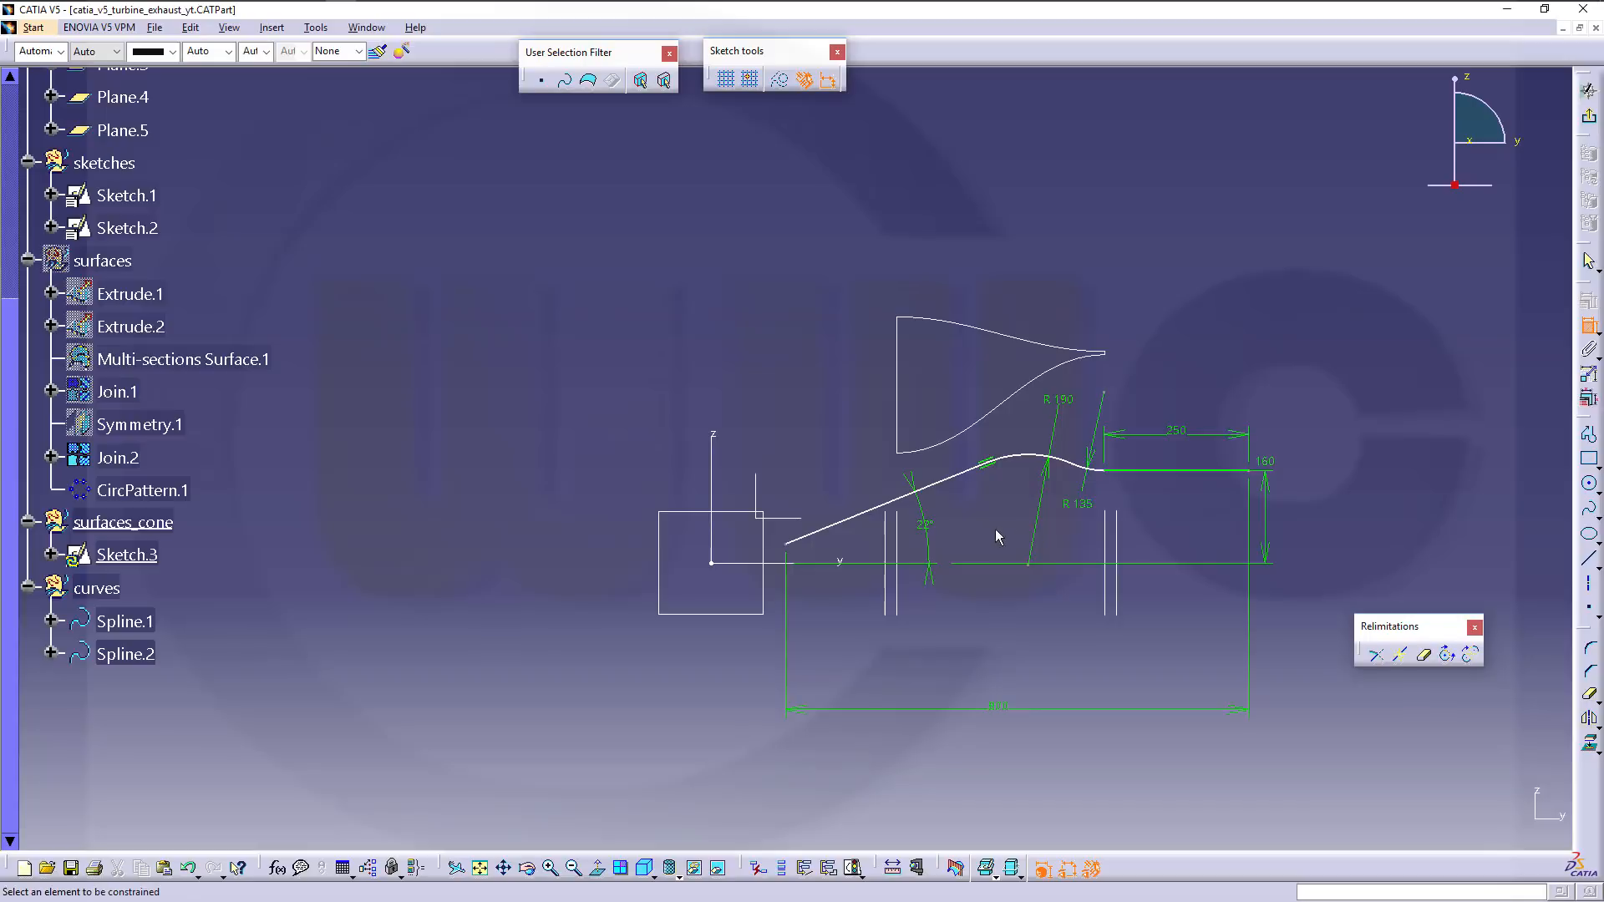
key(Escape)
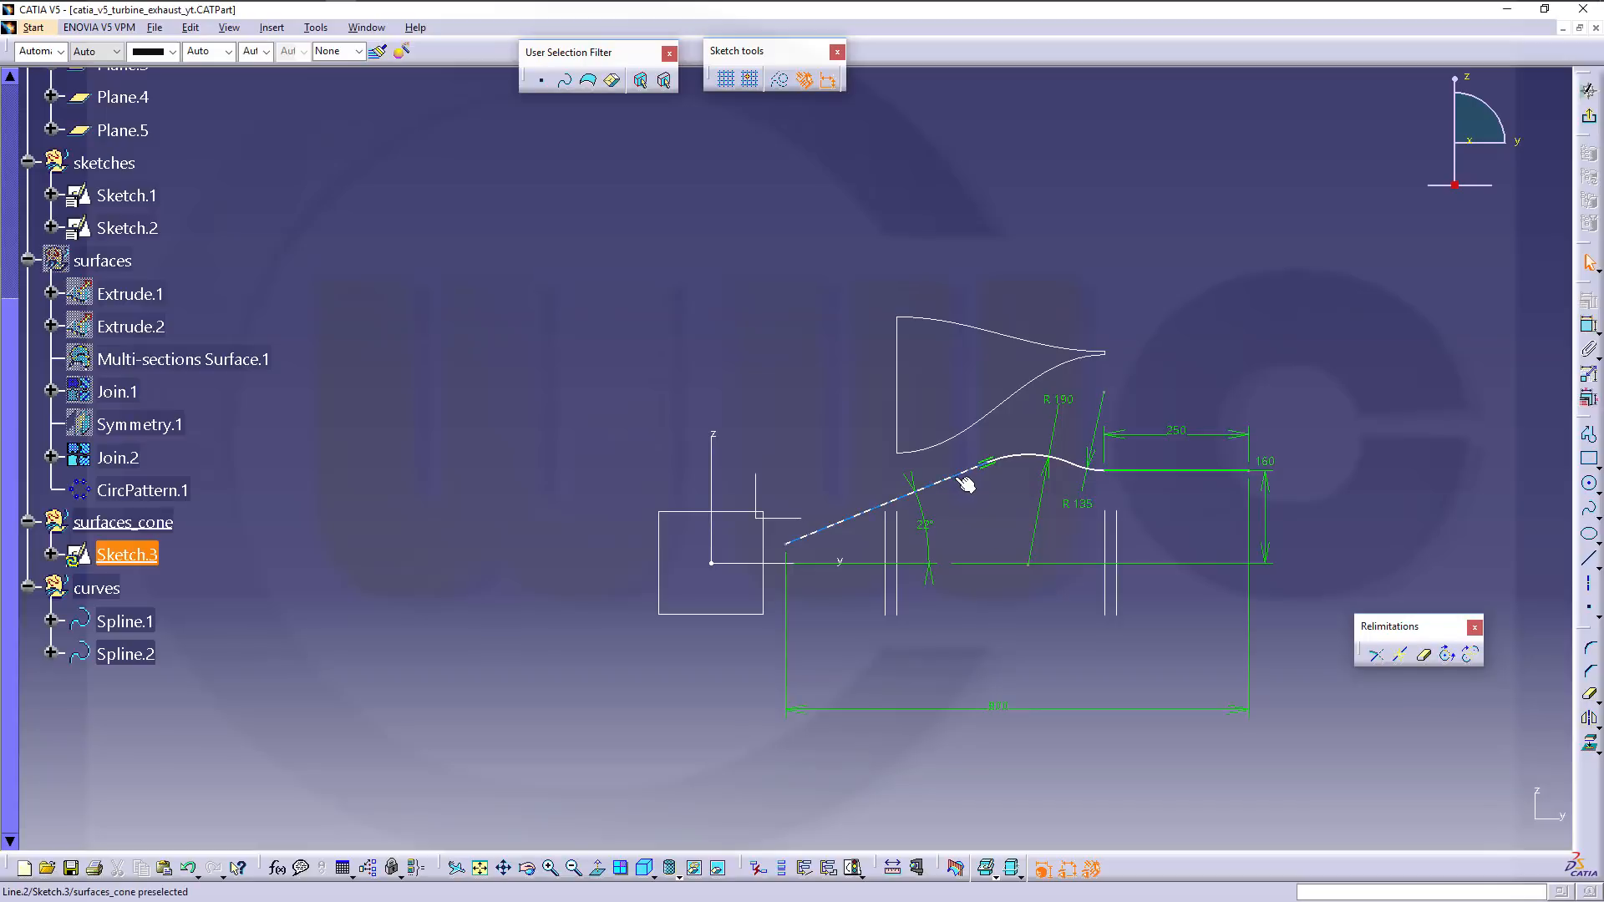
Make the horizontal line's free endpoint coincident with the vertical plane line farthest from the origin, and exit the sketch.
drag(958, 476, 913, 475)
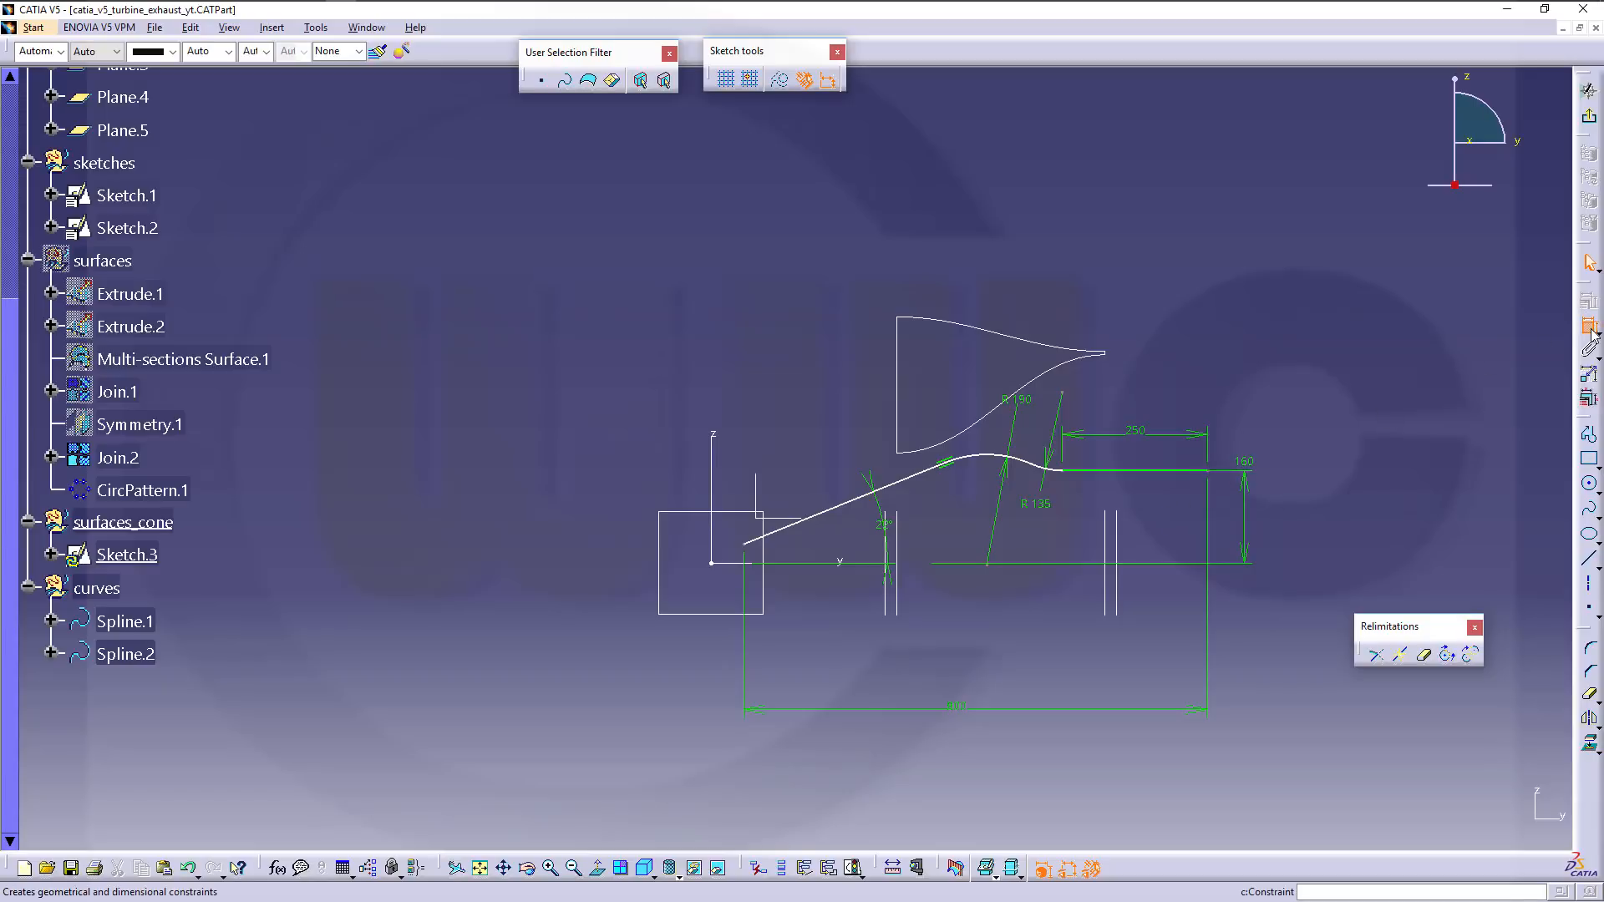
click(1589, 326)
click(1209, 473)
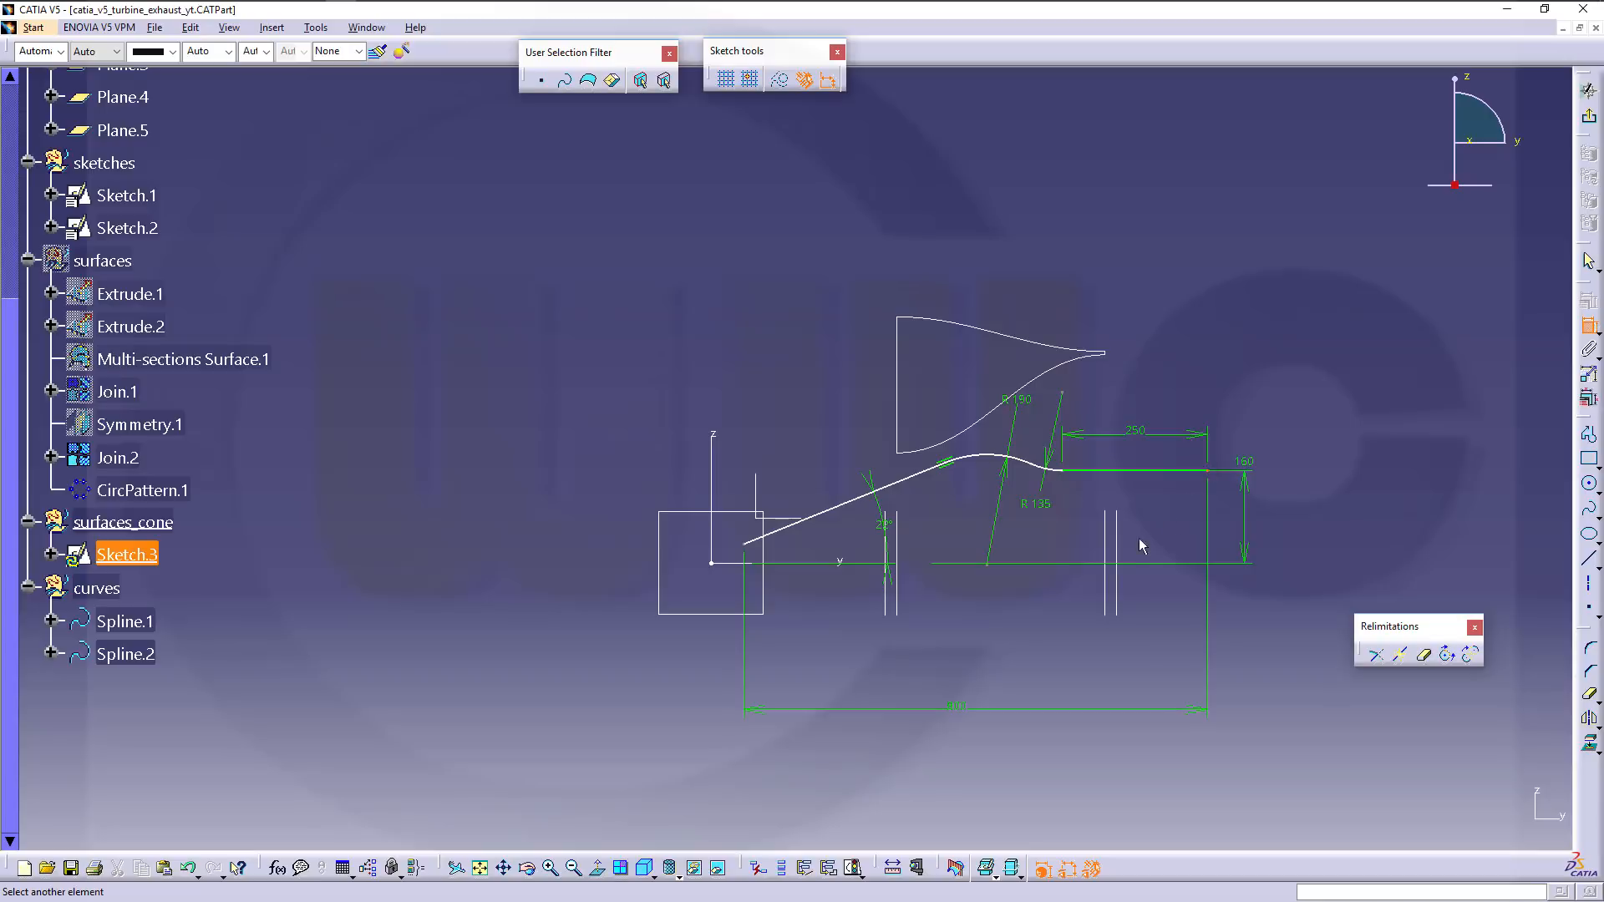
click(1117, 547)
right_click(1200, 328)
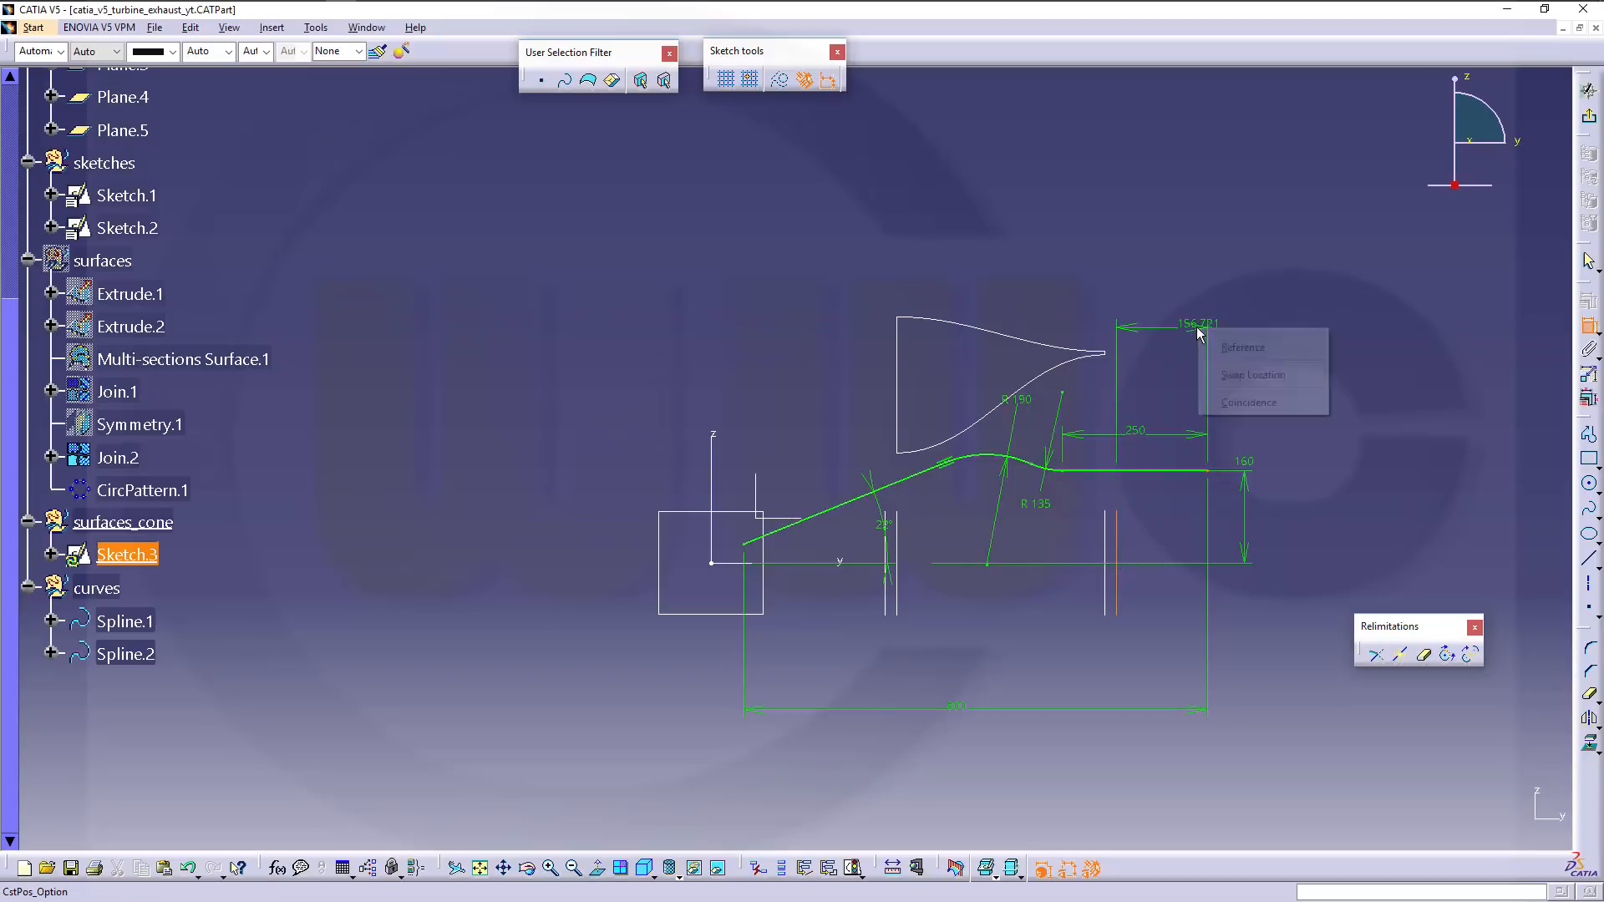
click(1220, 404)
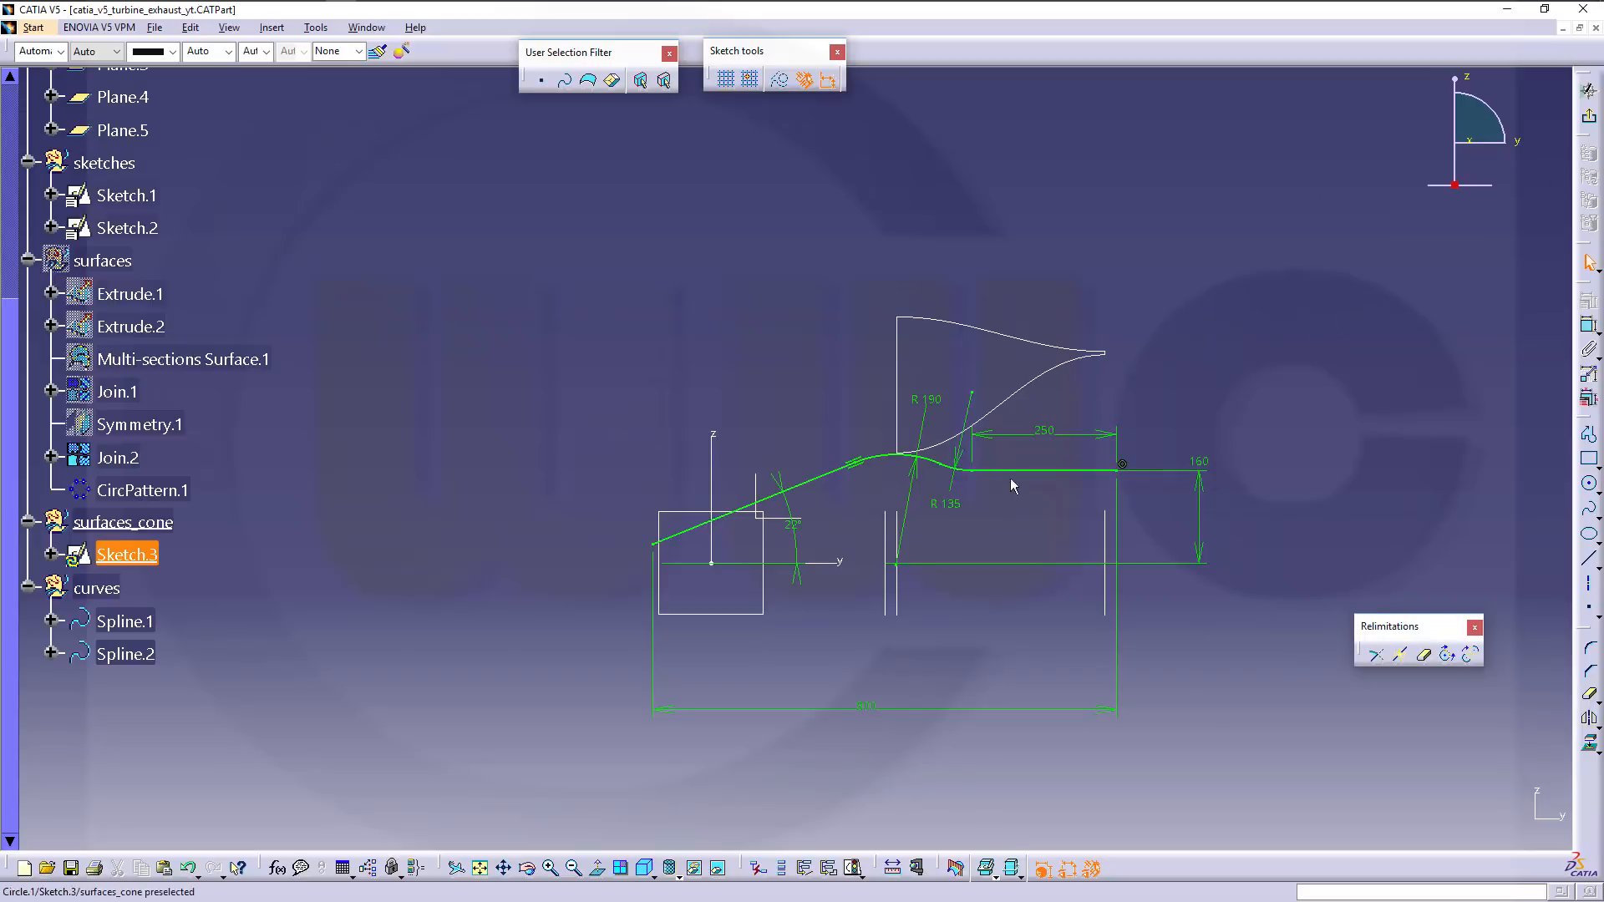
click(1588, 122)
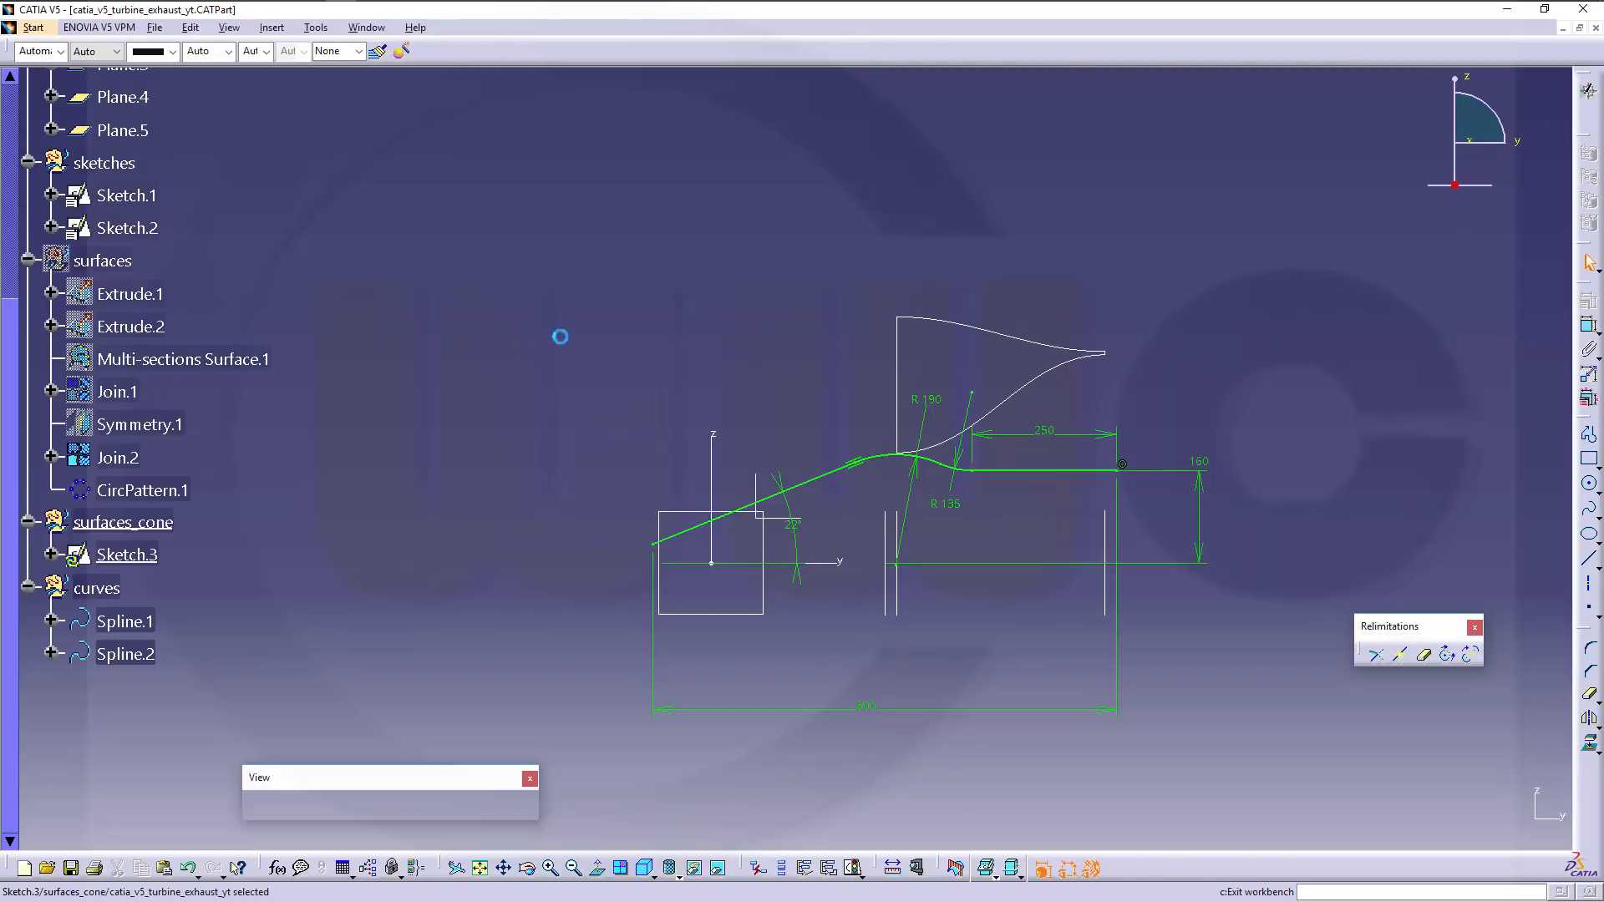
Move Sketch.3 into the sketches set and define surfaces_cone as the work object.
click(148, 558)
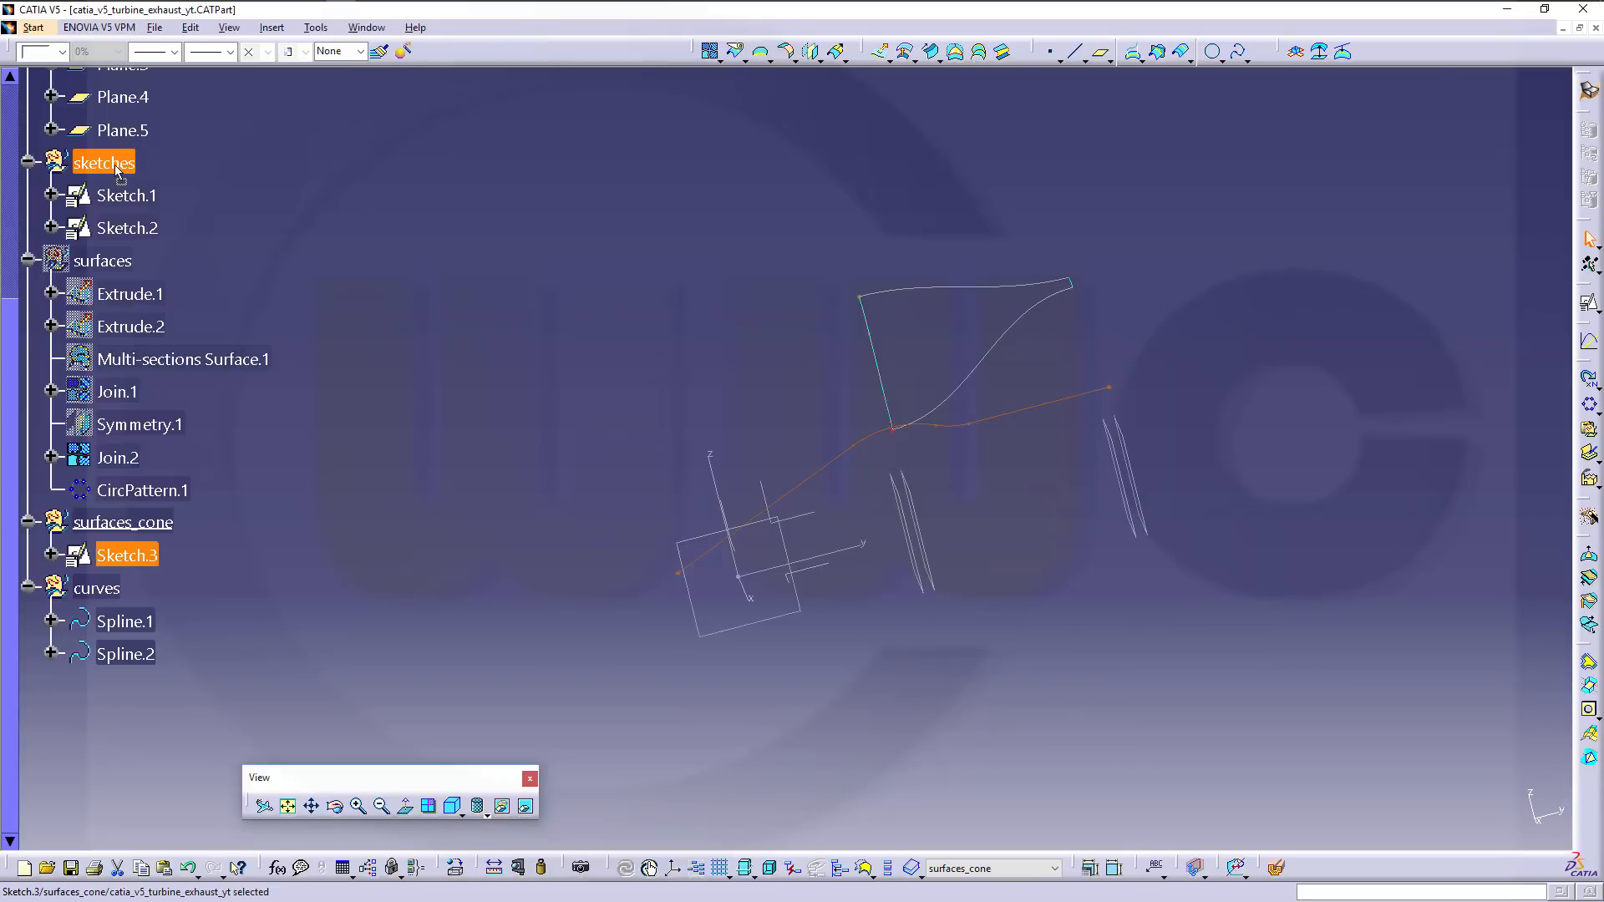
drag(117, 172, 115, 167)
right_click(121, 558)
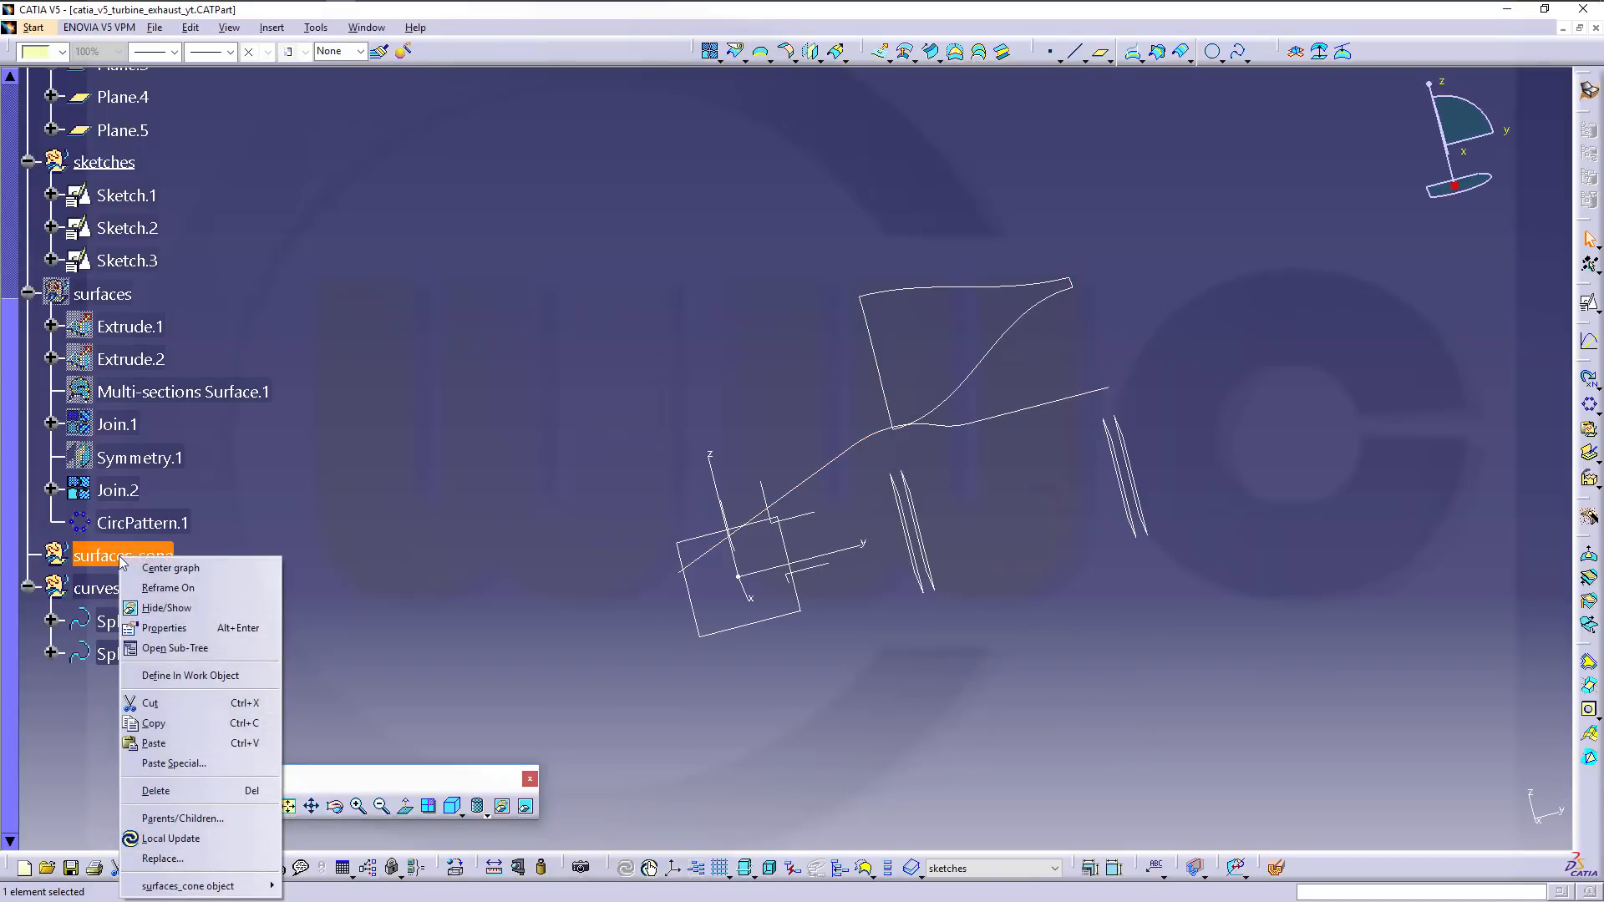
click(213, 675)
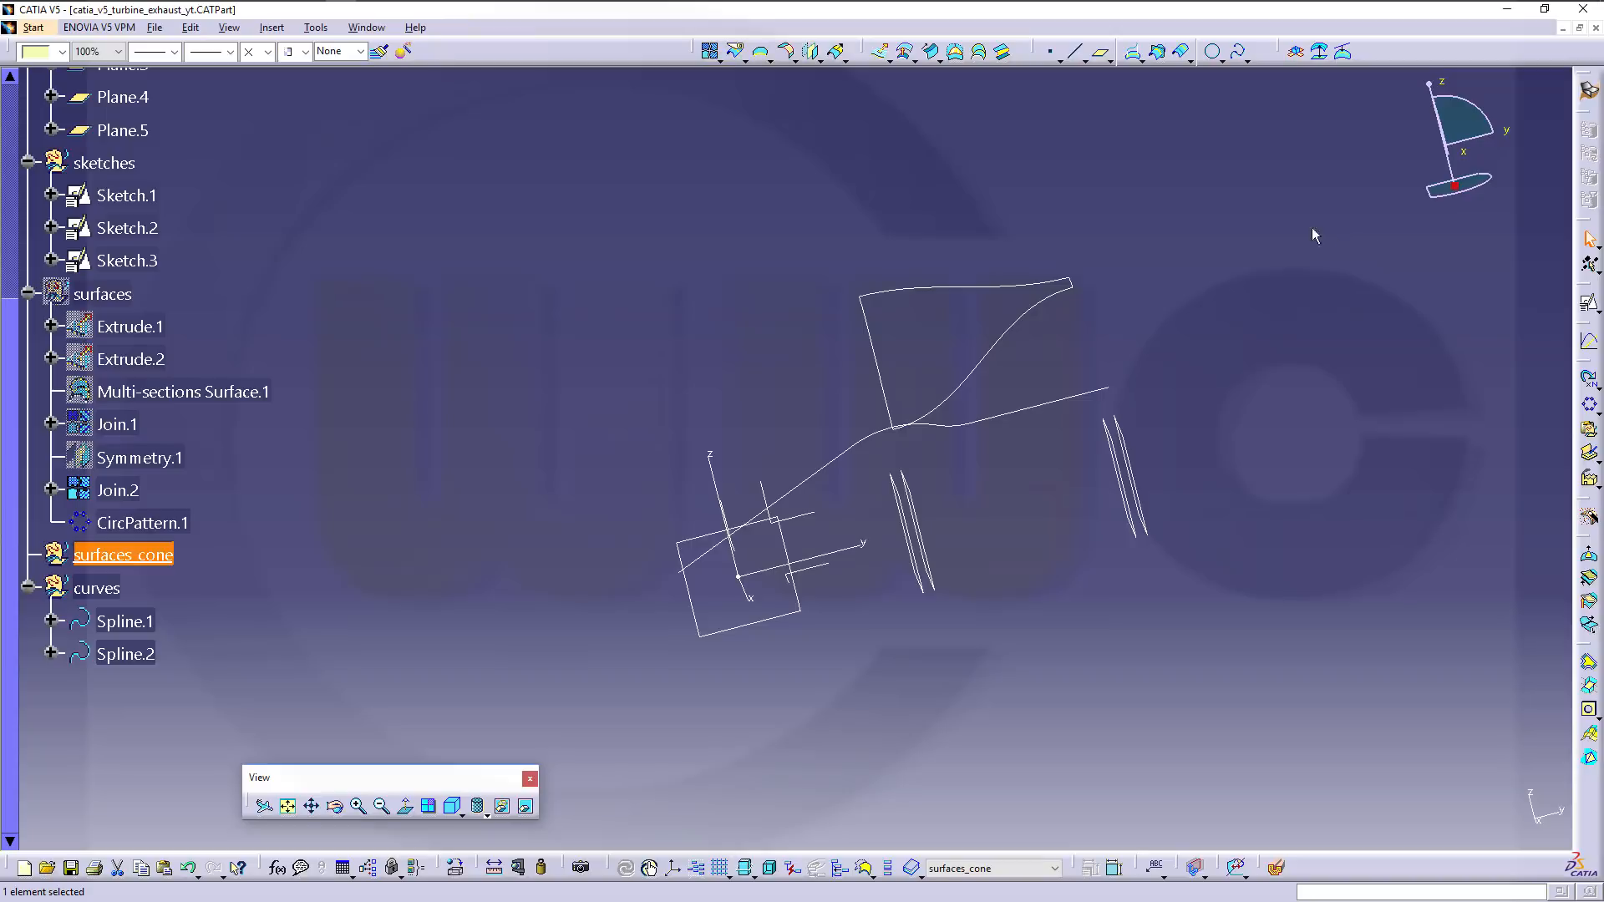
click(913, 58)
click(905, 111)
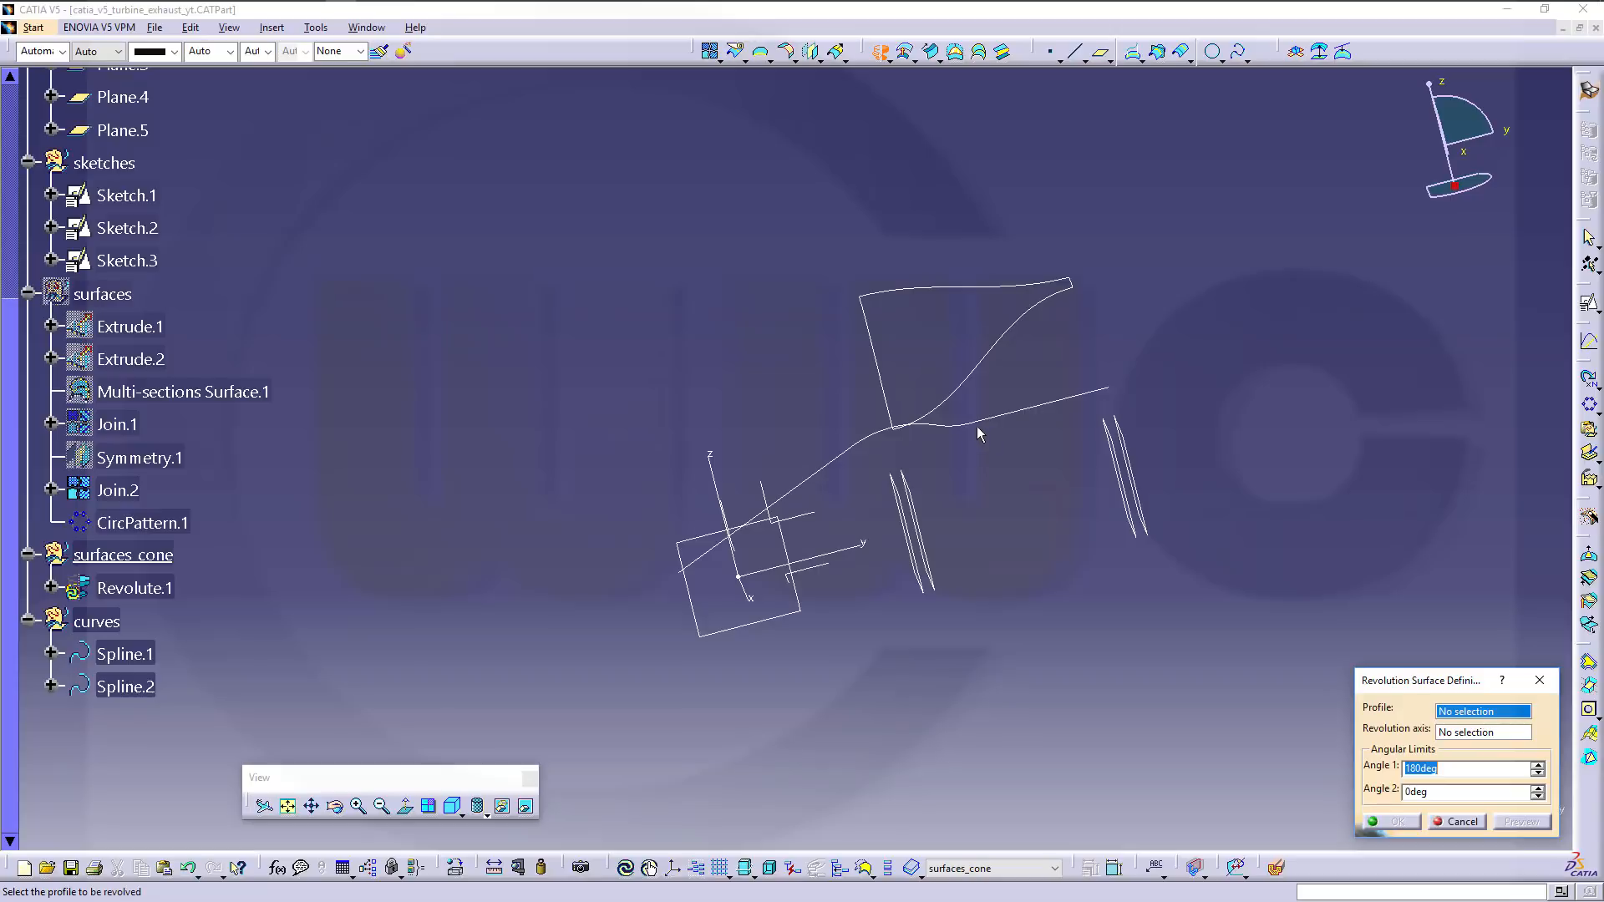
click(1455, 821)
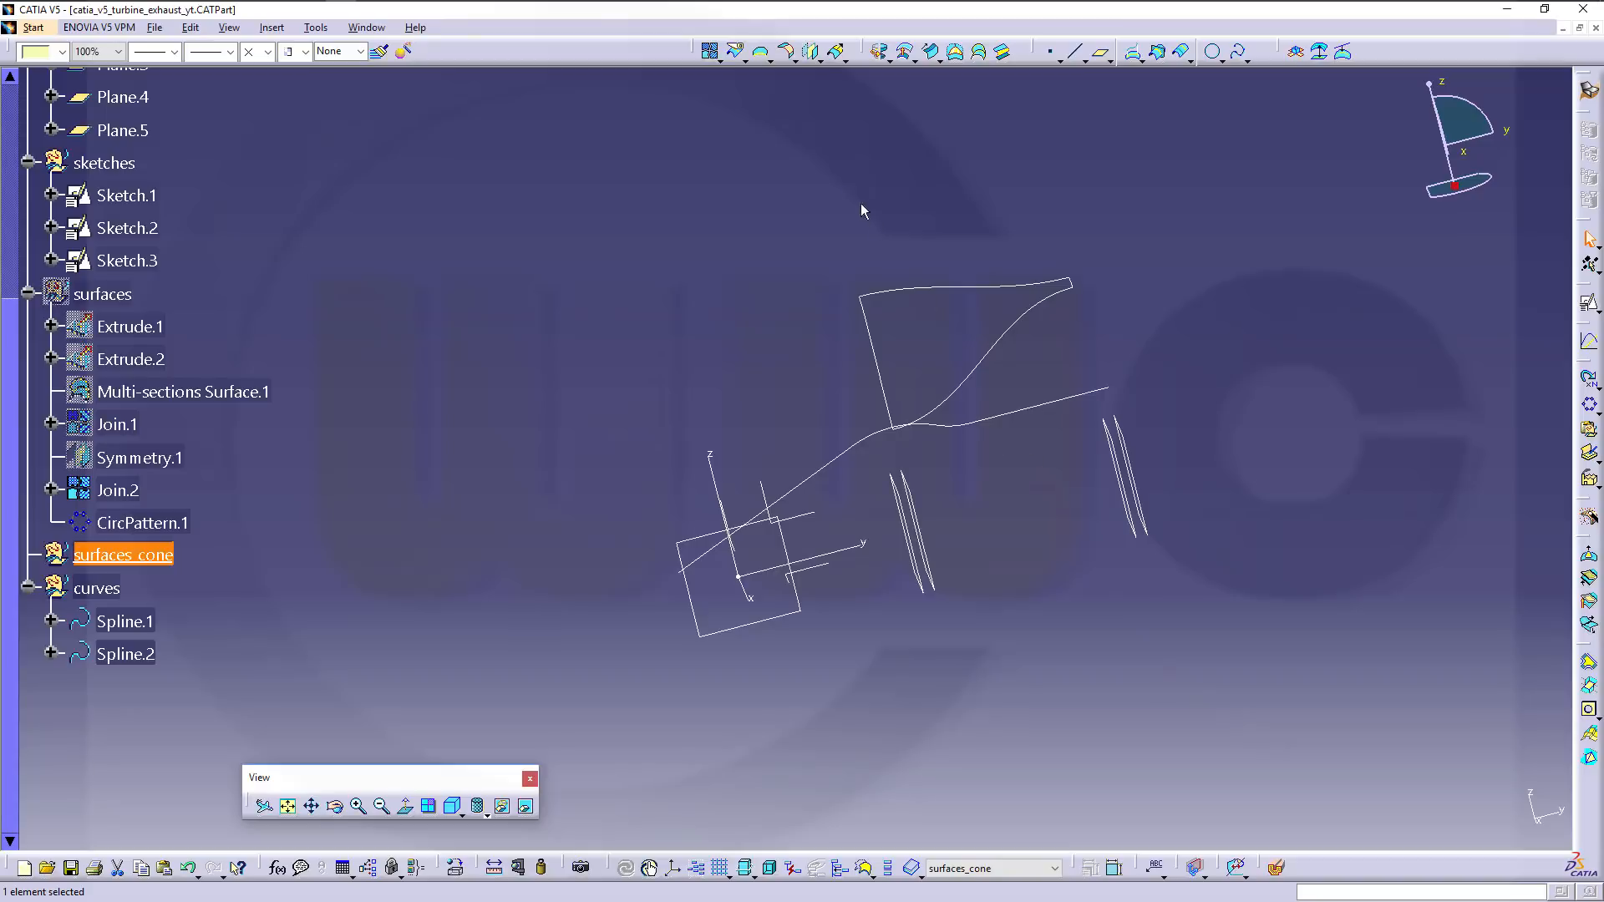
Apply Curve Smooth to Sketch.3 with threshold continuity and a maximum deviation of 0.001 mm.
click(722, 62)
click(742, 59)
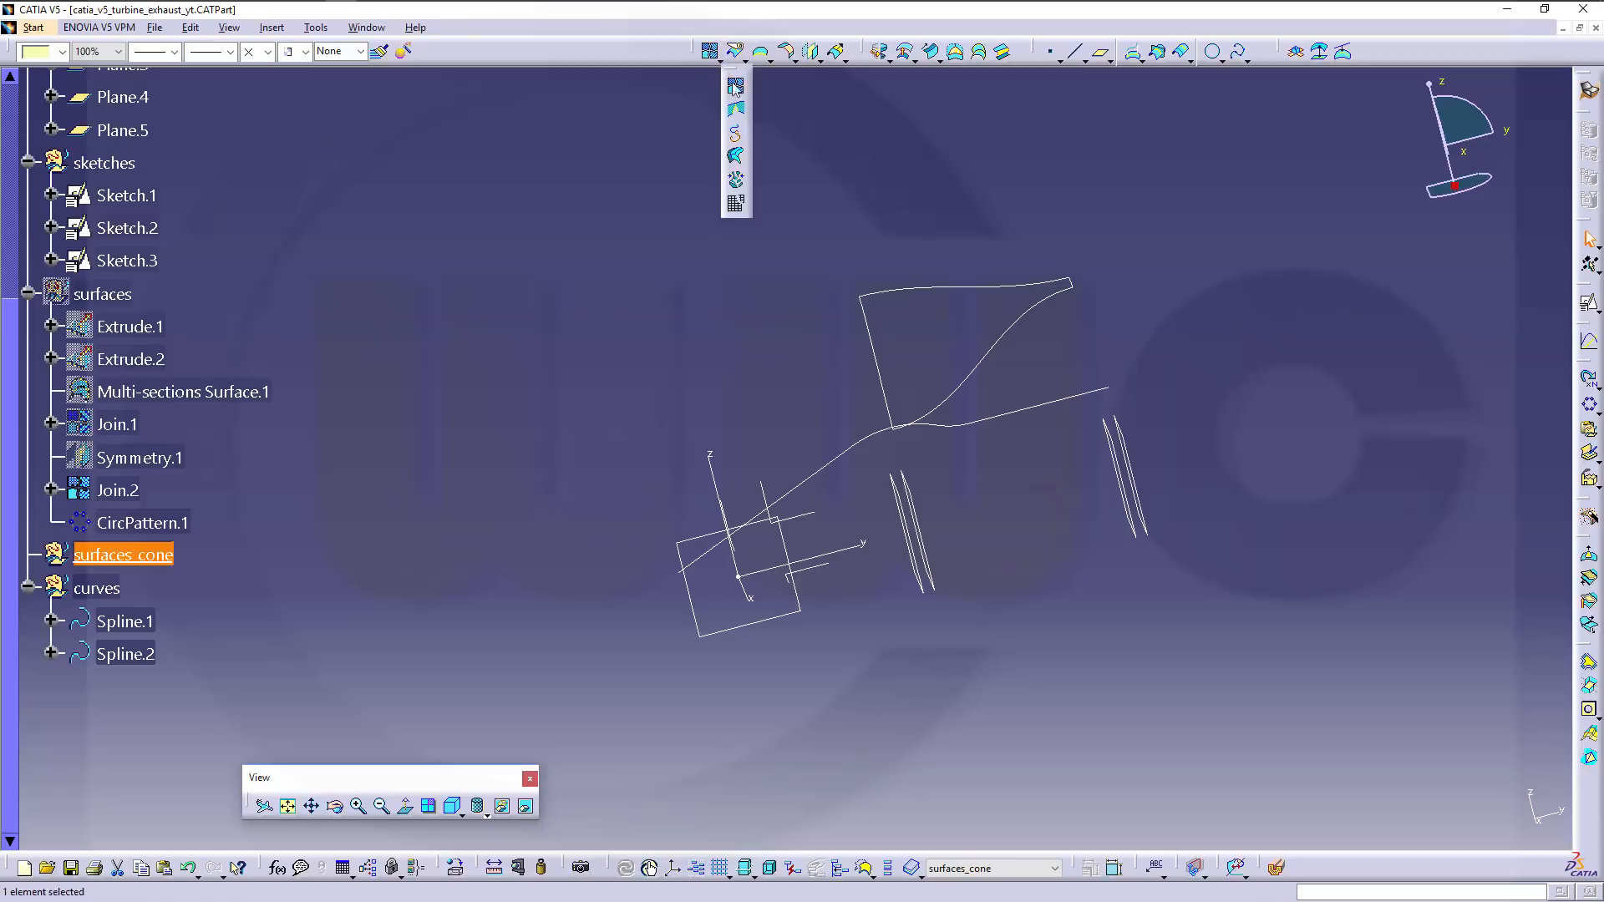
click(741, 142)
click(841, 452)
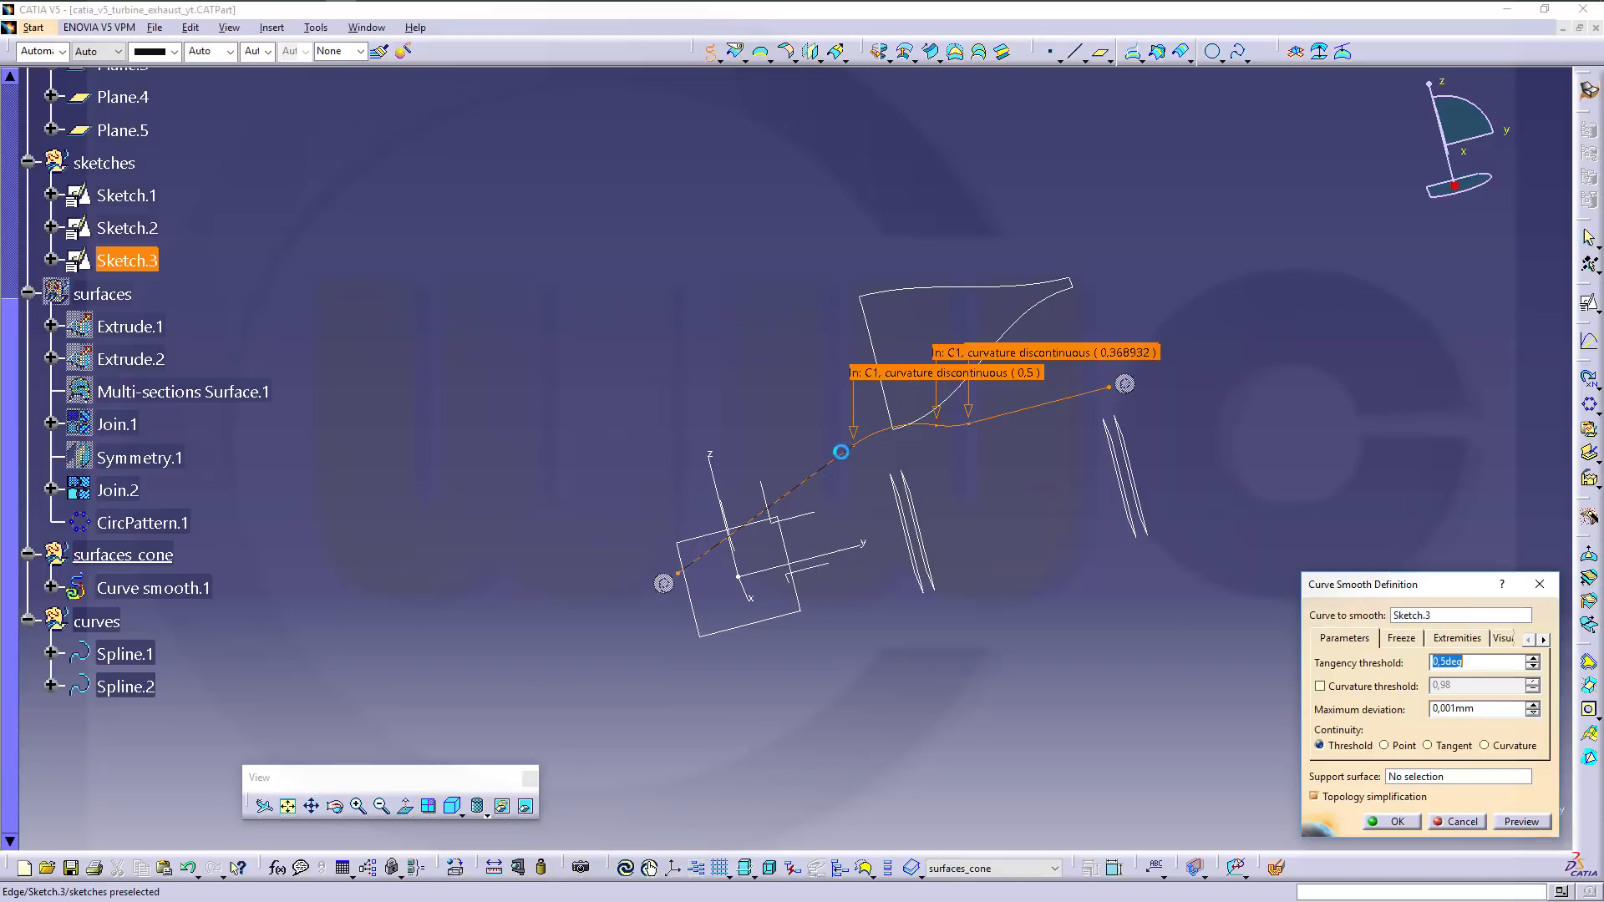
click(1397, 822)
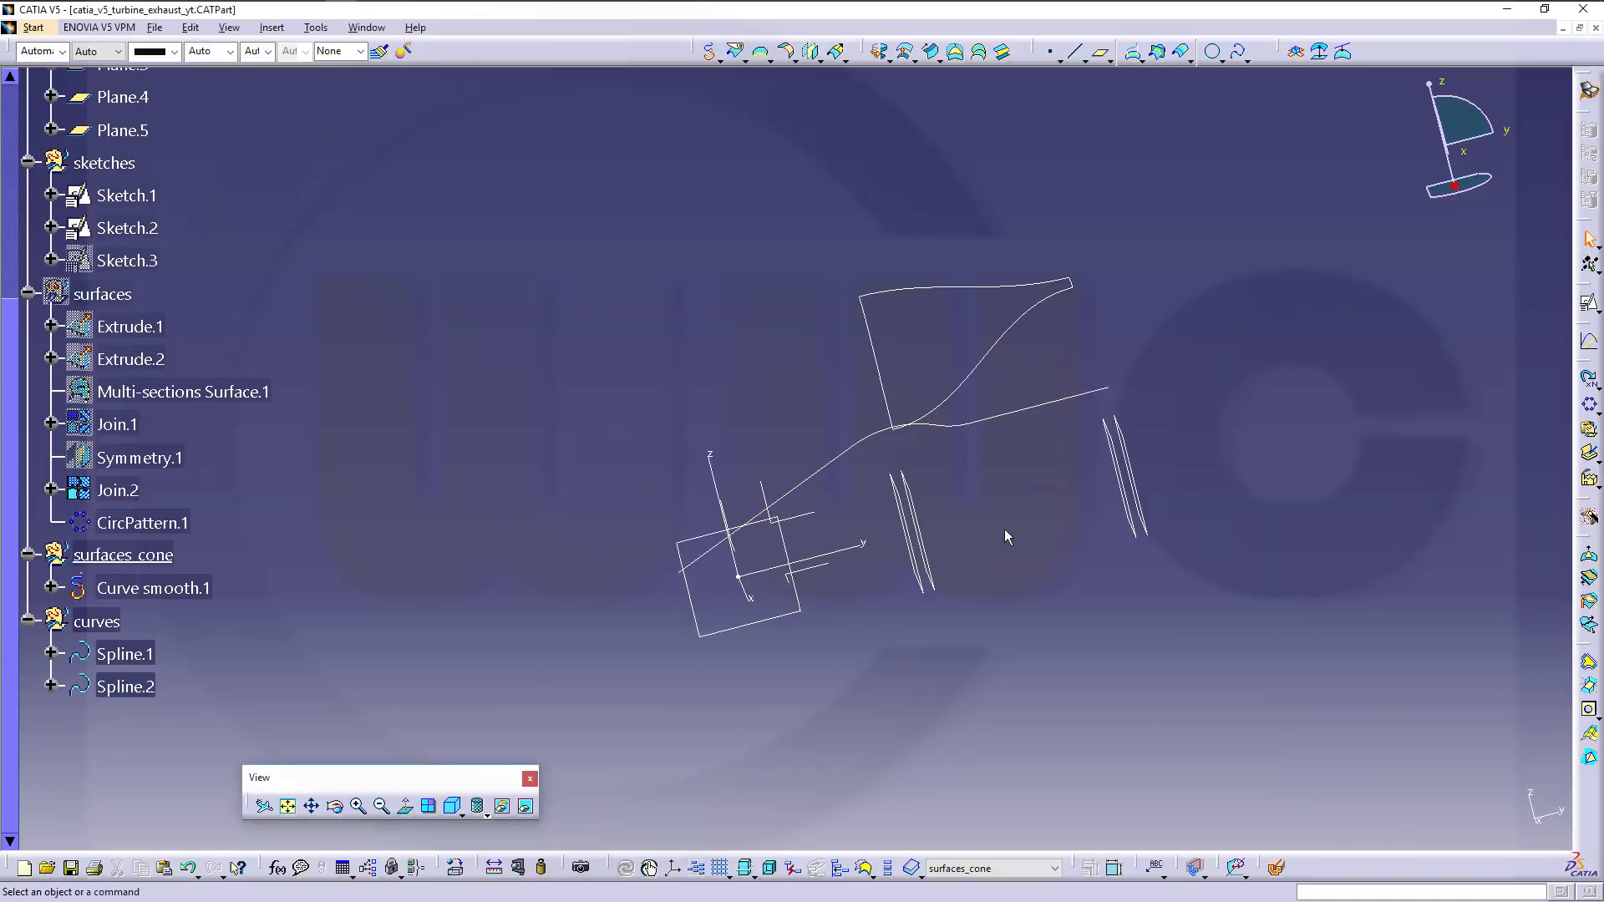
Move the smoothed curve into the curves set and hide the sketches set.
middle_drag(782, 468, 960, 389)
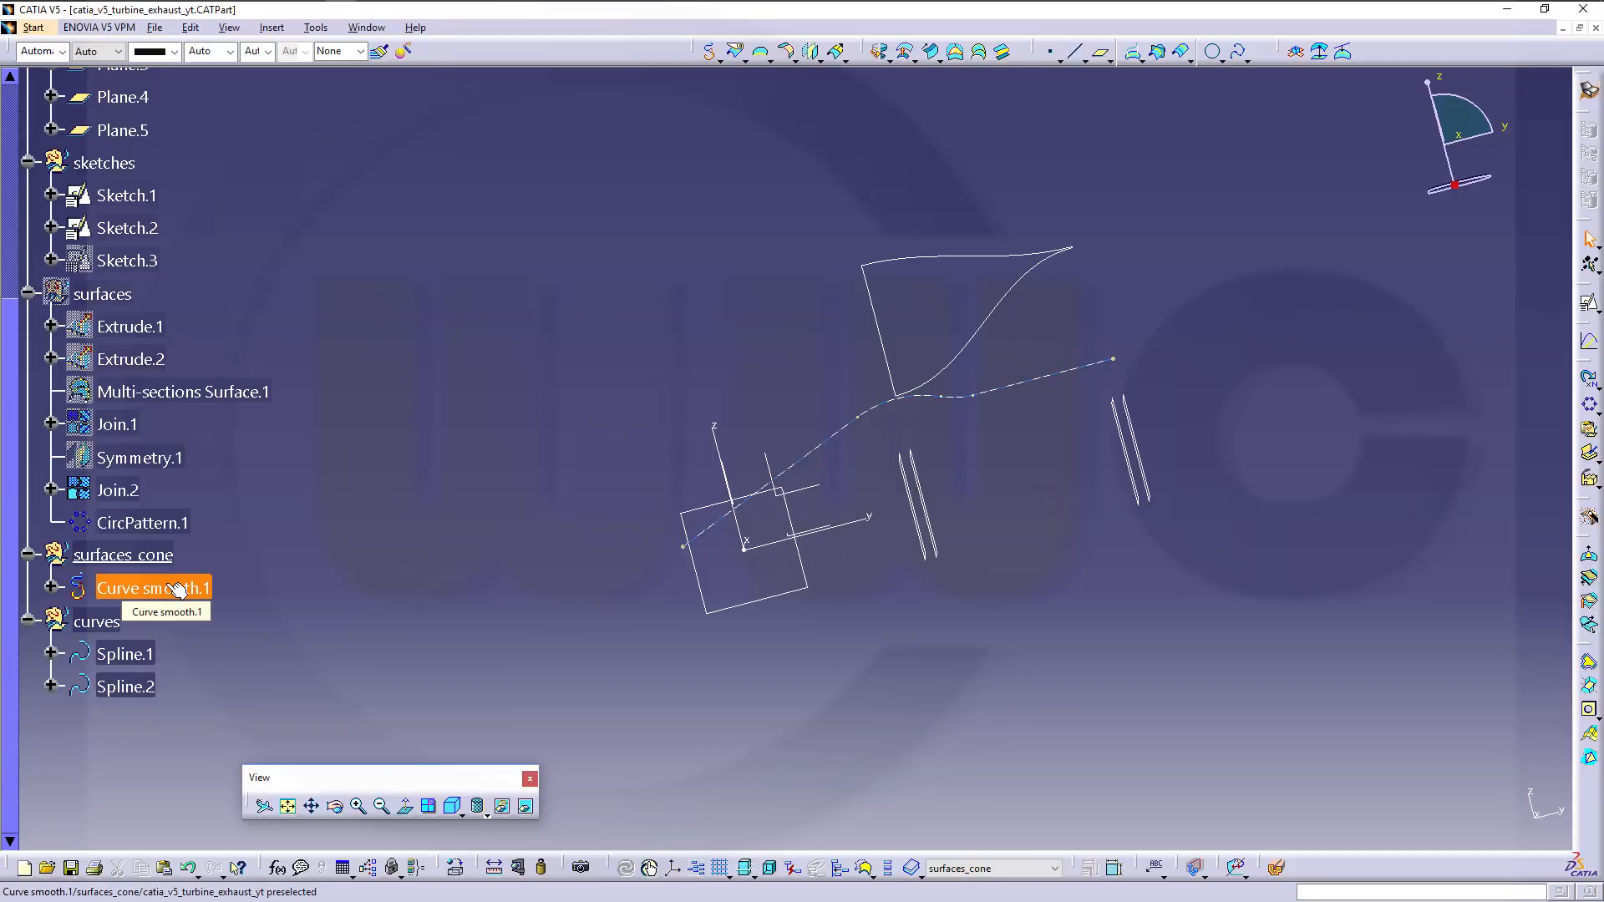
drag(177, 589, 112, 622)
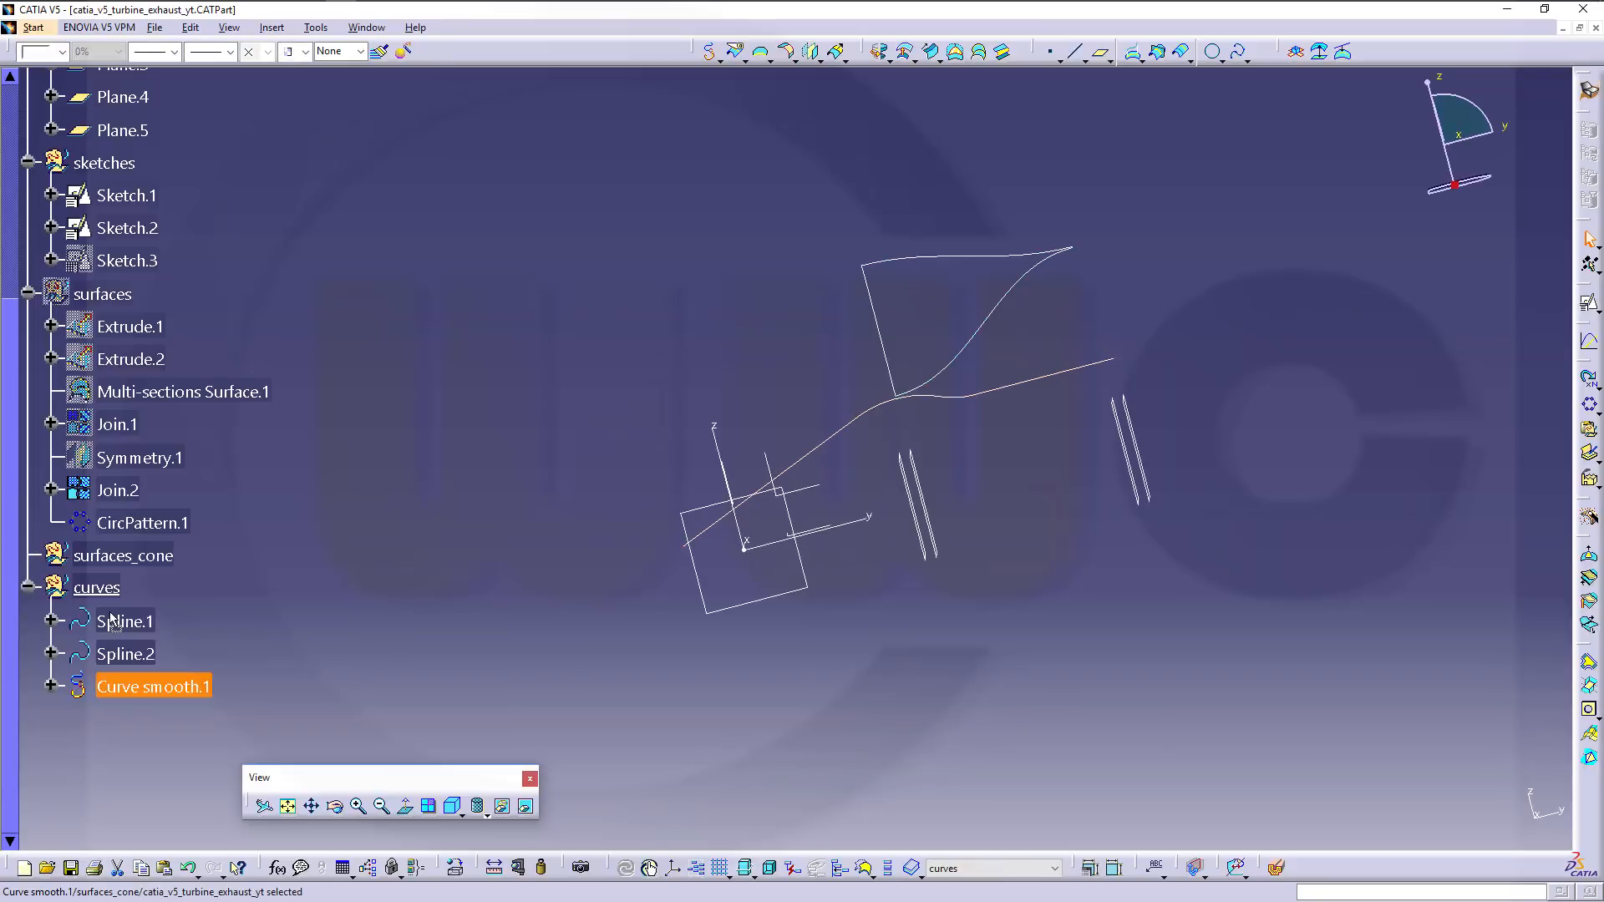
click(421, 401)
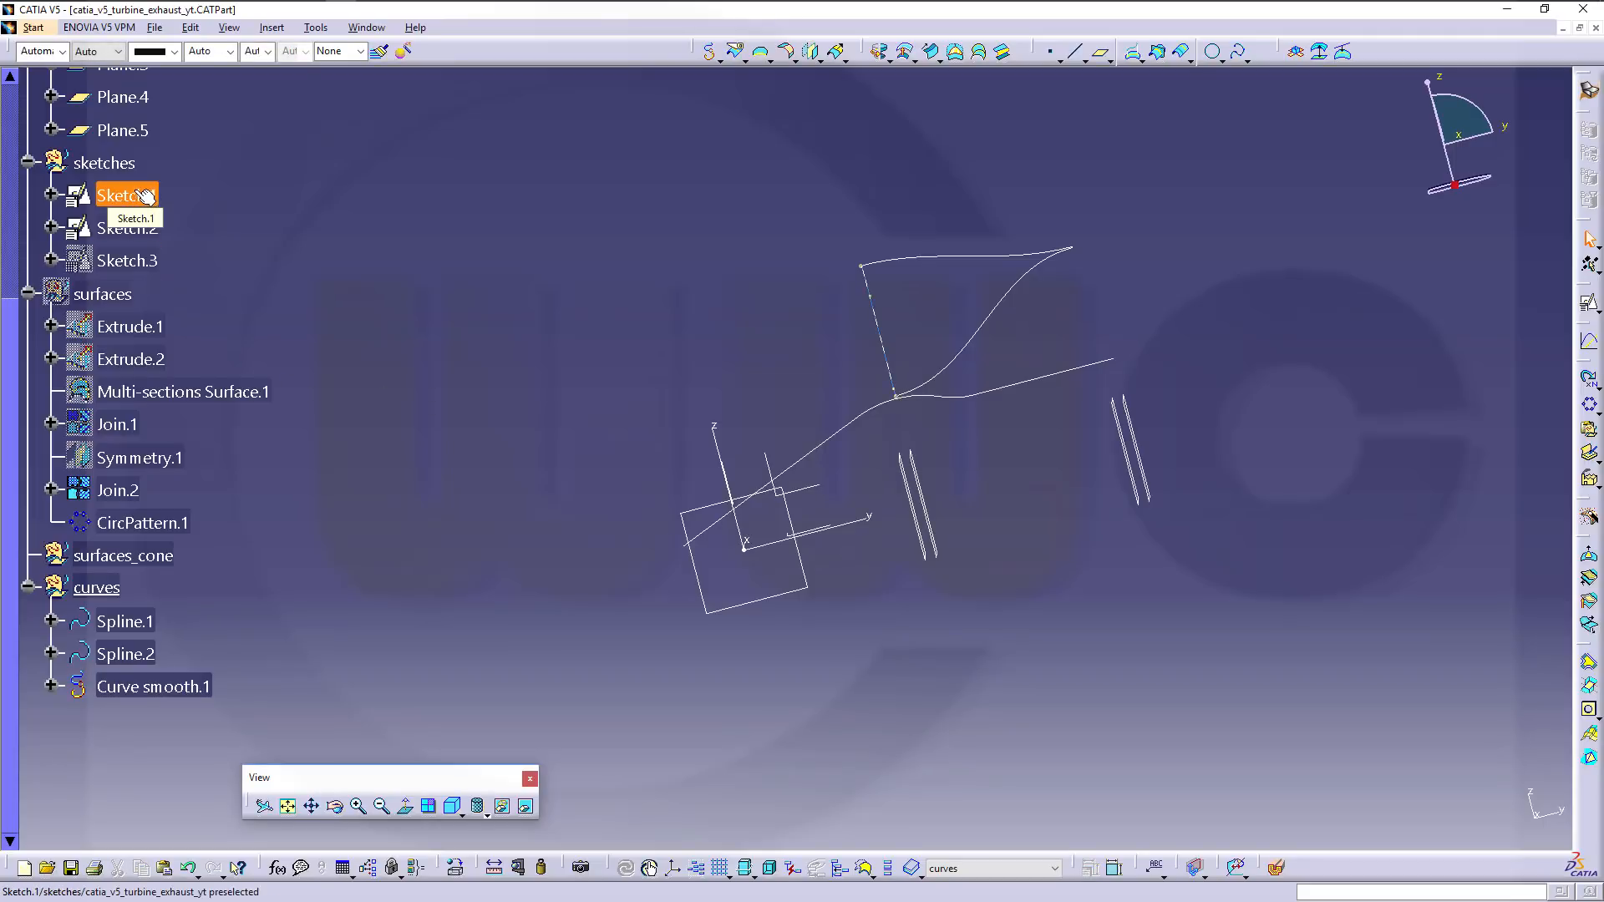
right_click(113, 163)
click(167, 221)
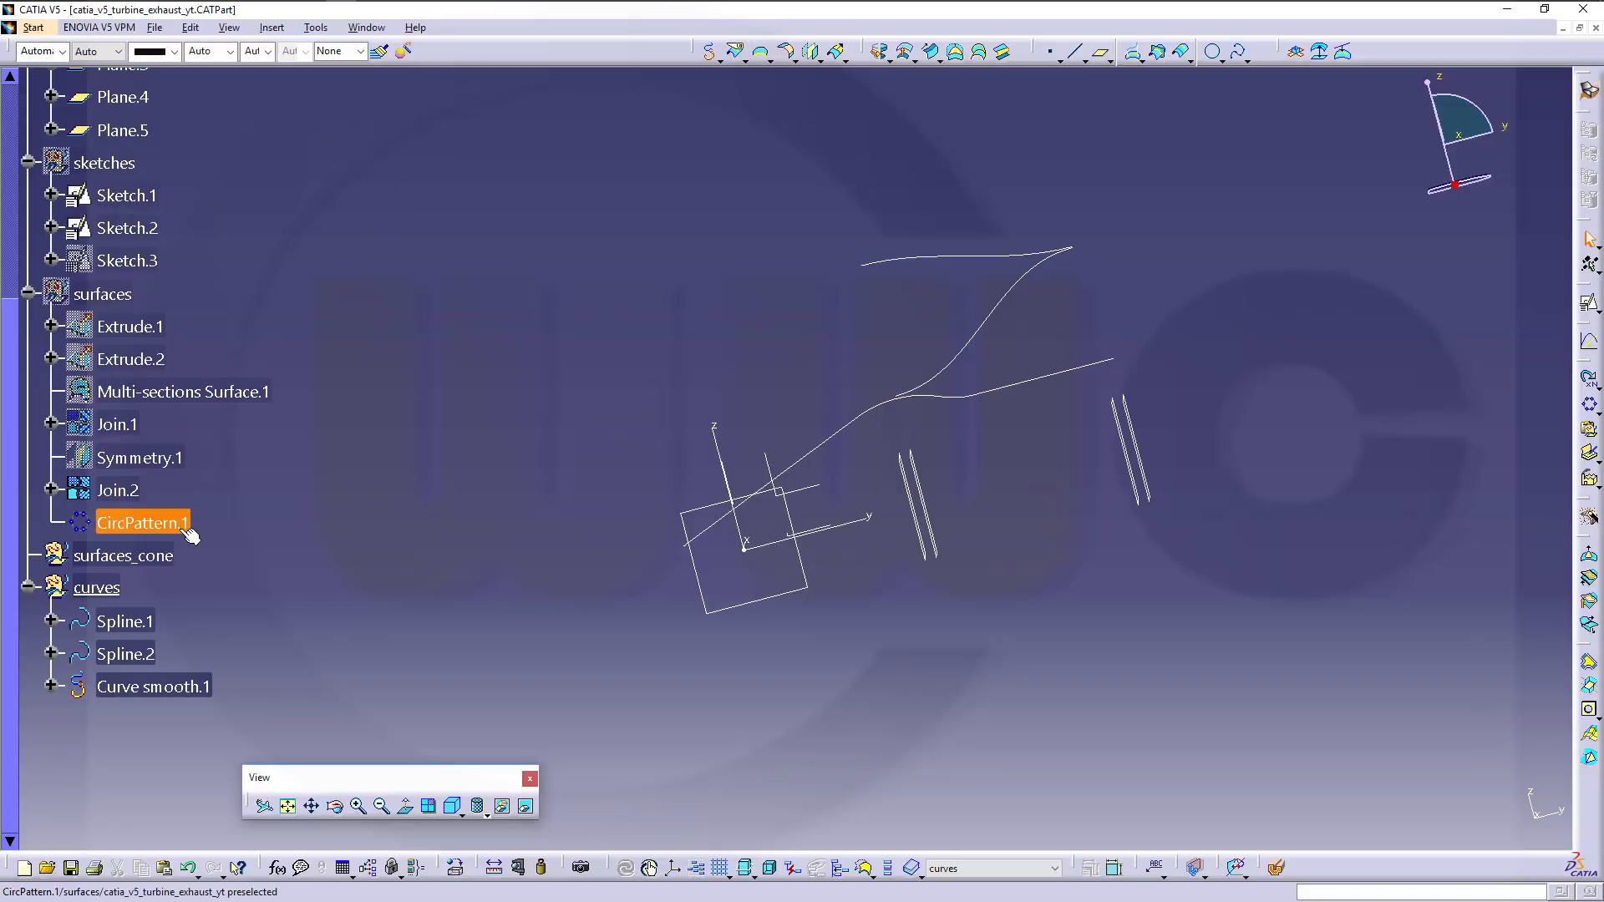
Create the cone's revolution surface by revolving Curve smooth.1 about the absolute axis system's y axis.
click(881, 52)
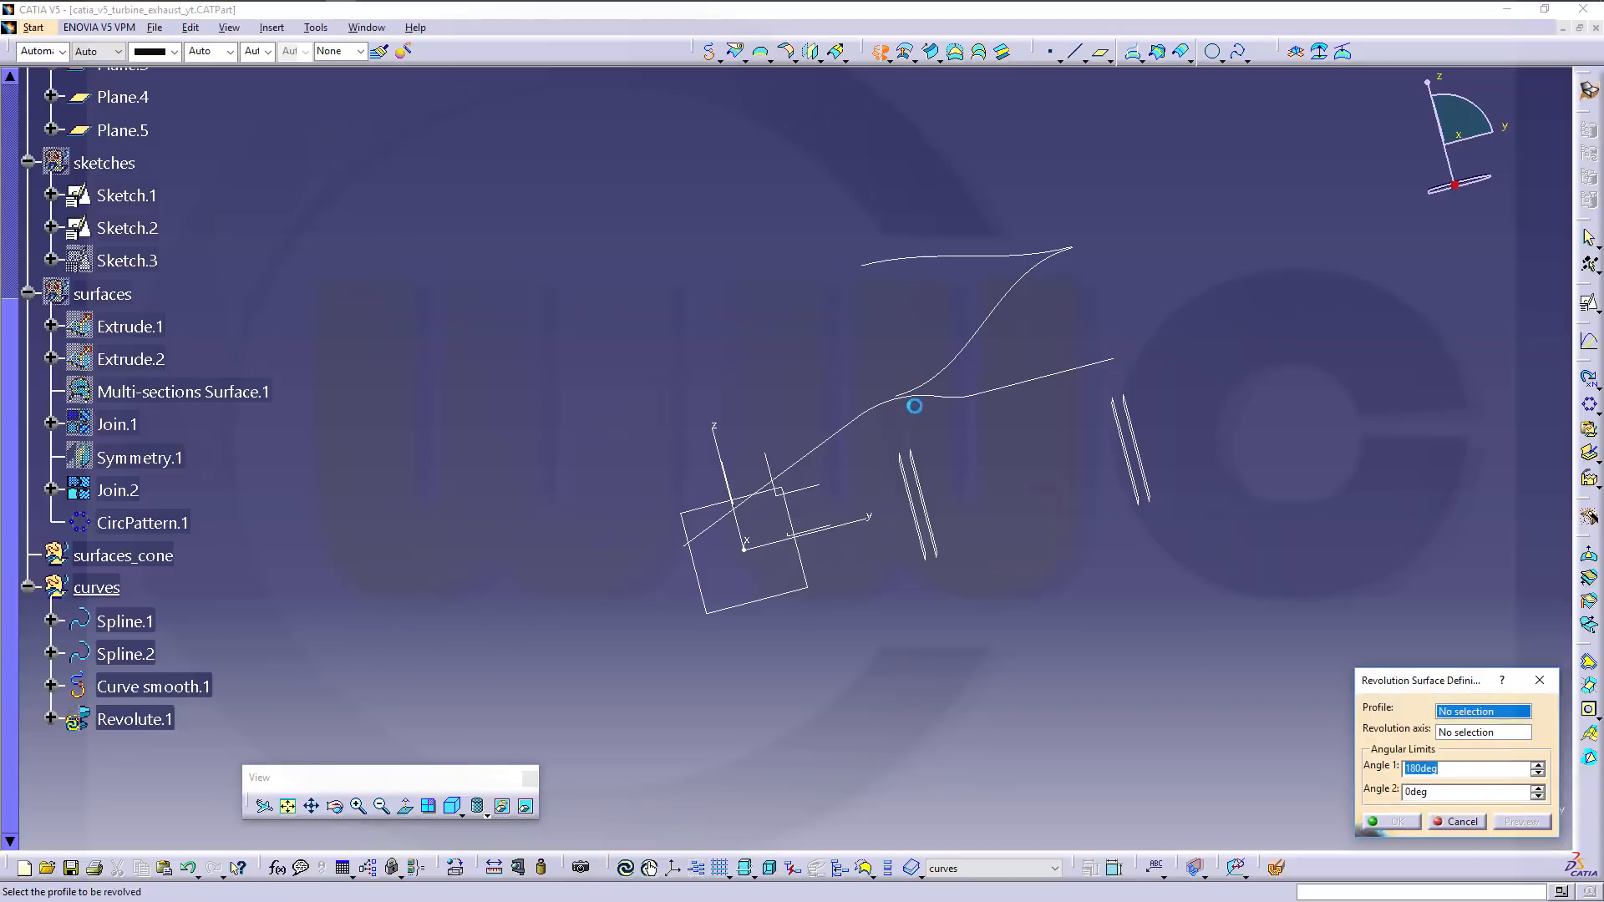
click(965, 399)
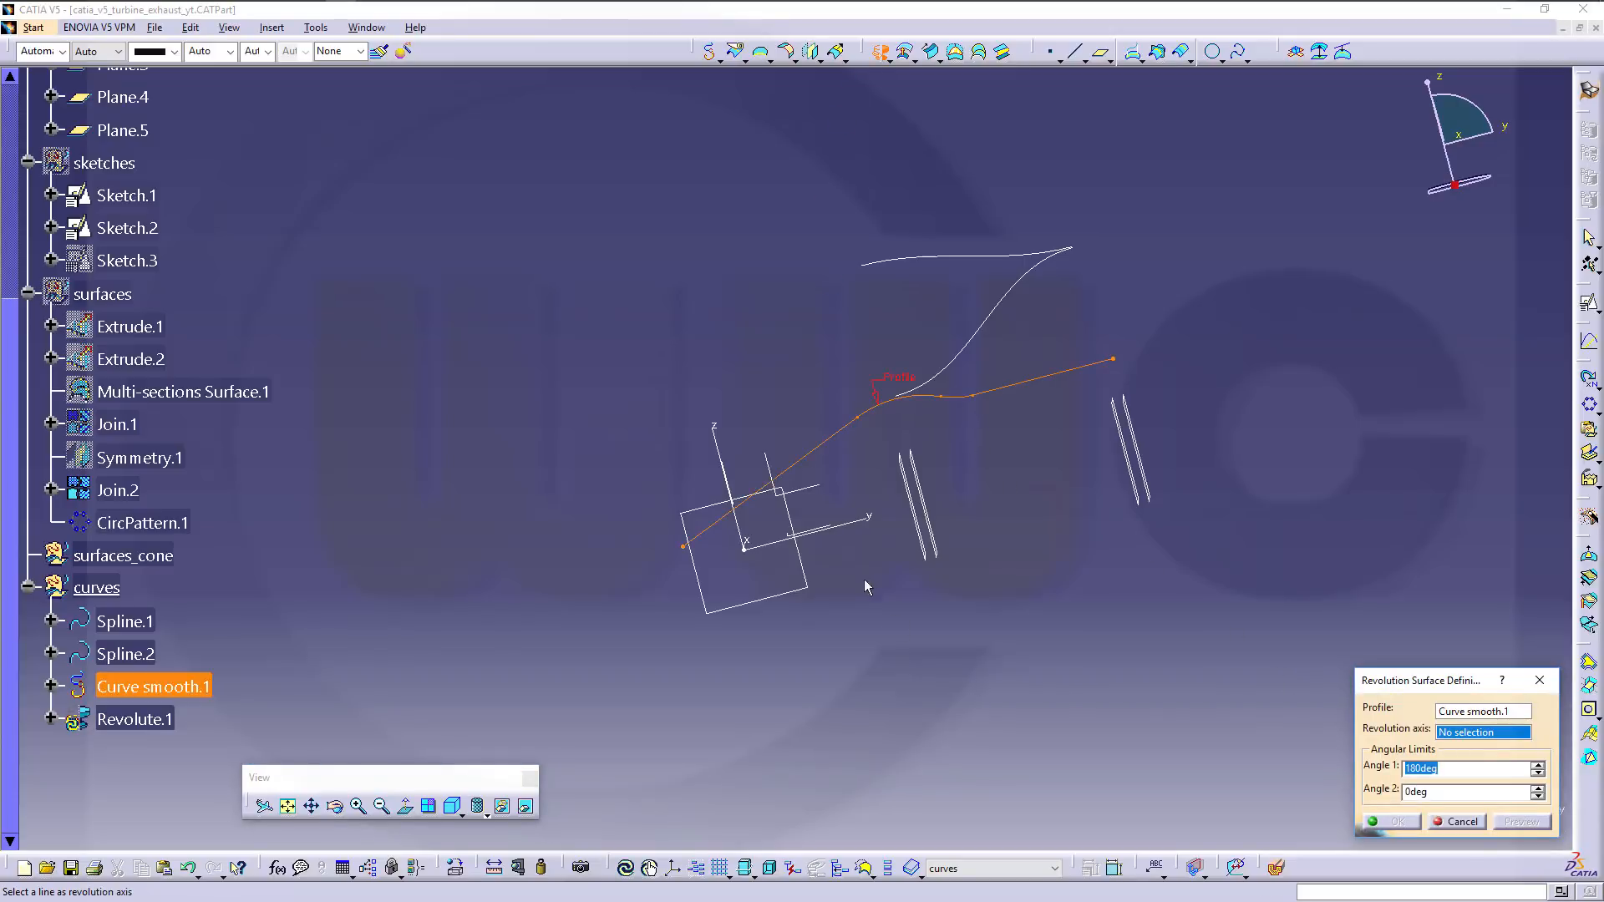
click(870, 521)
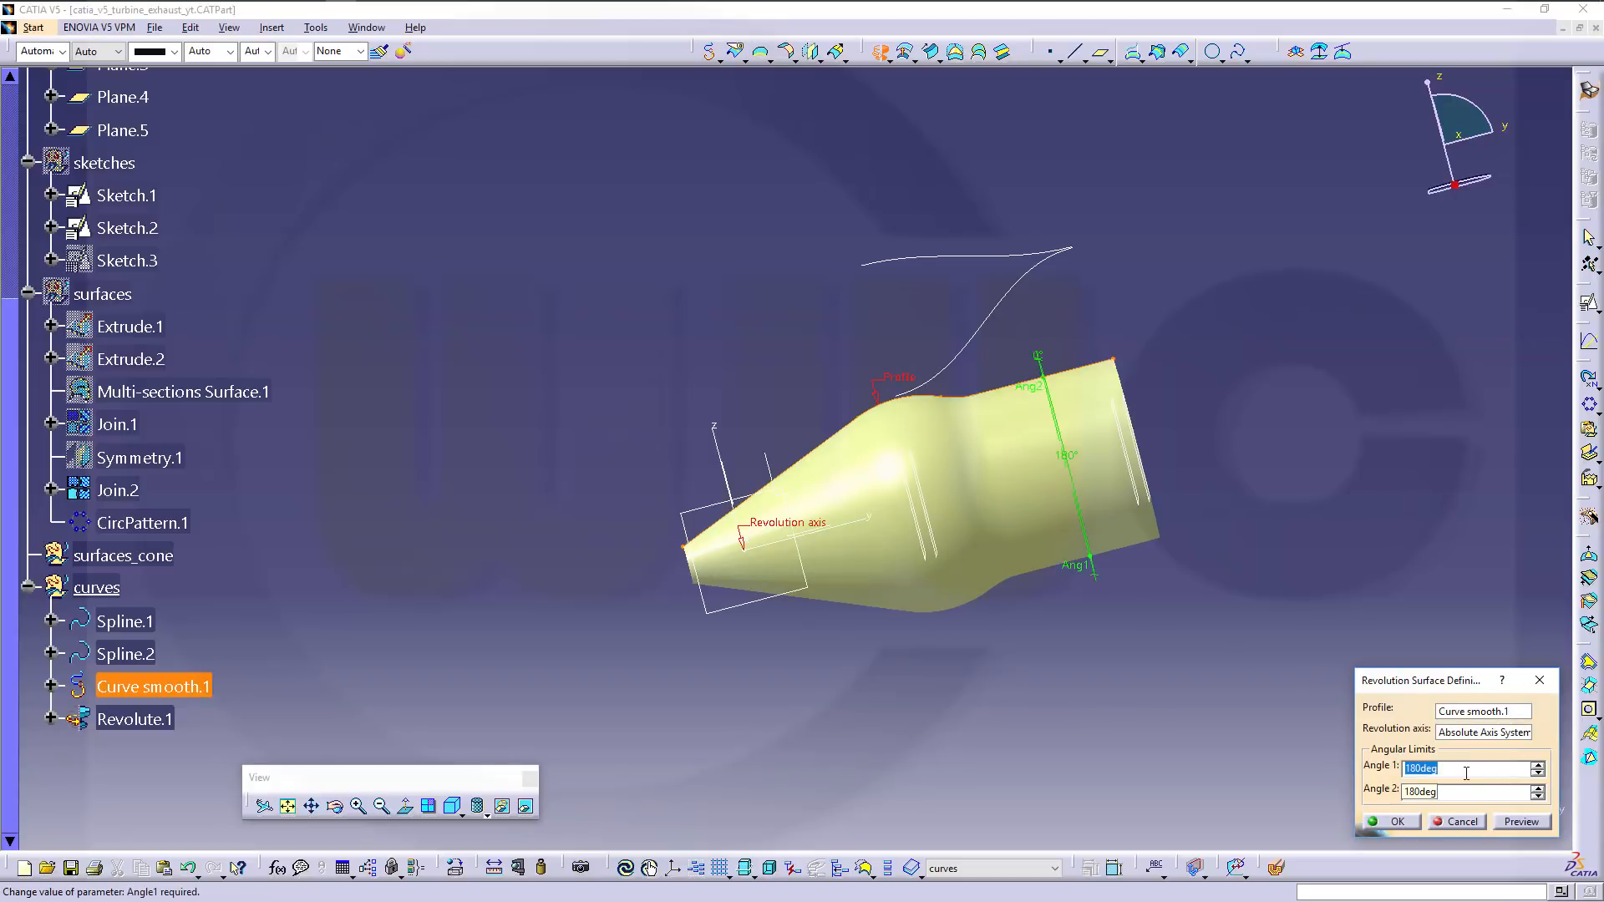
text(0)
double_click(1457, 794)
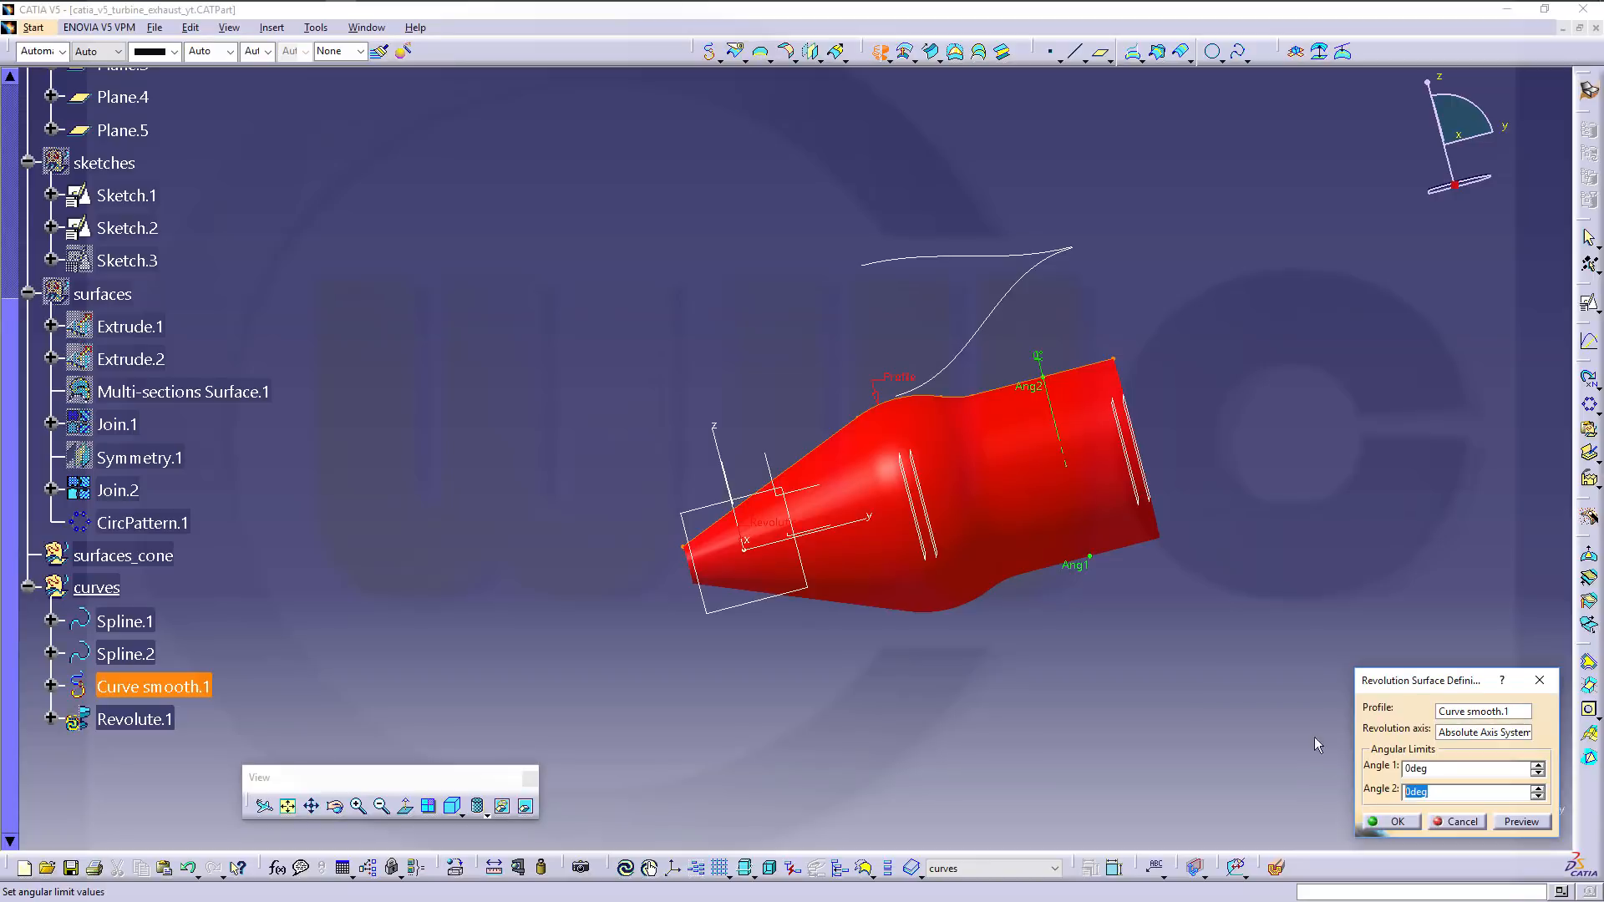
text(0)
key(Return)
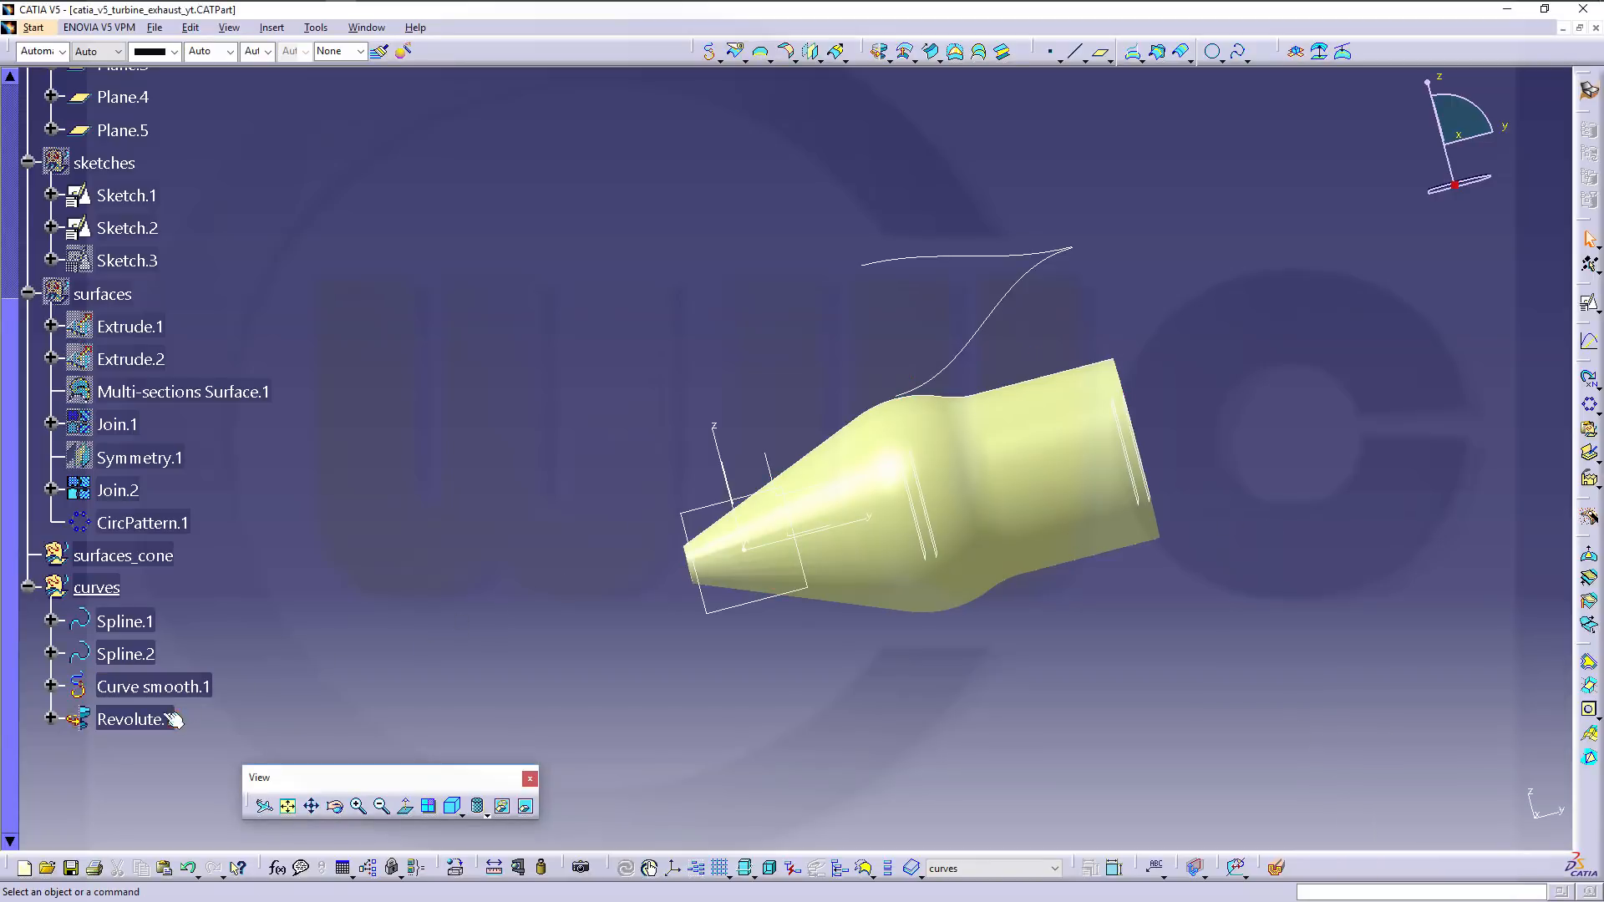
Move the cone's revolution surface, Revolute.1, out of the curves set and into the surfaces_cone set.
drag(159, 723, 125, 557)
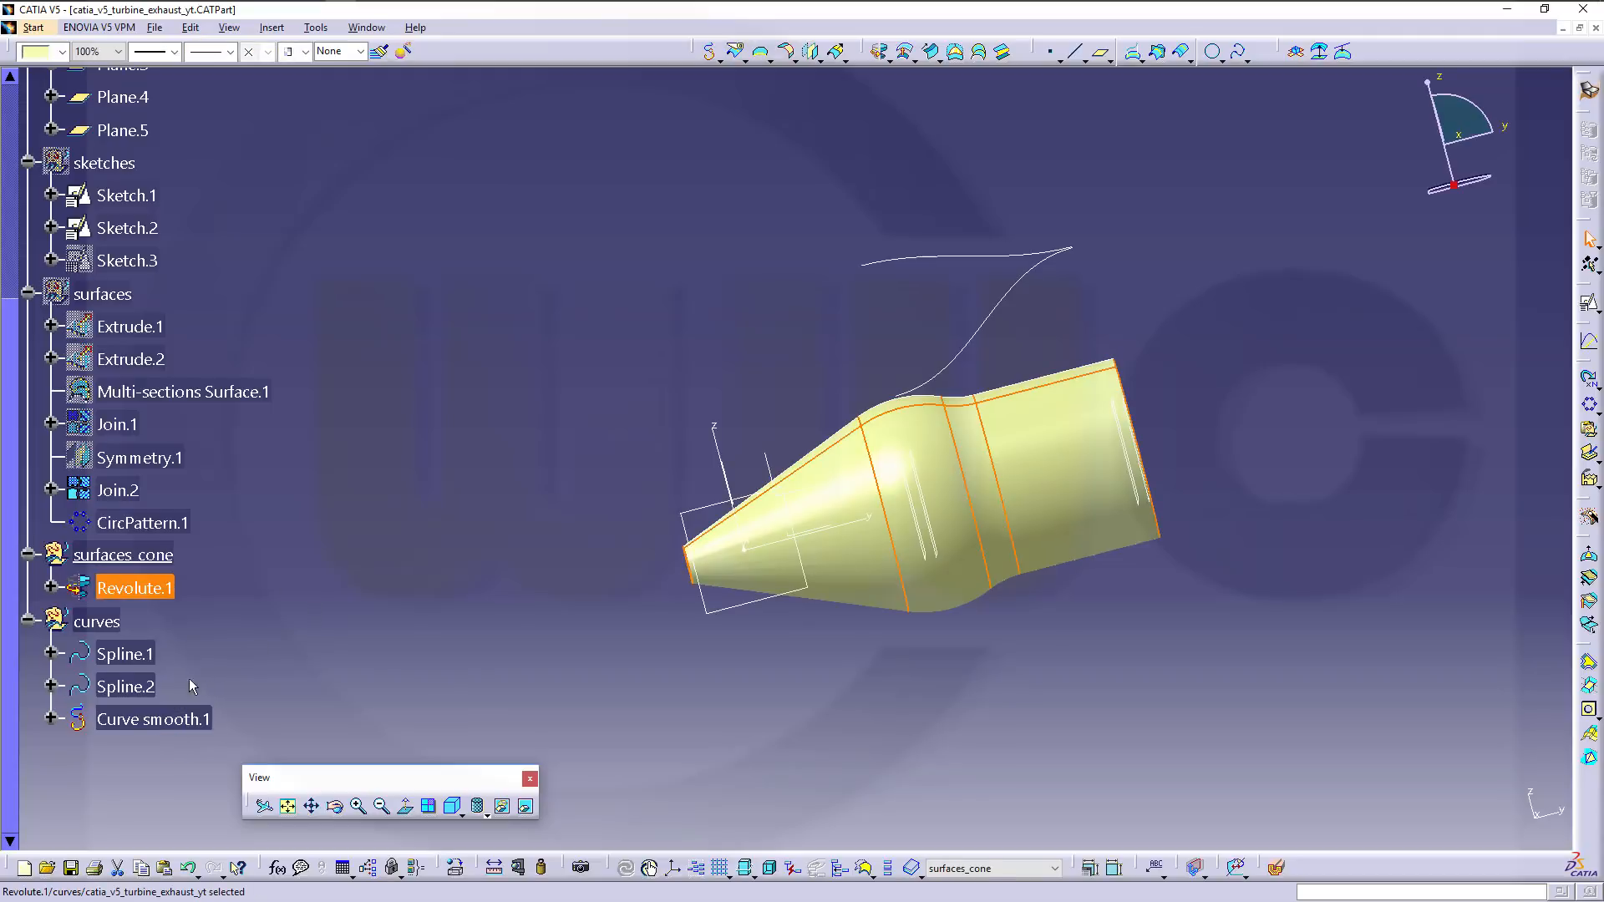
mouse_move(152, 719)
mouse_down()
mouse_move(194, 594)
mouse_move(160, 720)
mouse_up()
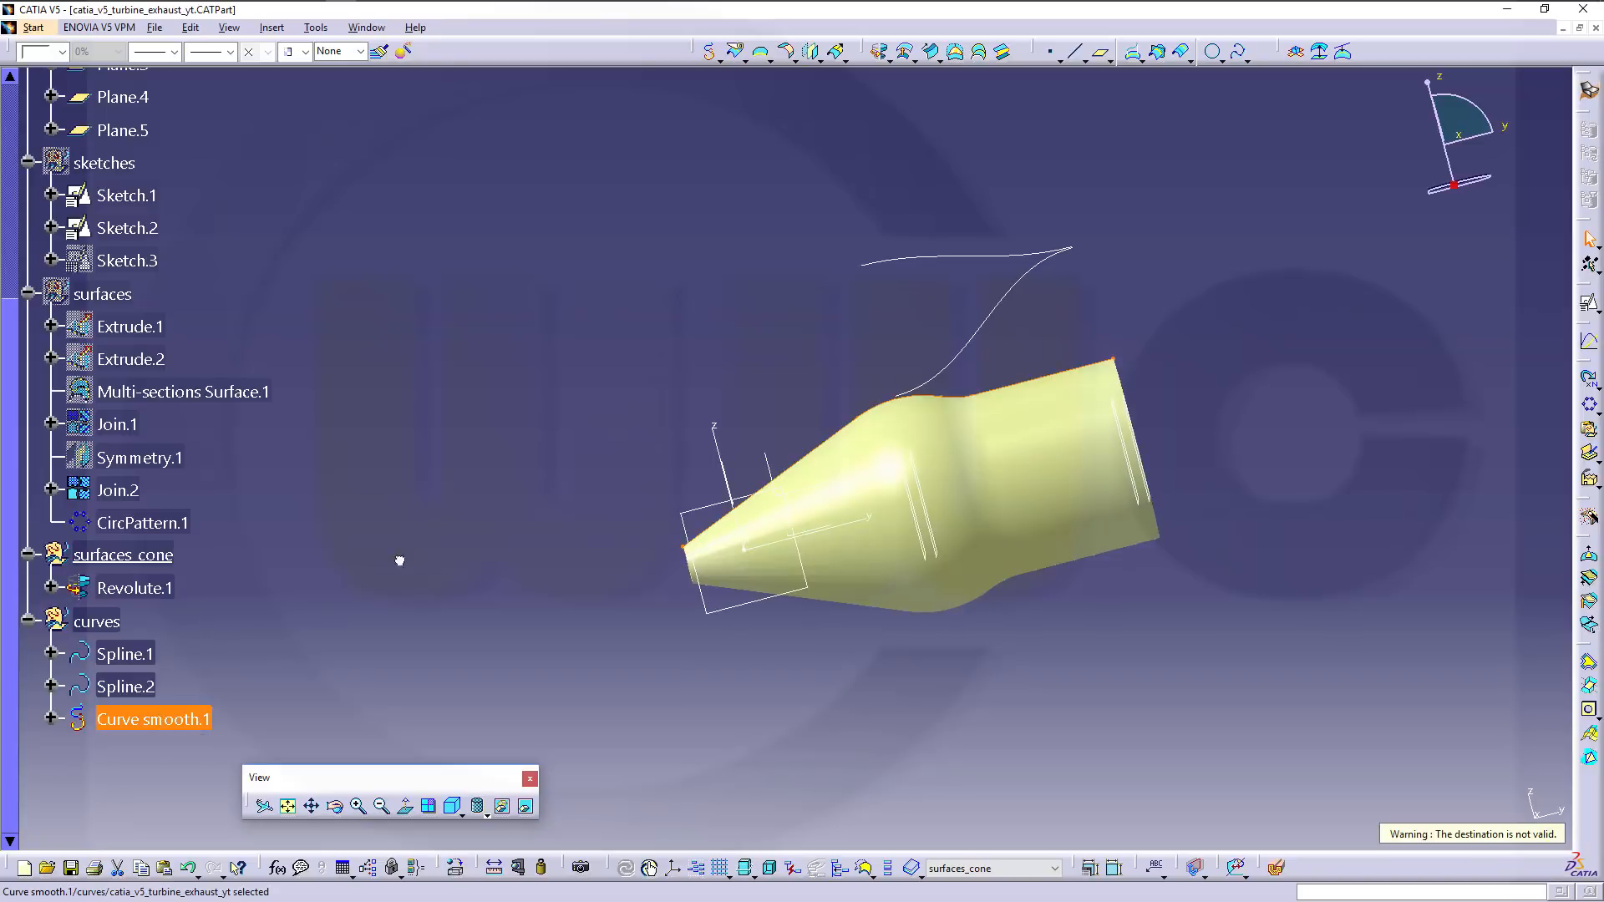
click(864, 299)
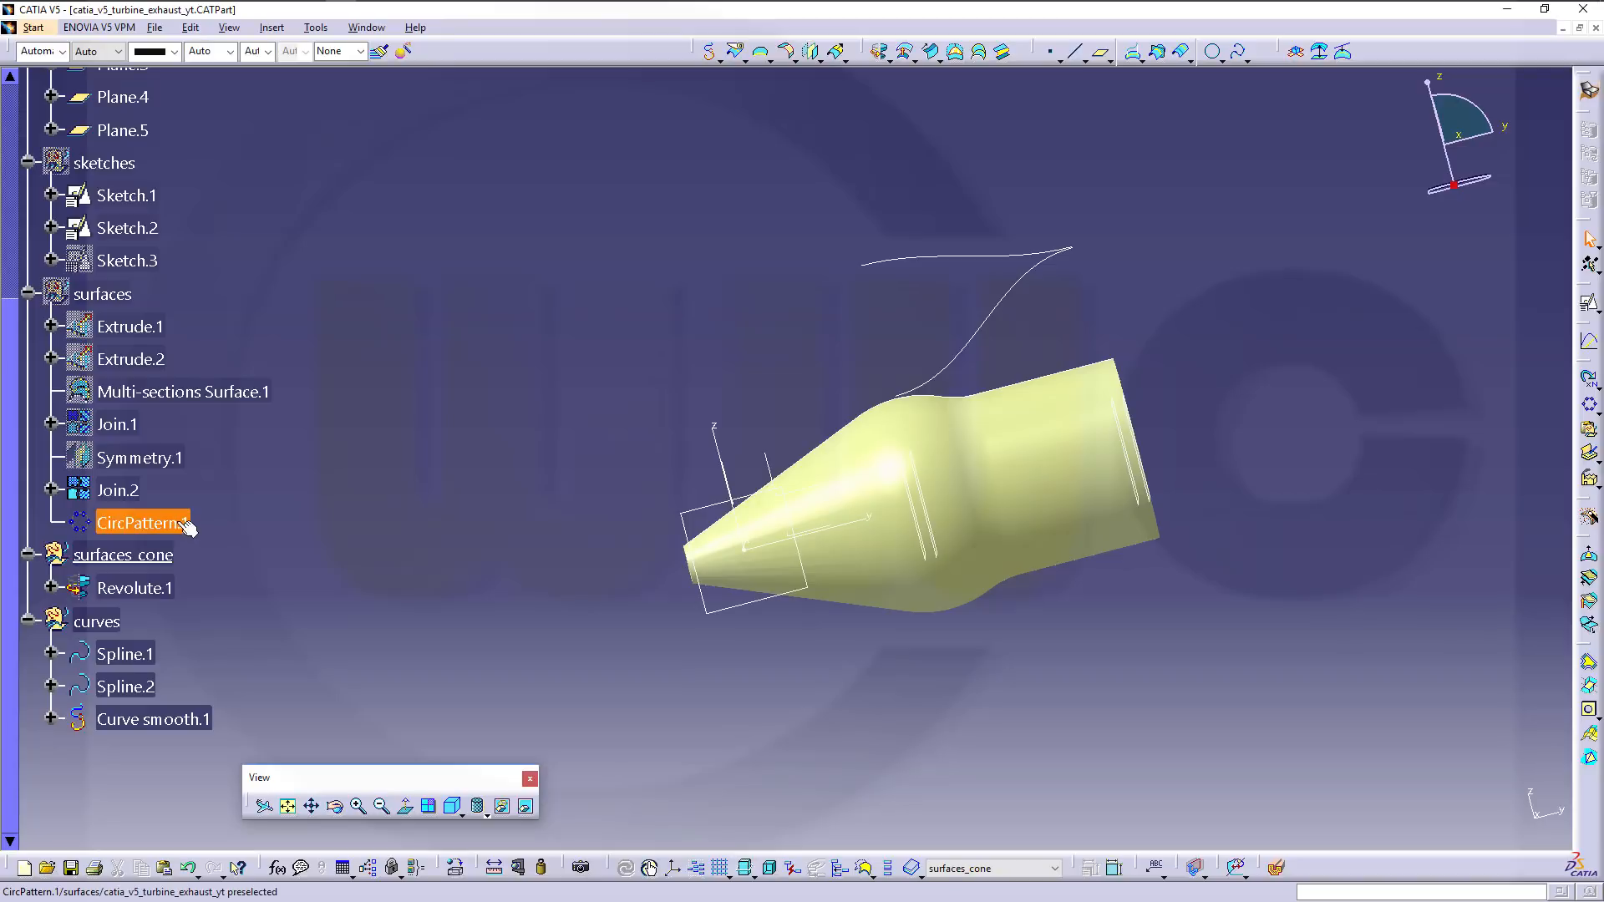
Show the hidden surfaces set and examine how the patterned lobes sit around the revolved cone.
right_click(113, 318)
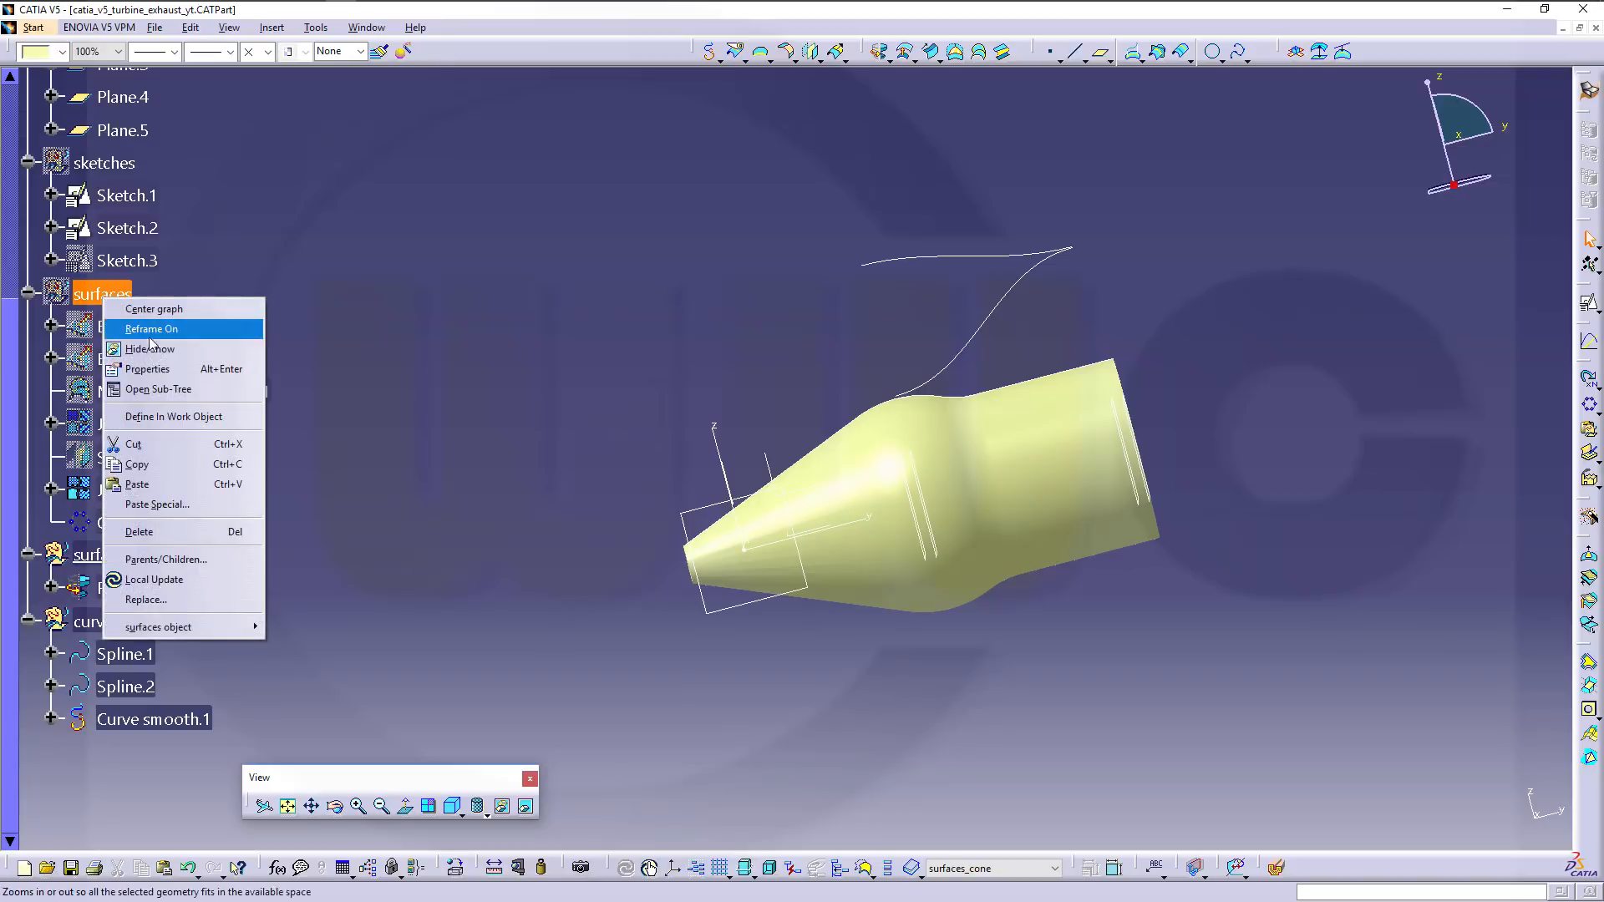
click(175, 344)
middle_drag(670, 379, 978, 660)
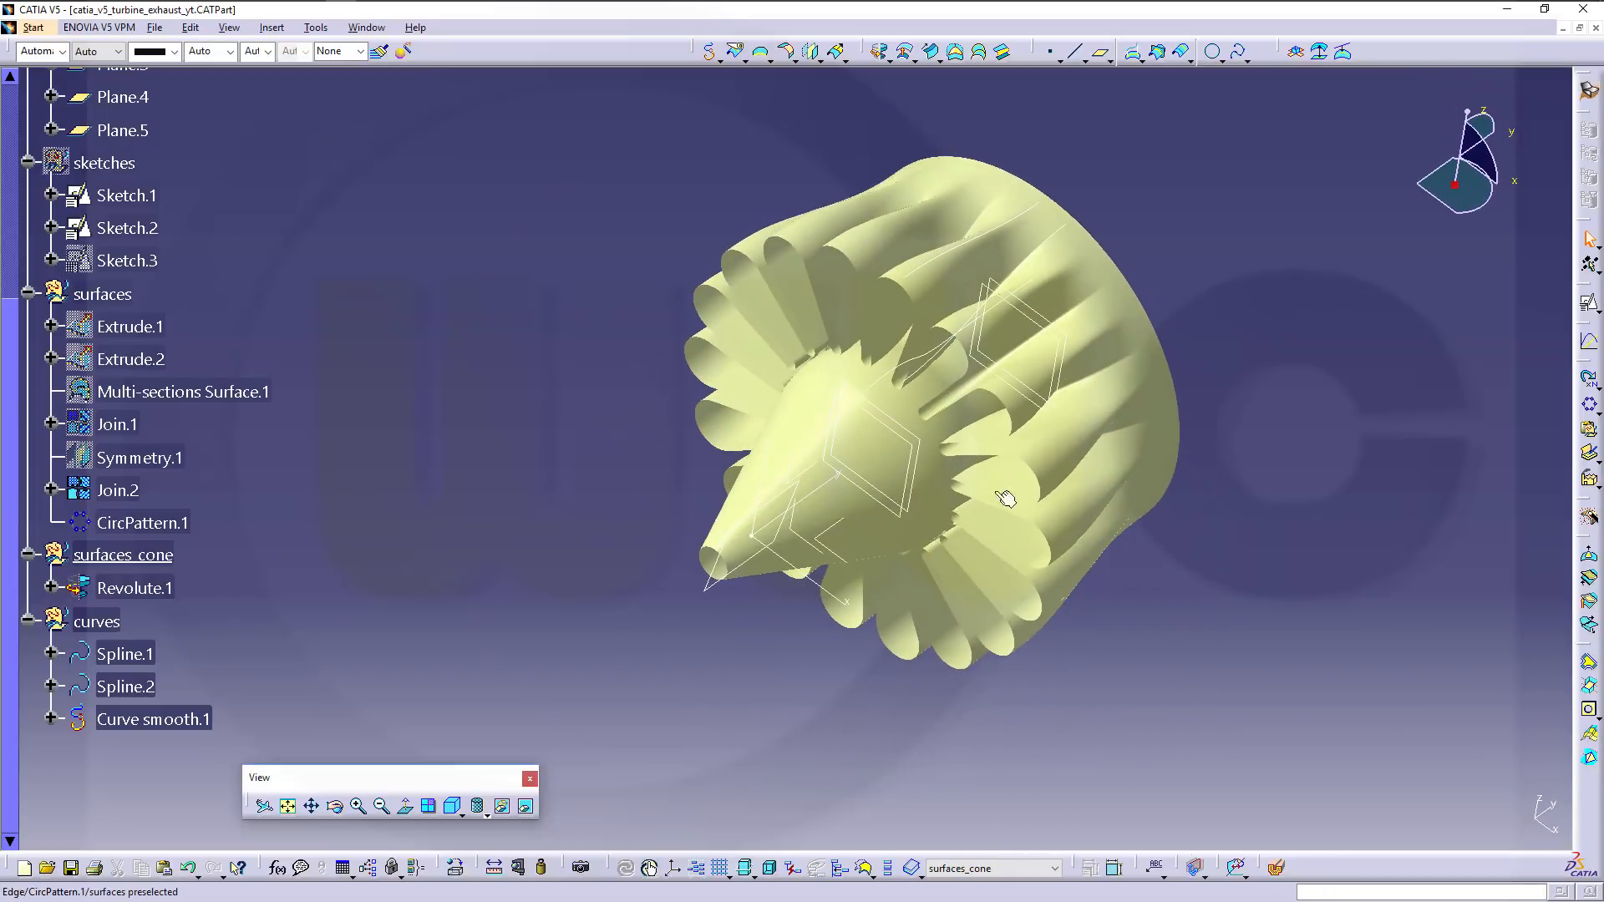
middle_drag(806, 544, 994, 376)
middle_drag(1006, 442, 1264, 762)
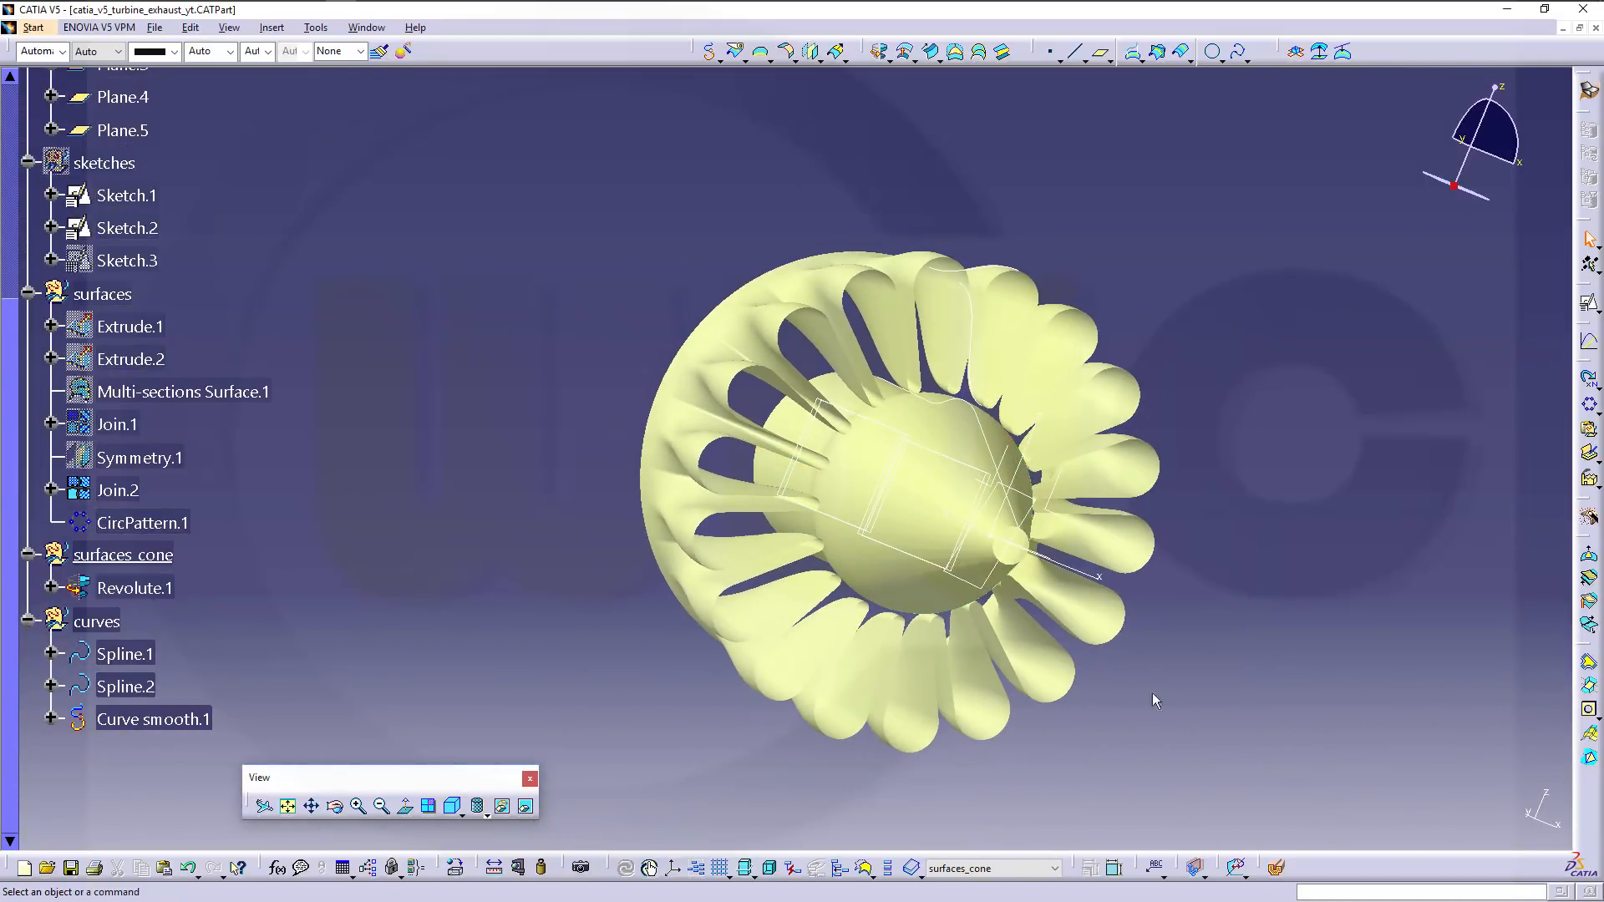
middle_drag(1151, 693, 1140, 618)
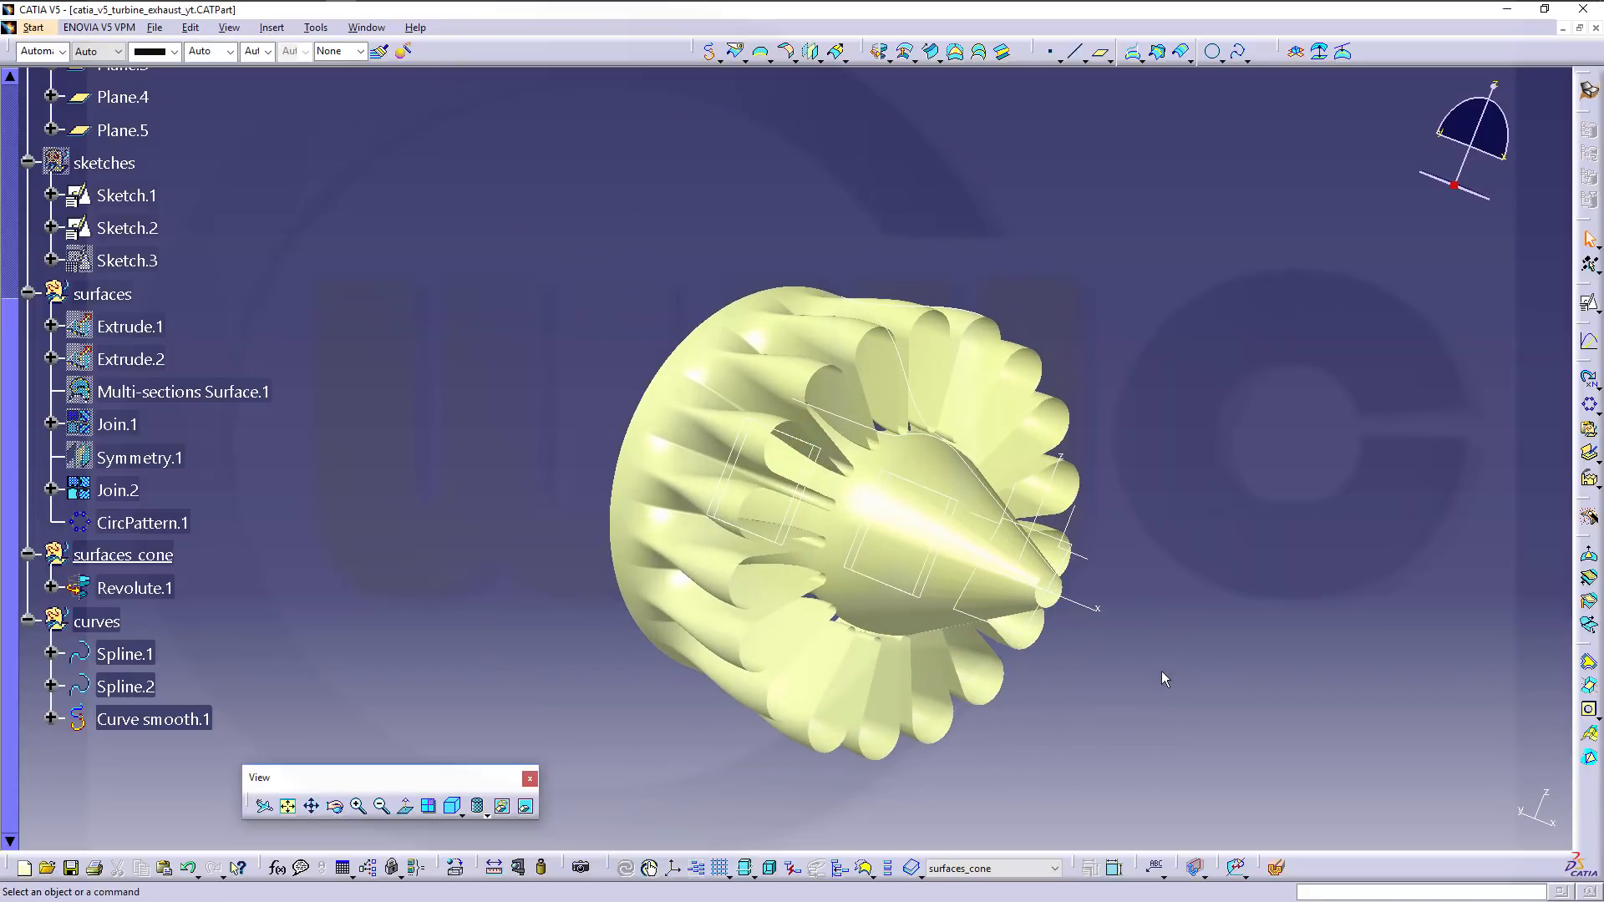